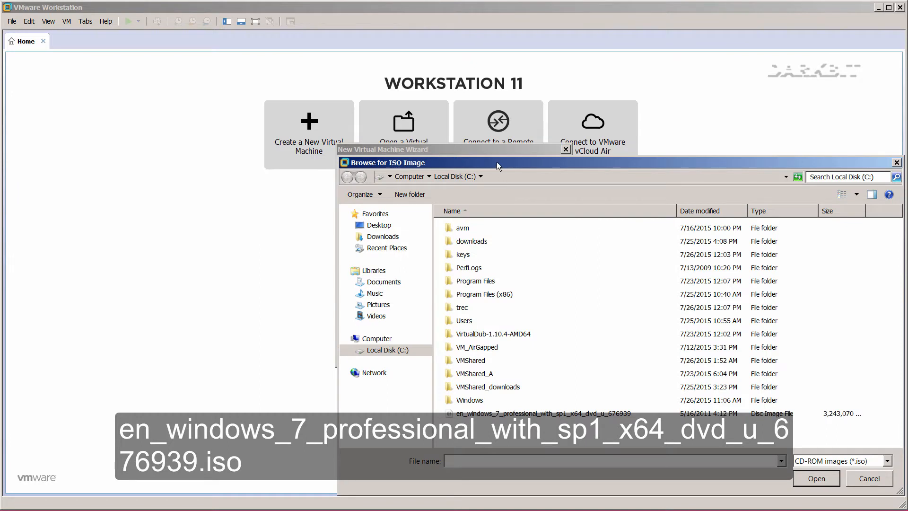
Load the Windows 7 ISO image into the new virtual machine wizard.
{"action": "left_click_drag", "start_coordinate": [497, 163], "coordinate": [395, 84]}
{"action": "left_click", "coordinate": [440, 341]}
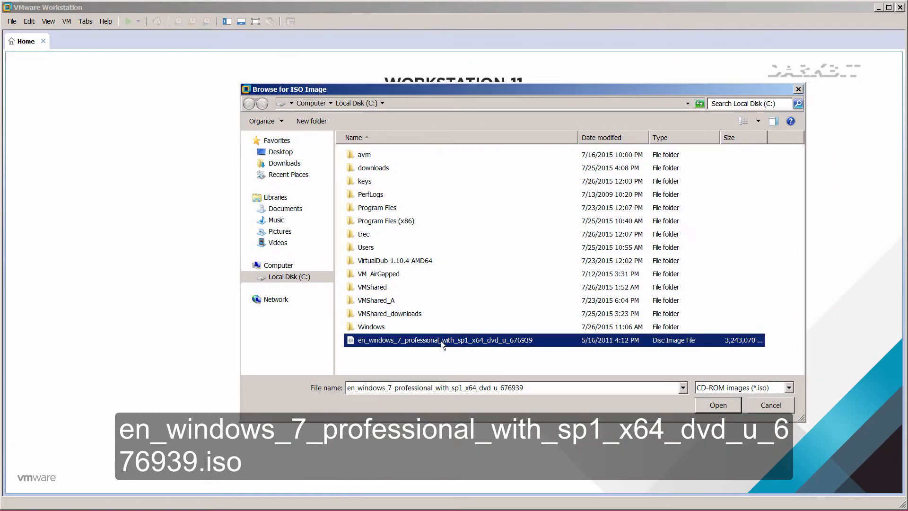
{"action": "left_click", "coordinate": [718, 405]}
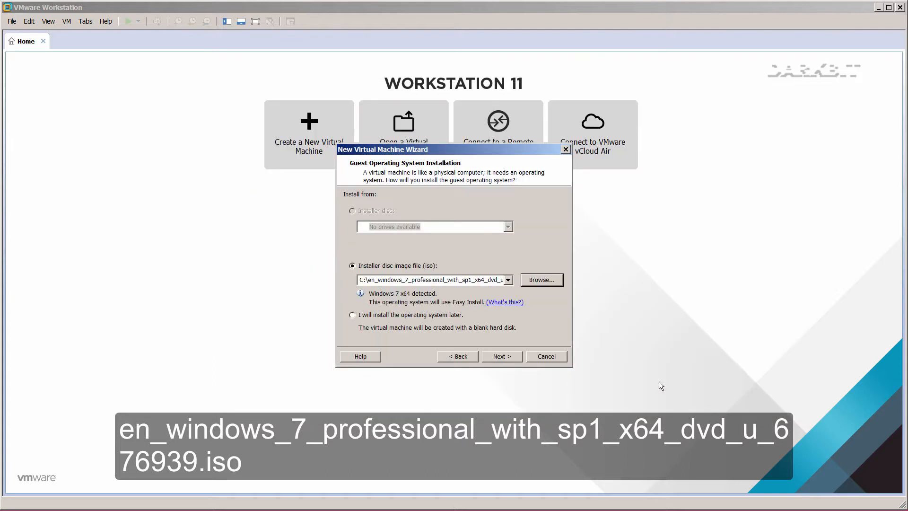
Choose to install the OS later, keep Other 64-bit, and name the VM 'Windows 7'.
{"action": "left_click", "coordinate": [409, 315]}
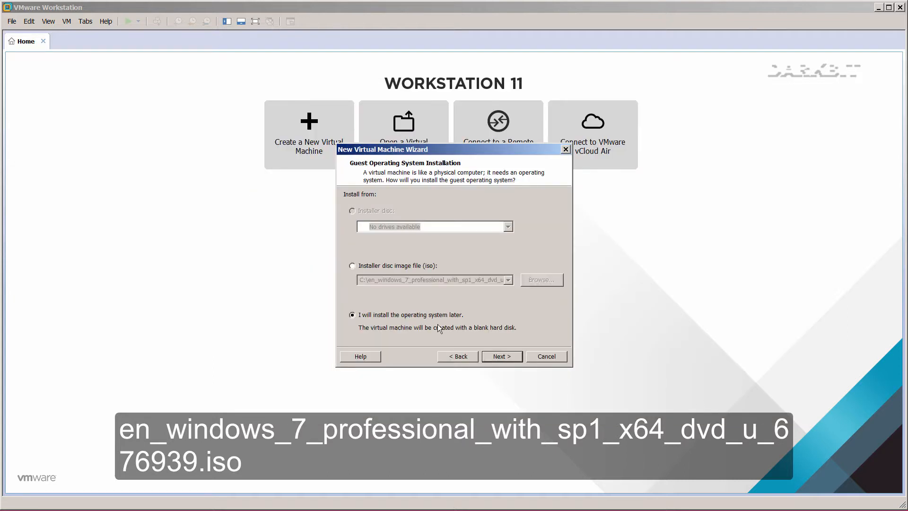
{"action": "left_click", "coordinate": [493, 357]}
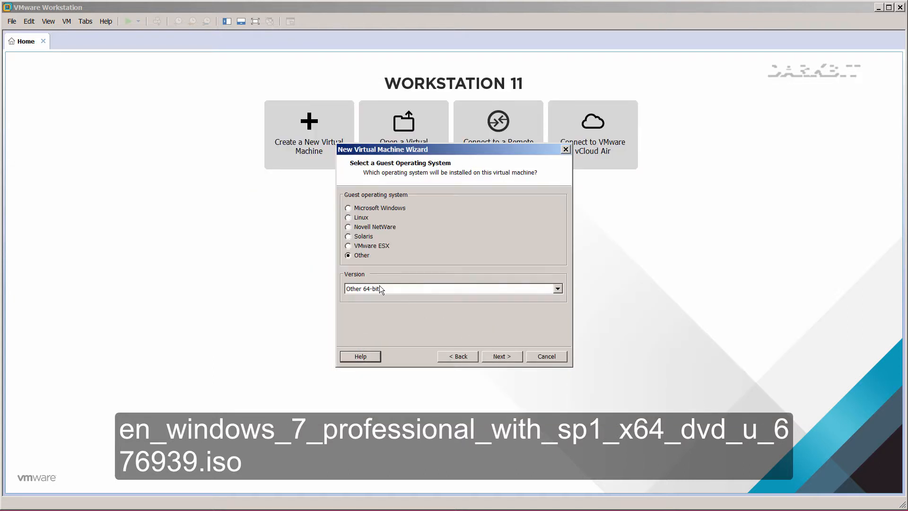
{"action": "left_click", "coordinate": [499, 356]}
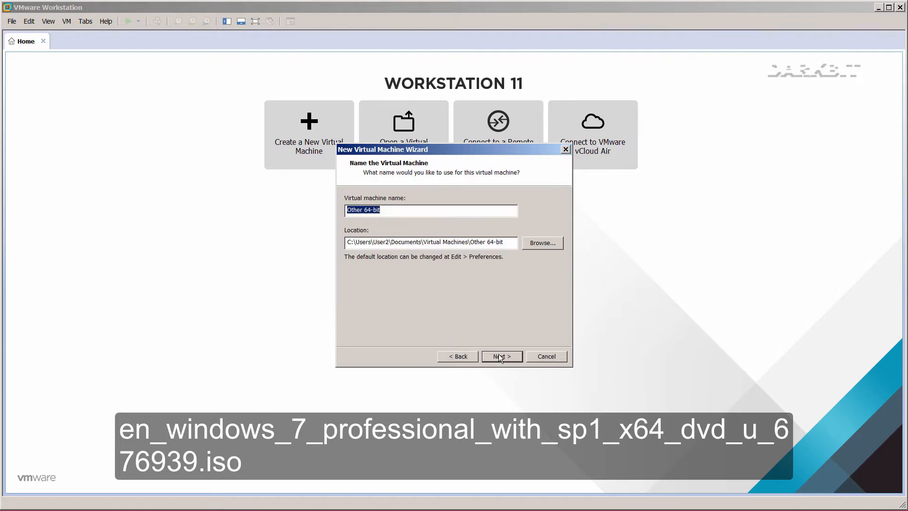
{"action": "type", "text": "Windows 7"}
{"action": "left_click", "coordinate": [504, 360]}
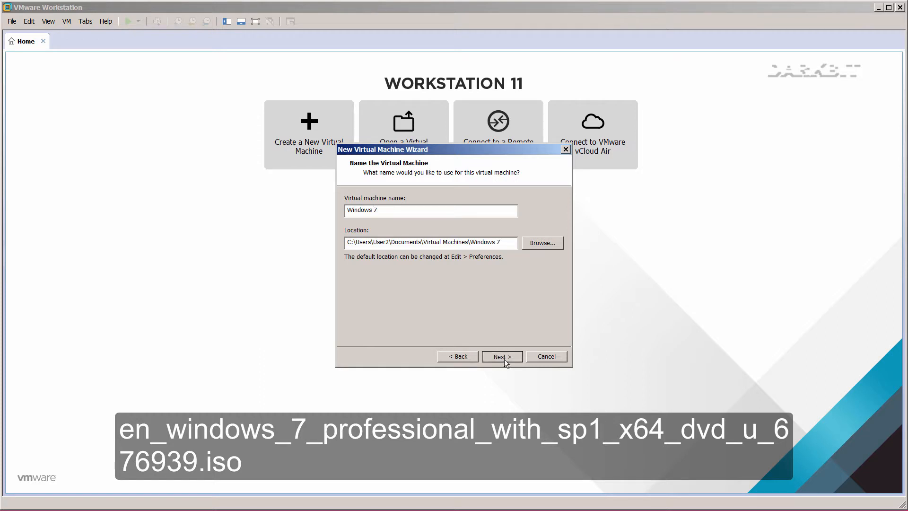
Give the VM 4 processors with 2 cores each, 8 cores in total.
{"action": "left_click", "coordinate": [469, 206]}
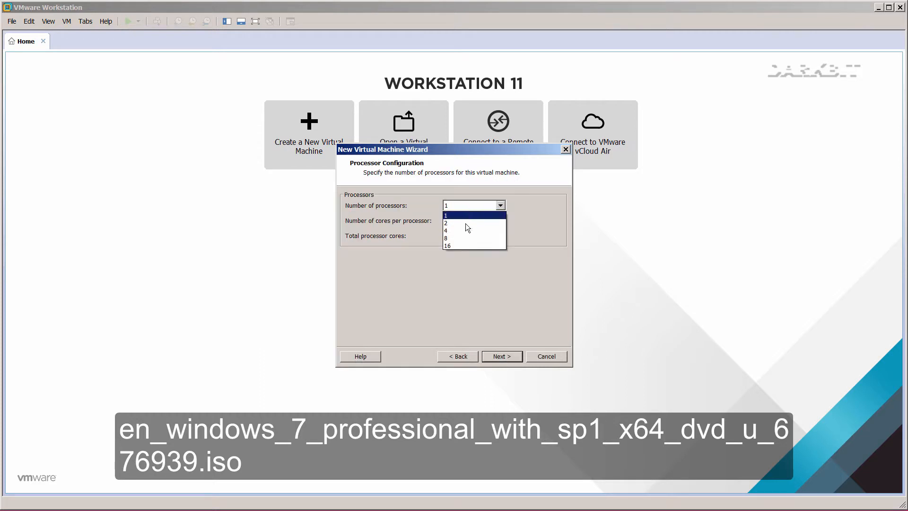
{"action": "left_click", "coordinate": [466, 231]}
{"action": "left_click", "coordinate": [468, 220]}
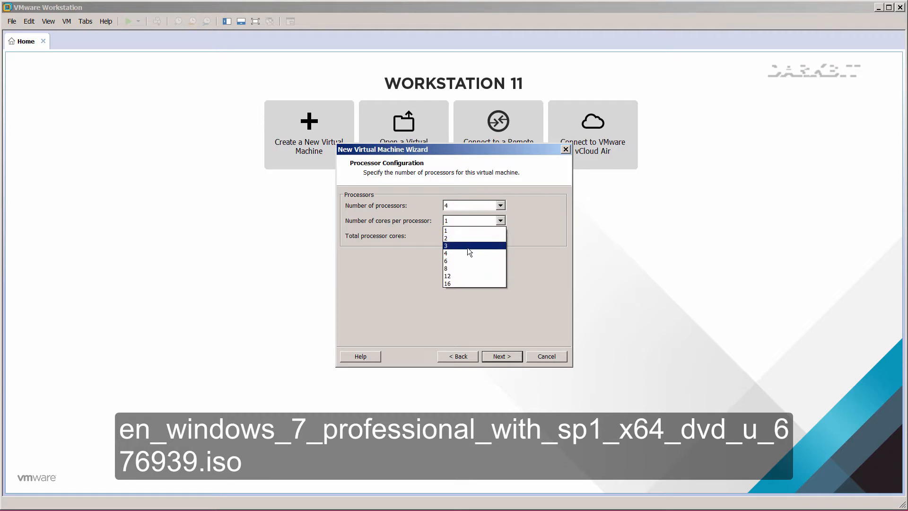
{"action": "left_click", "coordinate": [468, 254]}
{"action": "left_click", "coordinate": [471, 221]}
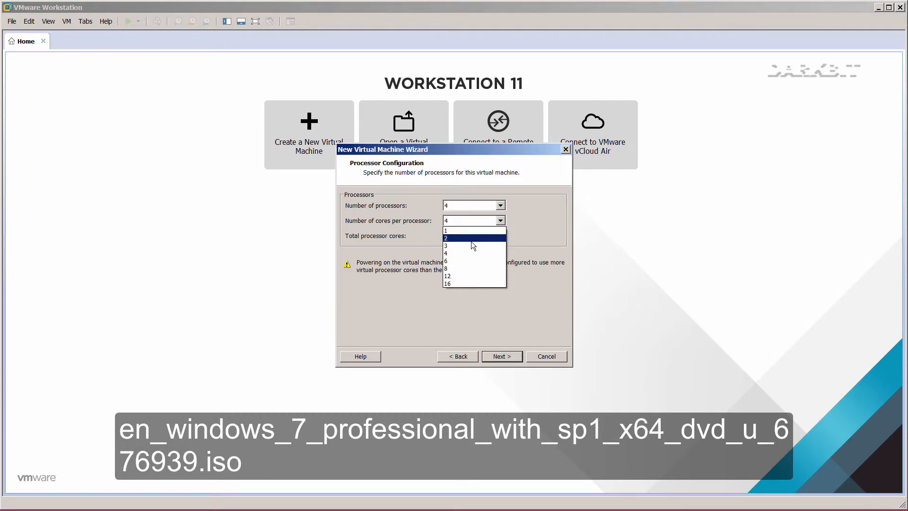
{"action": "left_click", "coordinate": [470, 239]}
{"action": "left_click", "coordinate": [501, 356]}
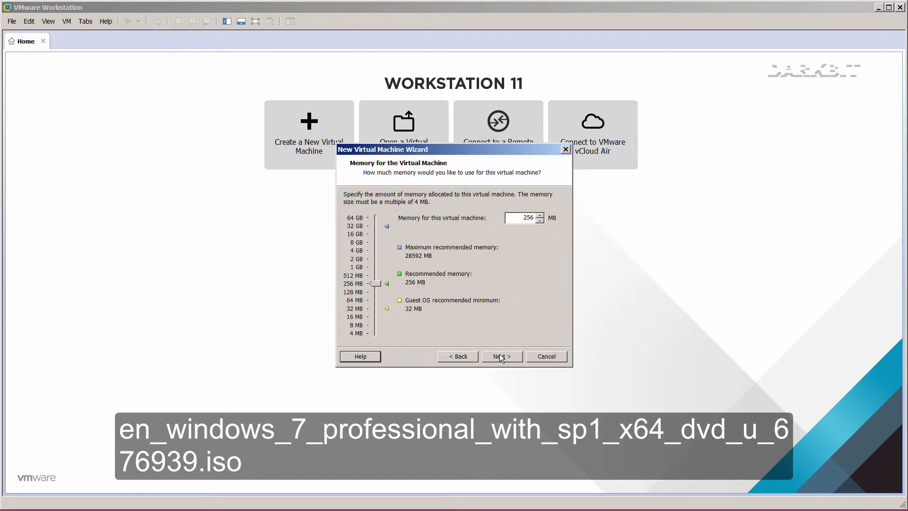
Raise the VM memory to 20168 MB and give it no network connection.
{"action": "left_click_drag", "start_coordinate": [376, 284], "coordinate": [376, 231]}
{"action": "left_click", "coordinate": [502, 356]}
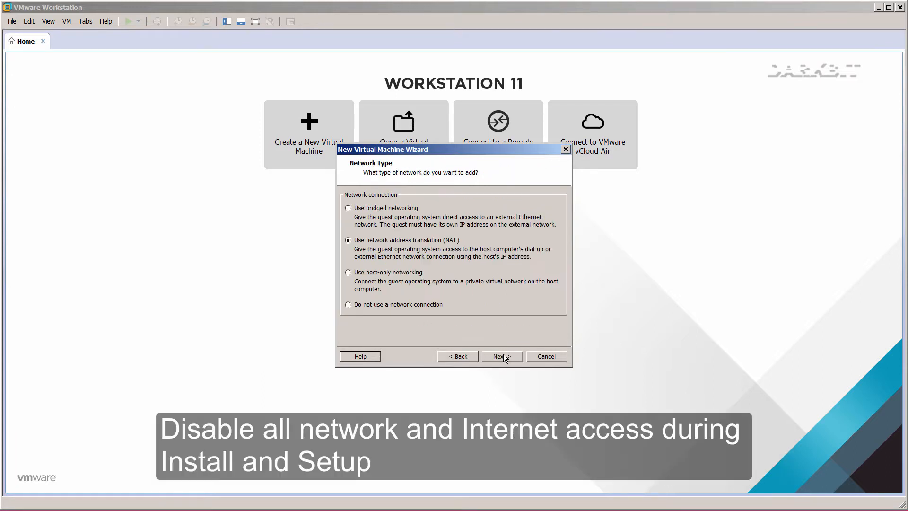
{"action": "left_click", "coordinate": [392, 305]}
{"action": "left_click", "coordinate": [497, 358]}
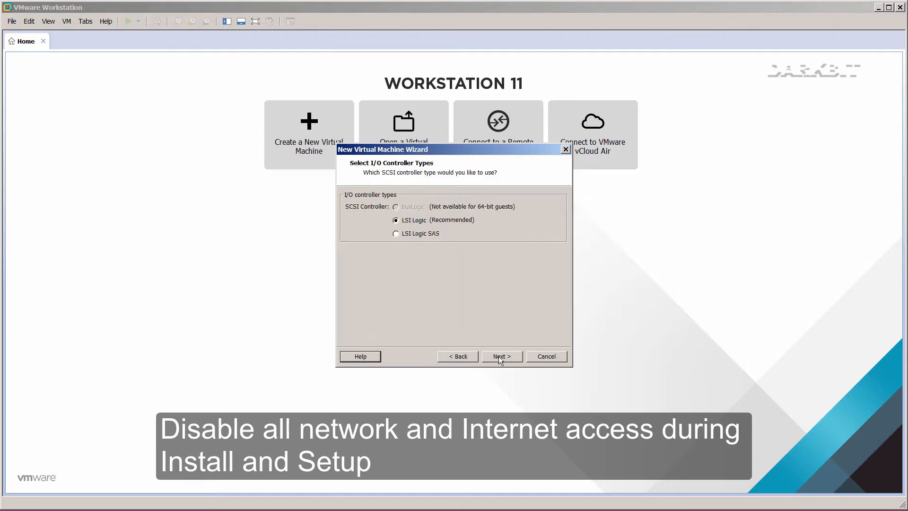
Create a new 80 GB virtual disk, Windows 7.vmdk, with the LSI Logic controller, then start adding hardware.
{"action": "left_click", "coordinate": [500, 359]}
{"action": "left_click", "coordinate": [501, 358]}
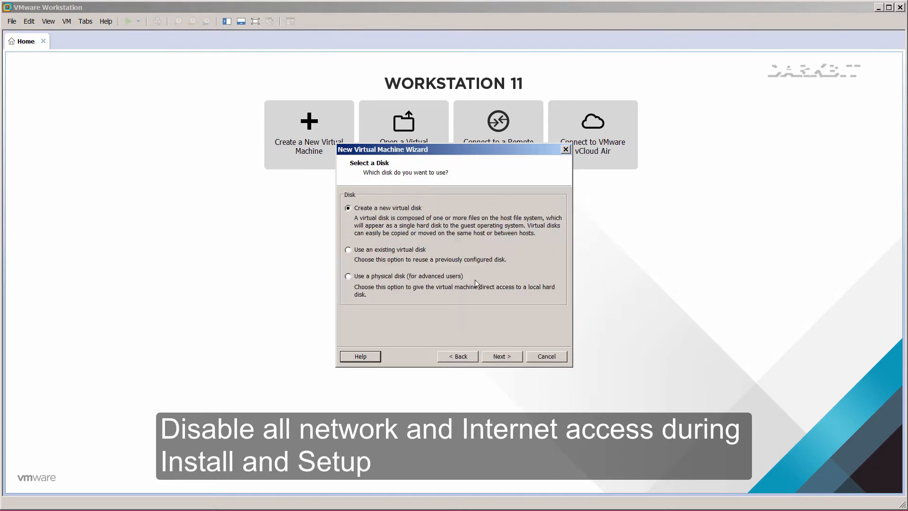
{"action": "left_click", "coordinate": [499, 357]}
{"action": "double_click", "coordinate": [439, 193]}
{"action": "type", "text": "8"}
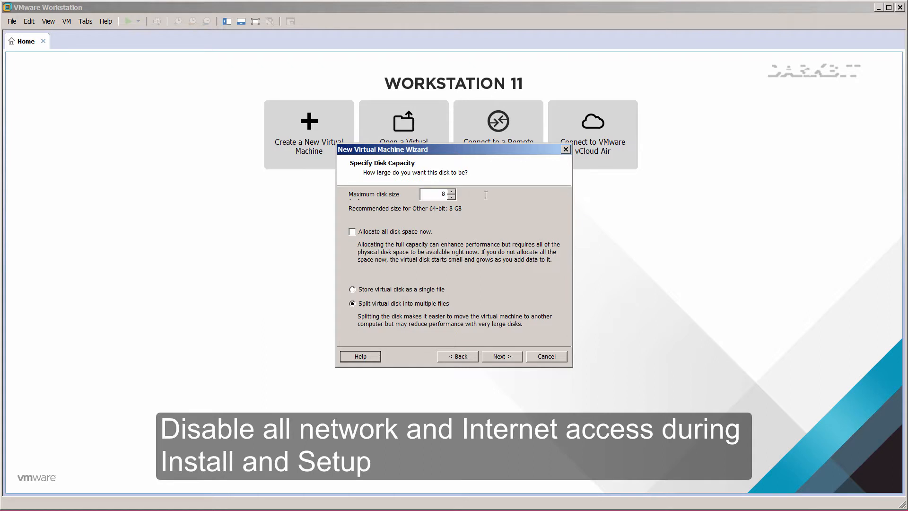
{"action": "type", "text": "0.0"}
{"action": "left_click", "coordinate": [502, 357]}
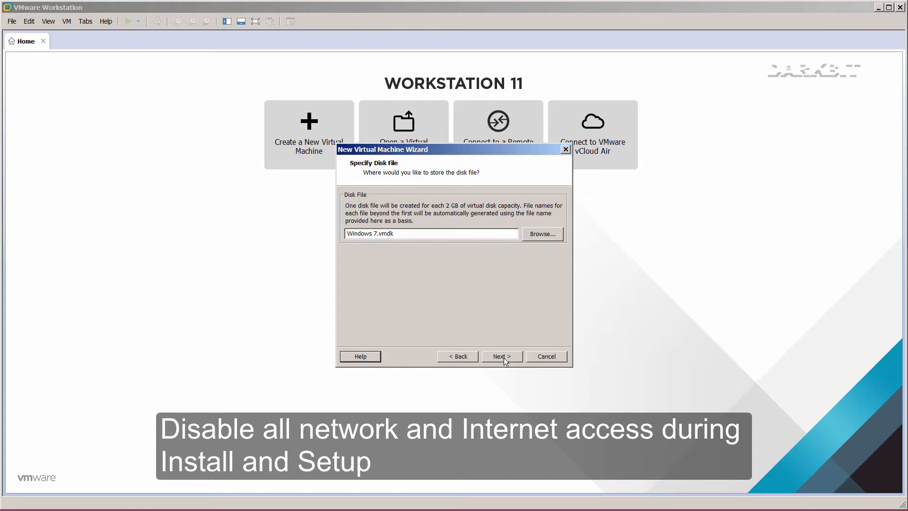
{"action": "left_click", "coordinate": [502, 357]}
{"action": "left_click", "coordinate": [393, 312]}
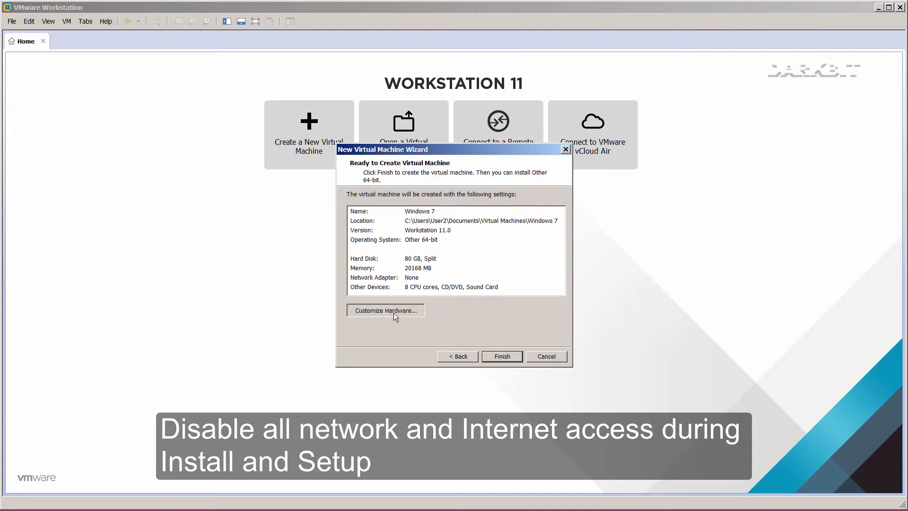
{"action": "left_click", "coordinate": [378, 389]}
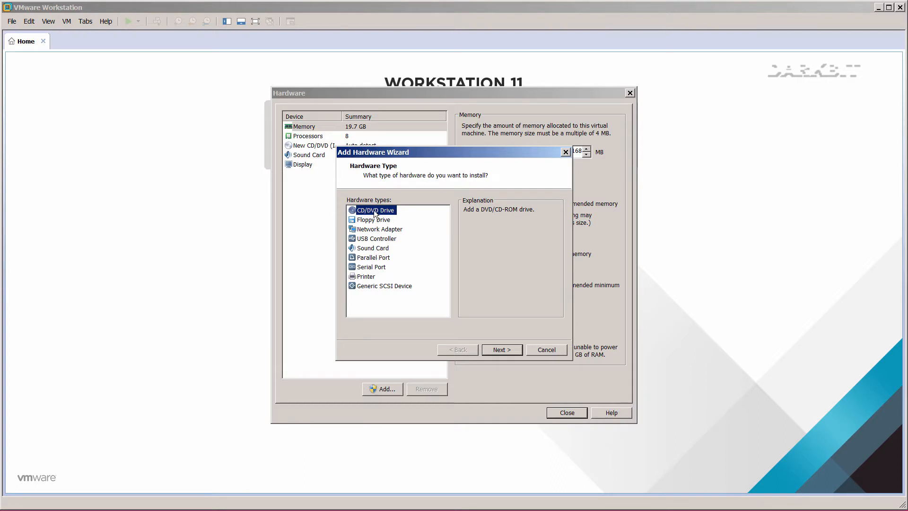
Add a CD/DVD drive backed by the Windows 7 ISO image, then finish creating the VM.
{"action": "left_click", "coordinate": [499, 351]}
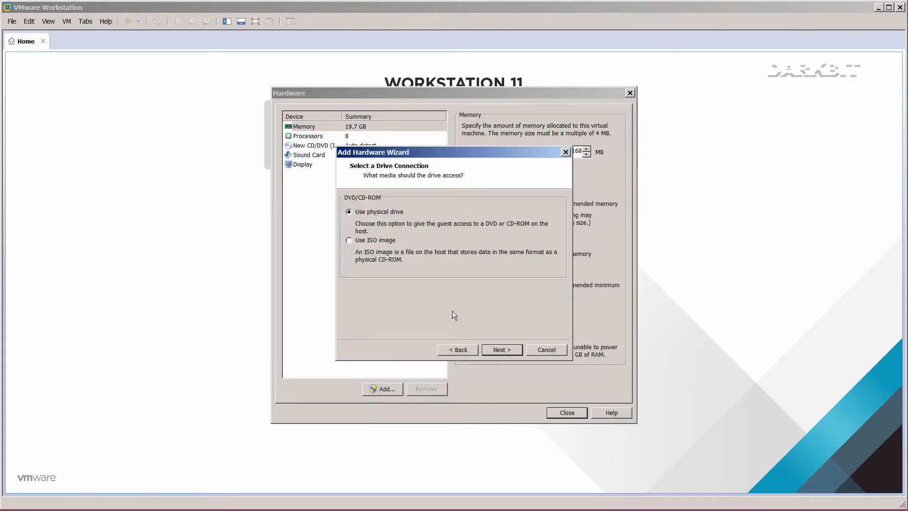
{"action": "left_click", "coordinate": [368, 252]}
{"action": "left_click", "coordinate": [495, 347]}
{"action": "left_click", "coordinate": [534, 215]}
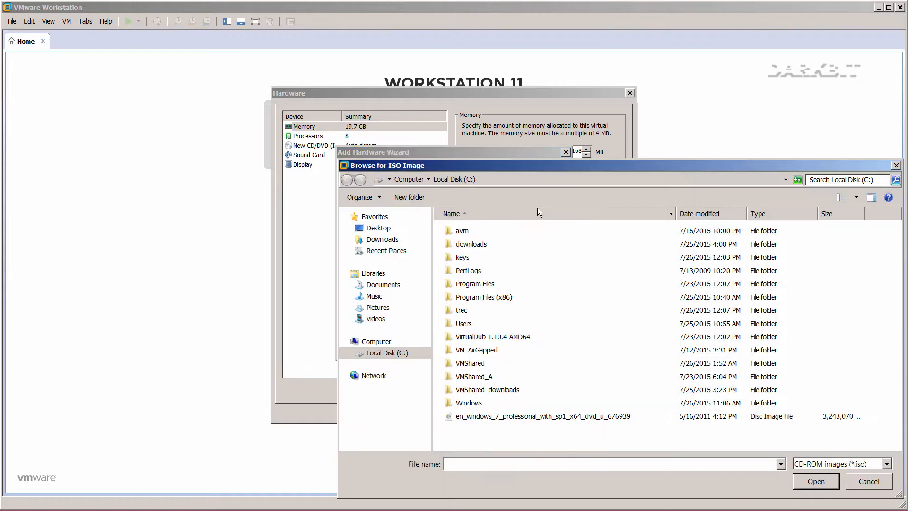
{"action": "double_click", "coordinate": [490, 416]}
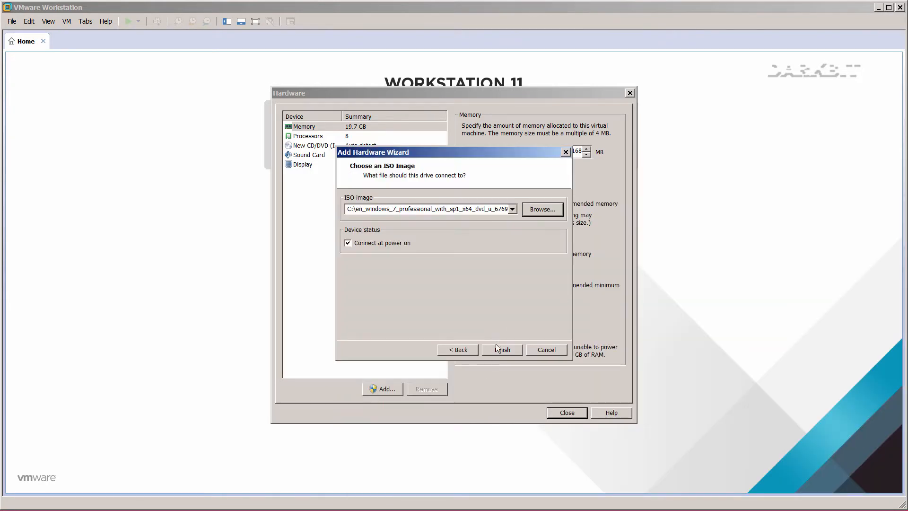
{"action": "left_click", "coordinate": [496, 349]}
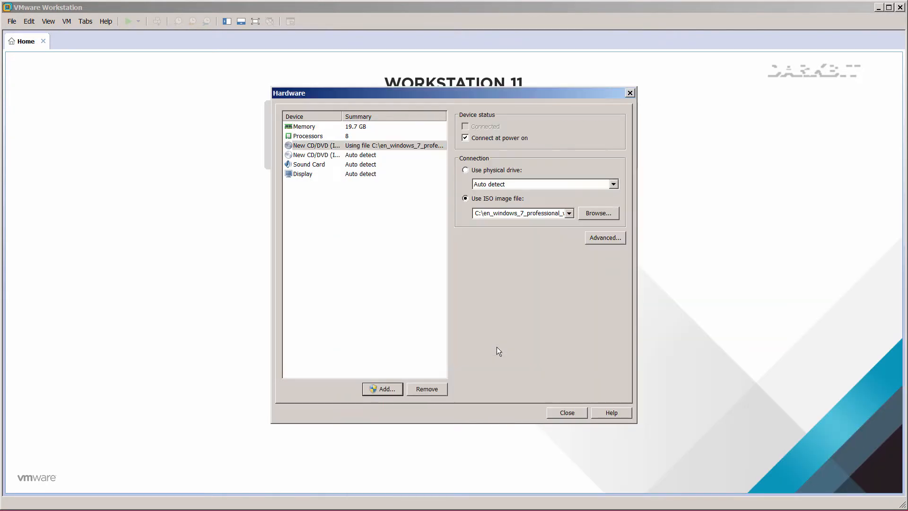
{"action": "left_click", "coordinate": [555, 413]}
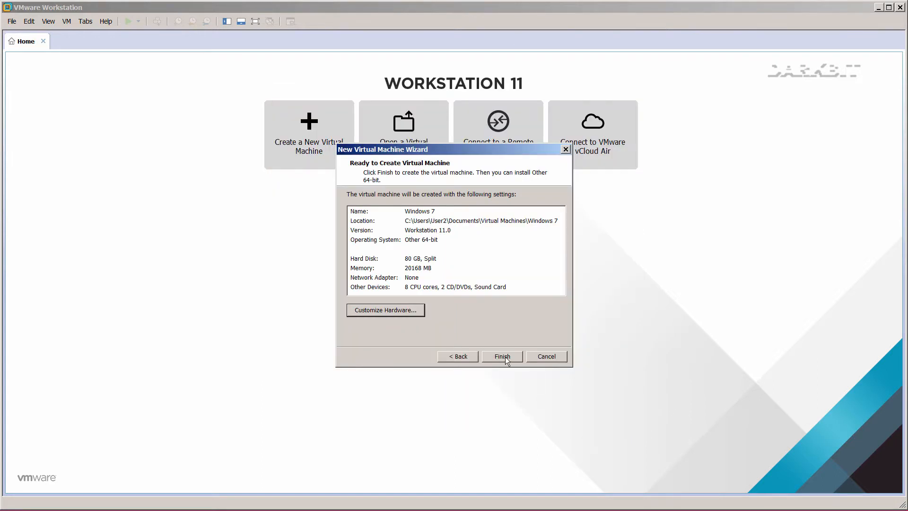
{"action": "left_click", "coordinate": [502, 357]}
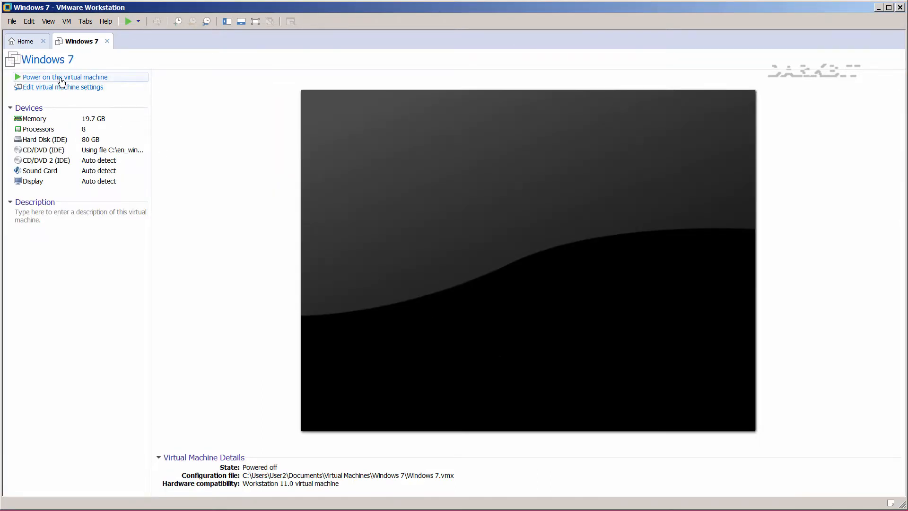
Power on the Windows 7 VM, dismiss the device prompts, and enlarge the VMware window.
{"action": "left_click", "coordinate": [61, 79]}
{"action": "left_click", "coordinate": [474, 284]}
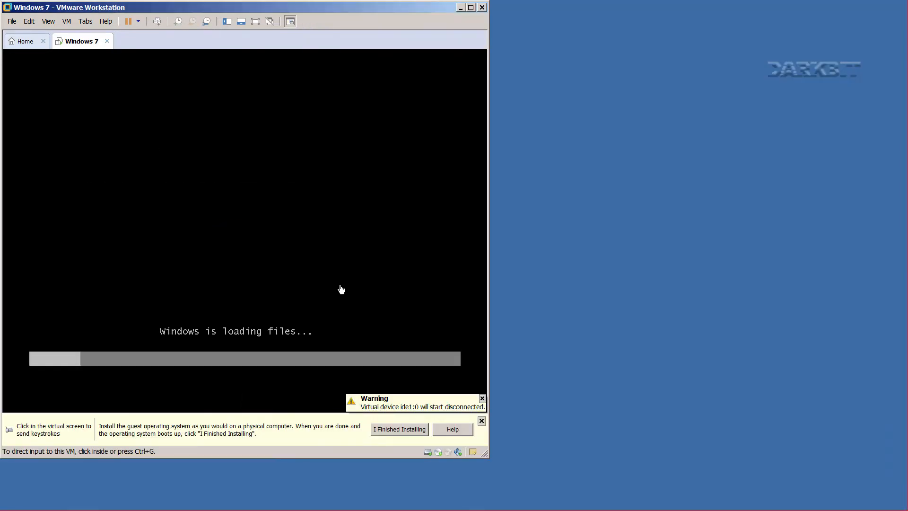
{"action": "left_click", "coordinate": [482, 398]}
{"action": "left_click", "coordinate": [481, 421]}
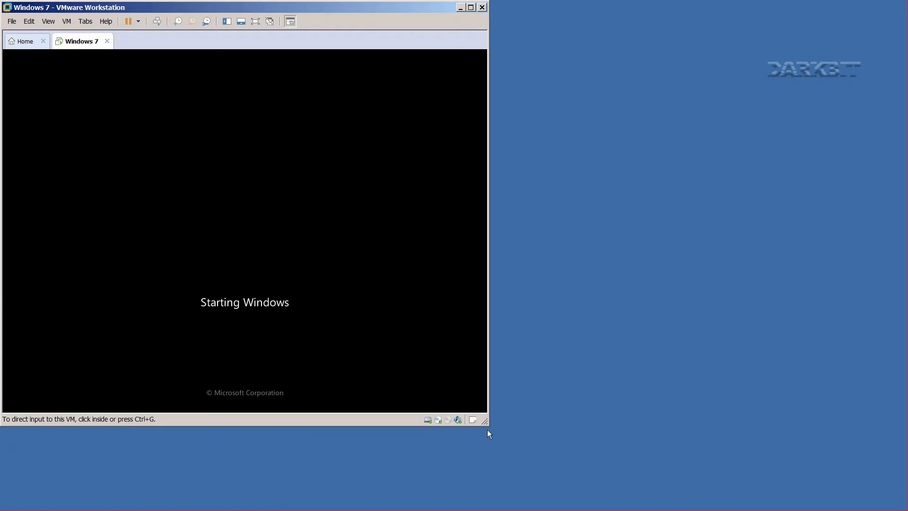
{"action": "left_click_drag", "start_coordinate": [487, 429], "coordinate": [904, 506]}
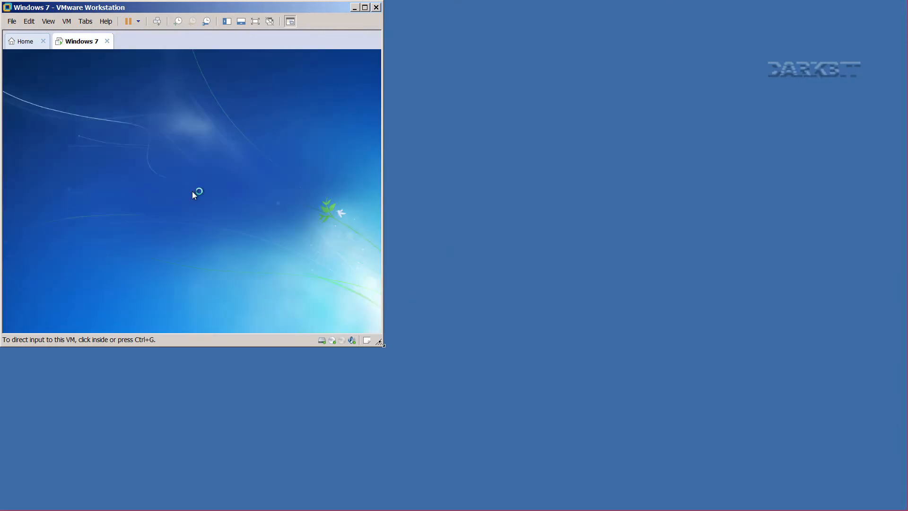
{"action": "left_click_drag", "start_coordinate": [381, 344], "coordinate": [750, 446]}
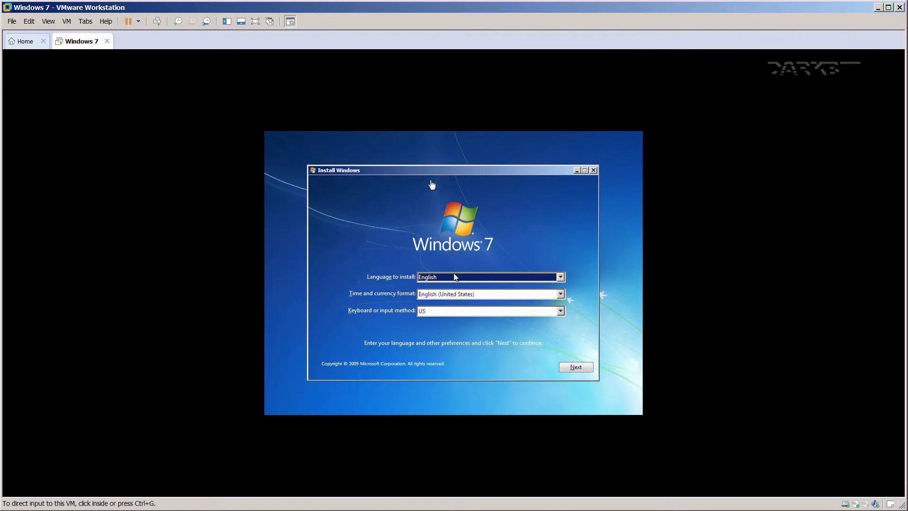
{"action": "left_click", "coordinate": [432, 184]}
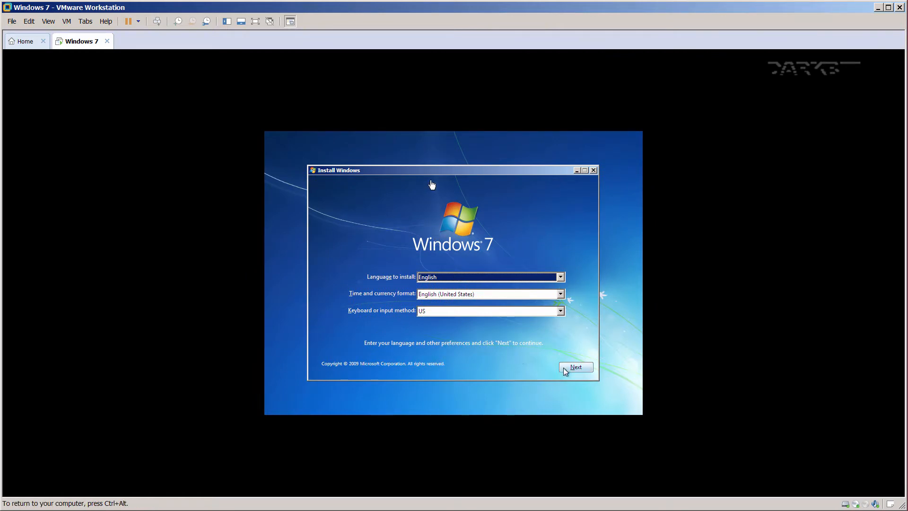
Accept English settings and the license, then run a Custom install onto unallocated Disk 0.
{"action": "left_click", "coordinate": [567, 368]}
{"action": "left_click", "coordinate": [453, 277]}
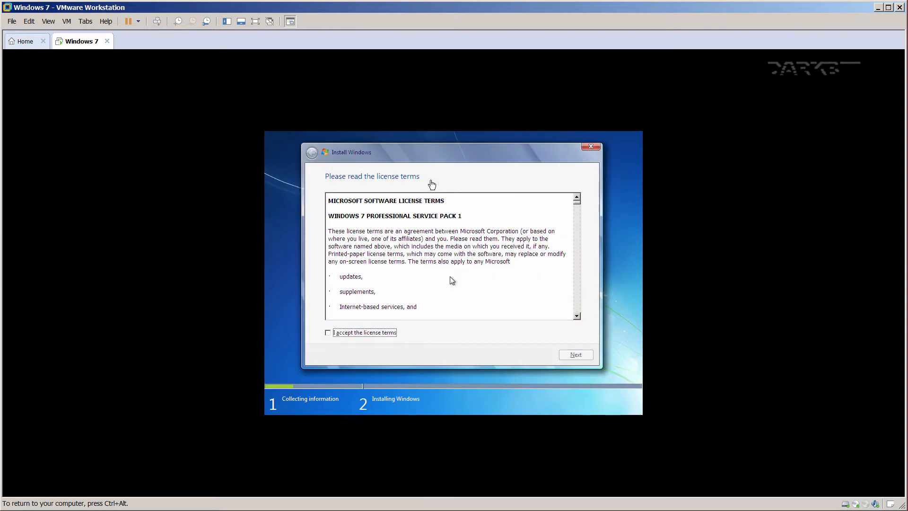
{"action": "left_click", "coordinate": [345, 335]}
{"action": "left_click", "coordinate": [591, 360]}
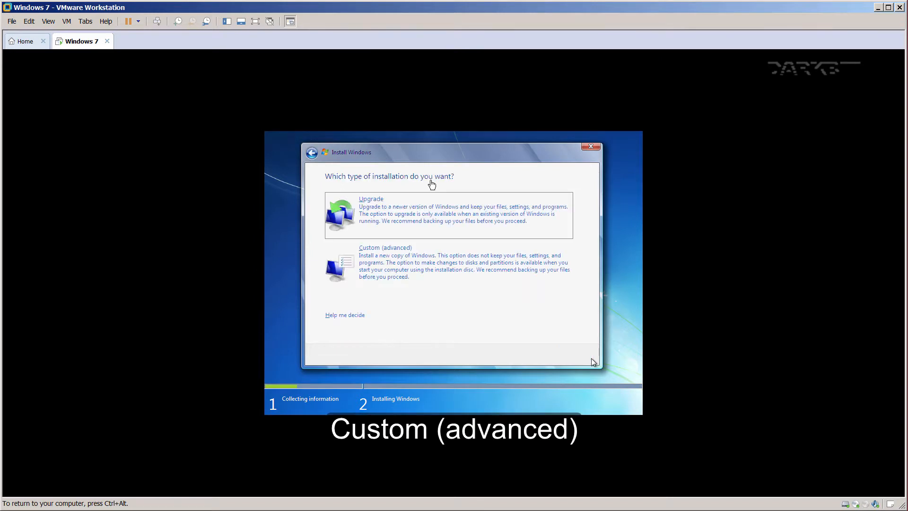
{"action": "left_click", "coordinate": [533, 278]}
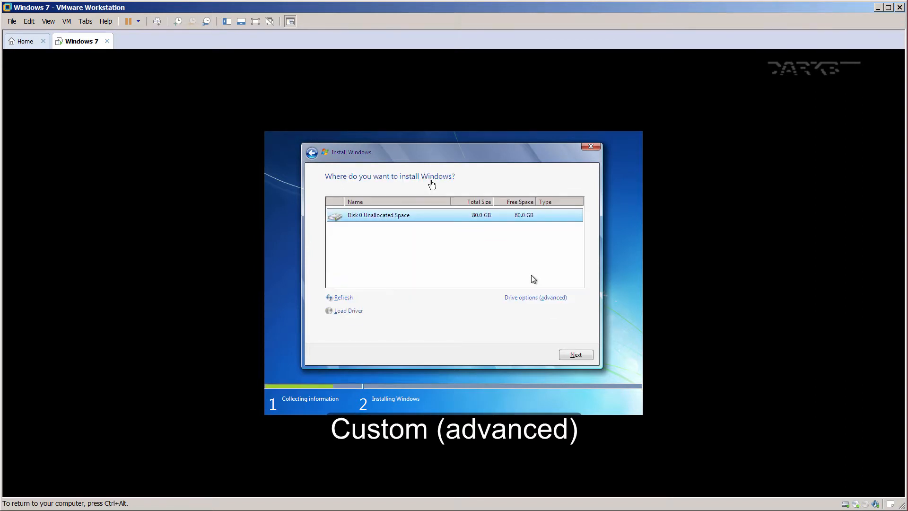
{"action": "left_click", "coordinate": [541, 298]}
{"action": "left_click", "coordinate": [575, 355]}
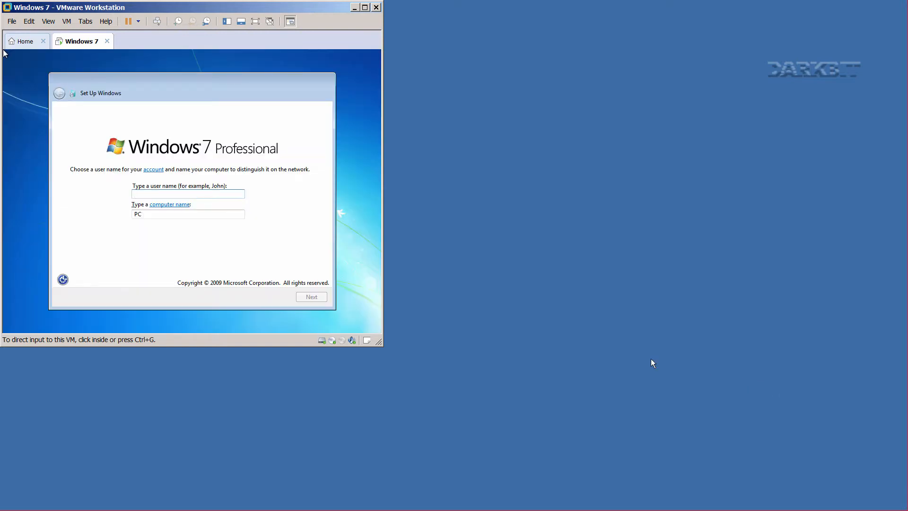
Name the account User and the computer PC, leaving the password blank.
{"action": "left_click_drag", "start_coordinate": [383, 345], "coordinate": [902, 508]}
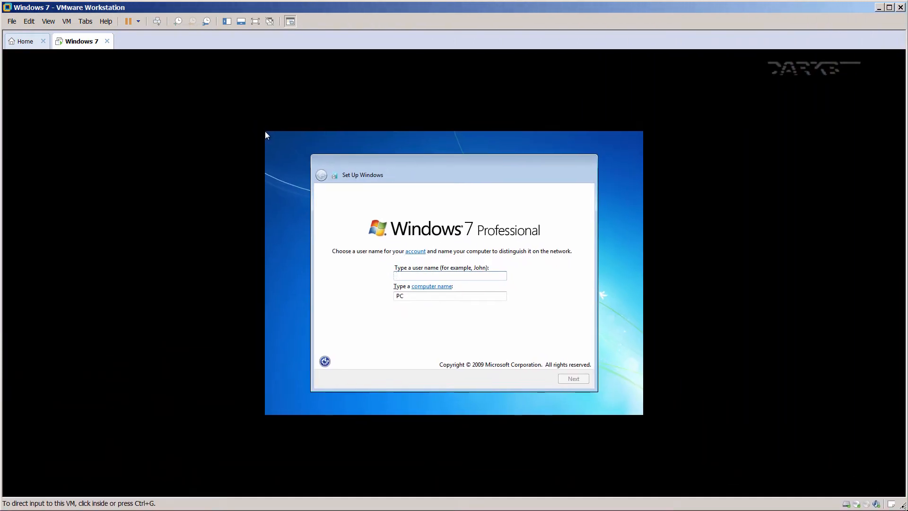
{"action": "left_click", "coordinate": [469, 279]}
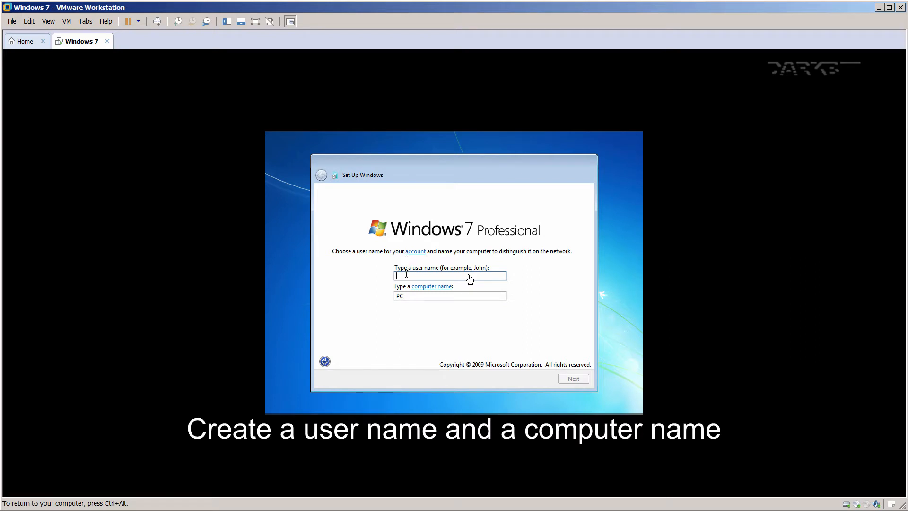
{"action": "type", "text": "User"}
{"action": "left_click", "coordinate": [430, 296]}
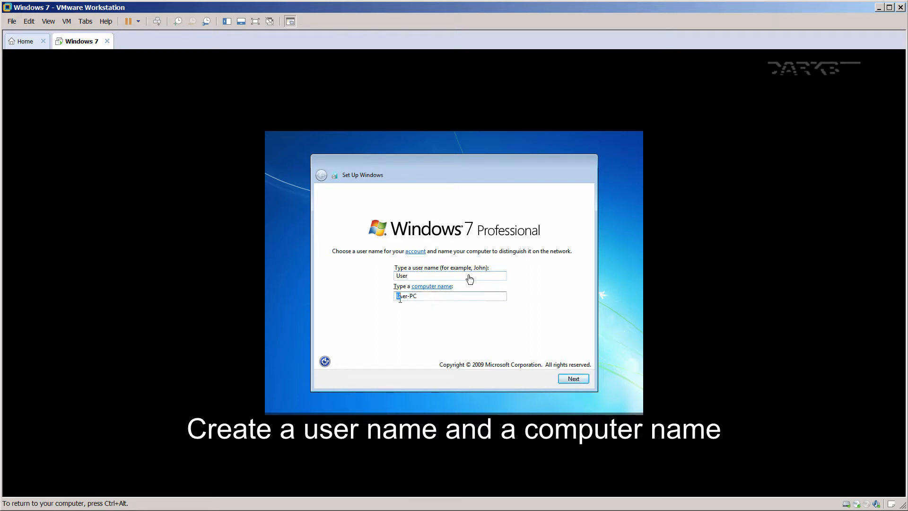
{"action": "type", "text": "PC"}
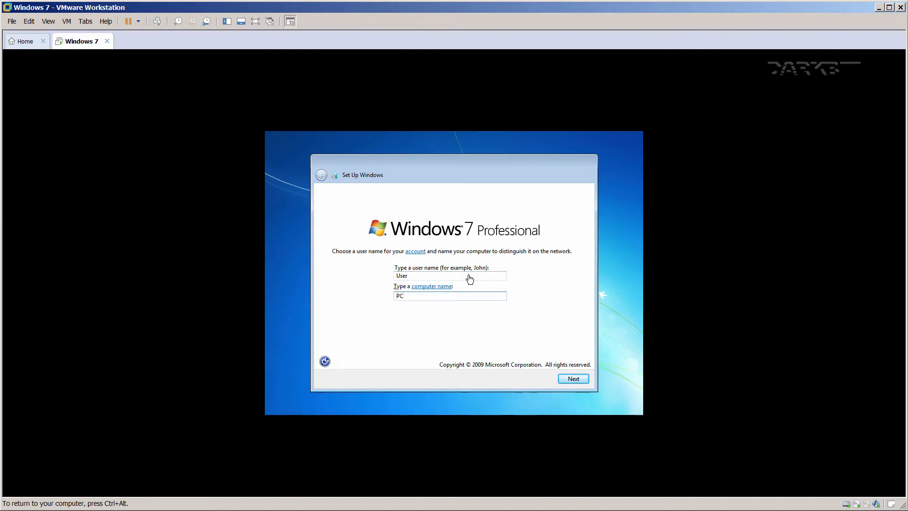
{"action": "left_click", "coordinate": [570, 379]}
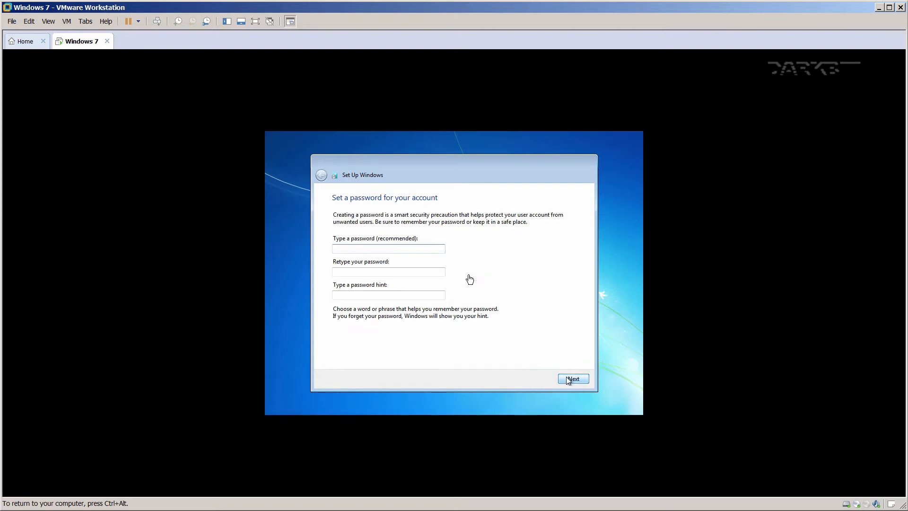
{"action": "left_click", "coordinate": [569, 379]}
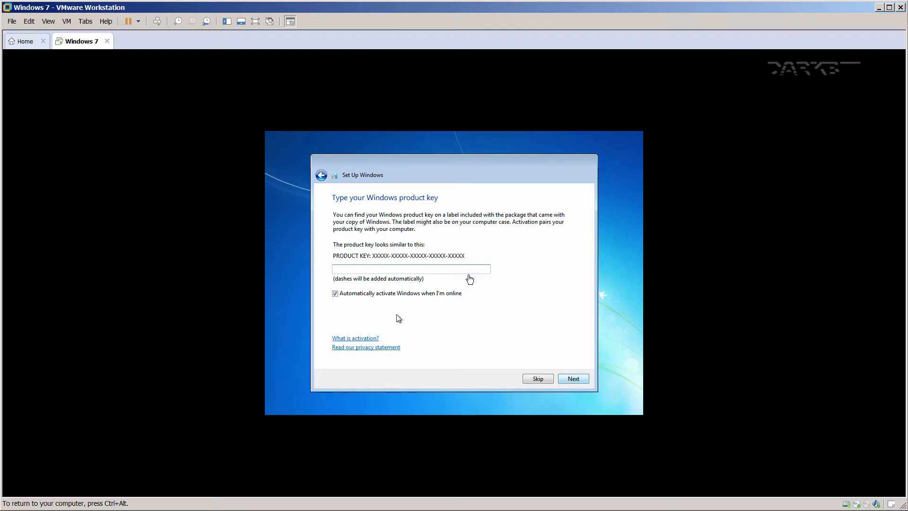
Turn off auto-activation, skip the product key, choose Ask me later, and disable daylight-saving adjustment.
{"action": "left_click", "coordinate": [336, 293]}
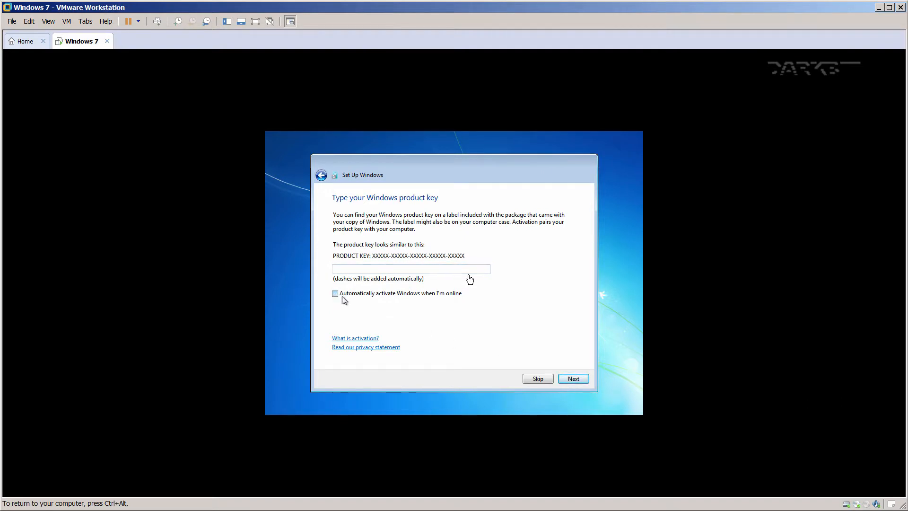
{"action": "left_click", "coordinate": [539, 379]}
{"action": "left_click", "coordinate": [397, 293]}
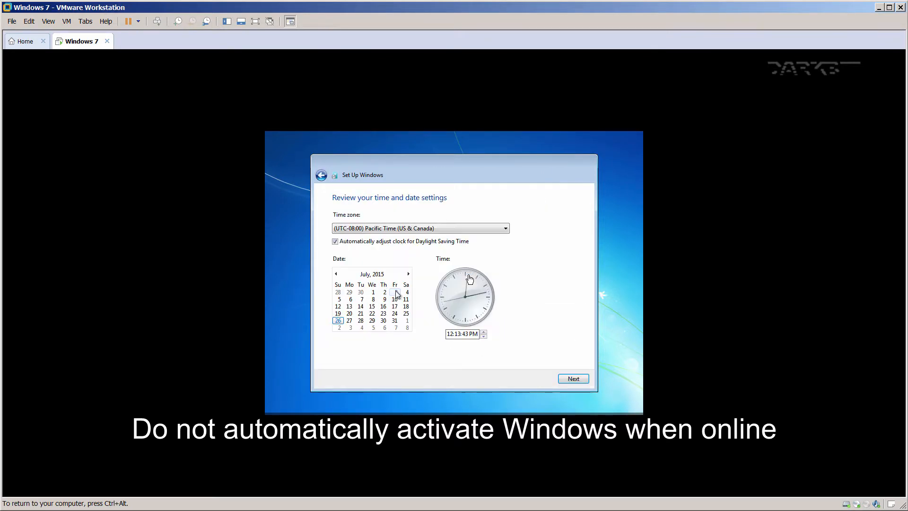
{"action": "left_click", "coordinate": [335, 241]}
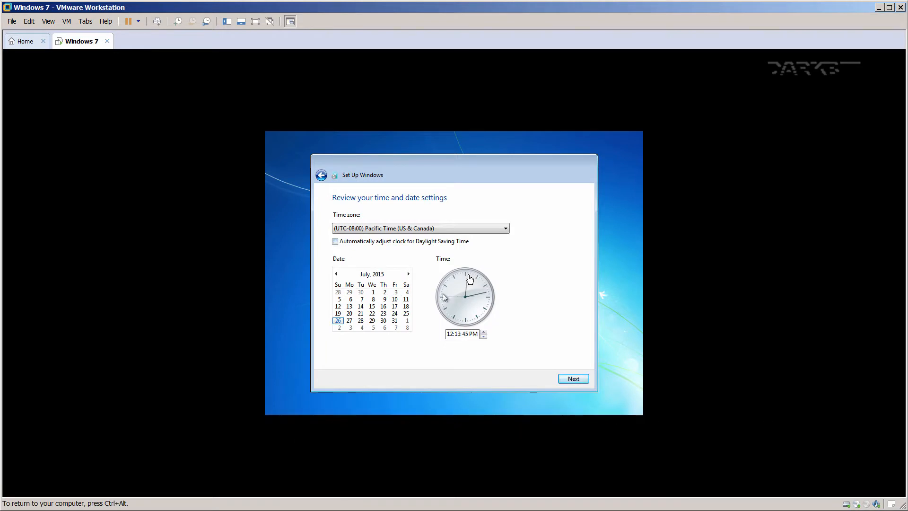
{"action": "left_click", "coordinate": [569, 378]}
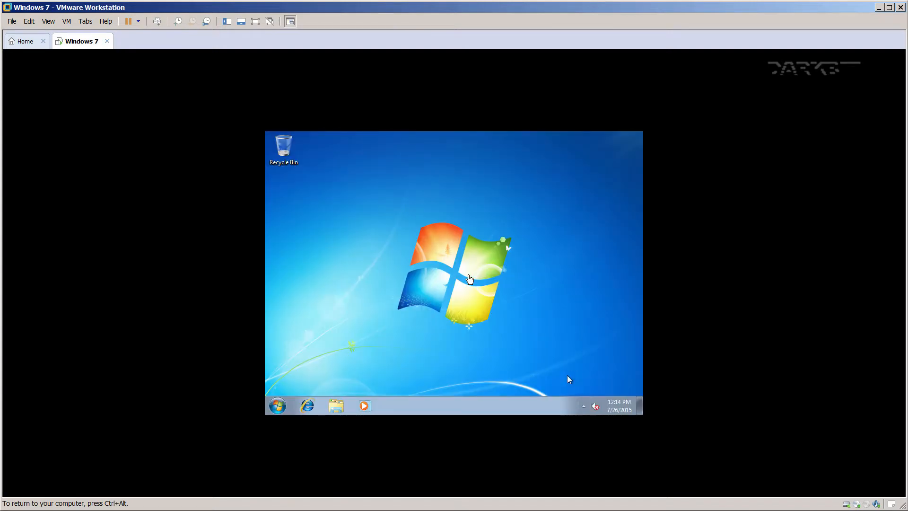
Change the guest resolution to 1280 × 800, keep it, and refit the VMware window to the screen.
{"action": "key", "text": "ctrl+alt"}
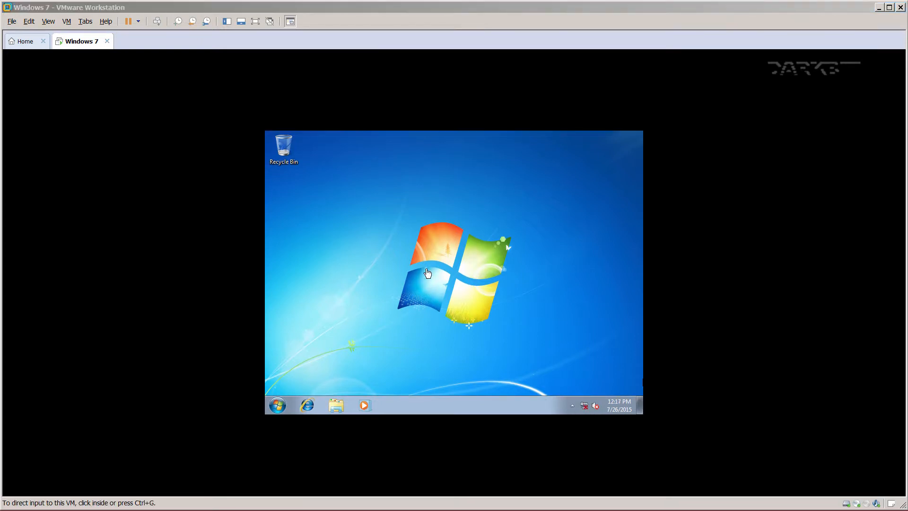
{"action": "right_click", "coordinate": [435, 265]}
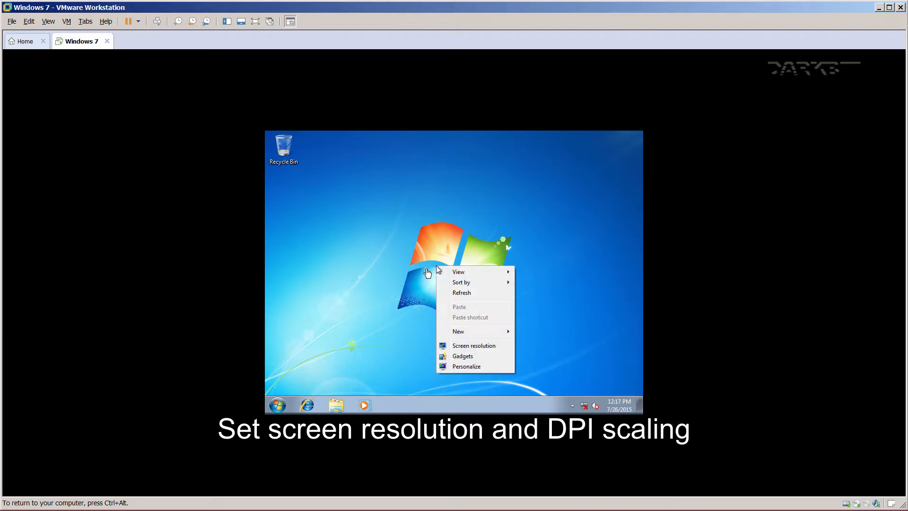
{"action": "left_click", "coordinate": [461, 344]}
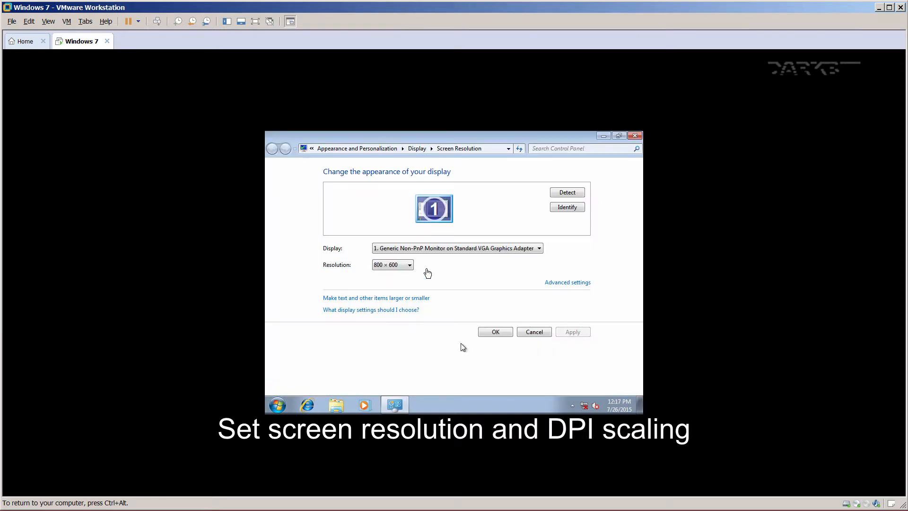
{"action": "left_click", "coordinate": [401, 265]}
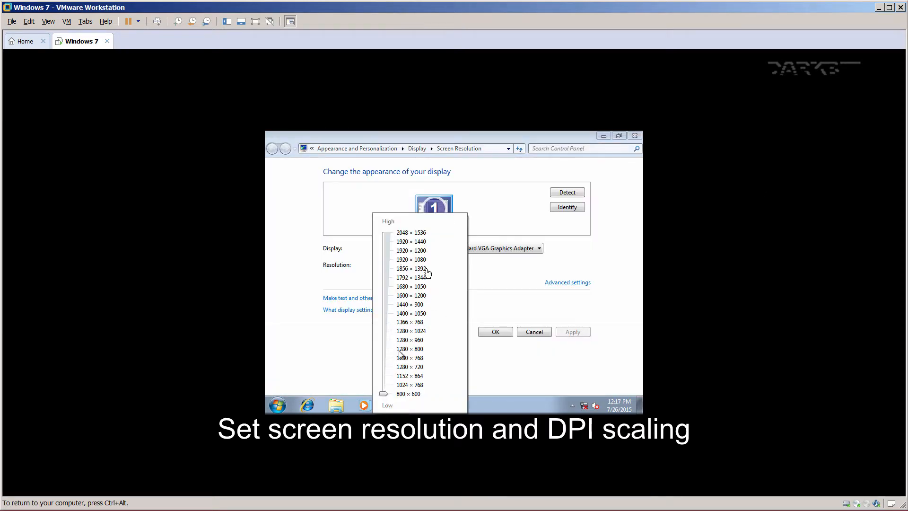
{"action": "left_click_drag", "start_coordinate": [384, 394], "coordinate": [384, 349]}
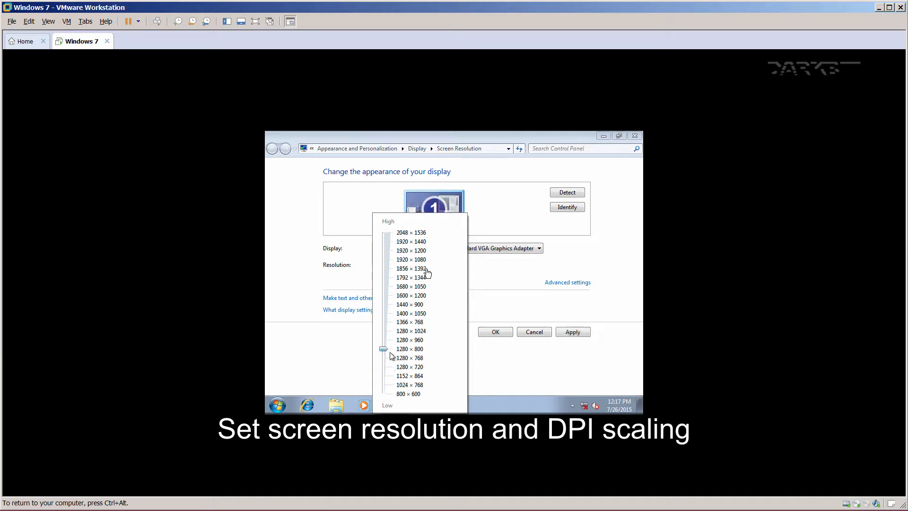
{"action": "left_click", "coordinate": [490, 373]}
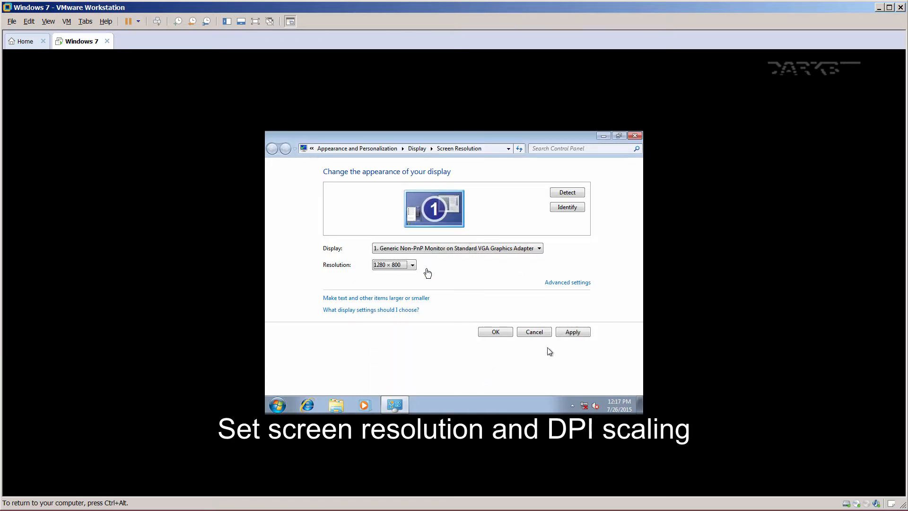
{"action": "left_click", "coordinate": [570, 334]}
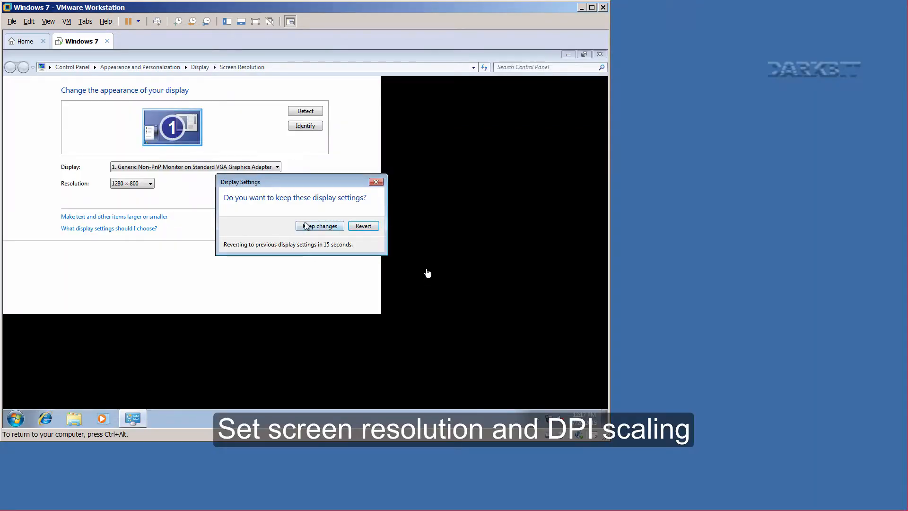
{"action": "left_click", "coordinate": [307, 226]}
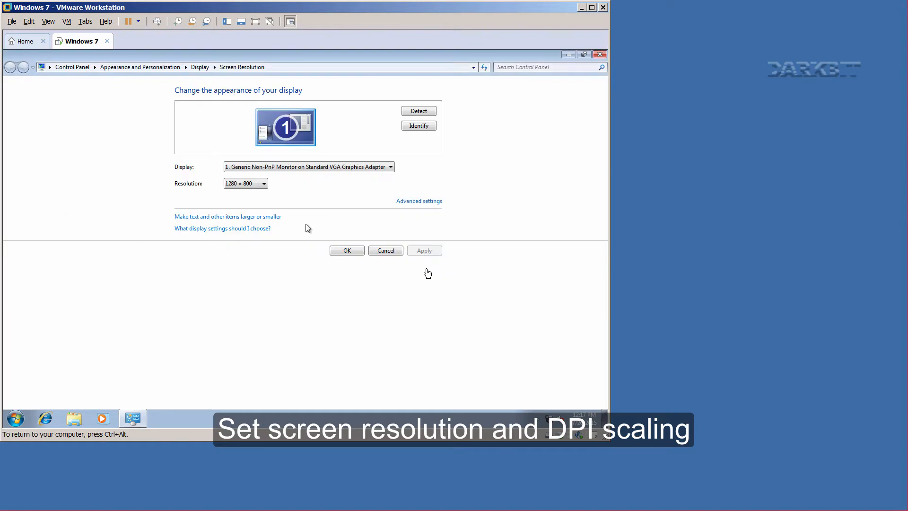
{"action": "left_click", "coordinate": [350, 254]}
{"action": "key", "text": "ctrl+alt"}
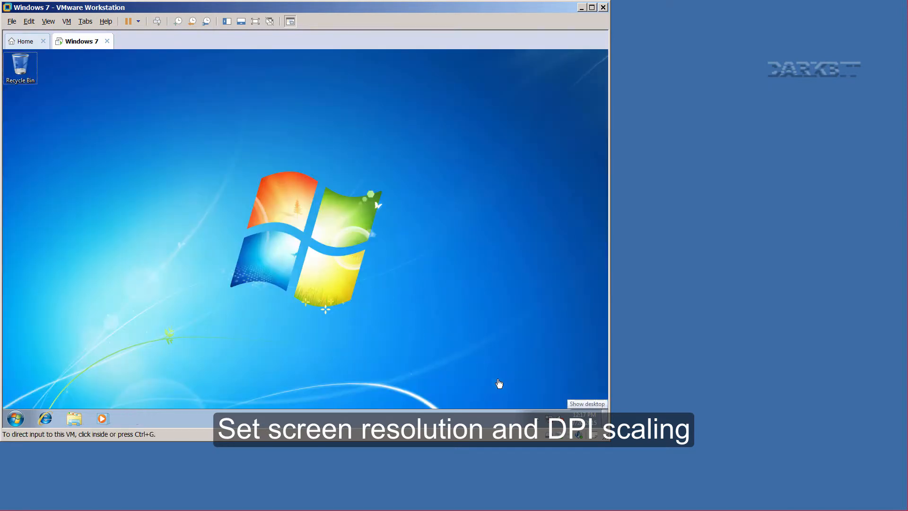
{"action": "left_click_drag", "start_coordinate": [606, 438], "coordinate": [904, 506]}
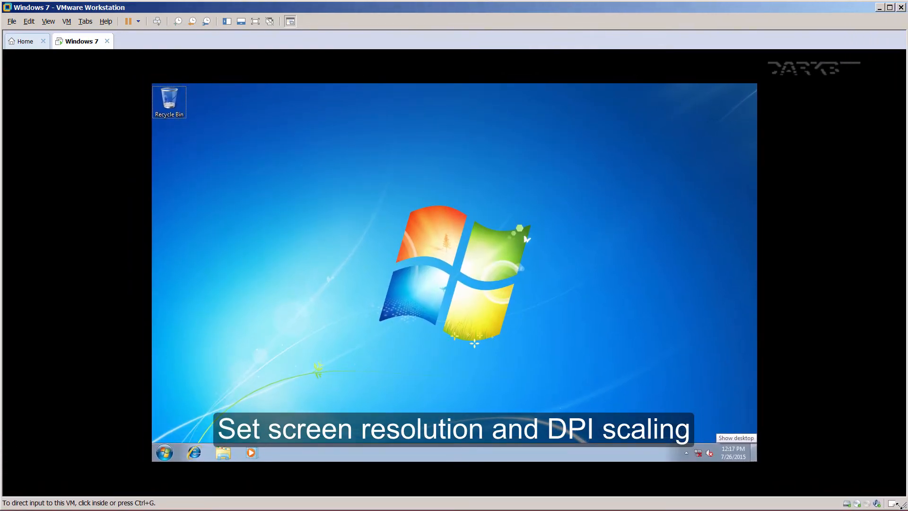
{"action": "left_click", "coordinate": [416, 278]}
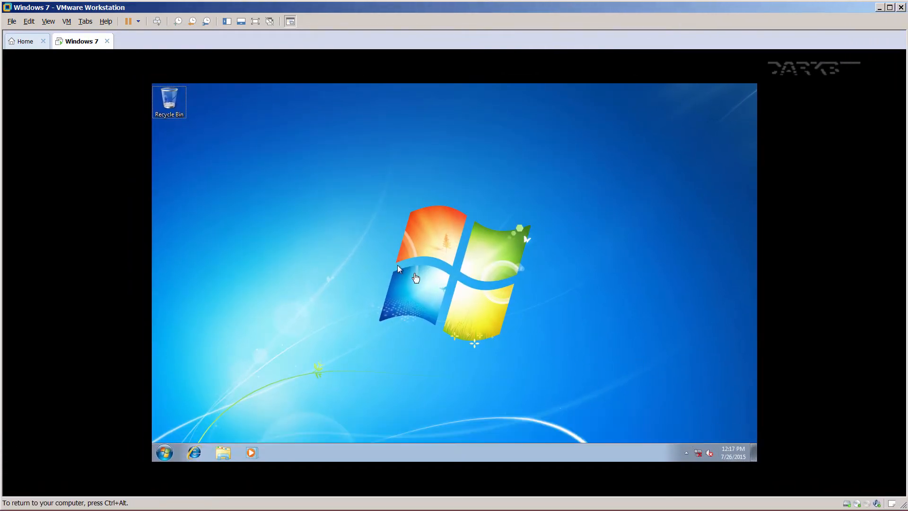
Apply Medium - 125% text size in the display settings, then log off and back into User.
{"action": "right_click", "coordinate": [398, 266]}
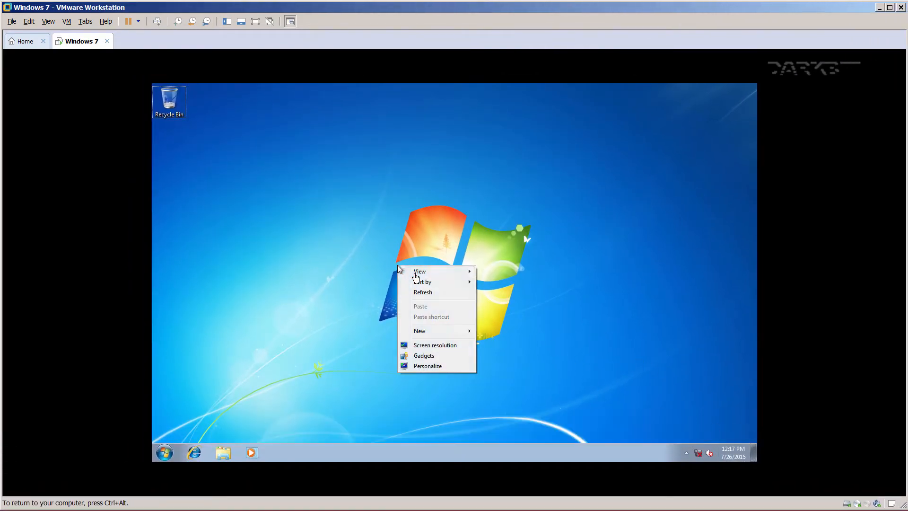
{"action": "left_click", "coordinate": [422, 345]}
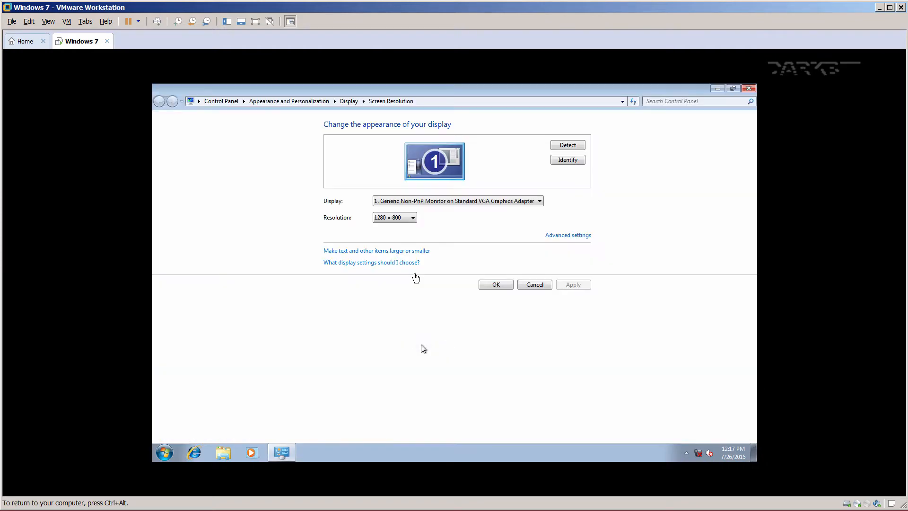
{"action": "left_click", "coordinate": [382, 251]}
{"action": "left_click", "coordinate": [288, 191]}
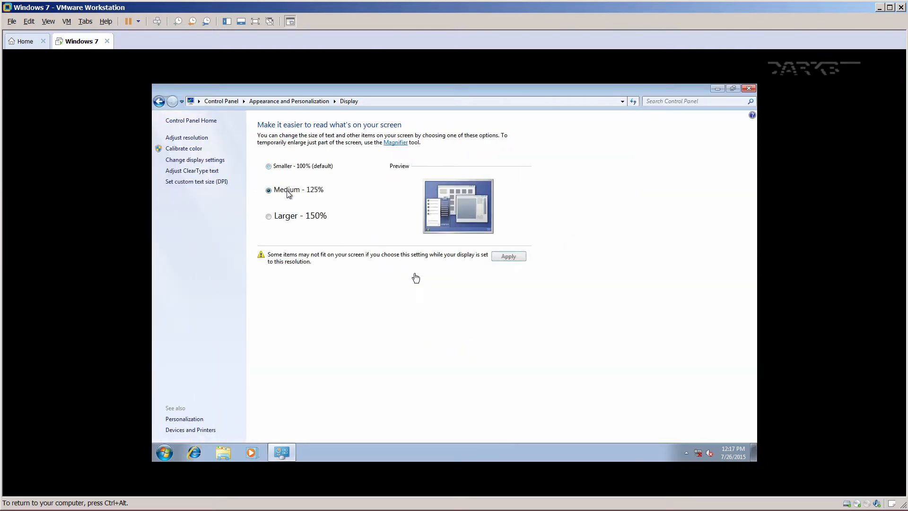
{"action": "left_click", "coordinate": [507, 258]}
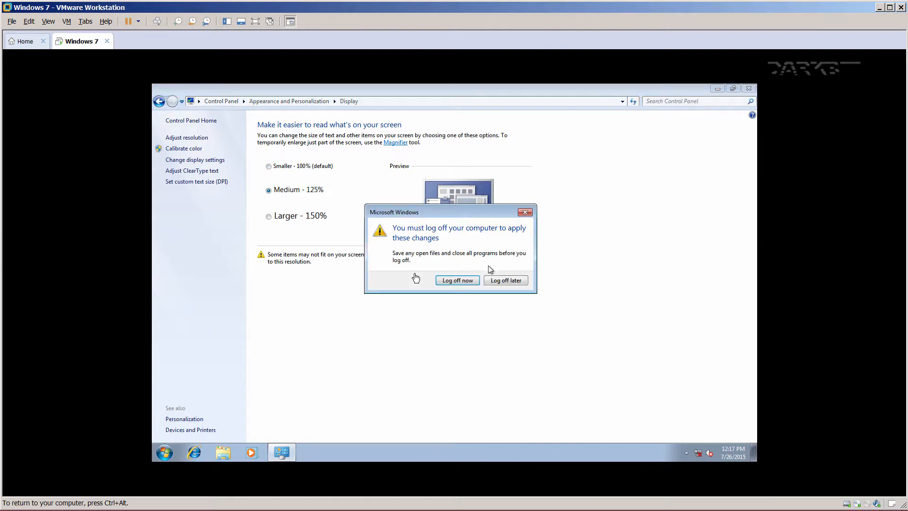
{"action": "left_click", "coordinate": [457, 281]}
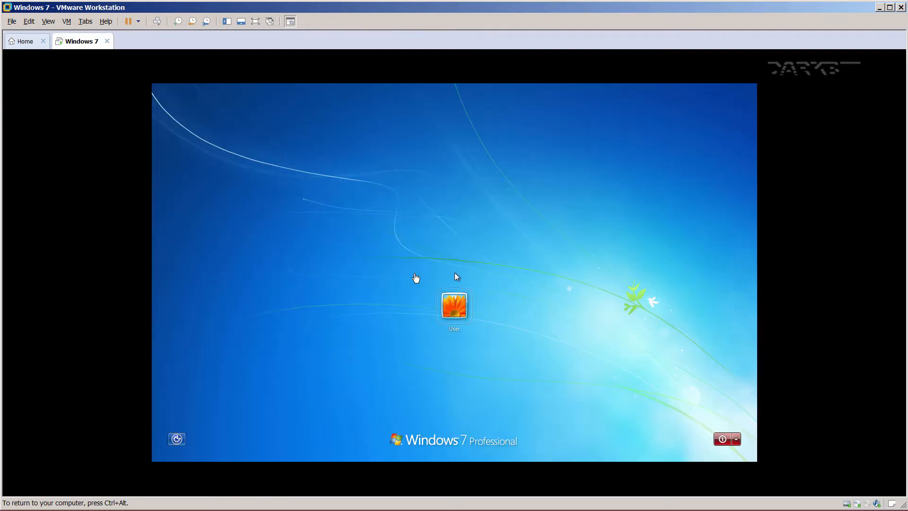
{"action": "left_click", "coordinate": [454, 305]}
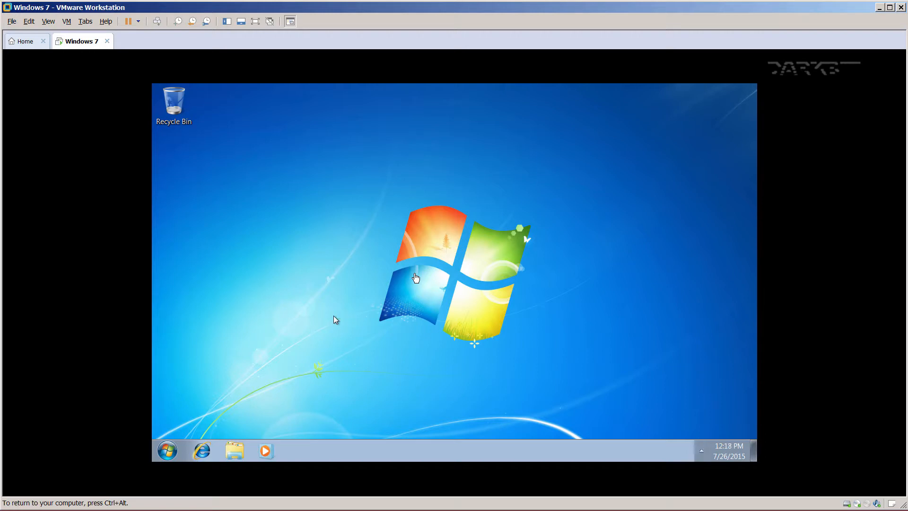
Launch System Configuration by running msconfig from the Run dialog.
{"action": "key", "text": "super"}
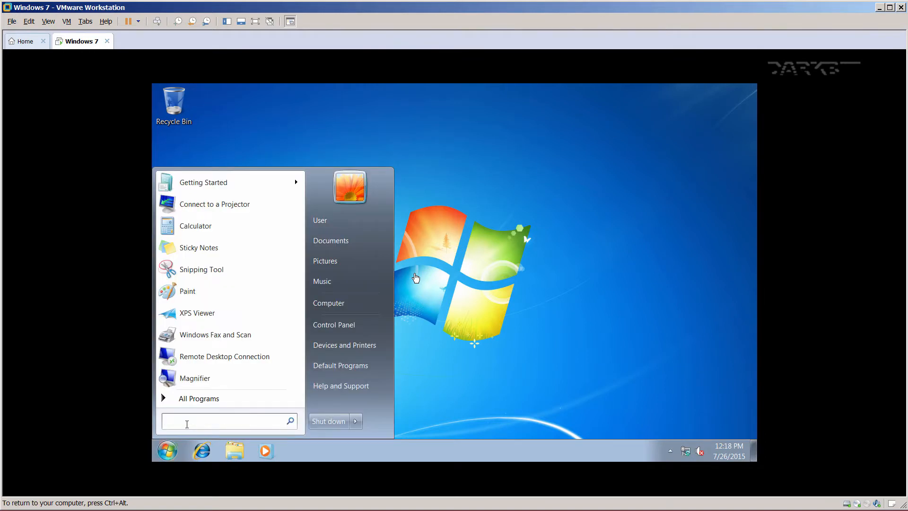
{"action": "type", "text": "run"}
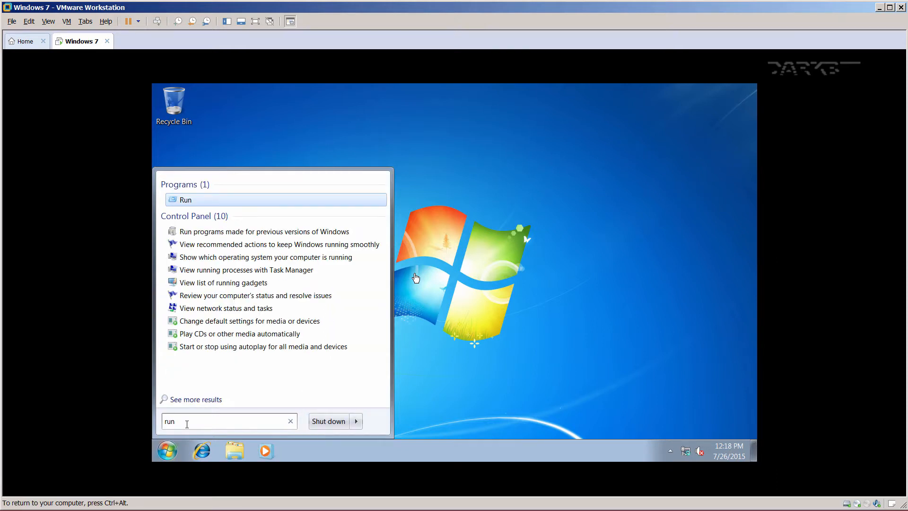
{"action": "right_click", "coordinate": [185, 202]}
{"action": "left_click", "coordinate": [206, 205]}
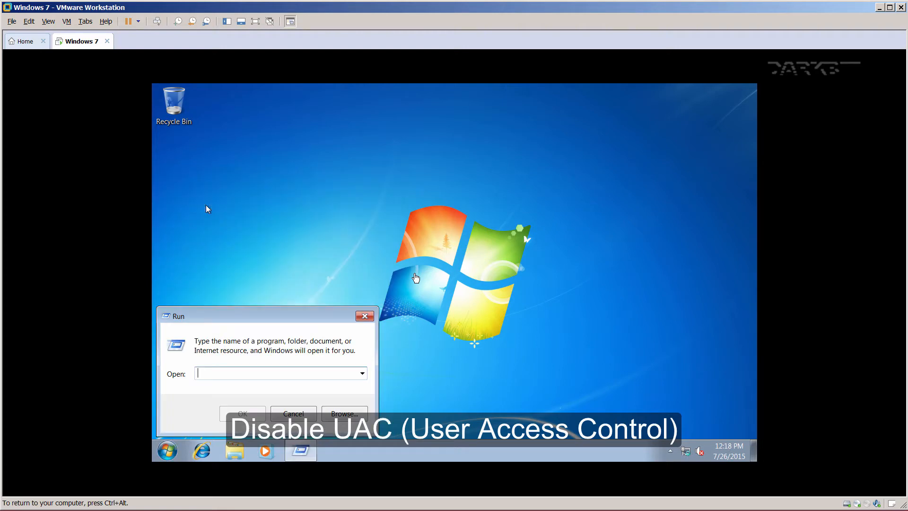
{"action": "left_click_drag", "start_coordinate": [257, 319], "coordinate": [417, 235]}
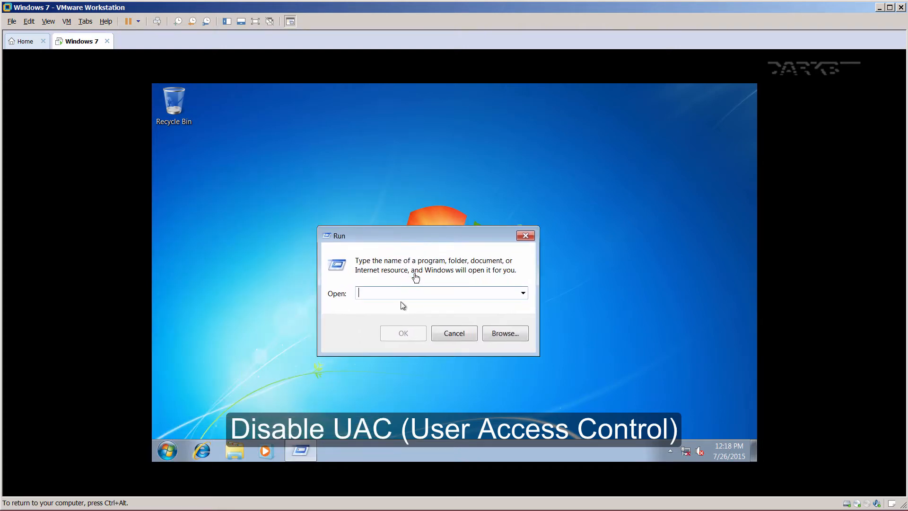
{"action": "type", "text": "msco"}
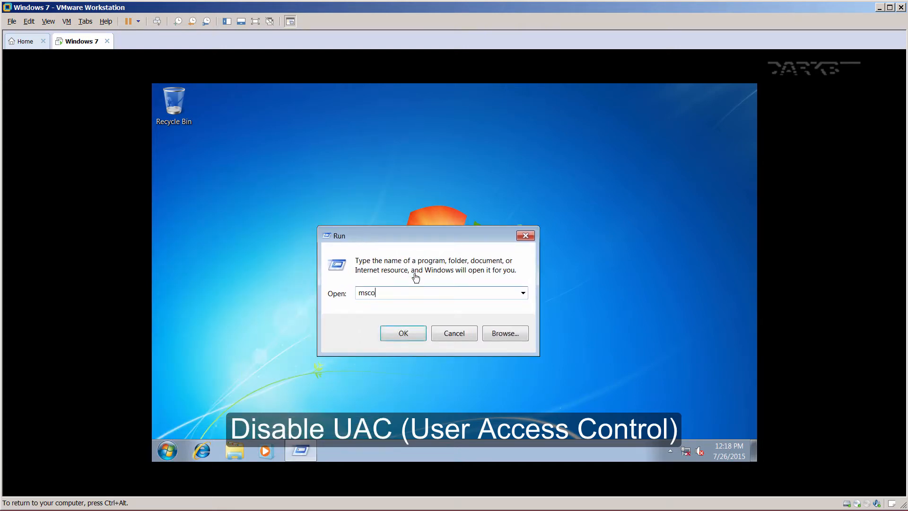
{"action": "type", "text": "nfig"}
{"action": "left_click", "coordinate": [413, 329]}
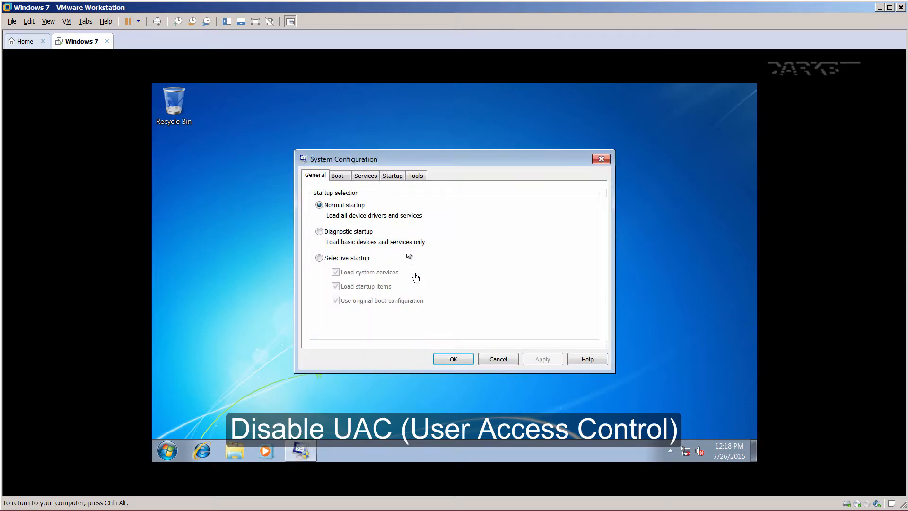
Use the Change UAC Settings tool to set Never notify, then close System Configuration.
{"action": "left_click", "coordinate": [415, 176]}
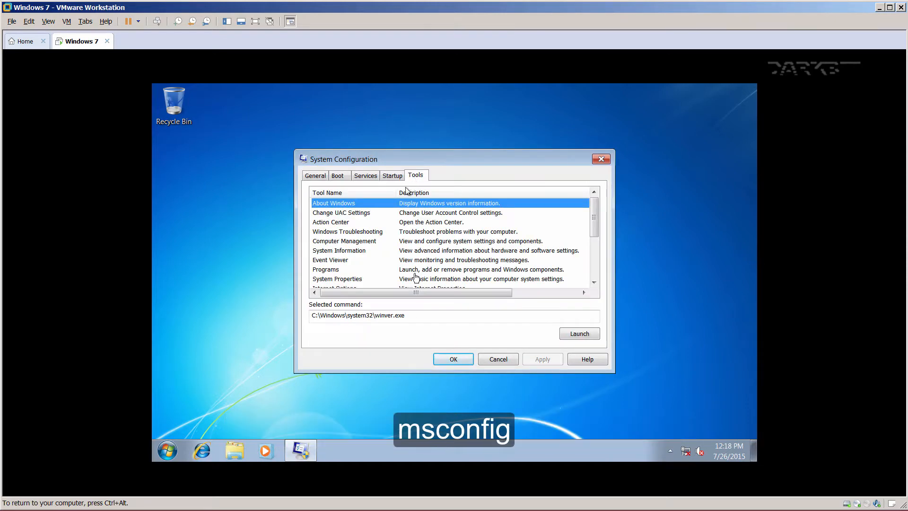
{"action": "left_click", "coordinate": [372, 213]}
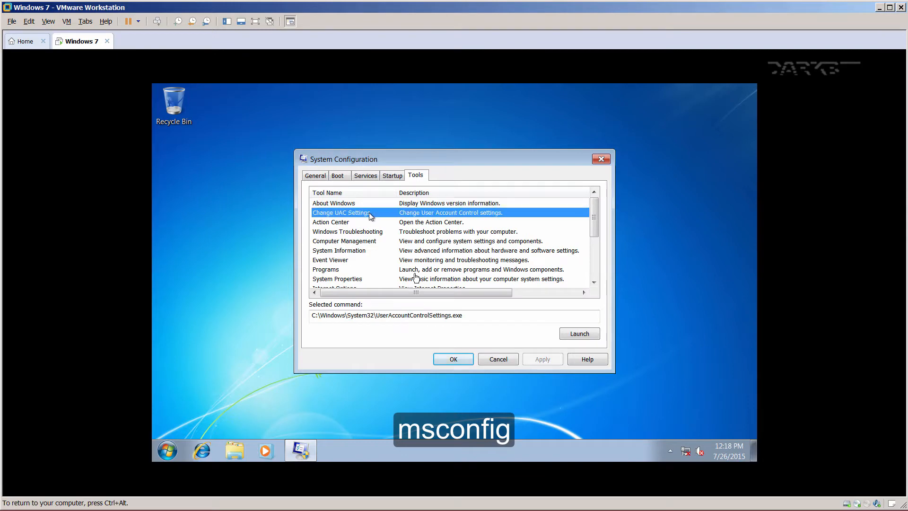
{"action": "left_click", "coordinate": [572, 333]}
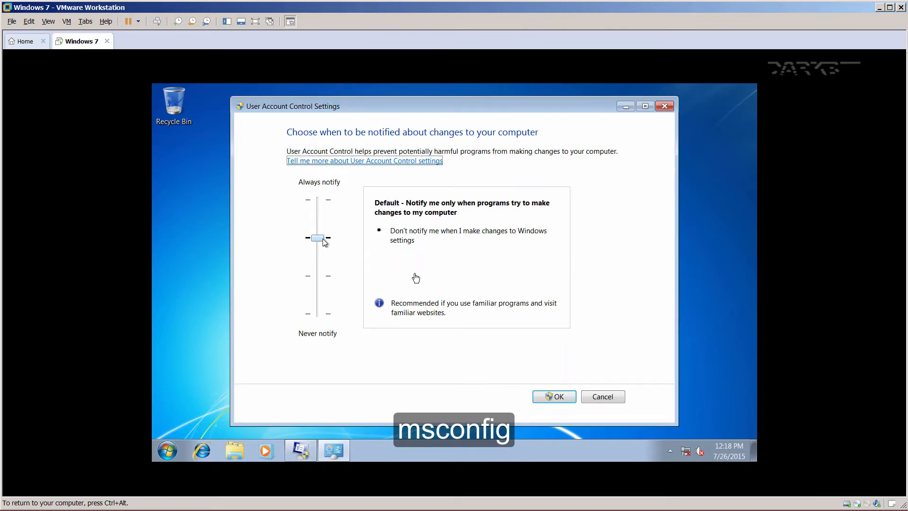
{"action": "left_click_drag", "start_coordinate": [323, 238], "coordinate": [325, 312]}
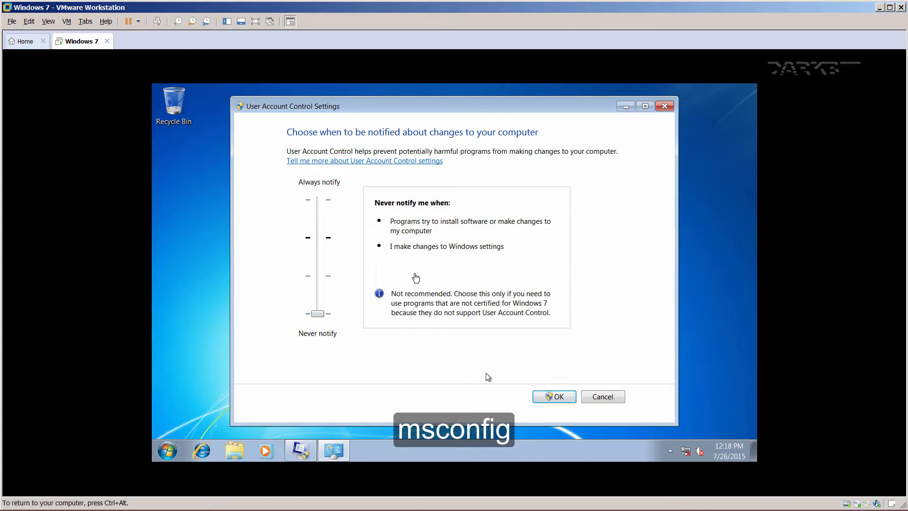
{"action": "left_click", "coordinate": [542, 396]}
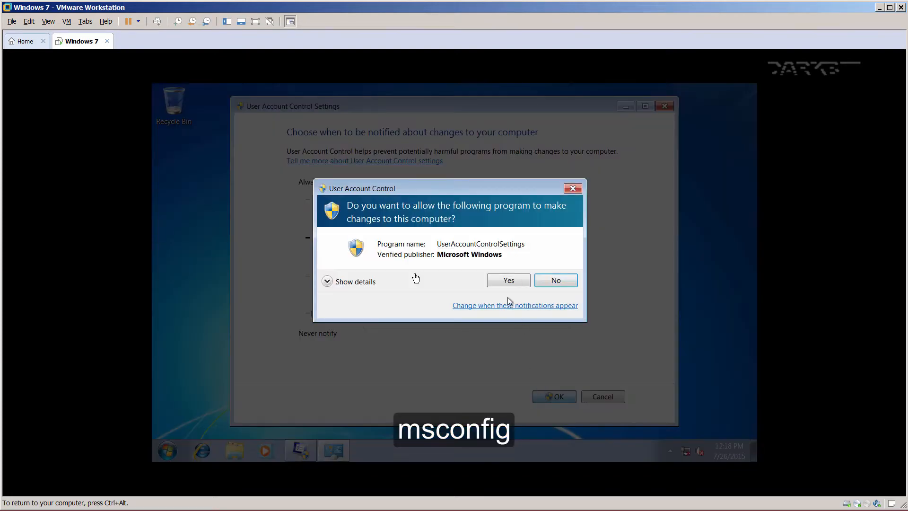
{"action": "left_click", "coordinate": [507, 280]}
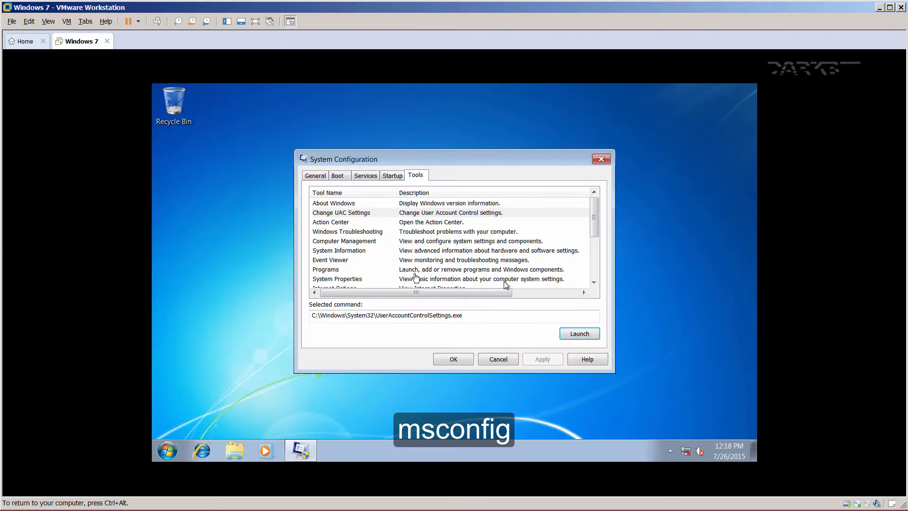
{"action": "left_click", "coordinate": [461, 359]}
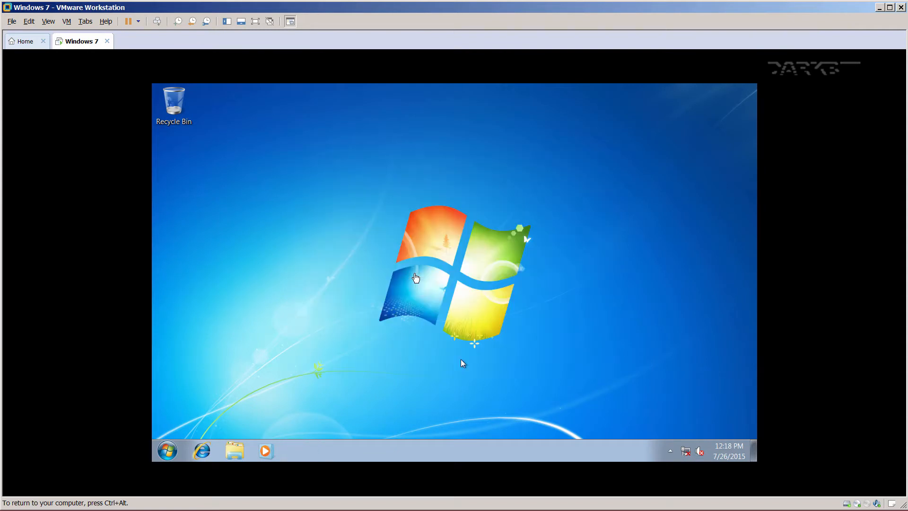
Restart the Windows 7 guest from the Start menu and re-enlarge the VMware window after boot.
{"action": "left_click", "coordinate": [167, 450]}
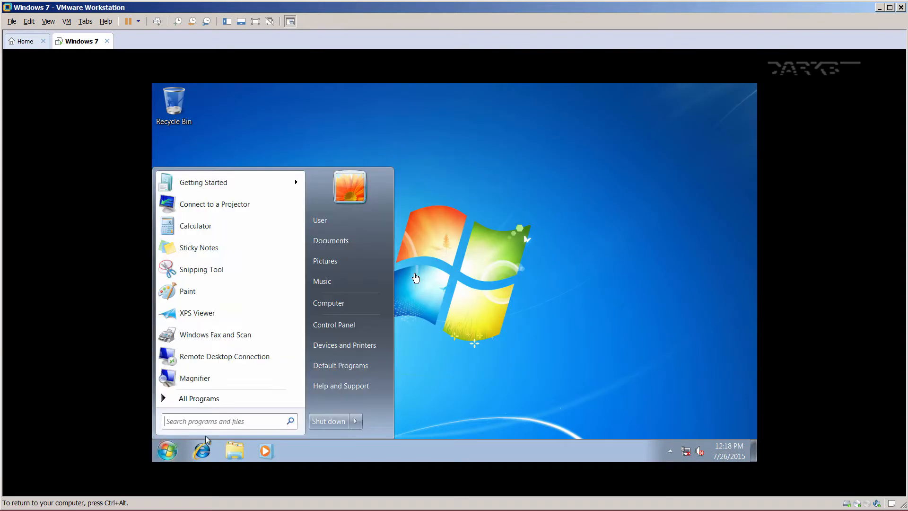
{"action": "left_click", "coordinate": [355, 421]}
{"action": "left_click", "coordinate": [421, 398]}
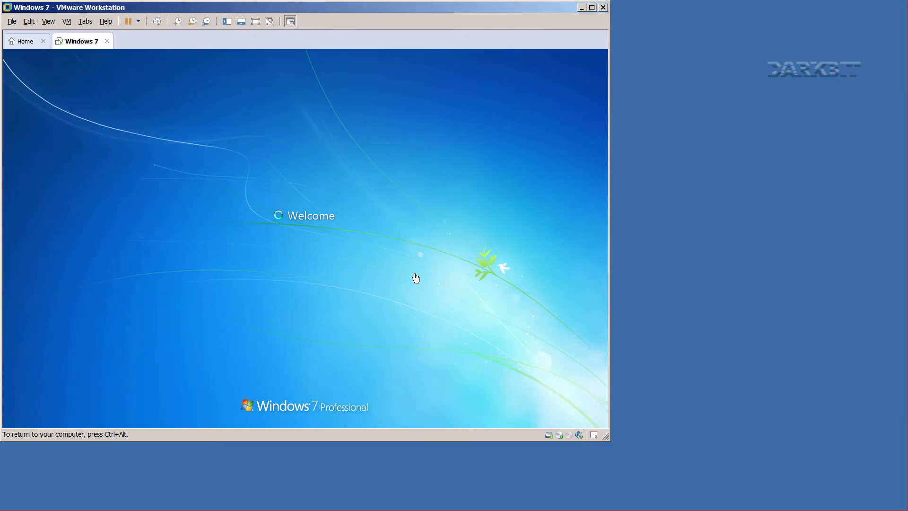
{"action": "key", "text": "ctrl+alt"}
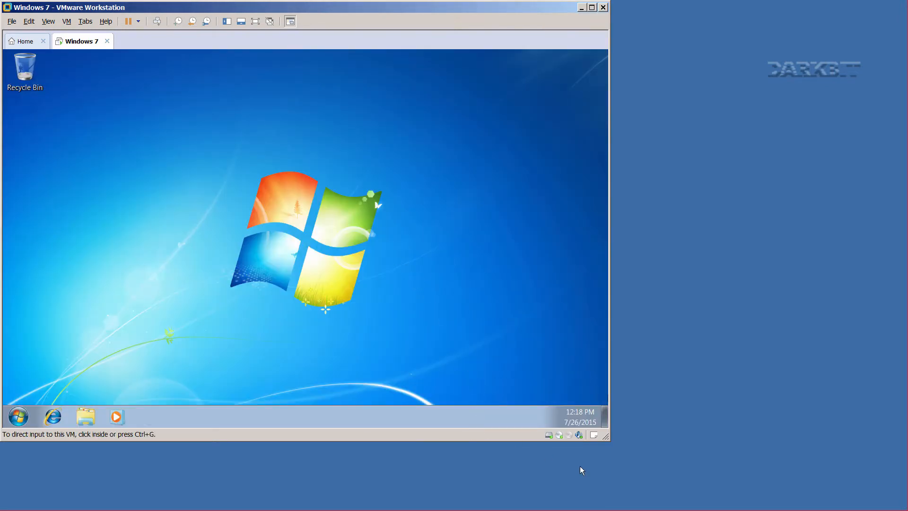
{"action": "left_click_drag", "start_coordinate": [607, 438], "coordinate": [901, 506]}
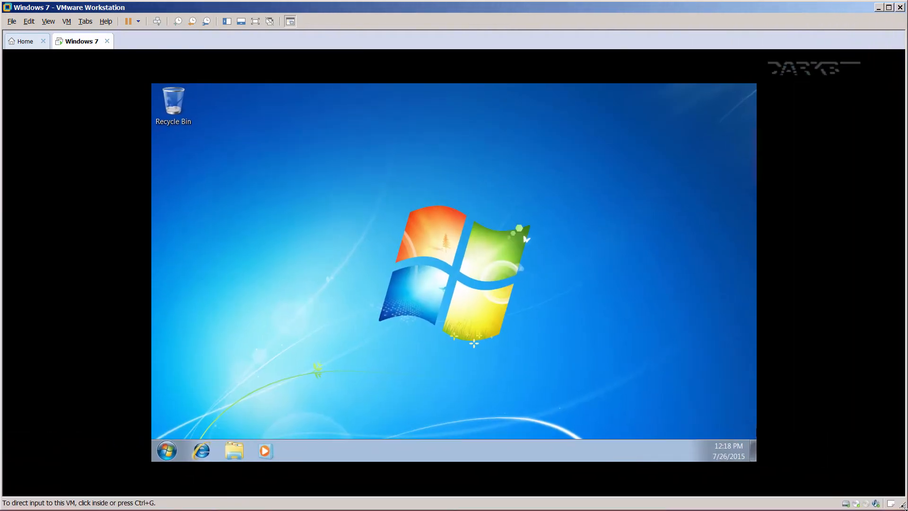
{"action": "left_click", "coordinate": [486, 266]}
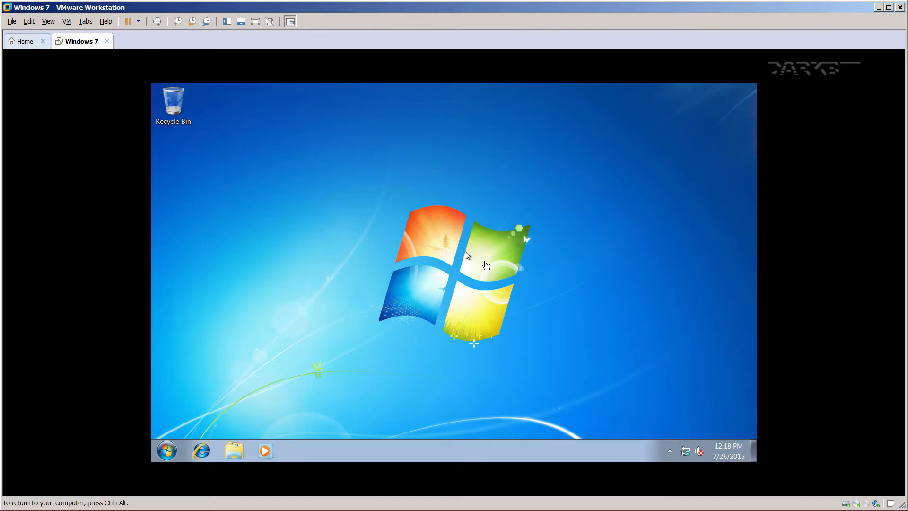
{"action": "key", "text": "ctrl+alt"}
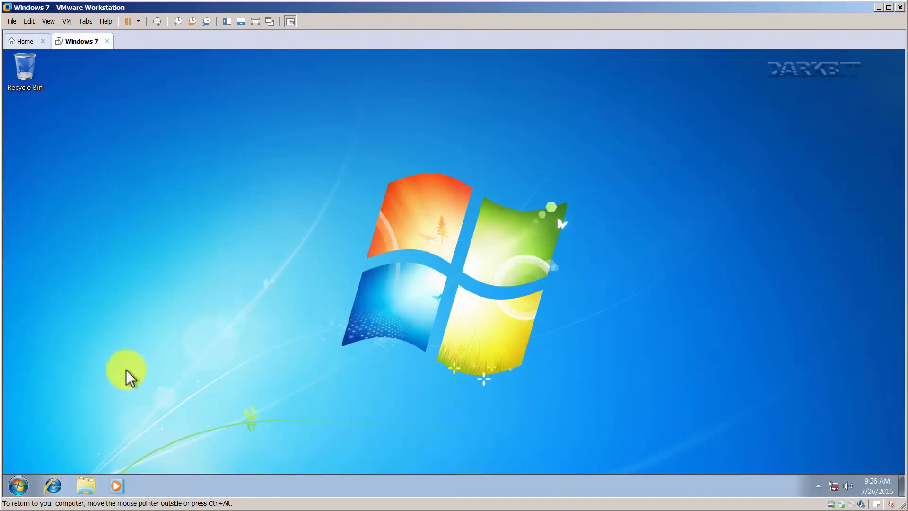
Open System Properties via Computer > Properties, close Control Panel, and launch Device Manager from the Hardware tab.
{"action": "left_click", "coordinate": [17, 485]}
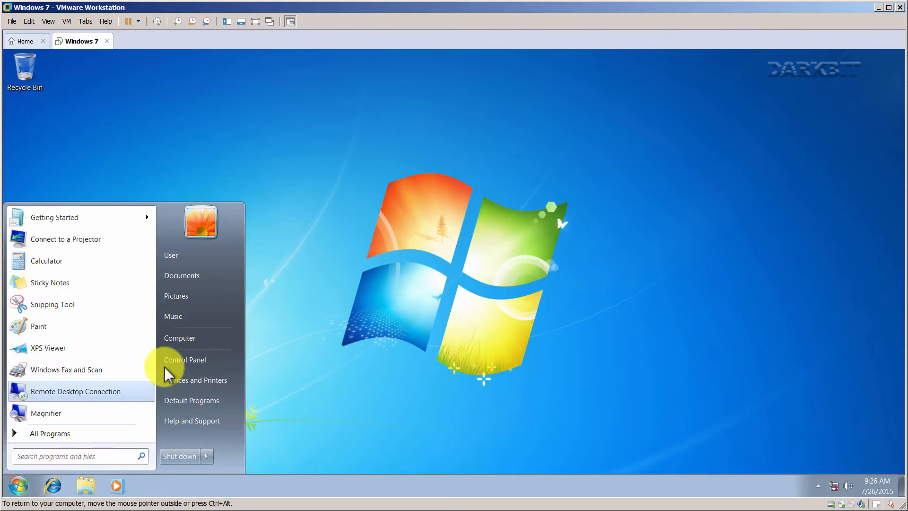
{"action": "right_click", "coordinate": [189, 344]}
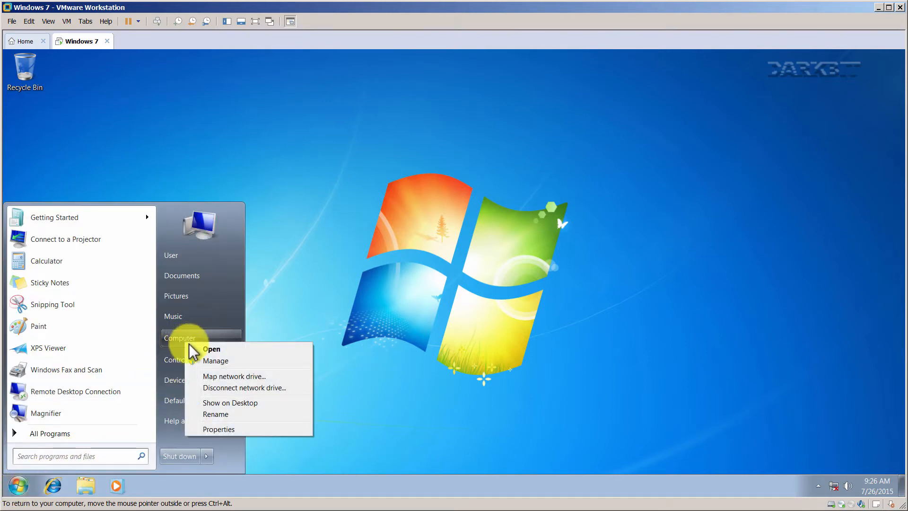
{"action": "left_click", "coordinate": [218, 428]}
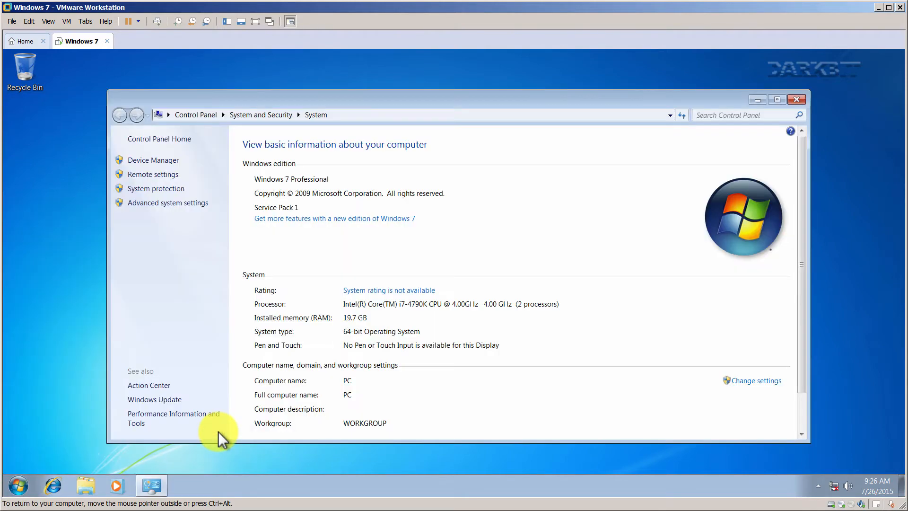
{"action": "left_click", "coordinate": [173, 204]}
{"action": "left_click_drag", "start_coordinate": [121, 81], "coordinate": [441, 144]}
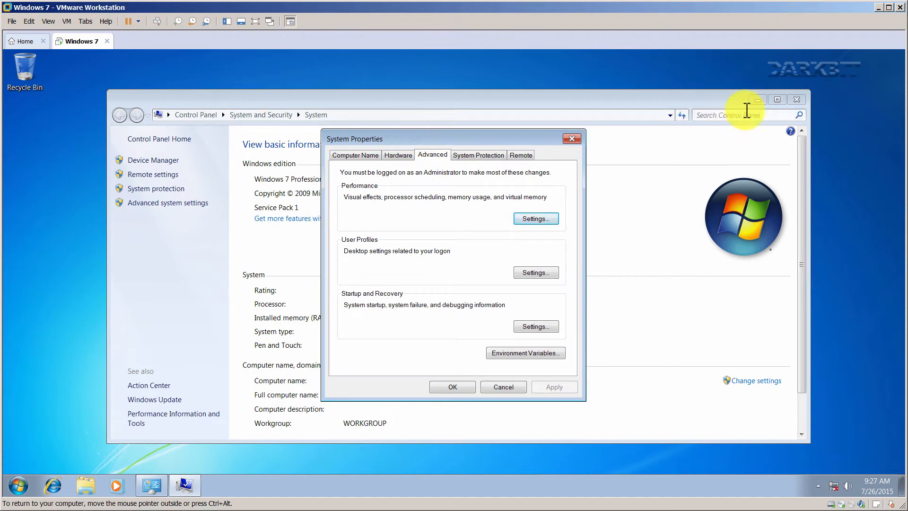
{"action": "left_click", "coordinate": [797, 100]}
{"action": "left_click", "coordinate": [371, 155]}
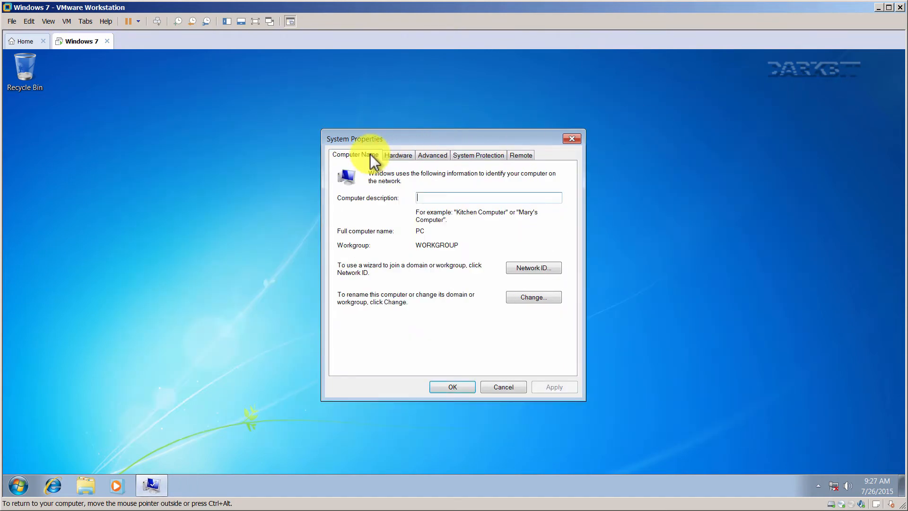
{"action": "left_click", "coordinate": [394, 153]}
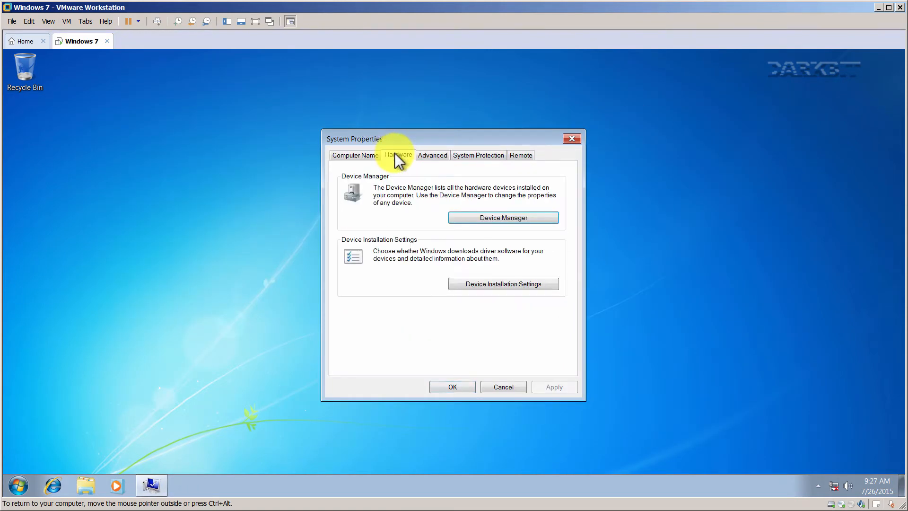
{"action": "left_click", "coordinate": [485, 216]}
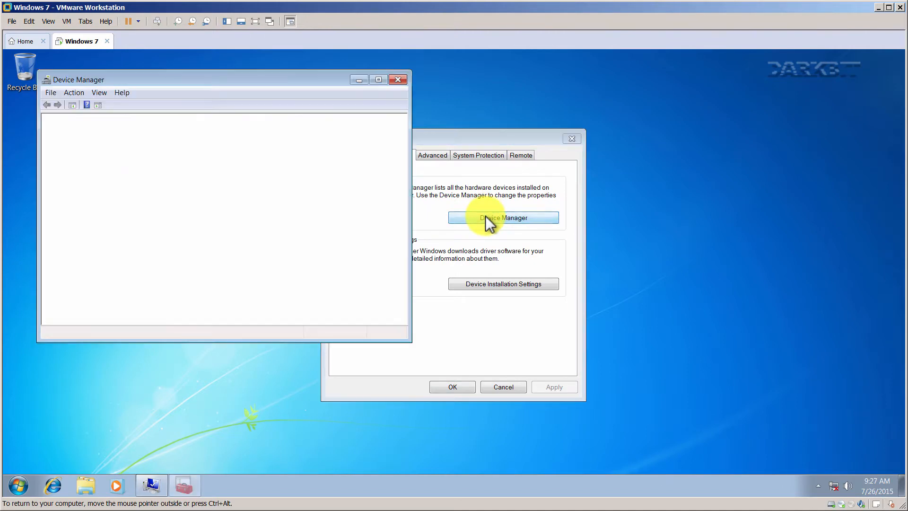
Show hidden devices in Device Manager and expand Network adapters and Disk drives.
{"action": "left_click_drag", "start_coordinate": [212, 78], "coordinate": [509, 150]}
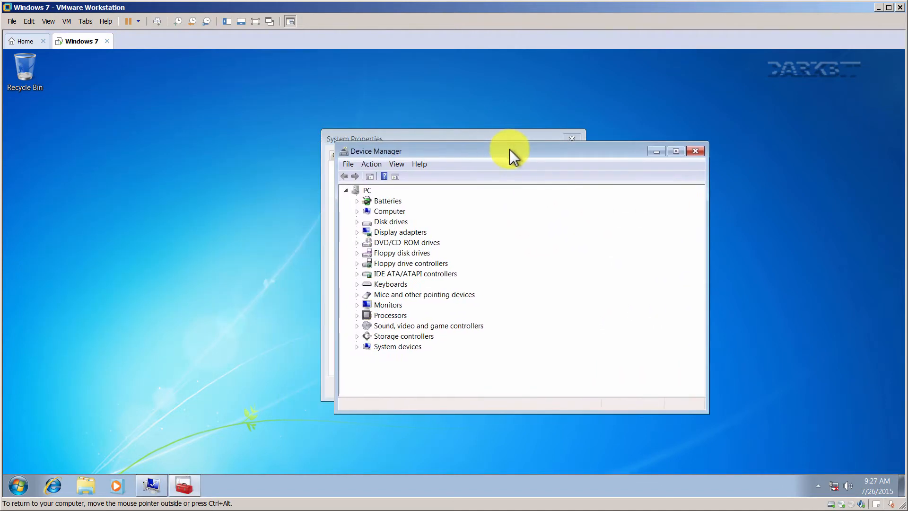
{"action": "left_click", "coordinate": [397, 164]}
{"action": "left_click", "coordinate": [409, 227]}
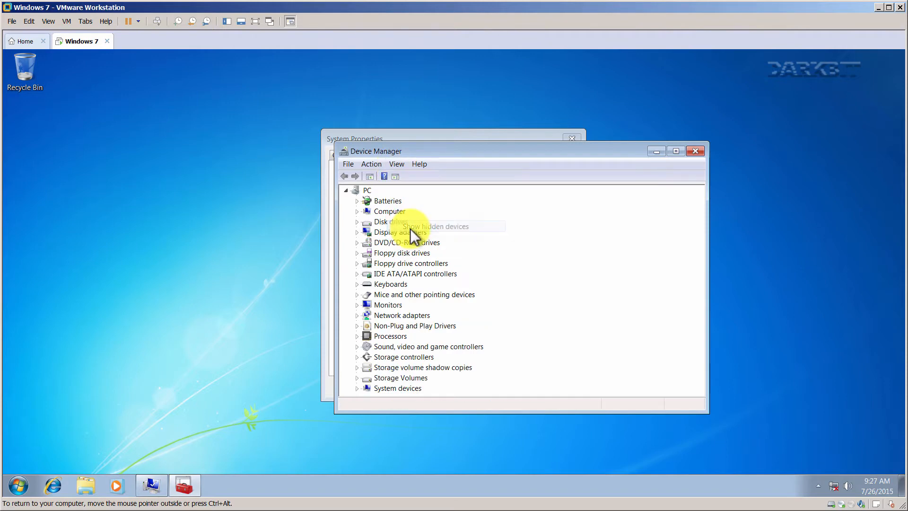
{"action": "left_click", "coordinate": [357, 315]}
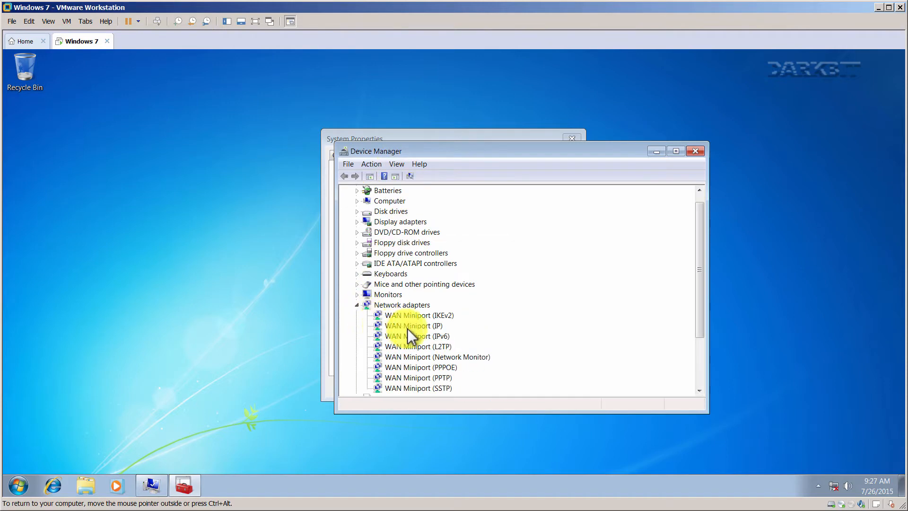
{"action": "left_click", "coordinate": [358, 222]}
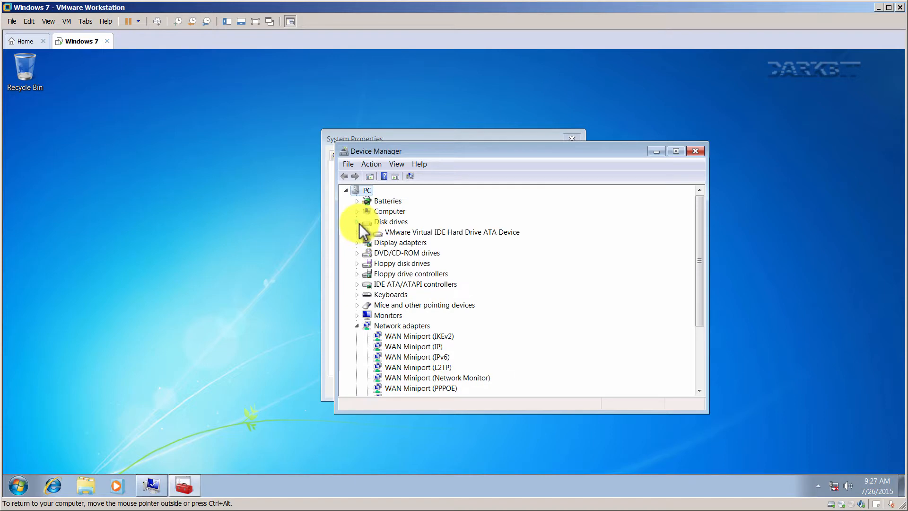
Populate the VMware virtual disk's volume details and confirm Disk 0 uses MBR partitioning.
{"action": "right_click", "coordinate": [399, 232]}
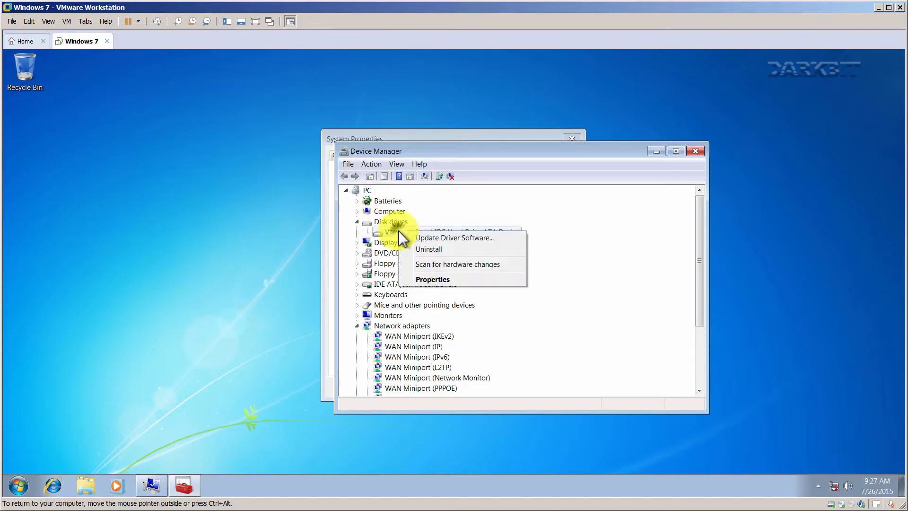
{"action": "left_click", "coordinate": [428, 279]}
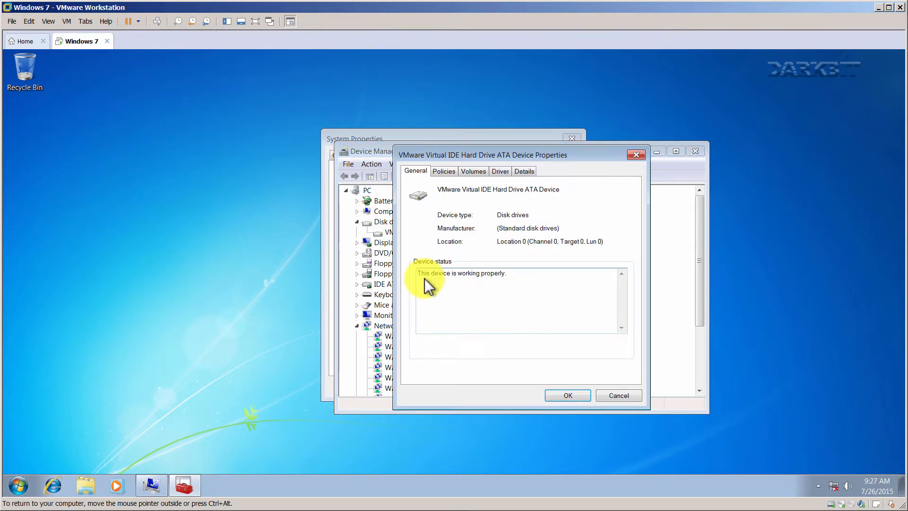
{"action": "left_click", "coordinate": [444, 173]}
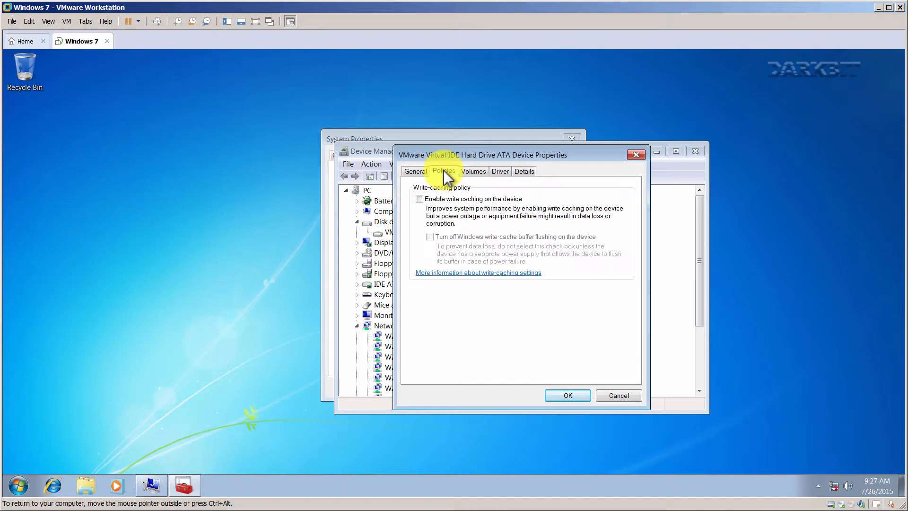
{"action": "left_click", "coordinate": [470, 170]}
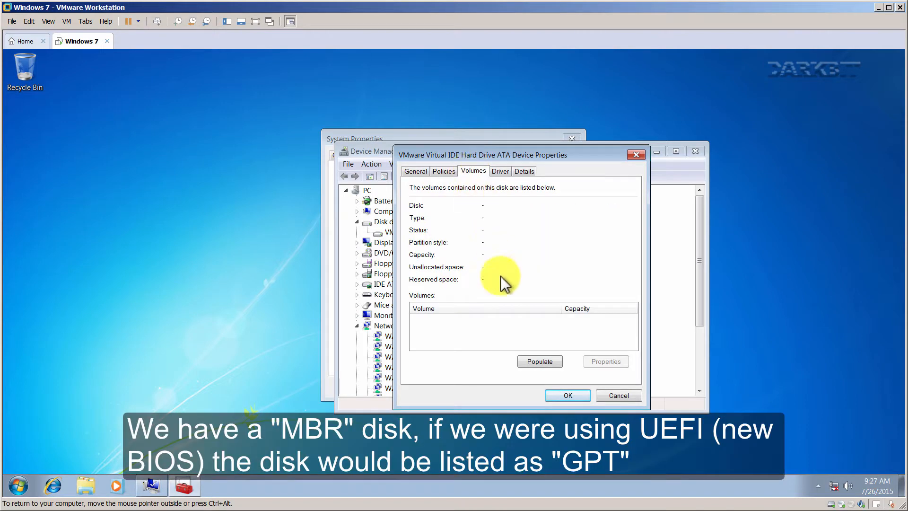
{"action": "left_click", "coordinate": [531, 361]}
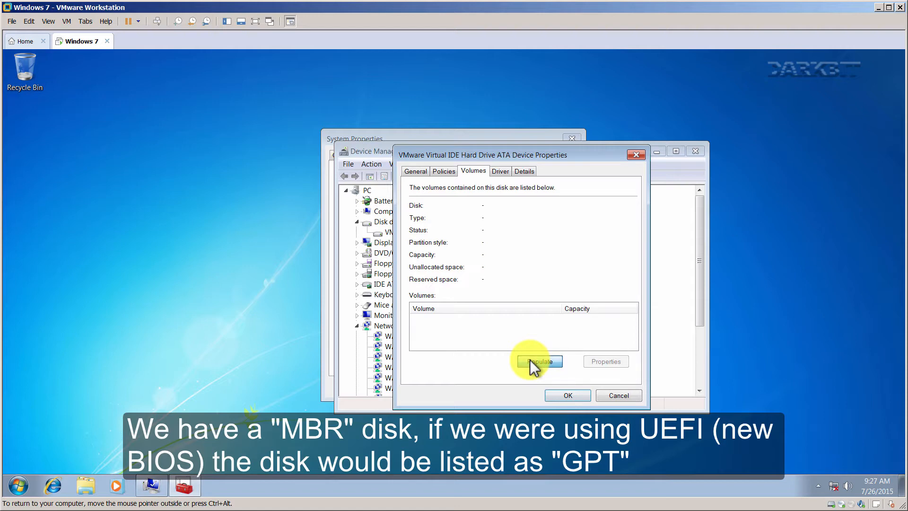
{"action": "left_click", "coordinate": [529, 362]}
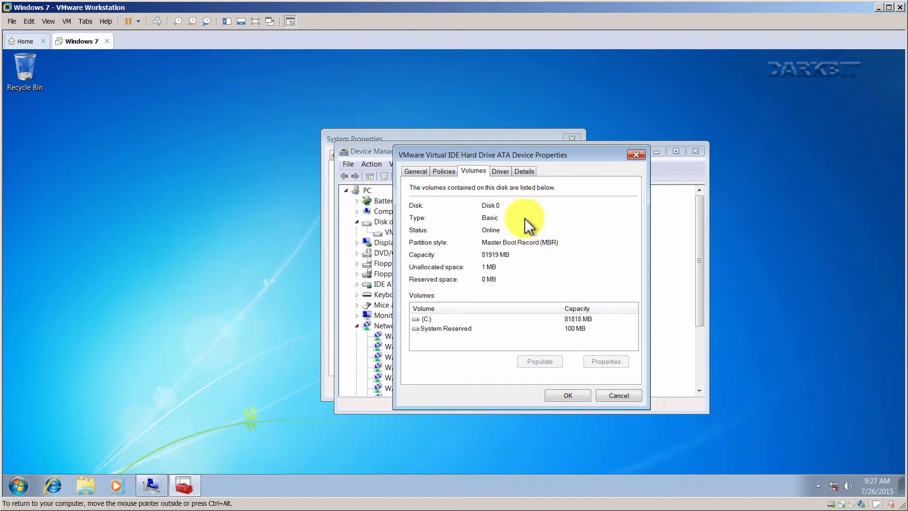
{"action": "left_click", "coordinate": [560, 392]}
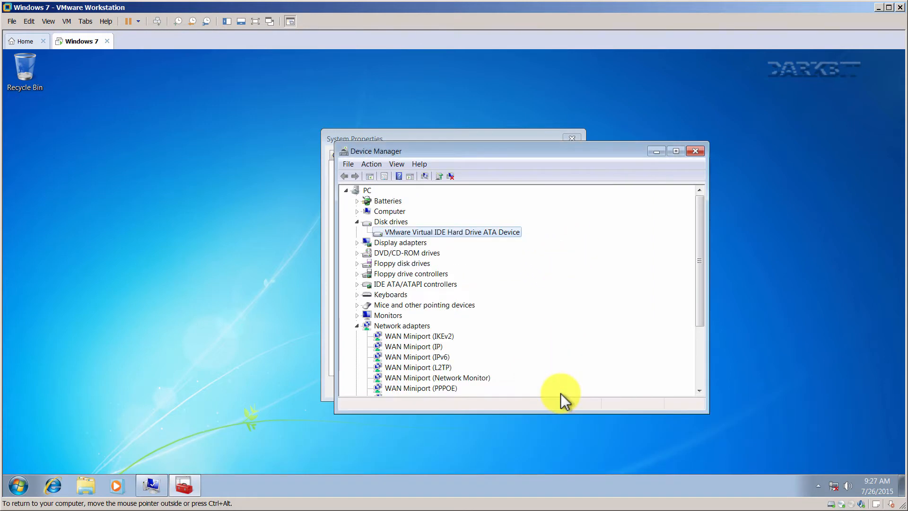
Close Device Manager, review driver installation settings without changes, and switch System Properties to Advanced.
{"action": "left_click", "coordinate": [694, 151]}
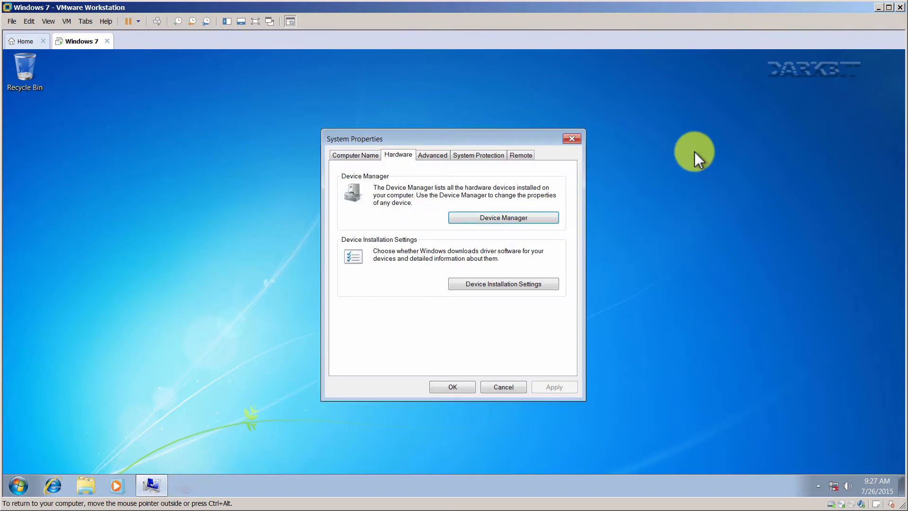
{"action": "left_click", "coordinate": [494, 283]}
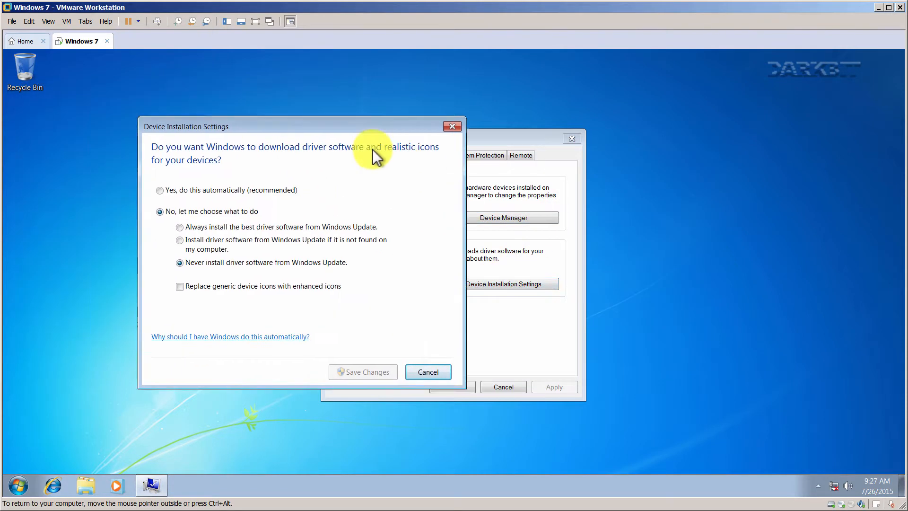
{"action": "left_click_drag", "start_coordinate": [291, 128], "coordinate": [499, 151]}
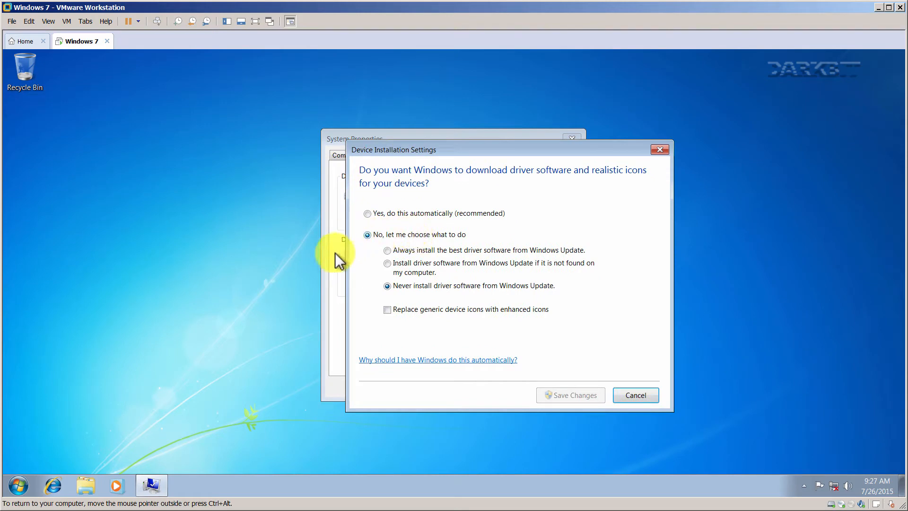
{"action": "left_click", "coordinate": [635, 395]}
{"action": "left_click", "coordinate": [433, 156]}
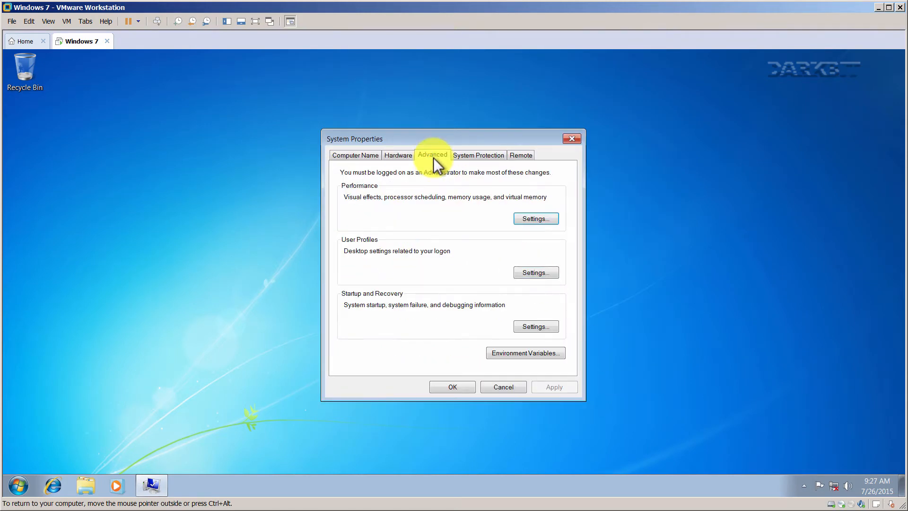
Set visual effects to Adjust for best performance and apply.
{"action": "left_click", "coordinate": [522, 217]}
{"action": "left_click_drag", "start_coordinate": [449, 168], "coordinate": [710, 133]}
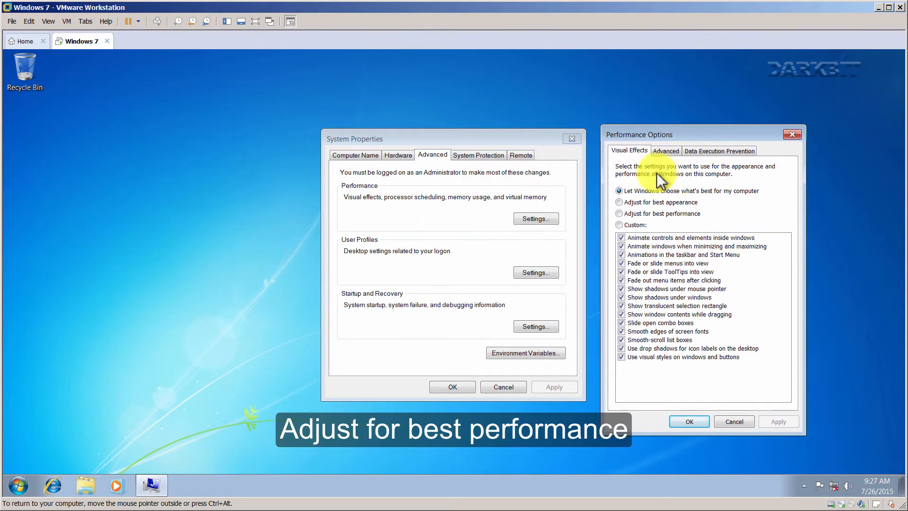
{"action": "left_click", "coordinate": [636, 213]}
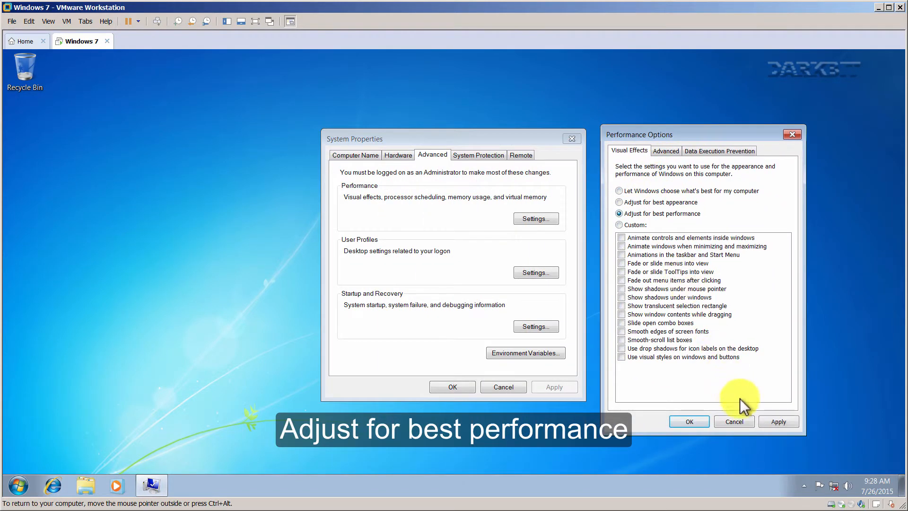
{"action": "left_click", "coordinate": [766, 419]}
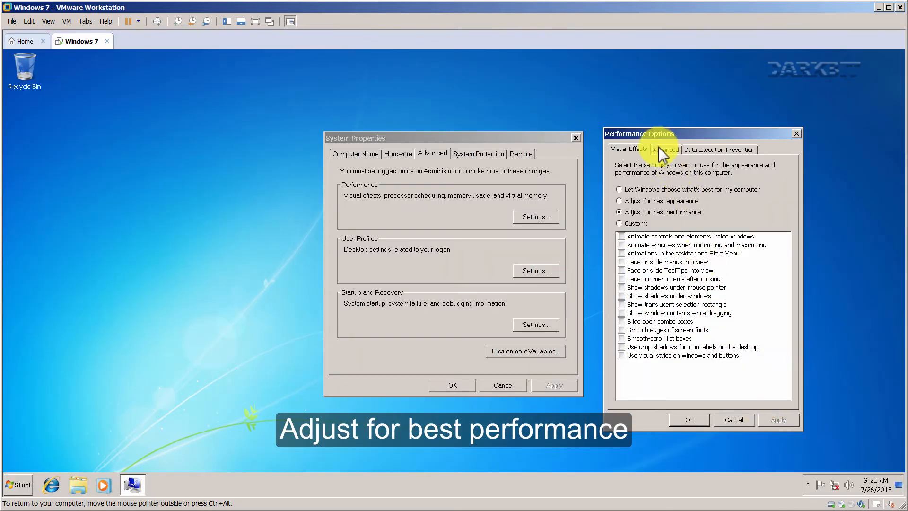
Turn off automatic paging file management and set No paging file for drive C:.
{"action": "left_click", "coordinate": [659, 148]}
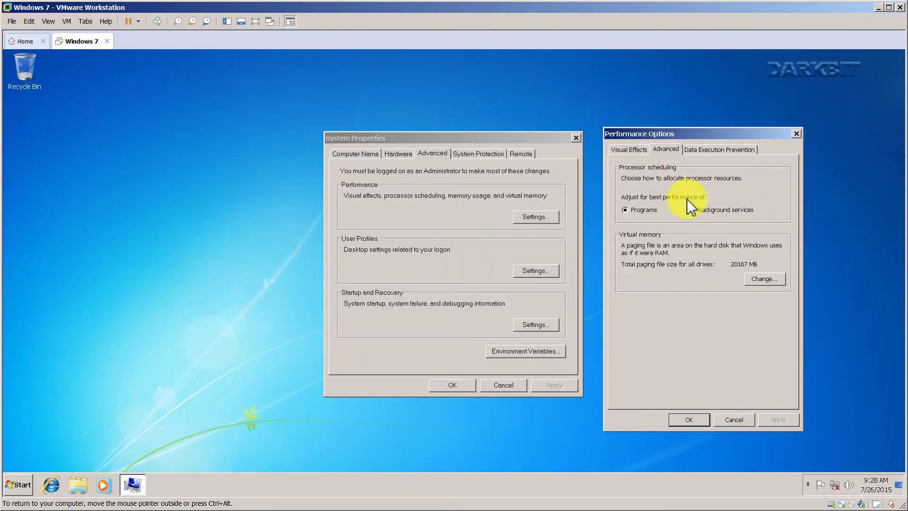
{"action": "left_click", "coordinate": [755, 288]}
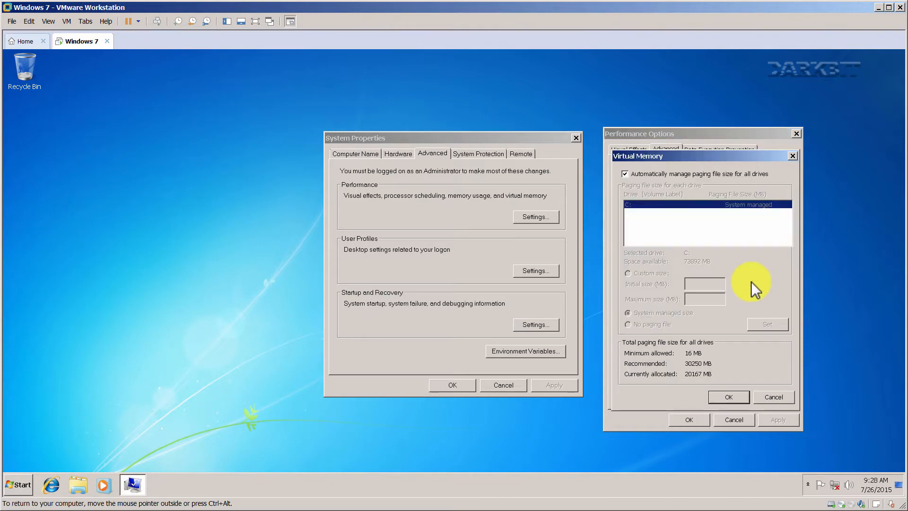
{"action": "left_click", "coordinate": [624, 174]}
{"action": "left_click", "coordinate": [631, 324]}
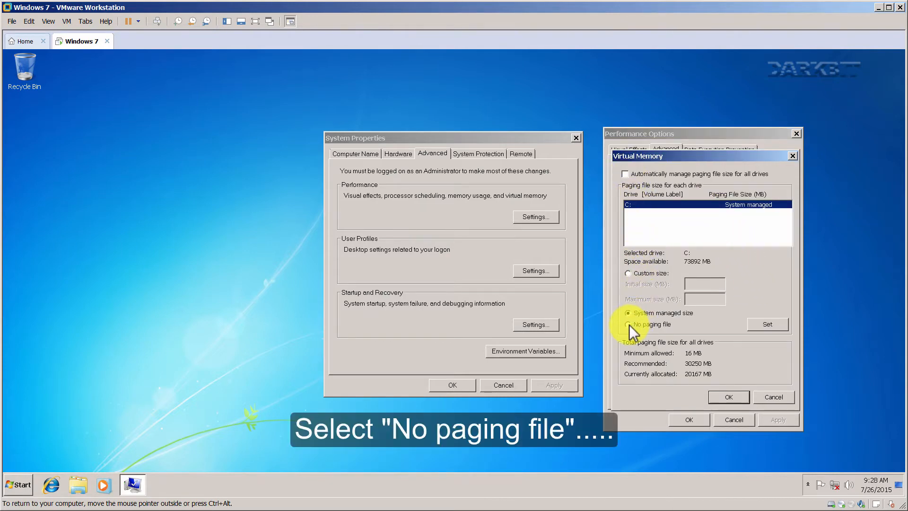
{"action": "left_click", "coordinate": [756, 325]}
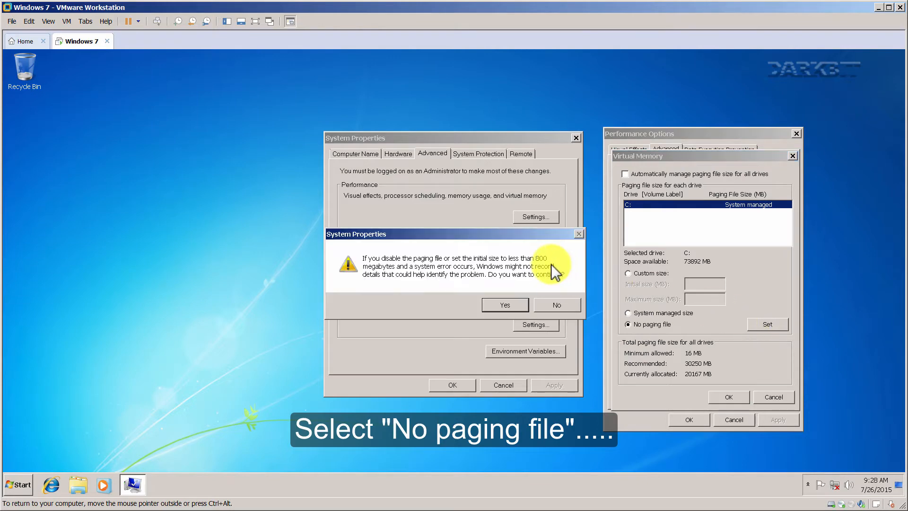
{"action": "left_click", "coordinate": [506, 305]}
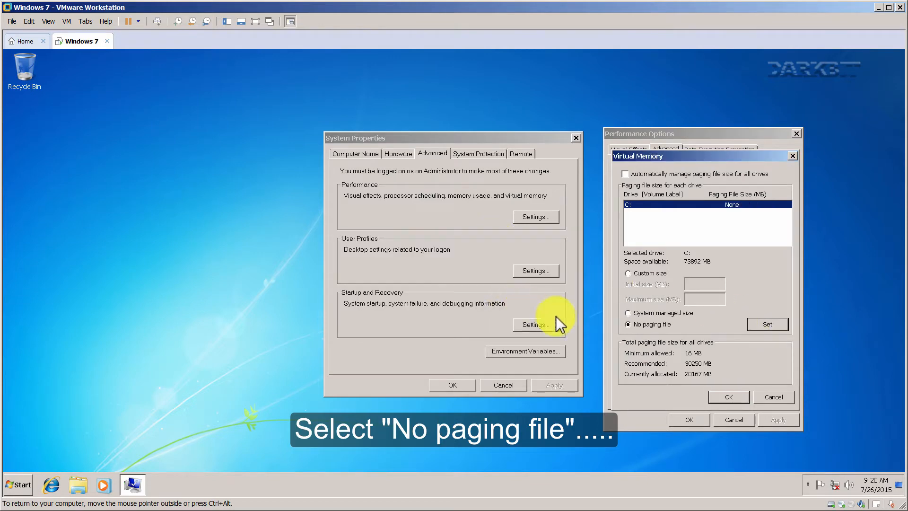
{"action": "left_click", "coordinate": [727, 397]}
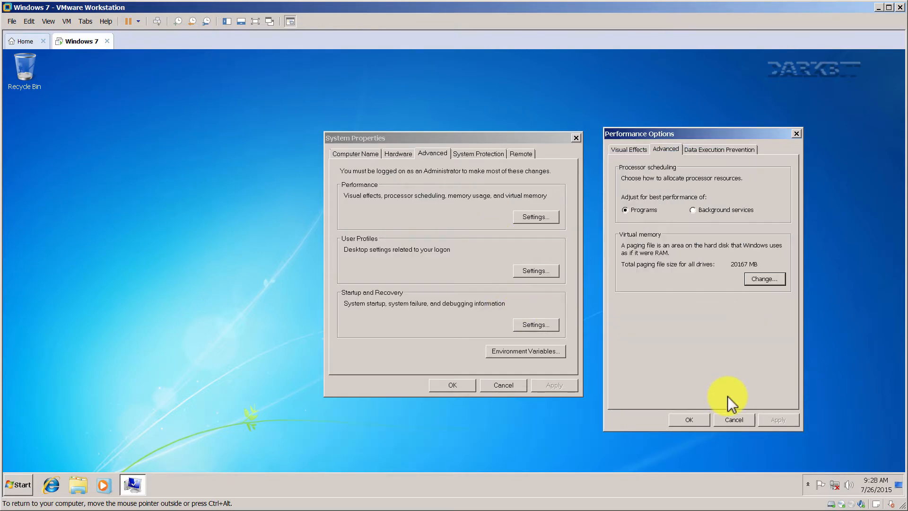
{"action": "left_click", "coordinate": [698, 148]}
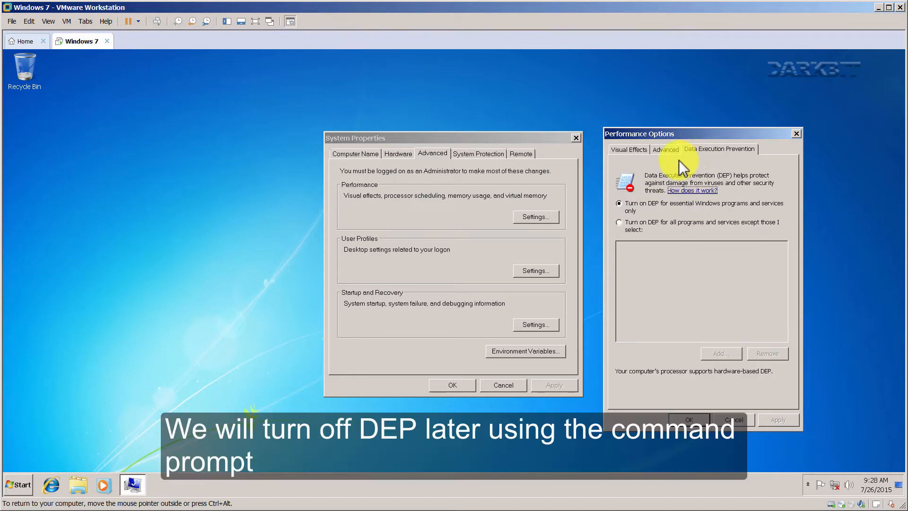
{"action": "left_click", "coordinate": [688, 419]}
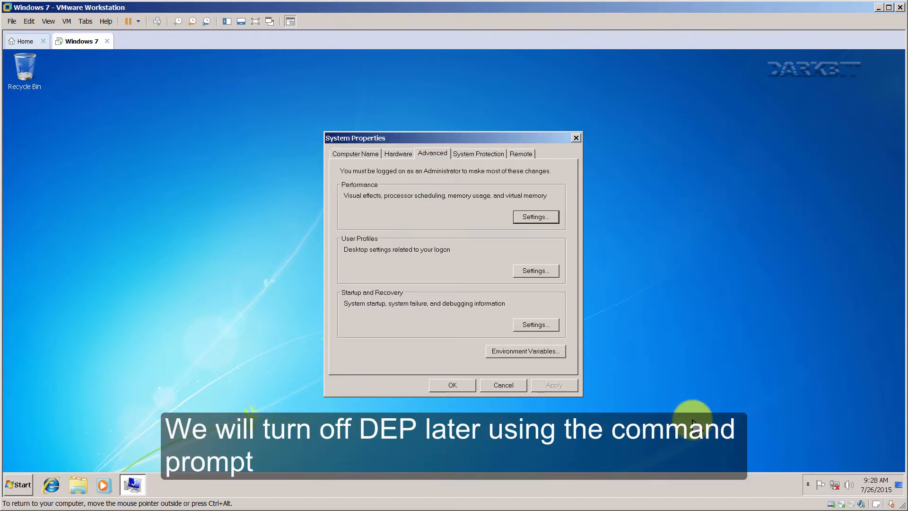
Review the User Profiles list and close it unchanged.
{"action": "left_click", "coordinate": [534, 269]}
{"action": "left_click_drag", "start_coordinate": [444, 155], "coordinate": [714, 160]}
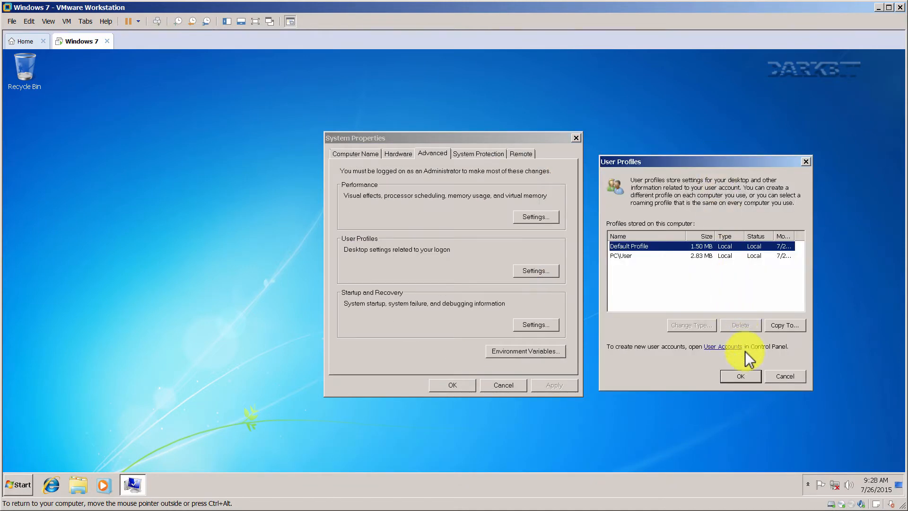
{"action": "left_click", "coordinate": [745, 376]}
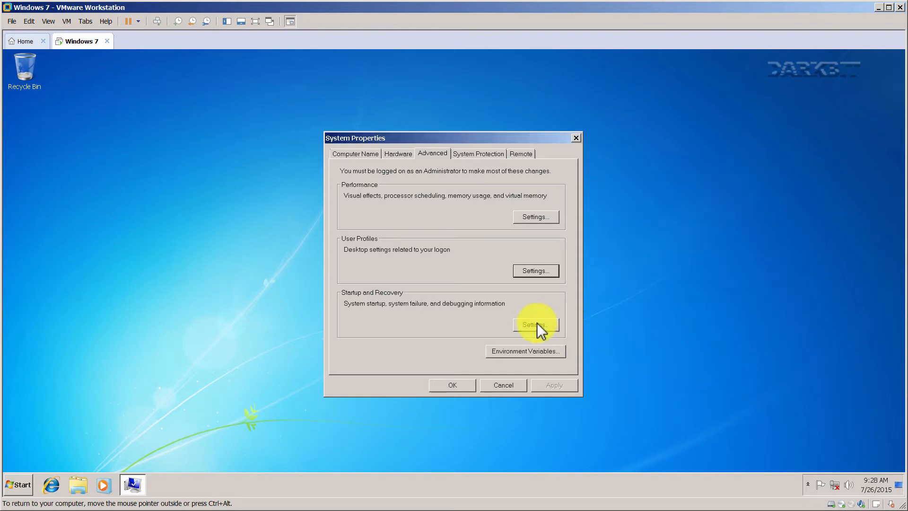
Disable the OS list timer, system-log events and automatic restart; set debugging information to (none).
{"action": "left_click", "coordinate": [535, 324]}
{"action": "left_click_drag", "start_coordinate": [413, 168], "coordinate": [698, 149]}
{"action": "left_click", "coordinate": [640, 209]}
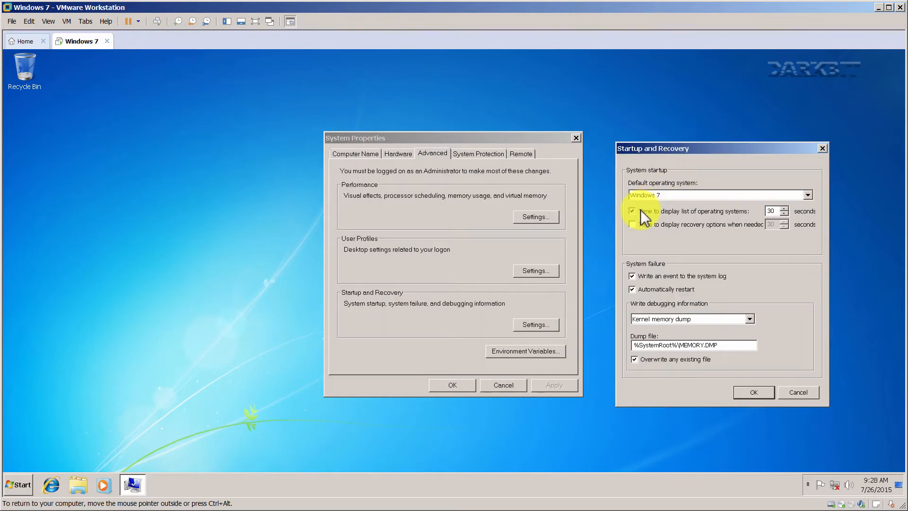
{"action": "left_click", "coordinate": [644, 277]}
{"action": "left_click", "coordinate": [652, 319]}
{"action": "left_click", "coordinate": [654, 327]}
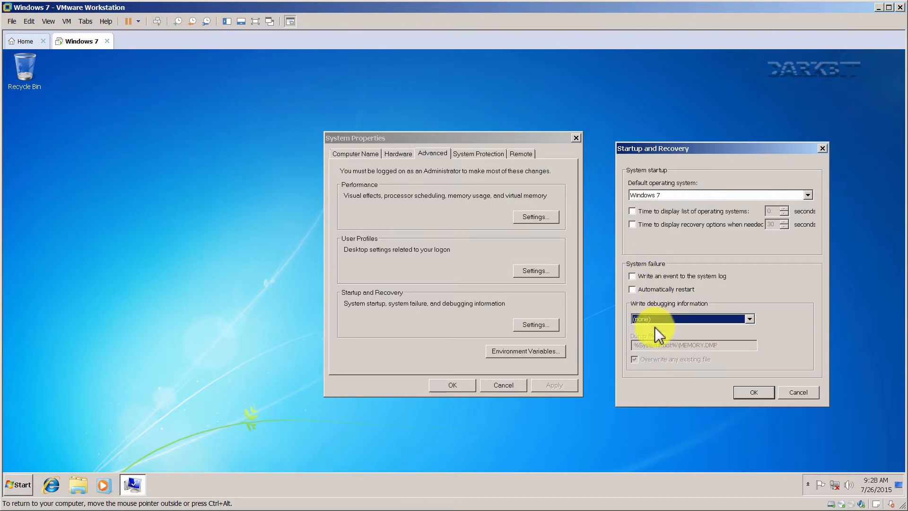
{"action": "left_click", "coordinate": [744, 390]}
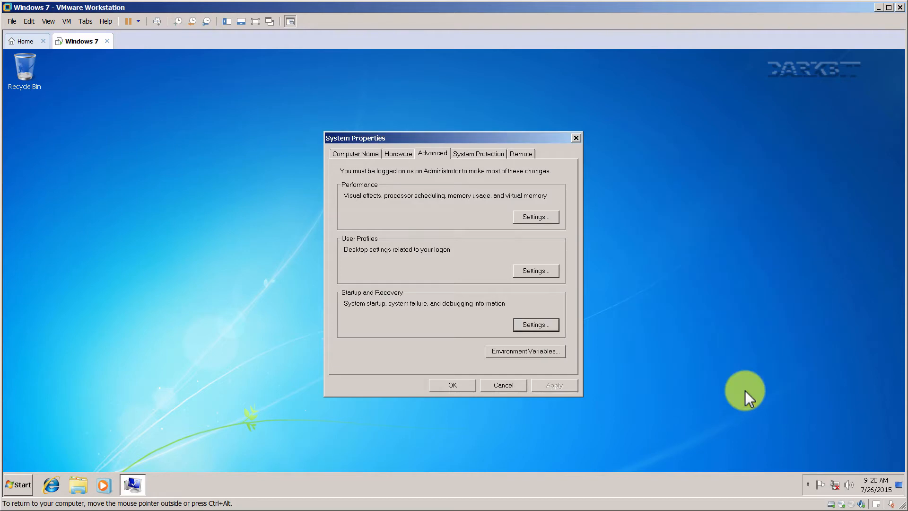
Limit C: restore point space to 1% and delete all existing restore points.
{"action": "left_click", "coordinate": [471, 154]}
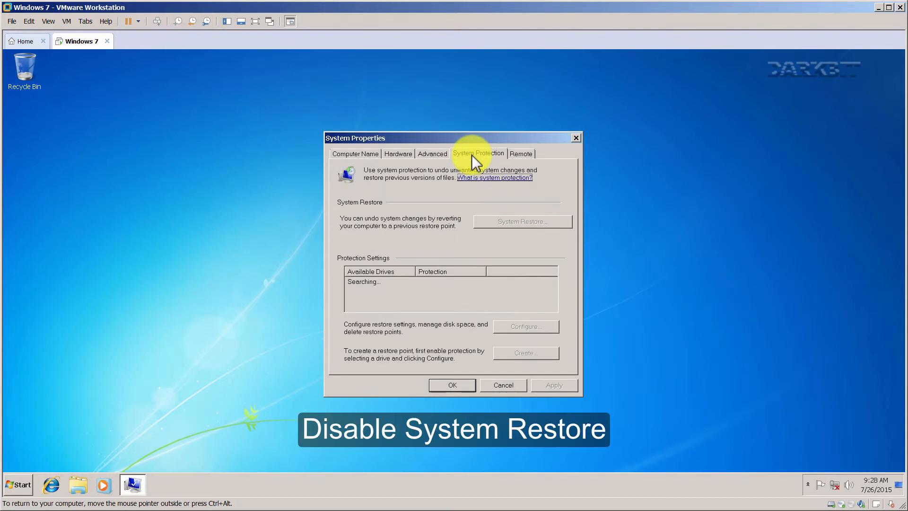
{"action": "left_click", "coordinate": [521, 327]}
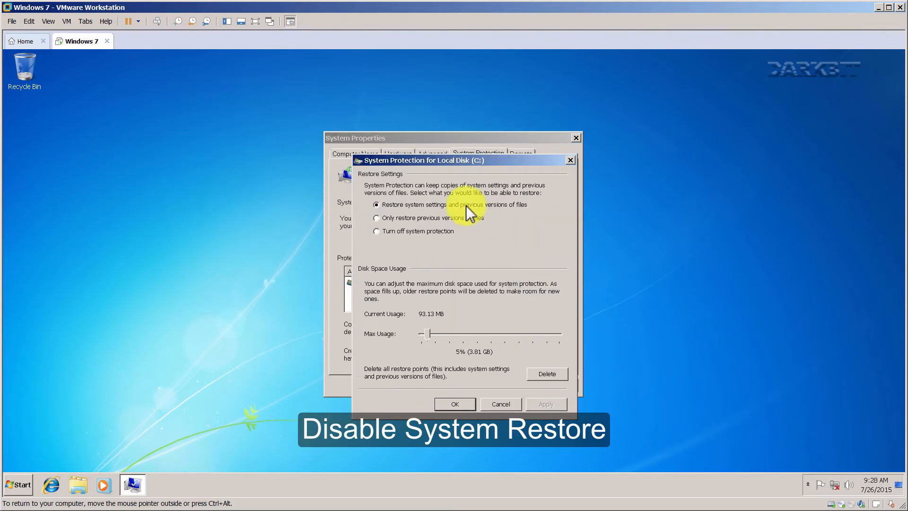
{"action": "left_click_drag", "start_coordinate": [442, 157], "coordinate": [706, 164]}
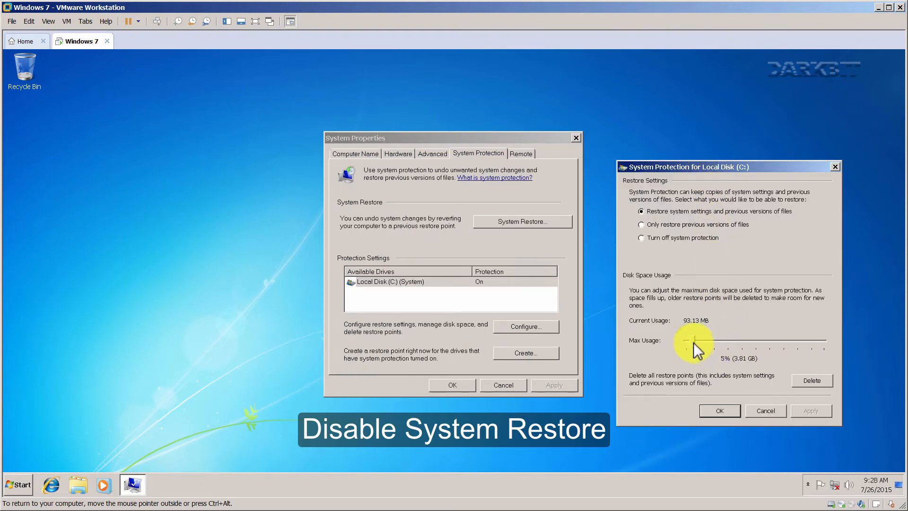
{"action": "left_click_drag", "start_coordinate": [696, 348], "coordinate": [685, 349]}
{"action": "left_click", "coordinate": [804, 380]}
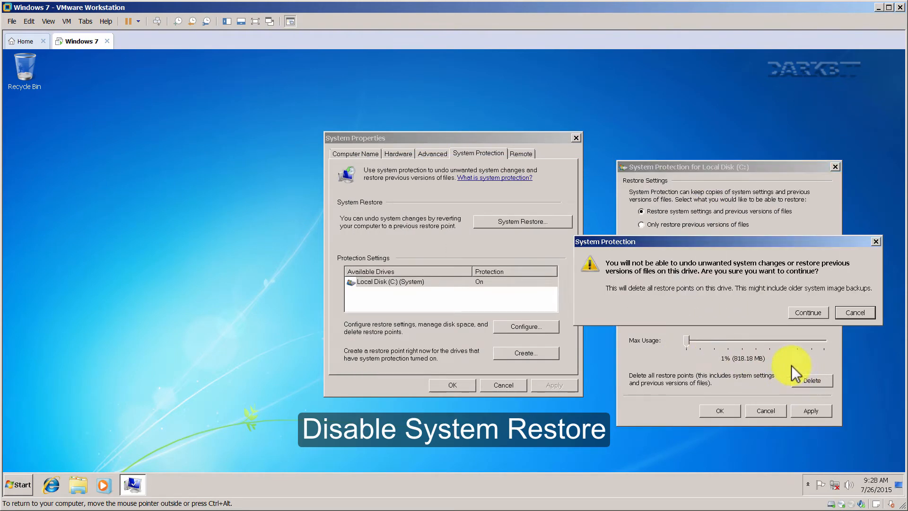
{"action": "left_click", "coordinate": [799, 313]}
{"action": "left_click", "coordinate": [804, 302]}
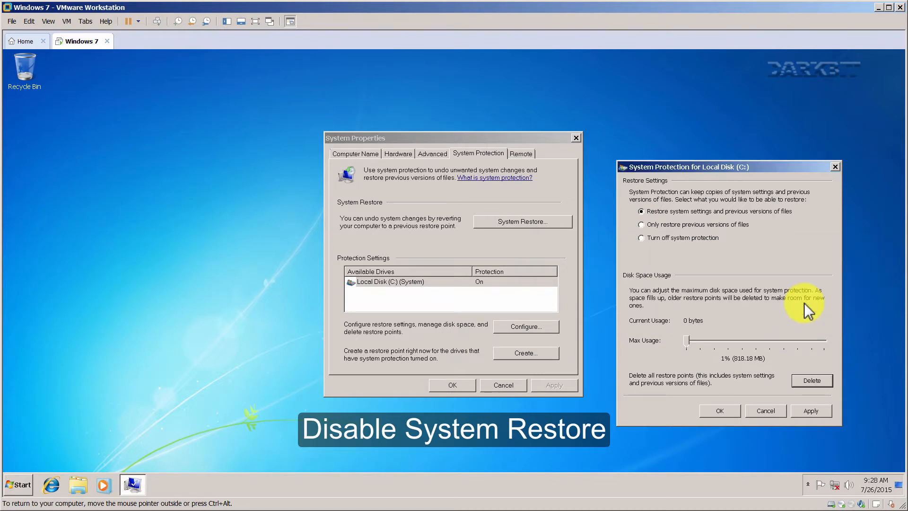
{"action": "left_click", "coordinate": [810, 408]}
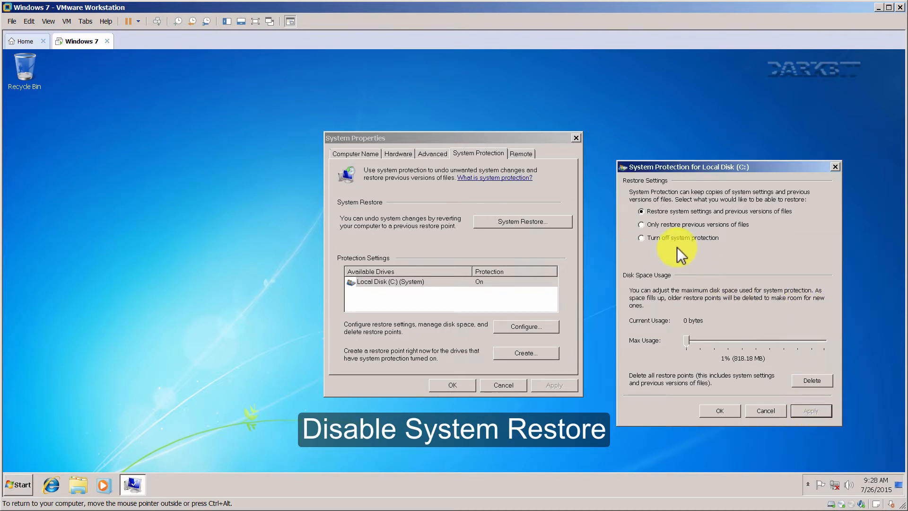
Turn off system protection for C: and verify System Restore reports it off.
{"action": "left_click", "coordinate": [808, 410]}
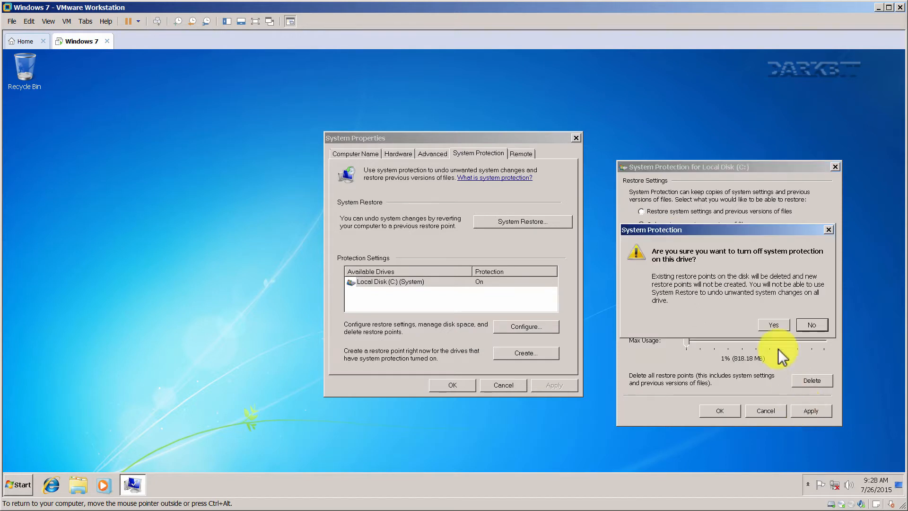
{"action": "left_click", "coordinate": [766, 323]}
{"action": "left_click", "coordinate": [721, 411]}
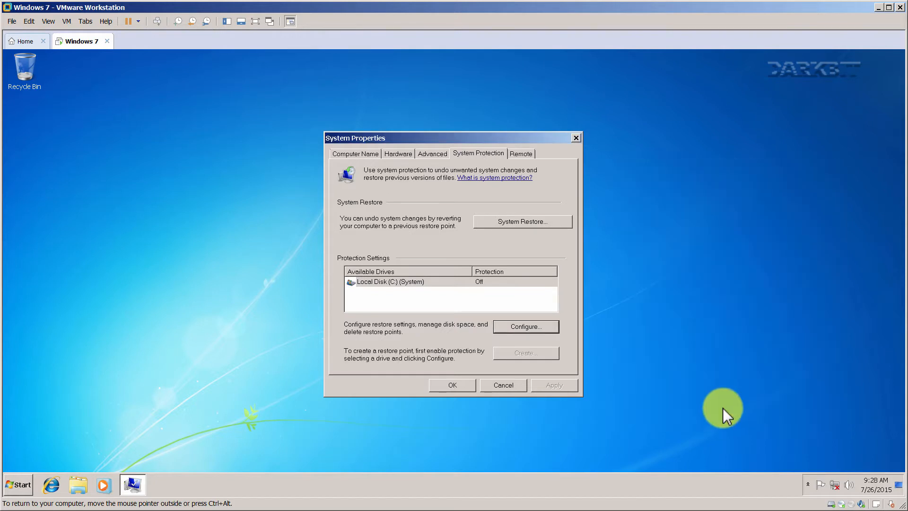
{"action": "left_click", "coordinate": [519, 224]}
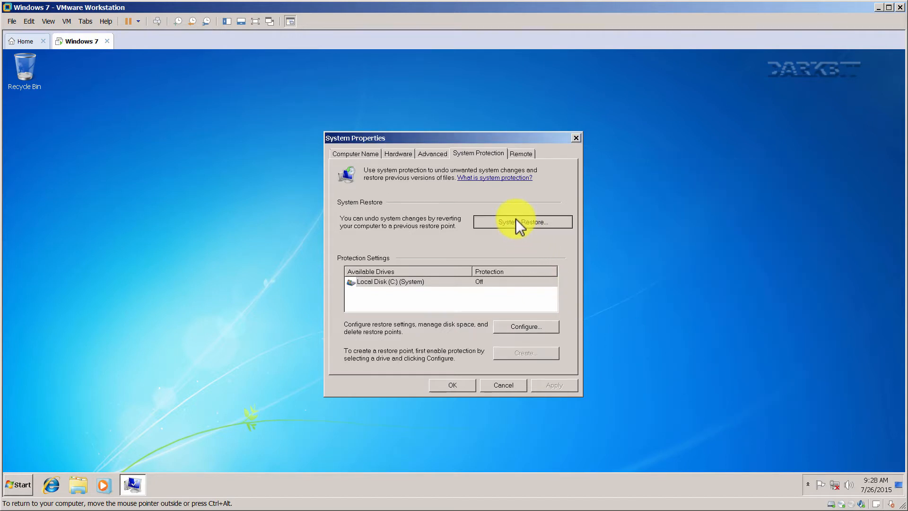
{"action": "left_click_drag", "start_coordinate": [548, 150], "coordinate": [818, 141]}
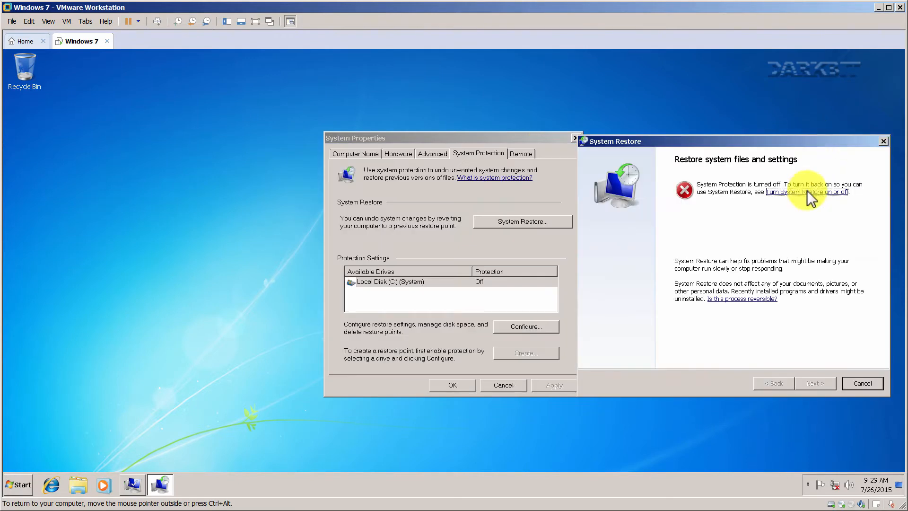
{"action": "left_click", "coordinate": [861, 382]}
Stop allowing this computer to be controlled remotely in Remote Assistance advanced settings.
{"action": "left_click", "coordinate": [520, 154]}
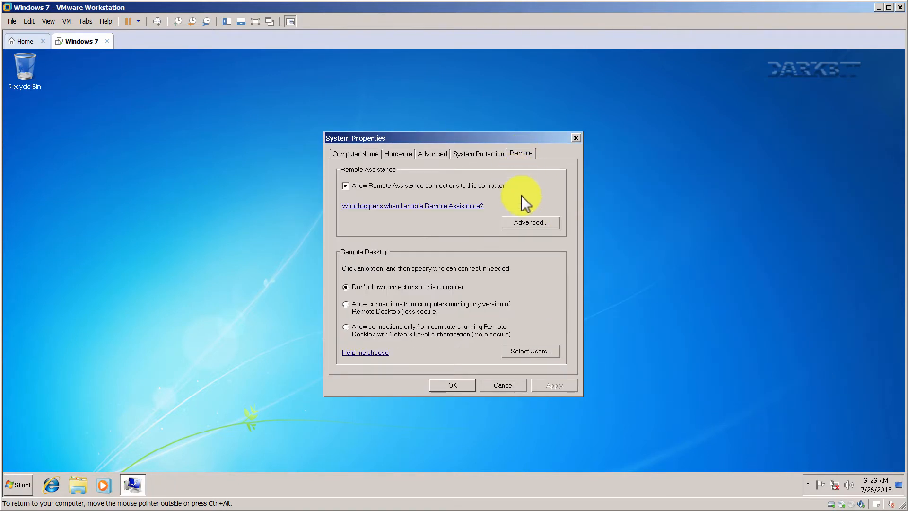
{"action": "left_click", "coordinate": [523, 219]}
{"action": "left_click_drag", "start_coordinate": [455, 149], "coordinate": [731, 148]}
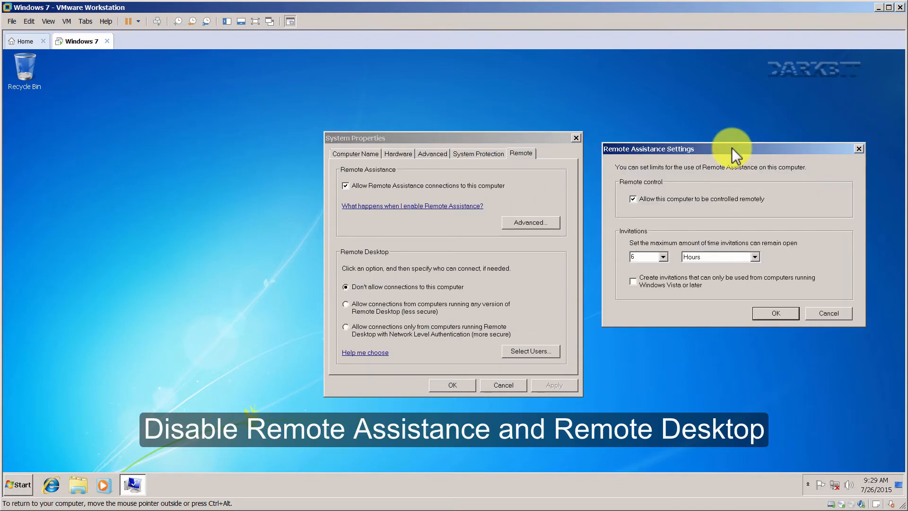
{"action": "left_click", "coordinate": [645, 200]}
{"action": "left_click", "coordinate": [773, 313]}
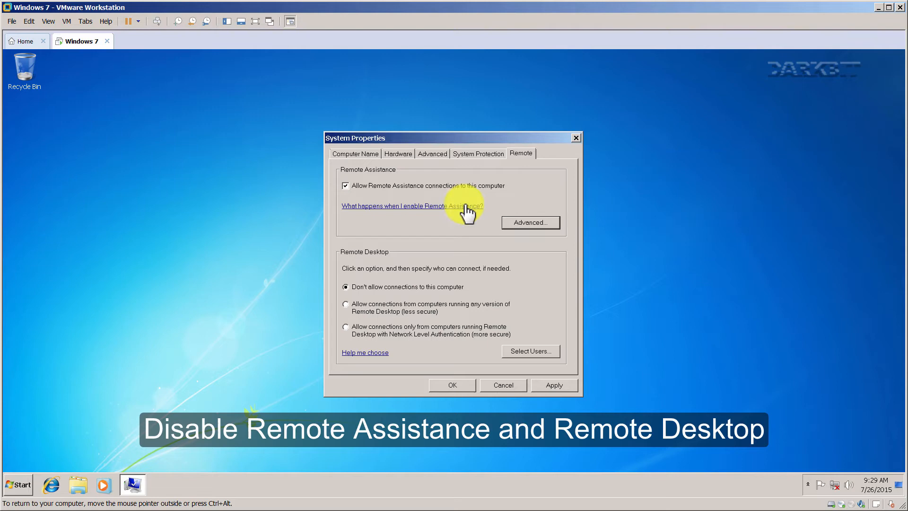
Disallow Remote Assistance connections, leave Remote Desktop users unchanged, and save the remote settings.
{"action": "left_click", "coordinate": [412, 186]}
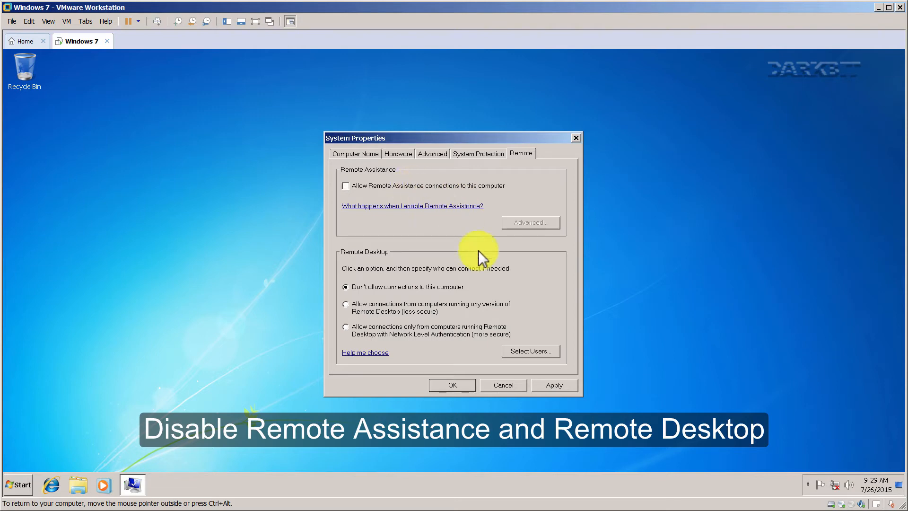
{"action": "left_click", "coordinate": [525, 350]}
{"action": "left_click", "coordinate": [529, 322]}
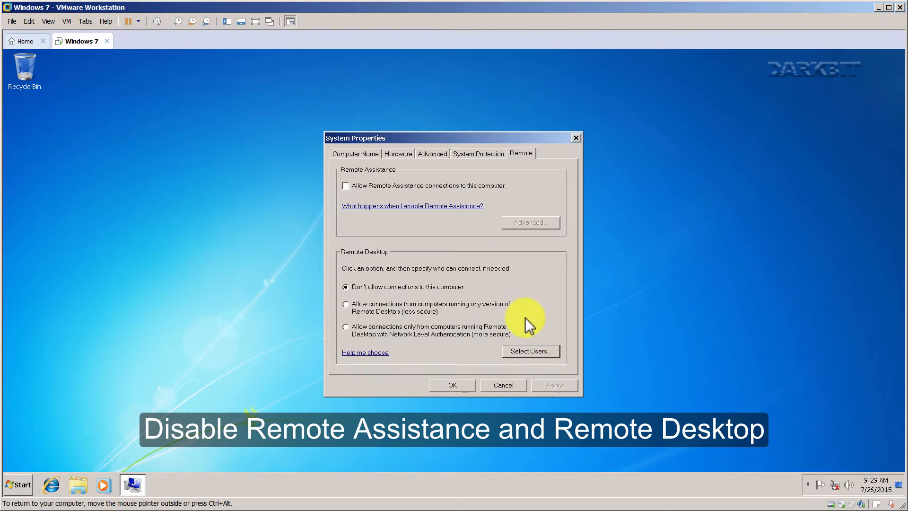
{"action": "left_click", "coordinate": [458, 385]}
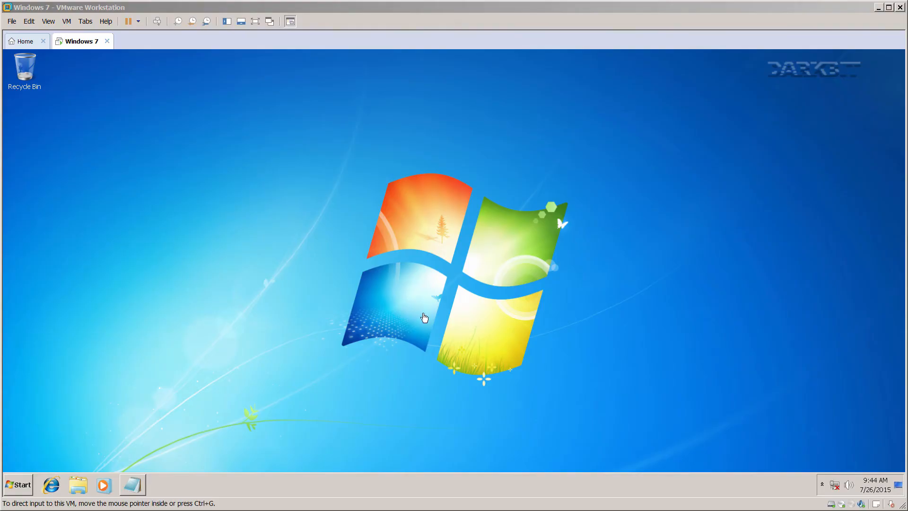
Launch msconfig and show its Services list sorted alphabetically by name.
{"action": "left_click", "coordinate": [29, 481]}
{"action": "left_click", "coordinate": [36, 460]}
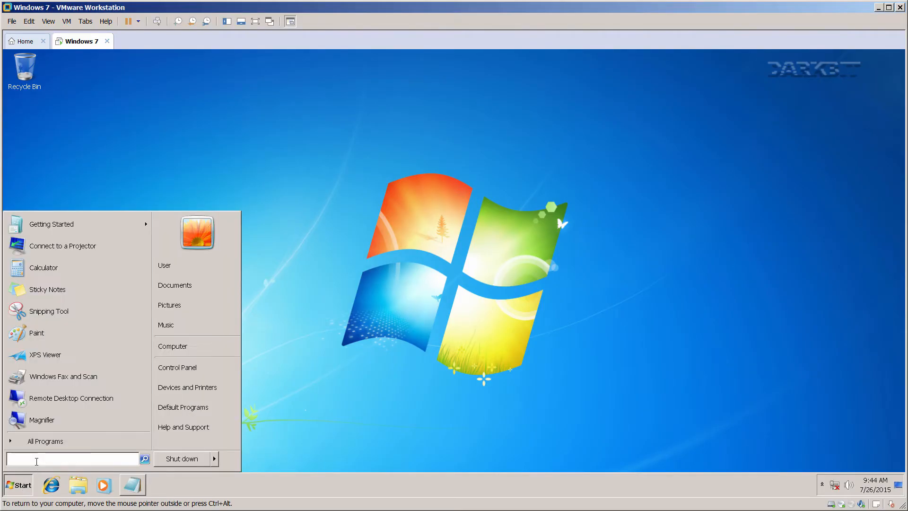
{"action": "type", "text": "msconfig"}
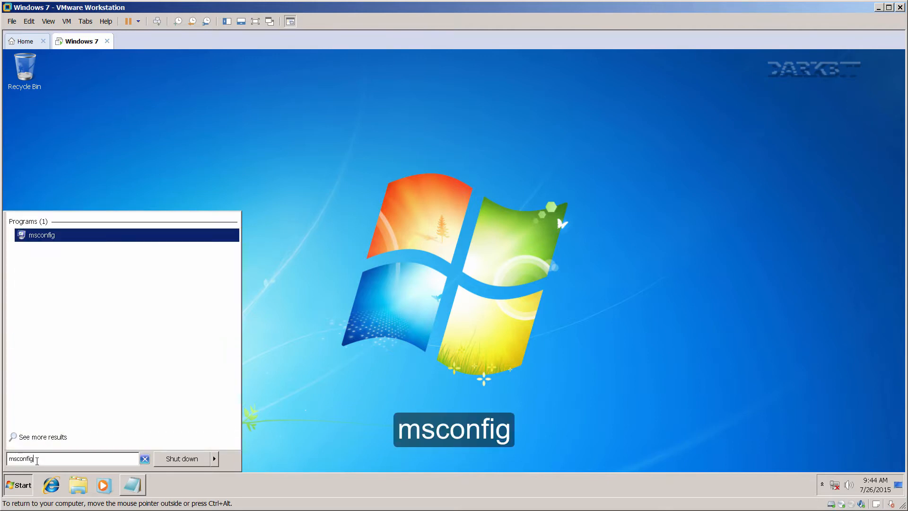
{"action": "left_click", "coordinate": [48, 238]}
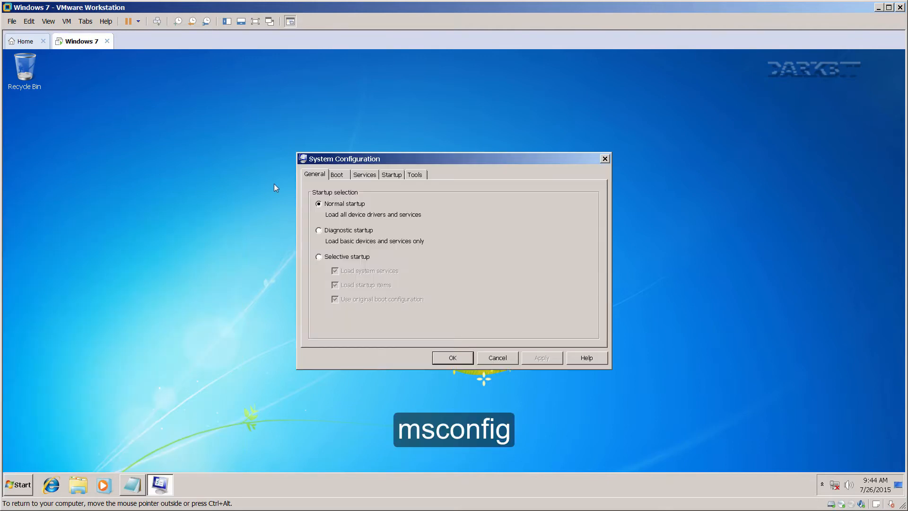
{"action": "left_click", "coordinate": [366, 175]}
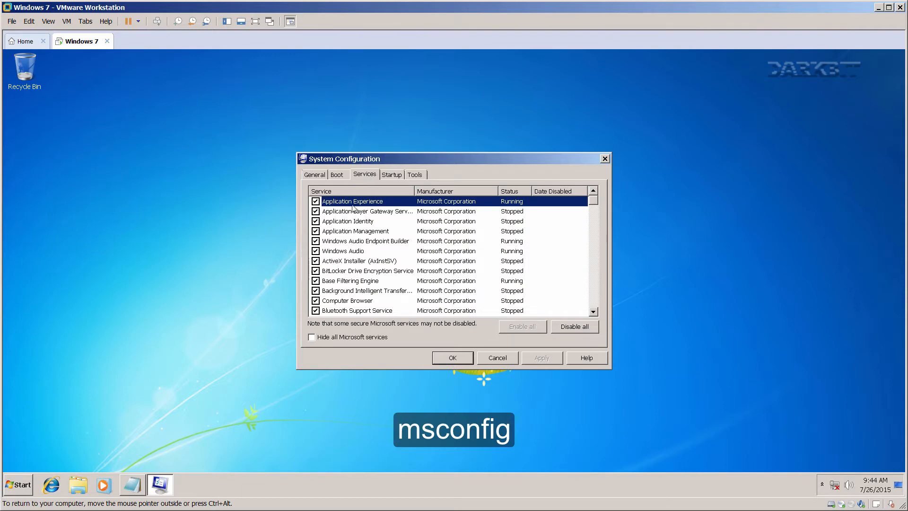
{"action": "left_click", "coordinate": [358, 191]}
{"action": "left_click", "coordinate": [358, 190]}
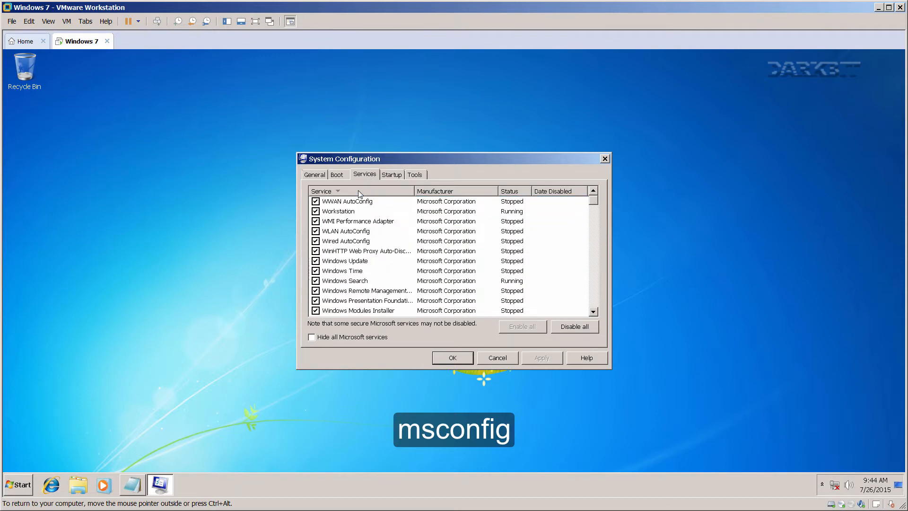
{"action": "left_click", "coordinate": [359, 190]}
Following the notes, uncheck the Windows Update and IP Helper services.
{"action": "left_click", "coordinate": [135, 485]}
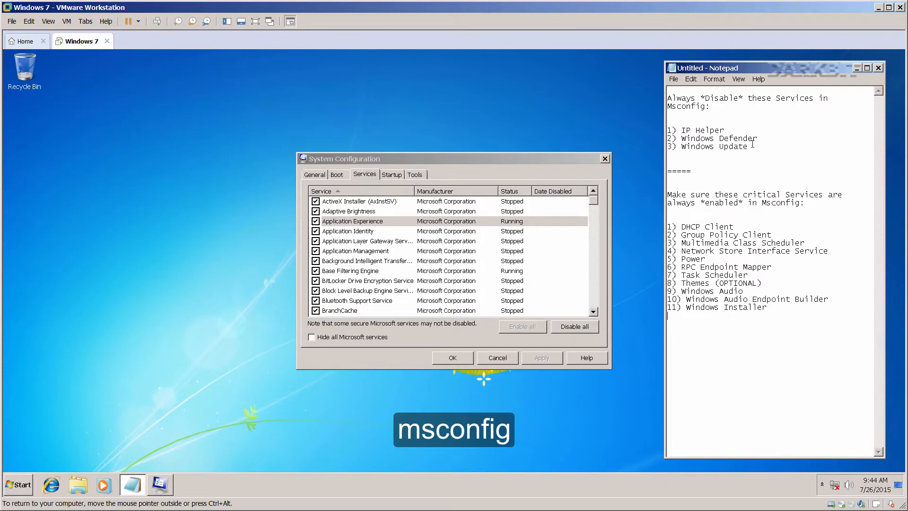
{"action": "left_click_drag", "start_coordinate": [752, 145], "coordinate": [667, 98]}
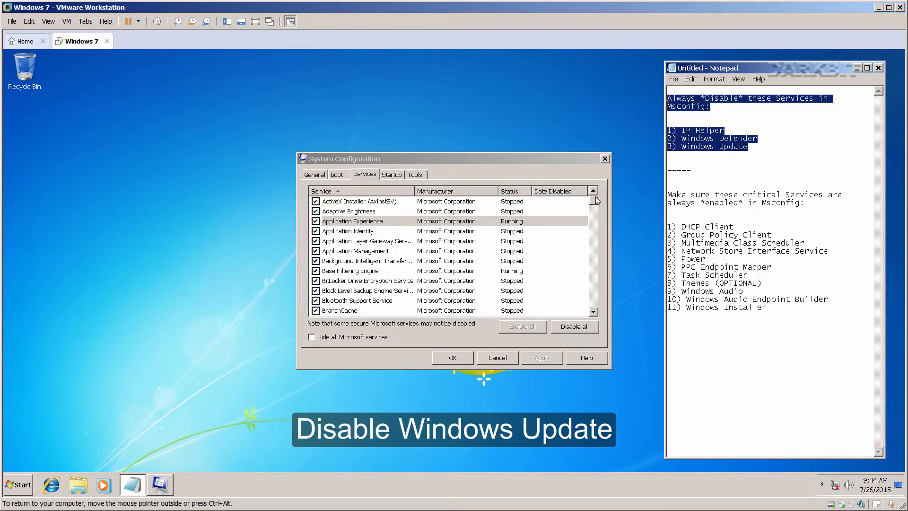
{"action": "left_click_drag", "start_coordinate": [595, 200], "coordinate": [600, 308]}
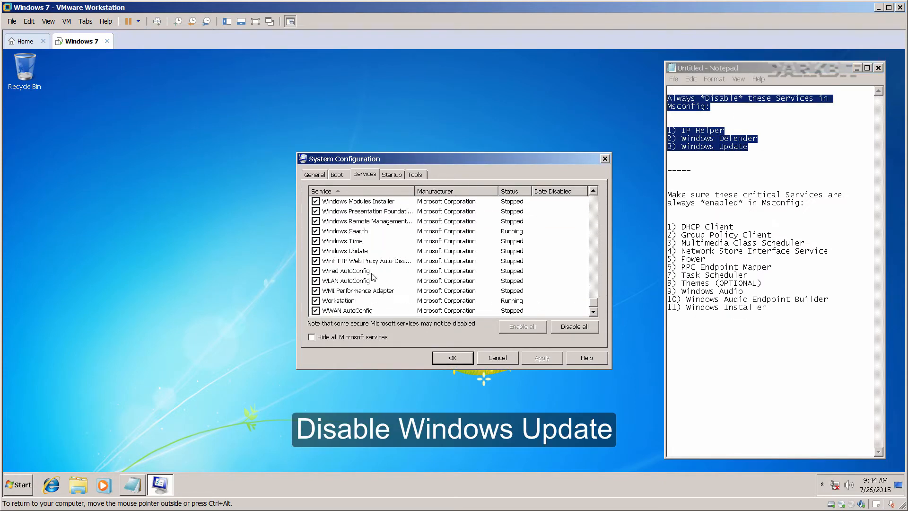
{"action": "double_click", "coordinate": [363, 251]}
{"action": "scroll", "coordinate": [363, 259], "scroll_direction": "up", "scroll_amount": 3}
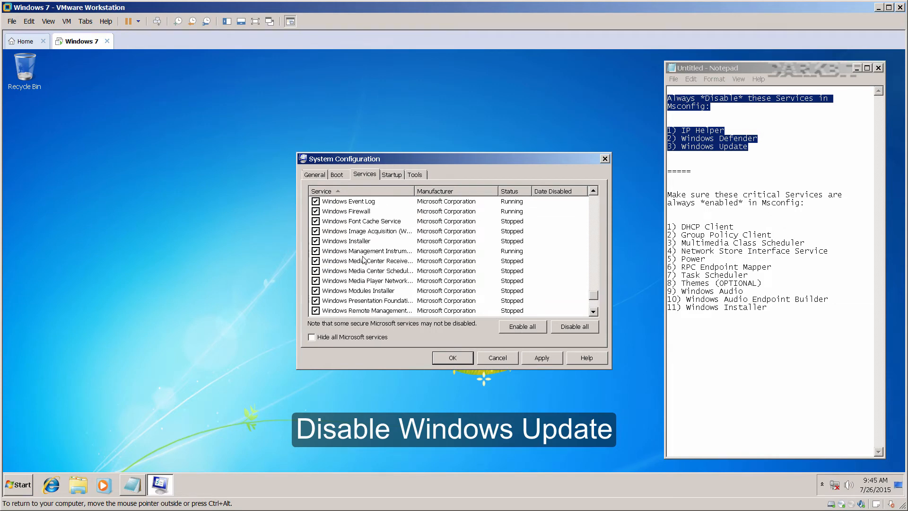
{"action": "scroll", "coordinate": [363, 259], "scroll_direction": "up", "scroll_amount": 4}
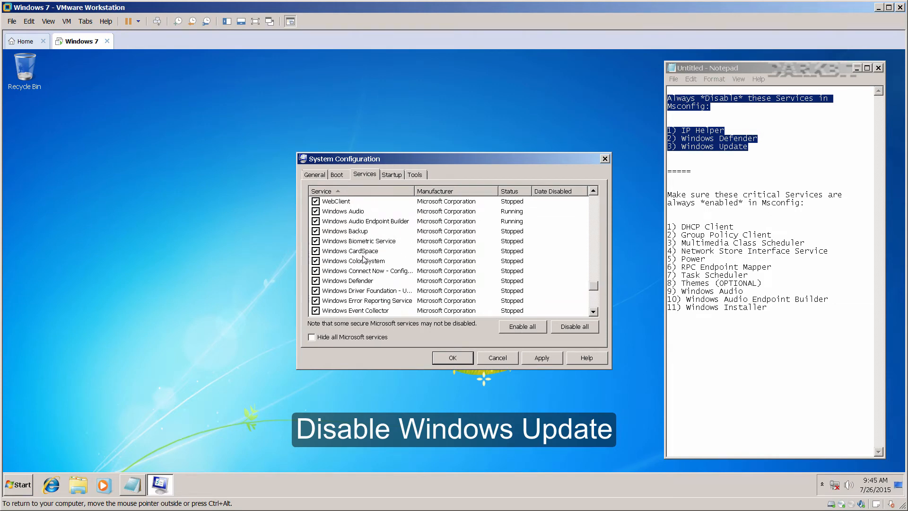
{"action": "scroll", "coordinate": [359, 274], "scroll_direction": "up", "scroll_amount": 18}
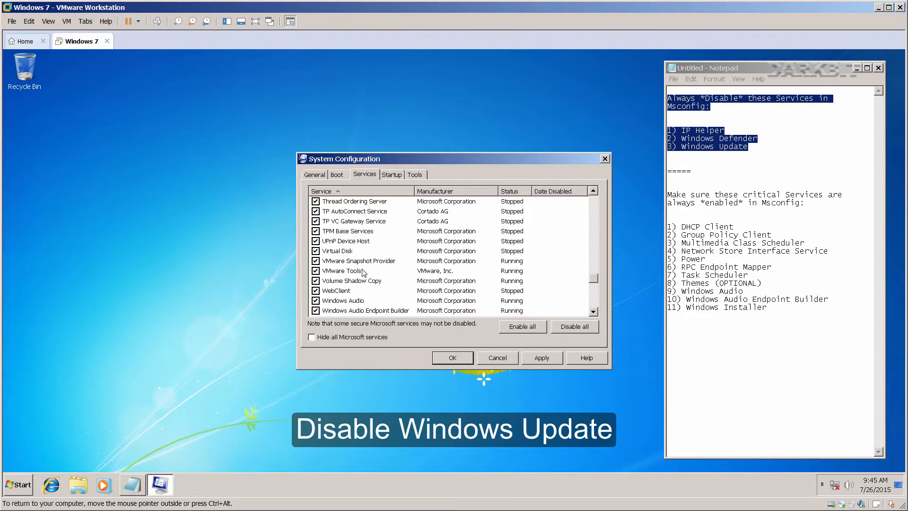
{"action": "scroll", "coordinate": [365, 272], "scroll_direction": "up", "scroll_amount": 8}
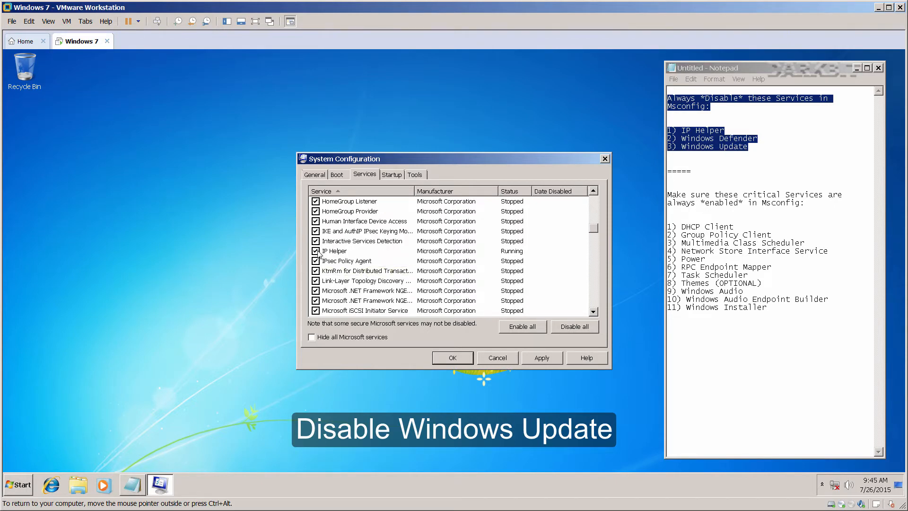
{"action": "left_click", "coordinate": [316, 251]}
Apply the service changes and exit without restarting, suppressing future restart prompts.
{"action": "left_click", "coordinate": [539, 357]}
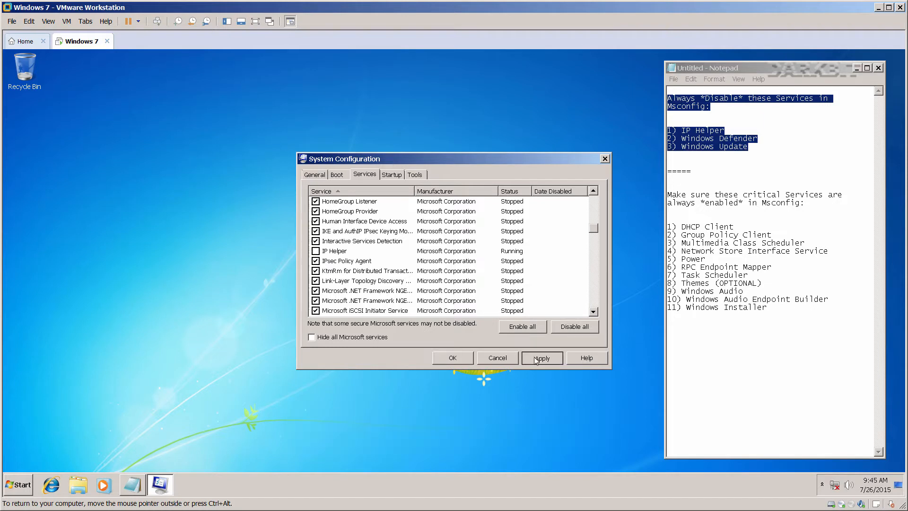
{"action": "left_click", "coordinate": [464, 359]}
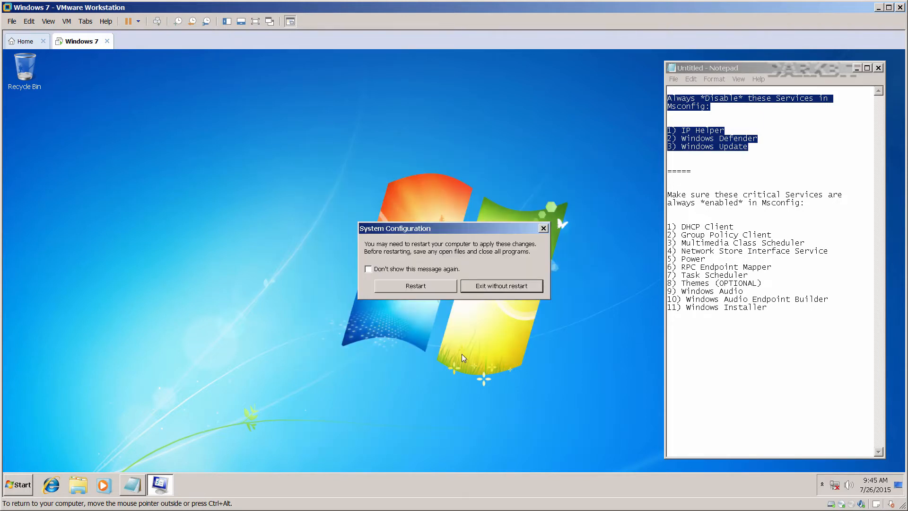
{"action": "left_click", "coordinate": [396, 270]}
{"action": "left_click", "coordinate": [492, 291]}
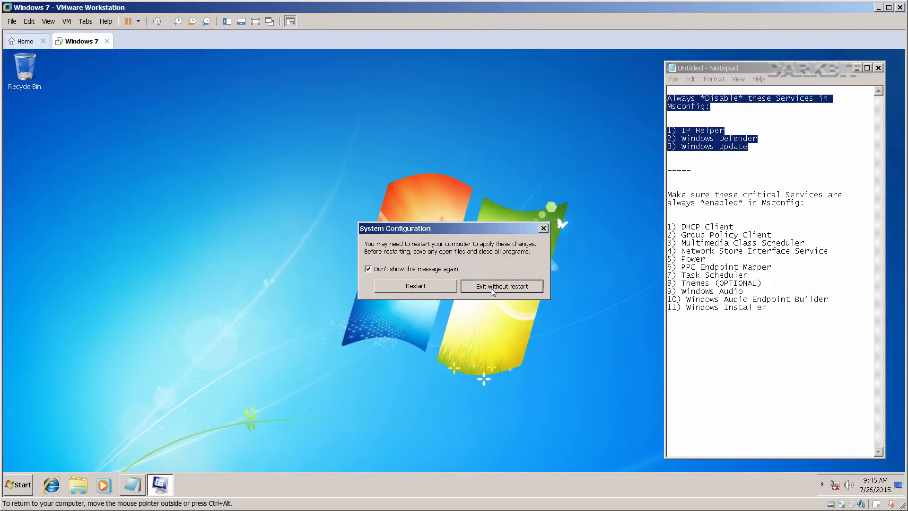
Close the notes window without saving.
{"action": "left_click", "coordinate": [821, 379]}
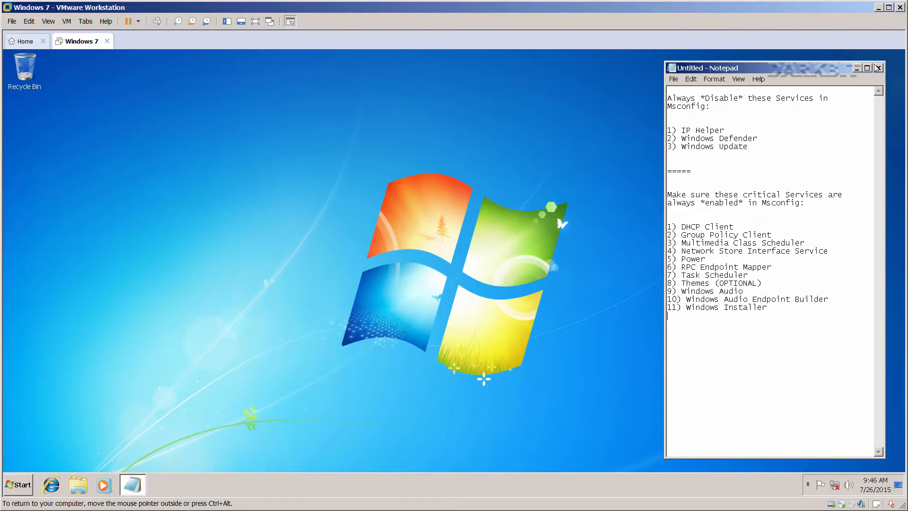
{"action": "left_click", "coordinate": [877, 68]}
{"action": "left_click", "coordinate": [490, 272]}
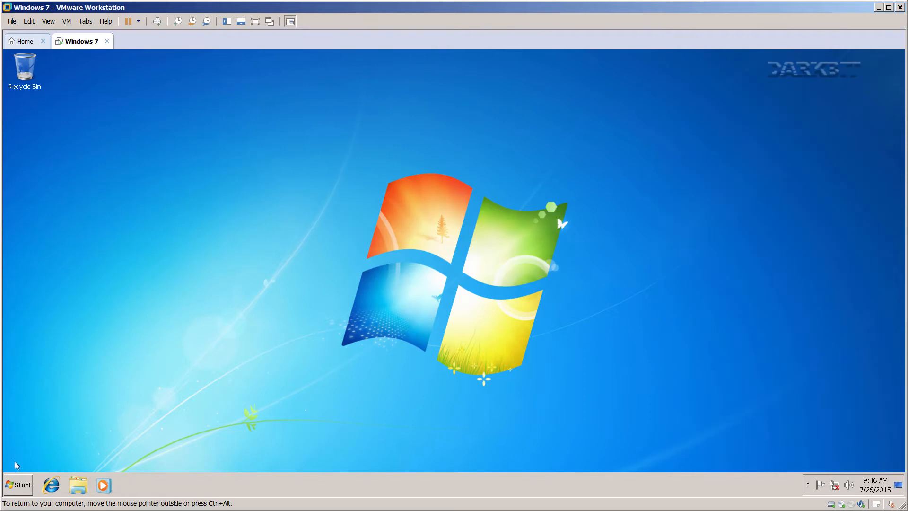
{"action": "left_click", "coordinate": [16, 482]}
Reopen msconfig, view About Windows from Tools, then launch Action Center (wscui.cpl).
{"action": "type", "text": "msconfig"}
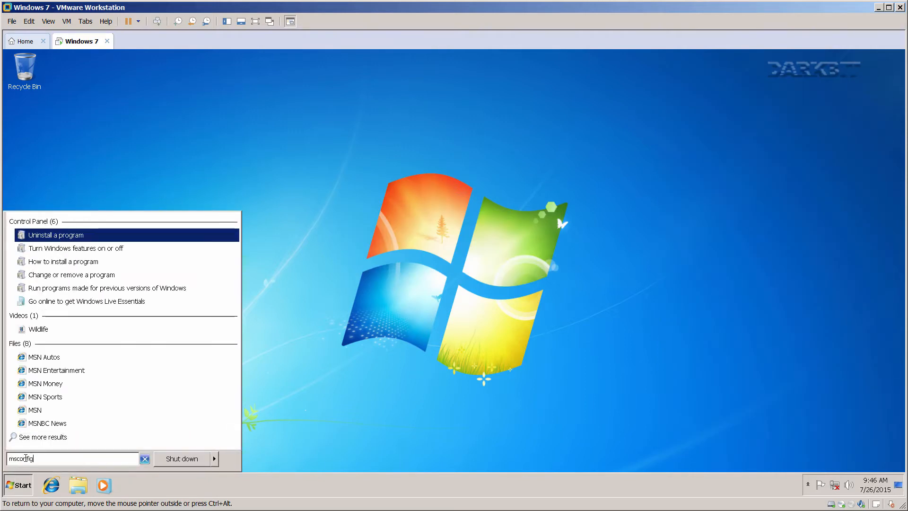
{"action": "key", "text": "Return"}
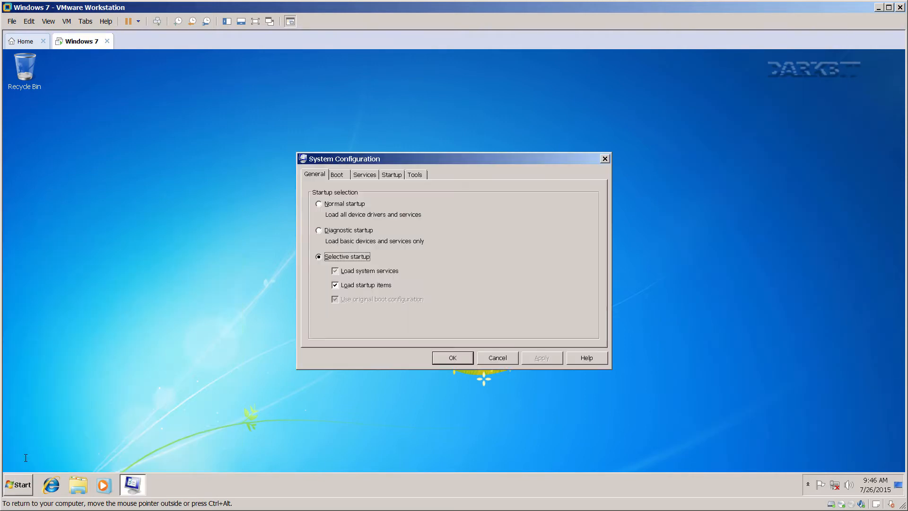
{"action": "left_click", "coordinate": [414, 174]}
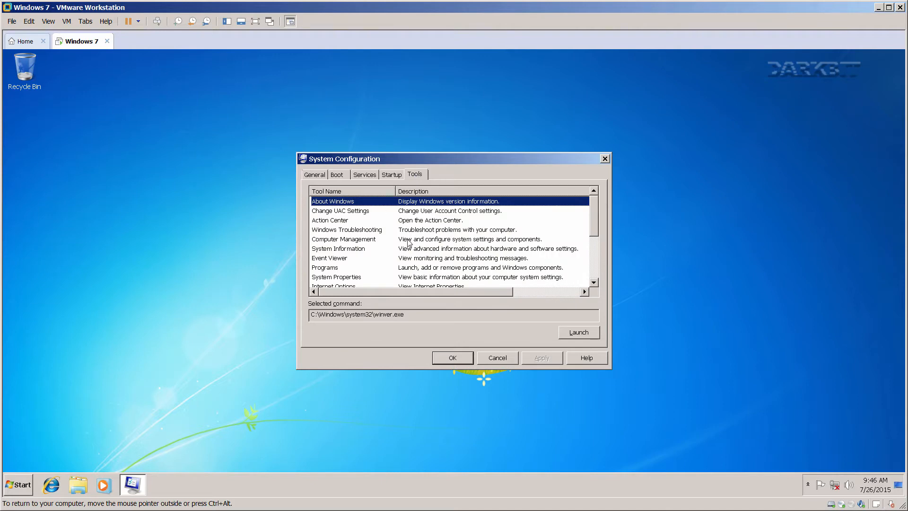
{"action": "left_click", "coordinate": [573, 332]}
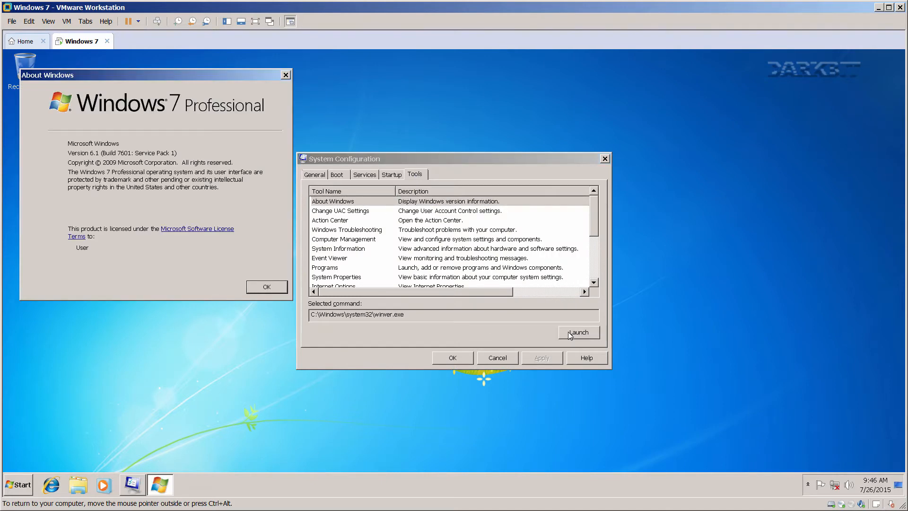
{"action": "left_click_drag", "start_coordinate": [189, 74], "coordinate": [488, 154]}
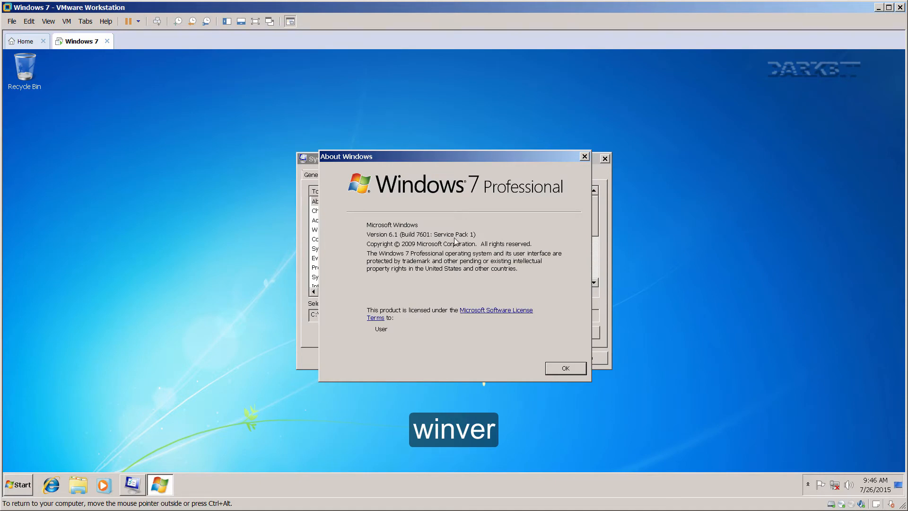
{"action": "left_click", "coordinate": [555, 369]}
{"action": "left_click", "coordinate": [370, 220]}
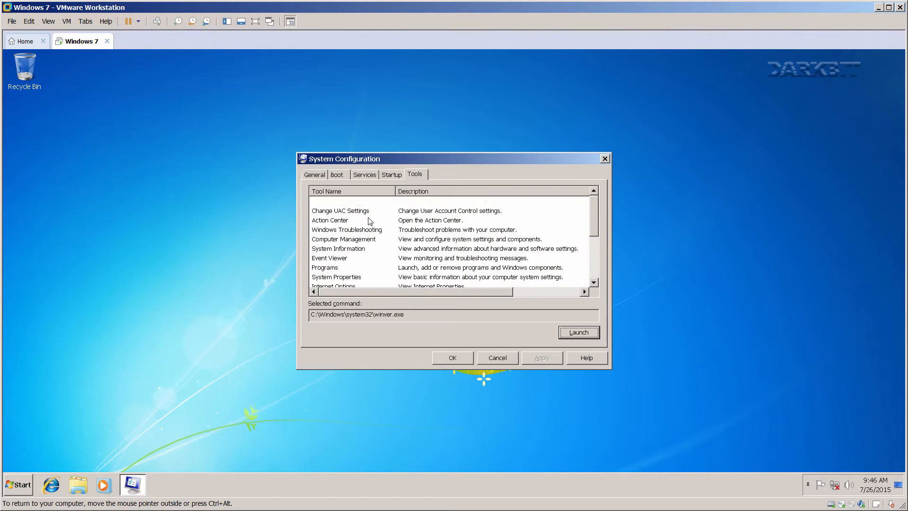
{"action": "left_click", "coordinate": [564, 333]}
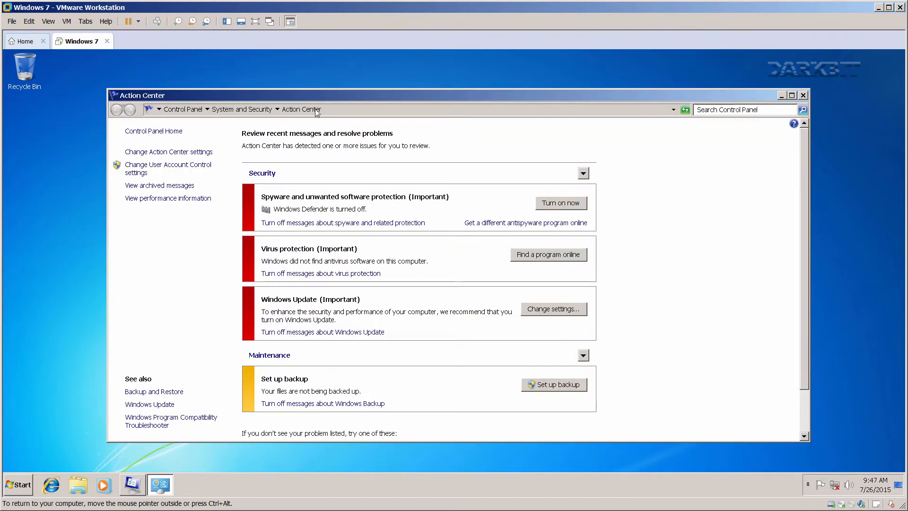
Turn off all Action Center security and maintenance messages and save.
{"action": "left_click_drag", "start_coordinate": [310, 96], "coordinate": [369, 94]}
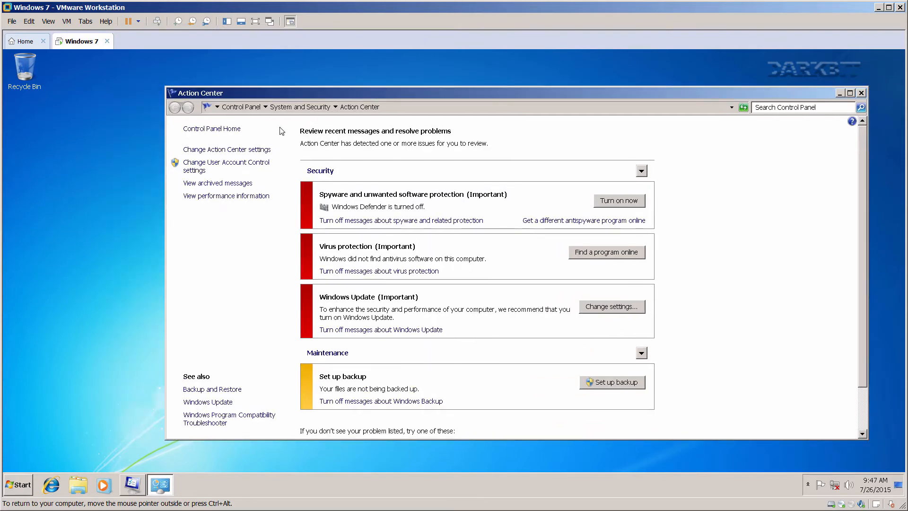
{"action": "left_click", "coordinate": [248, 148]}
{"action": "left_click", "coordinate": [377, 189]}
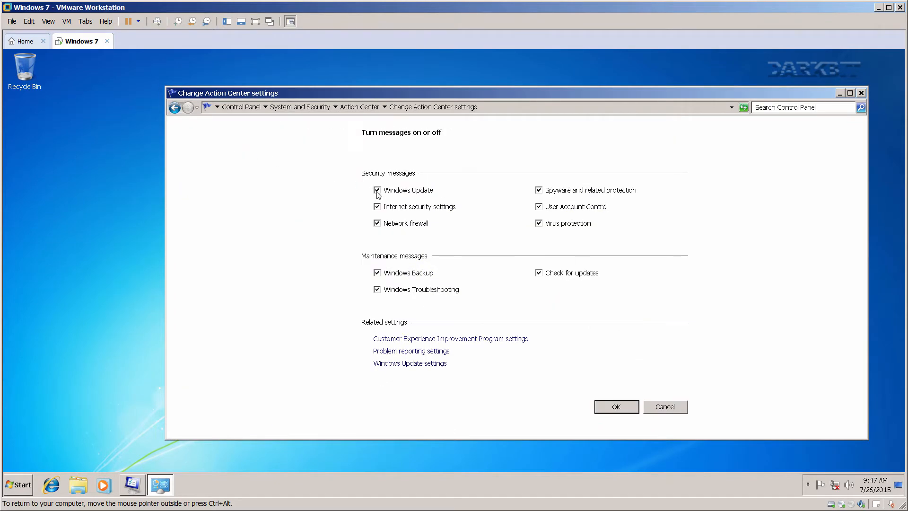
{"action": "left_click", "coordinate": [377, 206]}
{"action": "left_click", "coordinate": [377, 222]}
{"action": "left_click", "coordinate": [538, 190]}
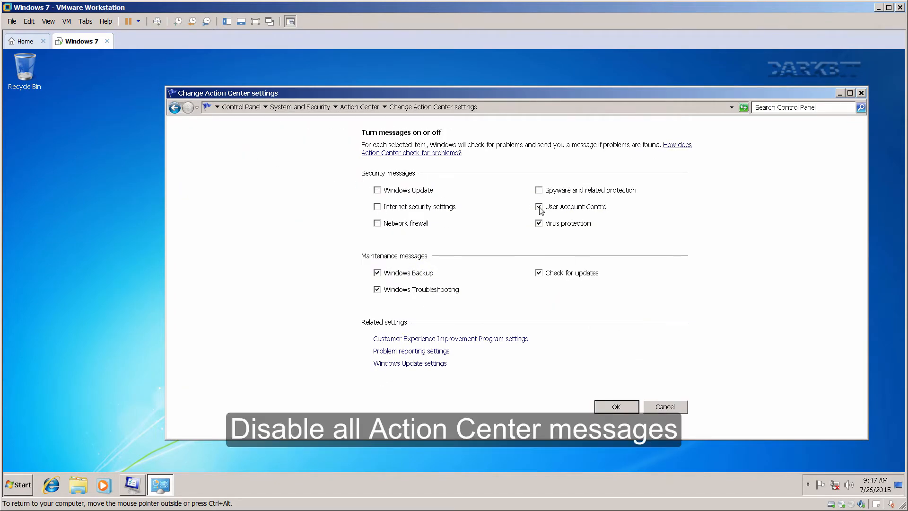
{"action": "left_click", "coordinate": [539, 223]}
{"action": "left_click", "coordinate": [539, 273]}
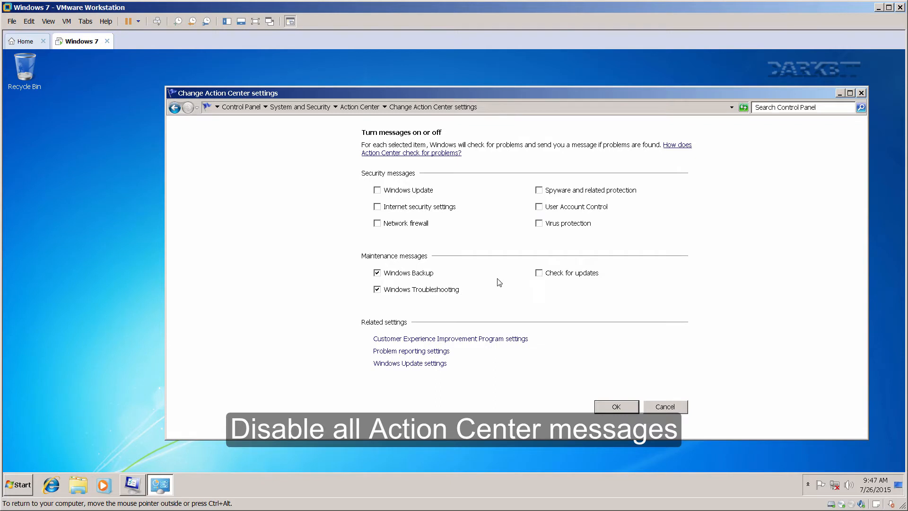
{"action": "left_click", "coordinate": [377, 272]}
{"action": "left_click", "coordinate": [377, 289]}
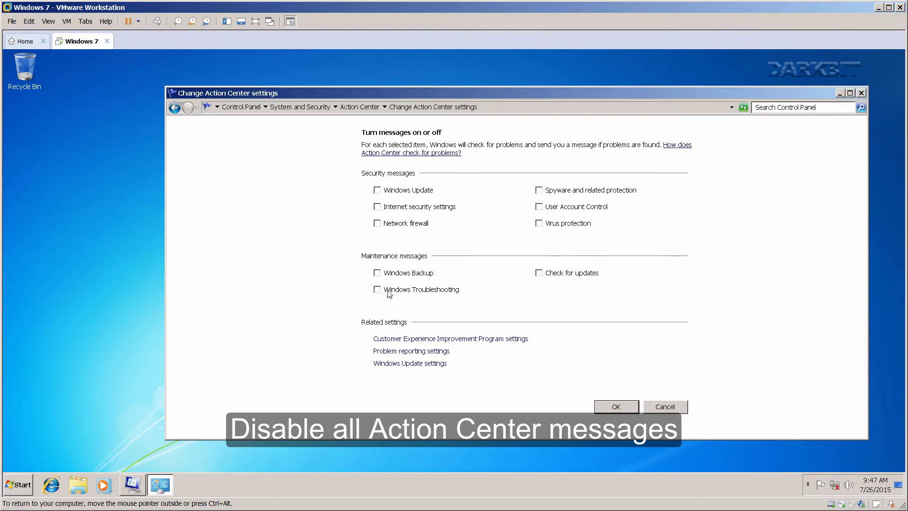
{"action": "left_click", "coordinate": [608, 408]}
Leave CEIP unchanged and set problem reporting to Never check for solutions.
{"action": "left_click", "coordinate": [245, 151]}
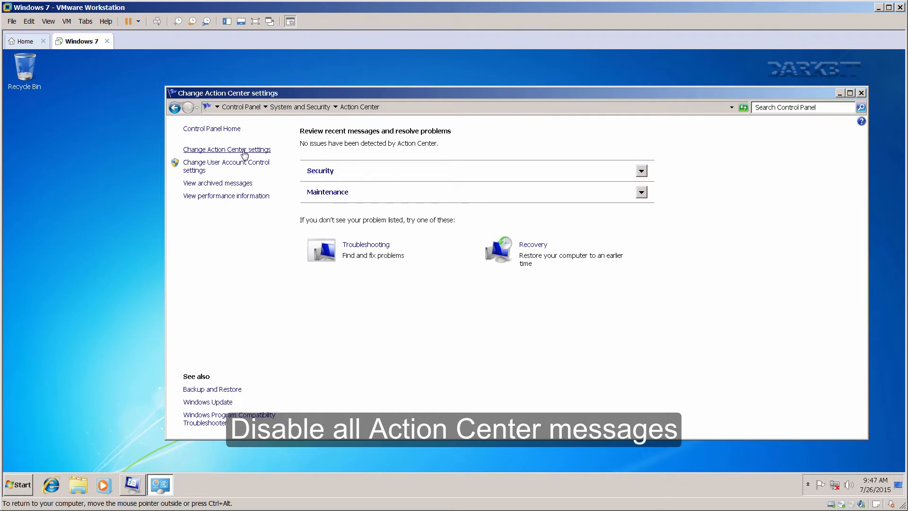
{"action": "left_click", "coordinate": [430, 339]}
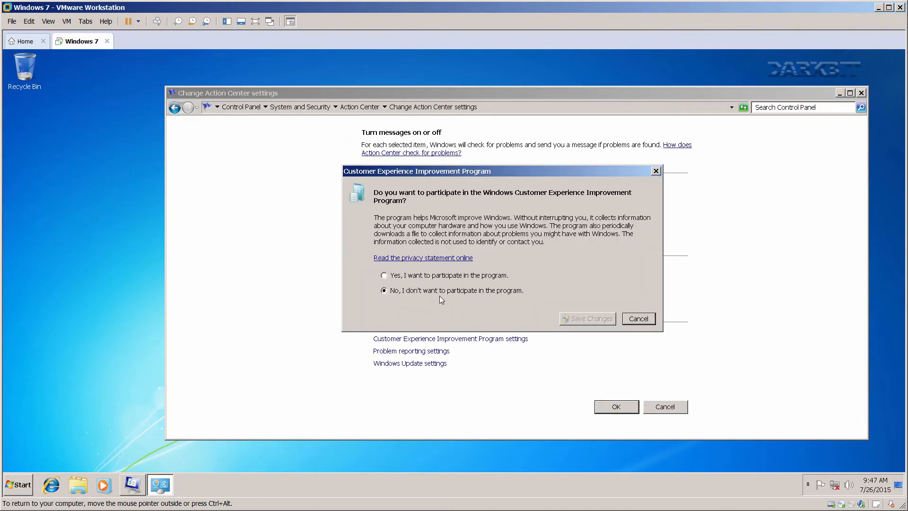
{"action": "left_click", "coordinate": [628, 320]}
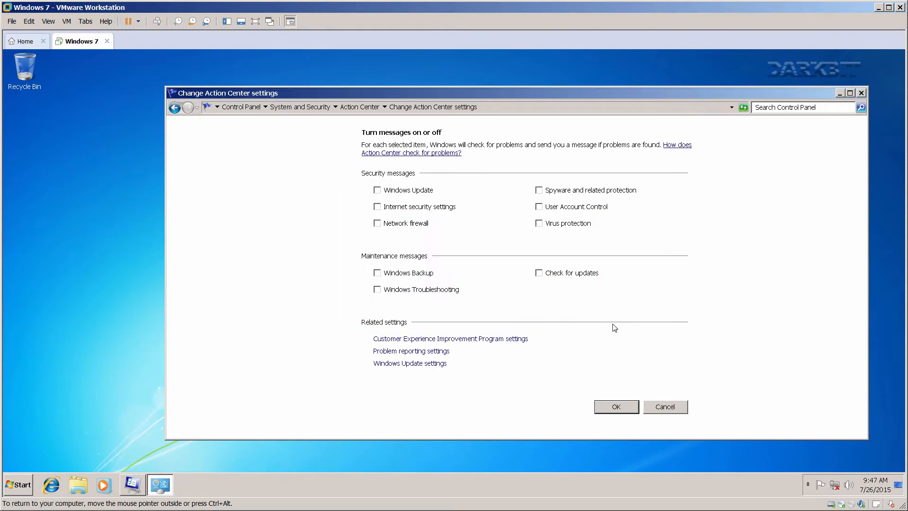
{"action": "left_click", "coordinate": [434, 350]}
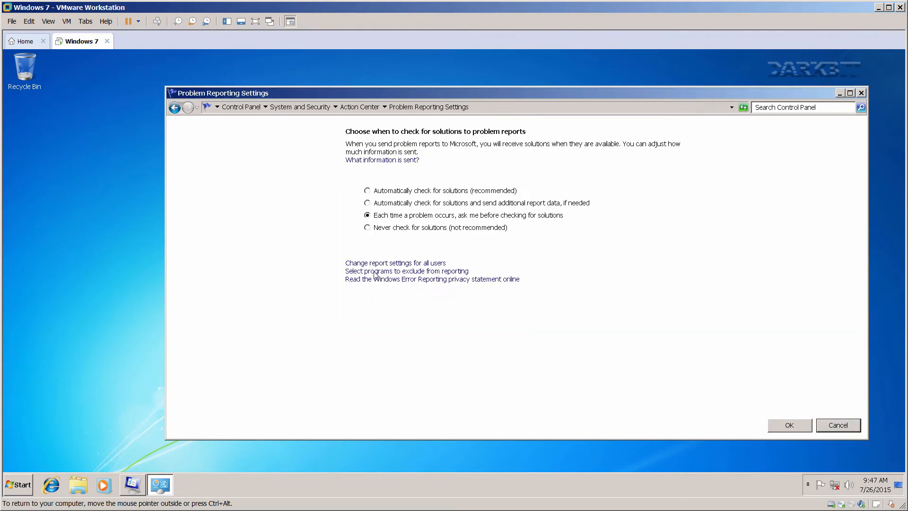
{"action": "left_click", "coordinate": [368, 228]}
{"action": "left_click", "coordinate": [789, 425]}
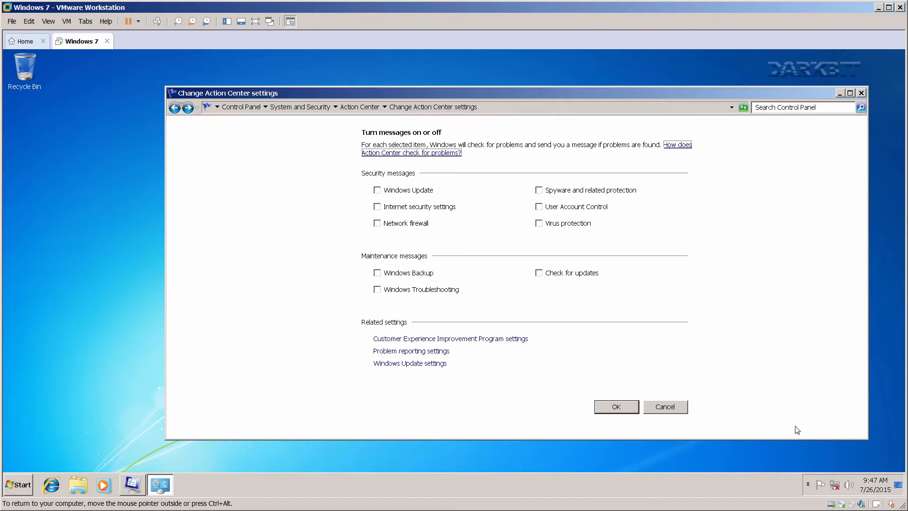
Set Windows Update to Never check for updates and stop all users installing updates.
{"action": "left_click", "coordinate": [411, 363]}
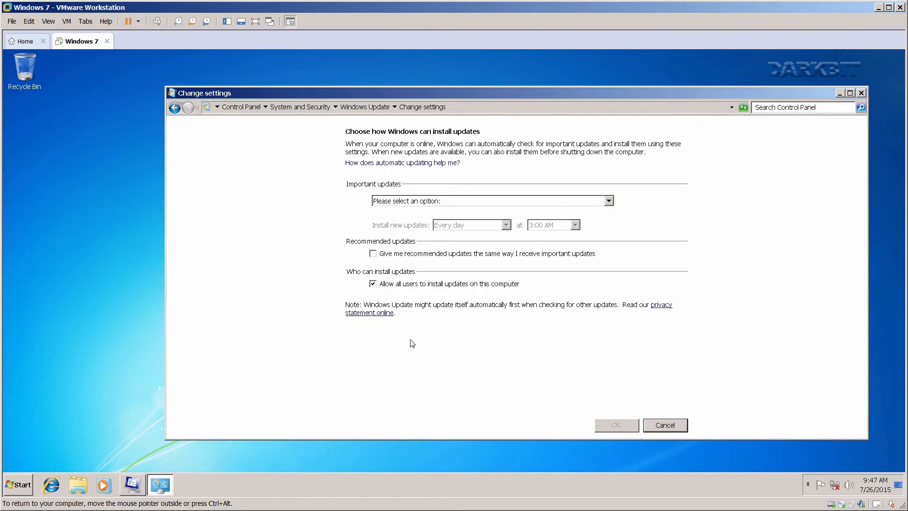
{"action": "left_click", "coordinate": [404, 204]}
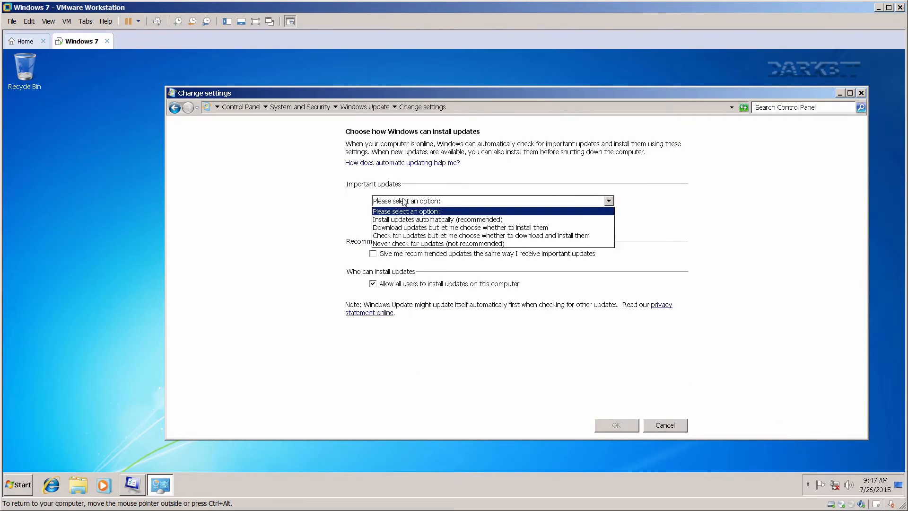
{"action": "left_click", "coordinate": [404, 242]}
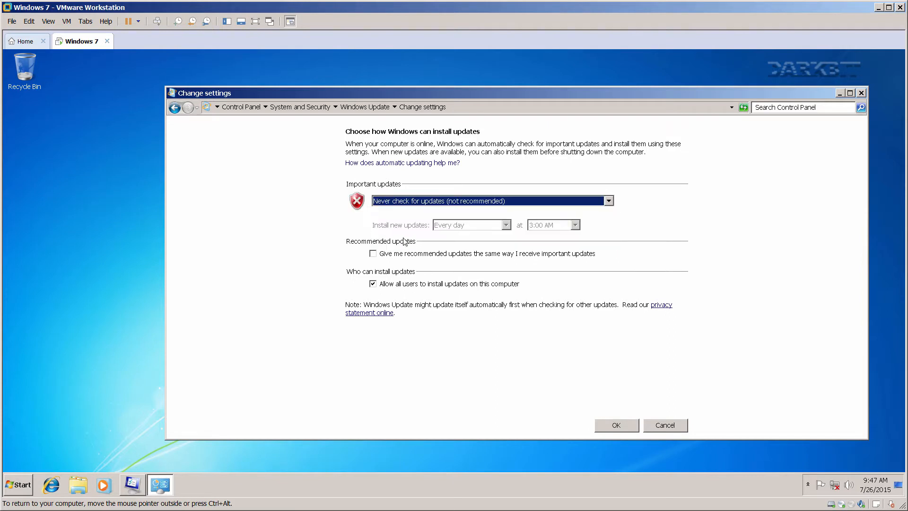
{"action": "left_click", "coordinate": [373, 283]}
{"action": "left_click", "coordinate": [606, 428]}
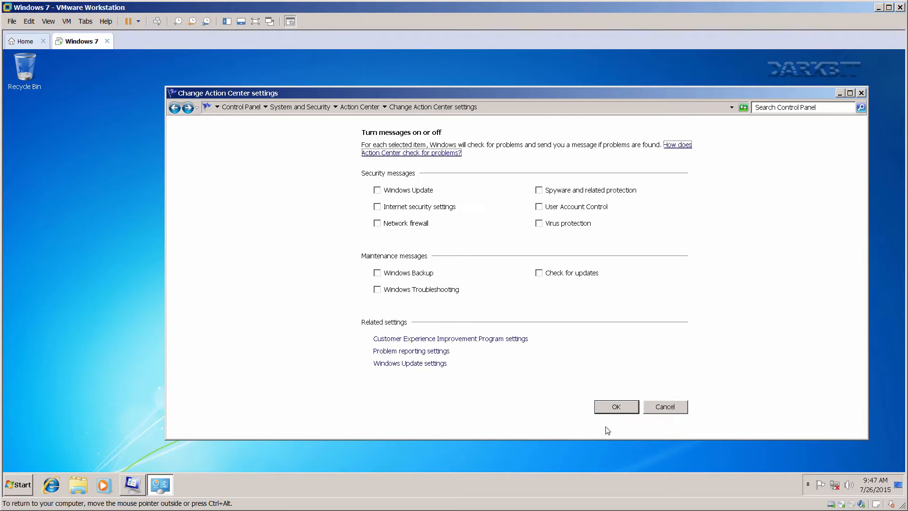
Confirm the message settings, then close Action Center and System Configuration.
{"action": "left_click", "coordinate": [614, 407]}
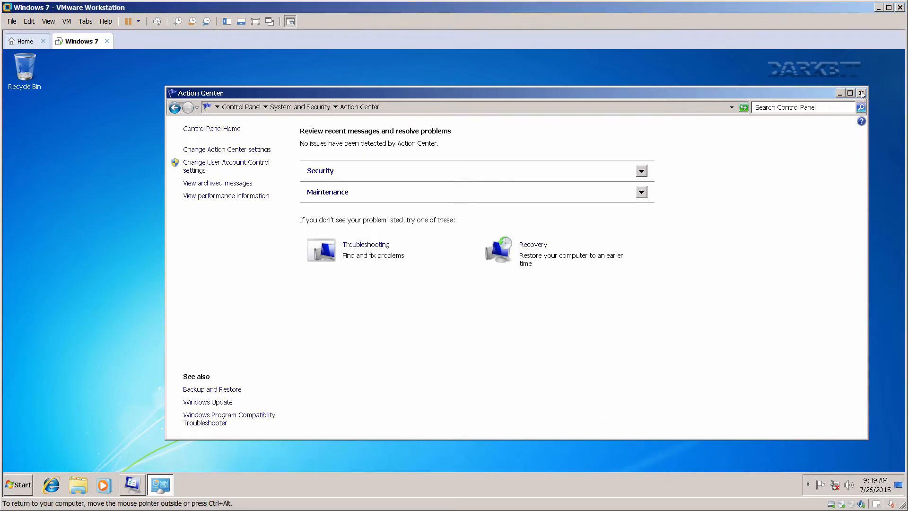
{"action": "left_click", "coordinate": [861, 93]}
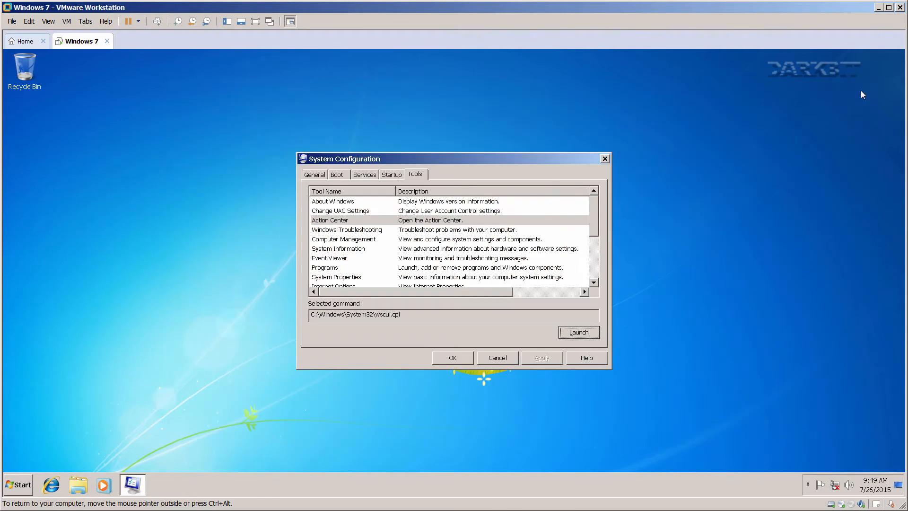
{"action": "left_click", "coordinate": [461, 359]}
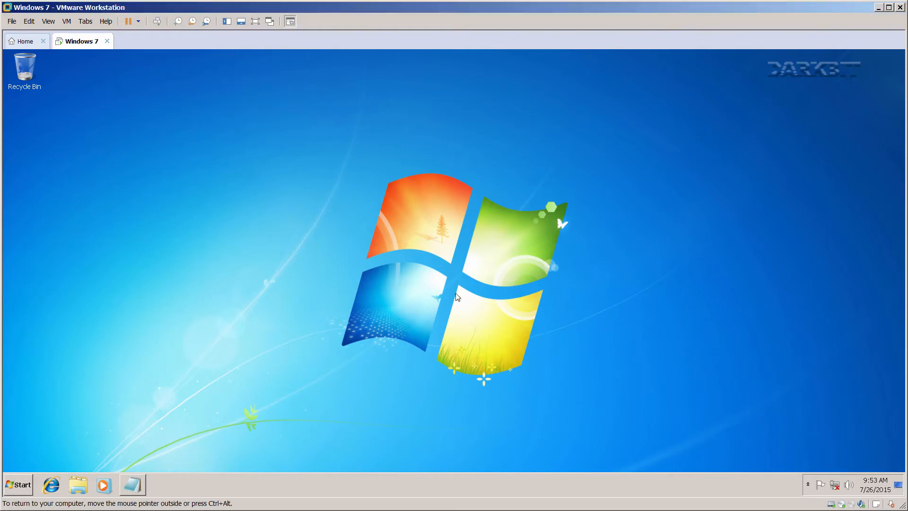
Launch services.msc from the Run dialog and maximize the Services console window.
{"action": "left_click", "coordinate": [24, 480]}
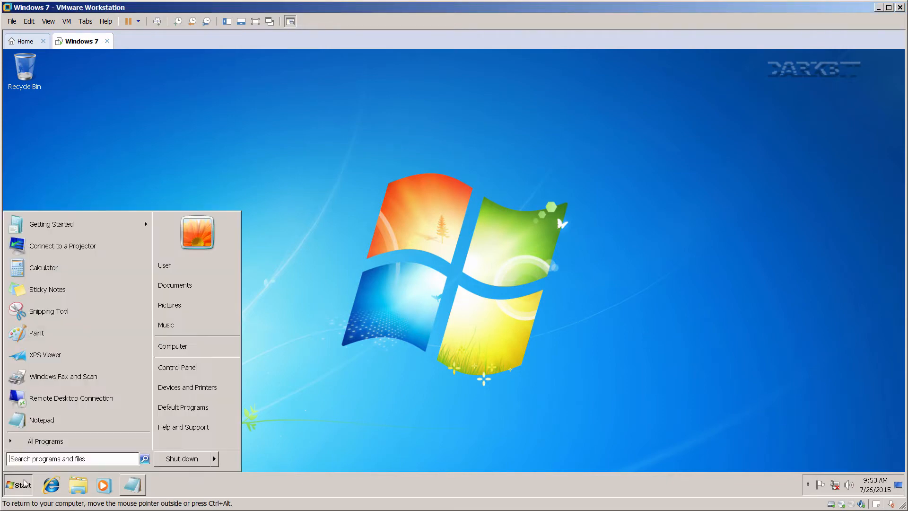
{"action": "type", "text": "run"}
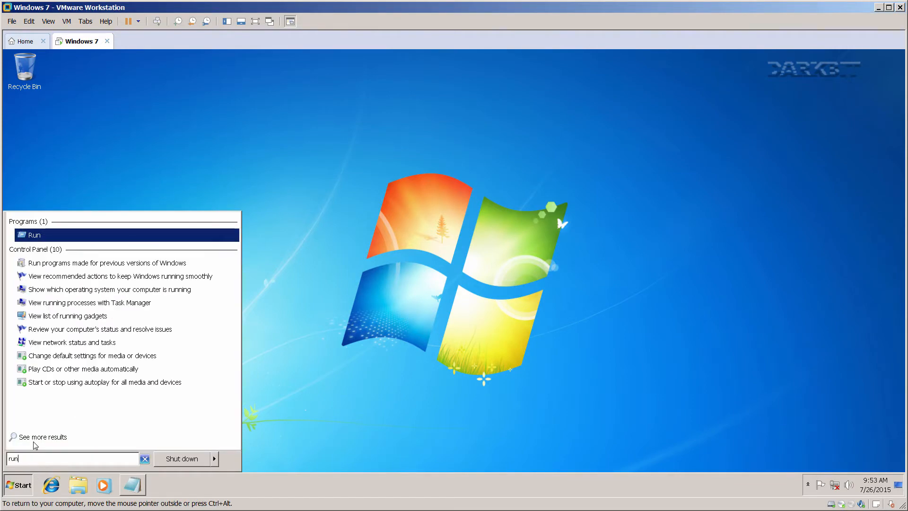
{"action": "left_click", "coordinate": [38, 236]}
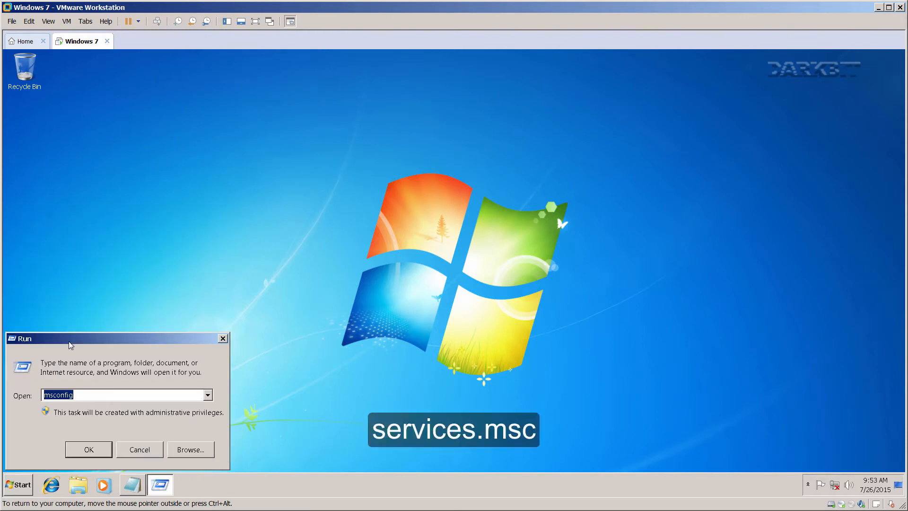
{"action": "left_click_drag", "start_coordinate": [73, 344], "coordinate": [317, 284]}
{"action": "type", "text": "services.msc"}
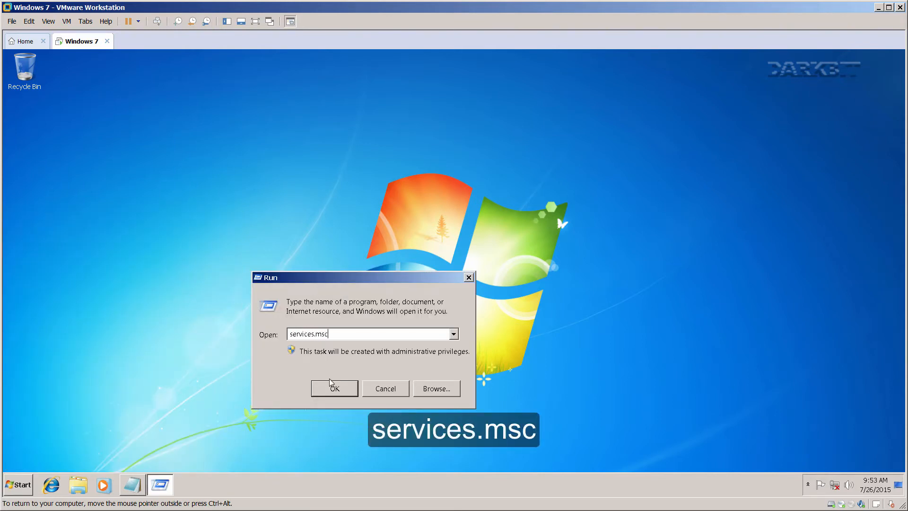
{"action": "left_click", "coordinate": [331, 382]}
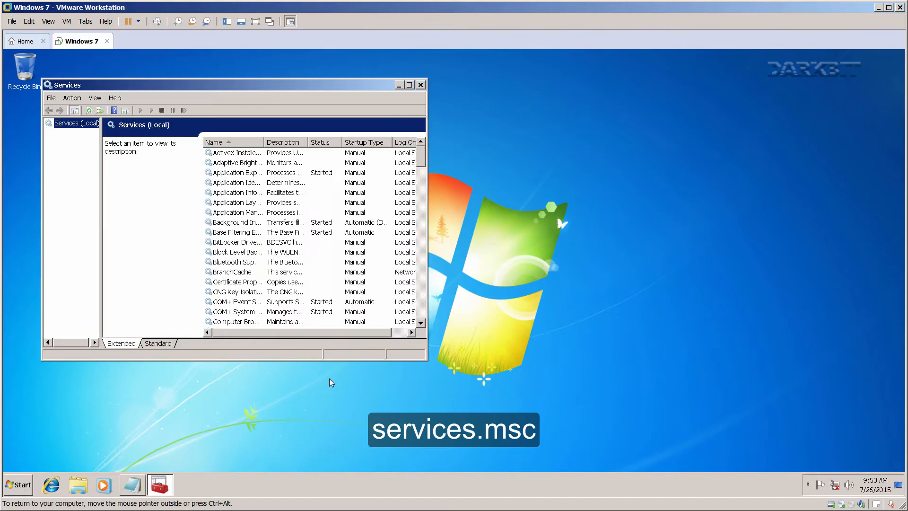
{"action": "double_click", "coordinate": [295, 87]}
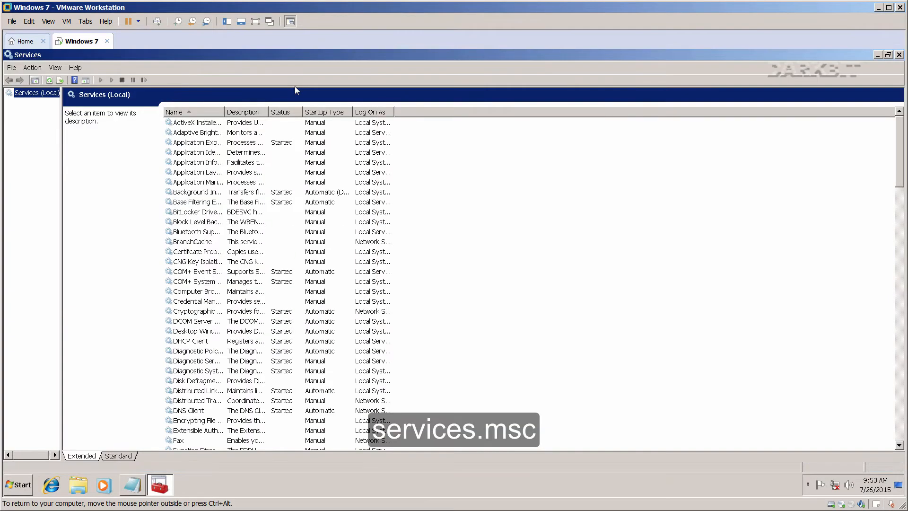
Check the notes on services to disable and sort the Services list A to Z by name.
{"action": "left_click", "coordinate": [210, 113]}
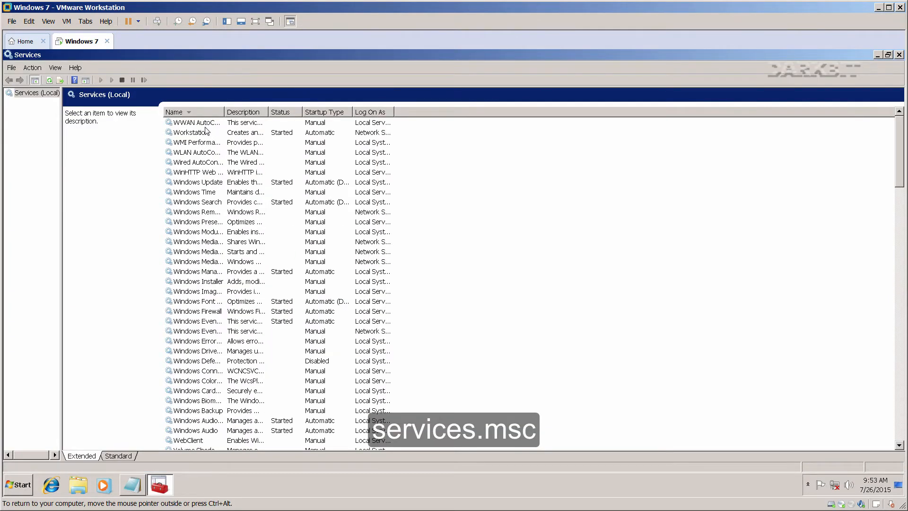
{"action": "left_click", "coordinate": [134, 483]}
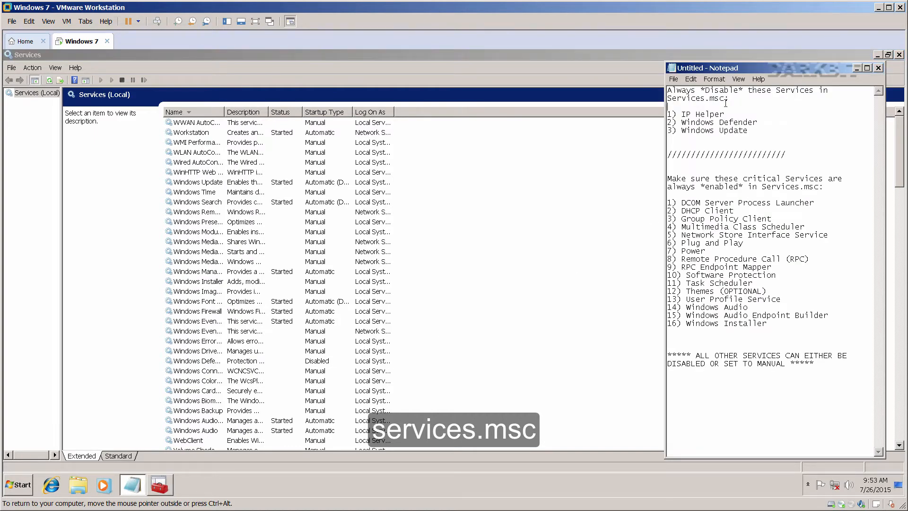
{"action": "left_click", "coordinate": [196, 114]}
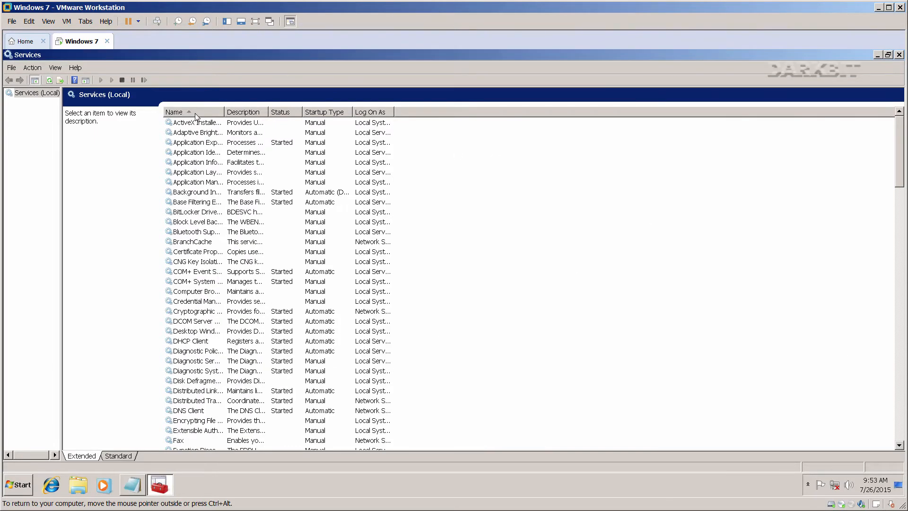
{"action": "left_click", "coordinate": [195, 114]}
{"action": "left_click", "coordinate": [195, 114]}
{"action": "left_click", "coordinate": [178, 222]}
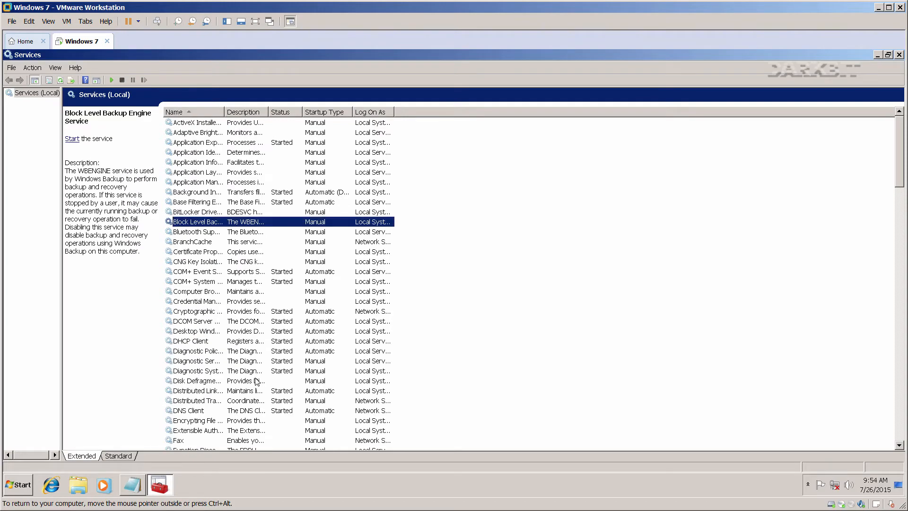
{"action": "scroll", "coordinate": [256, 380], "scroll_direction": "down", "scroll_amount": 8}
{"action": "scroll", "coordinate": [256, 381], "scroll_direction": "down", "scroll_amount": 20}
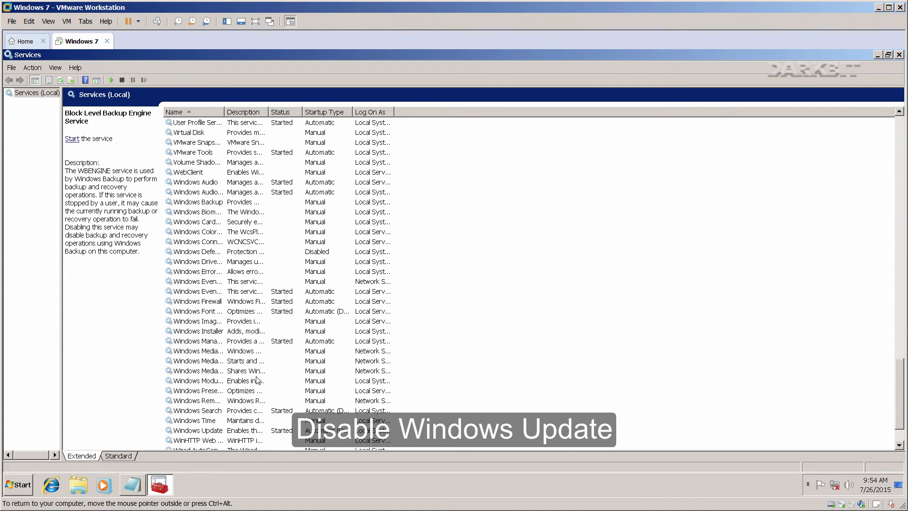
Stop the Windows Update service and set its startup type to Disabled.
{"action": "right_click", "coordinate": [212, 382]}
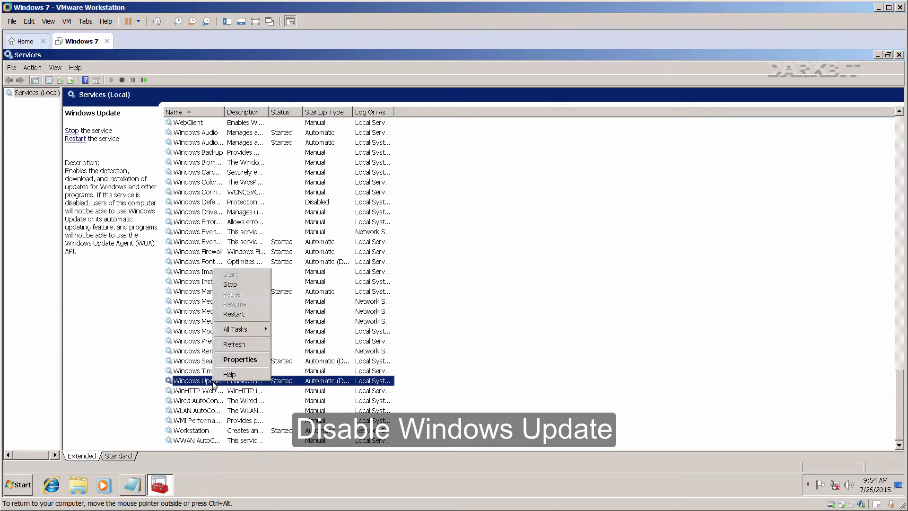
{"action": "left_click", "coordinate": [234, 286]}
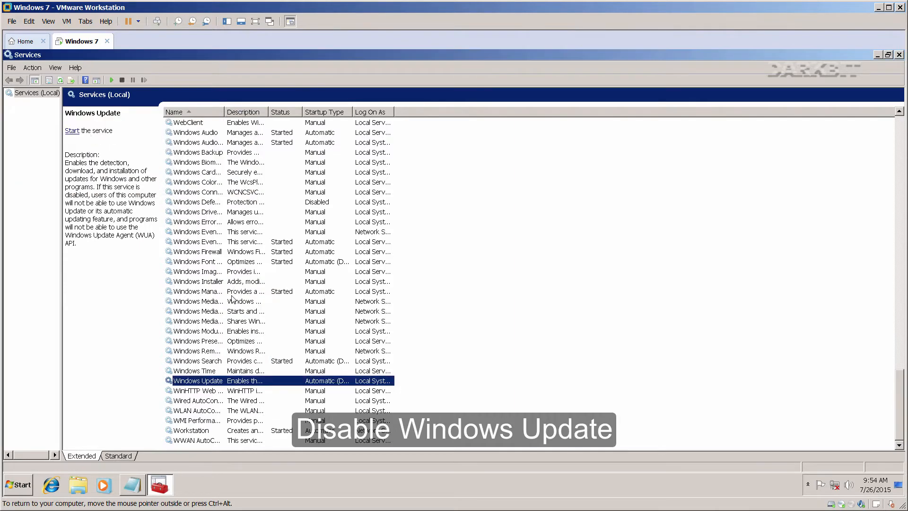
{"action": "right_click", "coordinate": [210, 381]}
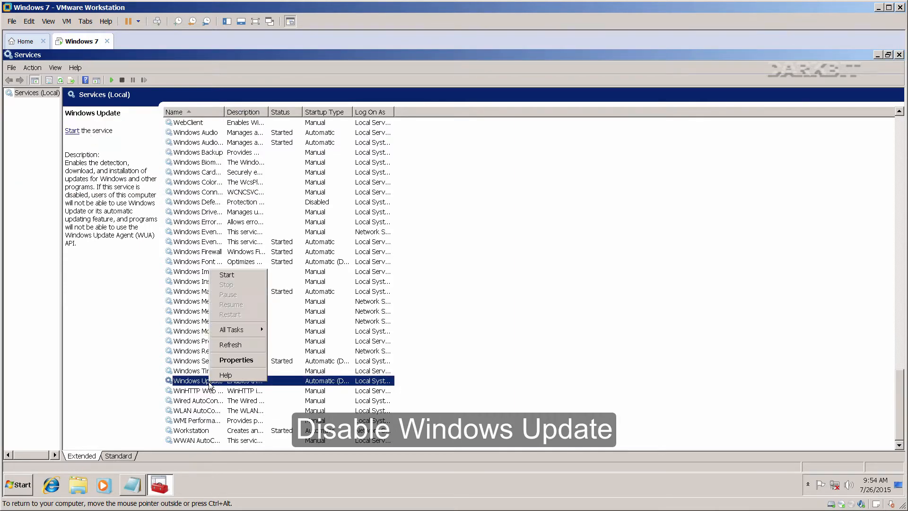
{"action": "left_click", "coordinate": [225, 364]}
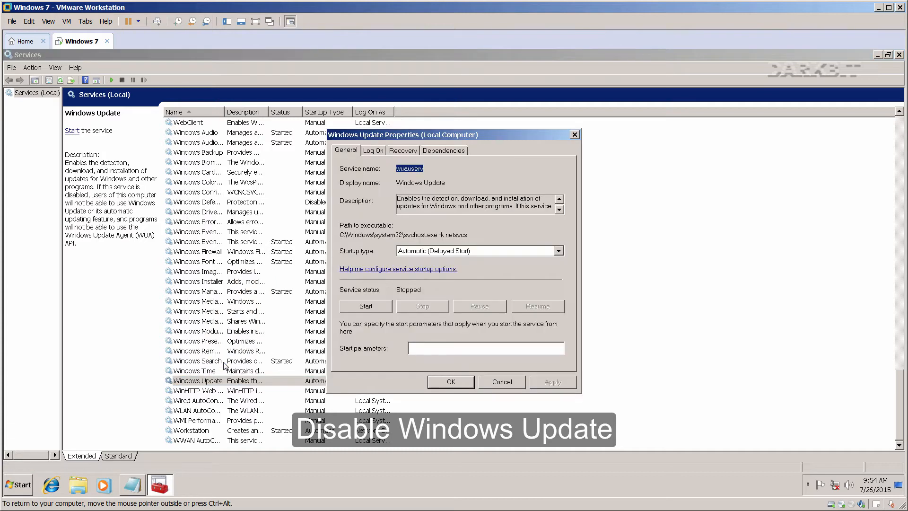
{"action": "left_click", "coordinate": [423, 251]}
{"action": "left_click", "coordinate": [427, 285]}
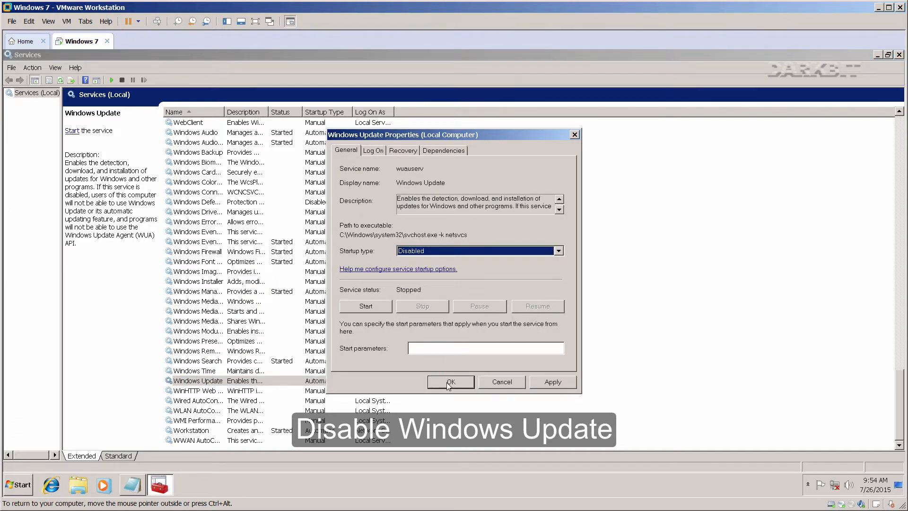
{"action": "left_click", "coordinate": [450, 381]}
Review the service checklist, select Windows Defender, and scroll back up toward IP Helper.
{"action": "left_click", "coordinate": [134, 487]}
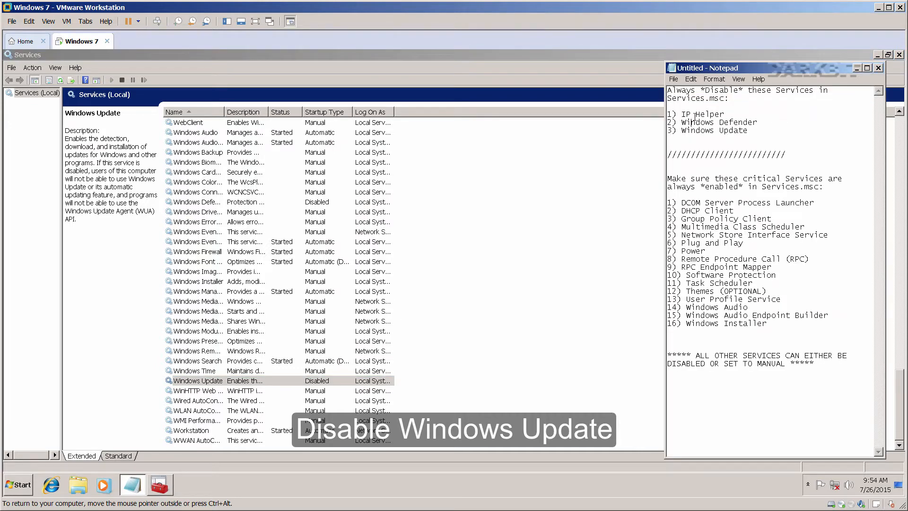
{"action": "left_click", "coordinate": [202, 203]}
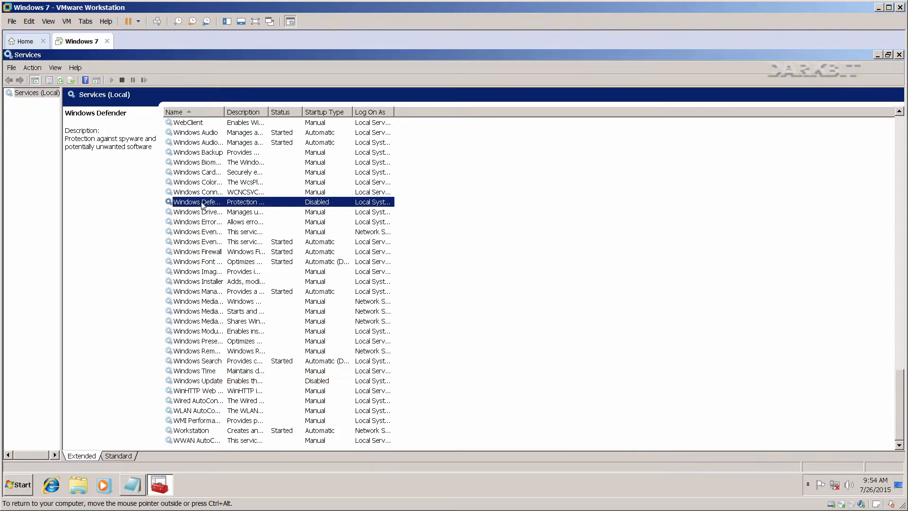
{"action": "right_click", "coordinate": [202, 204]}
{"action": "key", "text": "Escape"}
{"action": "scroll", "coordinate": [208, 222], "scroll_direction": "up", "scroll_amount": 5}
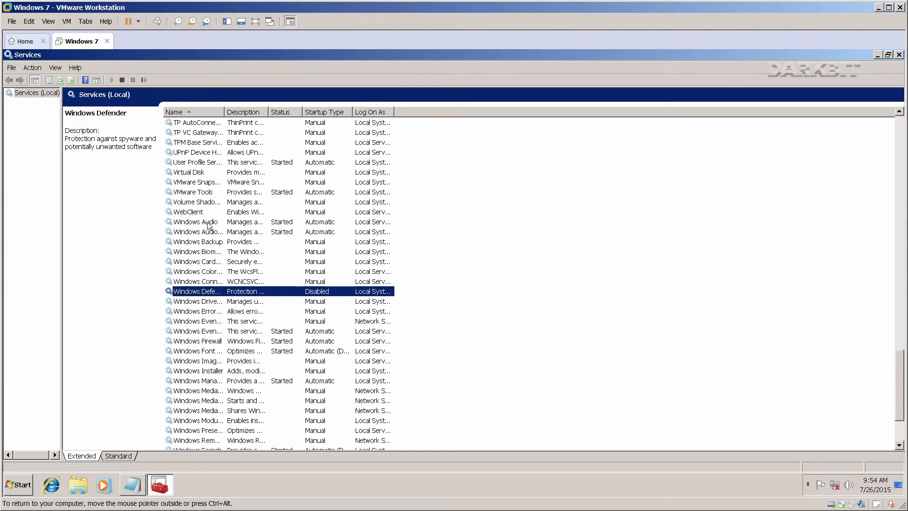
{"action": "scroll", "coordinate": [210, 229], "scroll_direction": "up", "scroll_amount": 2}
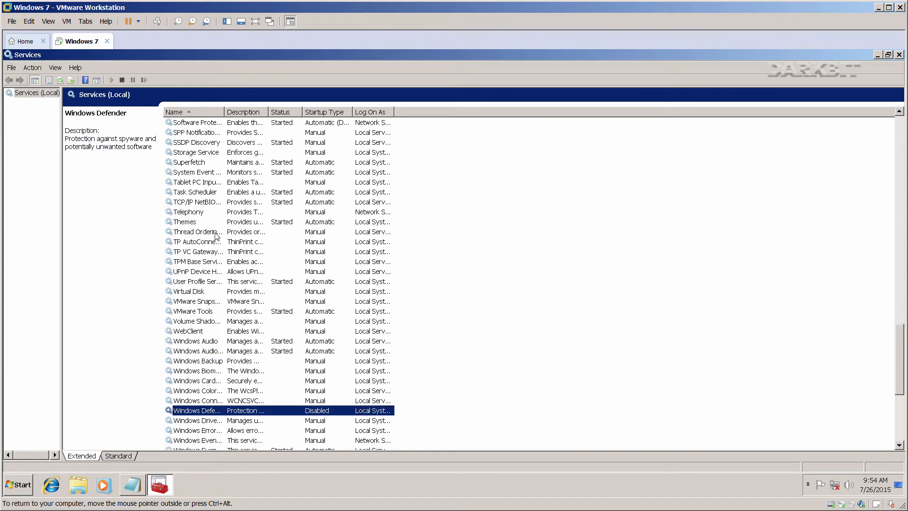
{"action": "scroll", "coordinate": [213, 234], "scroll_direction": "up", "scroll_amount": 8}
{"action": "scroll", "coordinate": [215, 237], "scroll_direction": "up", "scroll_amount": 13}
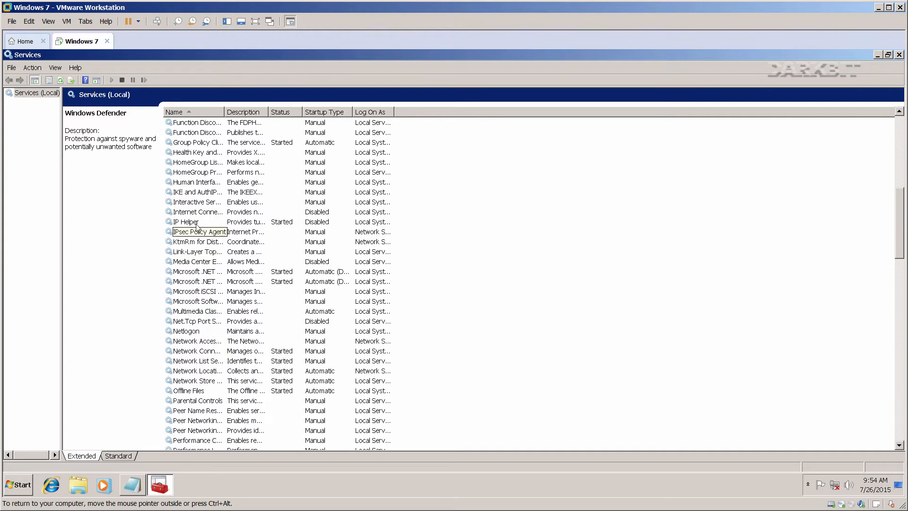
Stop IP Helper, set its startup to Disabled, and highlight the 16 critical services in the notes.
{"action": "right_click", "coordinate": [196, 222]}
{"action": "left_click", "coordinate": [206, 238]}
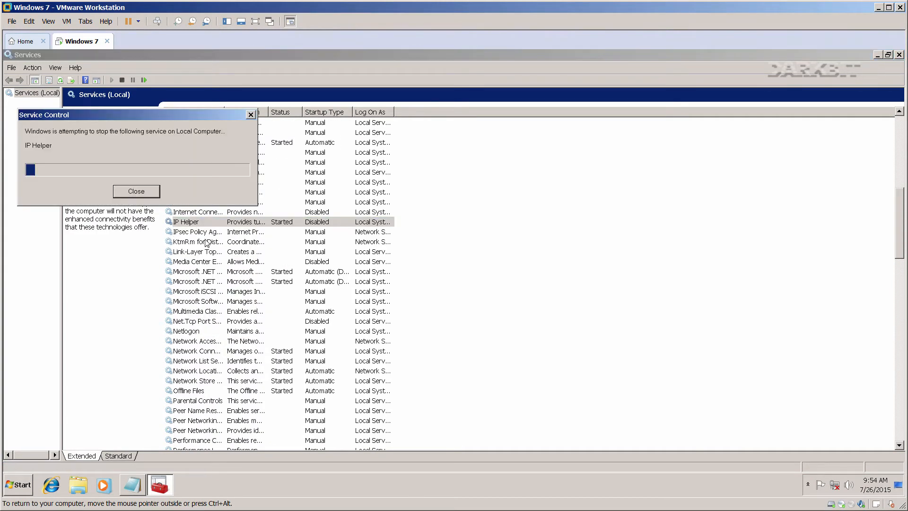
{"action": "right_click", "coordinate": [204, 223]}
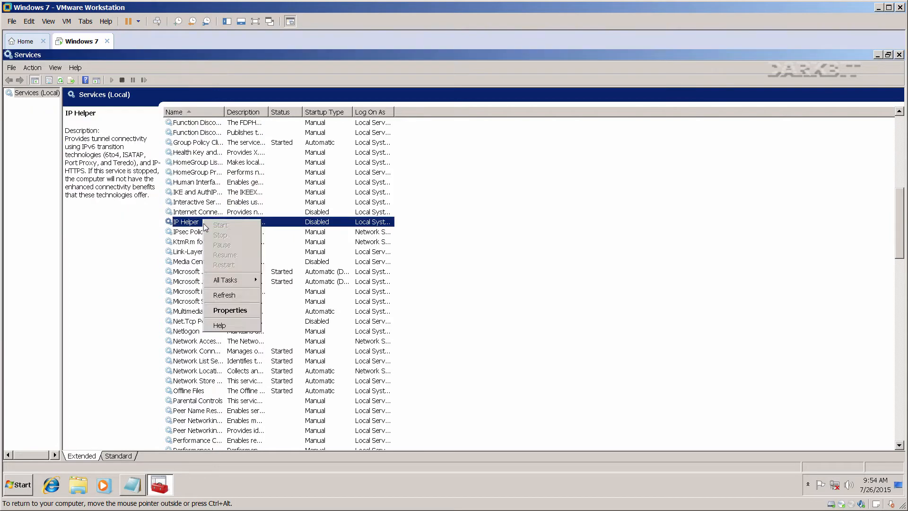
{"action": "left_click", "coordinate": [232, 309]}
{"action": "left_click", "coordinate": [418, 254]}
{"action": "left_click", "coordinate": [419, 252]}
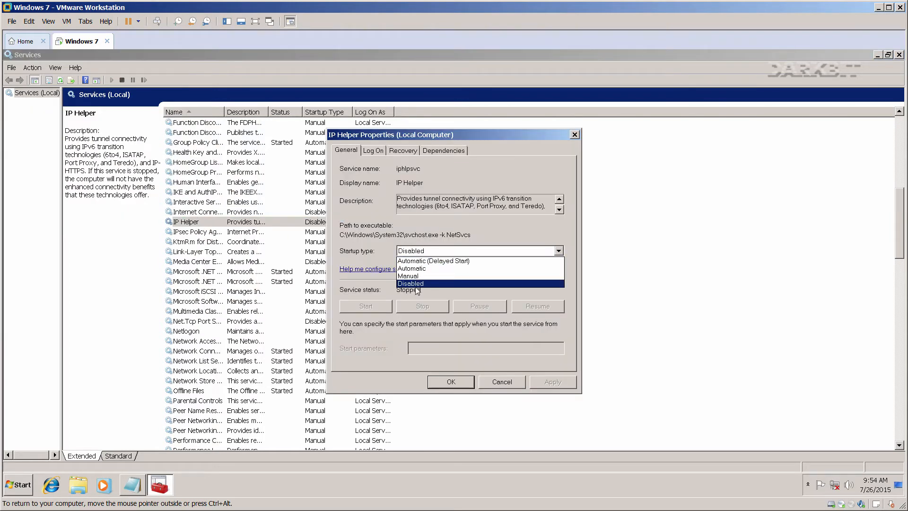
{"action": "left_click", "coordinate": [417, 283]}
{"action": "left_click", "coordinate": [450, 381]}
{"action": "left_click", "coordinate": [139, 482]}
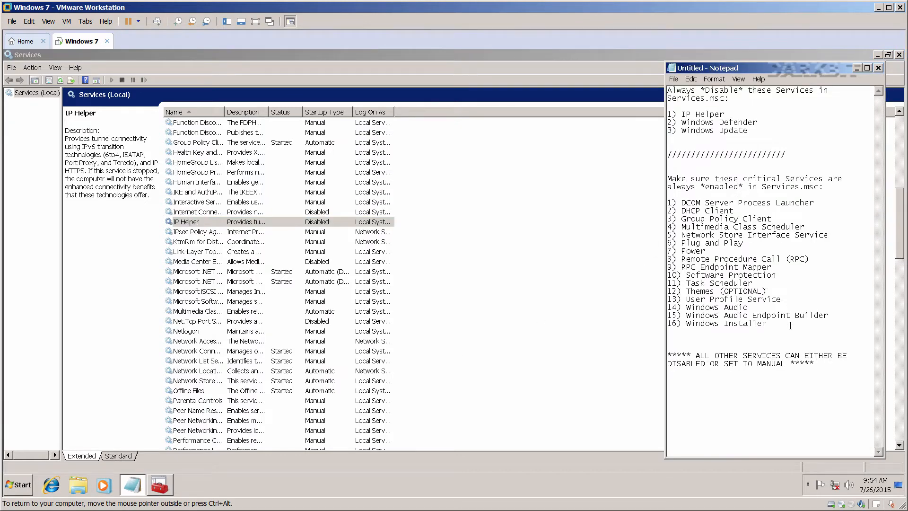
{"action": "left_click_drag", "start_coordinate": [789, 325], "coordinate": [664, 200]}
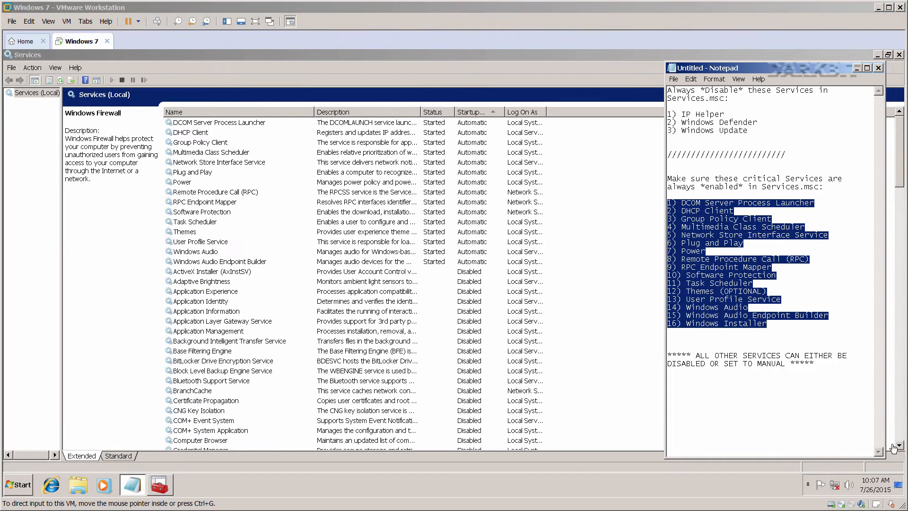
Highlight the notes on keeping critical services enabled and disabling all other services.
{"action": "left_click", "coordinate": [748, 314]}
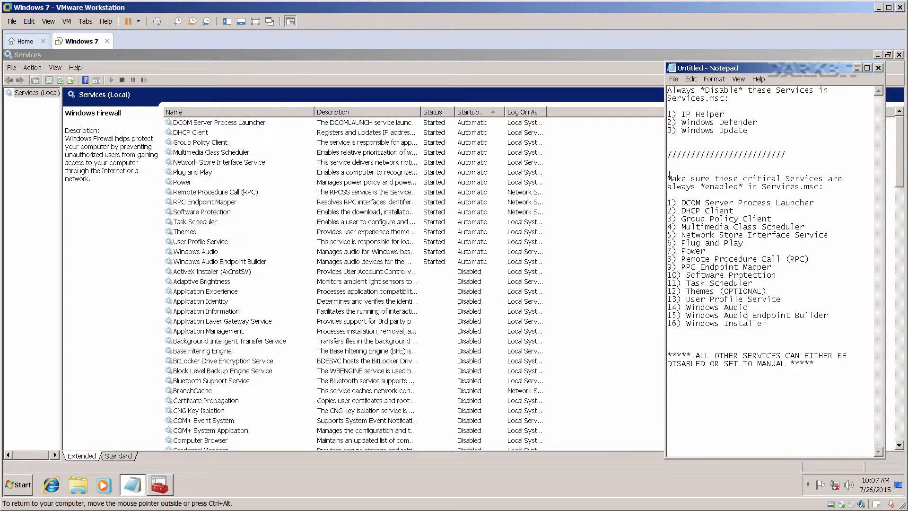
{"action": "left_click_drag", "start_coordinate": [668, 179], "coordinate": [831, 185]}
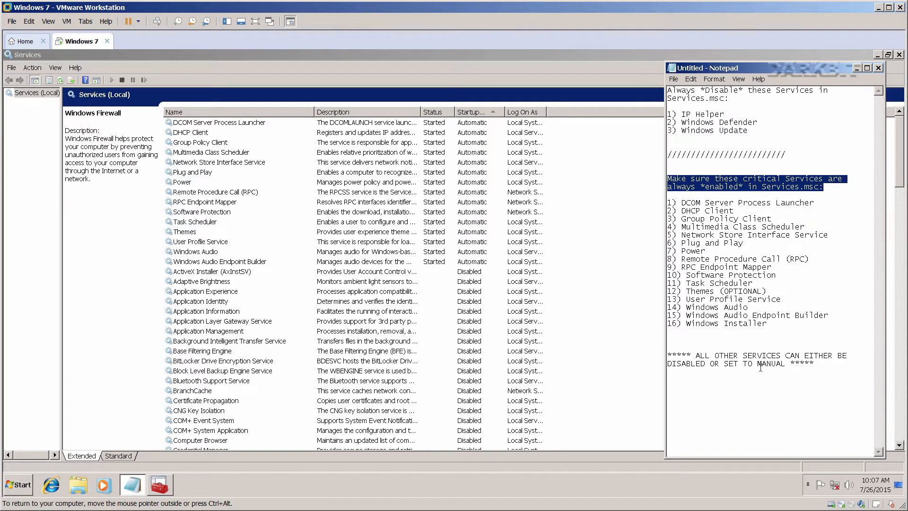
{"action": "left_click_drag", "start_coordinate": [830, 370], "coordinate": [670, 350]}
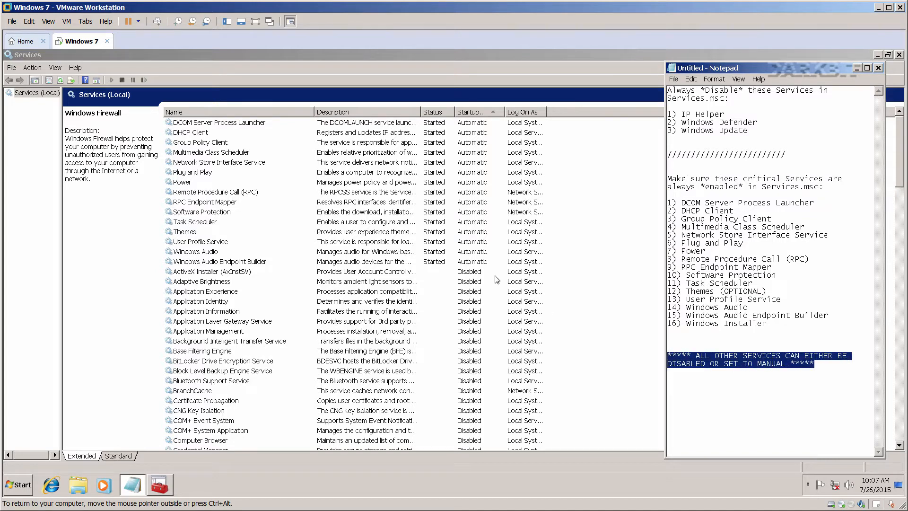
Check startup types for Software Protection, Windows Audio Endpoint Builder and Power in Services.
{"action": "left_click", "coordinate": [249, 212]}
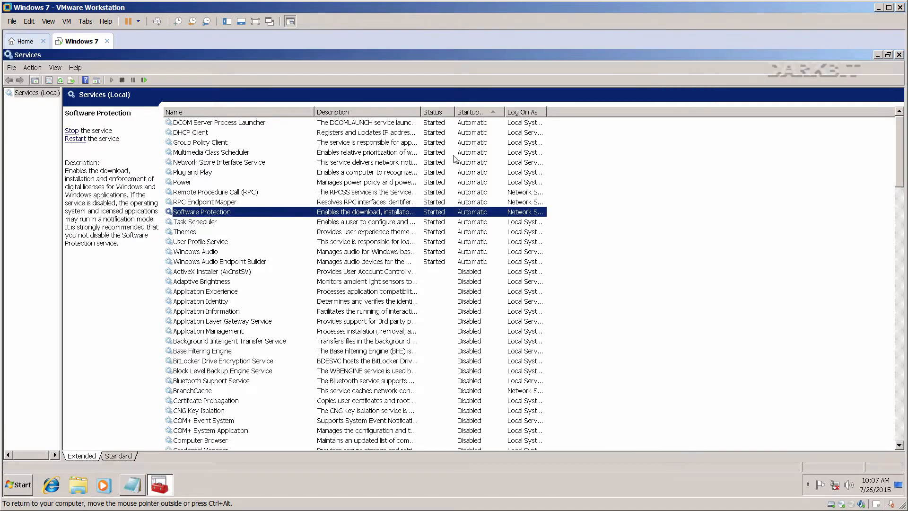
{"action": "left_click", "coordinate": [472, 262]}
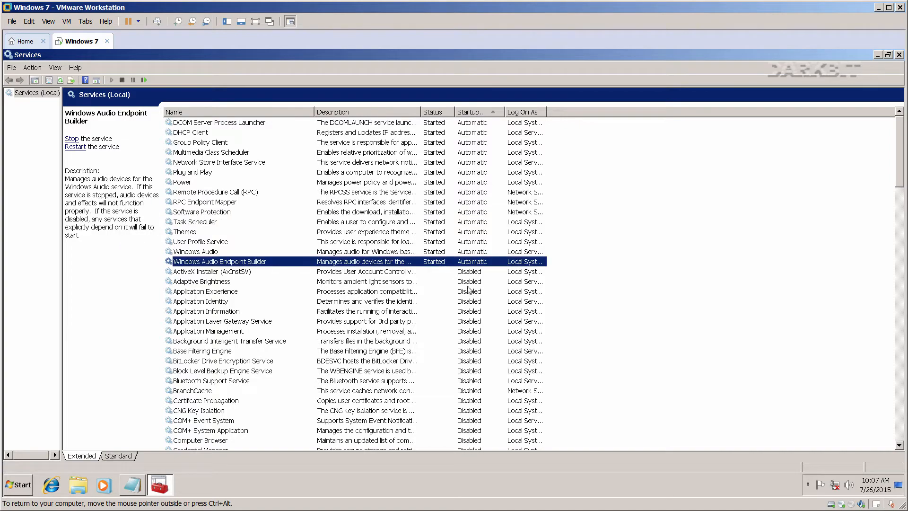
{"action": "scroll", "coordinate": [468, 290], "scroll_direction": "down", "scroll_amount": 4}
{"action": "scroll", "coordinate": [468, 291], "scroll_direction": "down", "scroll_amount": 7}
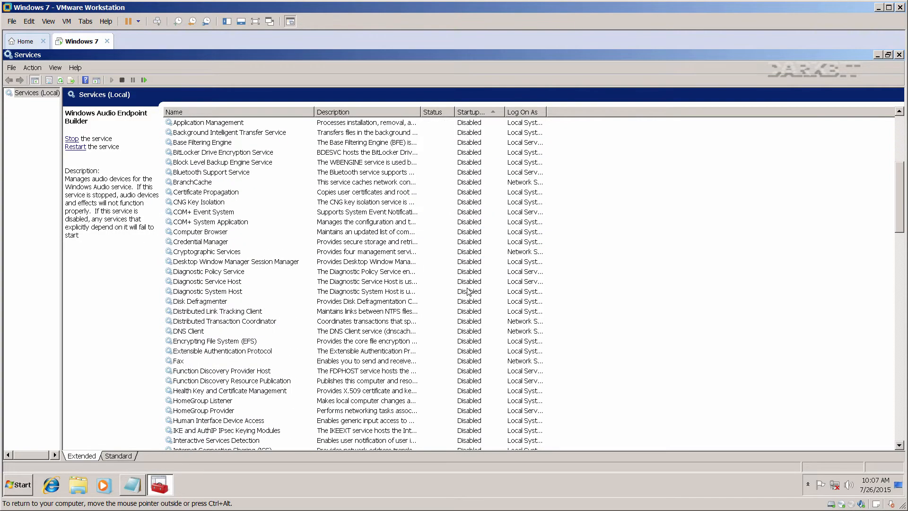
{"action": "scroll", "coordinate": [468, 290], "scroll_direction": "down", "scroll_amount": 7}
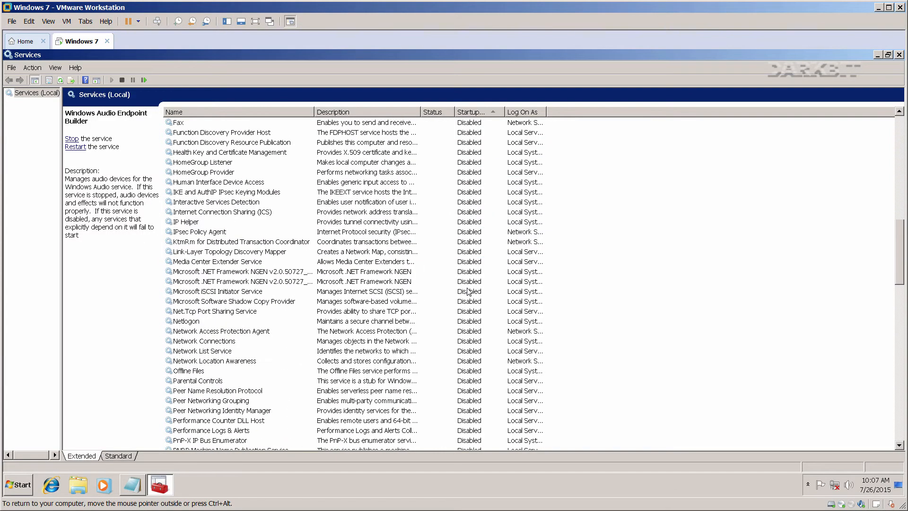
{"action": "scroll", "coordinate": [468, 291], "scroll_direction": "up", "scroll_amount": 4}
{"action": "scroll", "coordinate": [468, 291], "scroll_direction": "up", "scroll_amount": 14}
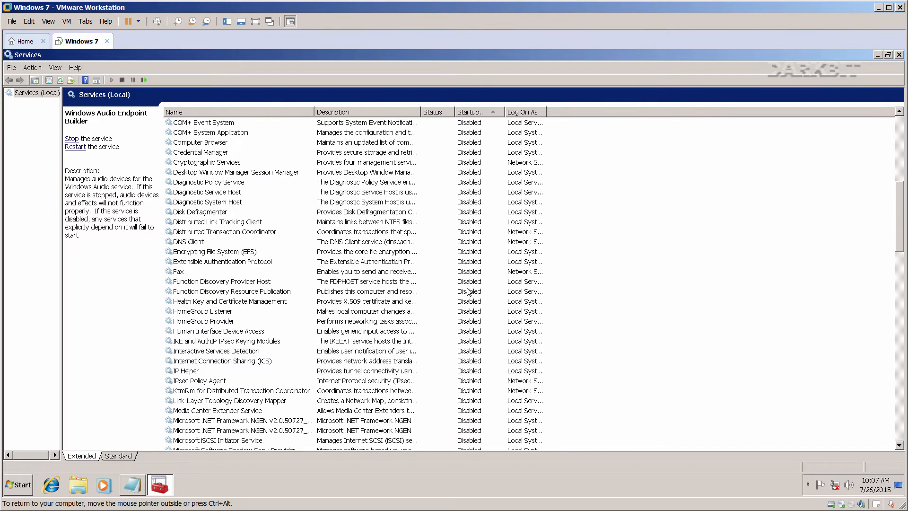
{"action": "left_click", "coordinate": [362, 184]}
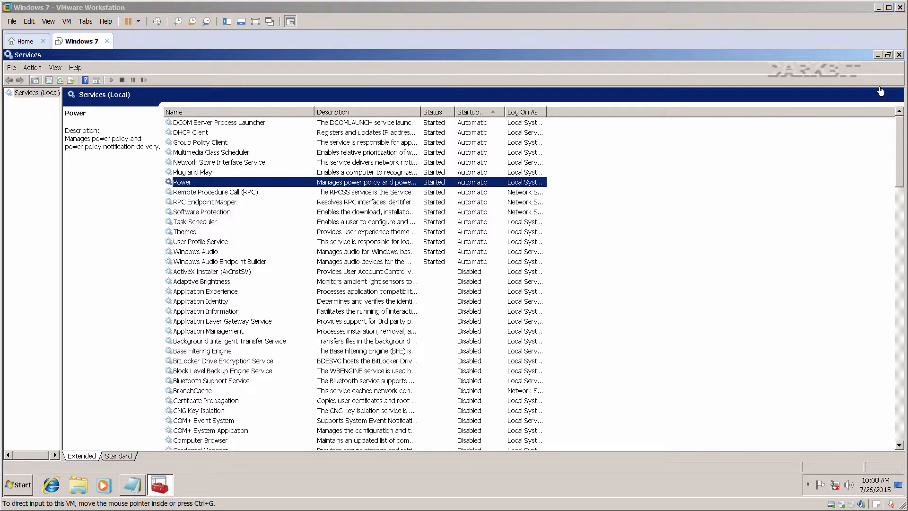
Close the Services console and close the notes without saving.
{"action": "left_click", "coordinate": [899, 55]}
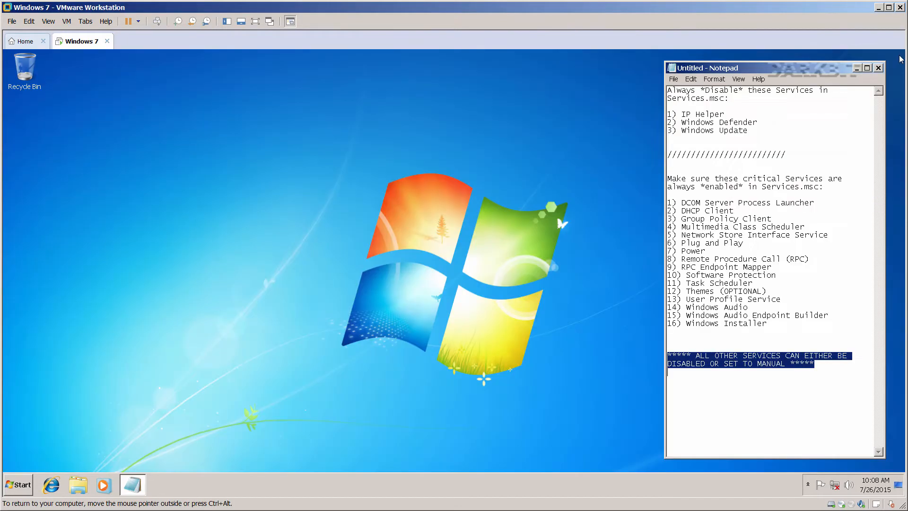
{"action": "left_click", "coordinate": [878, 68]}
{"action": "left_click", "coordinate": [493, 272]}
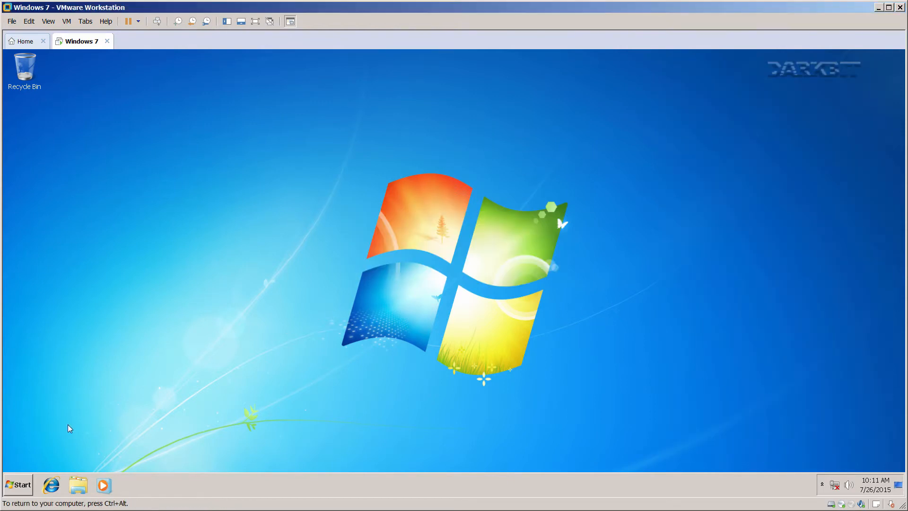
Run gpedit.msc from the Run dialog to launch the Local Group Policy Editor.
{"action": "left_click", "coordinate": [23, 488]}
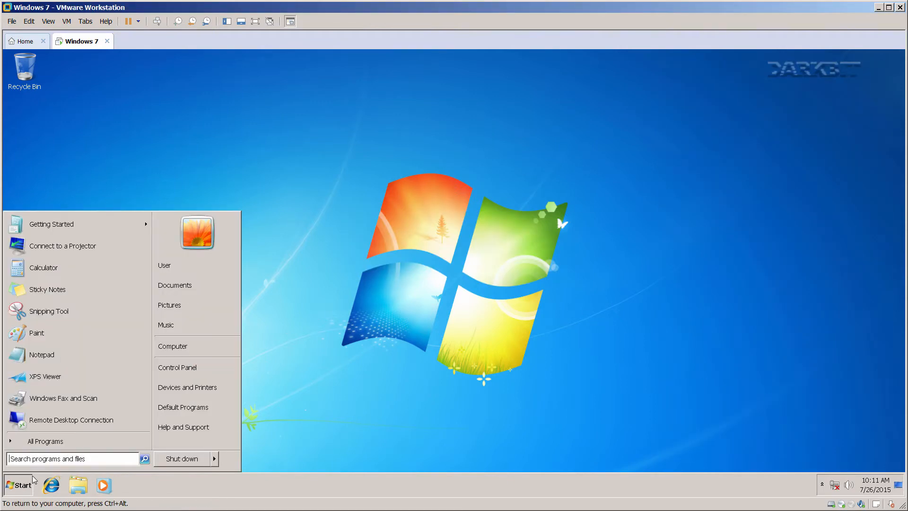
{"action": "type", "text": "run"}
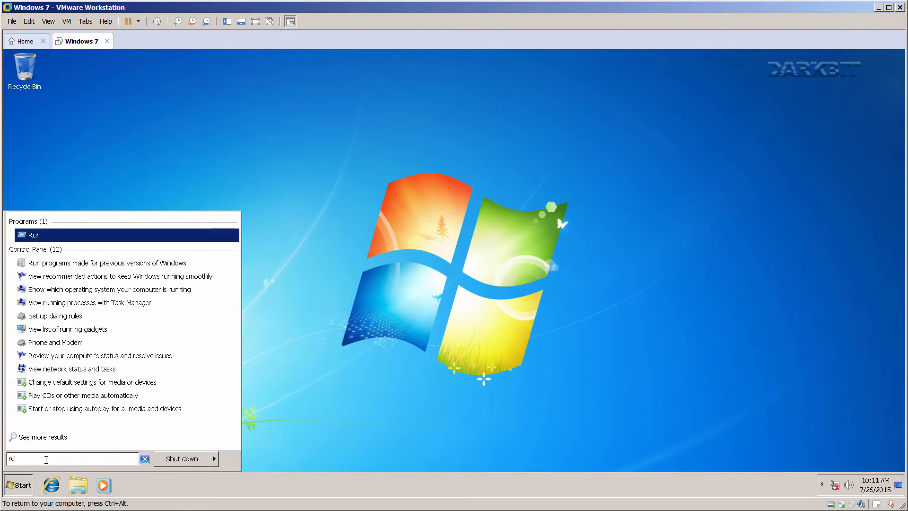
{"action": "left_click", "coordinate": [30, 236]}
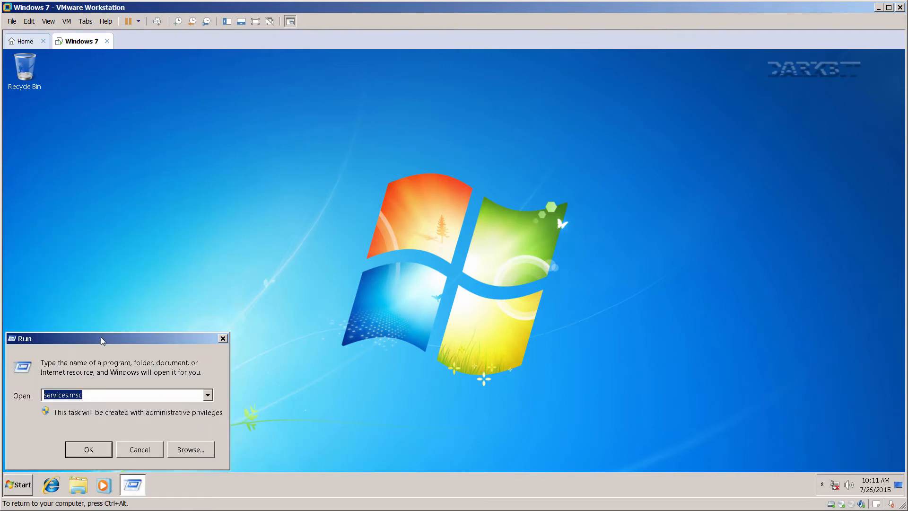
{"action": "left_click_drag", "start_coordinate": [104, 337], "coordinate": [321, 286]}
{"action": "type", "text": "gpedit"}
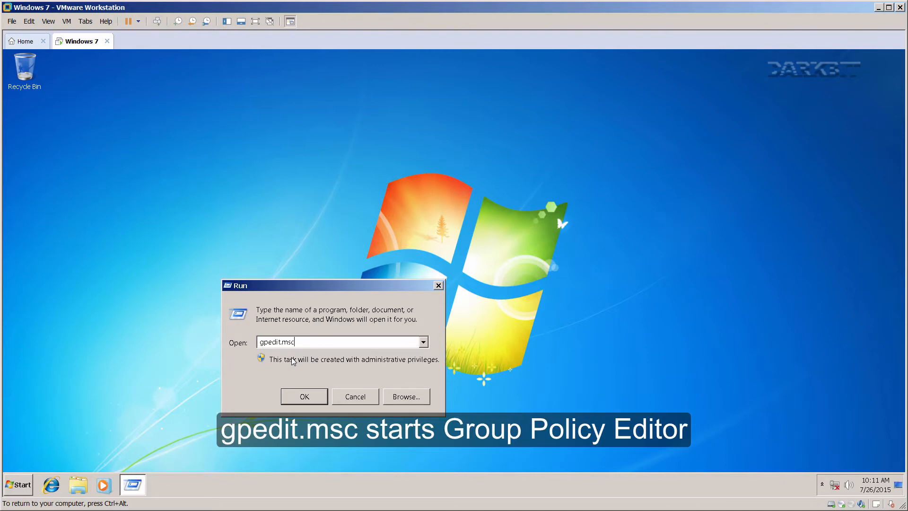
{"action": "left_click", "coordinate": [304, 396]}
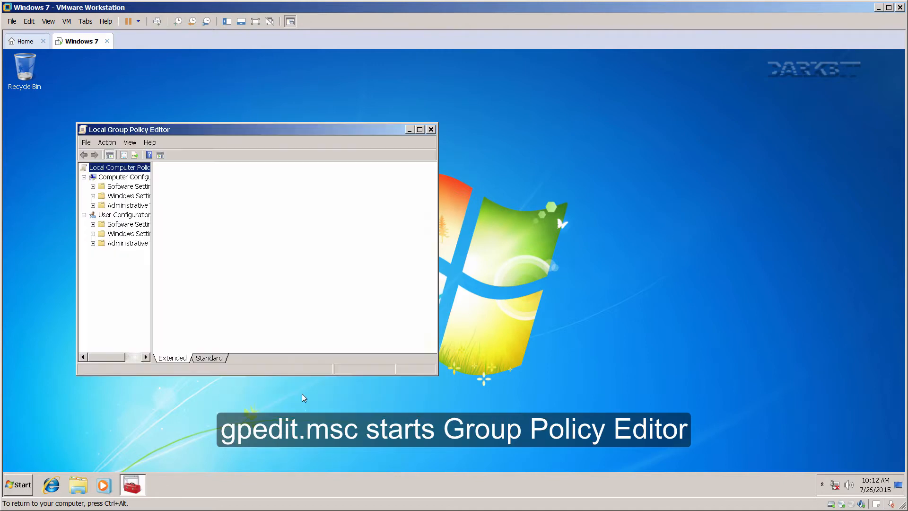
Maximize the Group Policy Editor and list Administrative Templates > All Settings, jumping to policies starting with T.
{"action": "double_click", "coordinate": [281, 130]}
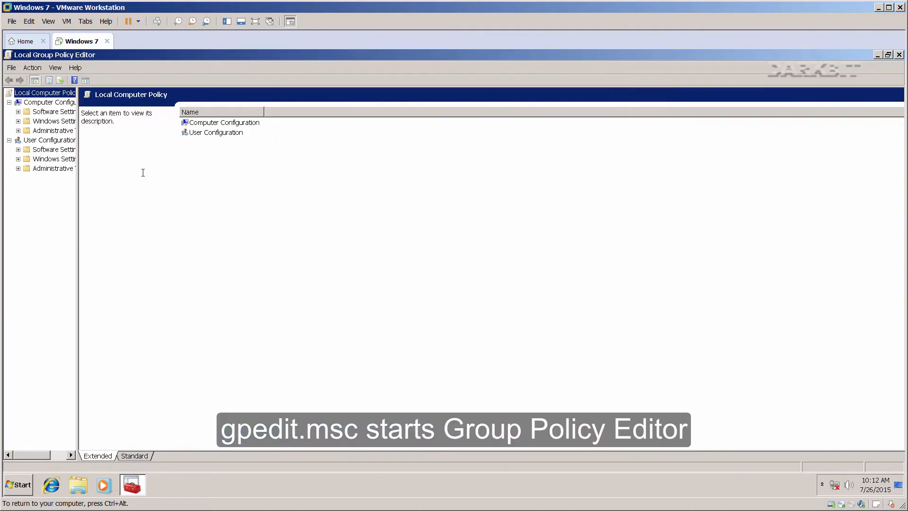
{"action": "left_click_drag", "start_coordinate": [79, 232], "coordinate": [172, 232]}
{"action": "left_click", "coordinate": [45, 103]}
{"action": "left_click", "coordinate": [40, 131]}
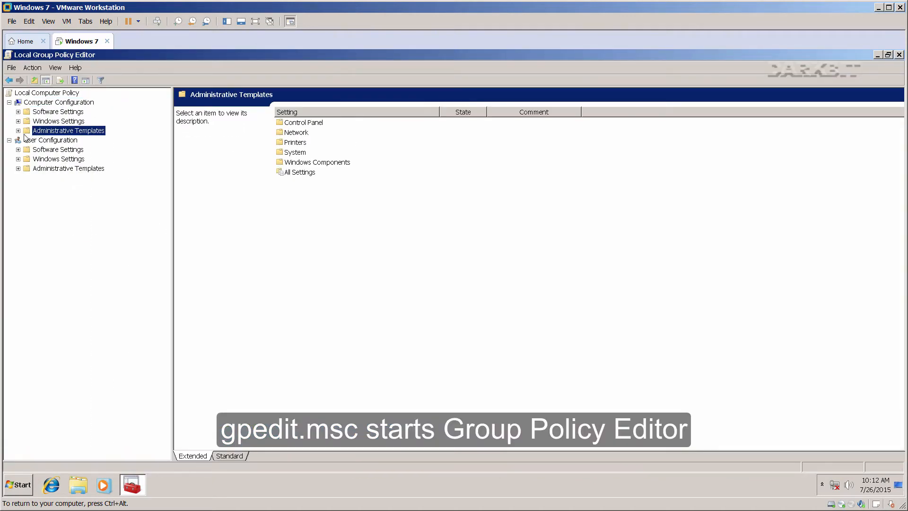
{"action": "left_click", "coordinate": [18, 131]}
{"action": "left_click", "coordinate": [56, 188]}
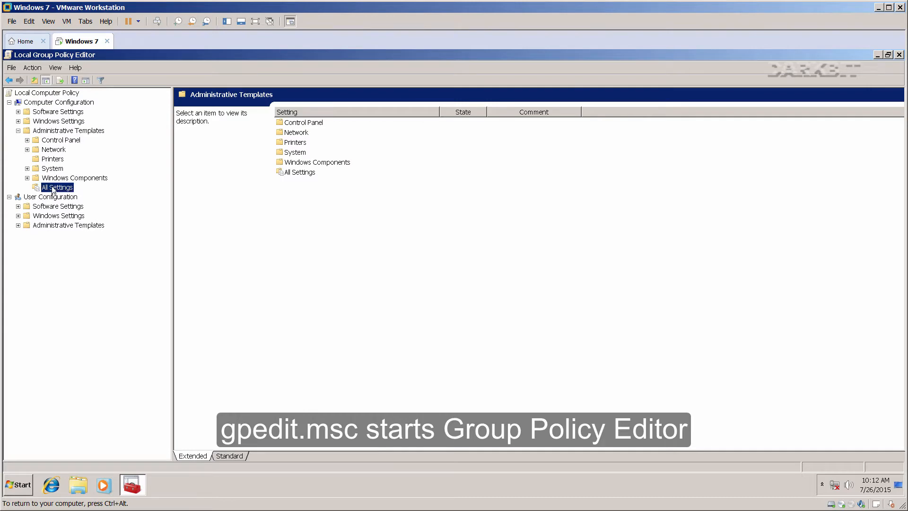
{"action": "left_click", "coordinate": [320, 271]}
{"action": "key", "text": "t"}
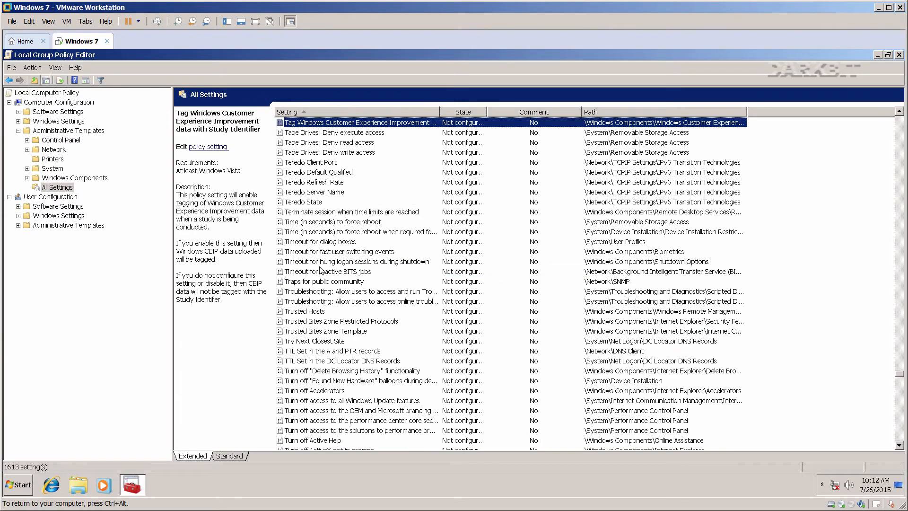
{"action": "scroll", "coordinate": [315, 319], "scroll_direction": "down", "scroll_amount": 3}
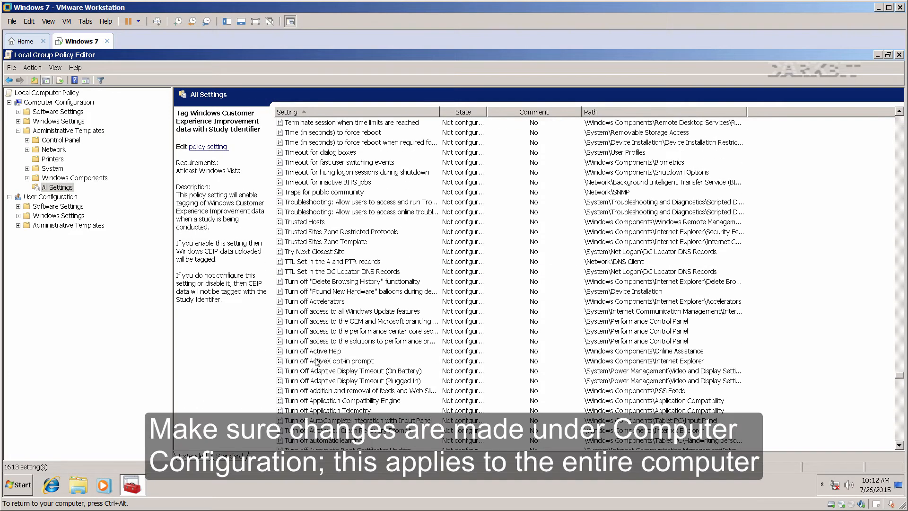
{"action": "scroll", "coordinate": [313, 395], "scroll_direction": "down", "scroll_amount": 3}
Enable the Turn off Autoplay policy for All drives.
{"action": "left_click", "coordinate": [314, 391]}
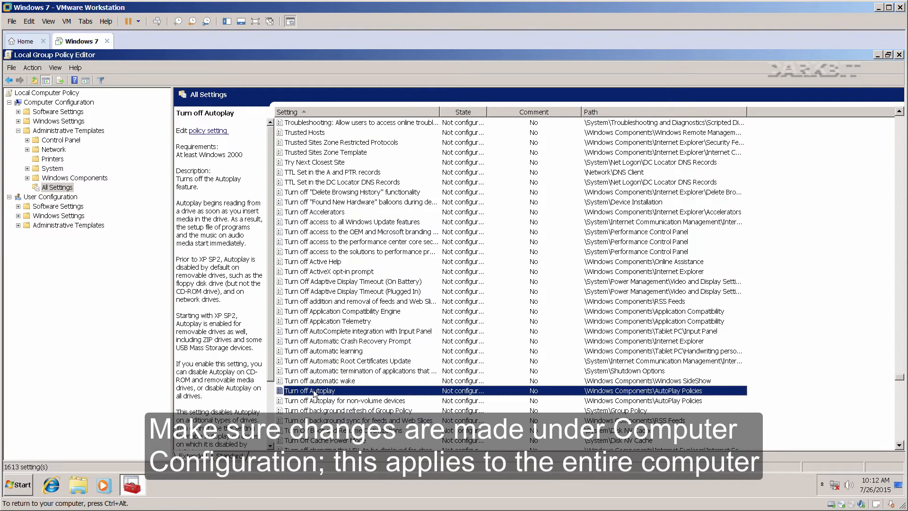
{"action": "double_click", "coordinate": [315, 391]}
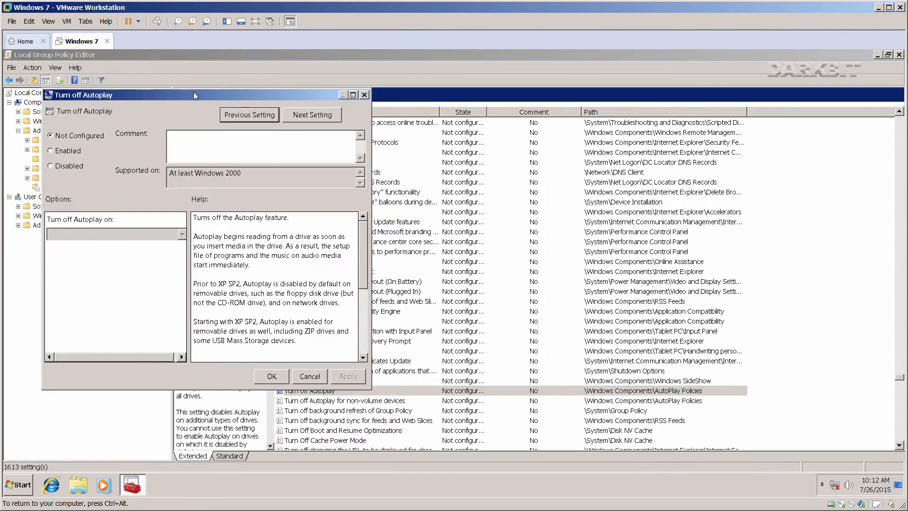
{"action": "left_click_drag", "start_coordinate": [196, 96], "coordinate": [548, 119]}
{"action": "left_click", "coordinate": [403, 174]}
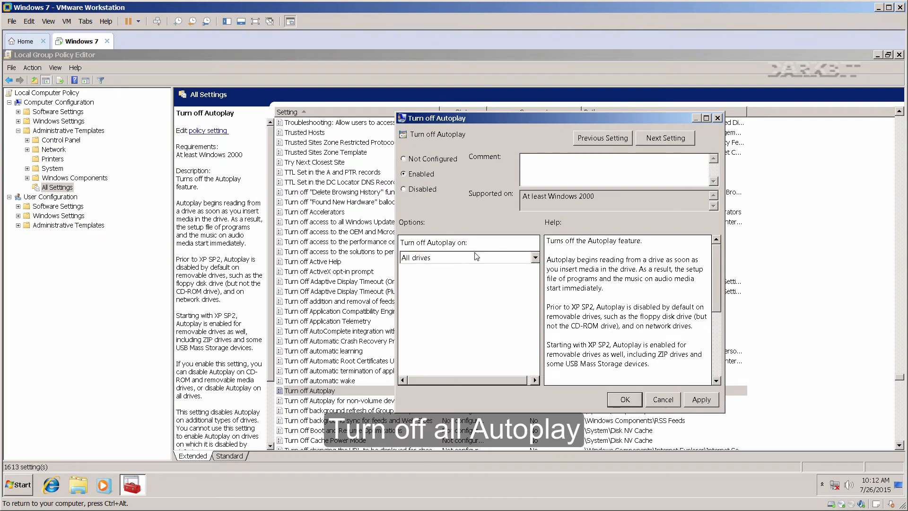
{"action": "left_click", "coordinate": [497, 259]}
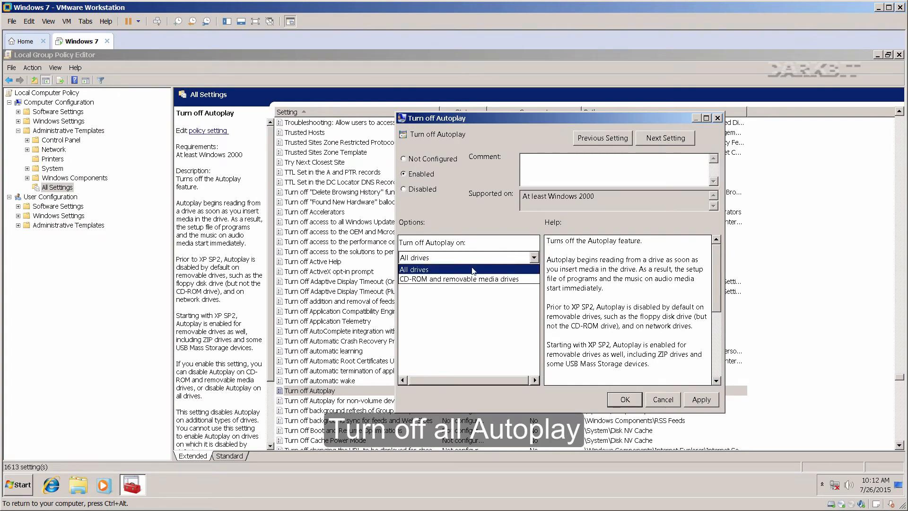
{"action": "left_click", "coordinate": [474, 270]}
{"action": "left_click", "coordinate": [693, 400]}
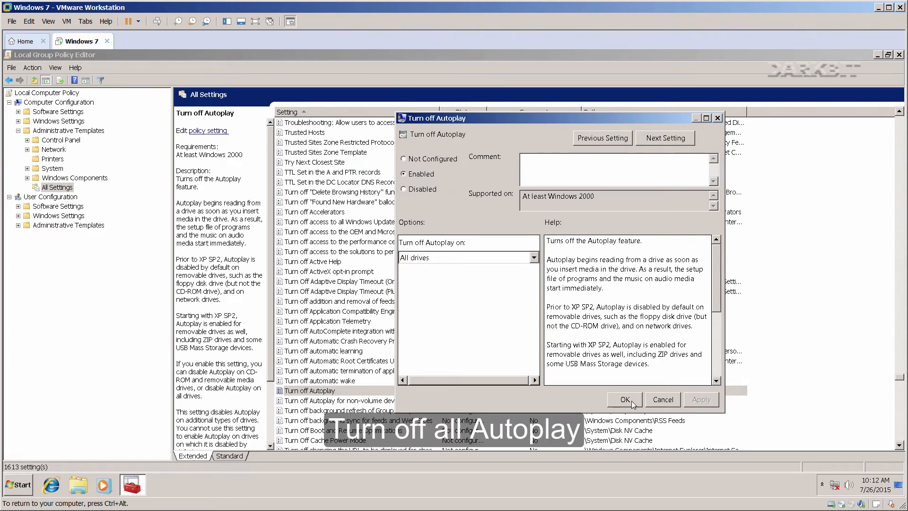
{"action": "left_click", "coordinate": [630, 400]}
Enable the Turn off Autoplay for non-volume devices policy.
{"action": "double_click", "coordinate": [353, 400]}
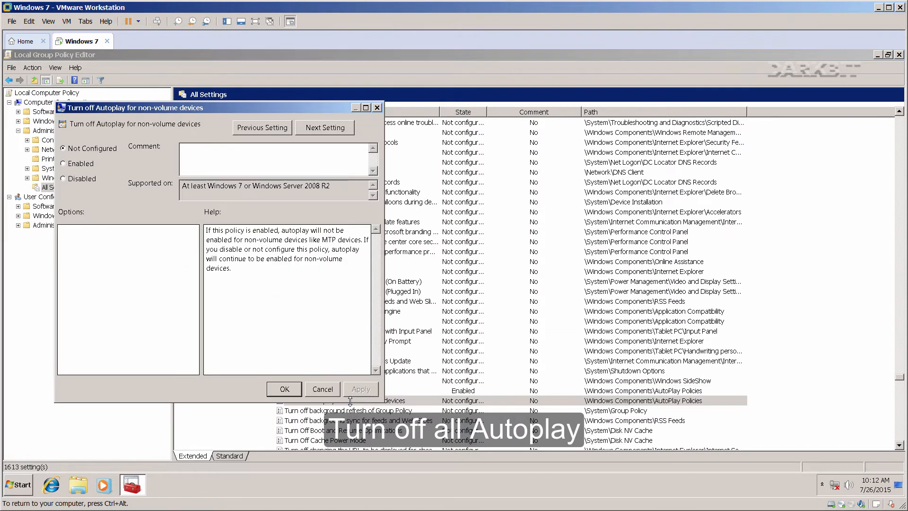
{"action": "left_click_drag", "start_coordinate": [218, 108], "coordinate": [601, 135]}
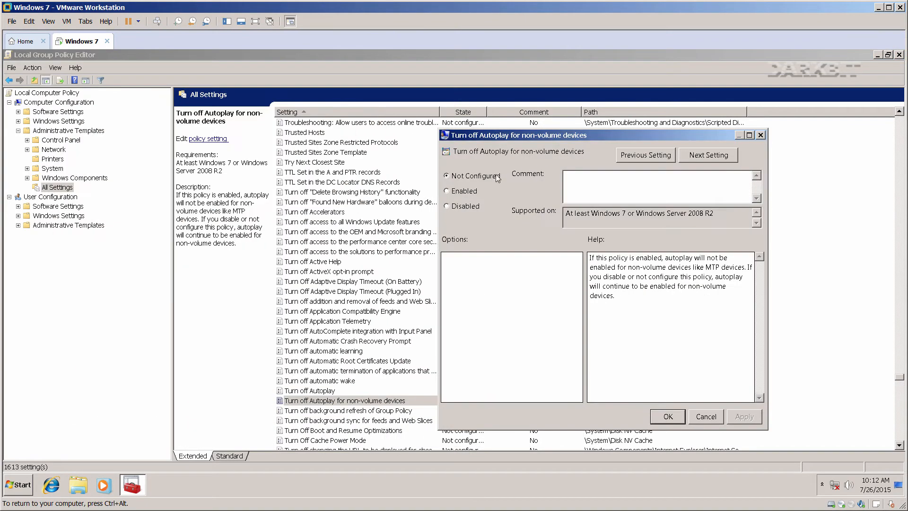
{"action": "left_click", "coordinate": [447, 191]}
{"action": "left_click", "coordinate": [669, 417]}
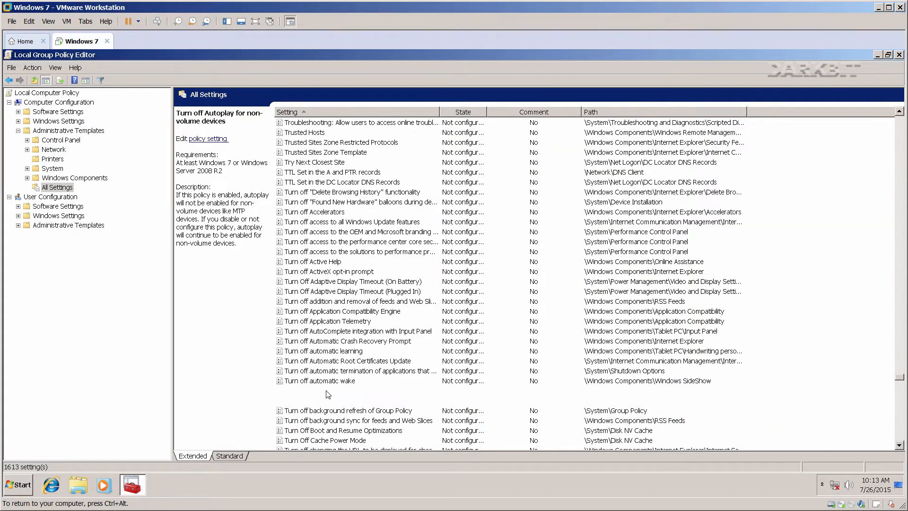
Verify Turn off Autoplay is enabled, then list System > Internet Communication Management > Internet Communication settings.
{"action": "left_click", "coordinate": [326, 391]}
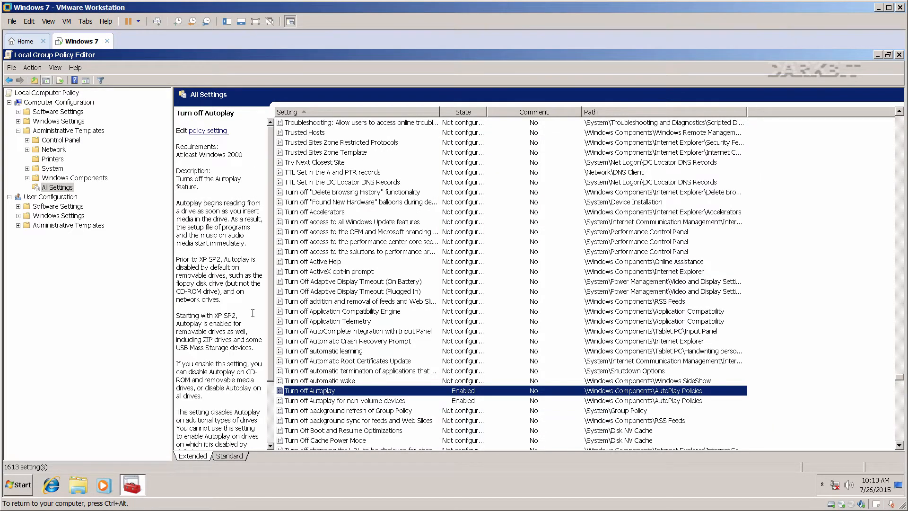
{"action": "left_click", "coordinate": [27, 169]}
{"action": "left_click", "coordinate": [62, 253]}
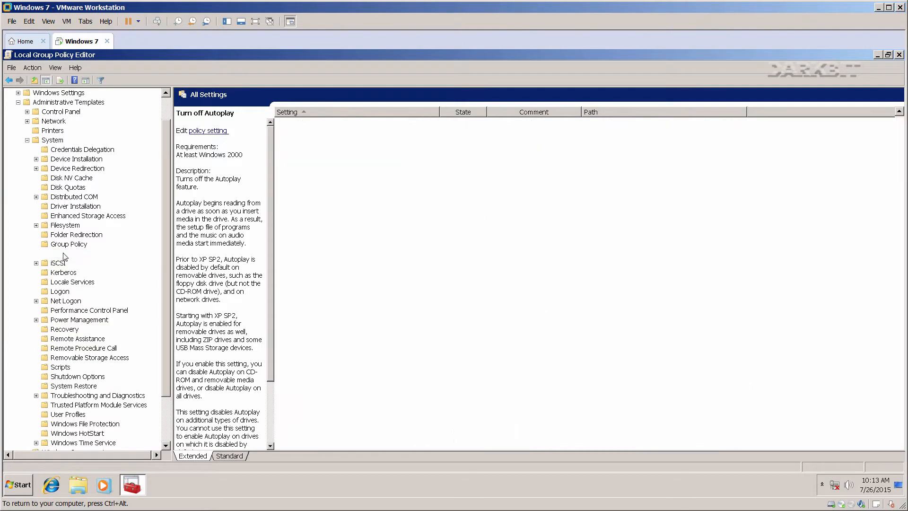
{"action": "left_click", "coordinate": [36, 254]}
{"action": "left_click", "coordinate": [68, 267]}
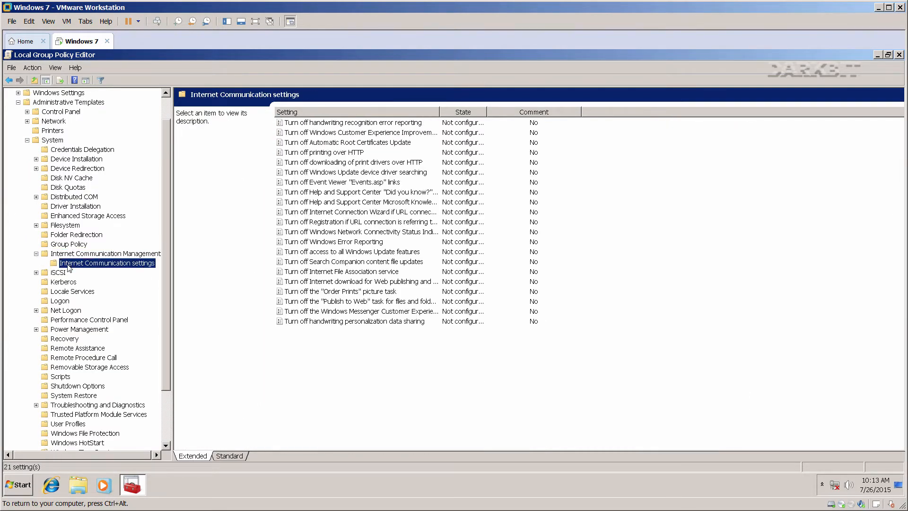
Enable the policy turning off access to all Windows Update features.
{"action": "double_click", "coordinate": [347, 255]}
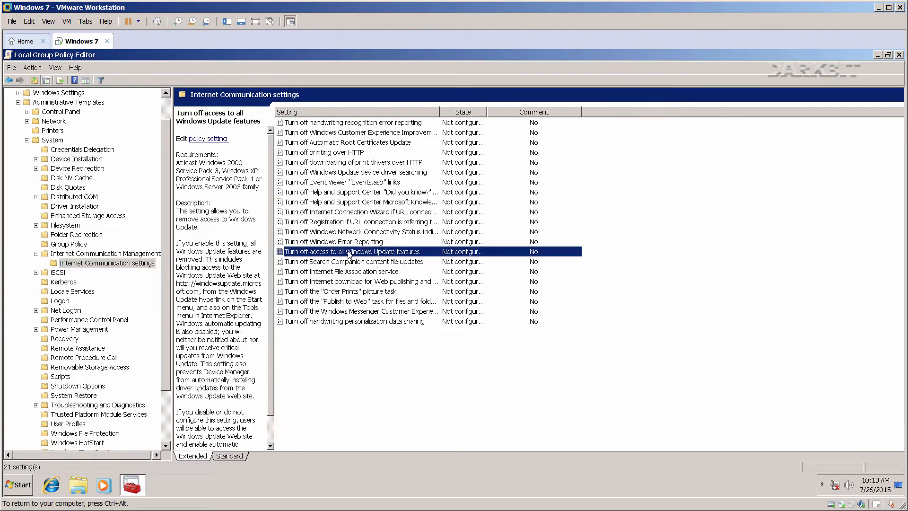
{"action": "left_click_drag", "start_coordinate": [220, 121], "coordinate": [704, 133]}
{"action": "left_click", "coordinate": [589, 190]}
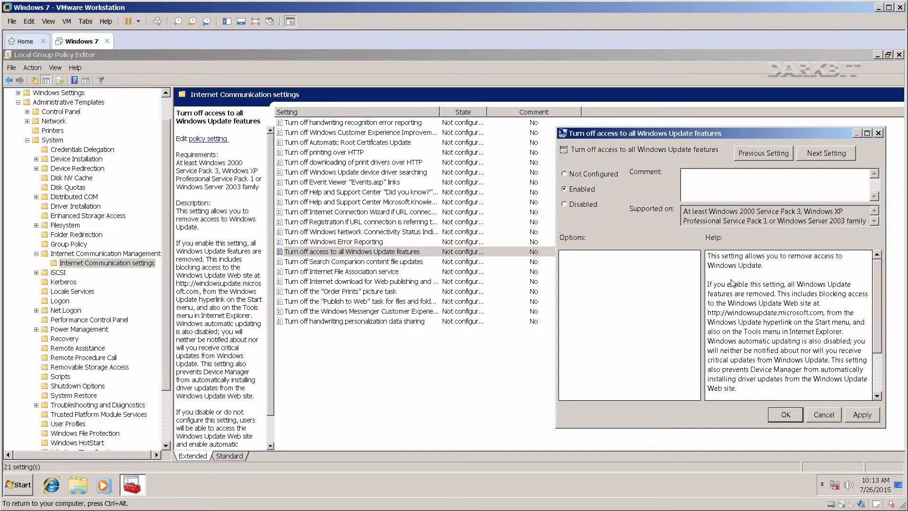
{"action": "left_click", "coordinate": [861, 414]}
{"action": "left_click", "coordinate": [787, 414]}
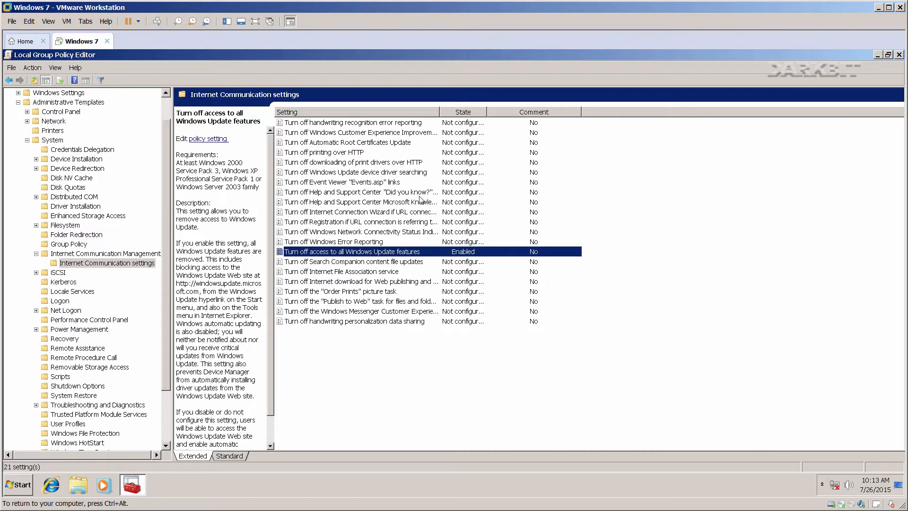
Enable Turn off Automatic Root Certificates Update and Turn off downloading of print drivers over HTTP.
{"action": "double_click", "coordinate": [354, 143]}
{"action": "left_click_drag", "start_coordinate": [277, 137], "coordinate": [780, 137]}
{"action": "left_click", "coordinate": [608, 190]}
{"action": "left_click", "coordinate": [878, 413]}
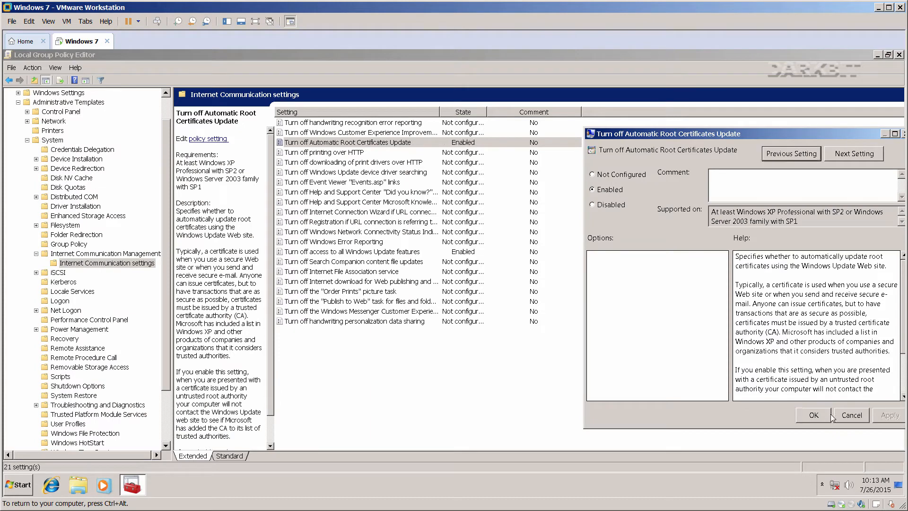
{"action": "left_click", "coordinate": [814, 415]}
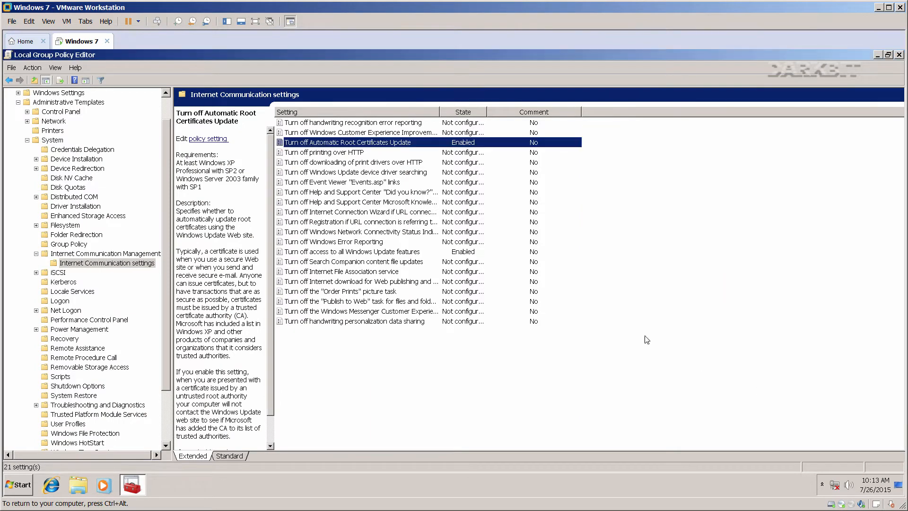
{"action": "double_click", "coordinate": [342, 162]}
{"action": "left_click_drag", "start_coordinate": [191, 67], "coordinate": [744, 128]}
{"action": "left_click", "coordinate": [591, 186]}
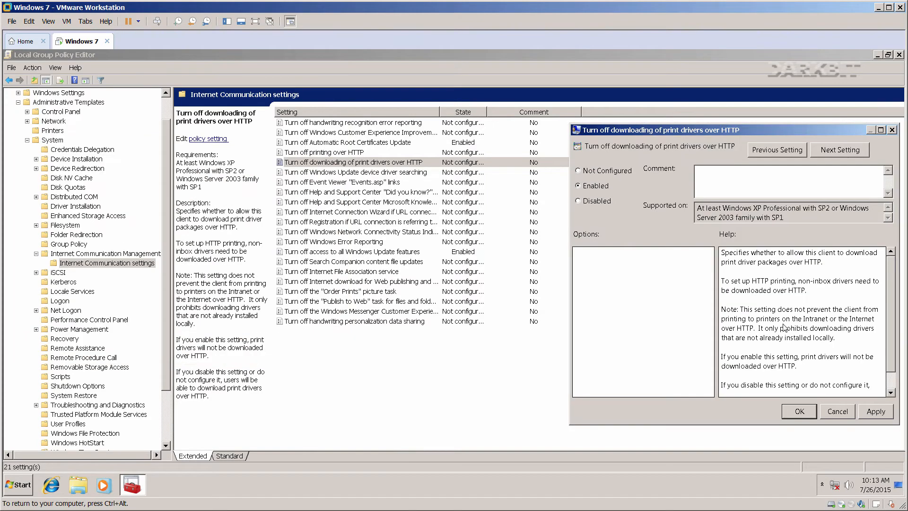
{"action": "left_click", "coordinate": [871, 413]}
{"action": "left_click", "coordinate": [799, 411]}
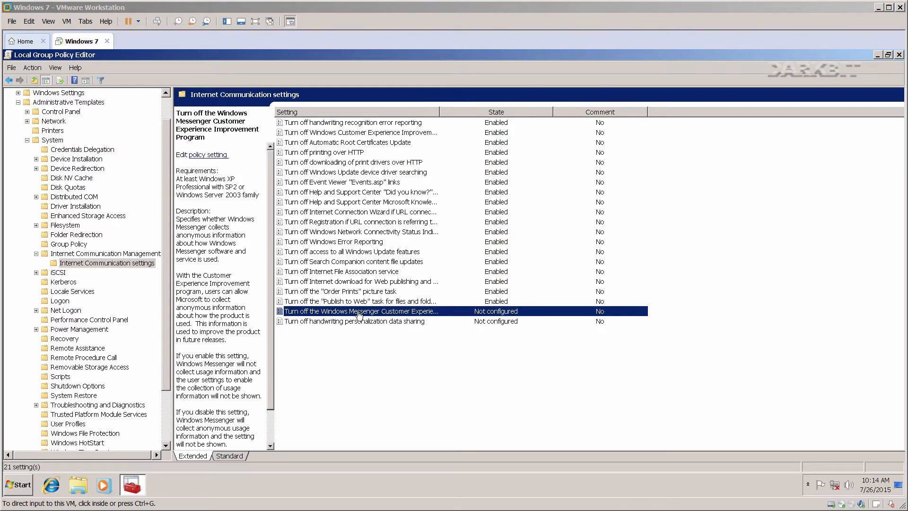
Enable the Windows Messenger Customer Experience and handwriting personalization data sharing policies.
{"action": "double_click", "coordinate": [354, 312]}
{"action": "left_click", "coordinate": [80, 175]}
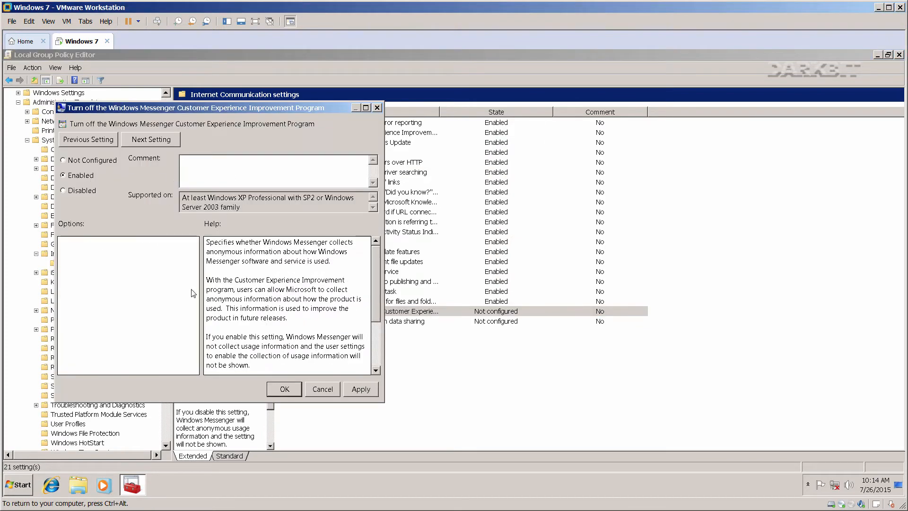
{"action": "left_click", "coordinate": [283, 389]}
{"action": "double_click", "coordinate": [327, 321]}
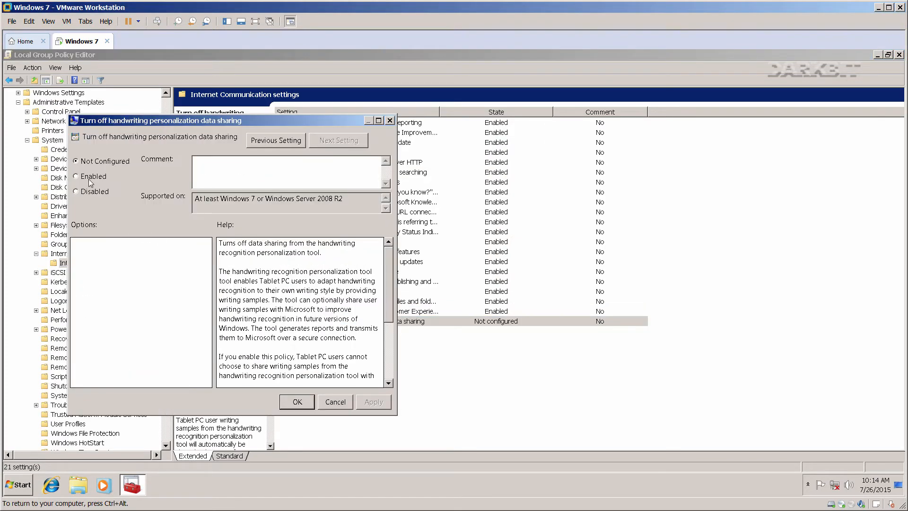
{"action": "left_click", "coordinate": [89, 176]}
{"action": "left_click", "coordinate": [296, 401]}
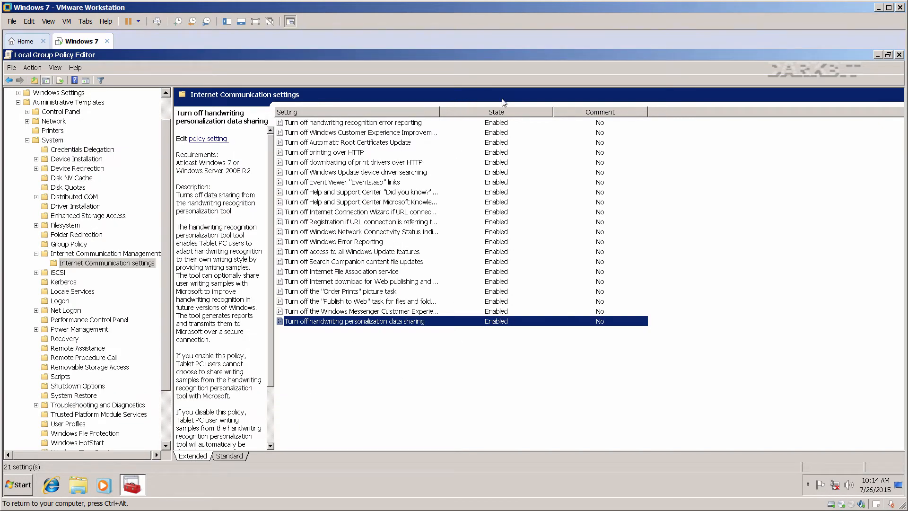
{"action": "key", "text": "ctrl+alt"}
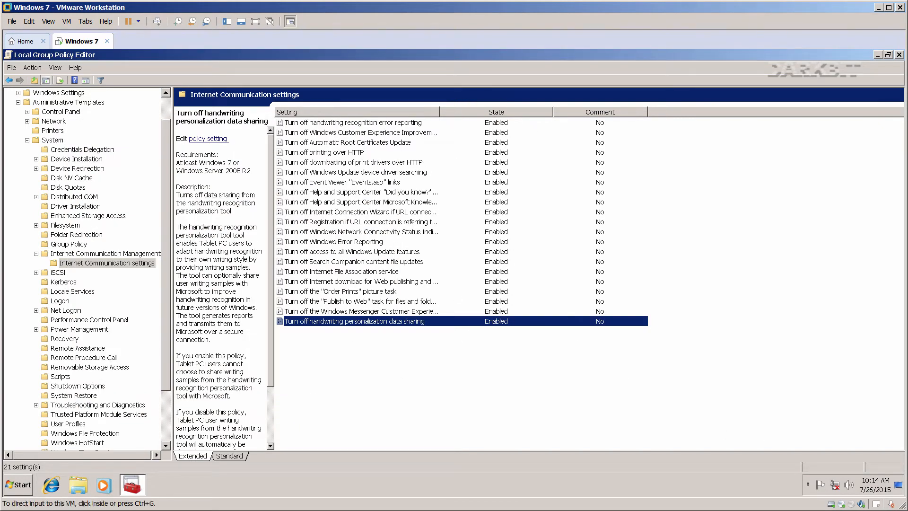
{"action": "left_click", "coordinate": [386, 327]}
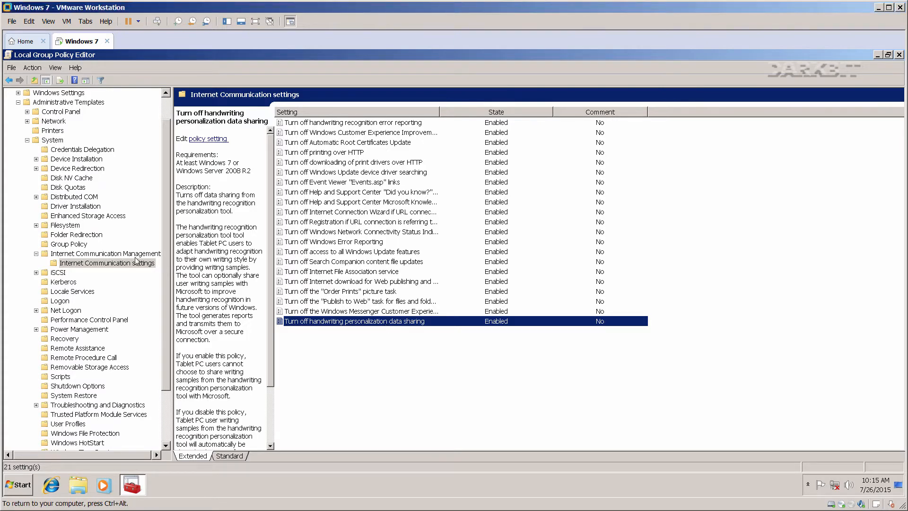
{"action": "scroll", "coordinate": [169, 256], "scroll_direction": "up", "scroll_amount": 1}
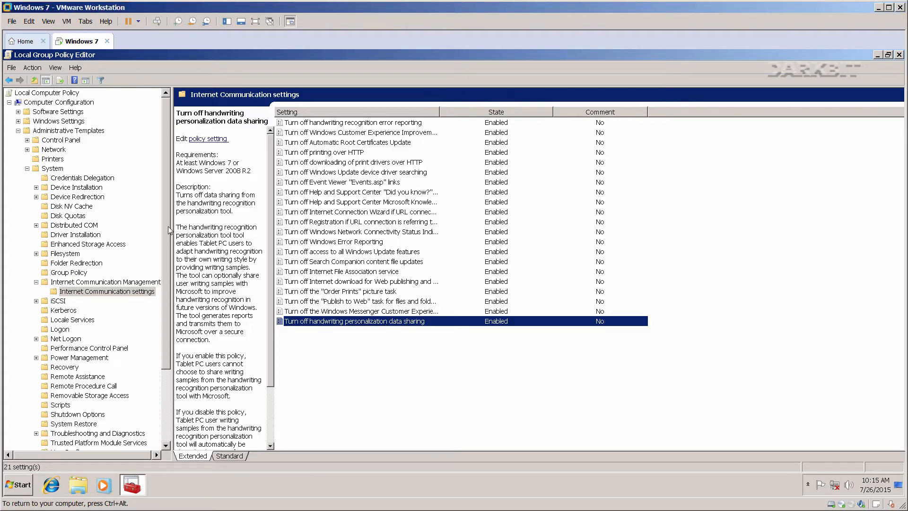
Collapse Administrative Templates and list Windows Settings > Security Settings > Local Policies > Security Options.
{"action": "left_click", "coordinate": [27, 168]}
{"action": "left_click", "coordinate": [18, 131]}
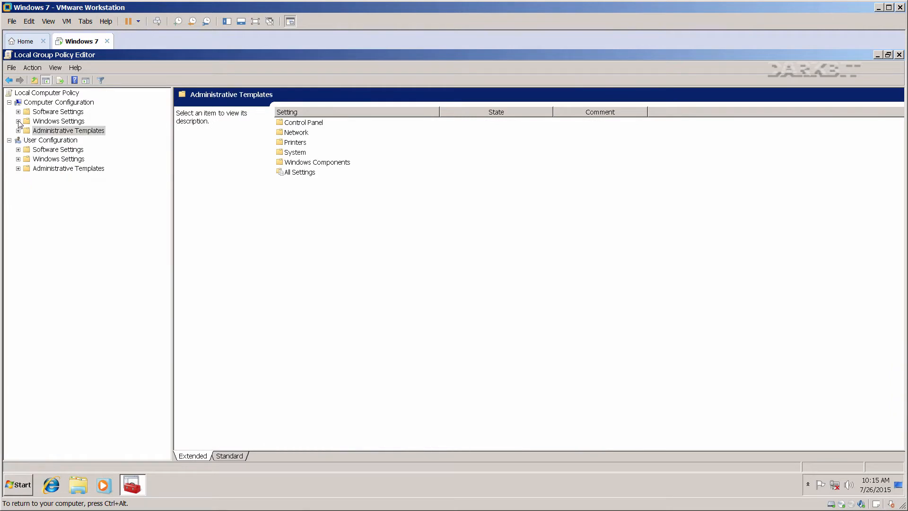
{"action": "left_click", "coordinate": [27, 104]}
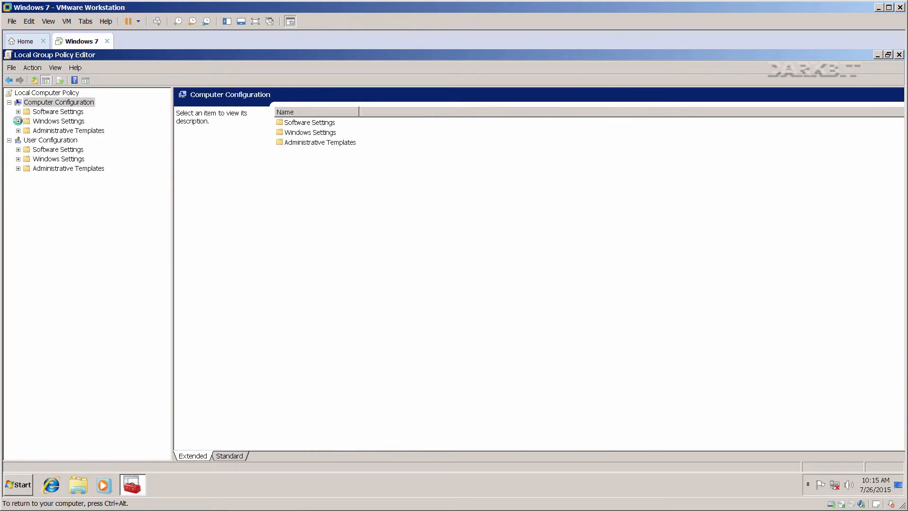
{"action": "left_click", "coordinate": [18, 121]}
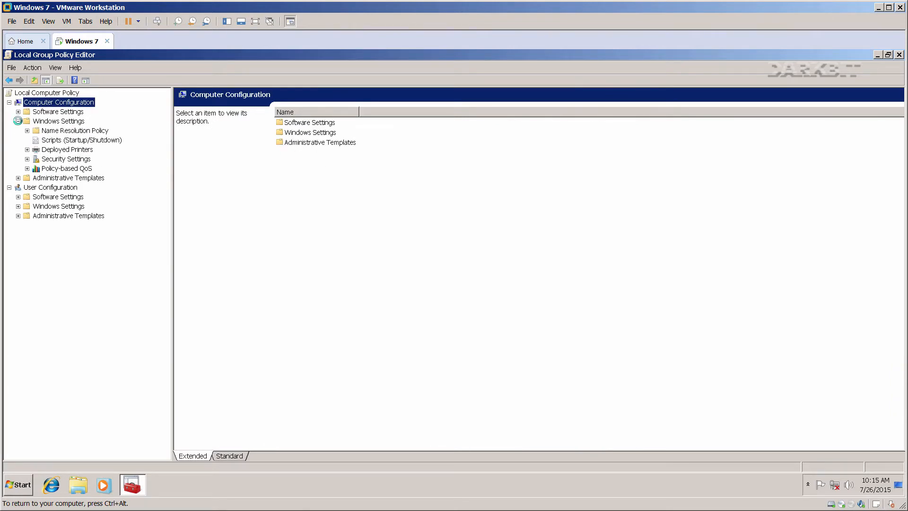
{"action": "left_click", "coordinate": [27, 158]}
{"action": "left_click", "coordinate": [36, 178]}
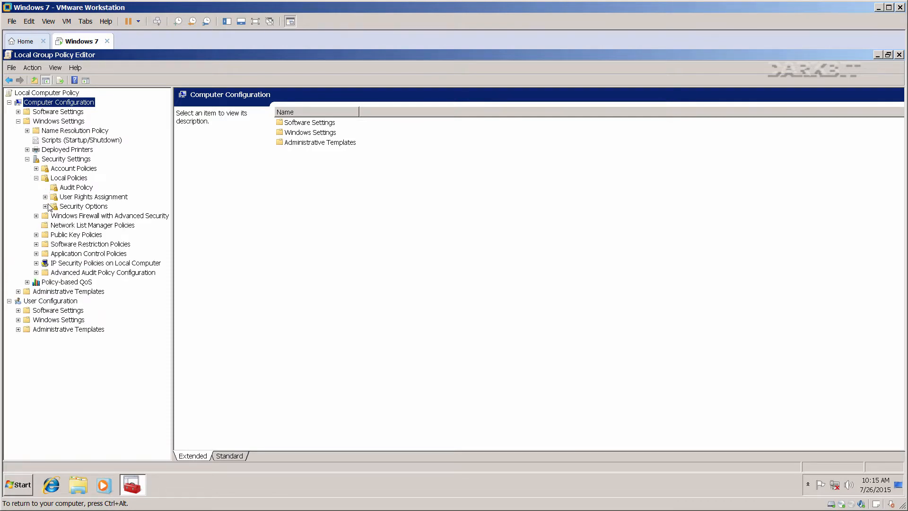
{"action": "left_click", "coordinate": [70, 207]}
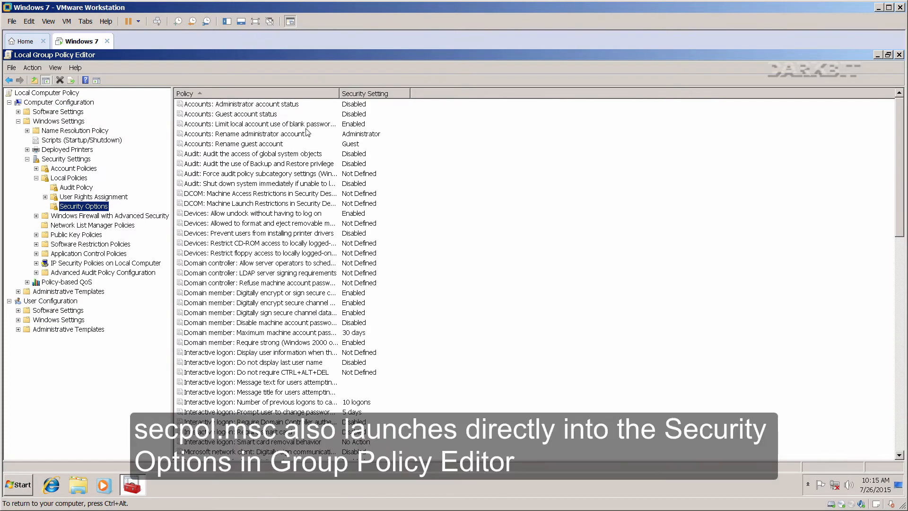
Widen the Policy and Security Setting columns and scroll to the anonymous SID/Name translation policy.
{"action": "left_click_drag", "start_coordinate": [339, 94], "coordinate": [499, 94]}
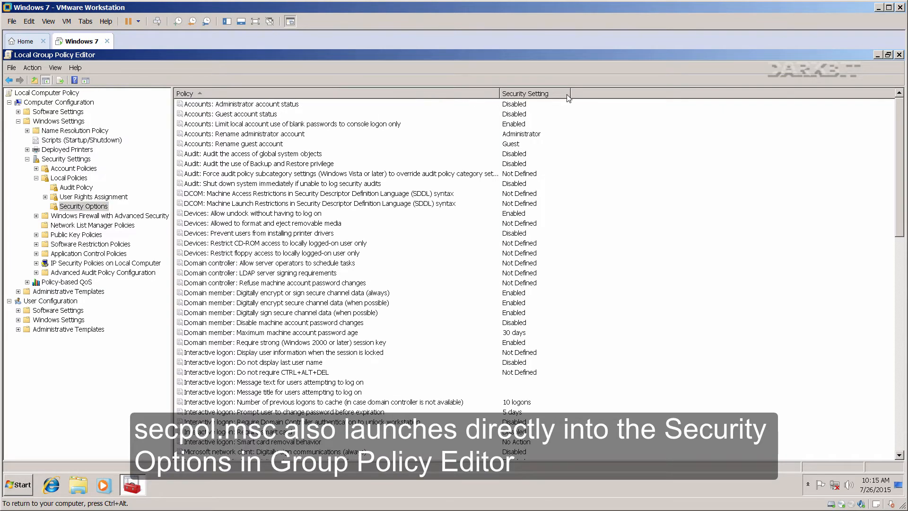
{"action": "left_click_drag", "start_coordinate": [570, 94], "coordinate": [689, 94]}
{"action": "left_click", "coordinate": [295, 302]}
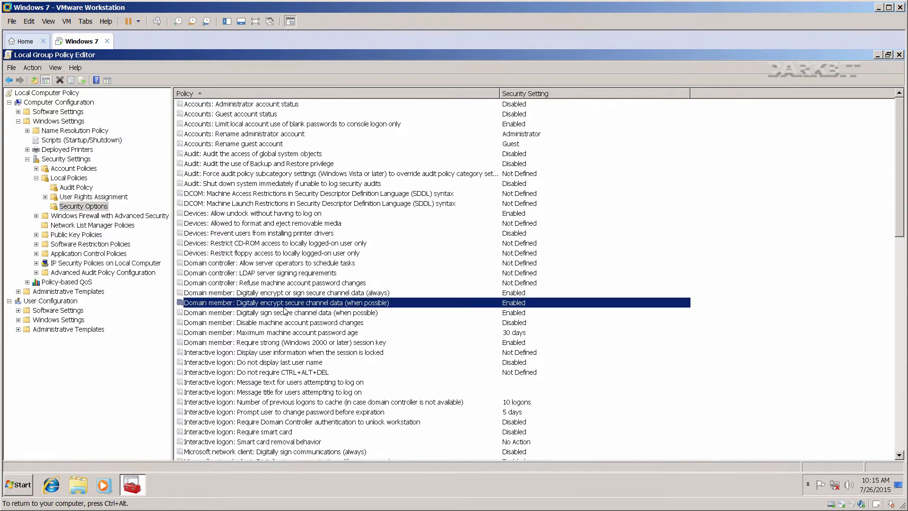
{"action": "scroll", "coordinate": [289, 315], "scroll_direction": "down", "scroll_amount": 9}
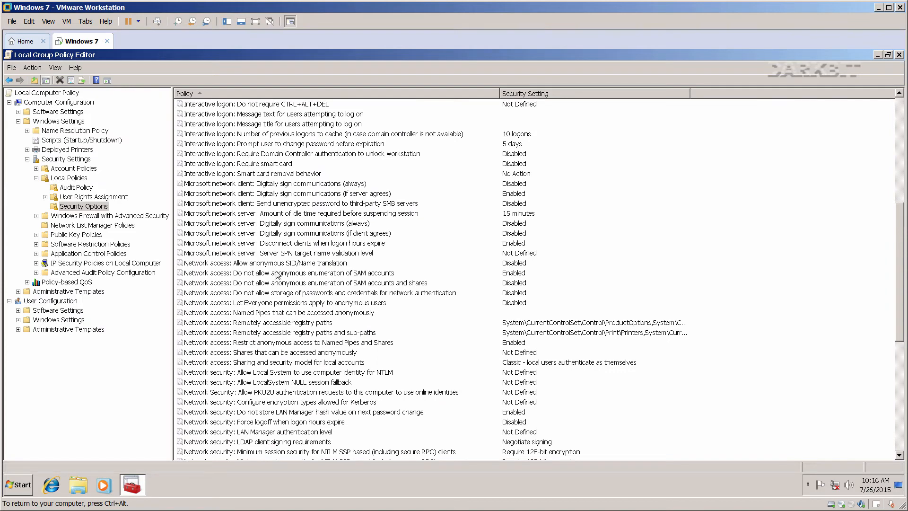
{"action": "left_click", "coordinate": [277, 265]}
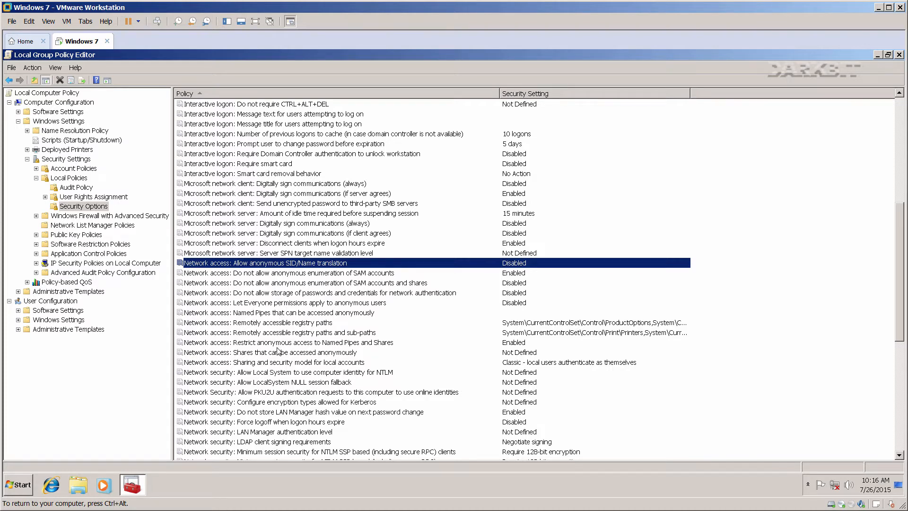
Inspect the Local System NTLM identity policy and keep Do not store LAN Manager hash Enabled.
{"action": "left_click", "coordinate": [285, 372]}
{"action": "scroll", "coordinate": [295, 384], "scroll_direction": "down", "scroll_amount": 3}
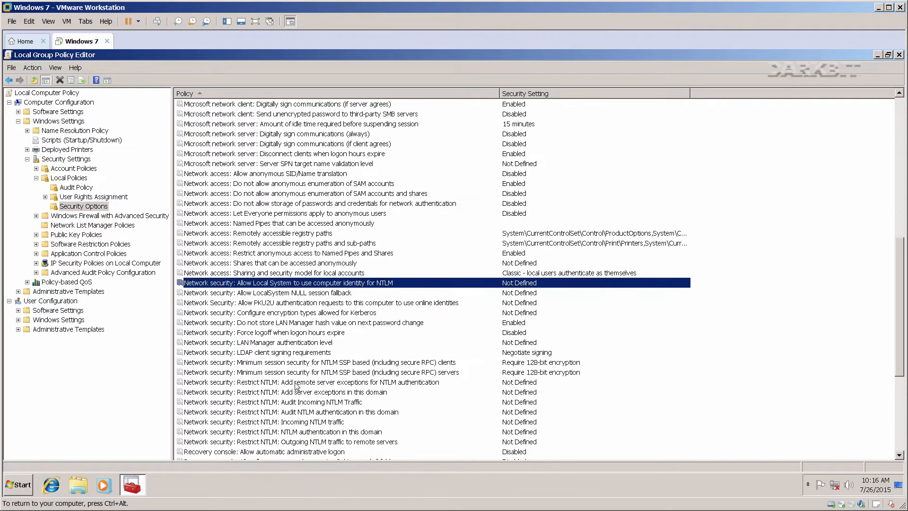
{"action": "double_click", "coordinate": [285, 283]}
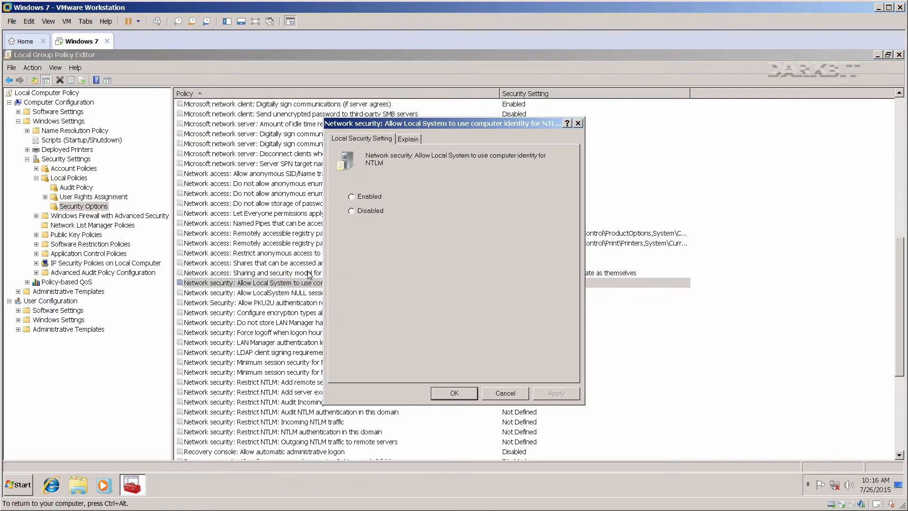
{"action": "left_click", "coordinate": [575, 122]}
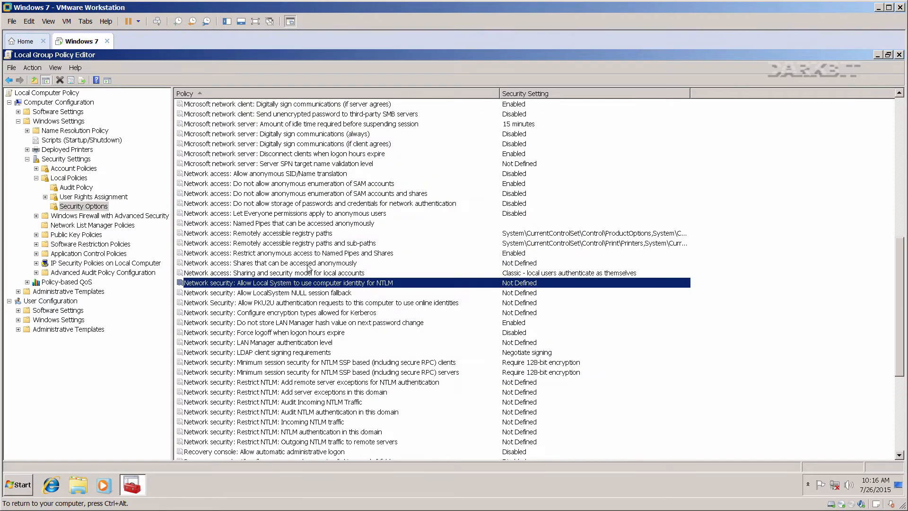
{"action": "left_click", "coordinate": [279, 324]}
{"action": "double_click", "coordinate": [279, 325]}
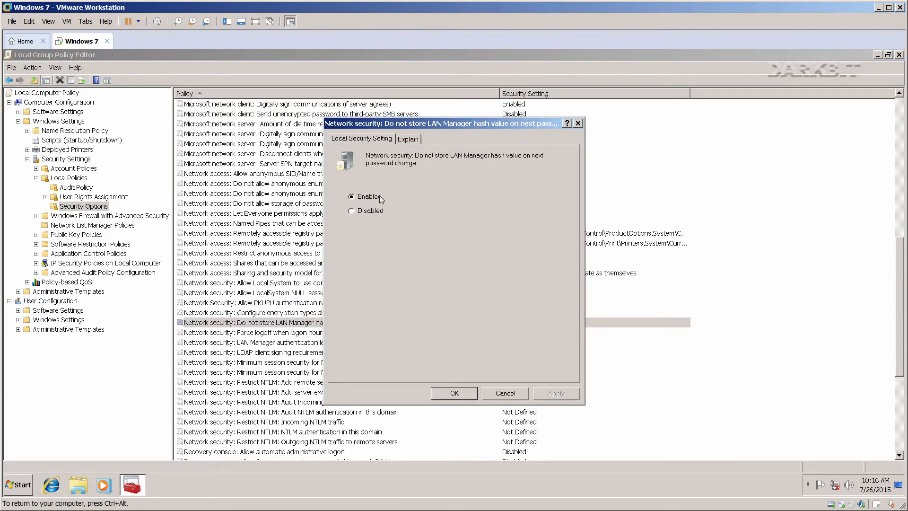
{"action": "left_click", "coordinate": [447, 394]}
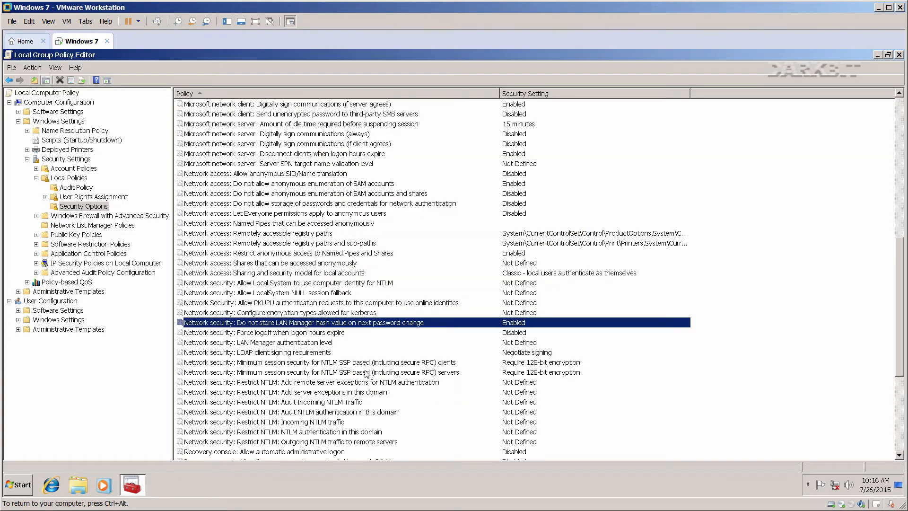
Set LAN Manager authentication level to 'Send NTLMv2 response only. Refuse LM & NTLM', accepting the warning.
{"action": "double_click", "coordinate": [263, 343]}
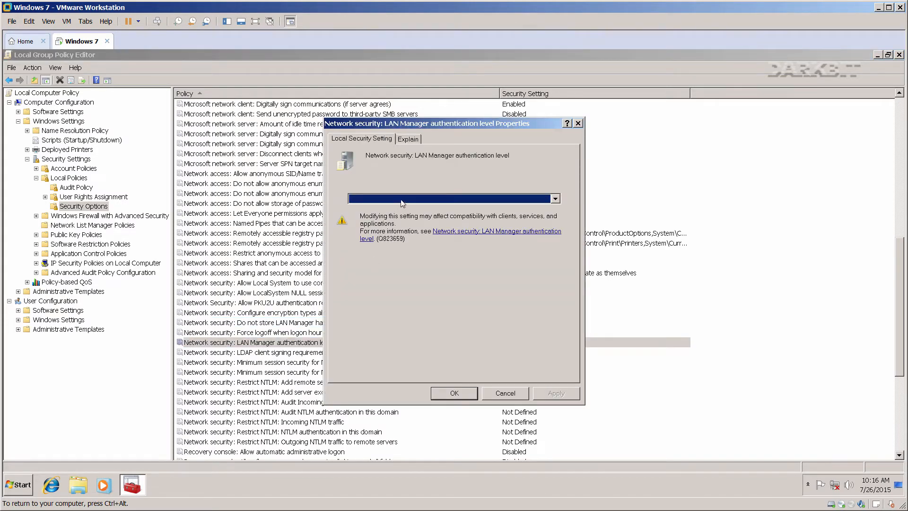
{"action": "left_click", "coordinate": [402, 203]}
{"action": "left_click", "coordinate": [416, 247]}
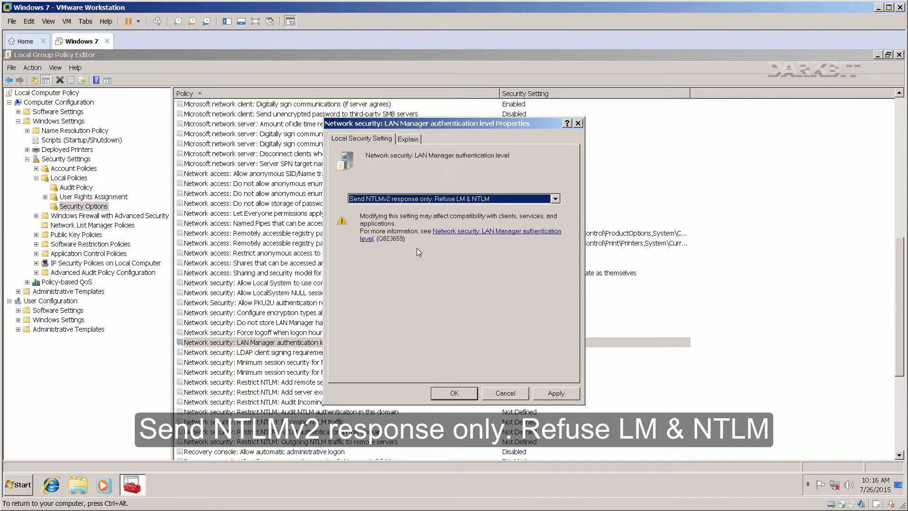
{"action": "left_click", "coordinate": [538, 393]}
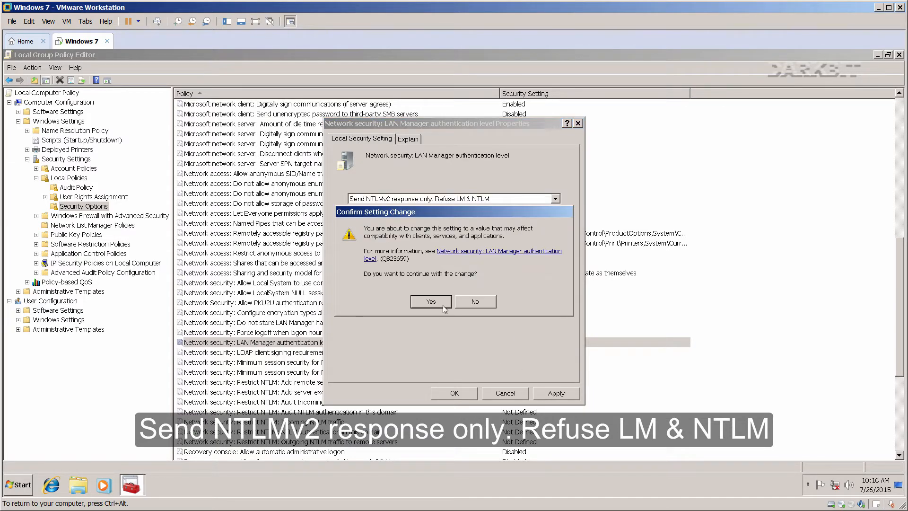
{"action": "left_click", "coordinate": [431, 301]}
{"action": "left_click", "coordinate": [455, 393]}
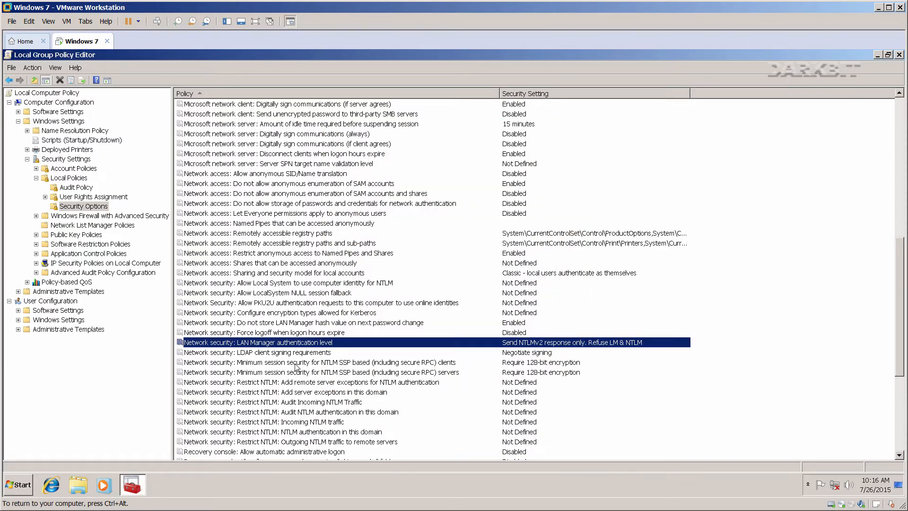
{"action": "left_click", "coordinate": [299, 382]}
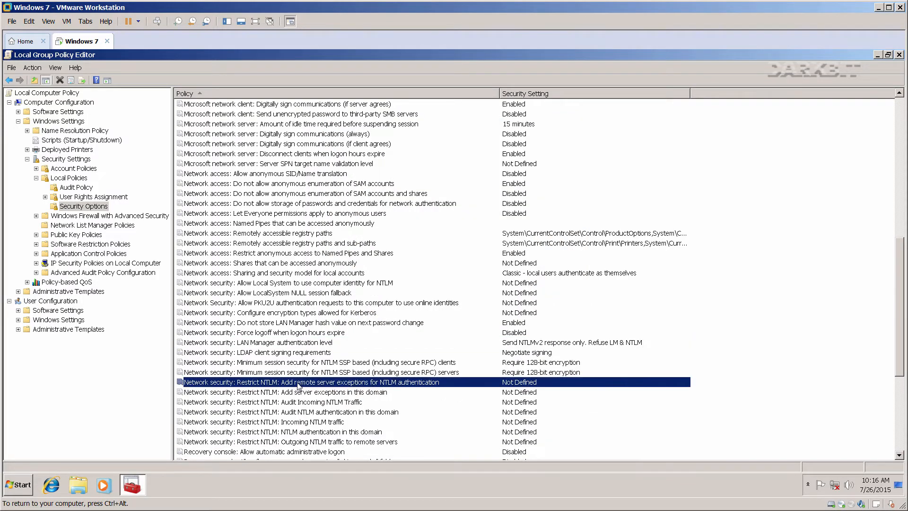
Keep 'Do not store LAN Manager hash value on next password change' Enabled, then close the Group Policy Editor.
{"action": "scroll", "coordinate": [298, 386], "scroll_direction": "down", "scroll_amount": 2}
{"action": "scroll", "coordinate": [298, 386], "scroll_direction": "down", "scroll_amount": 1}
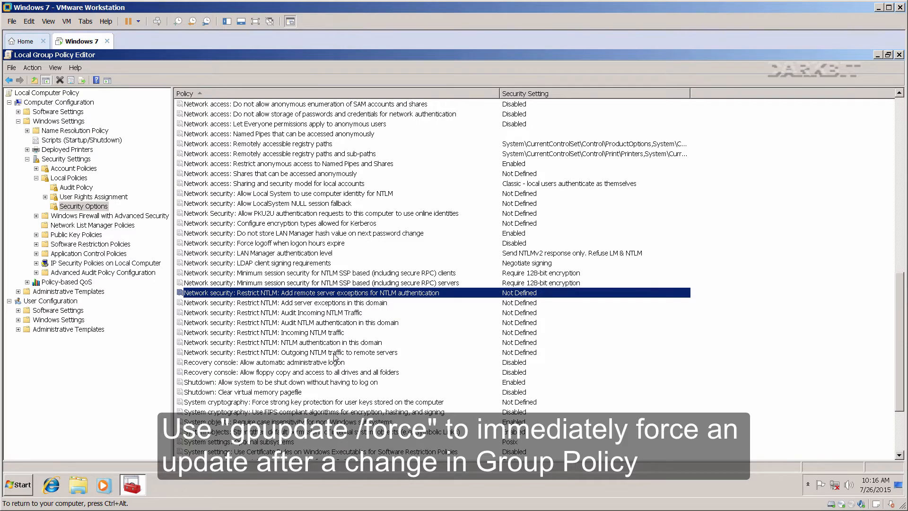
{"action": "scroll", "coordinate": [334, 356], "scroll_direction": "down", "scroll_amount": 4}
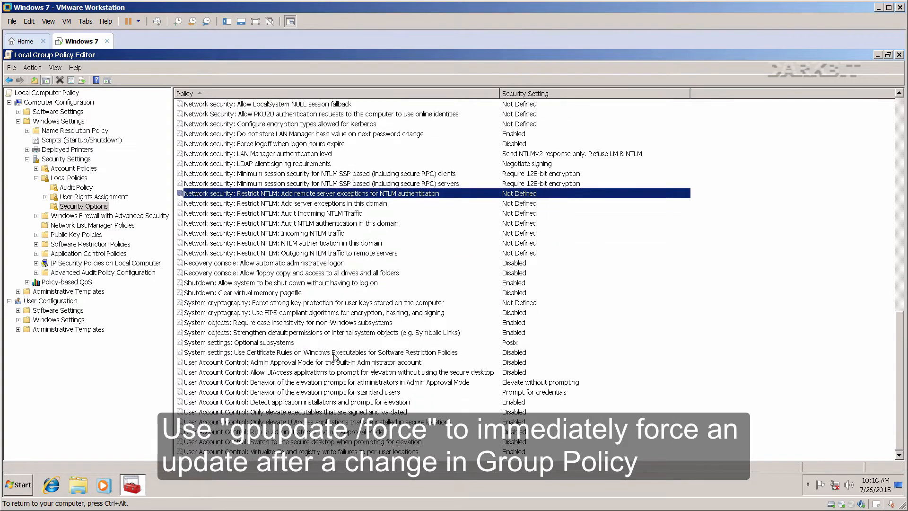
{"action": "scroll", "coordinate": [334, 357], "scroll_direction": "up", "scroll_amount": 3}
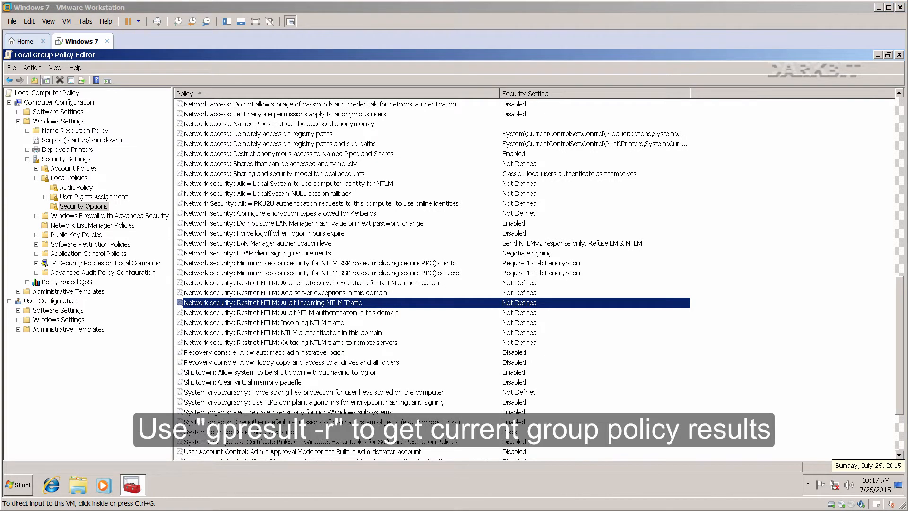
{"action": "left_click", "coordinate": [898, 376]}
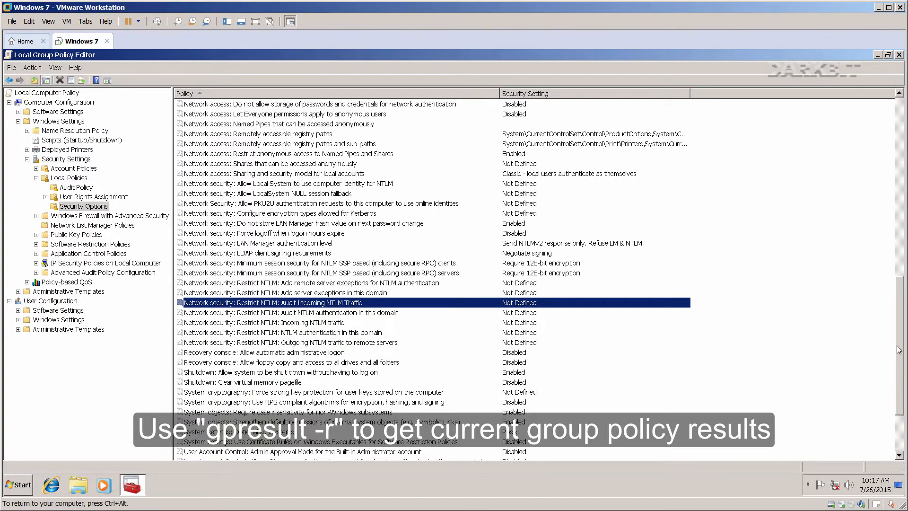
{"action": "scroll", "coordinate": [895, 328], "scroll_direction": "up", "scroll_amount": 2}
{"action": "scroll", "coordinate": [895, 327], "scroll_direction": "up", "scroll_amount": 3}
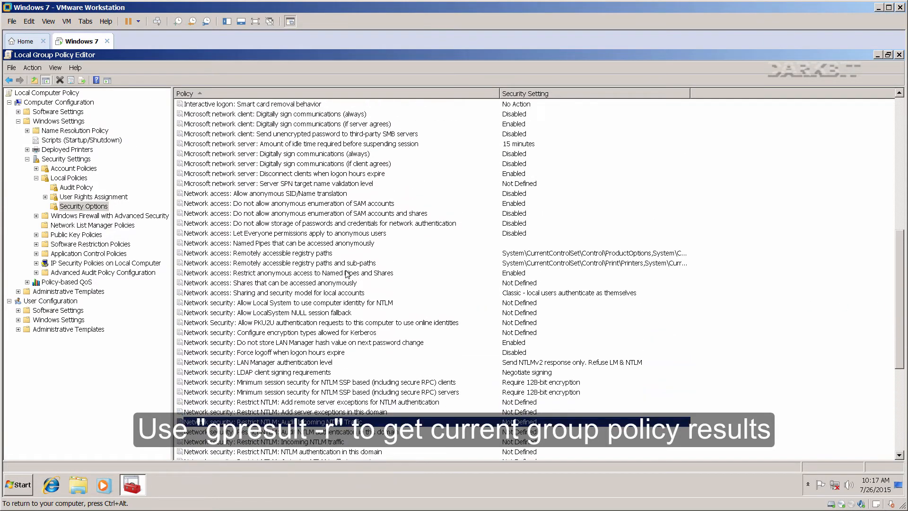
{"action": "double_click", "coordinate": [299, 341]}
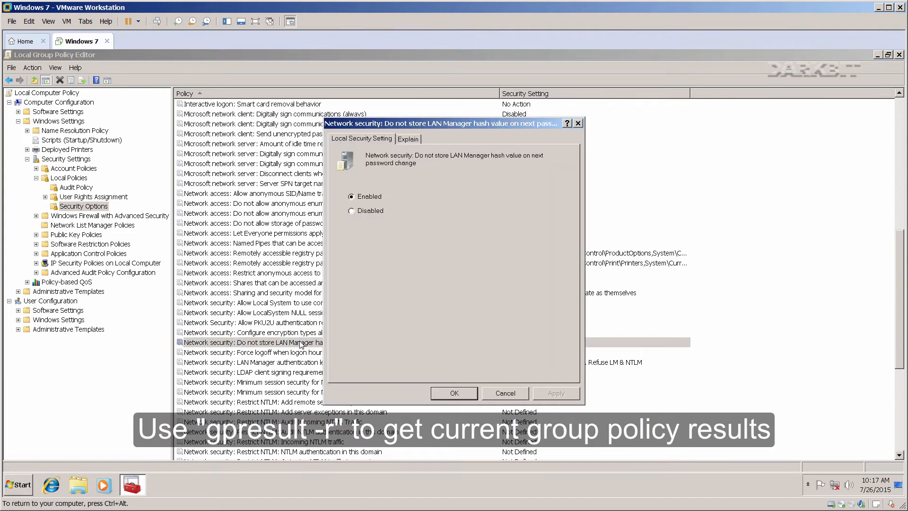
{"action": "left_click_drag", "start_coordinate": [408, 124], "coordinate": [549, 131]}
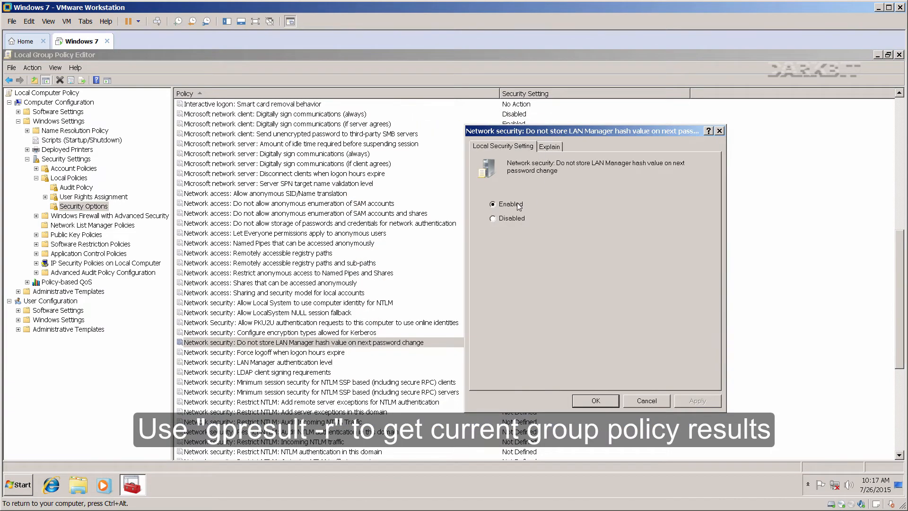
{"action": "left_click", "coordinate": [593, 401]}
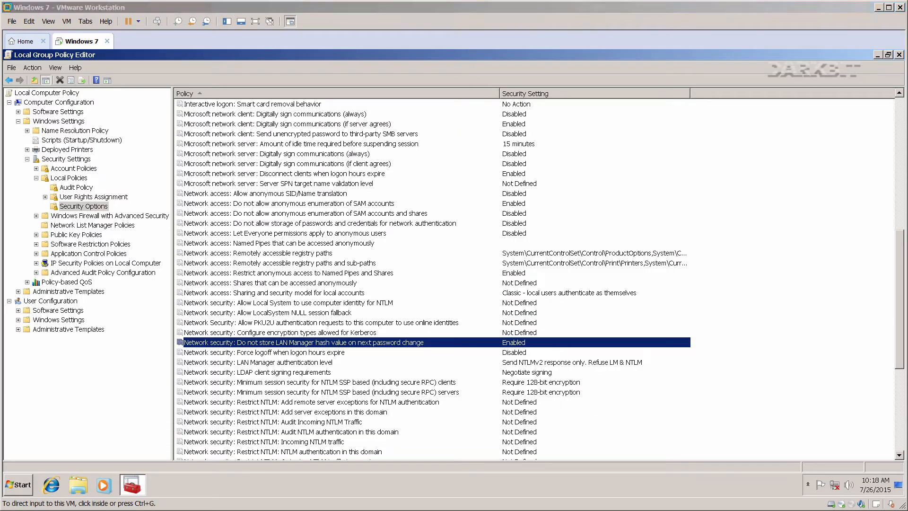
{"action": "left_click", "coordinate": [858, 72]}
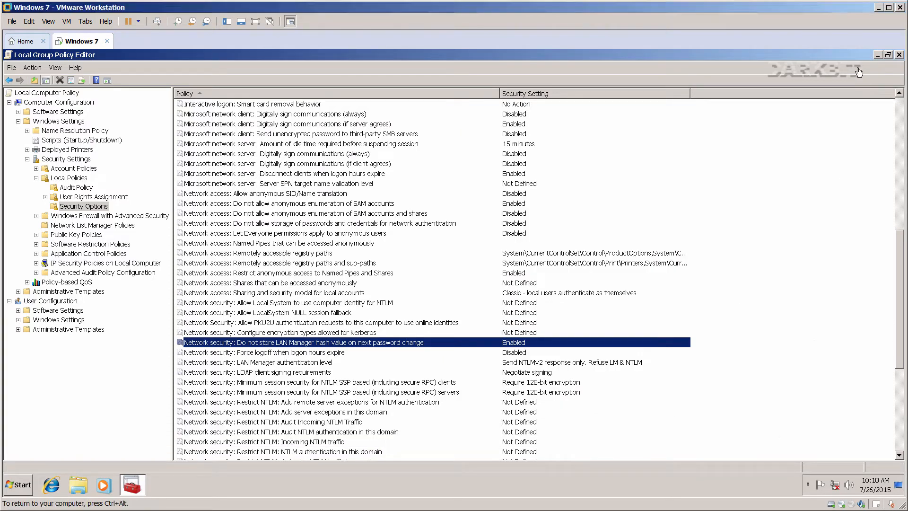
{"action": "left_click", "coordinate": [899, 55]}
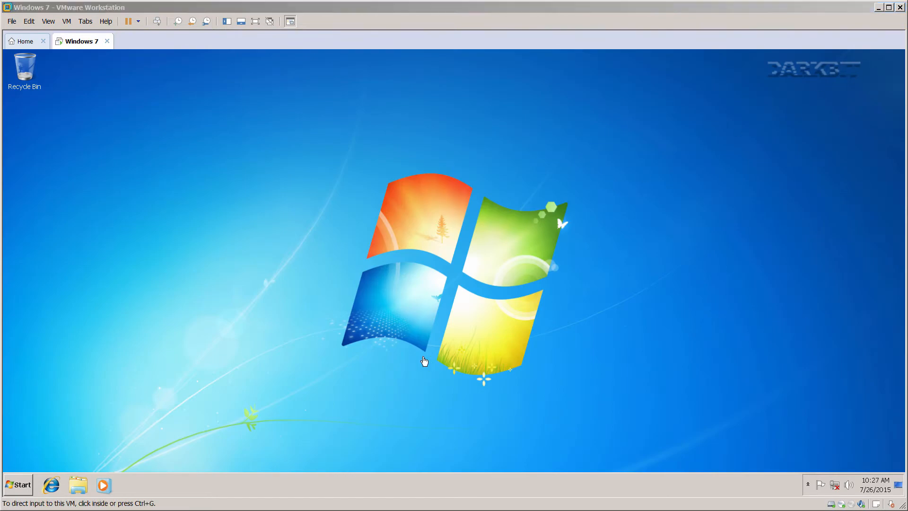
Open an administrator command prompt by running 'cmd' from the Run dialog.
{"action": "left_click", "coordinate": [158, 416]}
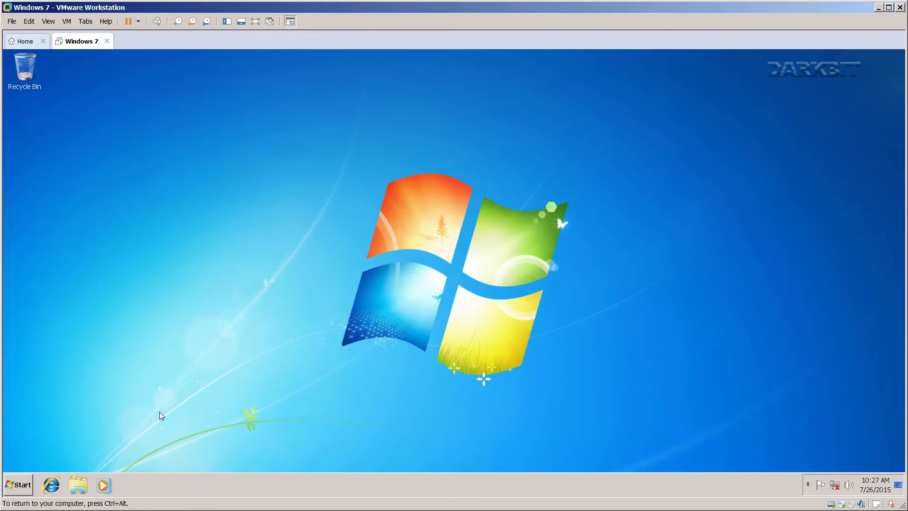
{"action": "left_click", "coordinate": [19, 484]}
{"action": "type", "text": "run"}
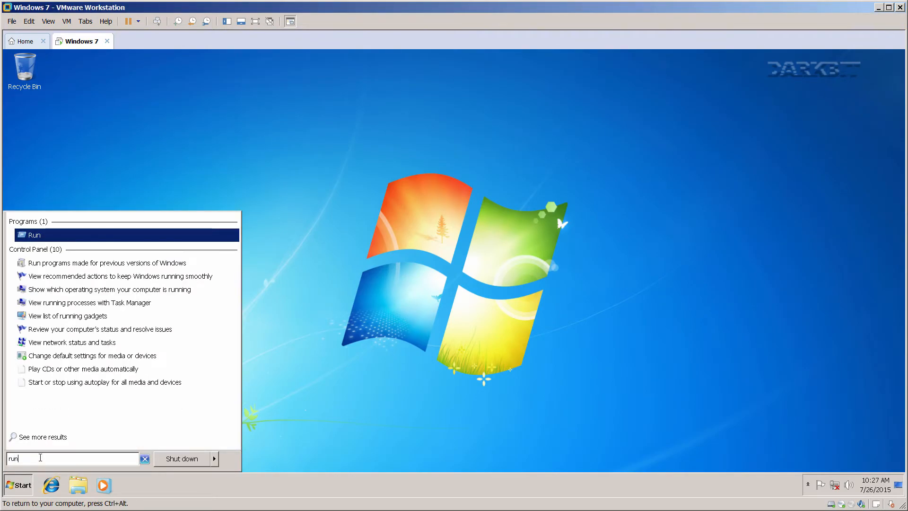
{"action": "left_click", "coordinate": [34, 236]}
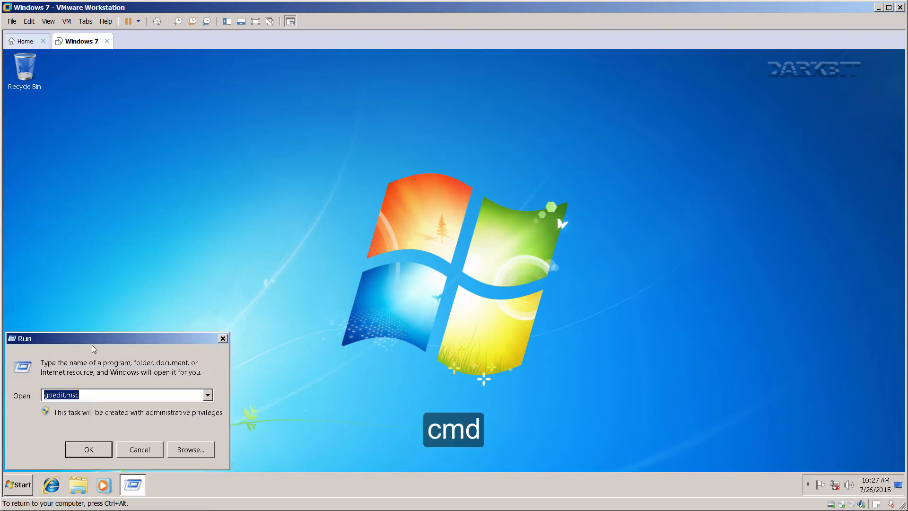
{"action": "left_click_drag", "start_coordinate": [93, 348], "coordinate": [418, 279]}
{"action": "type", "text": "cm"}
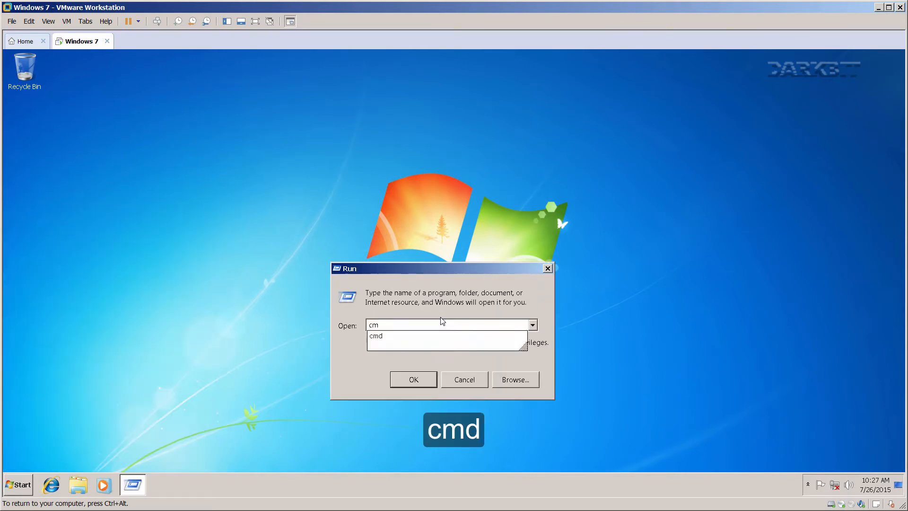
{"action": "type", "text": "d"}
{"action": "left_click", "coordinate": [412, 379]}
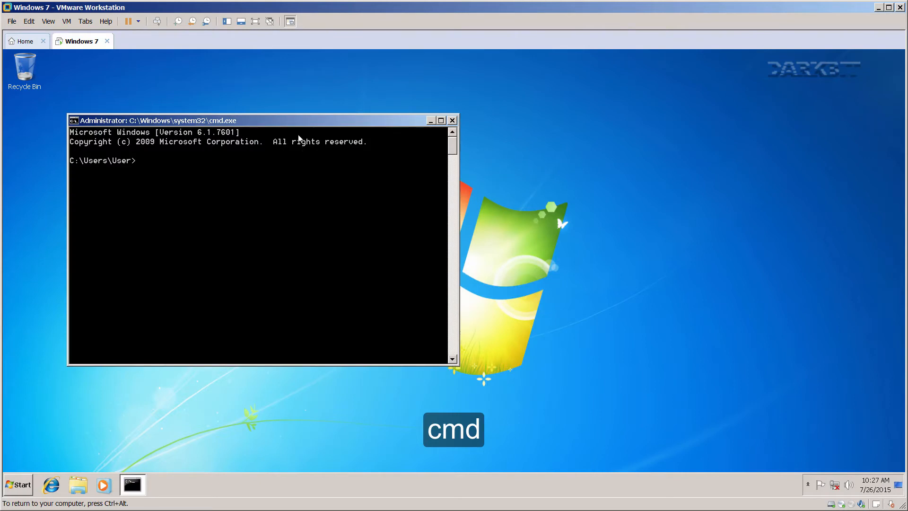
Turn hibernation off with 'powercfg -h off' and begin typing the bcdedit NX command.
{"action": "left_click_drag", "start_coordinate": [298, 123], "coordinate": [495, 160]}
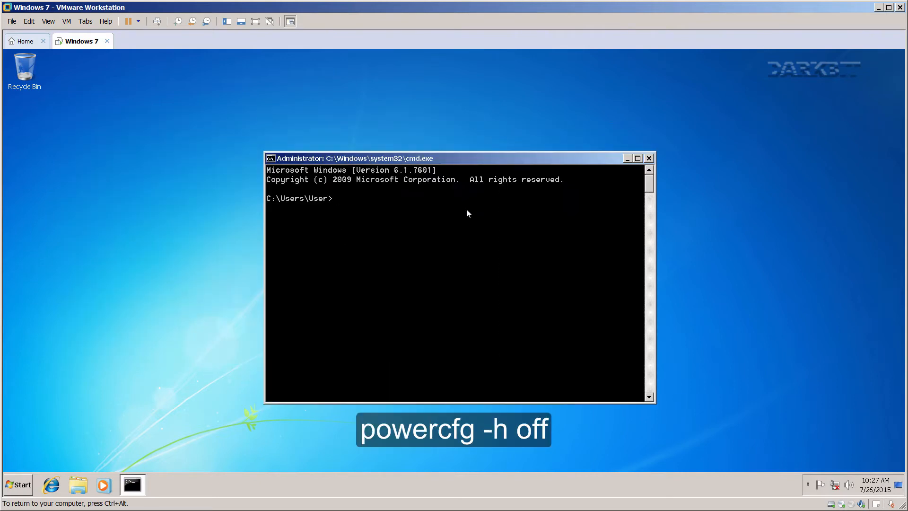
{"action": "type", "text": "powercfg -h off"}
{"action": "key", "text": "Return"}
{"action": "type", "text": "bcdedit -set nx alwaysoff"}
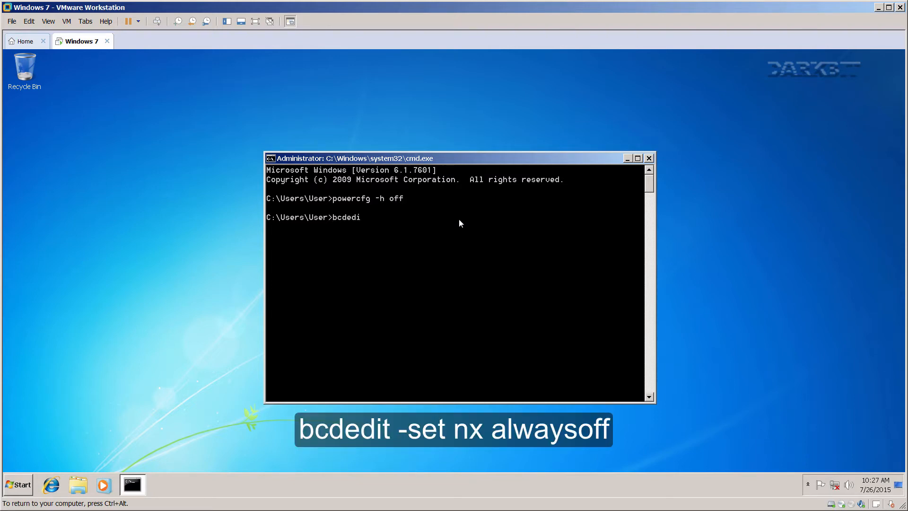
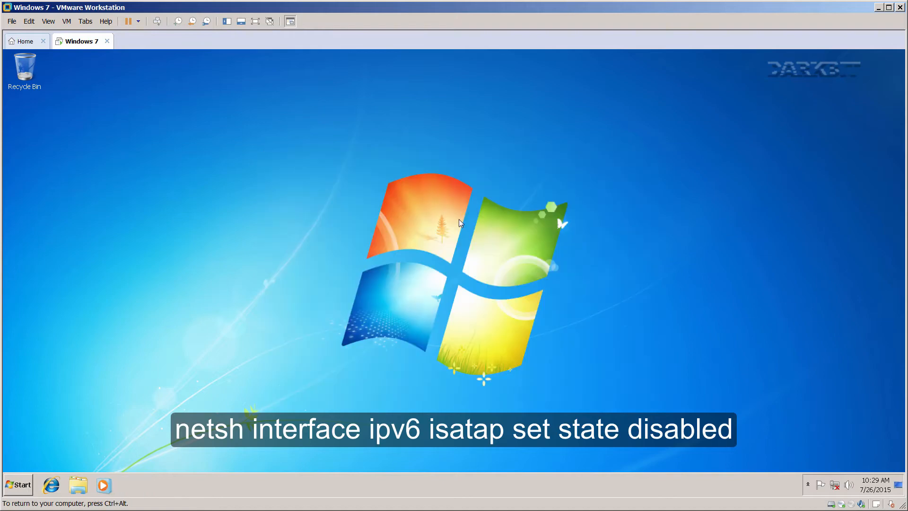
Launch regedit from the Run dialog in the Windows 7 VM and bring the Notepad registry notes alongside.
{"action": "key", "text": "ctrl+alt"}
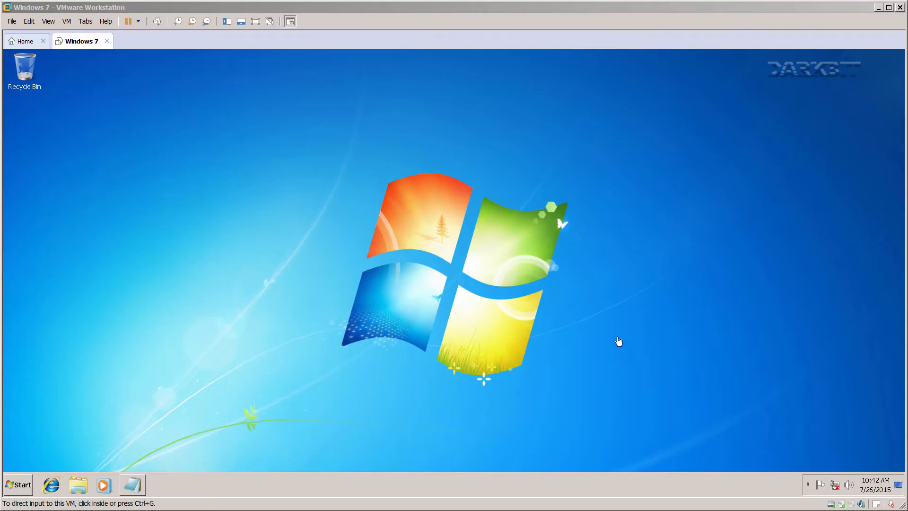
{"action": "left_click", "coordinate": [214, 278]}
{"action": "left_click", "coordinate": [23, 483]}
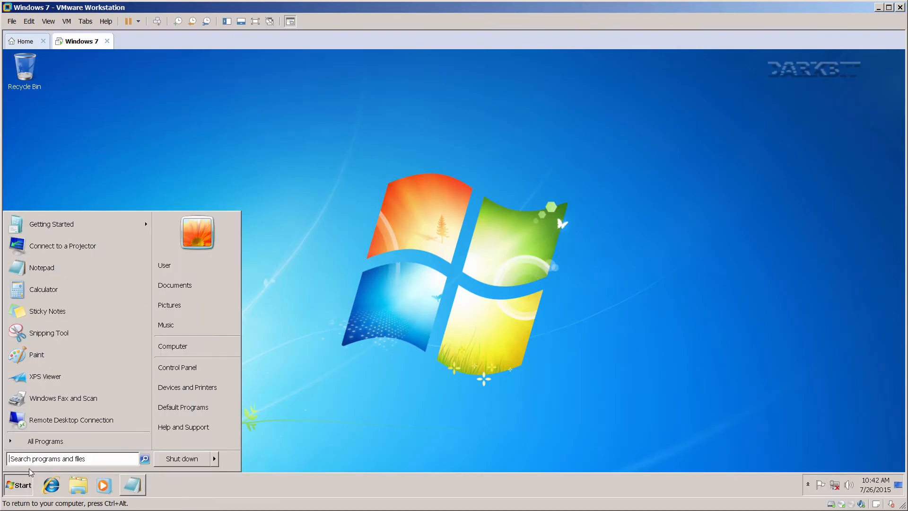
{"action": "type", "text": "run"}
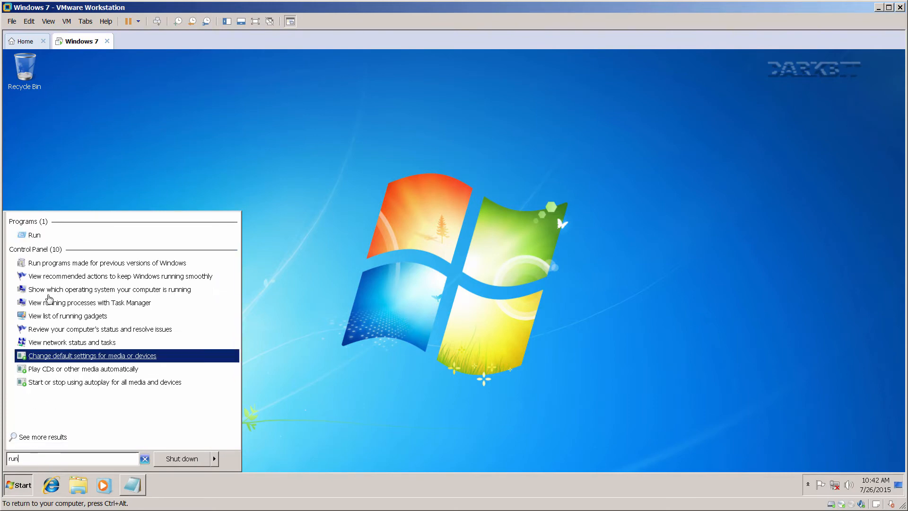
{"action": "left_click", "coordinate": [31, 235]}
{"action": "left_click_drag", "start_coordinate": [74, 331], "coordinate": [324, 274]}
{"action": "type", "text": "regedit"}
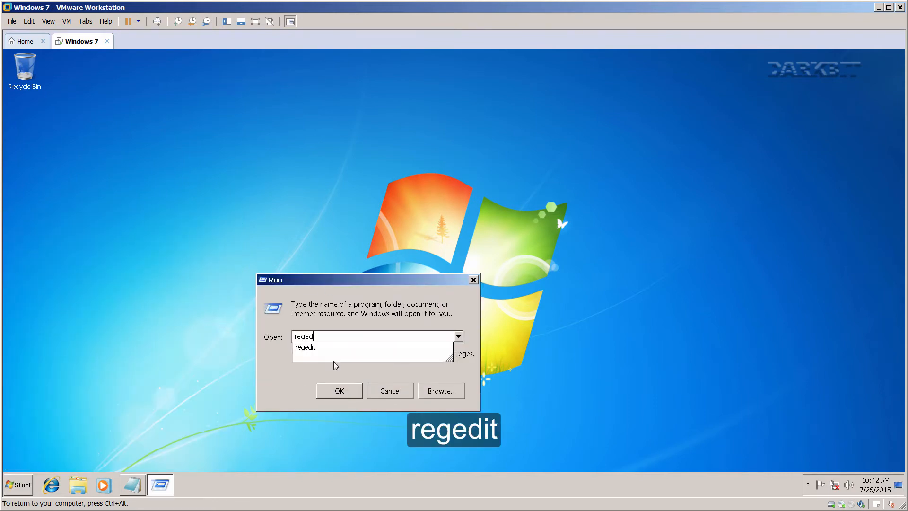
{"action": "left_click", "coordinate": [334, 392]}
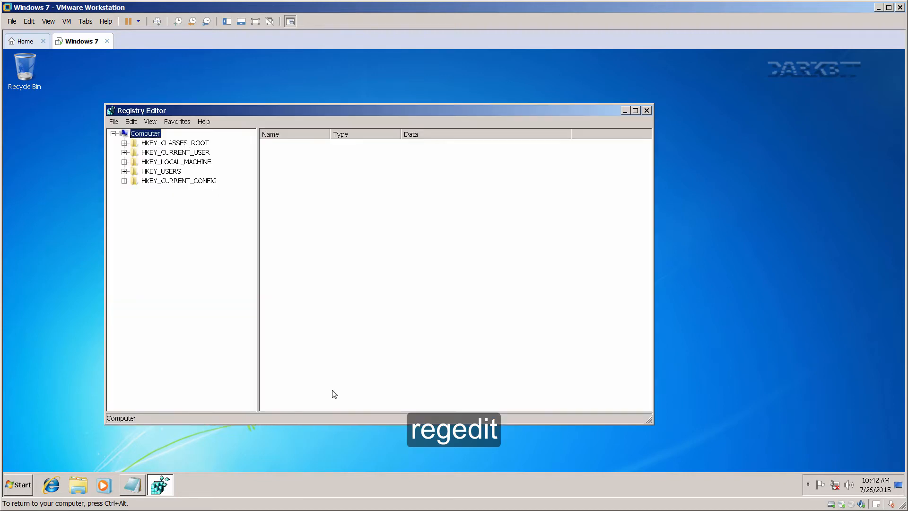
{"action": "left_click", "coordinate": [141, 482]}
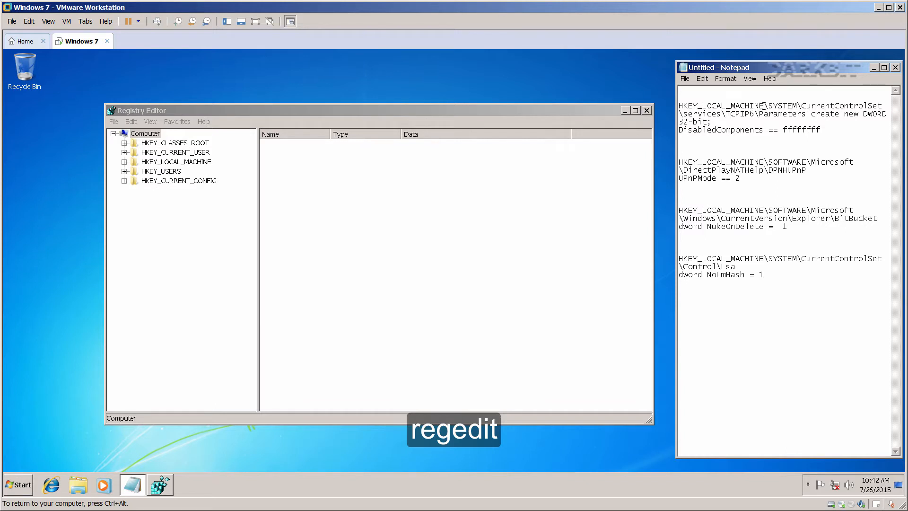
{"action": "left_click_drag", "start_coordinate": [765, 106], "coordinate": [679, 107]}
Navigate to HKEY_LOCAL_MACHINE\SYSTEM\CurrentControlSet\services\TCPIP6\Parameters in the registry tree.
{"action": "left_click", "coordinate": [124, 162]}
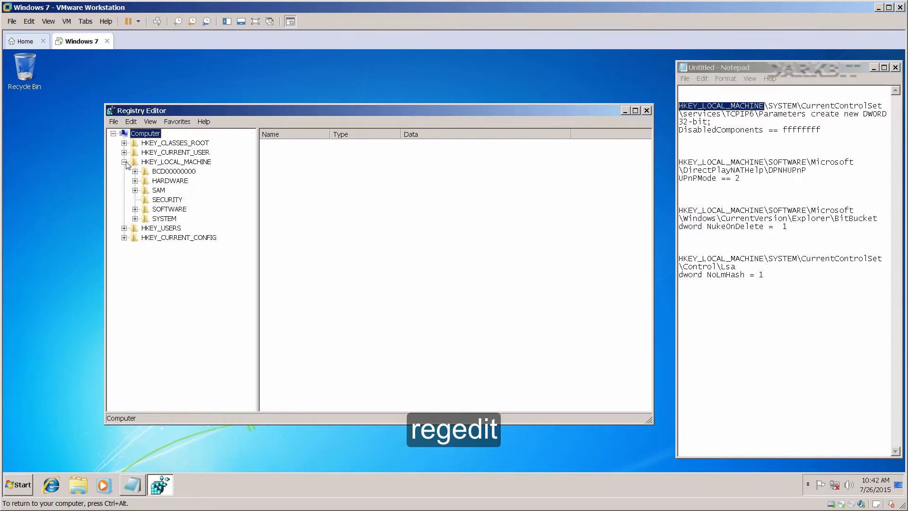
{"action": "left_click", "coordinate": [135, 218]}
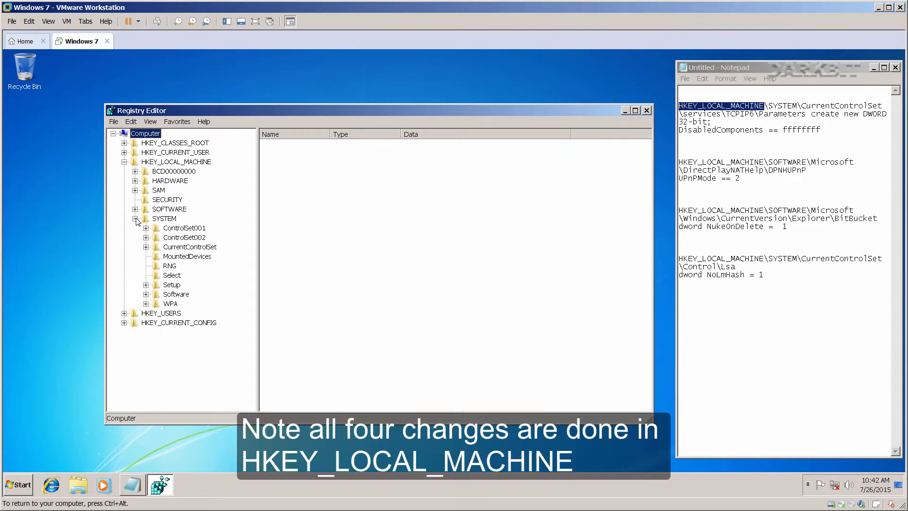
{"action": "left_click", "coordinate": [146, 247]}
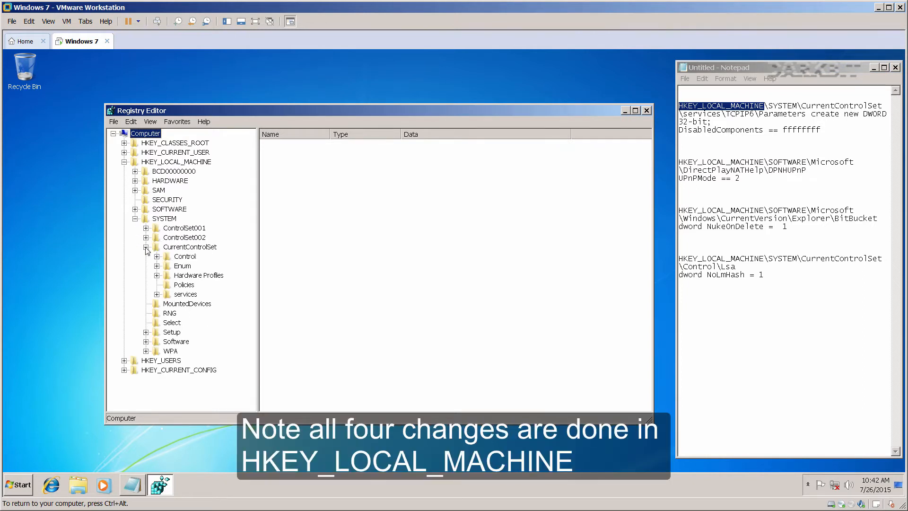
{"action": "left_click", "coordinate": [157, 294]}
{"action": "left_click", "coordinate": [196, 312]}
{"action": "key", "text": "t"}
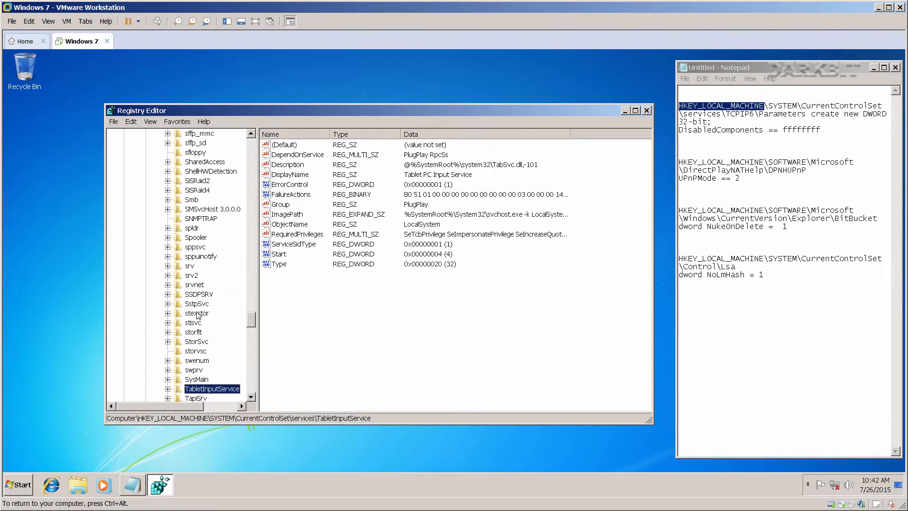
{"action": "scroll", "coordinate": [198, 310], "scroll_direction": "down", "scroll_amount": 4}
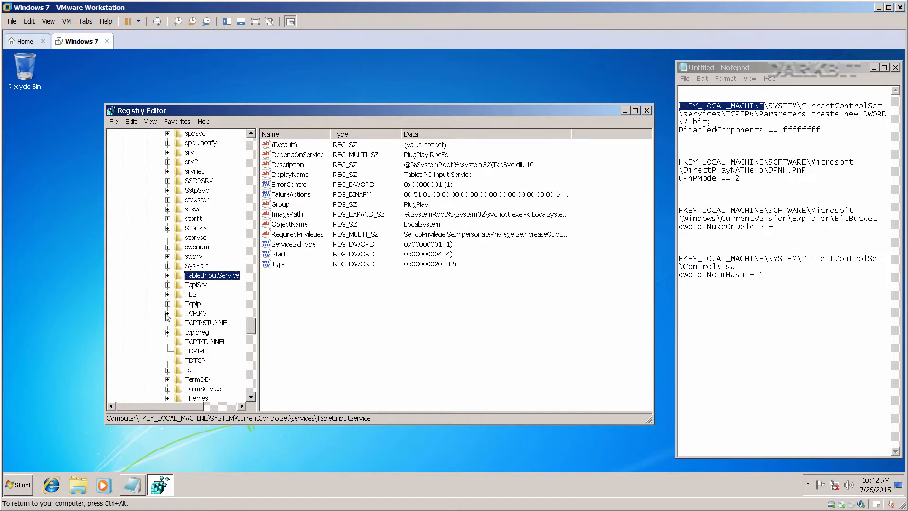
{"action": "left_click", "coordinate": [167, 313]}
{"action": "left_click", "coordinate": [180, 332]}
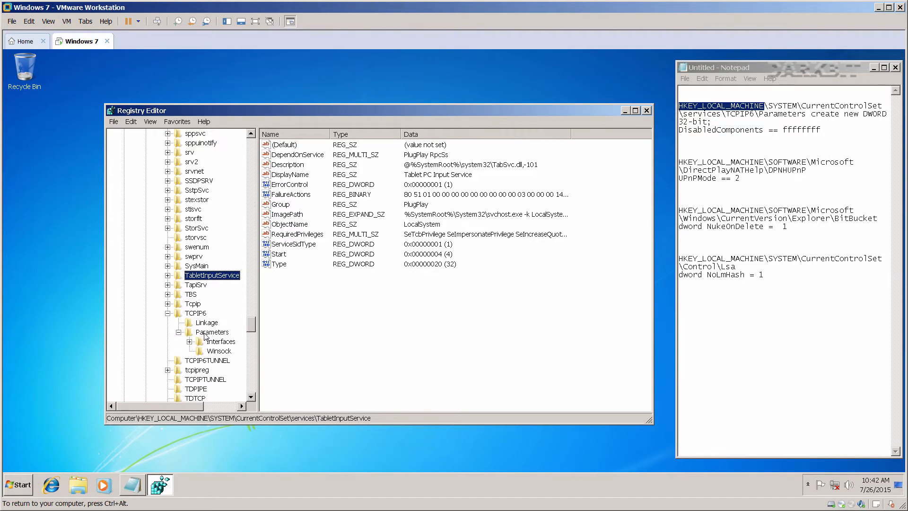
{"action": "left_click", "coordinate": [207, 332]}
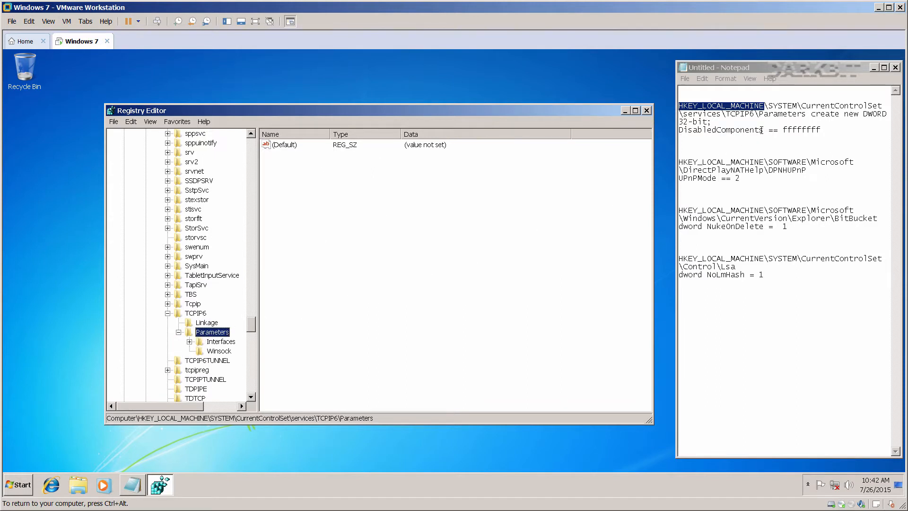
Create a new DWORD (32-bit) value named DisabledComponents under Parameters.
{"action": "left_click_drag", "start_coordinate": [763, 129], "coordinate": [680, 131]}
{"action": "key", "text": "ctrl+c"}
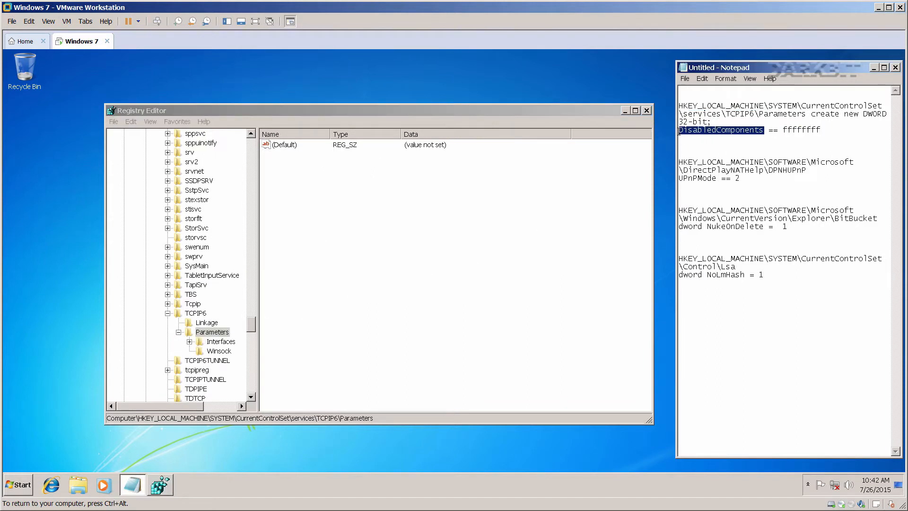
{"action": "left_click", "coordinate": [336, 179]}
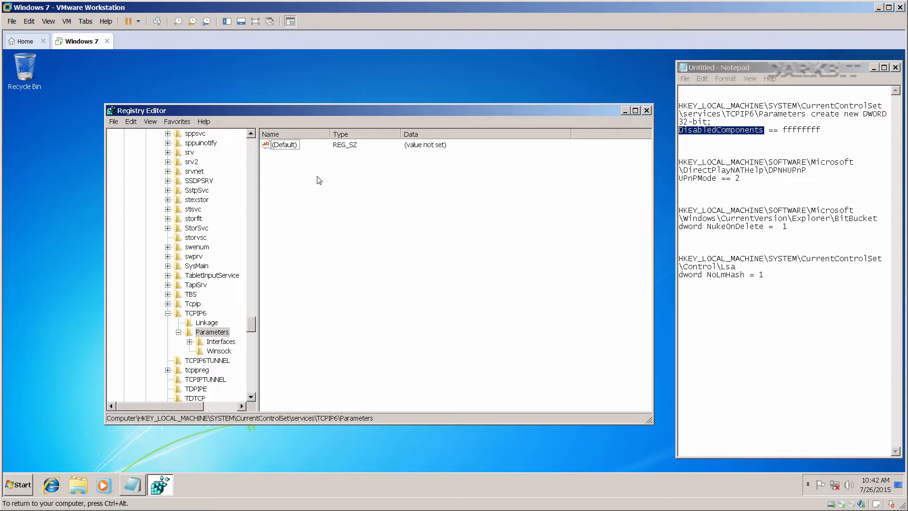
{"action": "right_click", "coordinate": [317, 177]}
{"action": "mouse_move", "coordinate": [330, 185]}
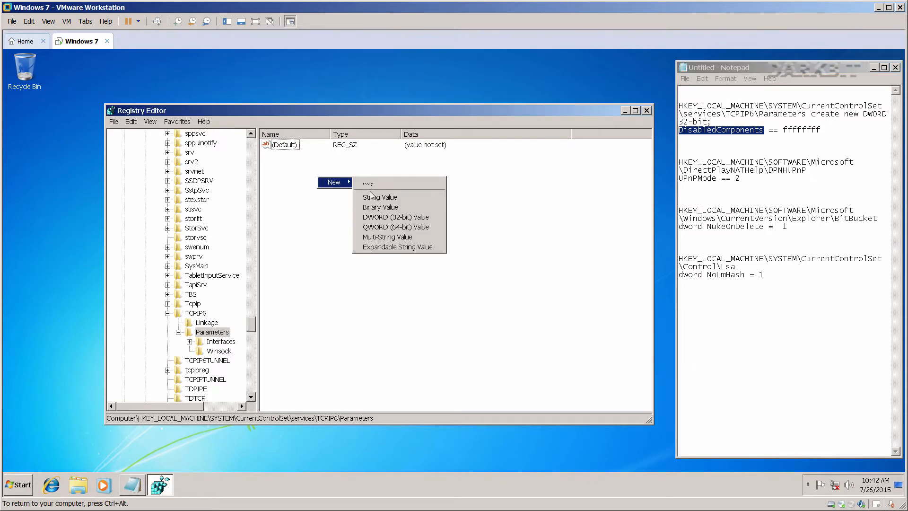
{"action": "left_click", "coordinate": [386, 217]}
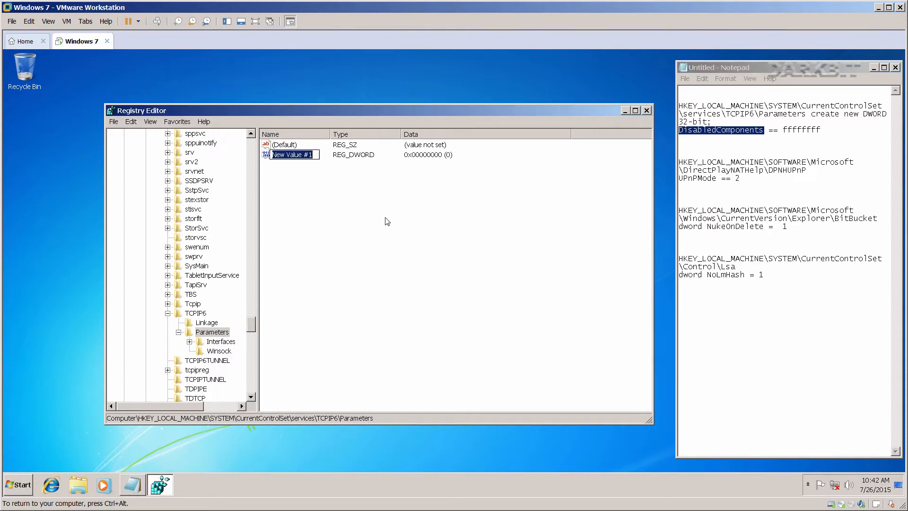
{"action": "key", "text": "ctrl+v"}
{"action": "key", "text": "Return"}
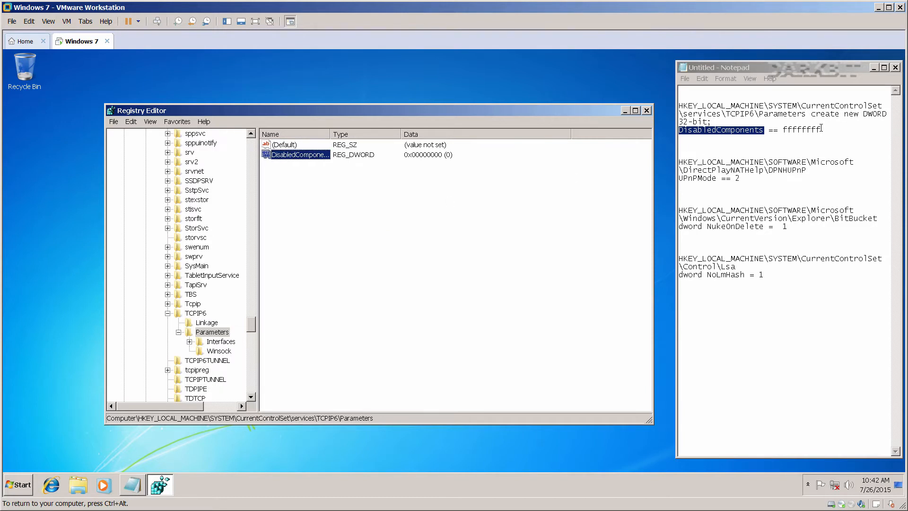
Set DisabledComponents value data to ffffffff.
{"action": "left_click_drag", "start_coordinate": [822, 128], "coordinate": [781, 130]}
{"action": "key", "text": "ctrl+c"}
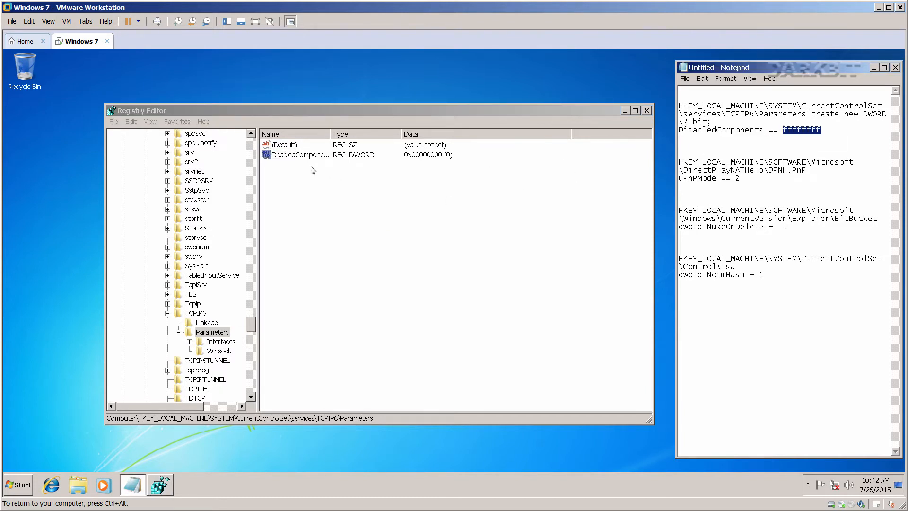
{"action": "double_click", "coordinate": [298, 155]}
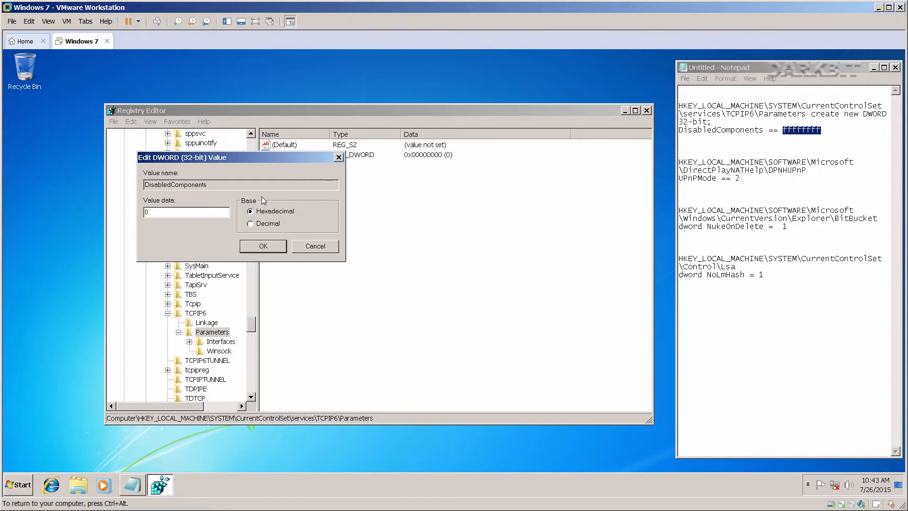
{"action": "left_click_drag", "start_coordinate": [267, 157], "coordinate": [469, 202]}
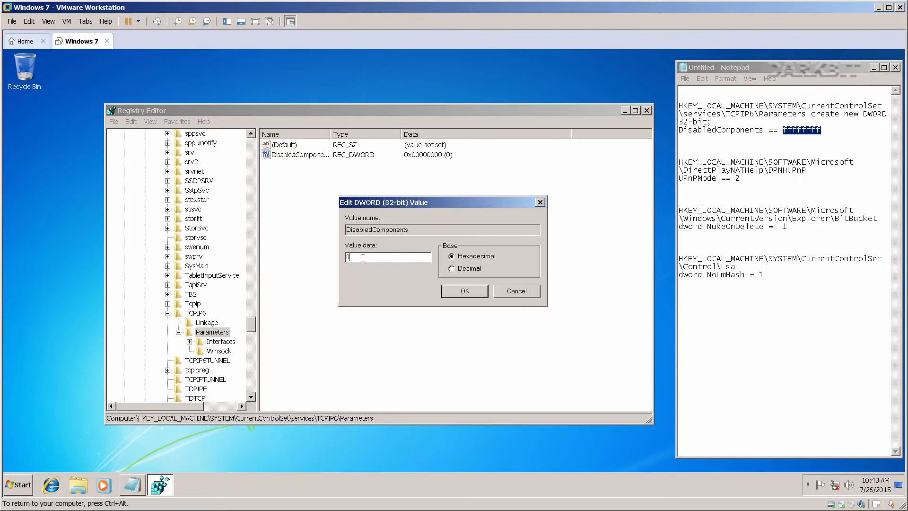
{"action": "key", "text": "ctrl+v"}
{"action": "left_click", "coordinate": [461, 293]}
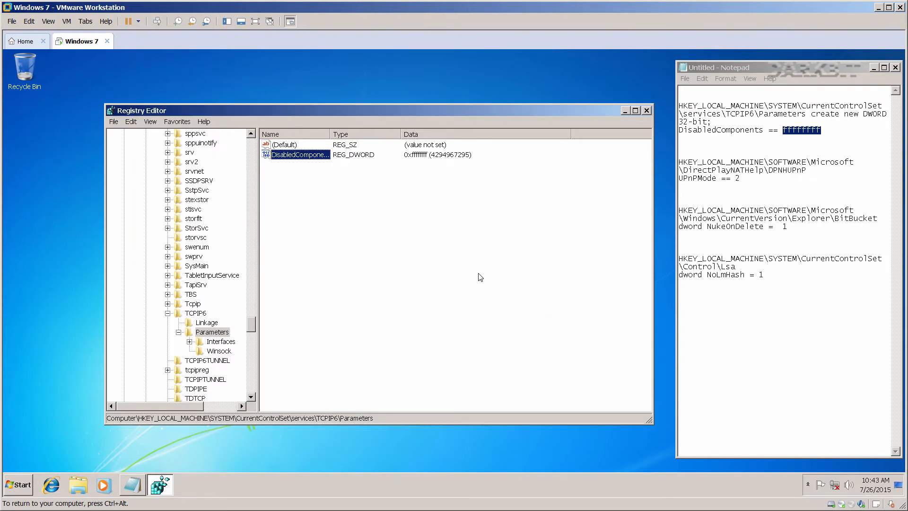
{"action": "left_click", "coordinate": [697, 170]}
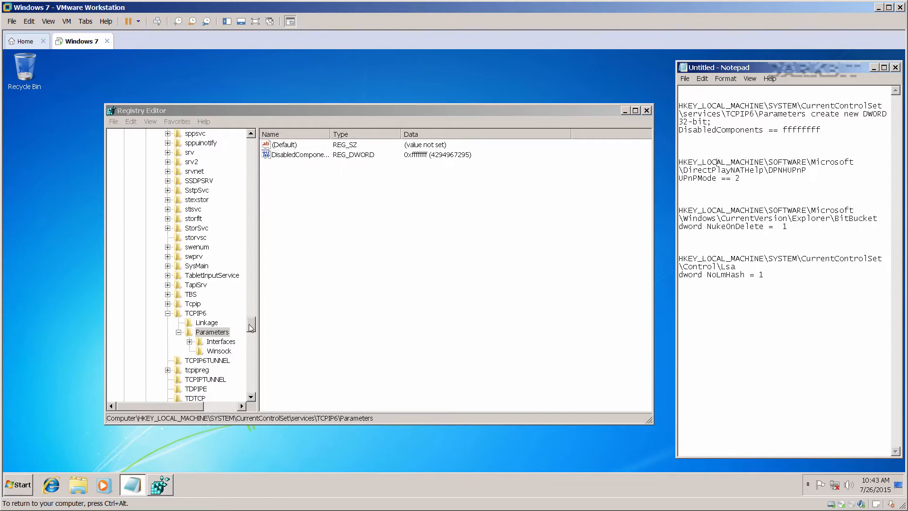
{"action": "left_click_drag", "start_coordinate": [251, 326], "coordinate": [247, 148]}
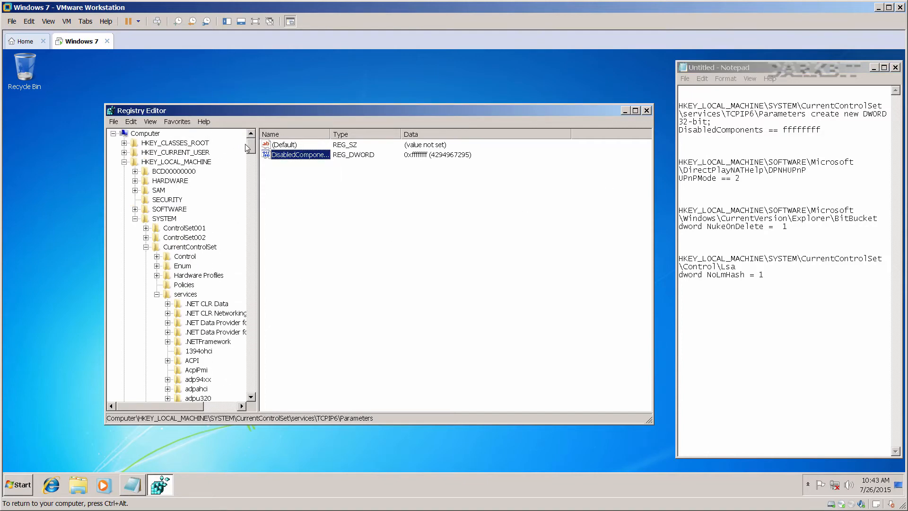
Navigate to SOFTWARE\Microsoft\DirectPlayNATHelp\DPNHUPnP in the registry tree.
{"action": "left_click", "coordinate": [134, 218]}
{"action": "left_click", "coordinate": [134, 210]}
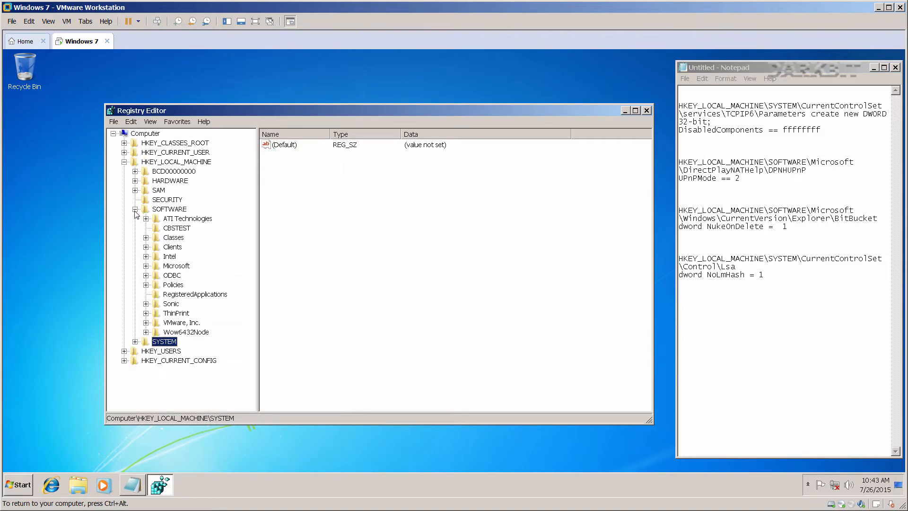
{"action": "left_click", "coordinate": [146, 266]}
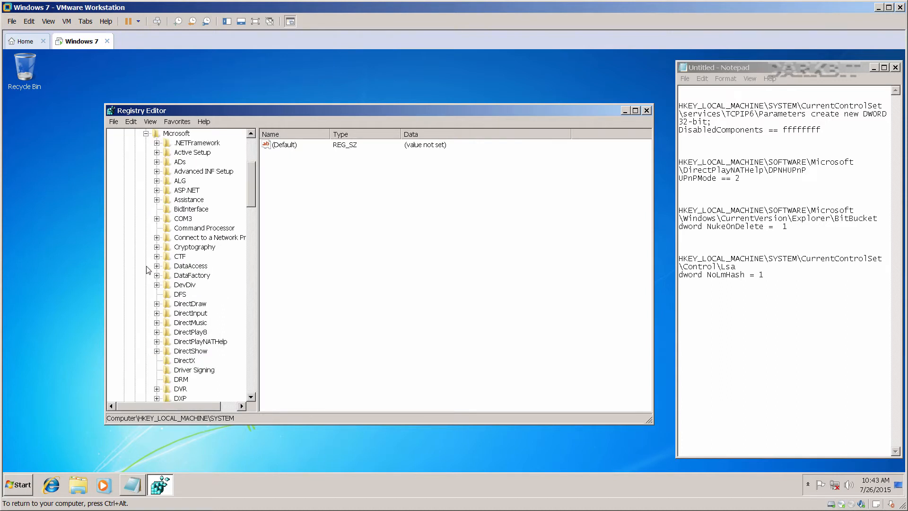
{"action": "left_click", "coordinate": [189, 323]}
{"action": "left_click", "coordinate": [192, 344]}
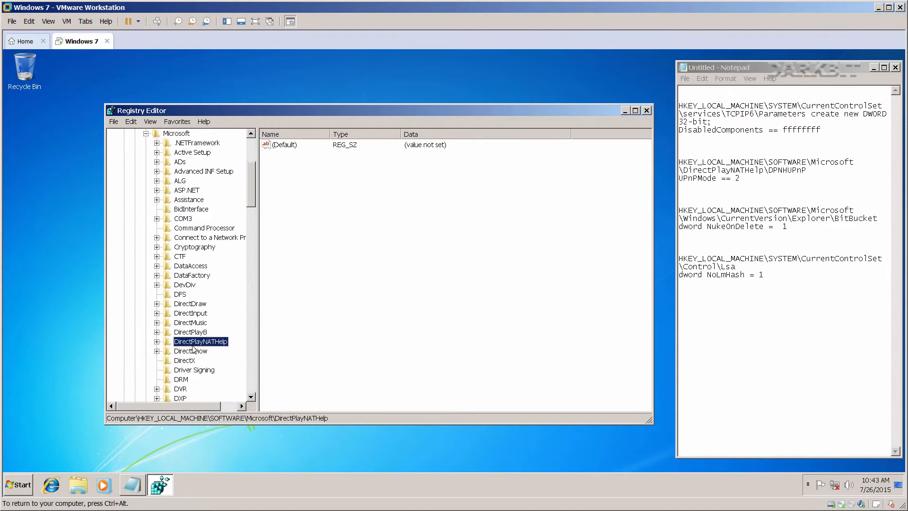
{"action": "left_click", "coordinate": [156, 342]}
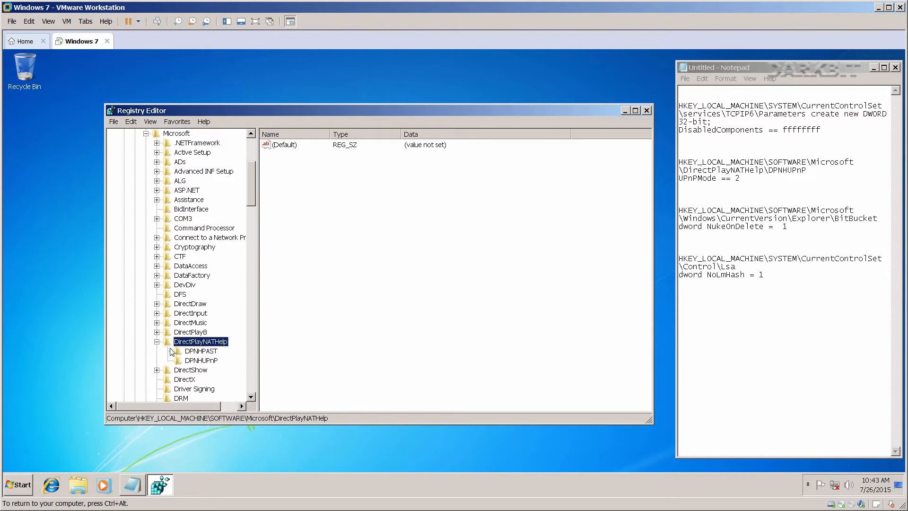
{"action": "left_click", "coordinate": [194, 361]}
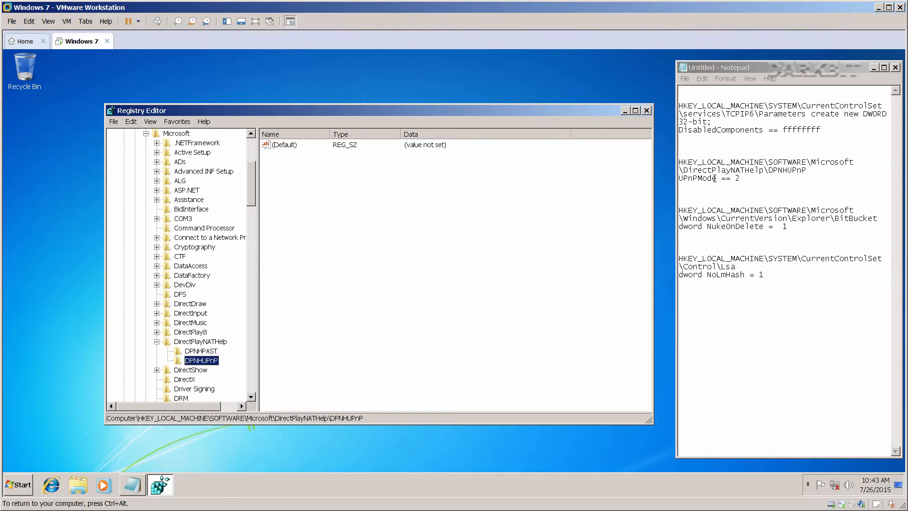
Add a UPnPMode DWORD (32-bit) value under DPNHUPnP with data 2.
{"action": "left_click_drag", "start_coordinate": [715, 178], "coordinate": [681, 180]}
{"action": "key", "text": "ctrl+c"}
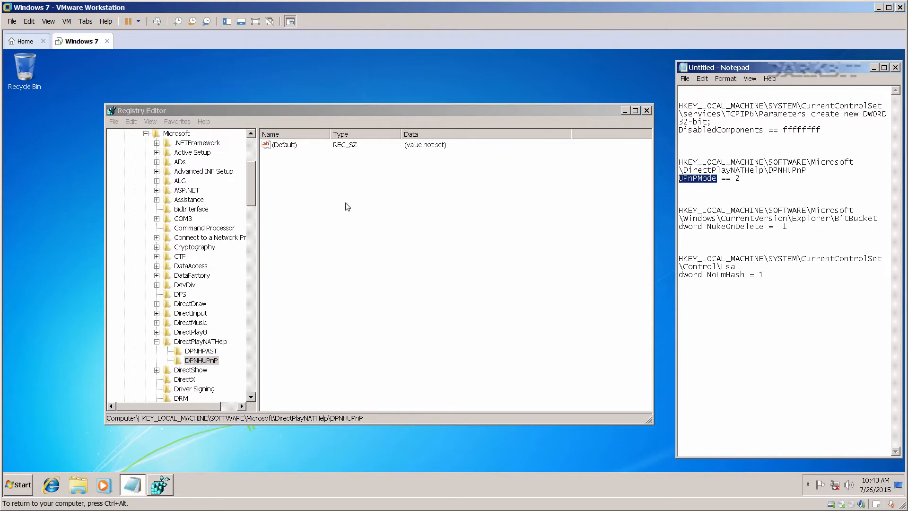
{"action": "right_click", "coordinate": [330, 190]}
{"action": "mouse_move", "coordinate": [340, 196]}
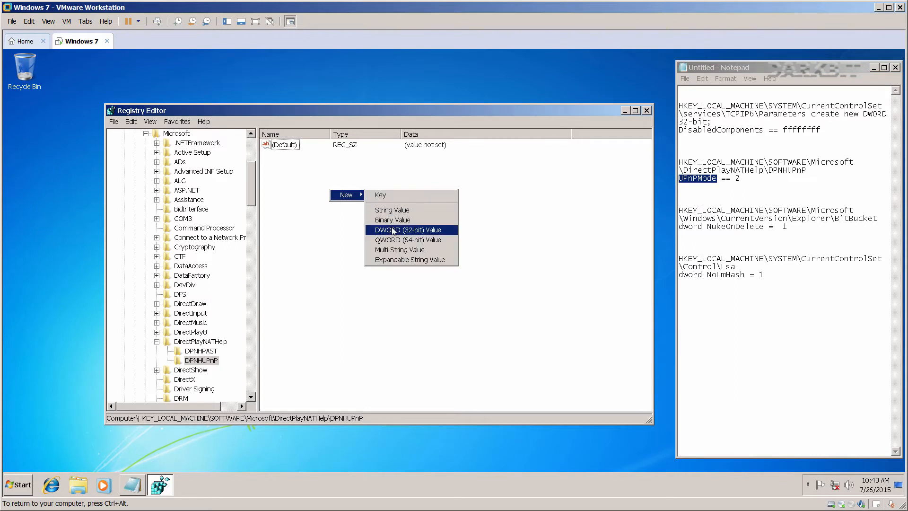
{"action": "left_click", "coordinate": [393, 229]}
{"action": "key", "text": "ctrl+v"}
{"action": "key", "text": "Return"}
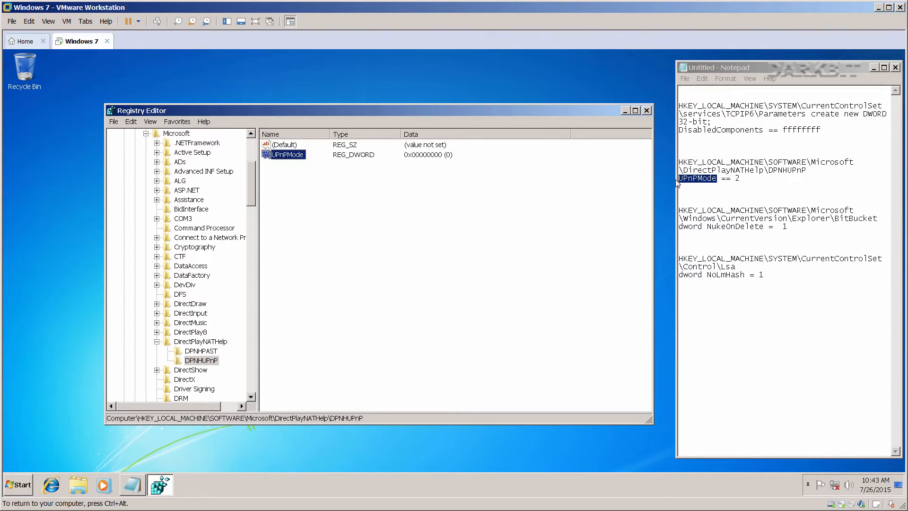
{"action": "double_click", "coordinate": [297, 155]}
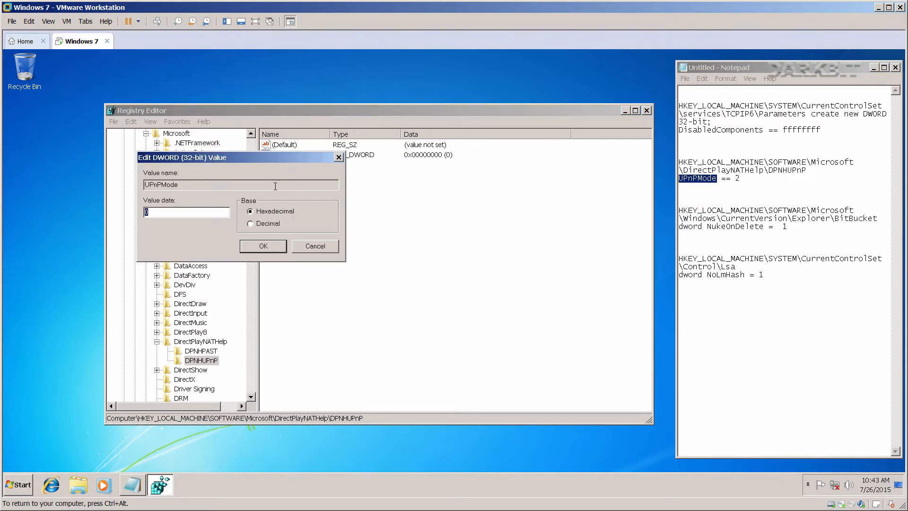
{"action": "type", "text": "2"}
{"action": "left_click", "coordinate": [264, 246]}
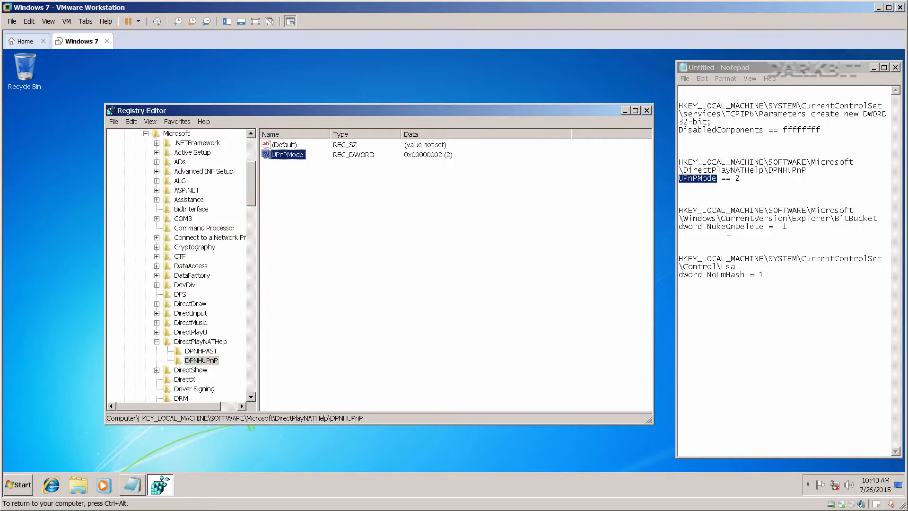
{"action": "left_click", "coordinate": [156, 341]}
Expand SOFTWARE\Microsoft\Windows\CurrentVersion\Explorer and widen the key tree pane to find BitBucket.
{"action": "left_click", "coordinate": [183, 359]}
{"action": "scroll", "coordinate": [189, 356], "scroll_direction": "down", "scroll_amount": 6}
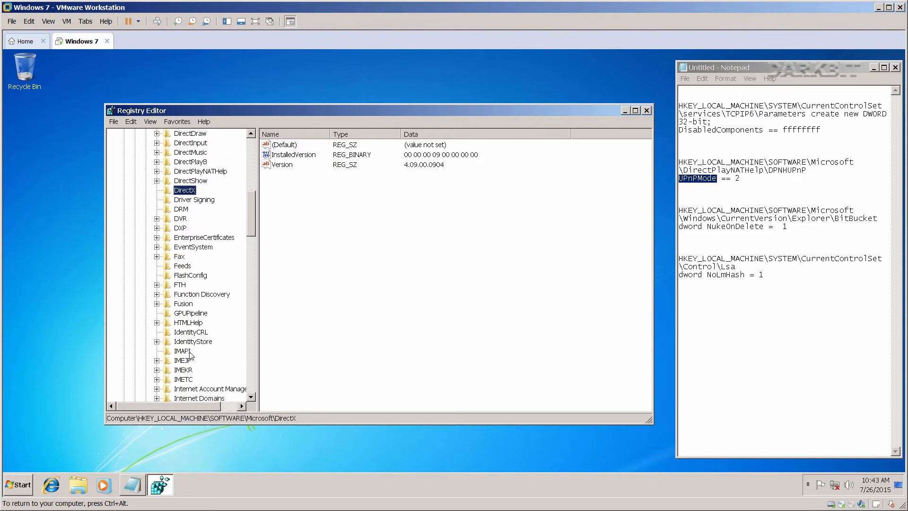
{"action": "scroll", "coordinate": [191, 355], "scroll_direction": "down", "scroll_amount": 14}
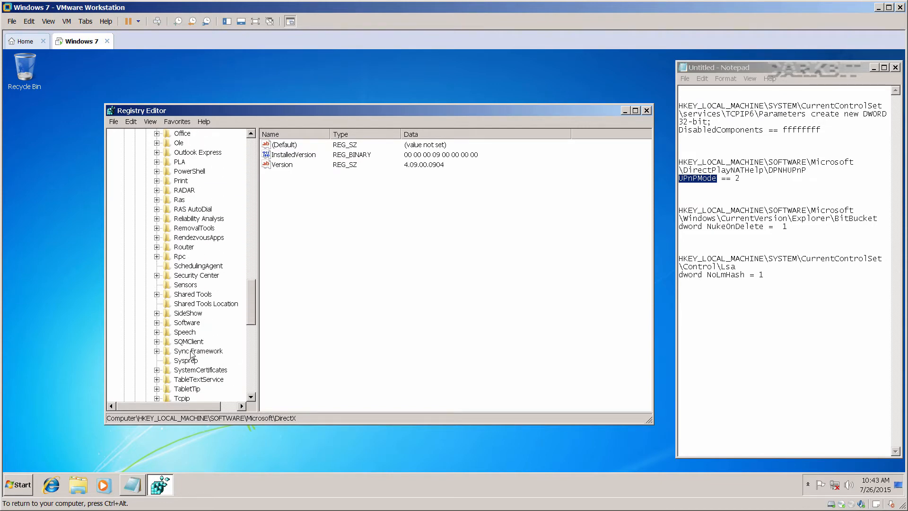
{"action": "scroll", "coordinate": [203, 350], "scroll_direction": "down", "scroll_amount": 2}
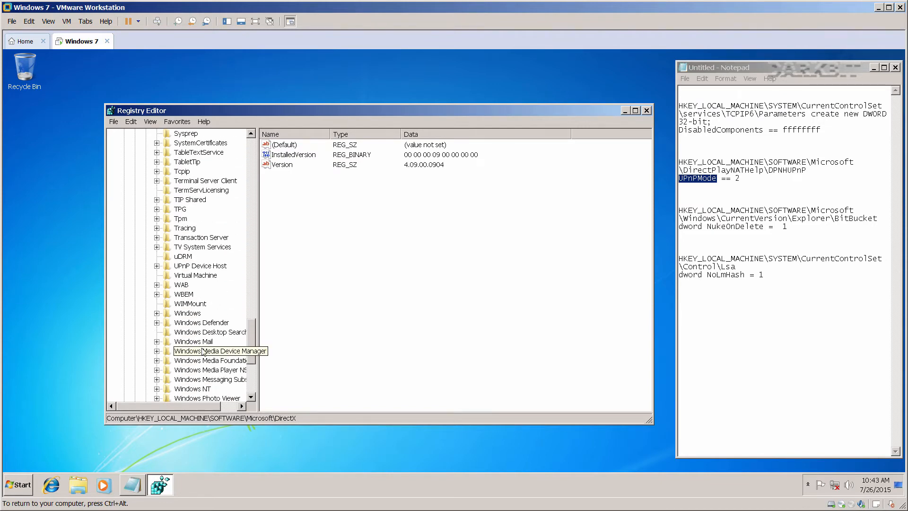
{"action": "left_click", "coordinate": [157, 313]}
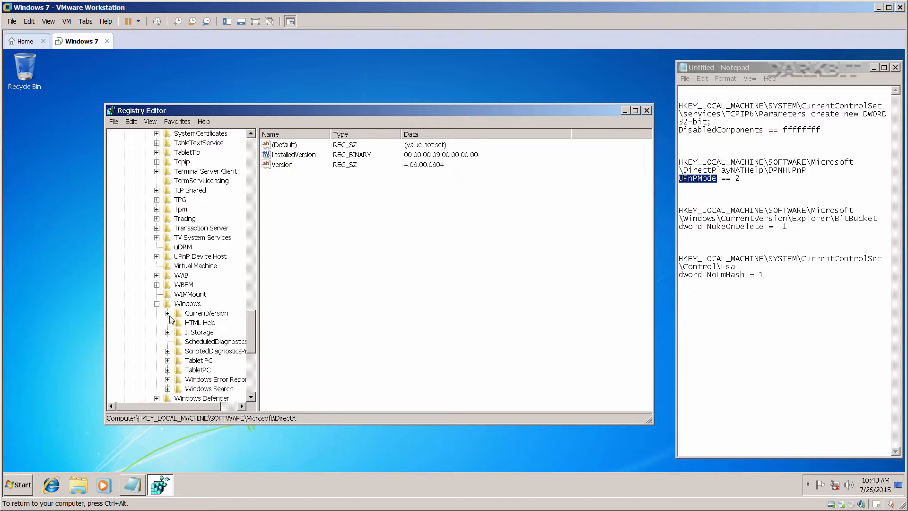
{"action": "left_click", "coordinate": [169, 314]}
{"action": "left_click", "coordinate": [203, 308]}
{"action": "left_click", "coordinate": [179, 307]}
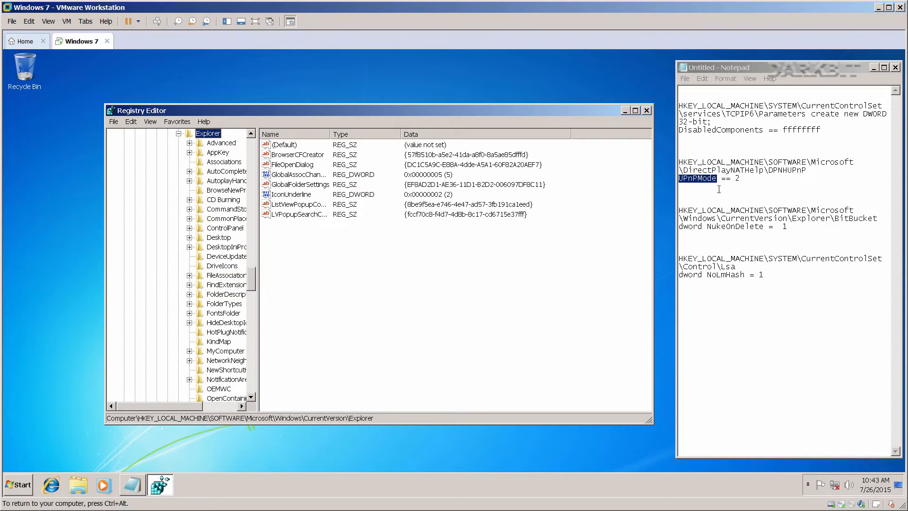
{"action": "left_click_drag", "start_coordinate": [835, 220], "coordinate": [878, 220]}
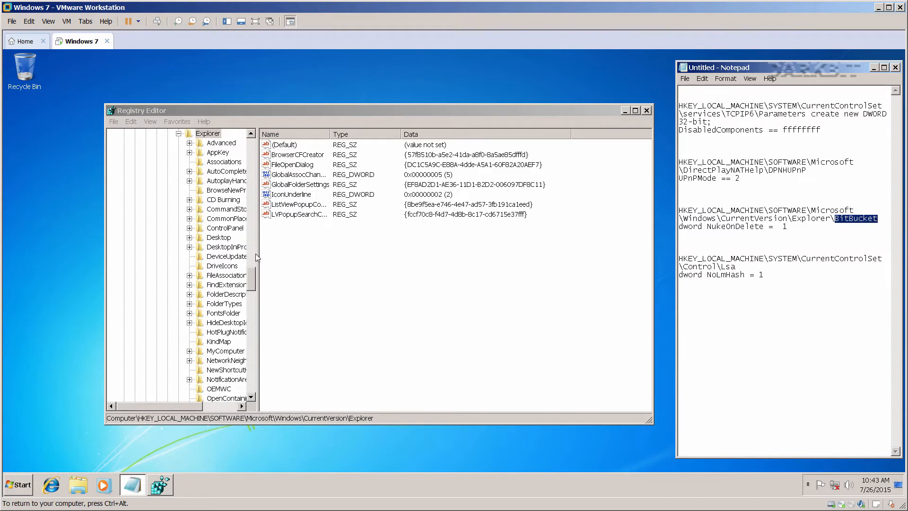
{"action": "left_click_drag", "start_coordinate": [255, 256], "coordinate": [303, 256]}
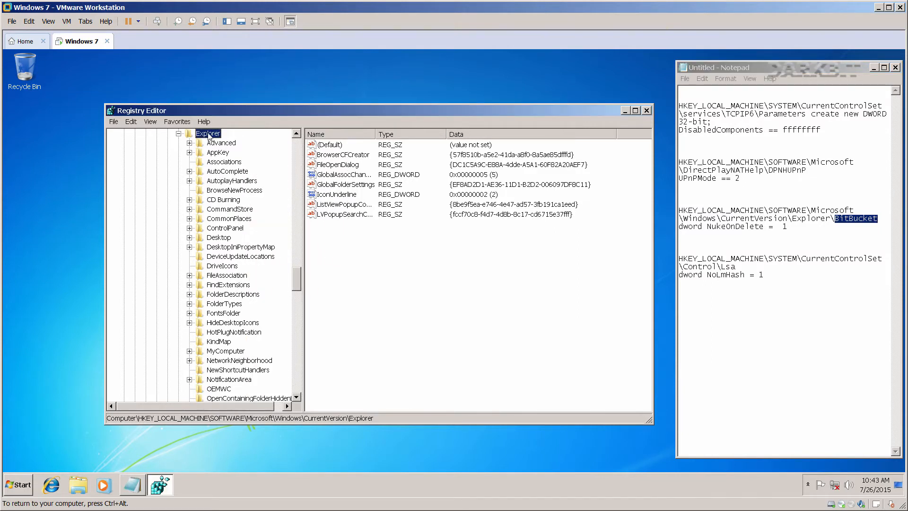
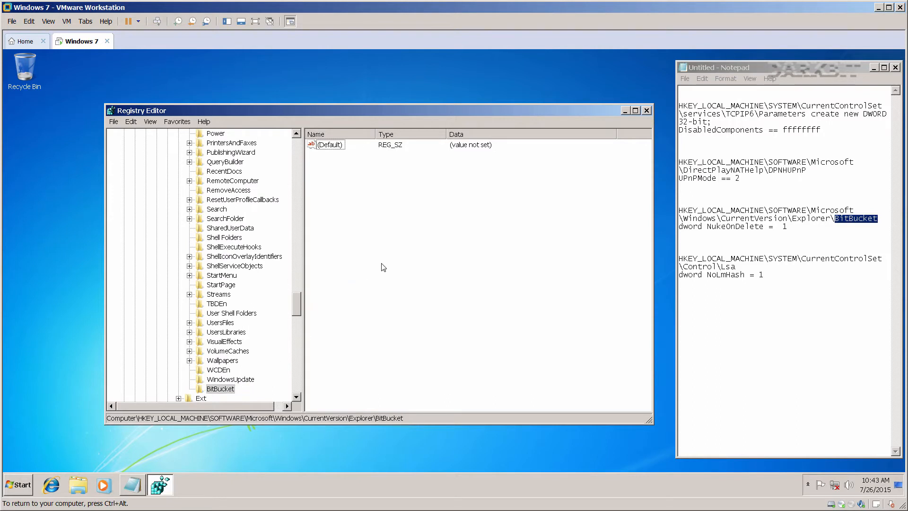
Create a NukeOnDelete DWORD (32-bit) value under the BitBucket key and open it for editing.
{"action": "left_click_drag", "start_coordinate": [763, 227], "coordinate": [709, 227]}
{"action": "left_click", "coordinate": [334, 182]}
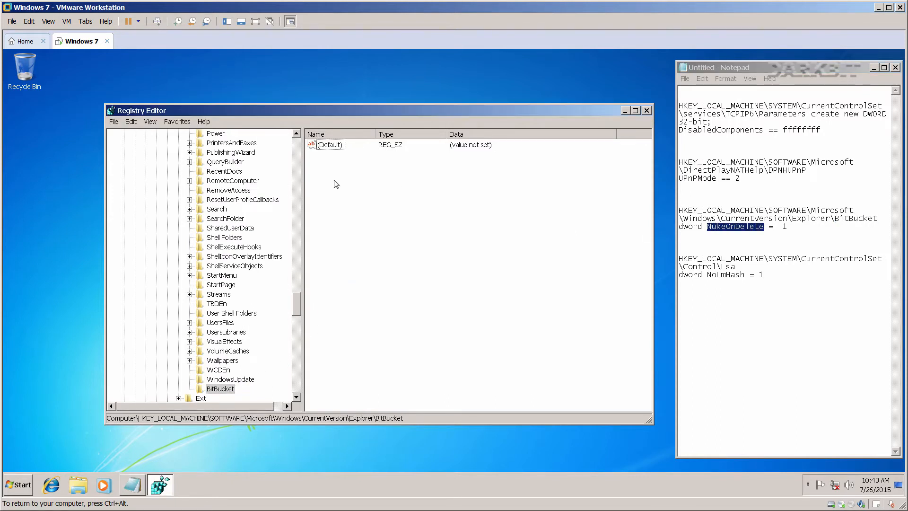
{"action": "right_click", "coordinate": [334, 181]}
{"action": "mouse_move", "coordinate": [369, 189]}
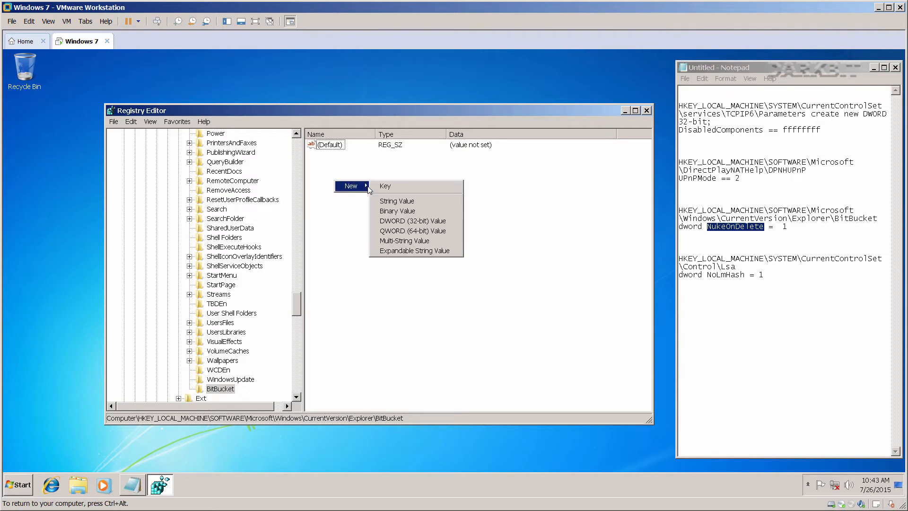
{"action": "left_click", "coordinate": [403, 221]}
{"action": "type", "text": "NukeOnDelete"}
{"action": "key", "text": "Return"}
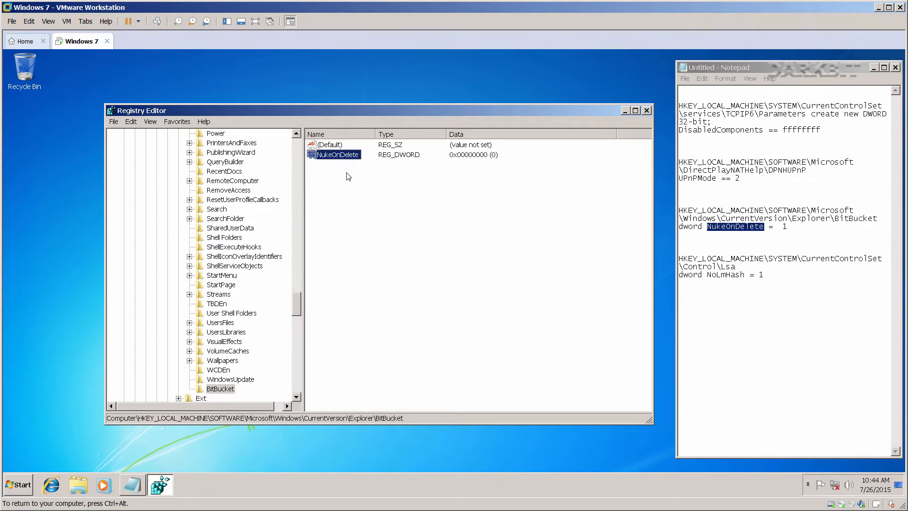
{"action": "double_click", "coordinate": [338, 155]}
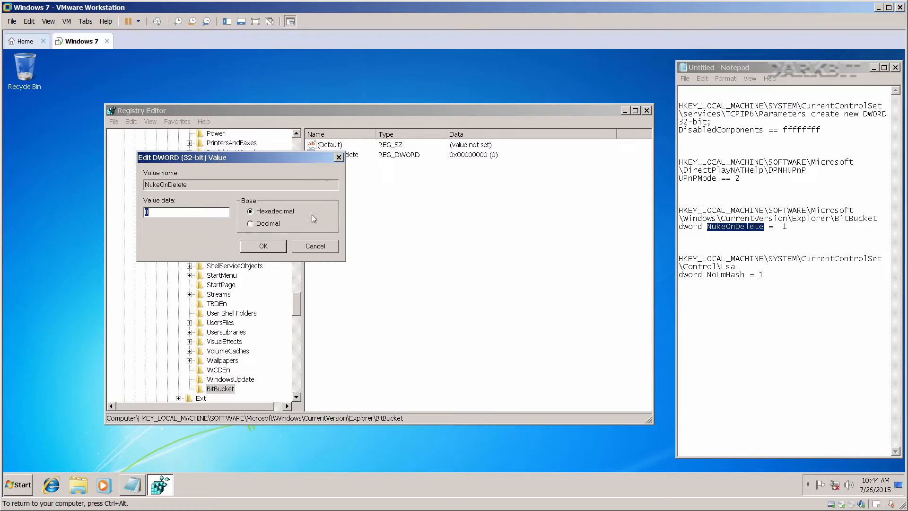
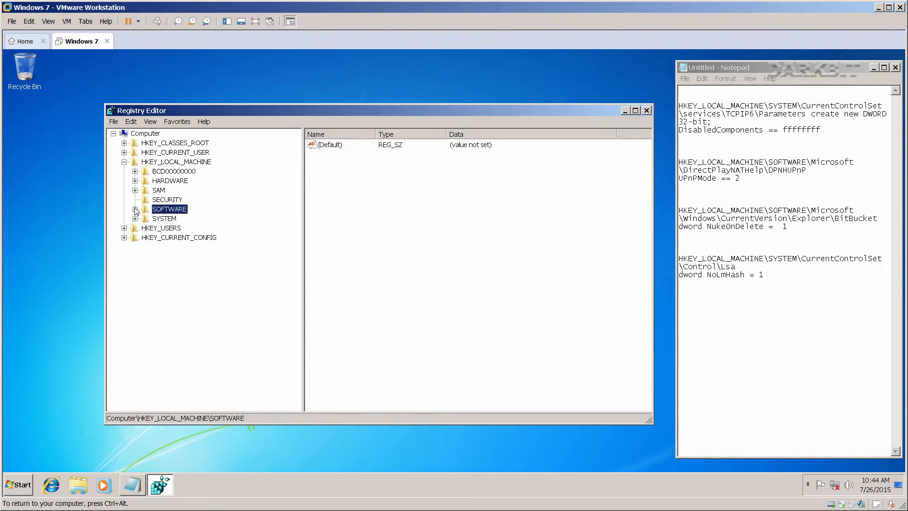
Navigate the registry tree to HKLM\SYSTEM\CurrentControlSet\Control\Lsa.
{"action": "left_click", "coordinate": [136, 218]}
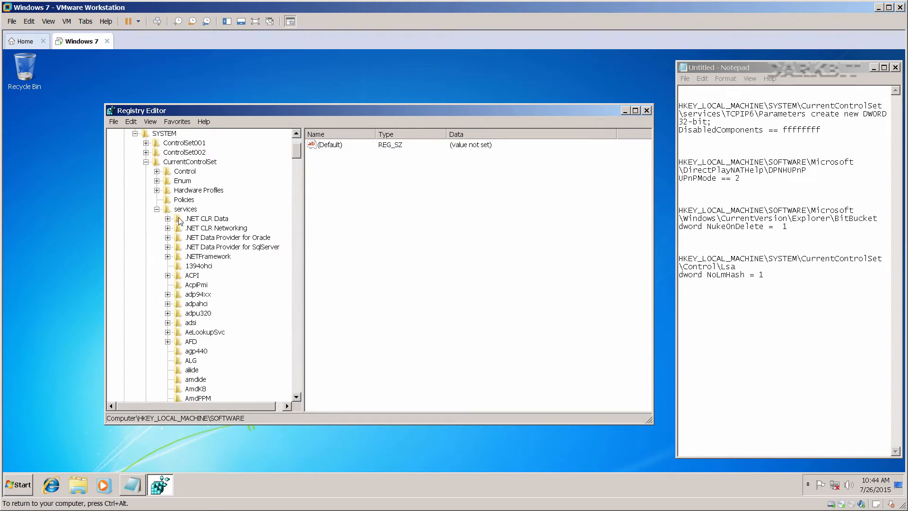
{"action": "left_click", "coordinate": [156, 209]}
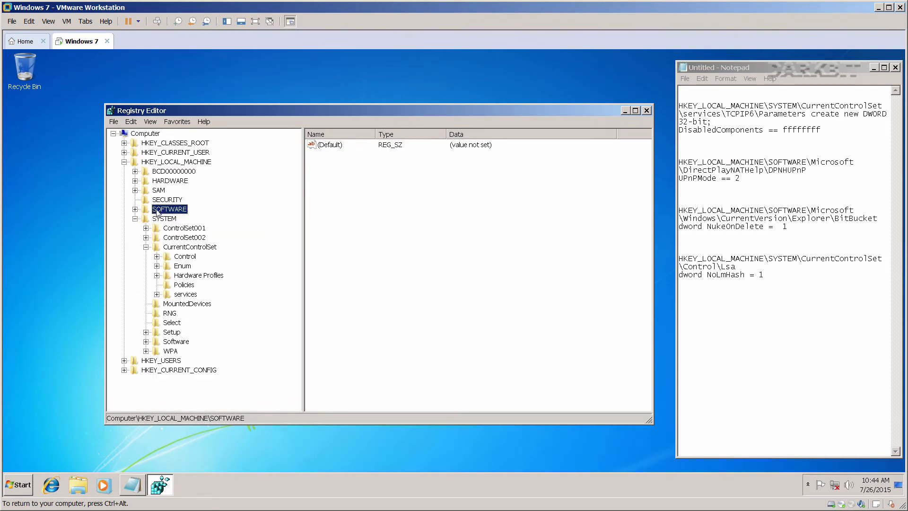
{"action": "left_click", "coordinate": [187, 247]}
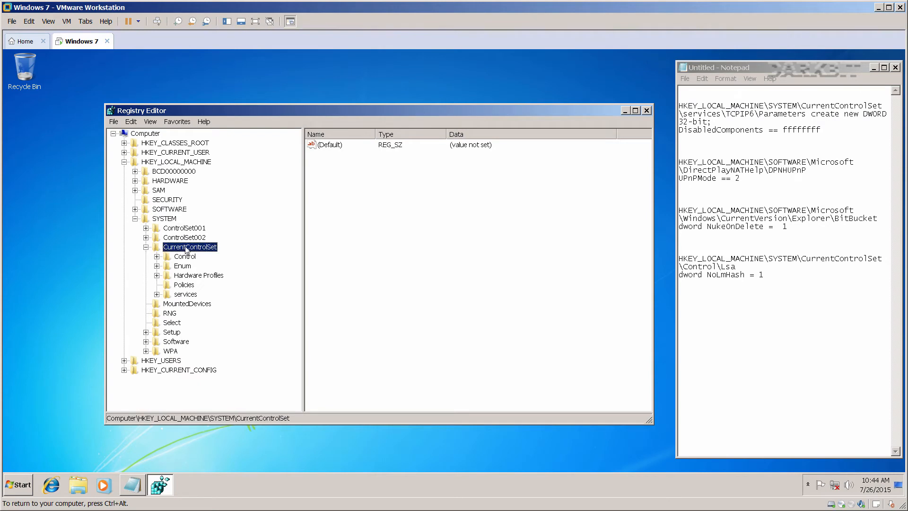
{"action": "left_click", "coordinate": [157, 256]}
{"action": "left_click", "coordinate": [190, 323]}
{"action": "scroll", "coordinate": [223, 339], "scroll_direction": "down", "scroll_amount": 3}
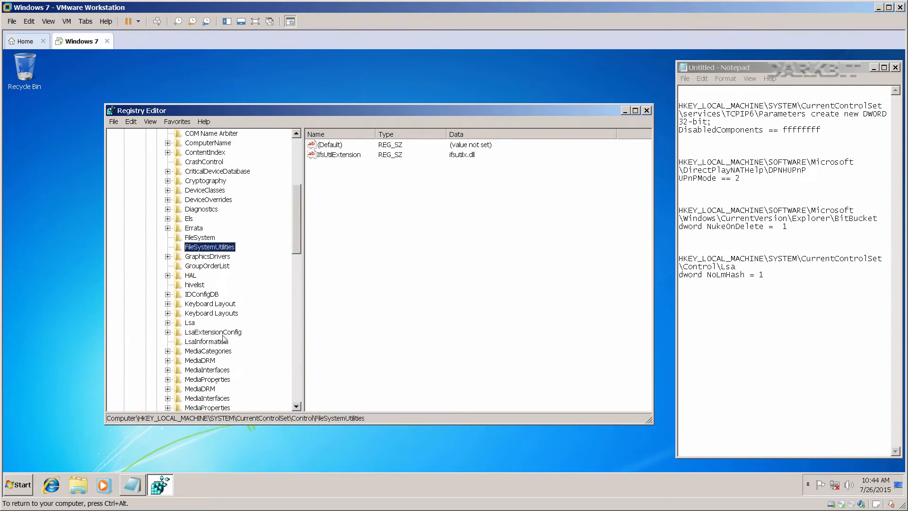
{"action": "scroll", "coordinate": [224, 338], "scroll_direction": "down", "scroll_amount": 4}
{"action": "left_click", "coordinate": [190, 210]}
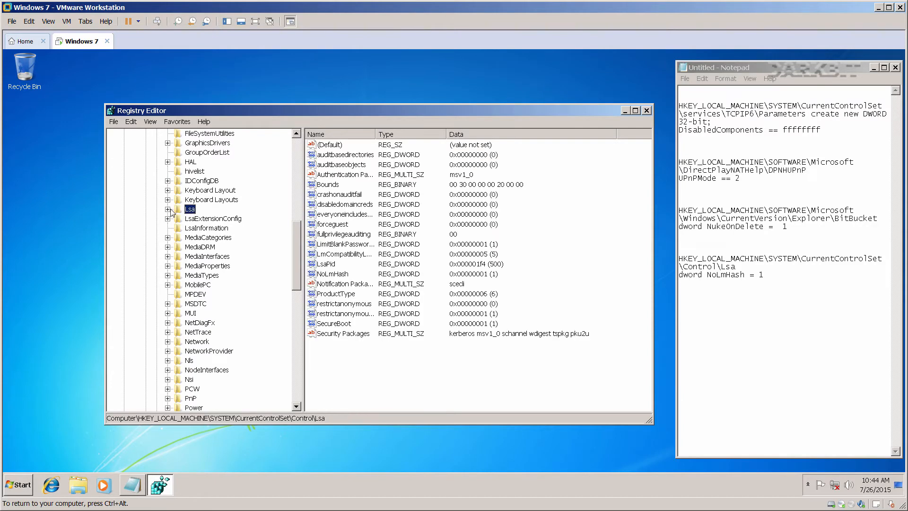
{"action": "left_click", "coordinate": [168, 209]}
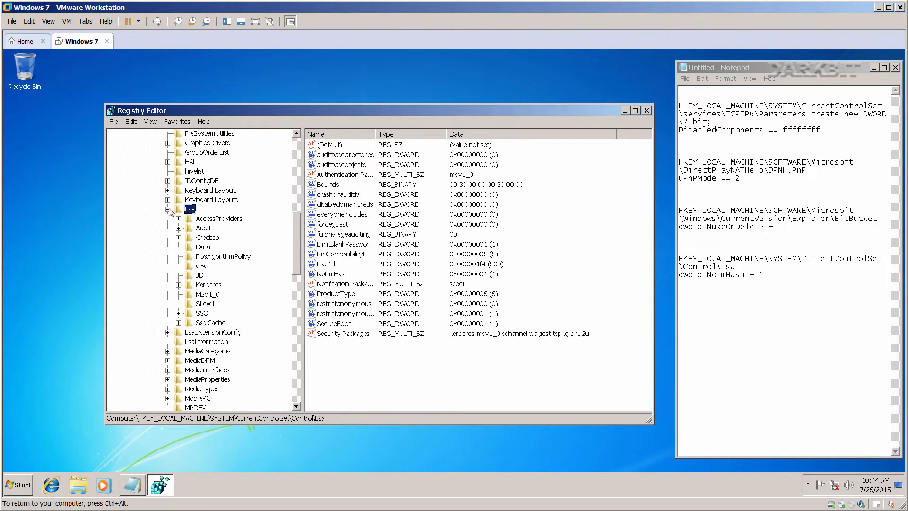
Confirm NoLmHash stays at value 1 and close the Registry Editor.
{"action": "left_click", "coordinate": [327, 216]}
{"action": "double_click", "coordinate": [333, 273]}
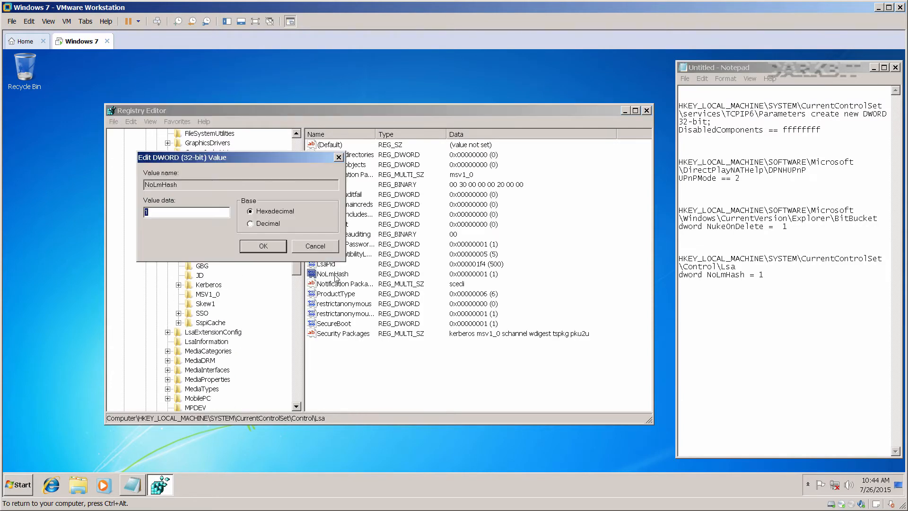
{"action": "left_click", "coordinate": [255, 246]}
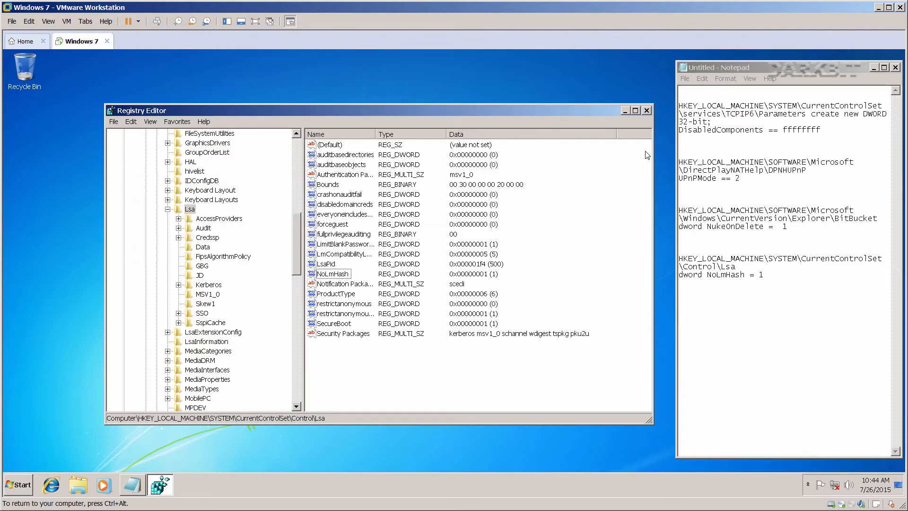
{"action": "left_click", "coordinate": [646, 111]}
Close the Notepad notes without saving and launch services.msc from the Start search.
{"action": "left_click", "coordinate": [895, 69]}
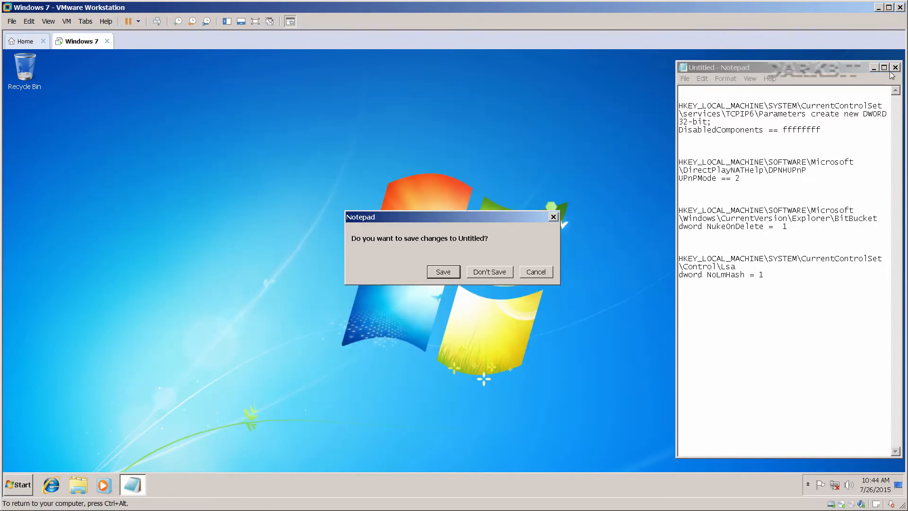
{"action": "left_click", "coordinate": [492, 273]}
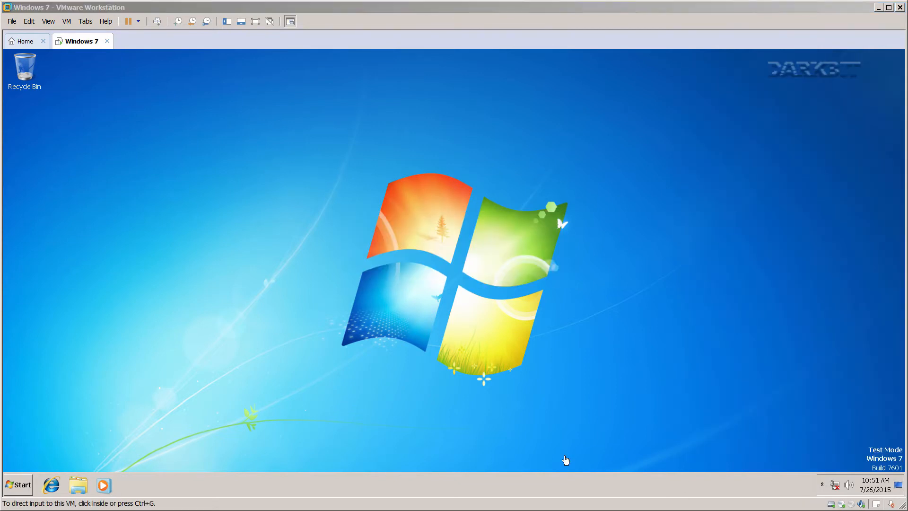
{"action": "left_click", "coordinate": [154, 387]}
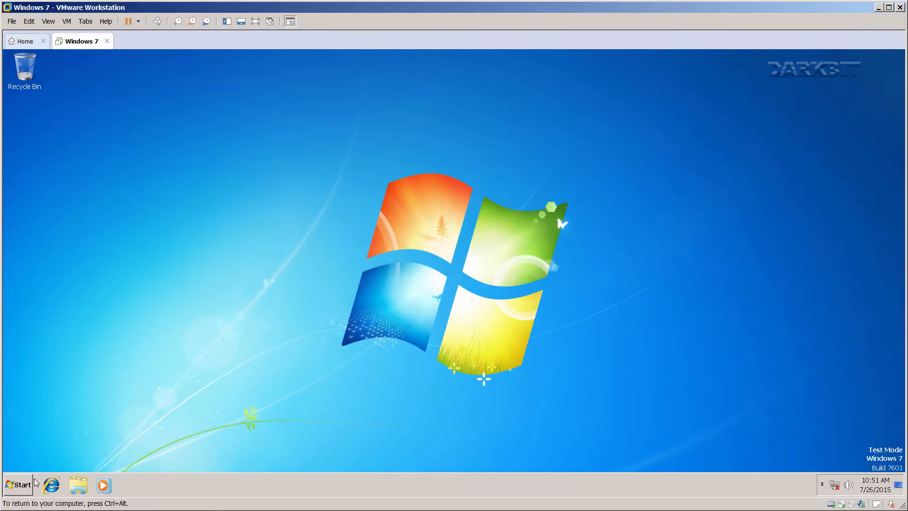
{"action": "left_click", "coordinate": [23, 487]}
{"action": "type", "text": "ser"}
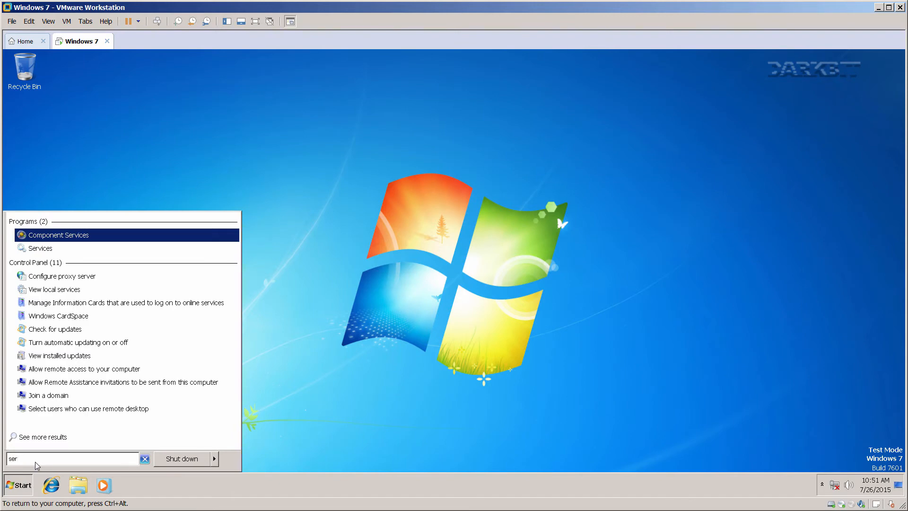
{"action": "type", "text": "vices.msc"}
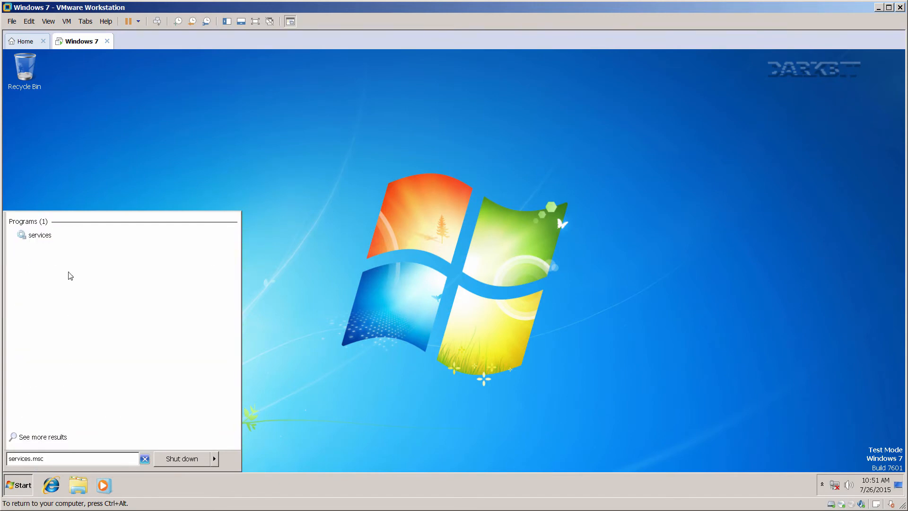
{"action": "left_click", "coordinate": [47, 236]}
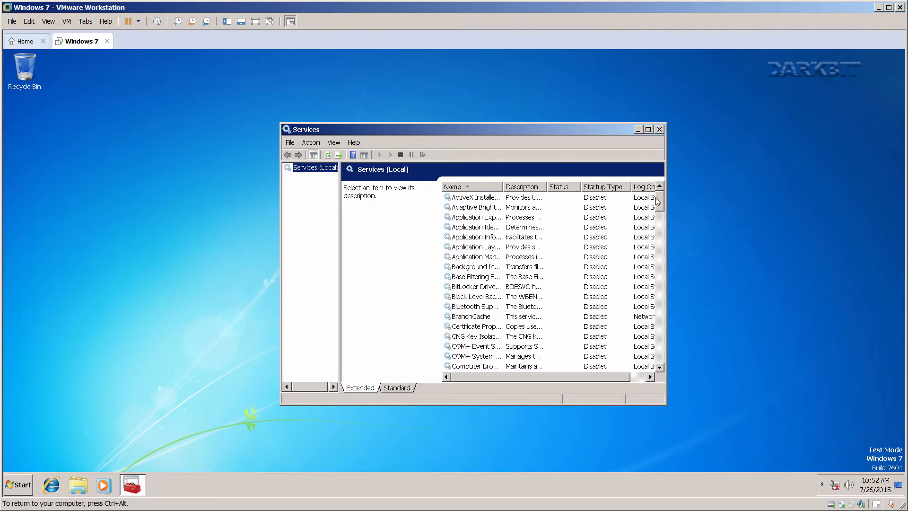
Set the Windows Modules Installer startup type to Manual and apply it.
{"action": "left_click_drag", "start_coordinate": [659, 202], "coordinate": [661, 363]}
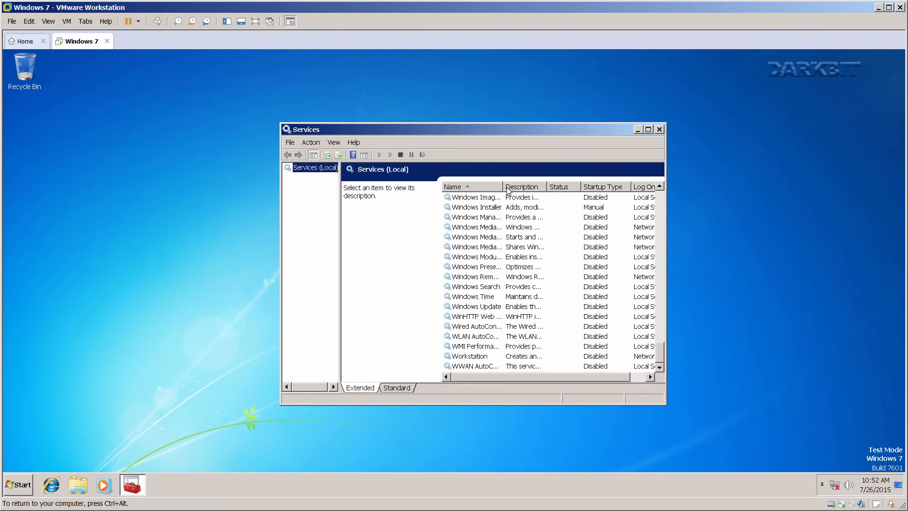
{"action": "left_click_drag", "start_coordinate": [504, 187], "coordinate": [549, 187]}
{"action": "left_click", "coordinate": [505, 258]}
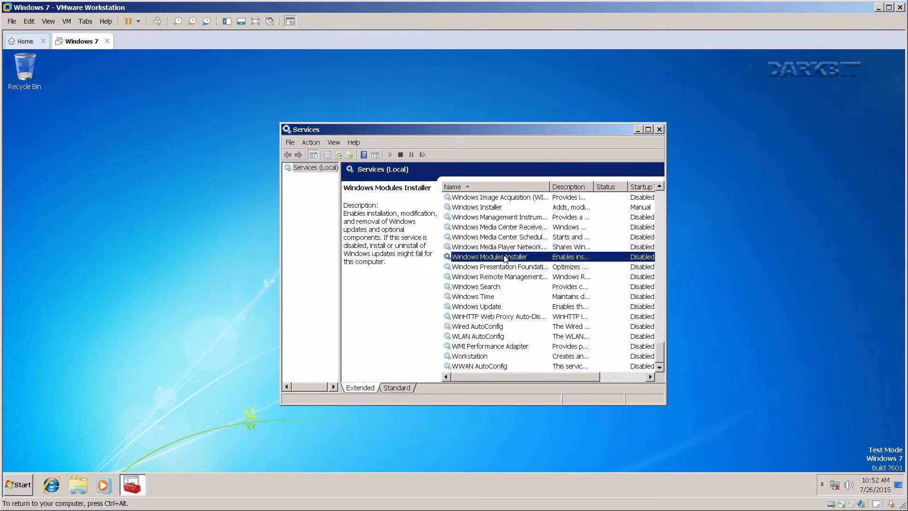
{"action": "left_click", "coordinate": [647, 130]}
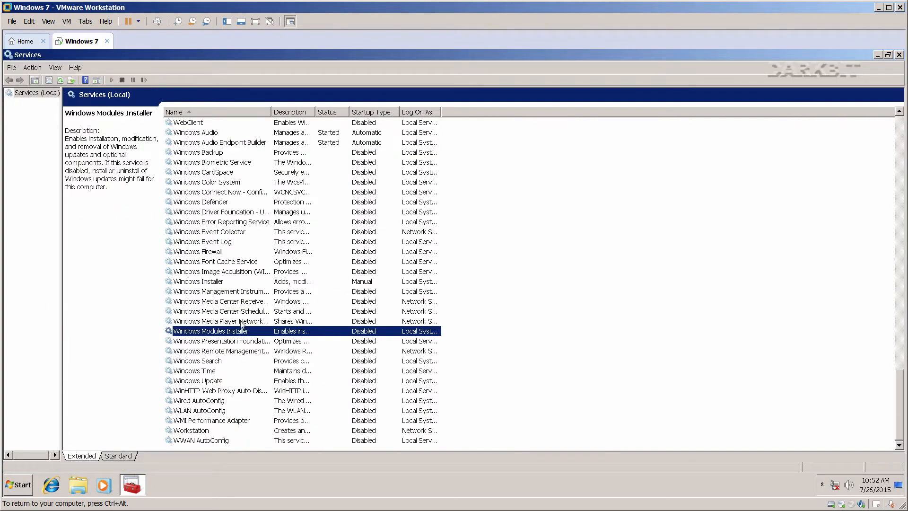
{"action": "right_click", "coordinate": [239, 332]}
{"action": "left_click", "coordinate": [258, 418]}
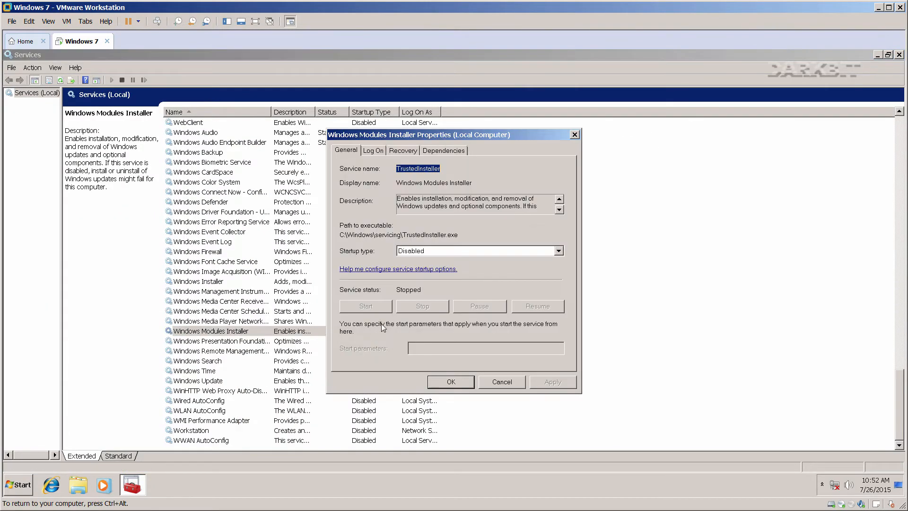
{"action": "left_click", "coordinate": [417, 254]}
{"action": "left_click", "coordinate": [419, 275]}
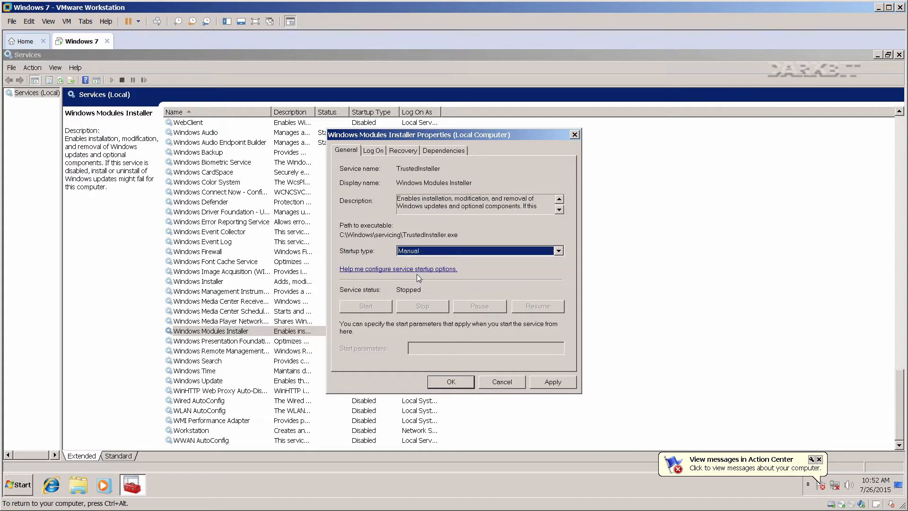
{"action": "left_click", "coordinate": [543, 381]}
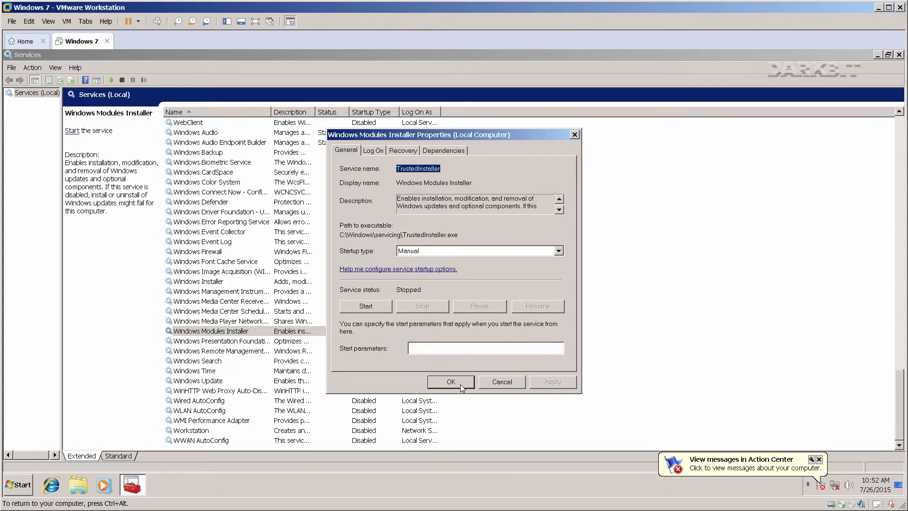
{"action": "left_click", "coordinate": [465, 382]}
Start the Windows Modules Installer service and close the Services console.
{"action": "right_click", "coordinate": [232, 332]}
{"action": "left_click", "coordinate": [290, 338]}
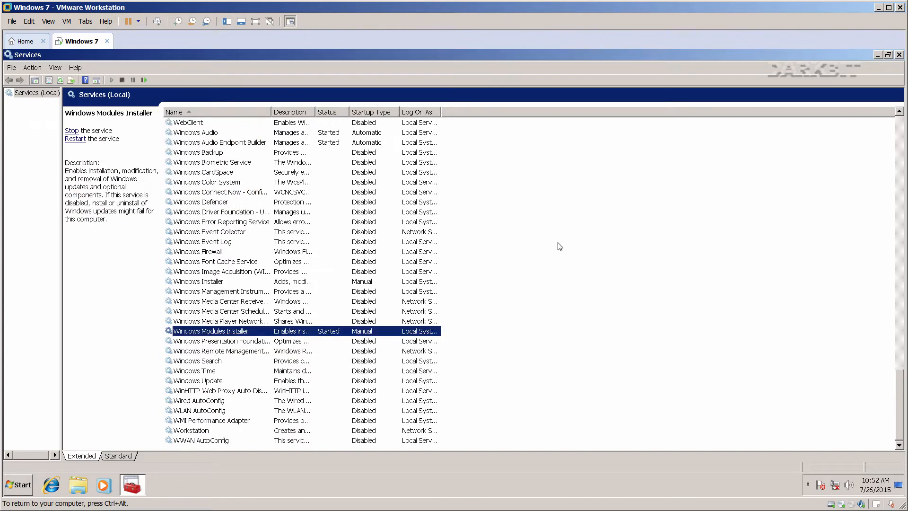
{"action": "left_click", "coordinate": [899, 55]}
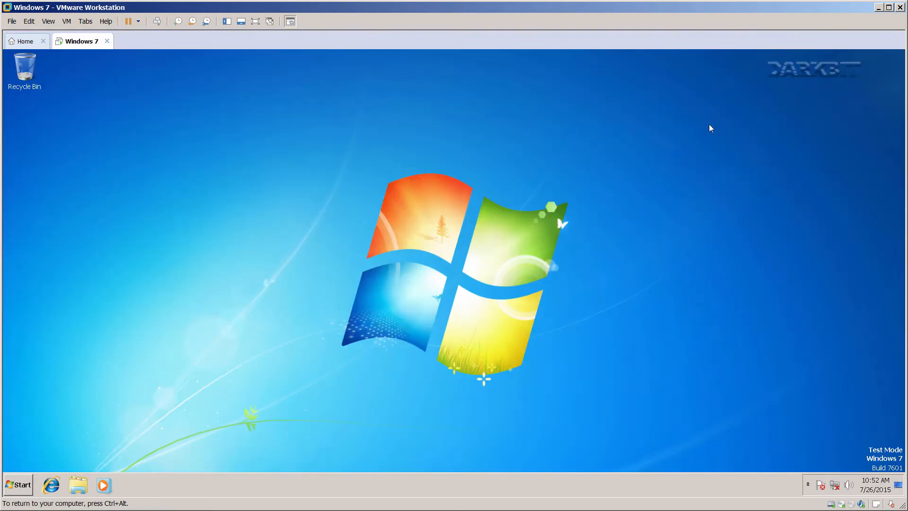
Run appwiz.cpl and bring up the Windows Features list.
{"action": "key", "text": "super+r"}
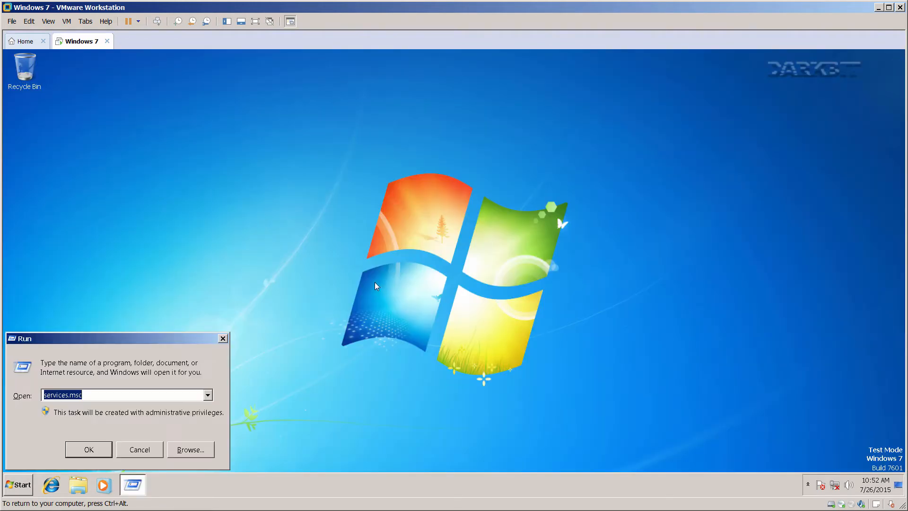
{"action": "left_click_drag", "start_coordinate": [177, 343], "coordinate": [445, 265]}
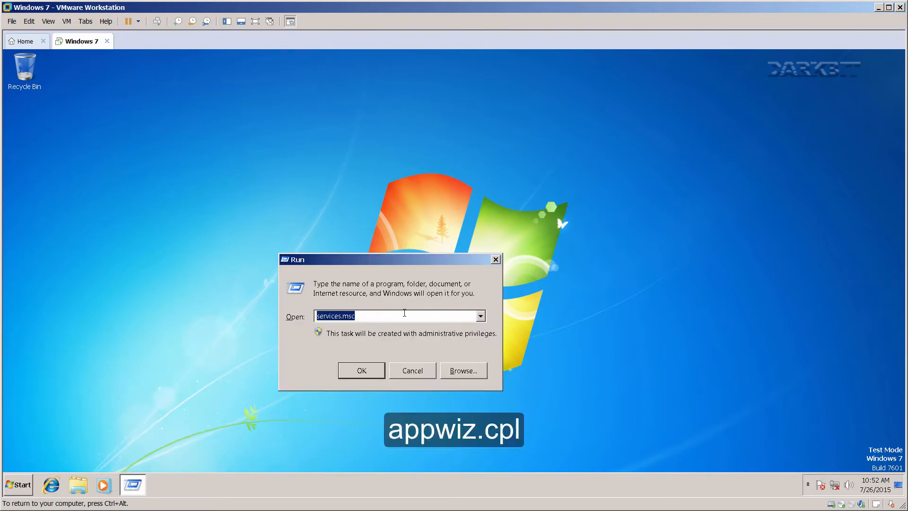
{"action": "type", "text": "appw"}
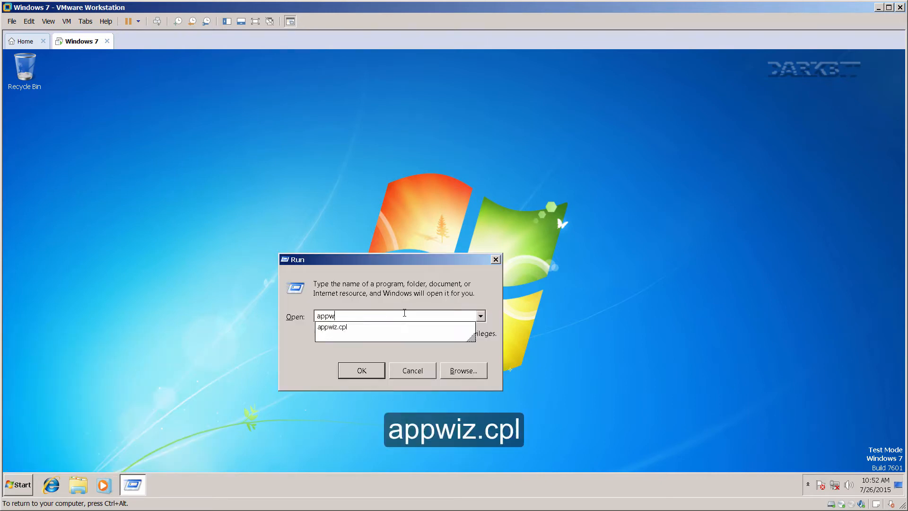
{"action": "type", "text": "iz.cpl"}
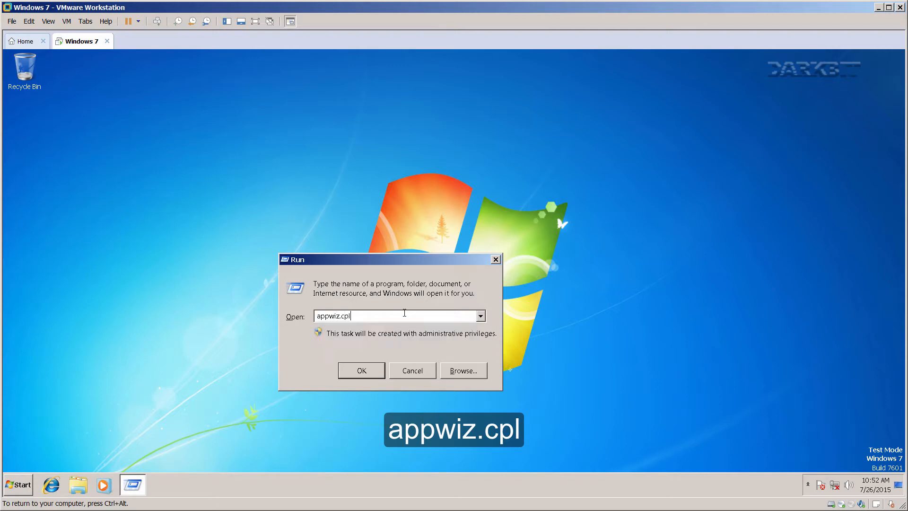
{"action": "left_click", "coordinate": [361, 370]}
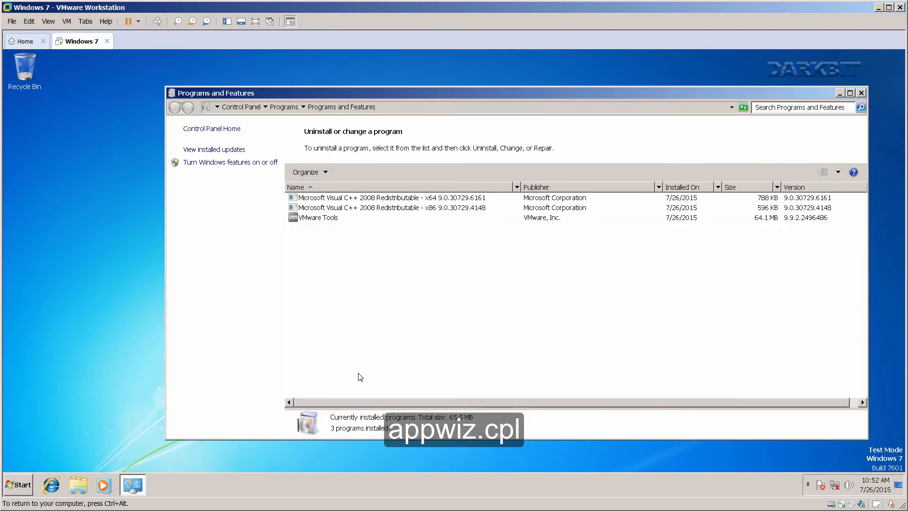
{"action": "left_click", "coordinate": [227, 151]}
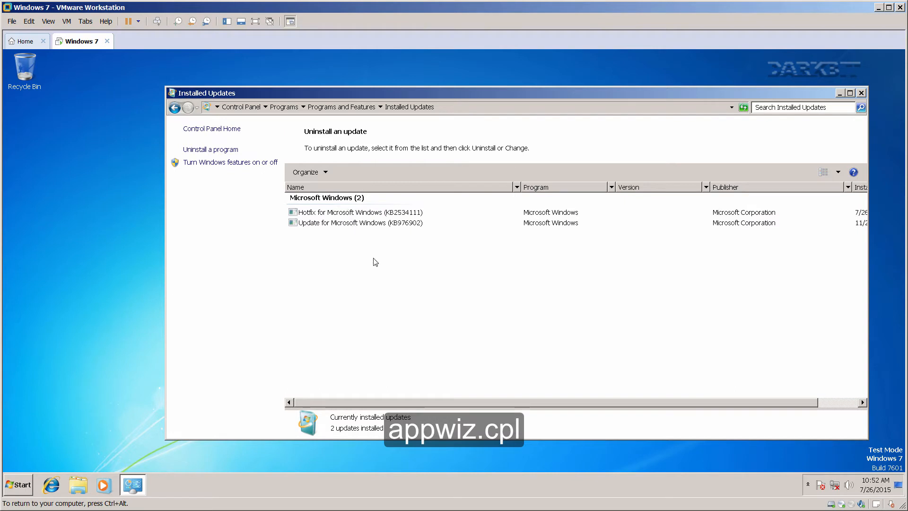
{"action": "left_click", "coordinate": [236, 165]}
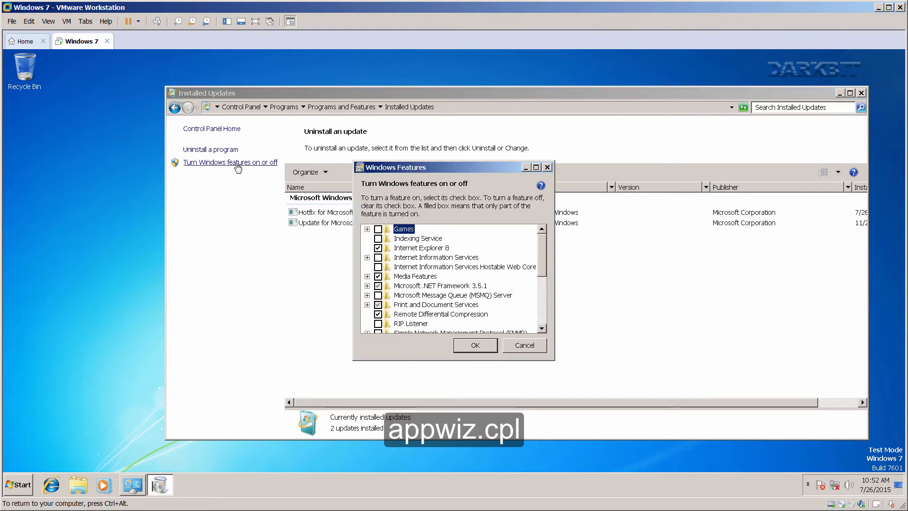
Turn off Internet Explorer 8, Media Features and Print and Document Services.
{"action": "left_click", "coordinate": [378, 248]}
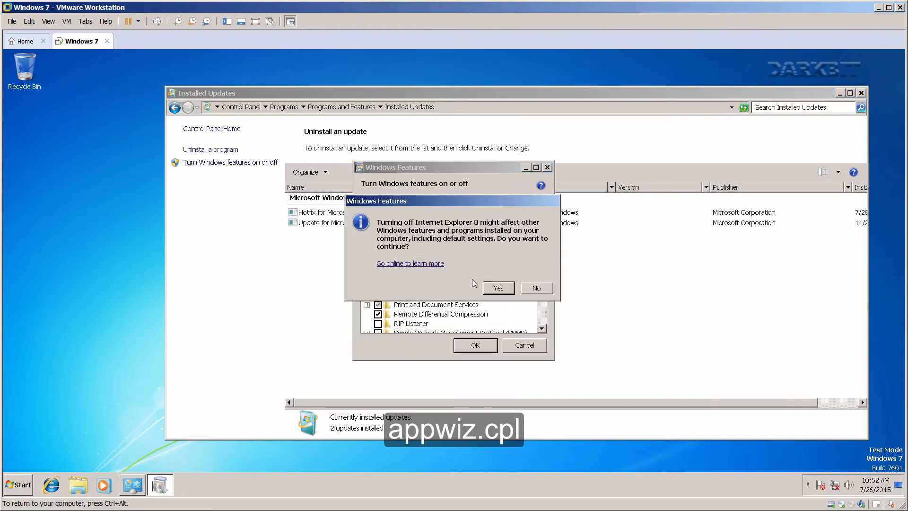
{"action": "left_click", "coordinate": [498, 287]}
{"action": "left_click", "coordinate": [378, 276]}
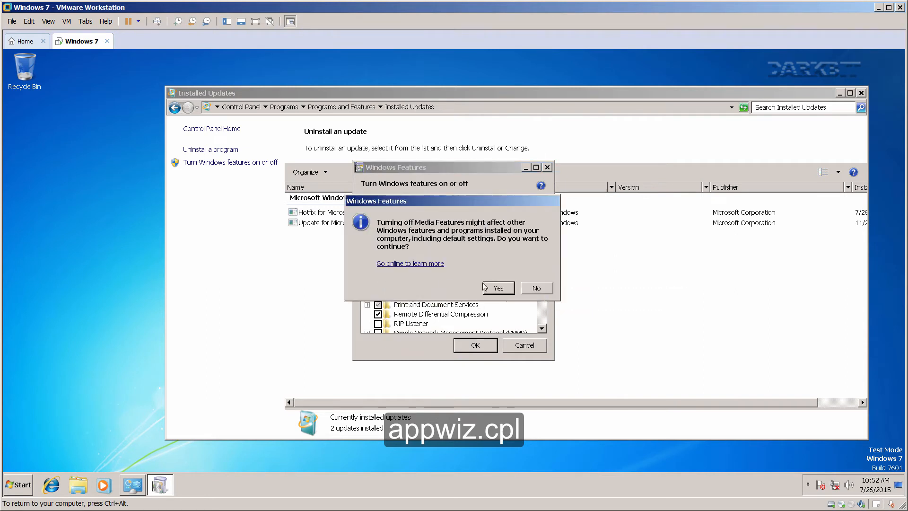
{"action": "left_click", "coordinate": [497, 288]}
{"action": "left_click", "coordinate": [367, 276]}
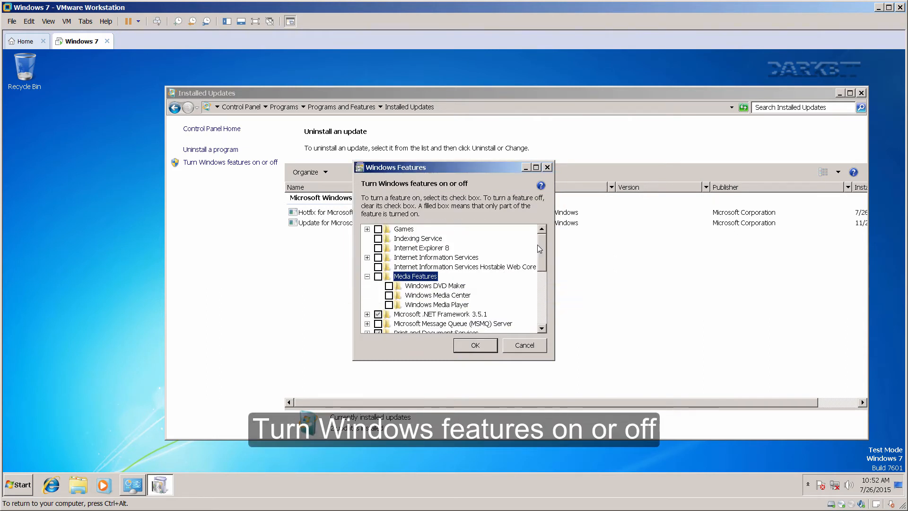
{"action": "scroll", "coordinate": [484, 285], "scroll_direction": "down", "scroll_amount": 2}
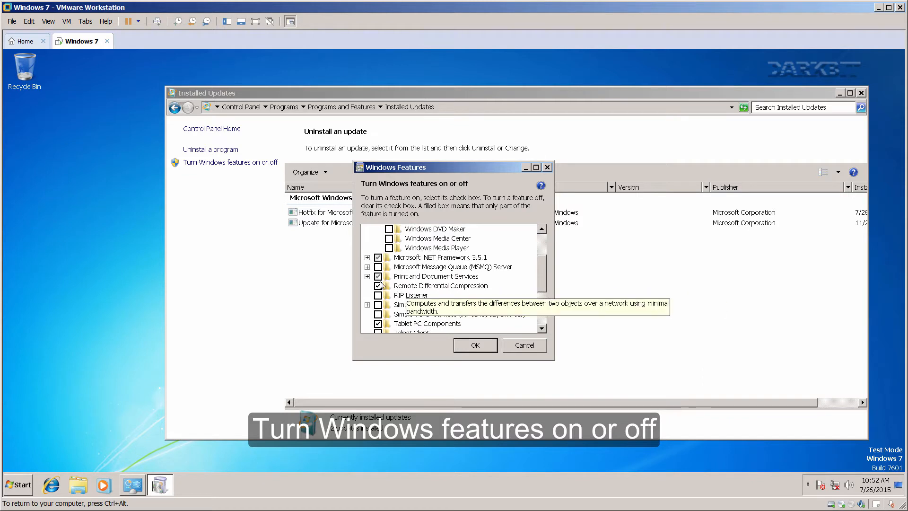
{"action": "left_click", "coordinate": [367, 276]}
{"action": "left_click", "coordinate": [377, 276]}
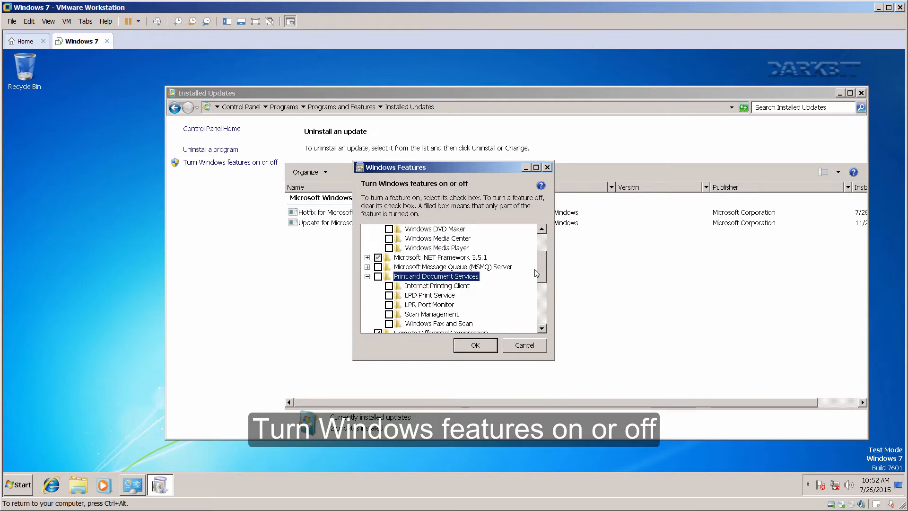
Turn off Remote Differential Compression, Tablet PC Components and Windows Gadget Platform.
{"action": "scroll", "coordinate": [425, 274], "scroll_direction": "down", "scroll_amount": 3}
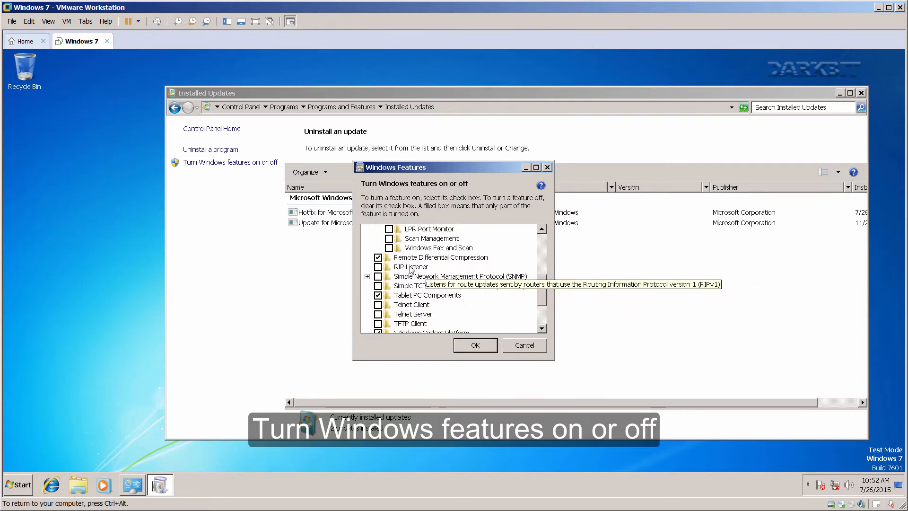
{"action": "left_click", "coordinate": [378, 257]}
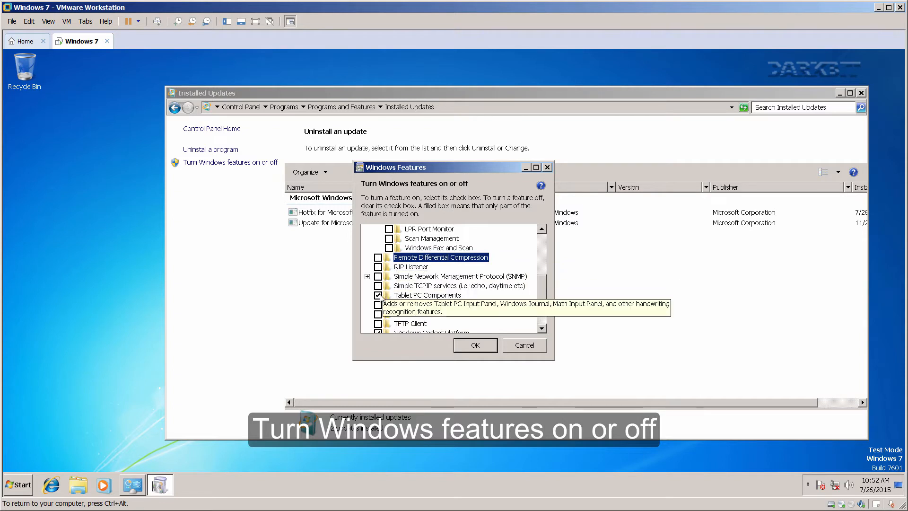
{"action": "left_click", "coordinate": [378, 295]}
{"action": "left_click", "coordinate": [367, 276]}
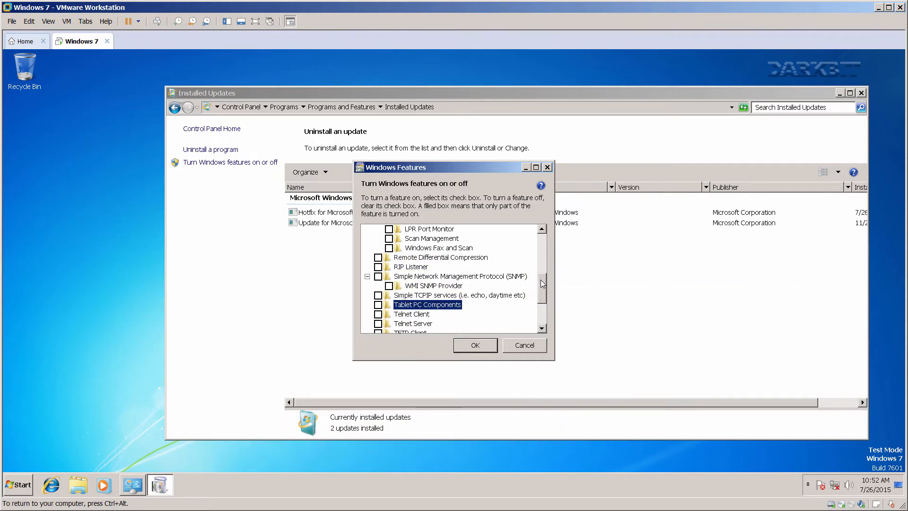
{"action": "scroll", "coordinate": [542, 283], "scroll_direction": "down", "scroll_amount": 3}
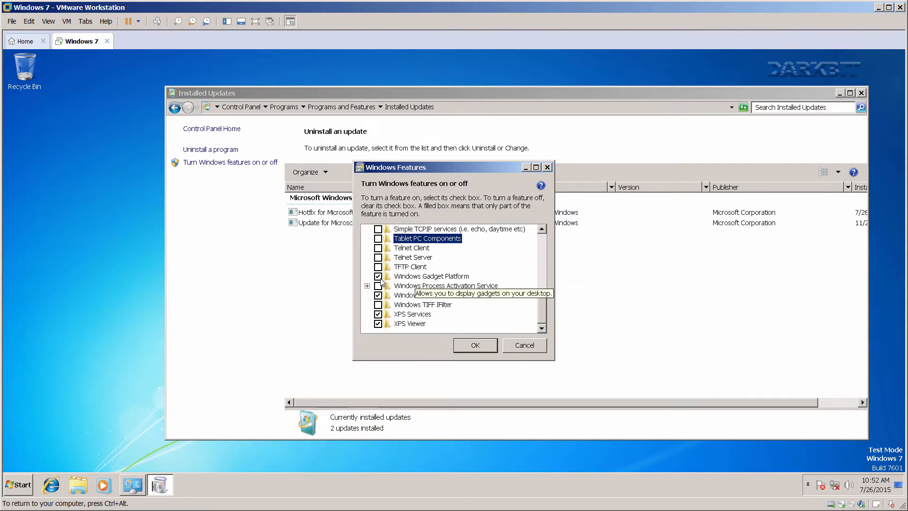
{"action": "left_click", "coordinate": [378, 276]}
Turn off Windows Search and the XPS features, then apply the feature changes.
{"action": "left_click", "coordinate": [378, 295]}
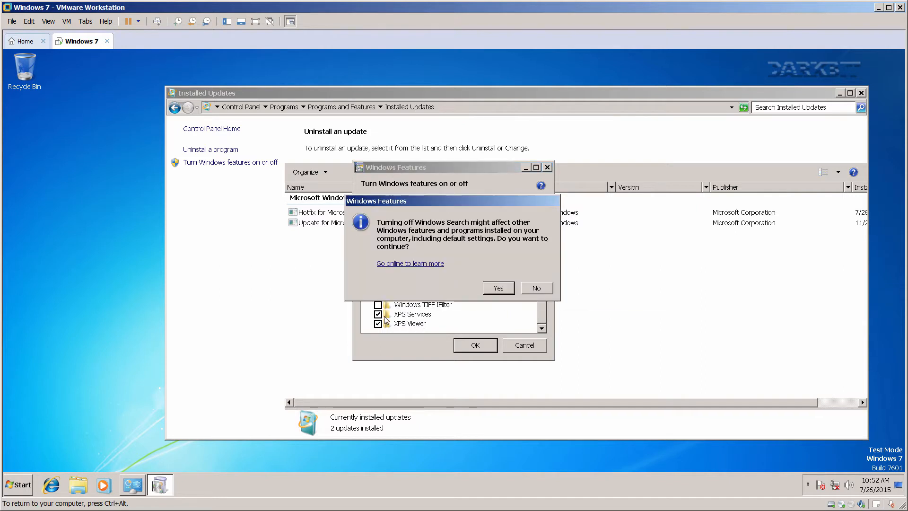
{"action": "left_click", "coordinate": [498, 288]}
{"action": "left_click", "coordinate": [378, 313]}
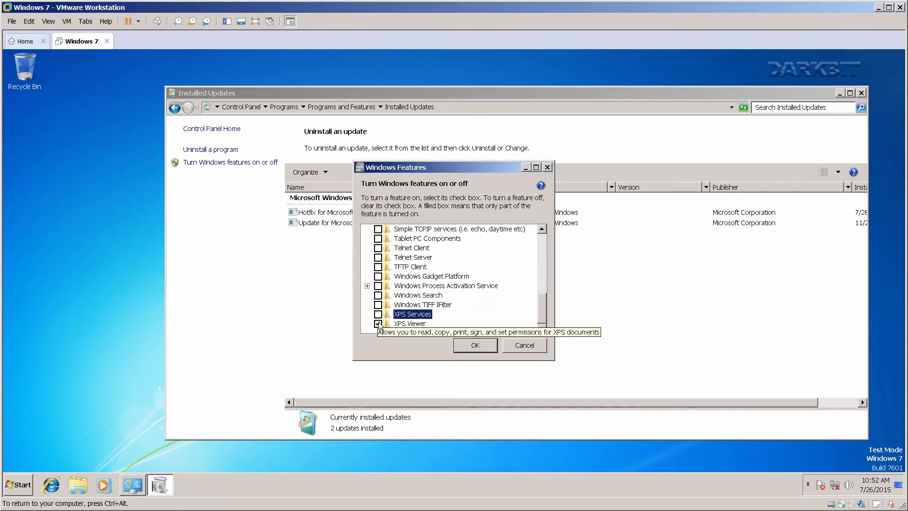
{"action": "left_click", "coordinate": [498, 283]}
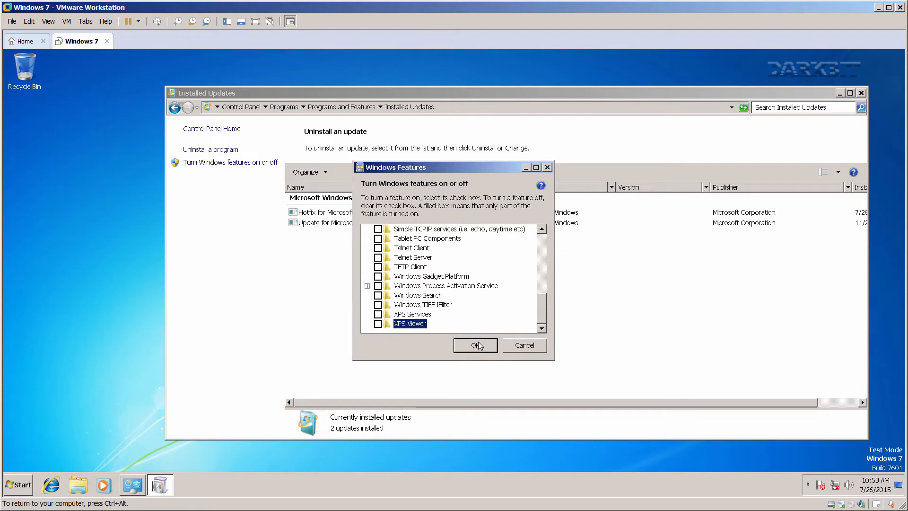
{"action": "left_click", "coordinate": [475, 344]}
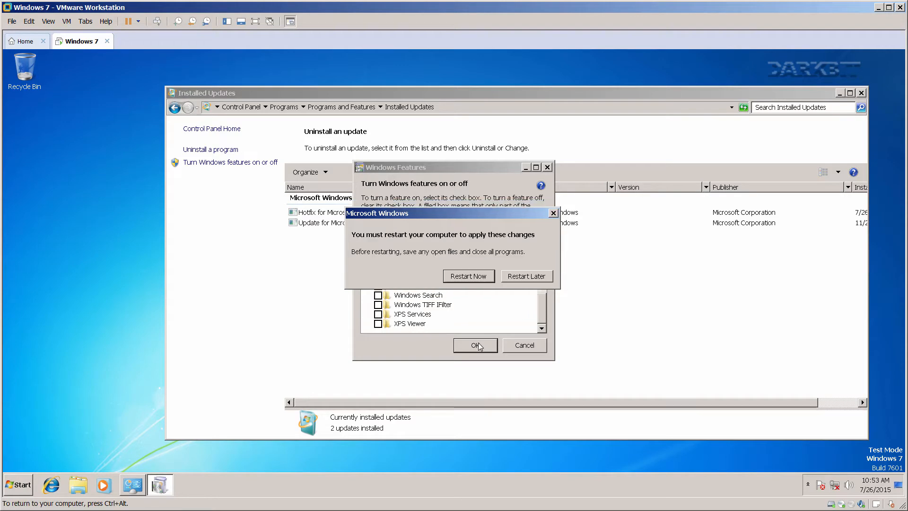
Restart Windows now, then show All Programs in the Start menu after reboot.
{"action": "left_click", "coordinate": [473, 277]}
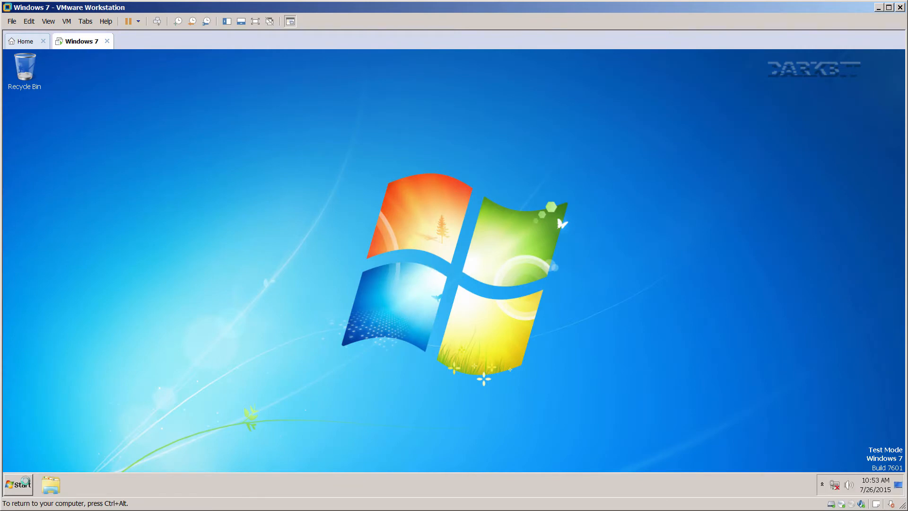
{"action": "left_click", "coordinate": [24, 480]}
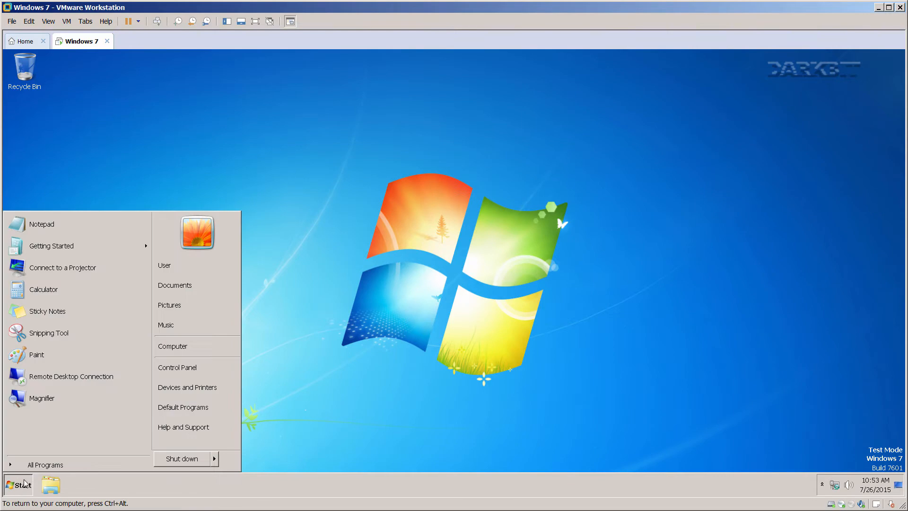
{"action": "left_click", "coordinate": [78, 465]}
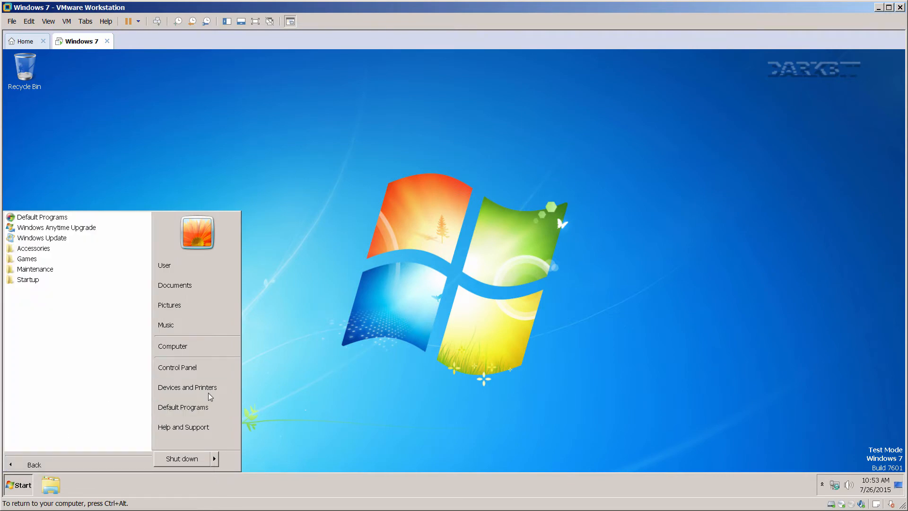
Dismiss the Start menu and launch services.msc from the Run box.
{"action": "left_click", "coordinate": [358, 349]}
{"action": "key", "text": "super+r"}
{"action": "type", "text": "se"}
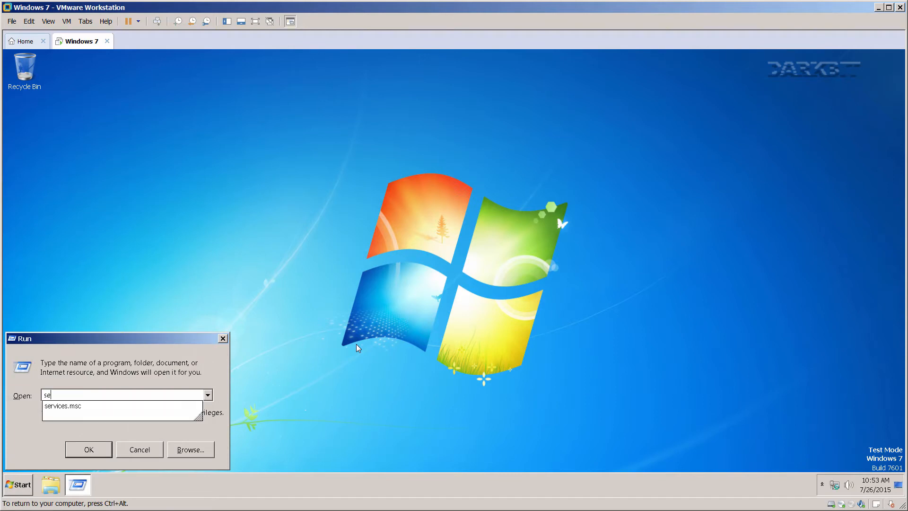
{"action": "type", "text": "rvices.msc"}
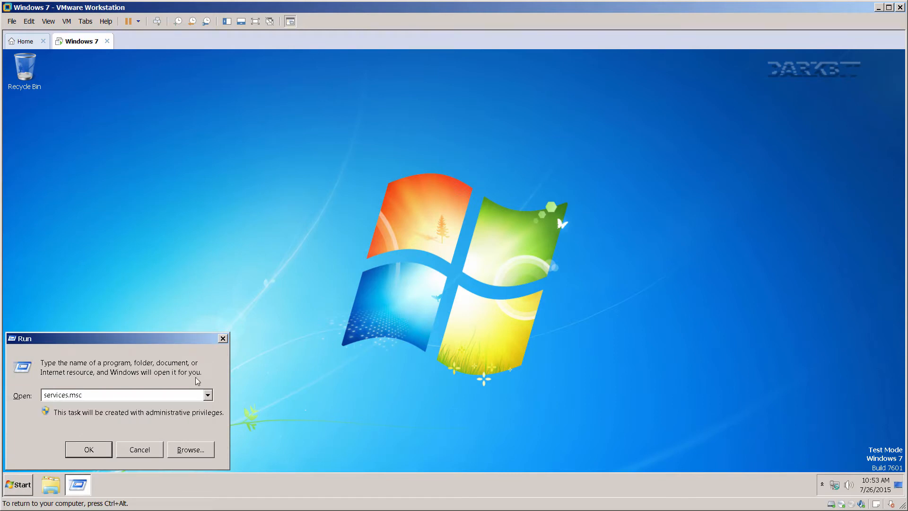
{"action": "left_click", "coordinate": [103, 450]}
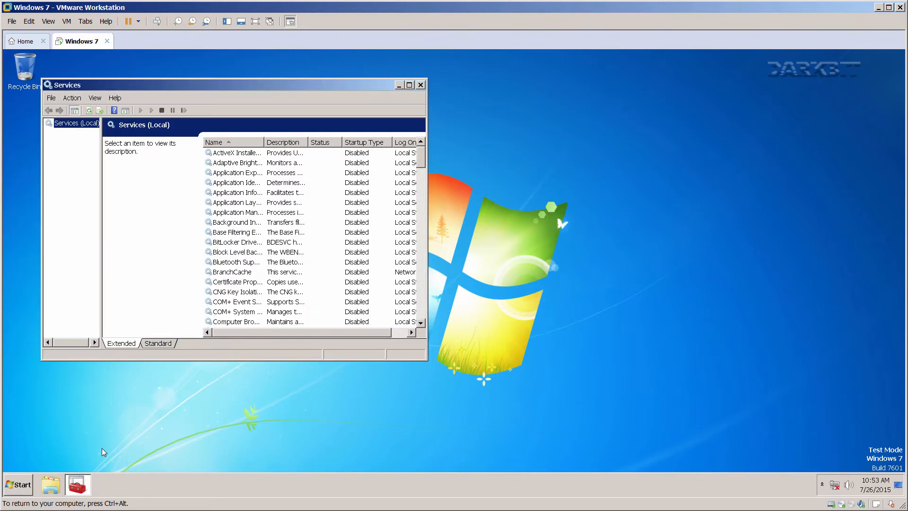
Stop the Windows Modules Installer service.
{"action": "left_click_drag", "start_coordinate": [419, 161], "coordinate": [426, 348]}
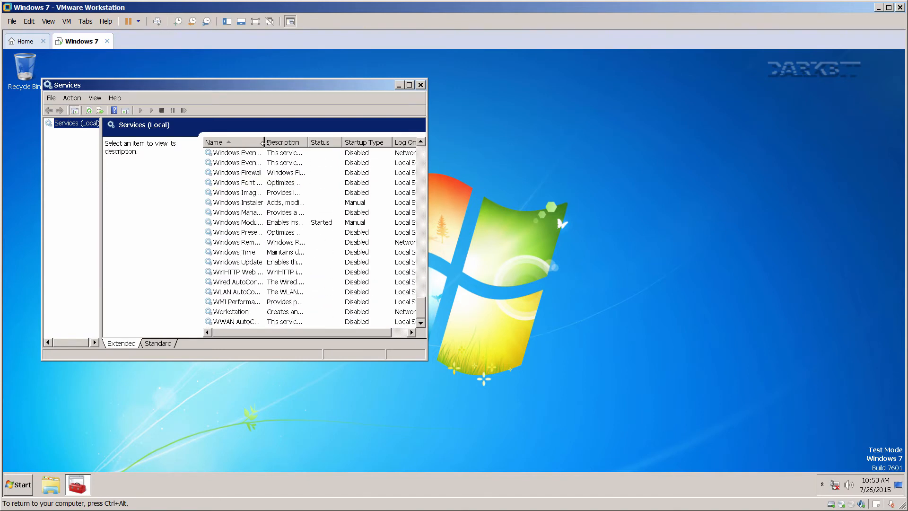
{"action": "left_click_drag", "start_coordinate": [263, 142], "coordinate": [310, 142]}
{"action": "left_click", "coordinate": [266, 224]}
{"action": "right_click", "coordinate": [266, 224]}
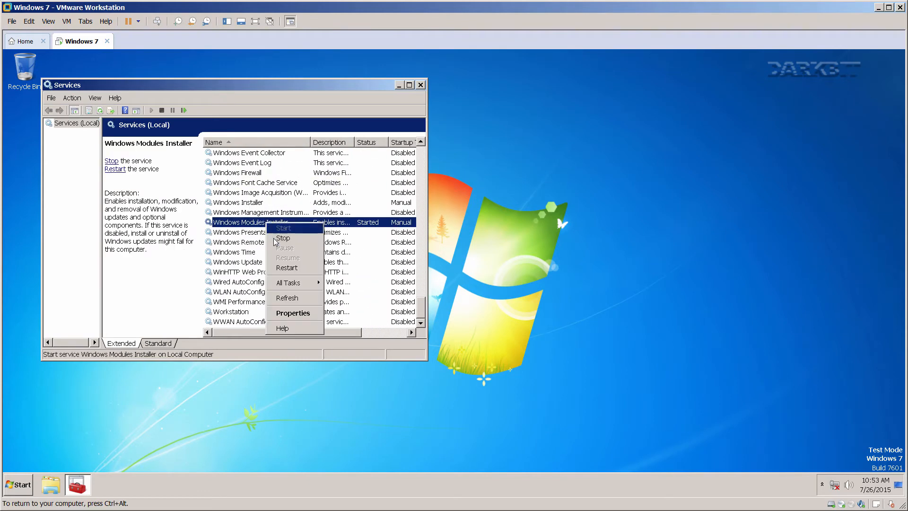
{"action": "left_click", "coordinate": [274, 237]}
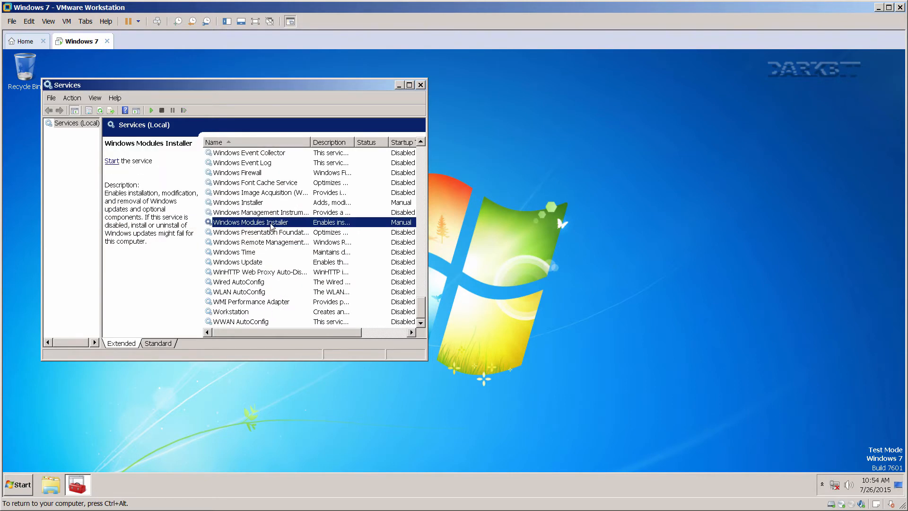
Set Windows Modules Installer startup to Disabled, apply, and close Services.
{"action": "right_click", "coordinate": [270, 224]}
{"action": "left_click", "coordinate": [297, 314]}
{"action": "left_click", "coordinate": [314, 210]}
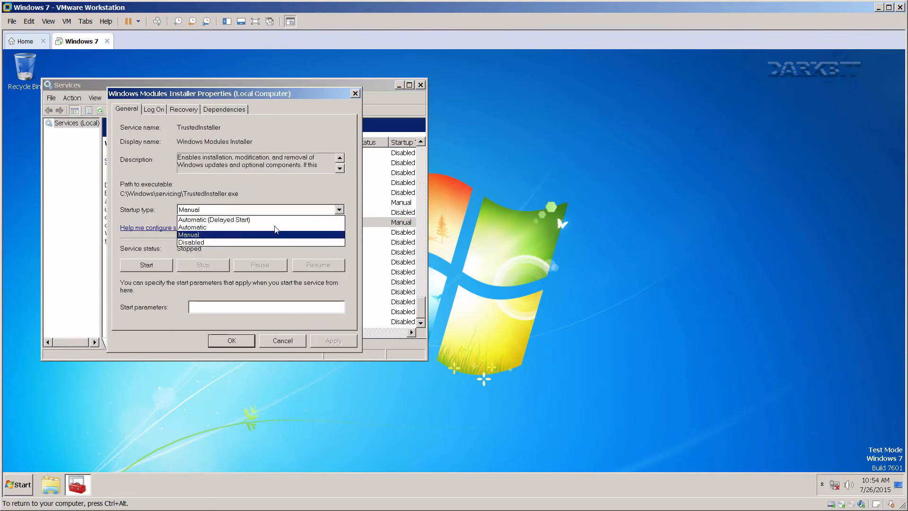
{"action": "left_click", "coordinate": [245, 244]}
{"action": "left_click", "coordinate": [321, 340]}
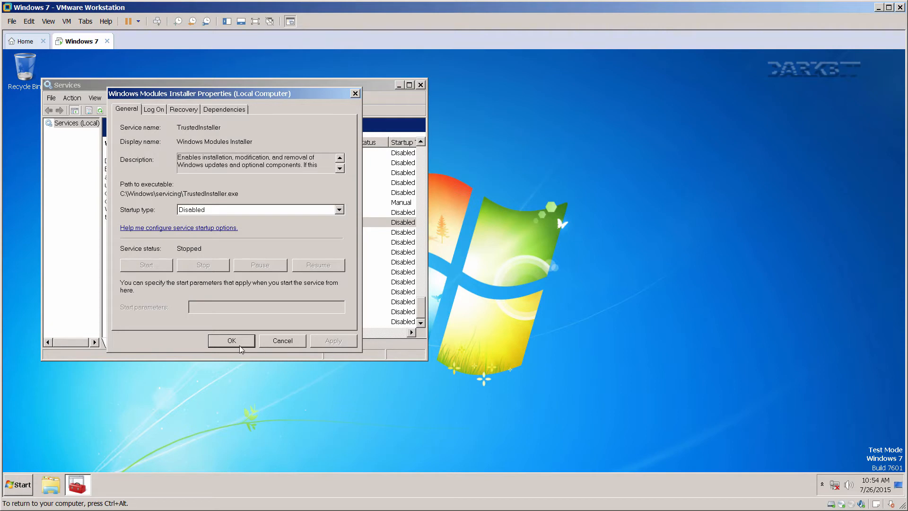
{"action": "left_click", "coordinate": [240, 343]}
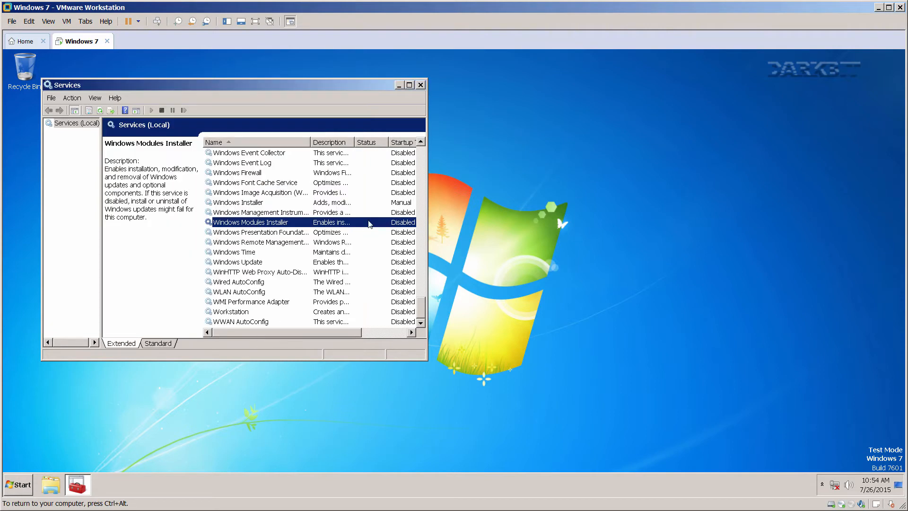
{"action": "left_click", "coordinate": [420, 86]}
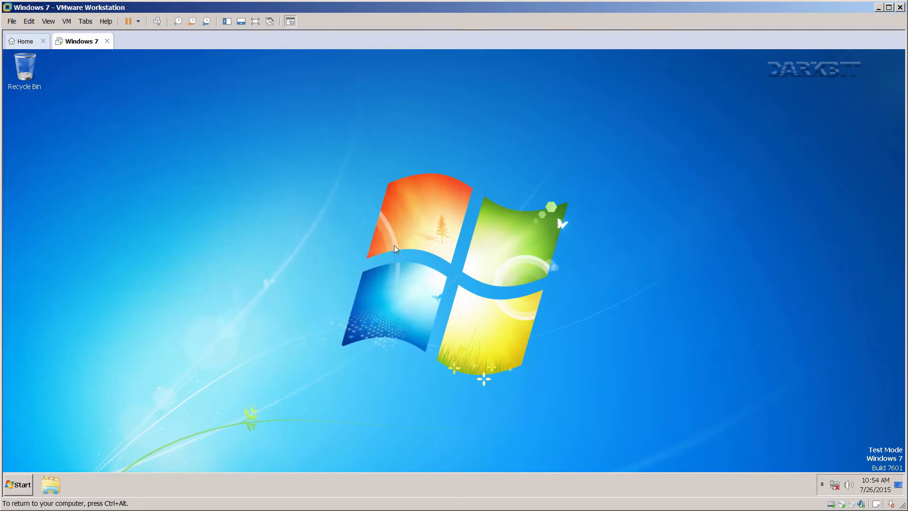
Open Internet Properties from the Run box.
{"action": "key", "text": "super+r"}
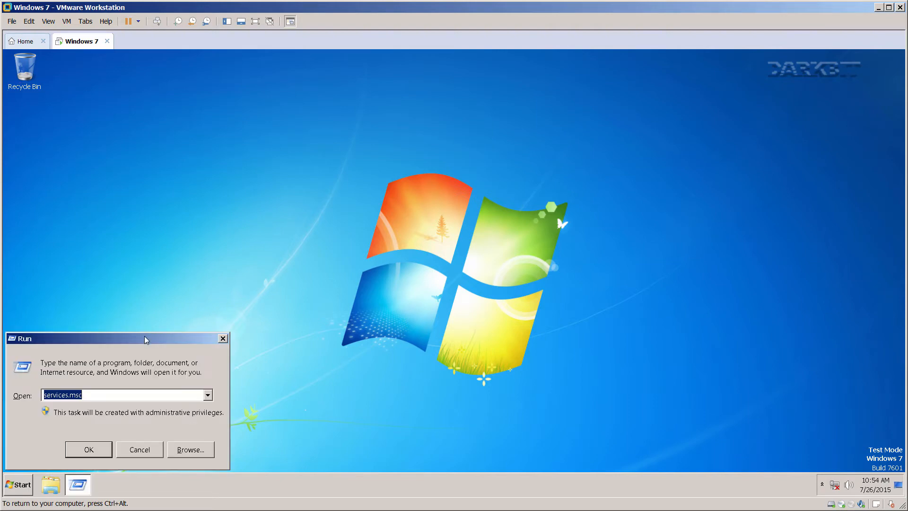
{"action": "left_click", "coordinate": [369, 310]}
{"action": "left_click_drag", "start_coordinate": [369, 310], "coordinate": [261, 304]}
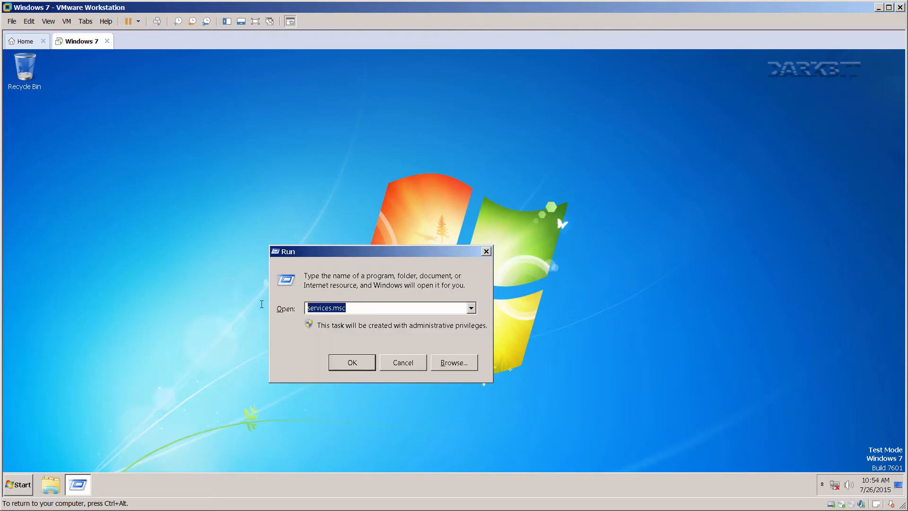
{"action": "type", "text": "inetcpl.cpl"}
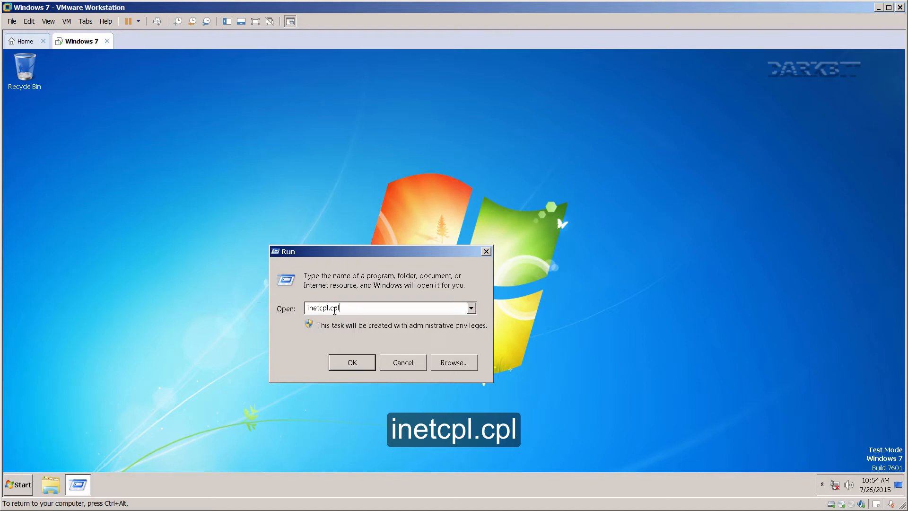
{"action": "left_click", "coordinate": [352, 364]}
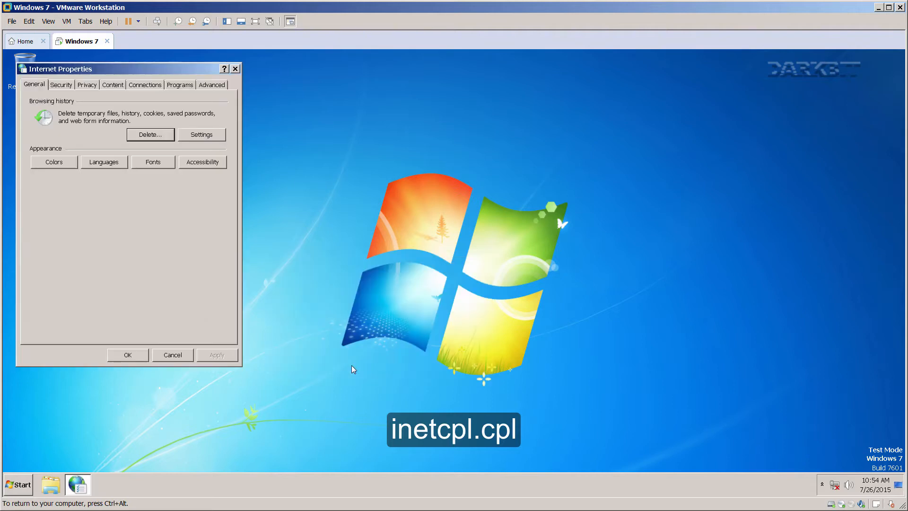
{"action": "left_click_drag", "start_coordinate": [136, 74], "coordinate": [494, 133]}
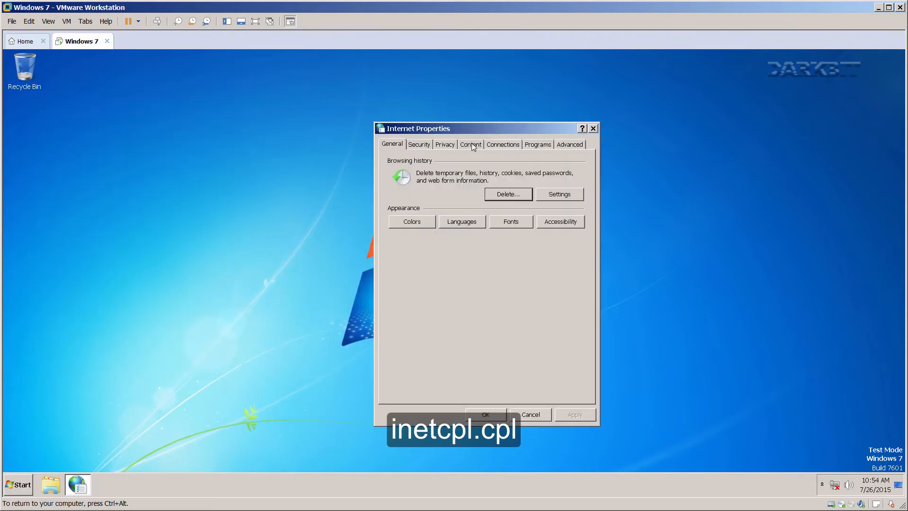
Delete the browsing history without preserving Favorites website data.
{"action": "left_click", "coordinate": [505, 194]}
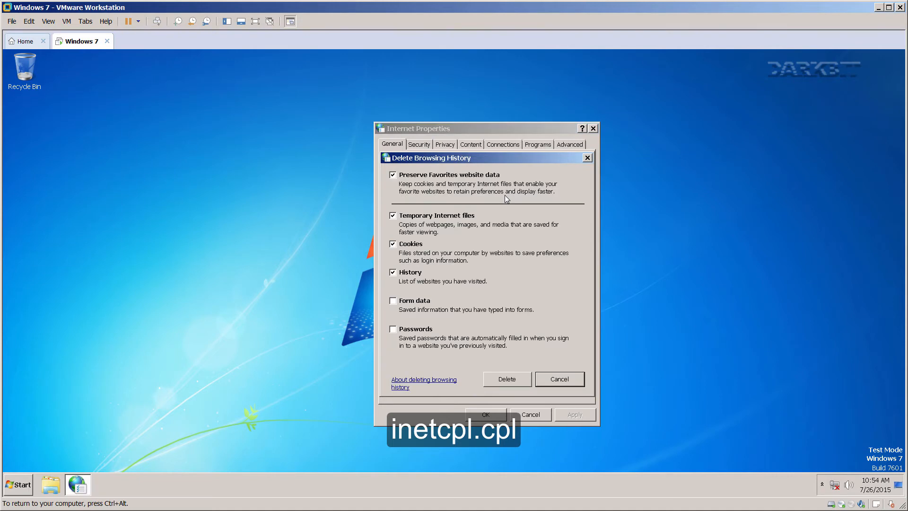
{"action": "left_click", "coordinate": [394, 174]}
{"action": "left_click", "coordinate": [506, 378]}
Set the cache disk space to 8 MB and lower the days kept in history.
{"action": "left_click", "coordinate": [555, 194]}
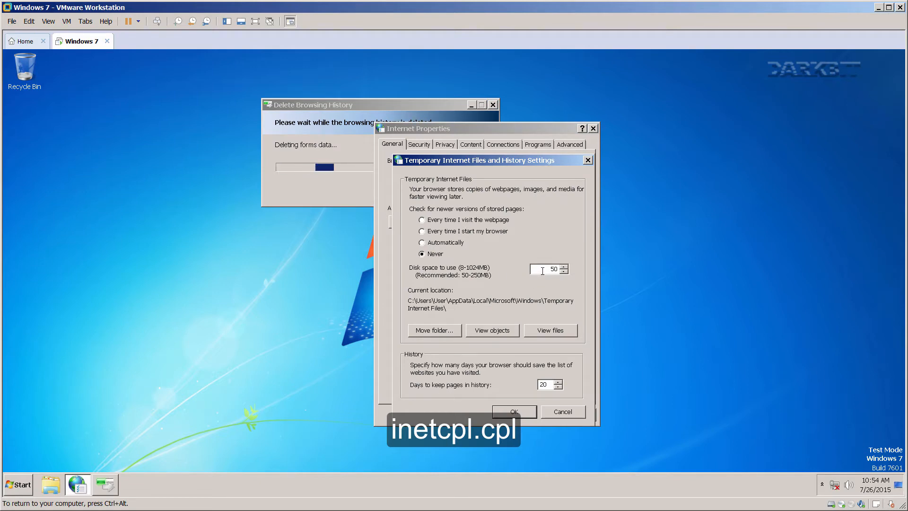
{"action": "left_click_drag", "start_coordinate": [543, 269], "coordinate": [569, 266]}
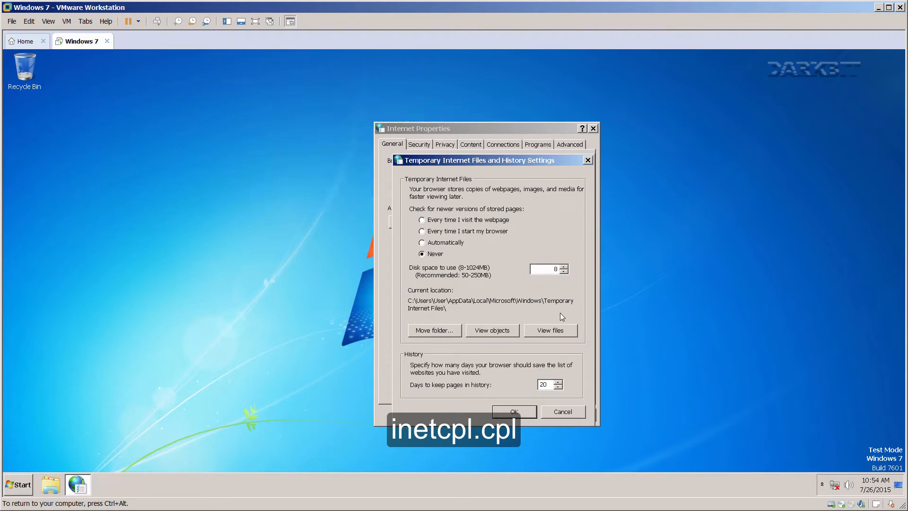
{"action": "left_click", "coordinate": [550, 330]}
{"action": "left_click", "coordinate": [406, 110]}
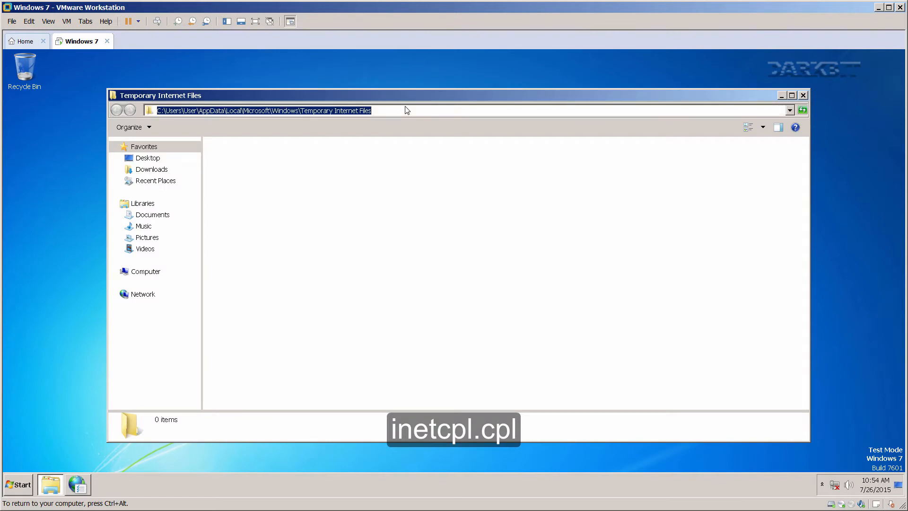
{"action": "left_click", "coordinate": [803, 95]}
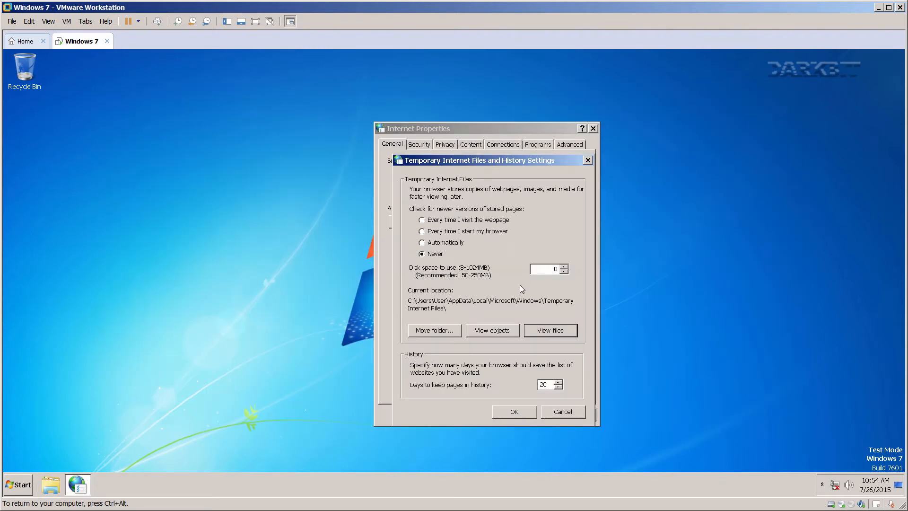
{"action": "left_click", "coordinate": [495, 334]}
{"action": "left_click", "coordinate": [385, 111]}
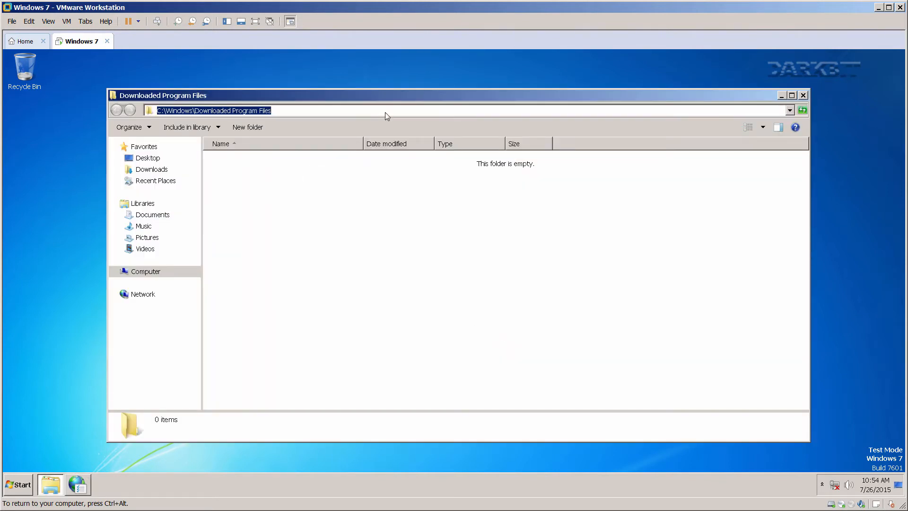
{"action": "left_click", "coordinate": [803, 95]}
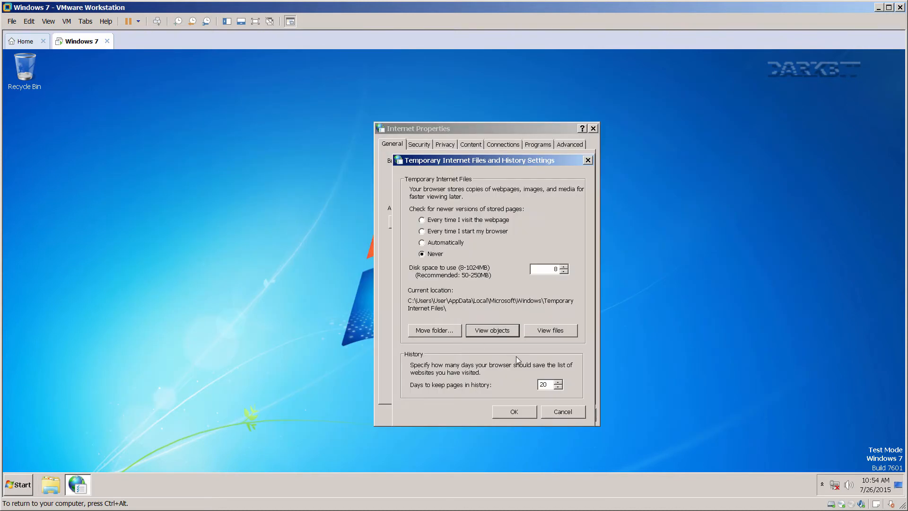
{"action": "left_click", "coordinate": [558, 387]}
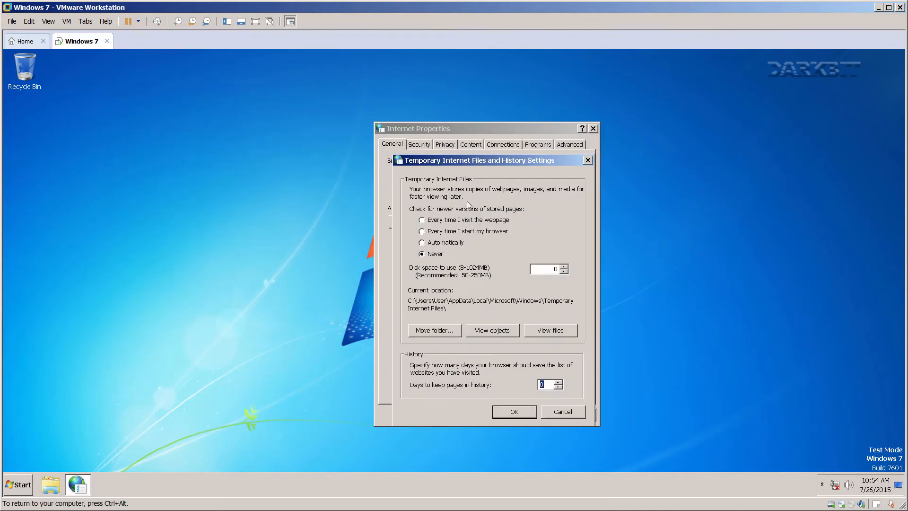
{"action": "left_click", "coordinate": [521, 411]}
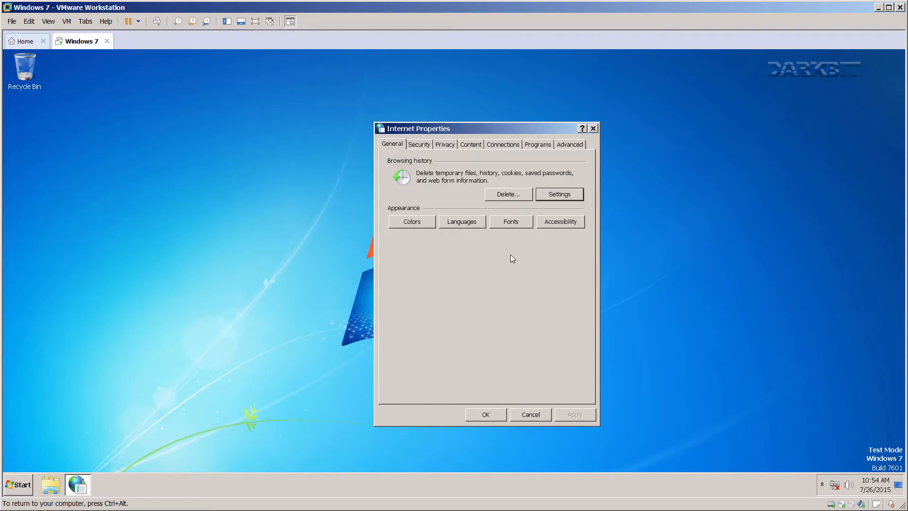
Raise Internet and Local intranet zone security to High.
{"action": "left_click", "coordinate": [425, 146]}
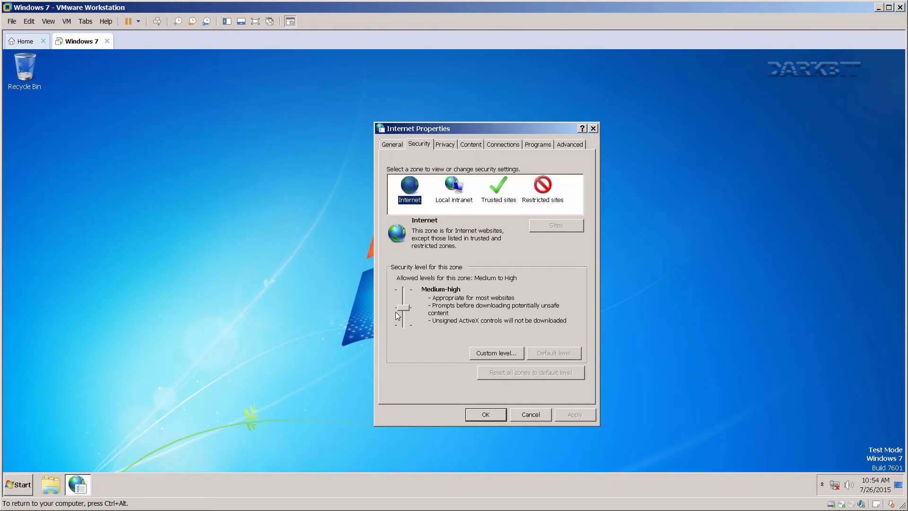
{"action": "left_click_drag", "start_coordinate": [400, 310], "coordinate": [404, 290]}
{"action": "left_click", "coordinate": [454, 185]}
{"action": "left_click", "coordinate": [496, 195]}
Check the Restricted sites and Trusted sites lists without changing them.
{"action": "left_click", "coordinate": [539, 188]}
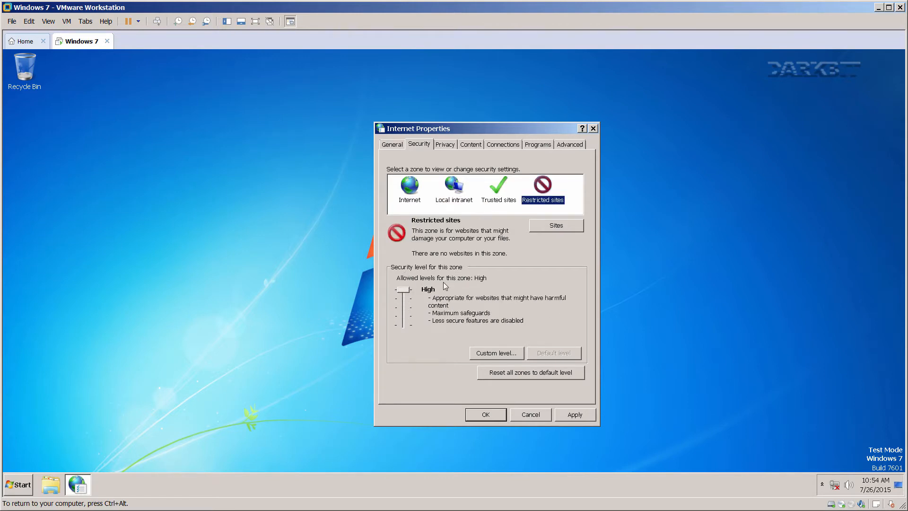
{"action": "left_click", "coordinate": [540, 224]}
{"action": "left_click", "coordinate": [580, 142]}
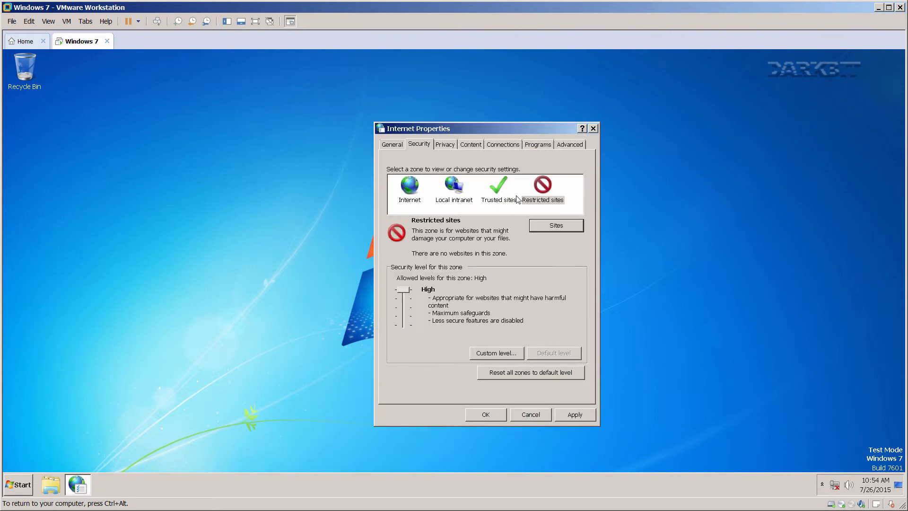
{"action": "left_click", "coordinate": [499, 188]}
{"action": "left_click", "coordinate": [539, 225]}
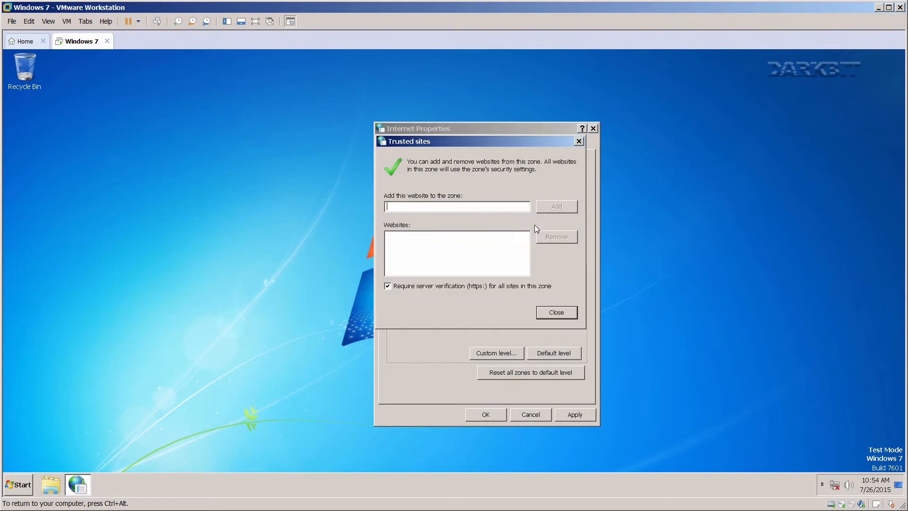
{"action": "left_click", "coordinate": [579, 141]}
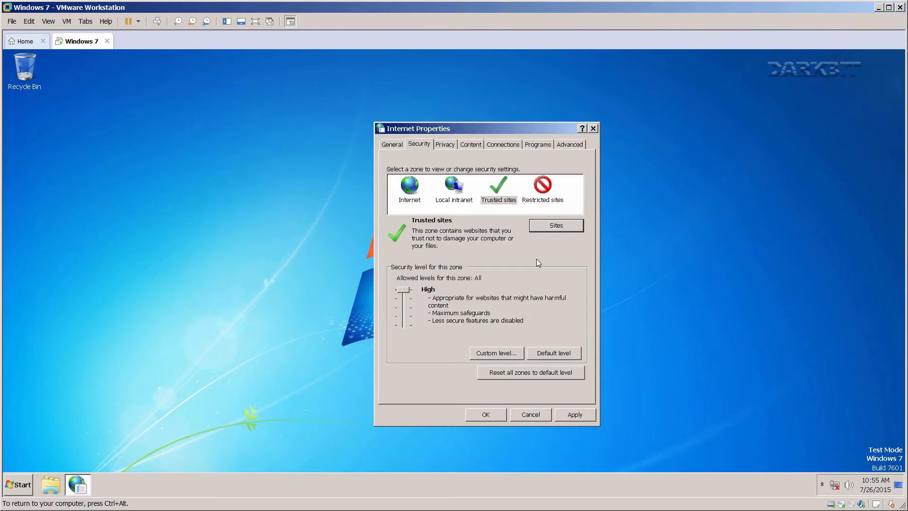
Set the privacy slider to Block All Cookies.
{"action": "left_click", "coordinate": [448, 145]}
{"action": "left_click_drag", "start_coordinate": [400, 232], "coordinate": [402, 192]}
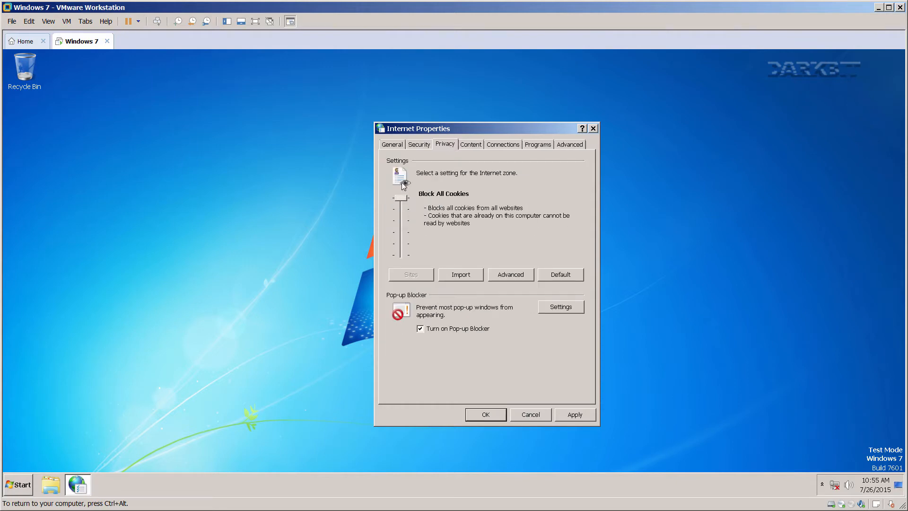
{"action": "left_click", "coordinate": [504, 276]}
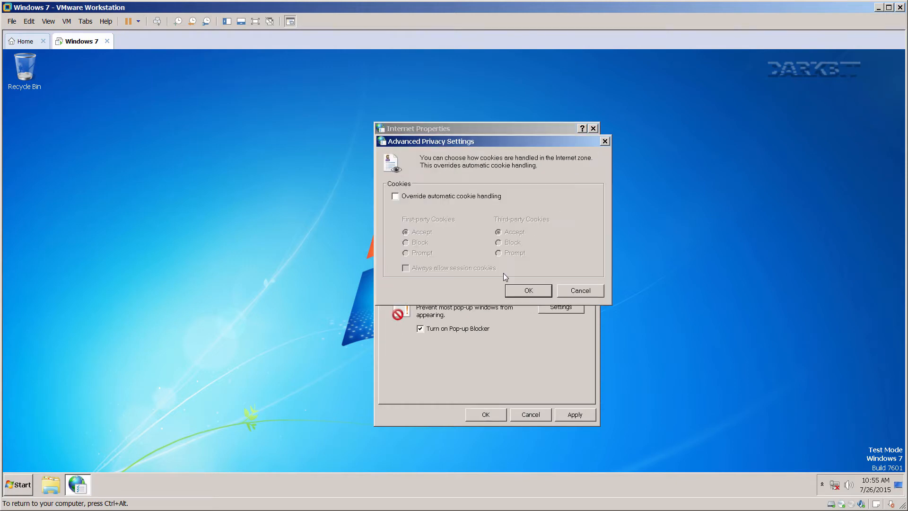
{"action": "left_click", "coordinate": [572, 292]}
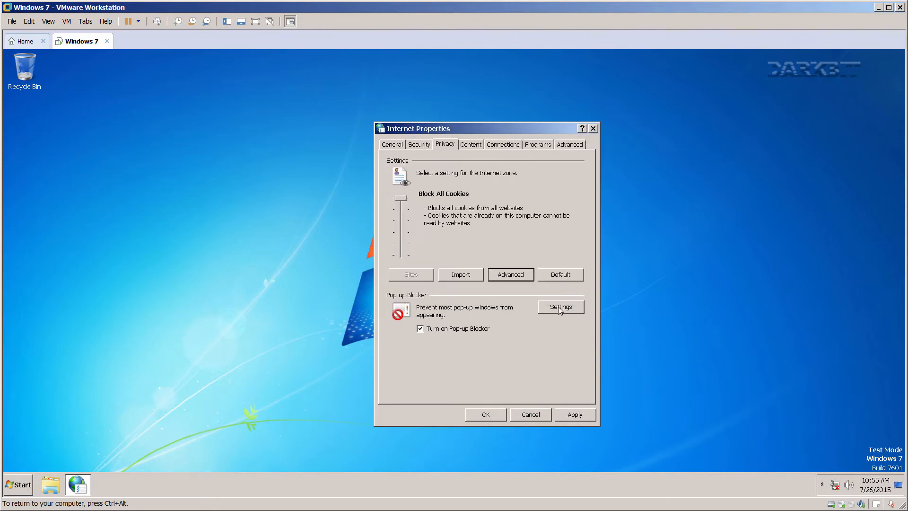
Set the pop-up blocking level to High.
{"action": "left_click", "coordinate": [559, 306]}
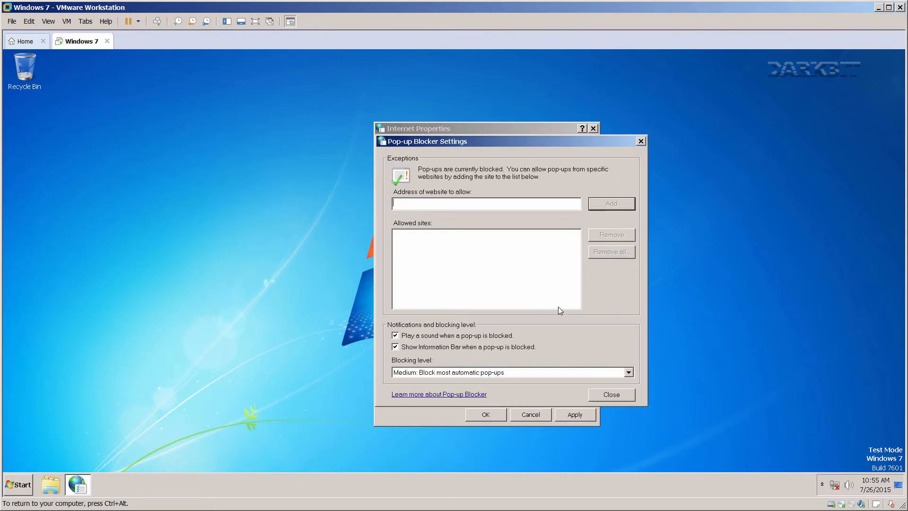
{"action": "left_click", "coordinate": [415, 373]}
{"action": "left_click", "coordinate": [415, 382]}
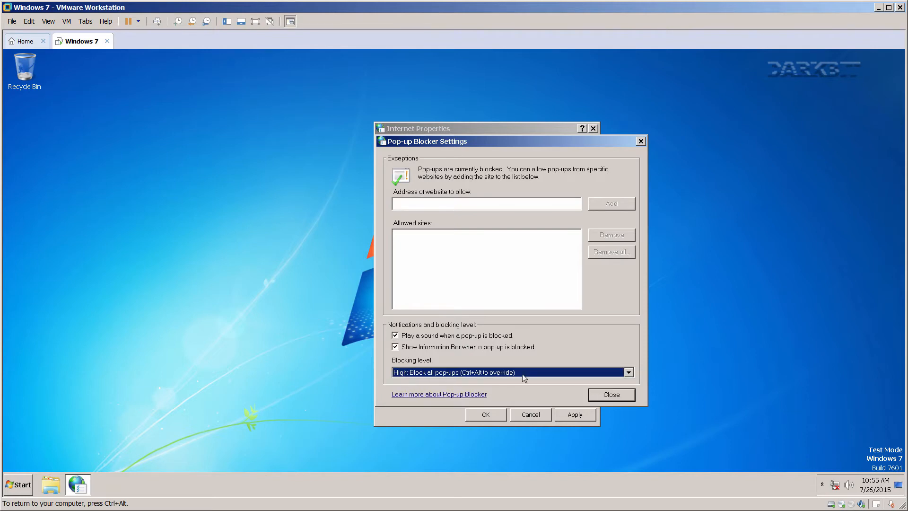
{"action": "left_click", "coordinate": [601, 395]}
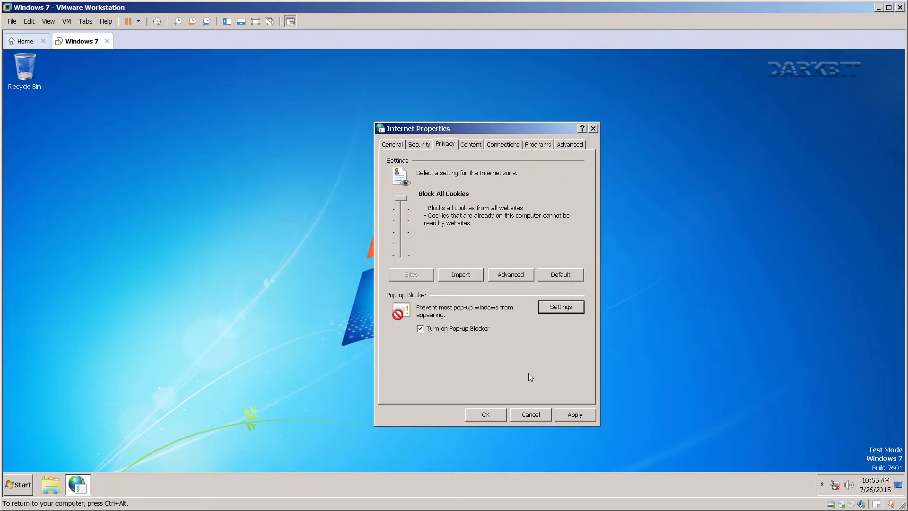
Stop AutoComplete saving user names and passwords and delete its history.
{"action": "left_click", "coordinate": [478, 146]}
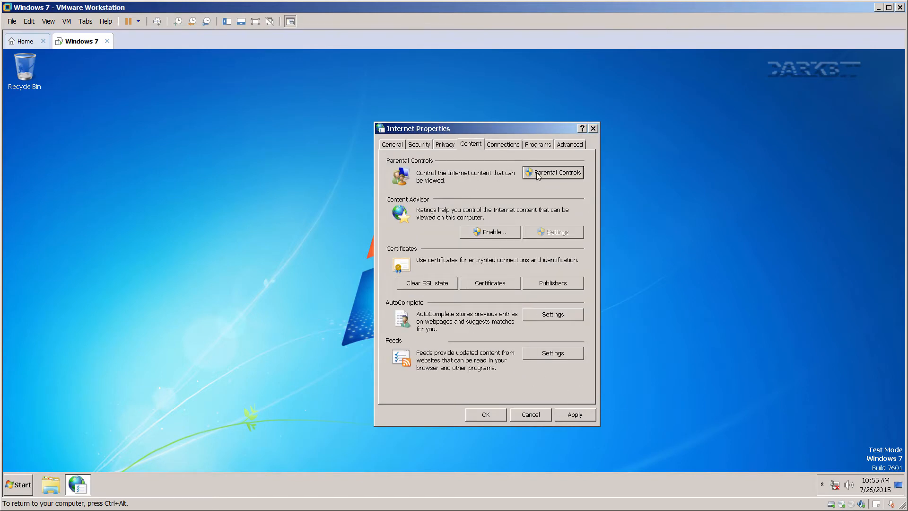
{"action": "left_click", "coordinate": [537, 313]}
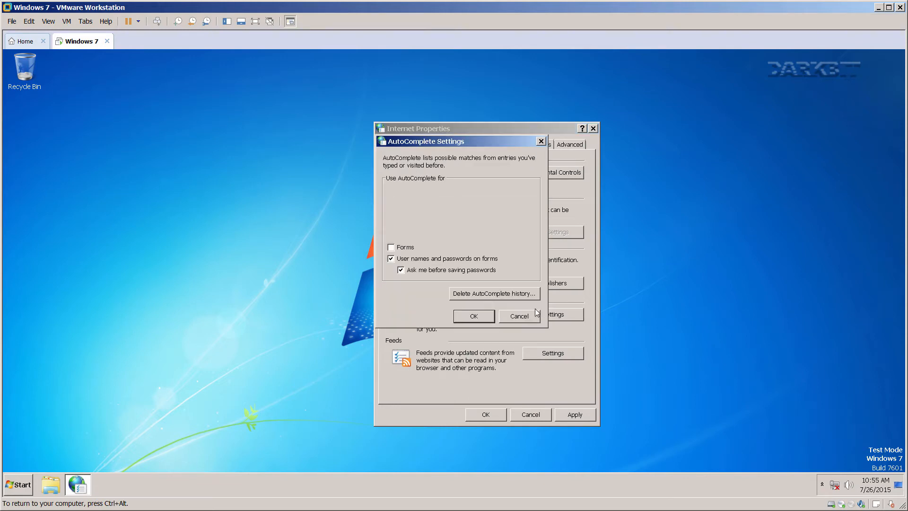
{"action": "left_click", "coordinate": [426, 260]}
{"action": "left_click", "coordinate": [456, 293]}
{"action": "left_click", "coordinate": [483, 335]}
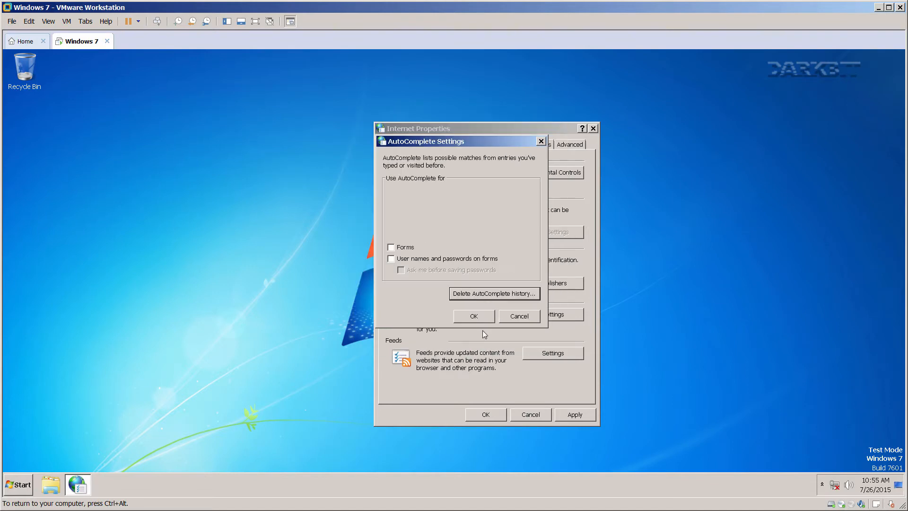
{"action": "left_click", "coordinate": [480, 316]}
Turn off feed reading view and automatic mark-as-read, then apply content settings.
{"action": "left_click", "coordinate": [541, 354]}
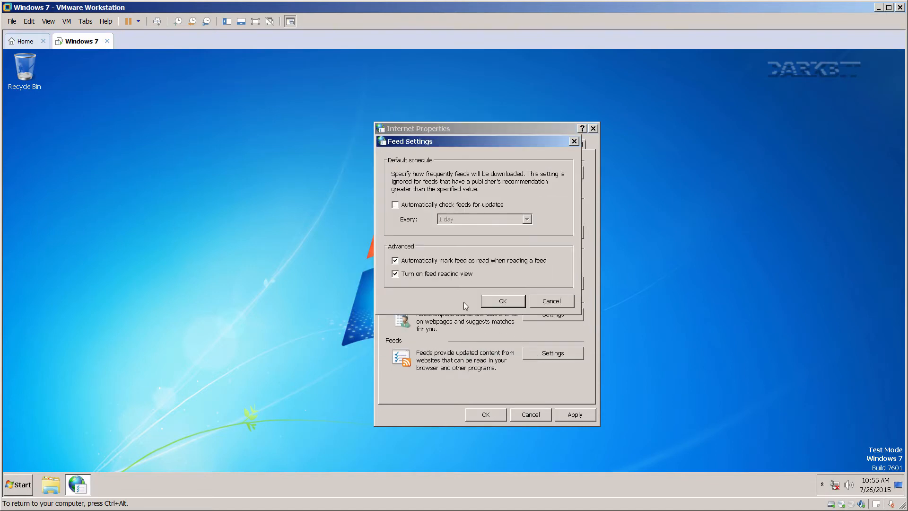
{"action": "left_click", "coordinate": [430, 274]}
{"action": "left_click", "coordinate": [429, 273]}
{"action": "left_click", "coordinate": [429, 260]}
{"action": "left_click", "coordinate": [429, 273]}
{"action": "left_click", "coordinate": [495, 301]}
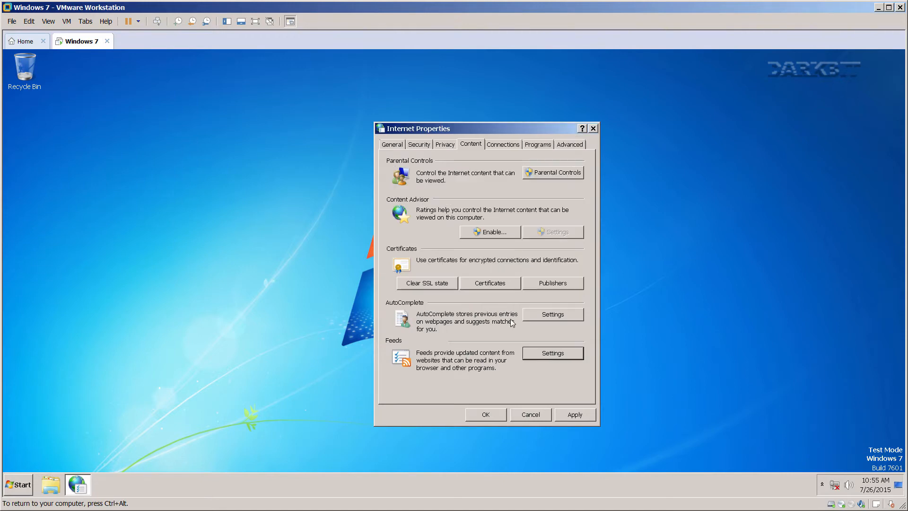
{"action": "left_click", "coordinate": [568, 418]}
Leave LAN settings on automatic detection and move to the Advanced settings list.
{"action": "left_click", "coordinate": [503, 145]}
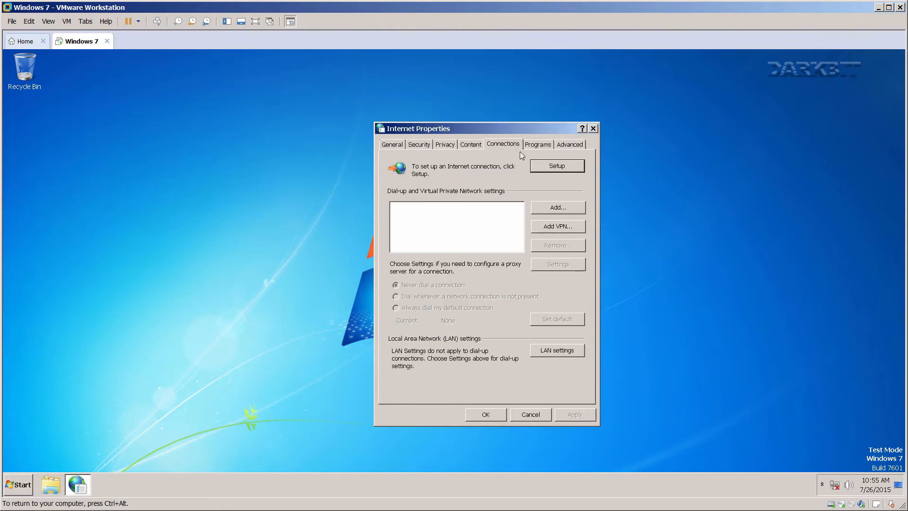
{"action": "left_click", "coordinate": [555, 350]}
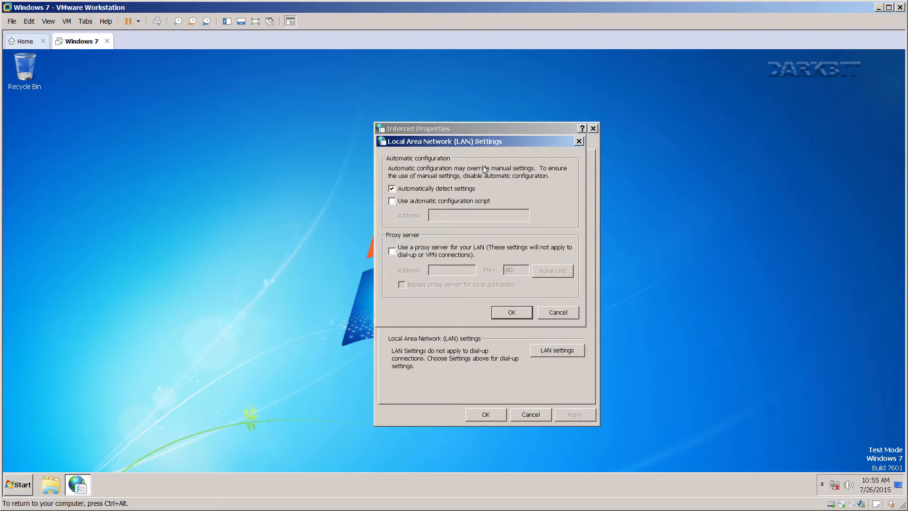
{"action": "left_click_drag", "start_coordinate": [474, 142], "coordinate": [724, 161]}
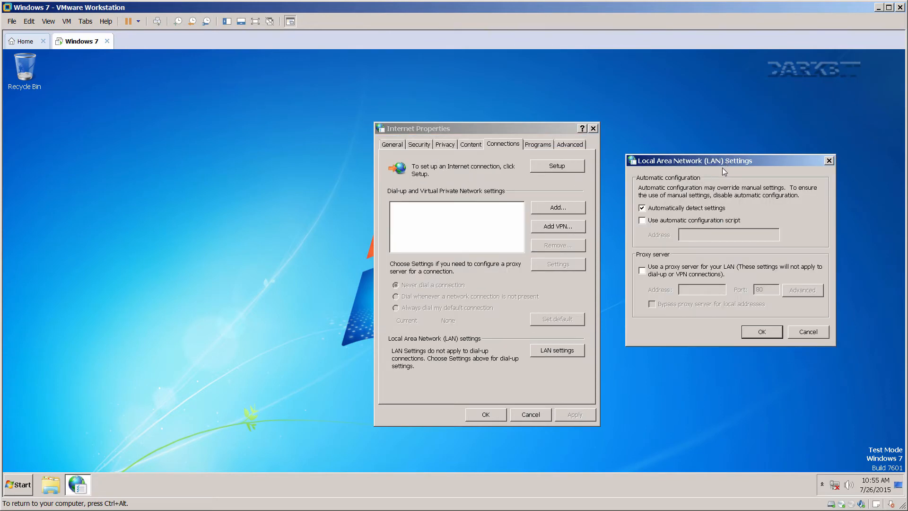
{"action": "left_click", "coordinate": [772, 333]}
{"action": "left_click", "coordinate": [535, 146]}
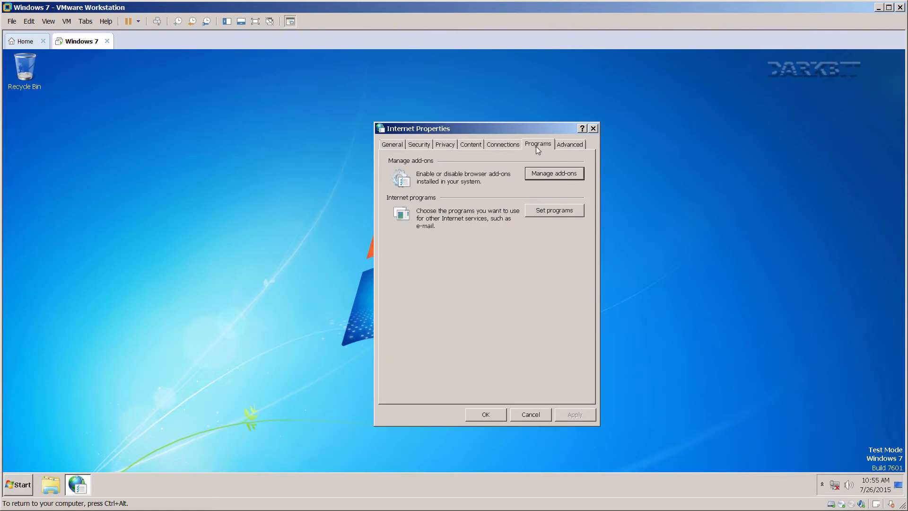
{"action": "left_click", "coordinate": [562, 144]}
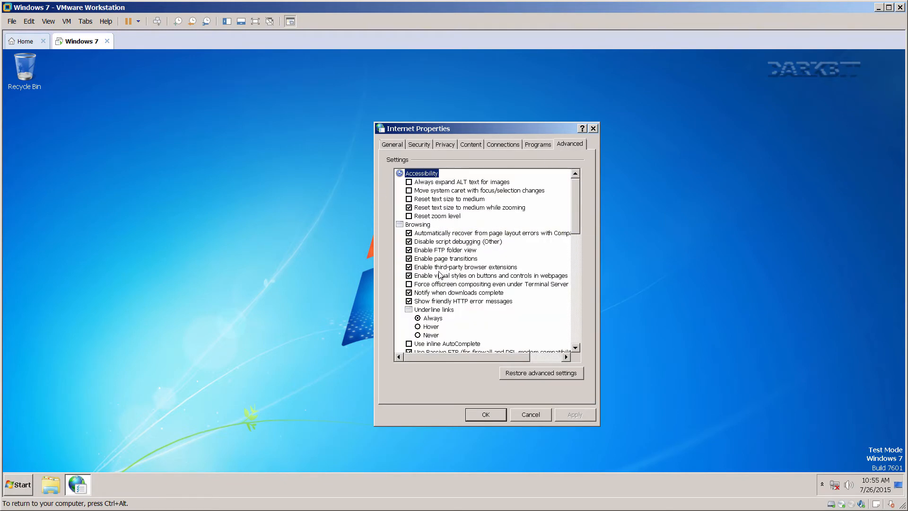
Untick the certificate revocation, download signature, DOM Storage, Integrated Windows Authentication and native XMLHTTP options.
{"action": "left_click_drag", "start_coordinate": [576, 208], "coordinate": [583, 309]}
{"action": "left_click", "coordinate": [408, 249]}
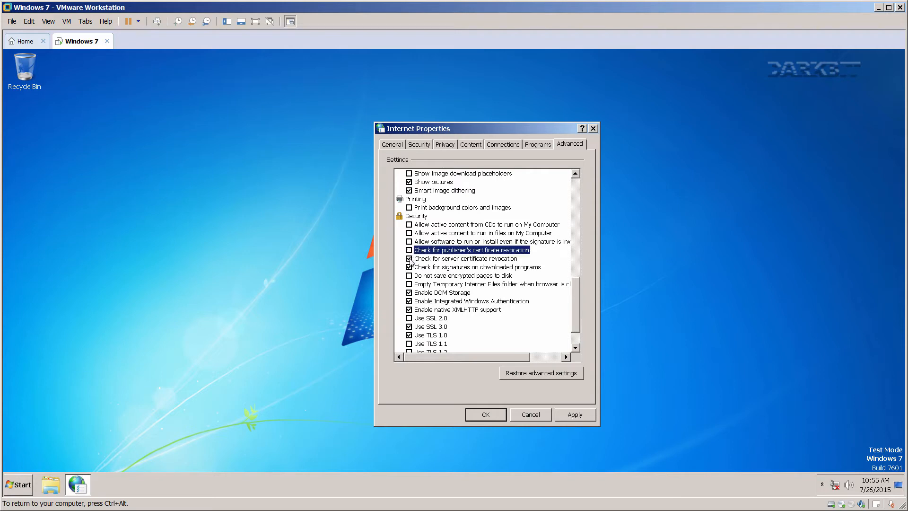
{"action": "left_click", "coordinate": [408, 258]}
{"action": "left_click", "coordinate": [408, 267]}
{"action": "left_click", "coordinate": [409, 292]}
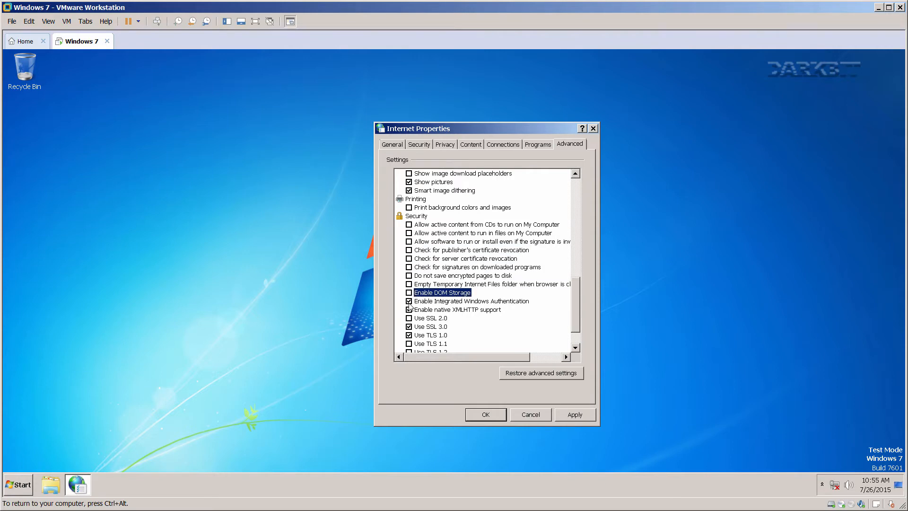
{"action": "left_click", "coordinate": [409, 300]}
{"action": "left_click", "coordinate": [409, 317]}
{"action": "left_click", "coordinate": [409, 309]}
{"action": "left_click", "coordinate": [409, 318]}
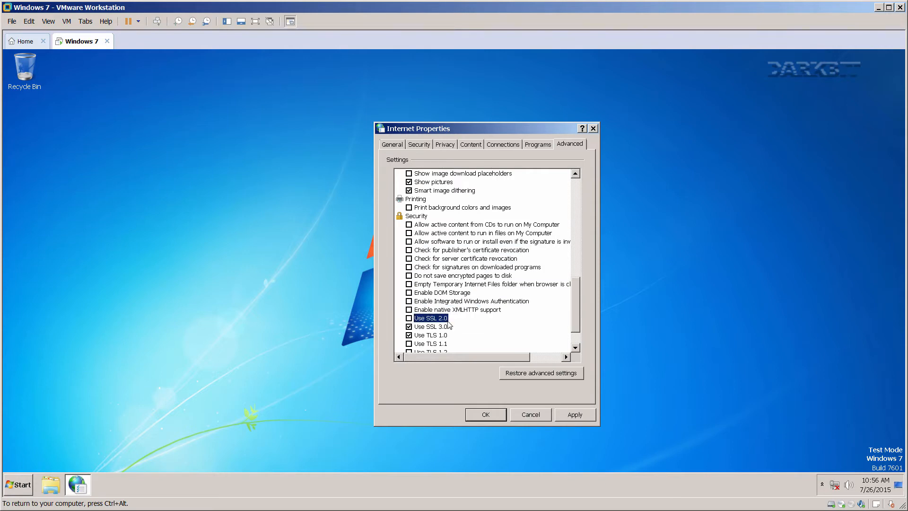
Turn off the certificate address mismatch and redirected POST warnings, then apply and close Internet Properties.
{"action": "left_click_drag", "start_coordinate": [574, 295], "coordinate": [575, 308]}
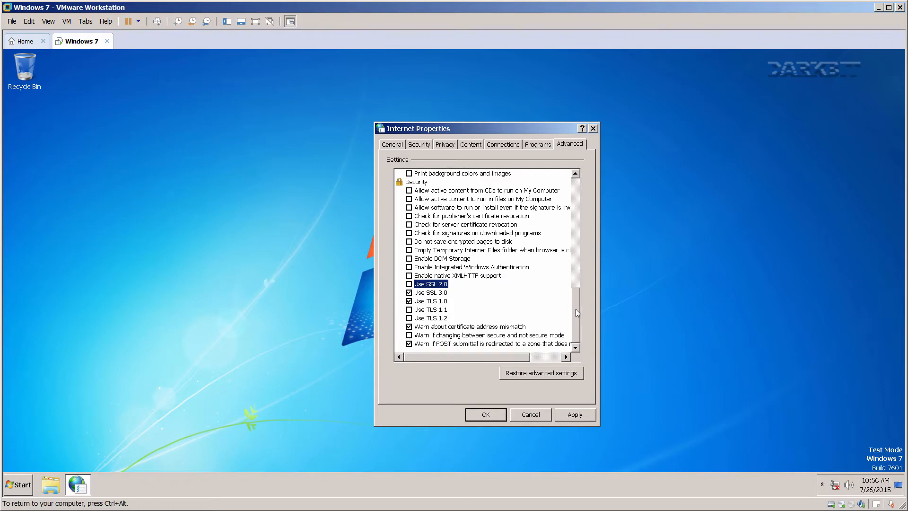
{"action": "left_click", "coordinate": [409, 326]}
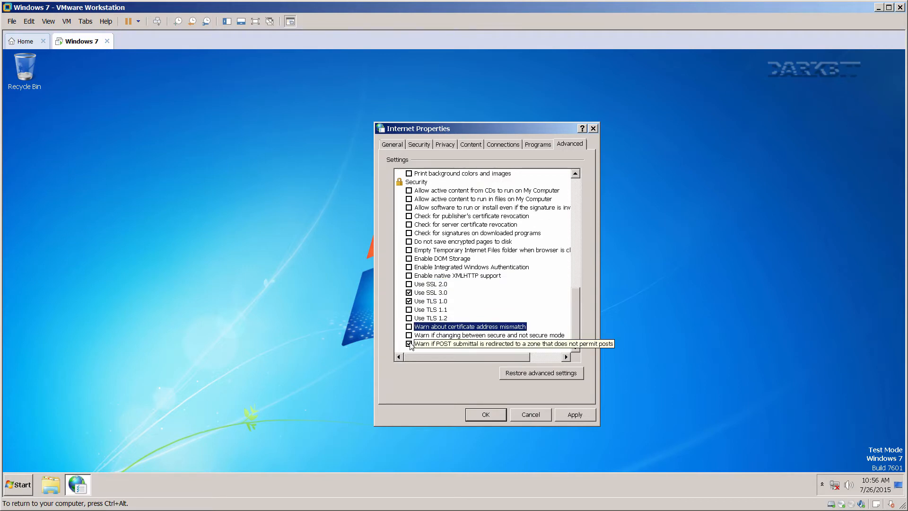
{"action": "left_click", "coordinate": [409, 344]}
{"action": "left_click", "coordinate": [571, 415]}
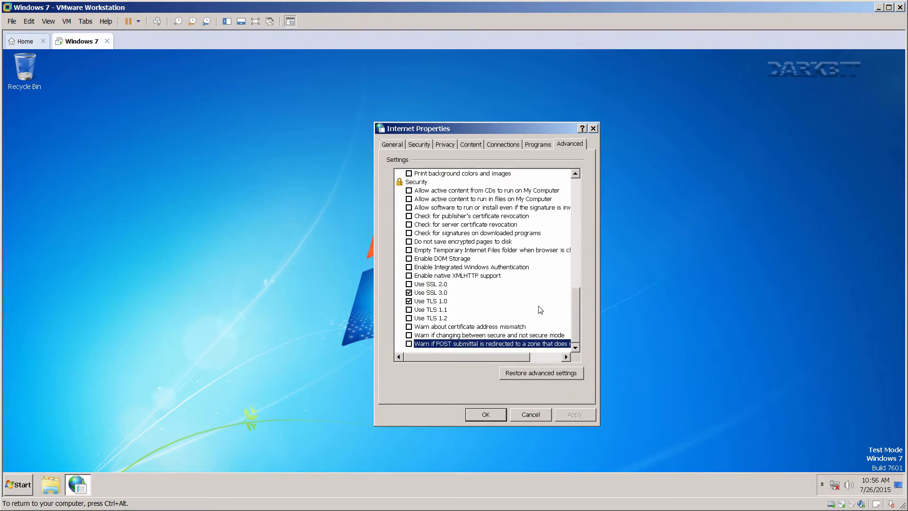
{"action": "left_click", "coordinate": [492, 416]}
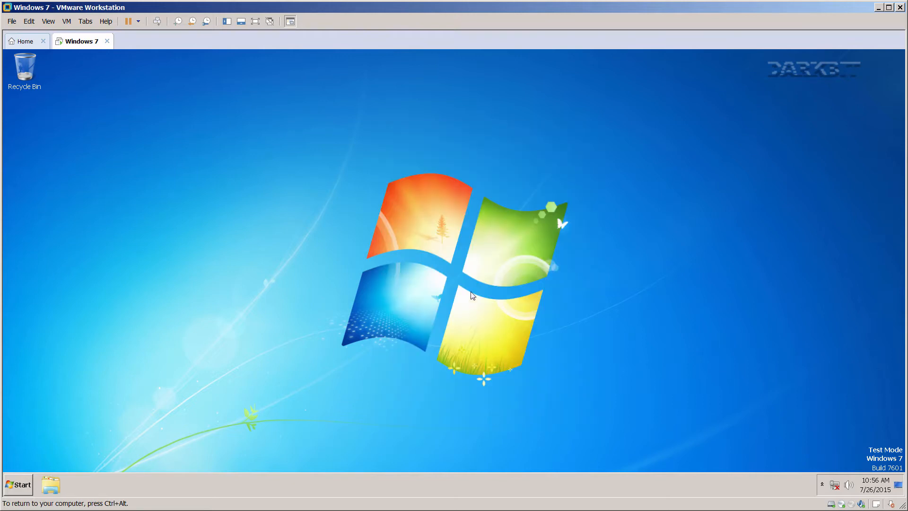
{"action": "key", "text": "super+Pause"}
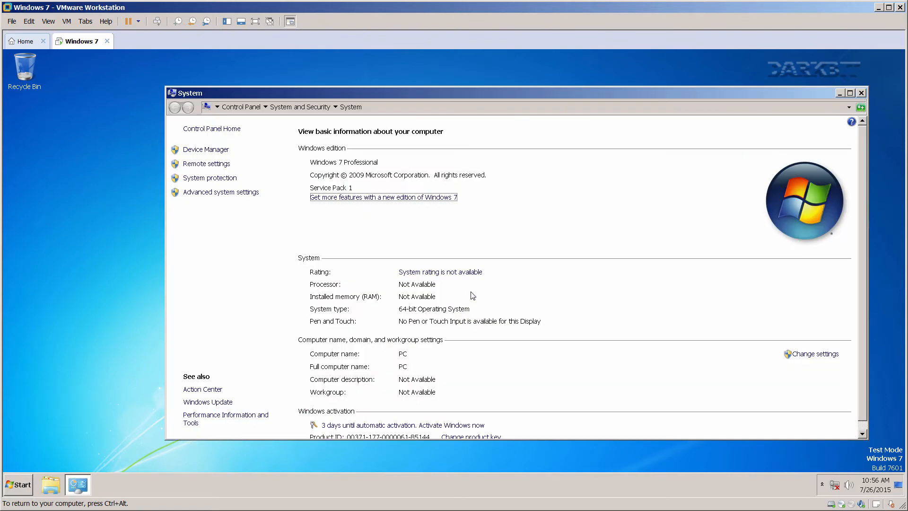
{"action": "left_click", "coordinate": [232, 193]}
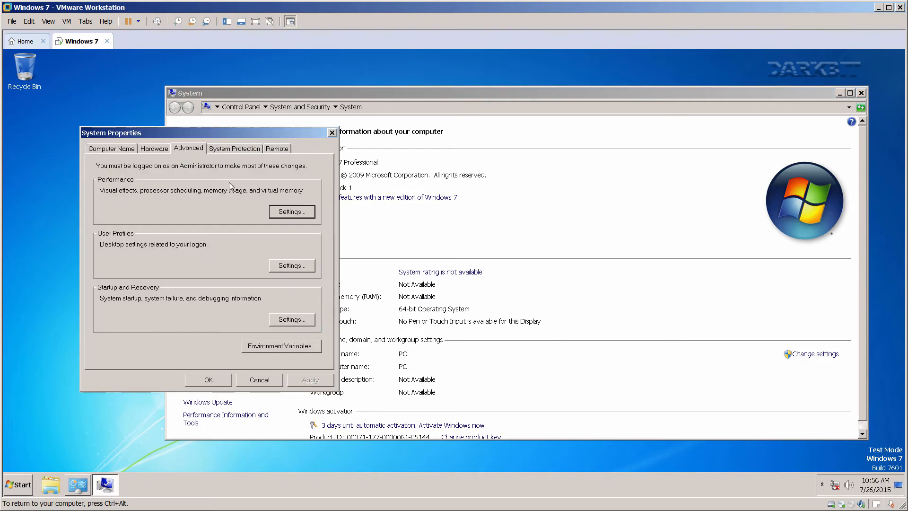
{"action": "left_click_drag", "start_coordinate": [444, 164], "coordinate": [564, 165]}
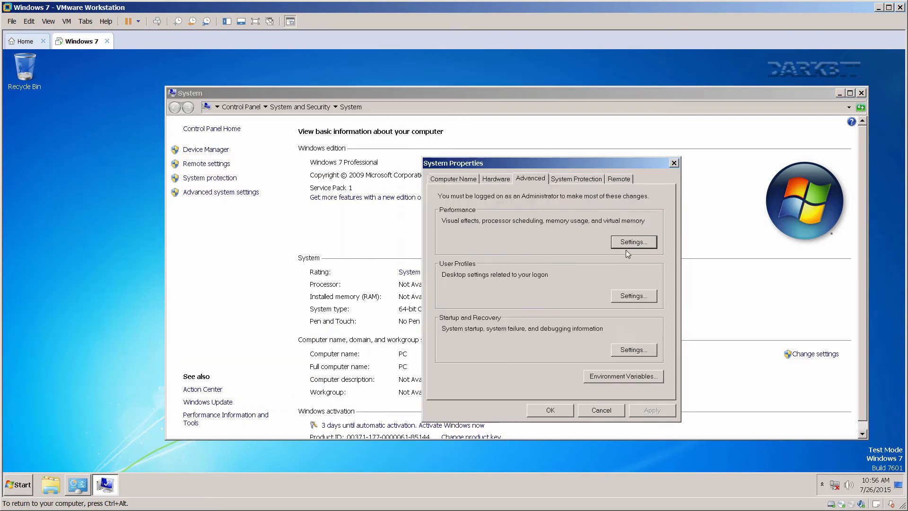
{"action": "left_click", "coordinate": [627, 243]}
{"action": "left_click", "coordinate": [567, 188]}
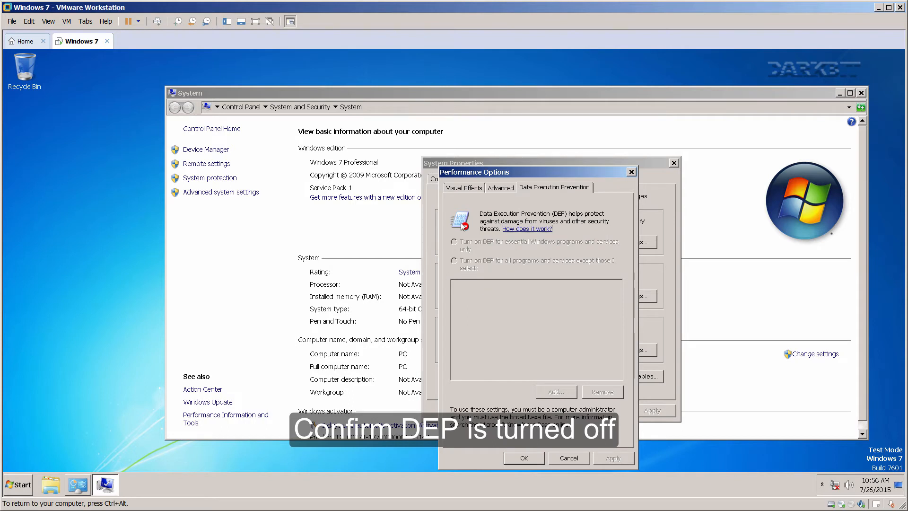
{"action": "left_click", "coordinate": [528, 458]}
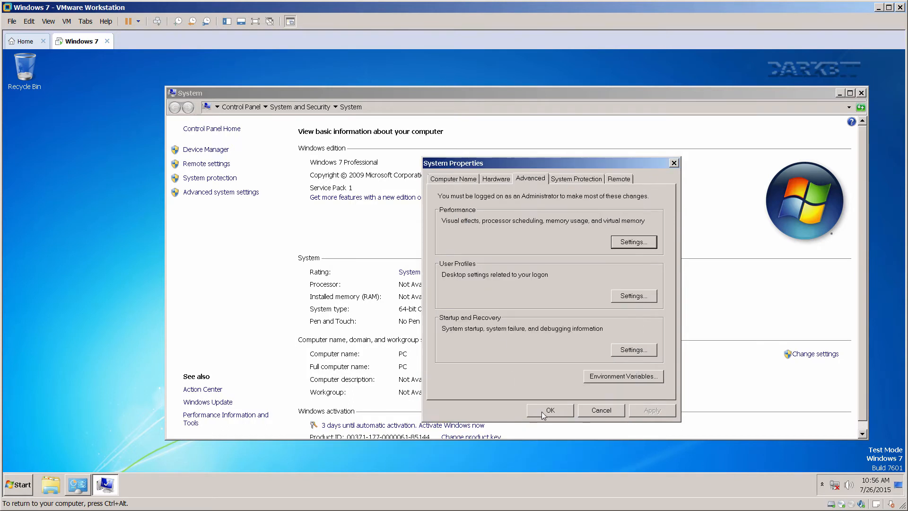
{"action": "left_click", "coordinate": [544, 410]}
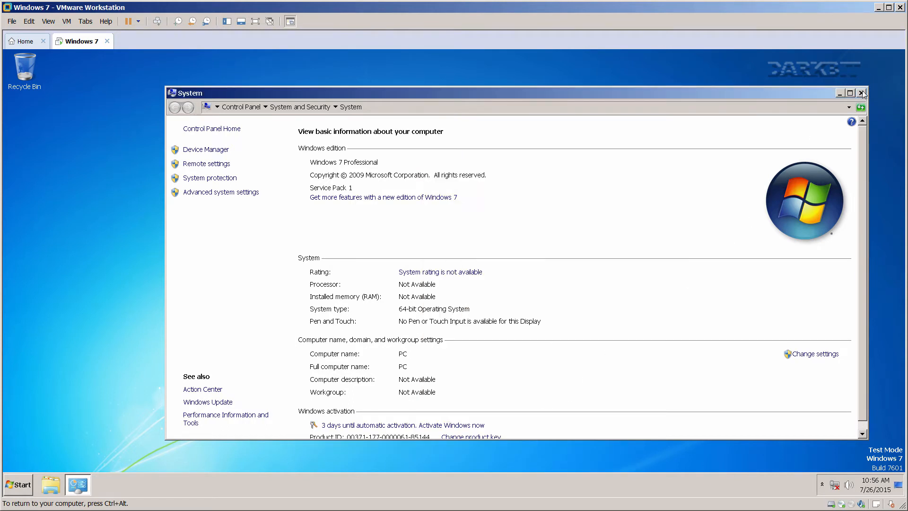
{"action": "left_click", "coordinate": [860, 94]}
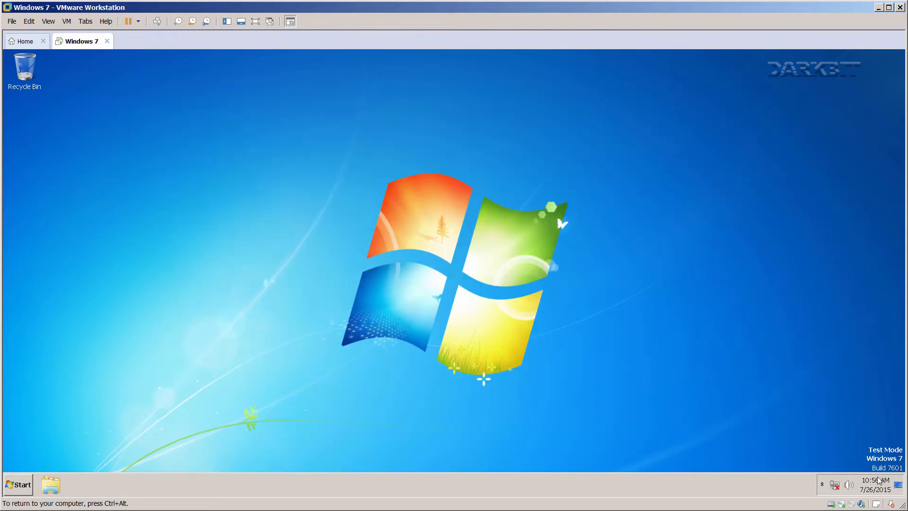
Launch compmgmt.msc in the VM and maximize Computer Management with a wider tree pane.
{"action": "key", "text": "ctrl+alt"}
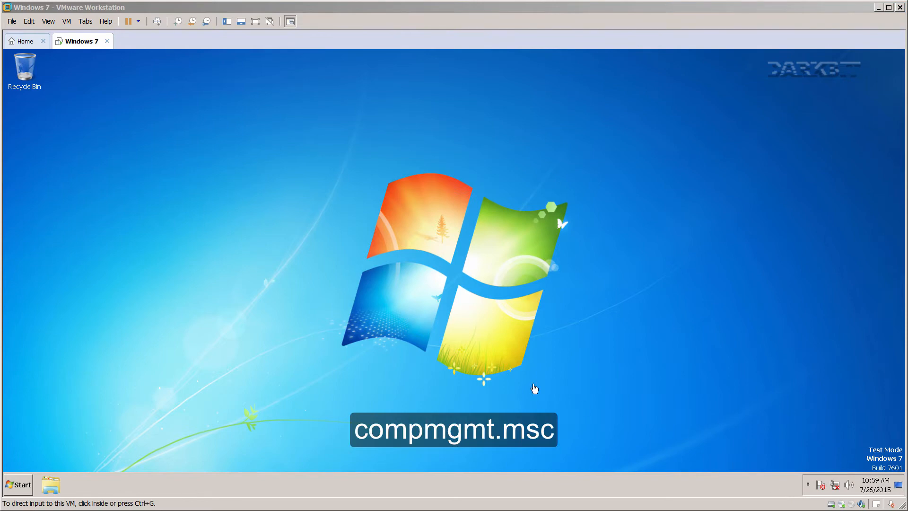
{"action": "left_click", "coordinate": [317, 287]}
{"action": "key", "text": "super+r"}
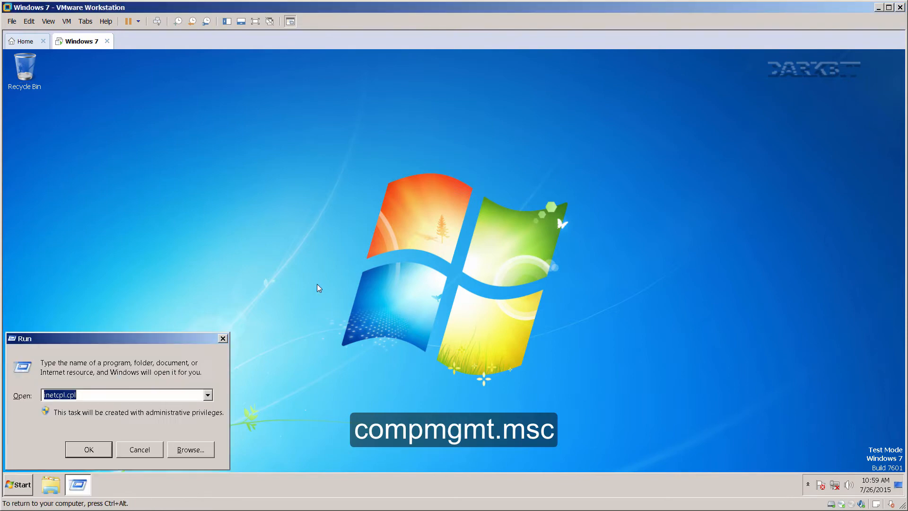
{"action": "type", "text": "compmgmt.msc"}
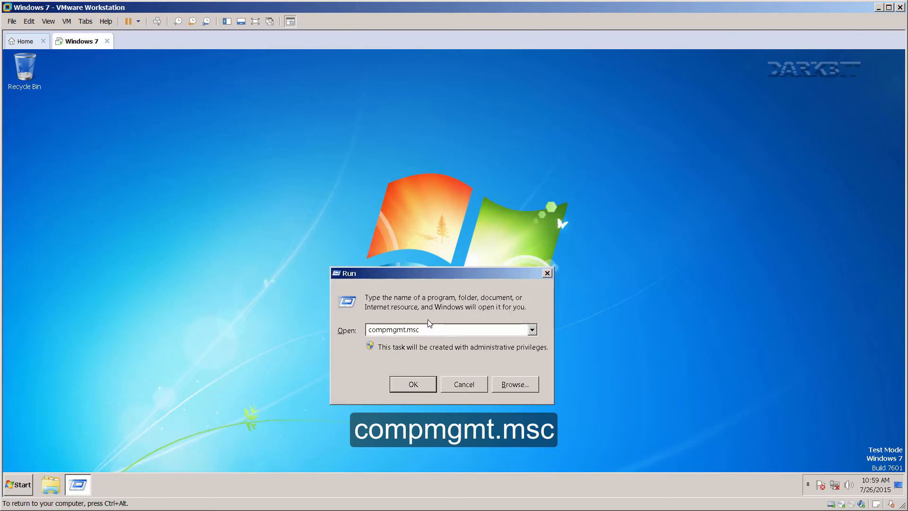
{"action": "left_click", "coordinate": [414, 384]}
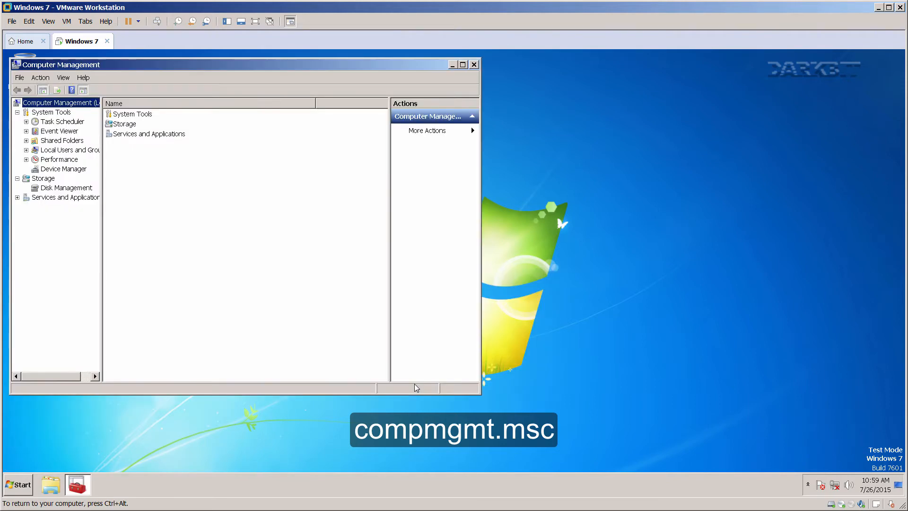
{"action": "double_click", "coordinate": [235, 62]}
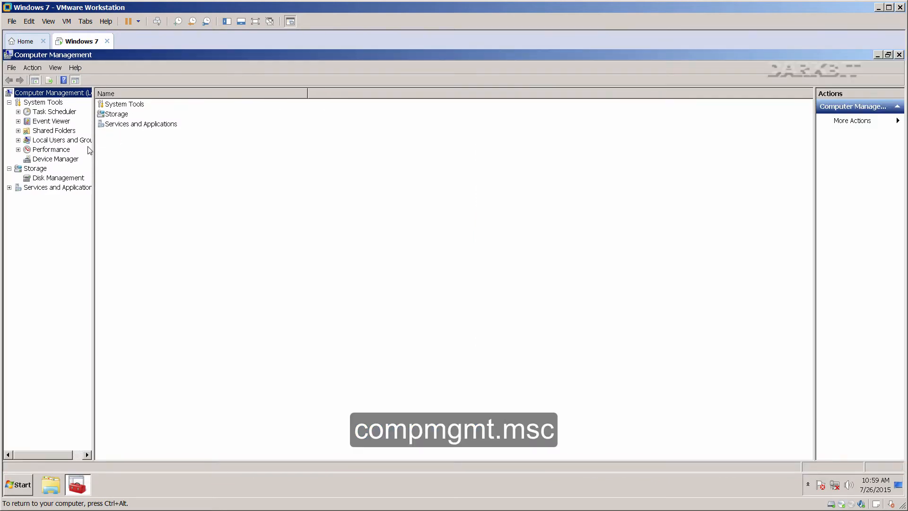
{"action": "left_click_drag", "start_coordinate": [93, 151], "coordinate": [213, 158]}
Expand Local Users and Groups and list the users and groups with wider Name and Description columns.
{"action": "left_click", "coordinate": [18, 140]}
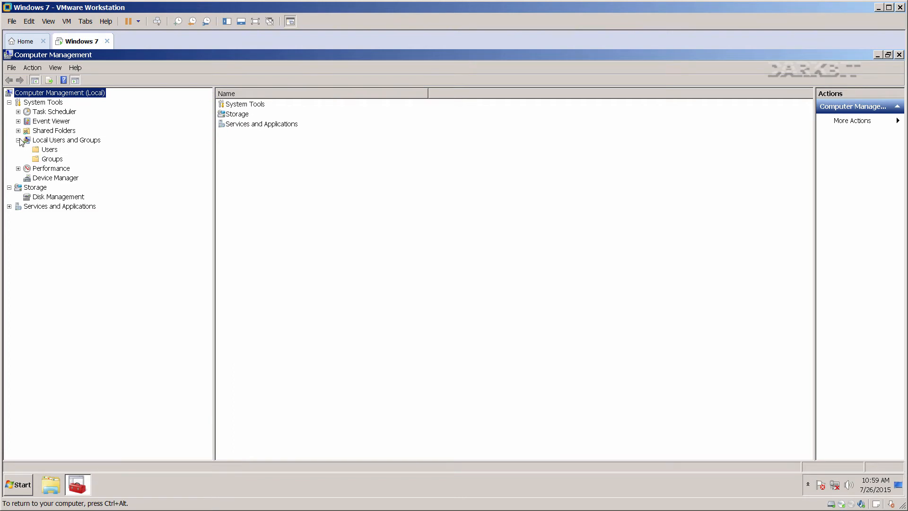
{"action": "left_click", "coordinate": [39, 142]}
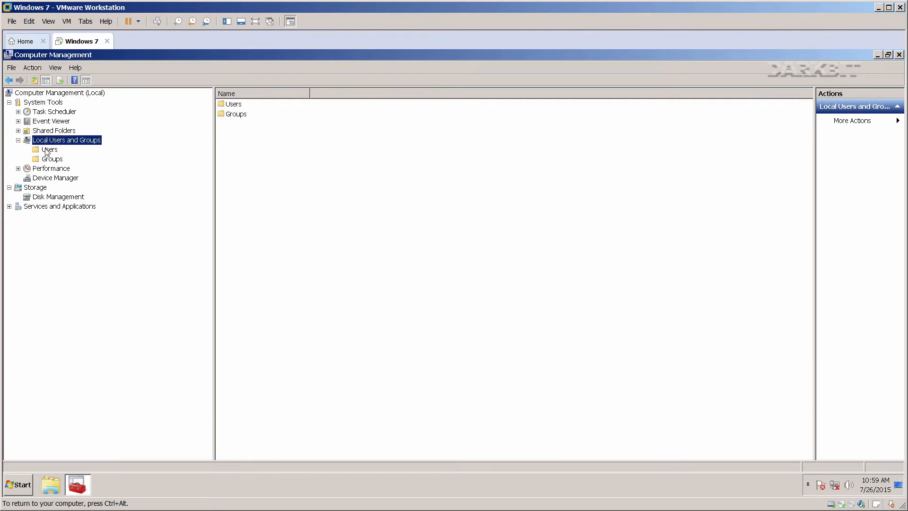
{"action": "left_click", "coordinate": [47, 151]}
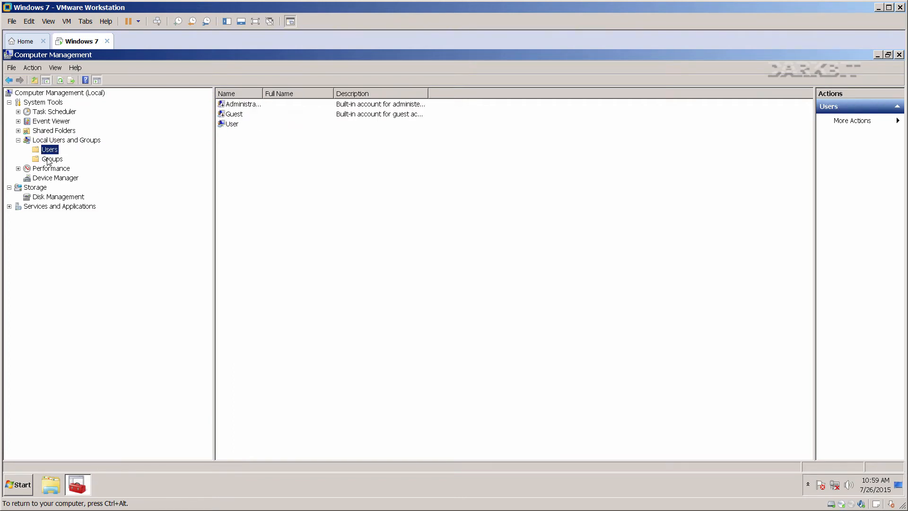
{"action": "left_click", "coordinate": [49, 161]}
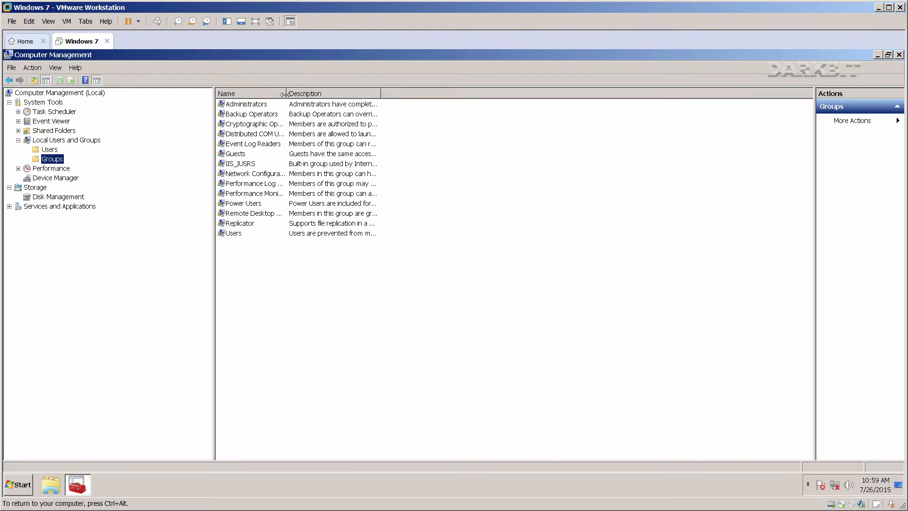
{"action": "left_click_drag", "start_coordinate": [285, 94], "coordinate": [331, 94]}
{"action": "left_click_drag", "start_coordinate": [425, 93], "coordinate": [525, 94]}
Inspect the Administrators group properties and the User account's Member Of groups.
{"action": "double_click", "coordinate": [250, 105]}
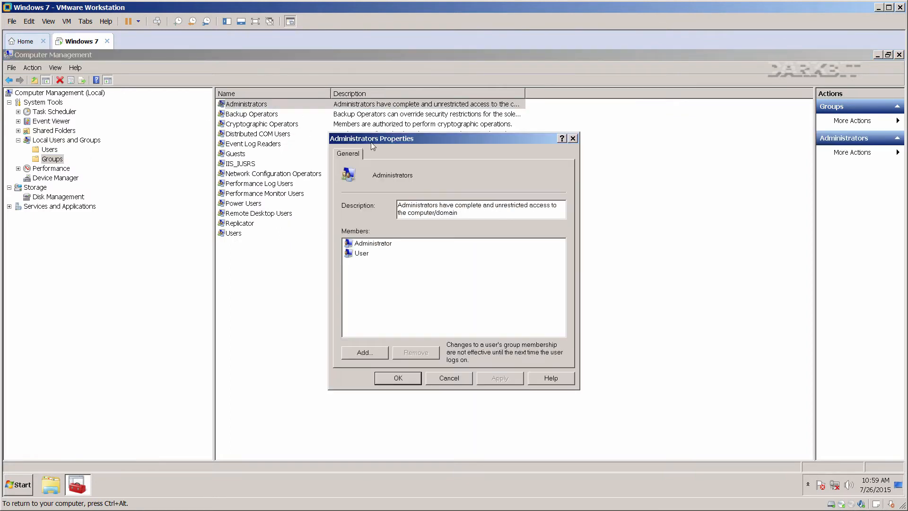
{"action": "left_click_drag", "start_coordinate": [391, 137], "coordinate": [481, 150]}
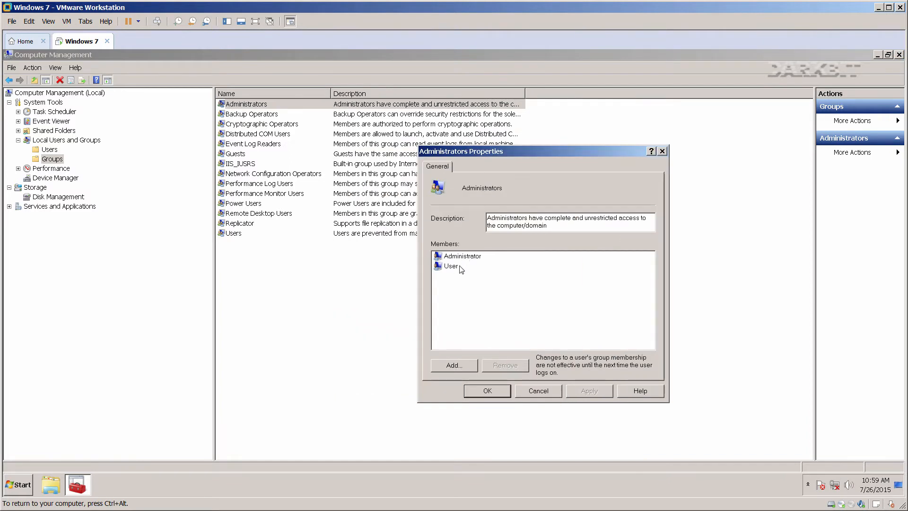
{"action": "left_click", "coordinate": [501, 393]}
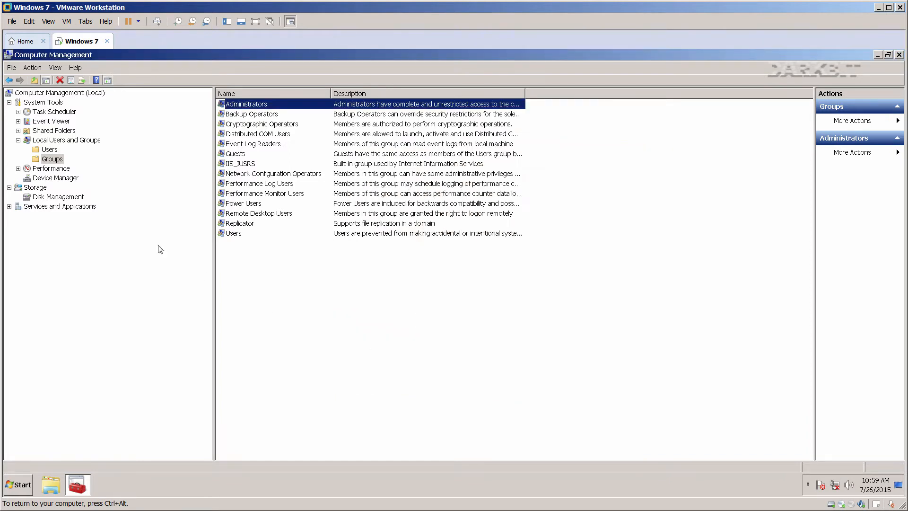
{"action": "left_click", "coordinate": [47, 149]}
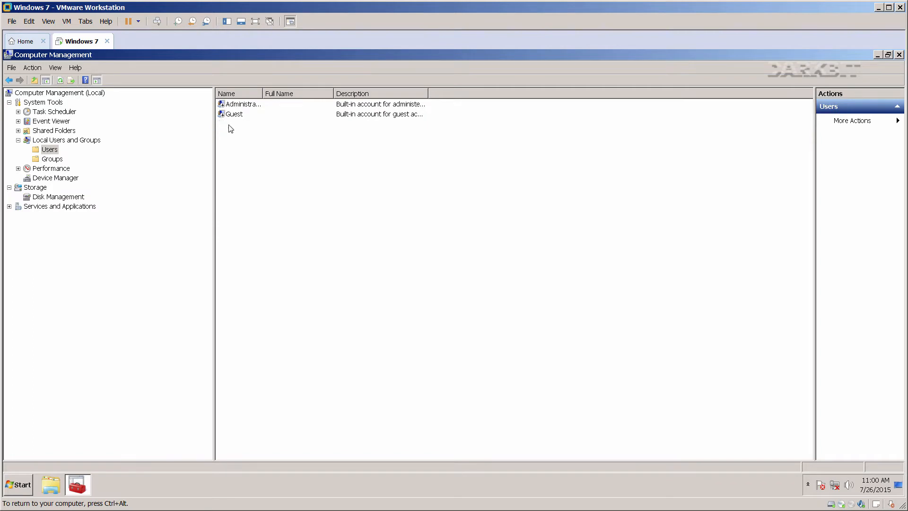
{"action": "double_click", "coordinate": [228, 124]}
{"action": "left_click", "coordinate": [472, 168]}
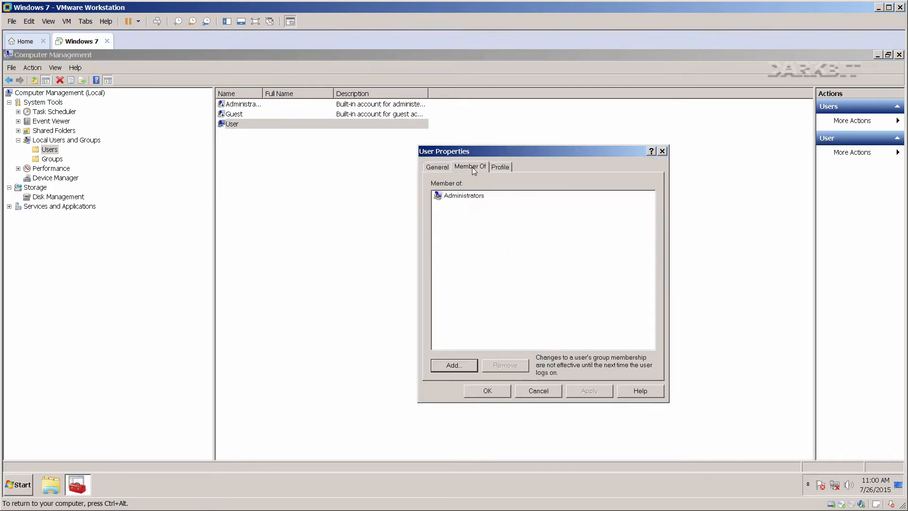
{"action": "left_click", "coordinate": [465, 196]}
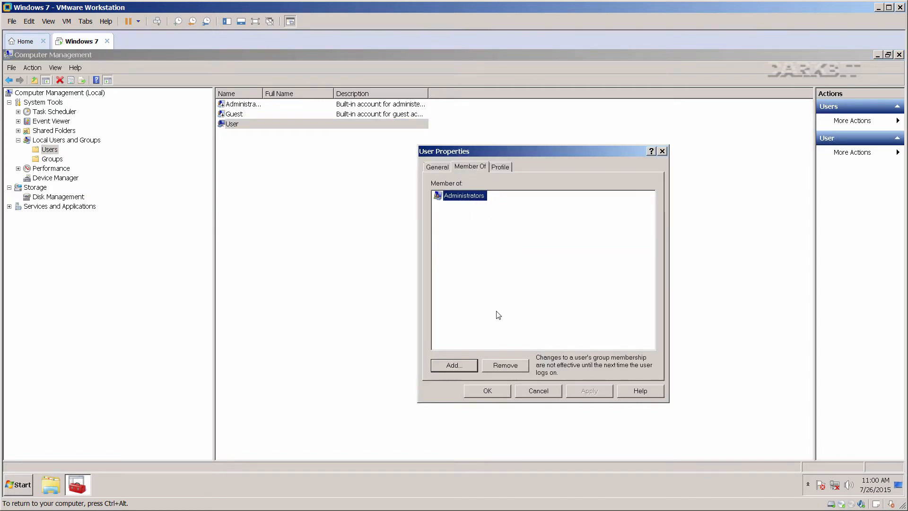
{"action": "left_click", "coordinate": [537, 391]}
{"action": "left_click", "coordinate": [305, 238]}
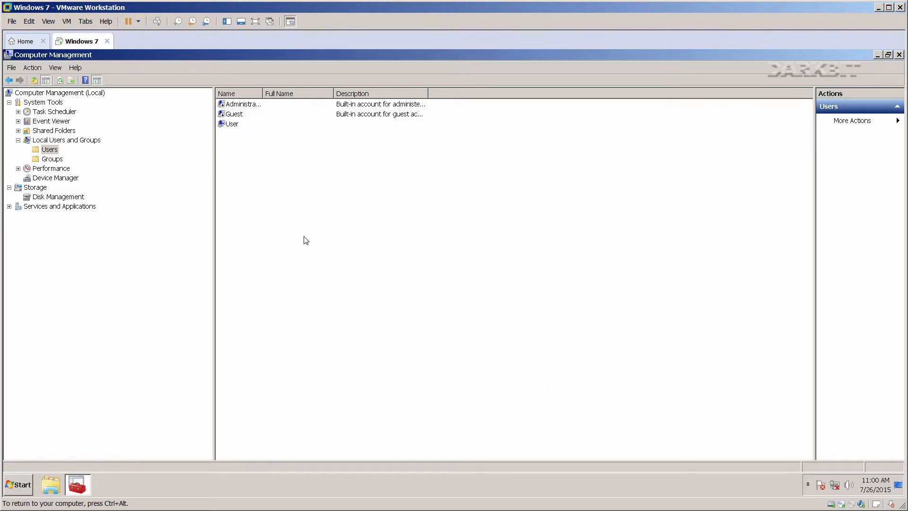
Set a new password for the Administrator account.
{"action": "left_click", "coordinate": [243, 104]}
{"action": "right_click", "coordinate": [246, 105]}
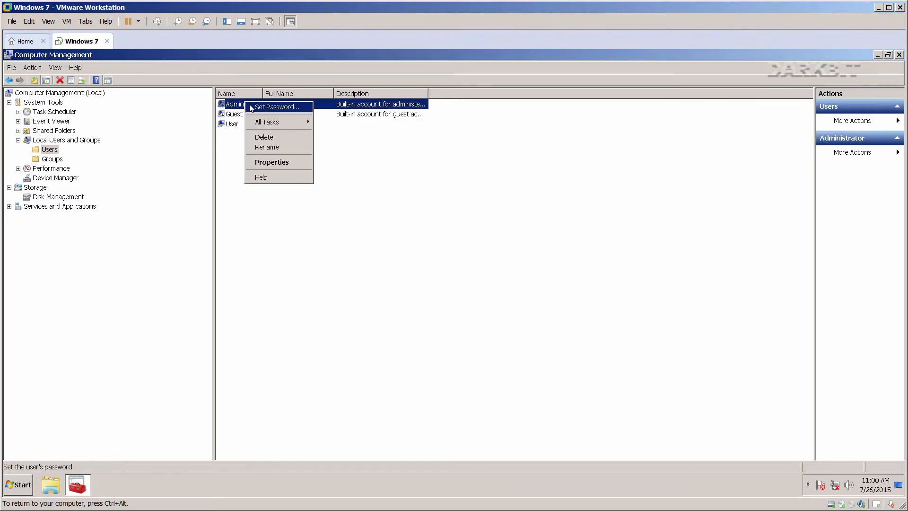
{"action": "left_click", "coordinate": [274, 107]}
{"action": "left_click", "coordinate": [397, 317]}
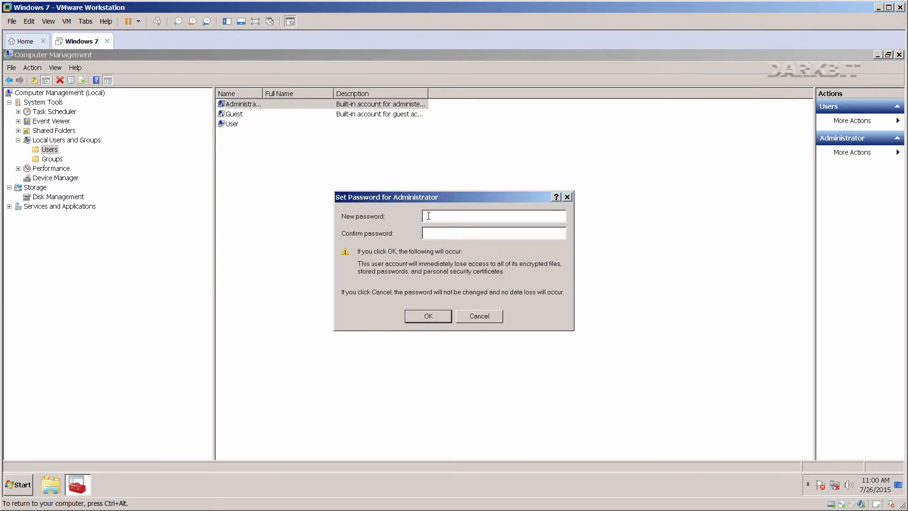
{"action": "type", "text": "•••••"}
{"action": "left_click", "coordinate": [429, 317]}
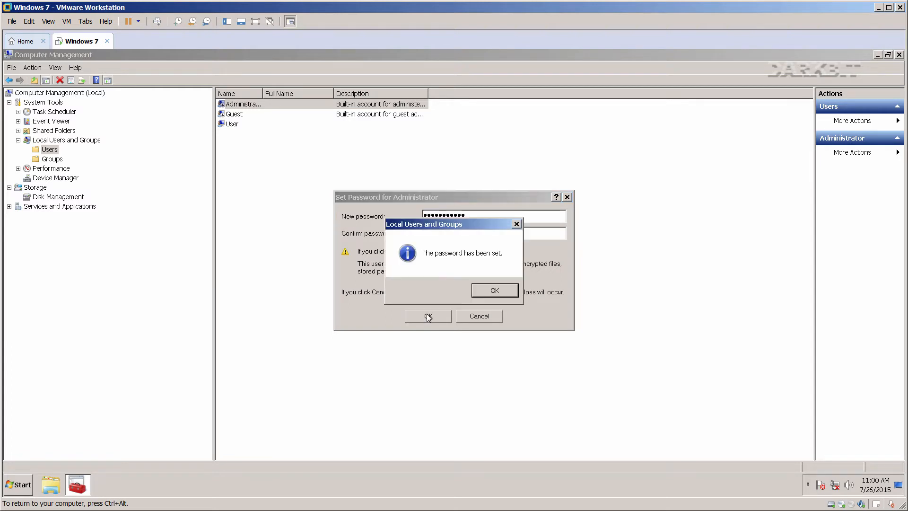
{"action": "left_click", "coordinate": [484, 291]}
Begin renaming the Administrator account, then cancel the rename.
{"action": "right_click", "coordinate": [258, 108]}
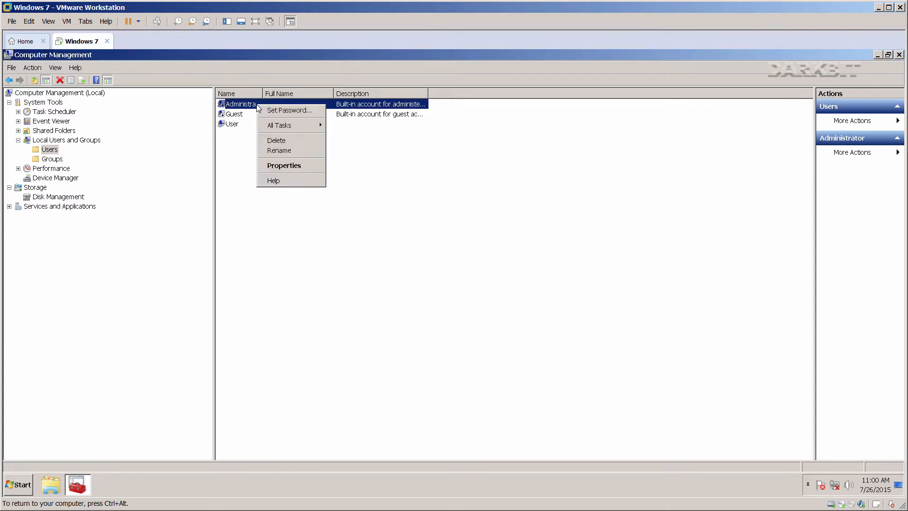
{"action": "left_click", "coordinate": [278, 150]}
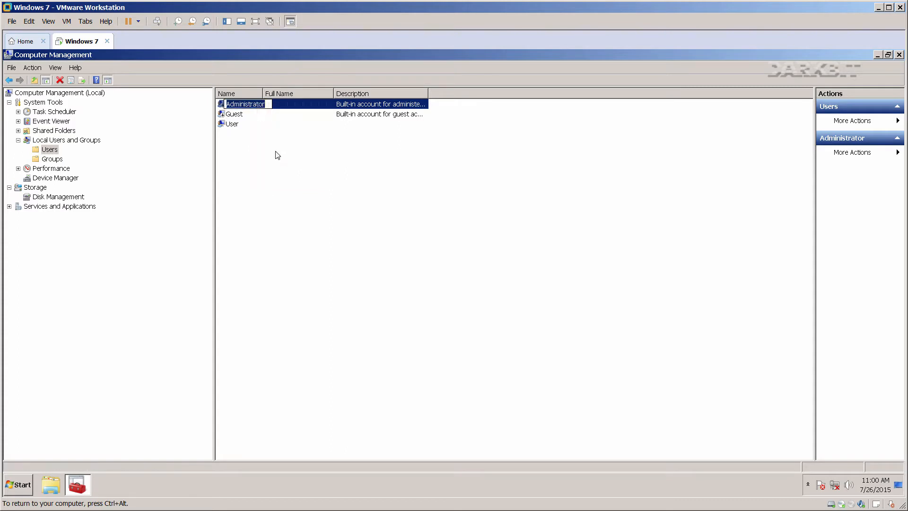
{"action": "key", "text": "Escape"}
Disable the Guest account in its properties and widen the Name column.
{"action": "right_click", "coordinate": [240, 114]}
{"action": "left_click", "coordinate": [256, 174]}
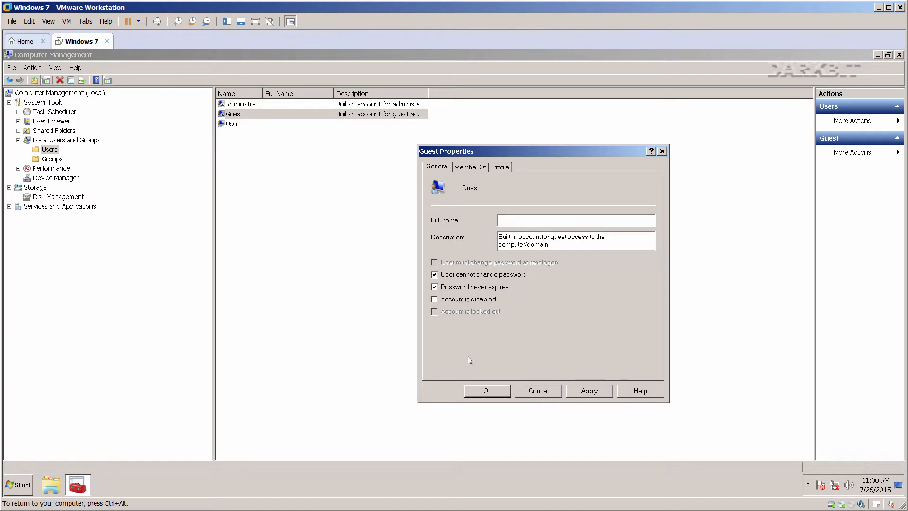
{"action": "left_click", "coordinate": [484, 391]}
{"action": "right_click", "coordinate": [241, 114]}
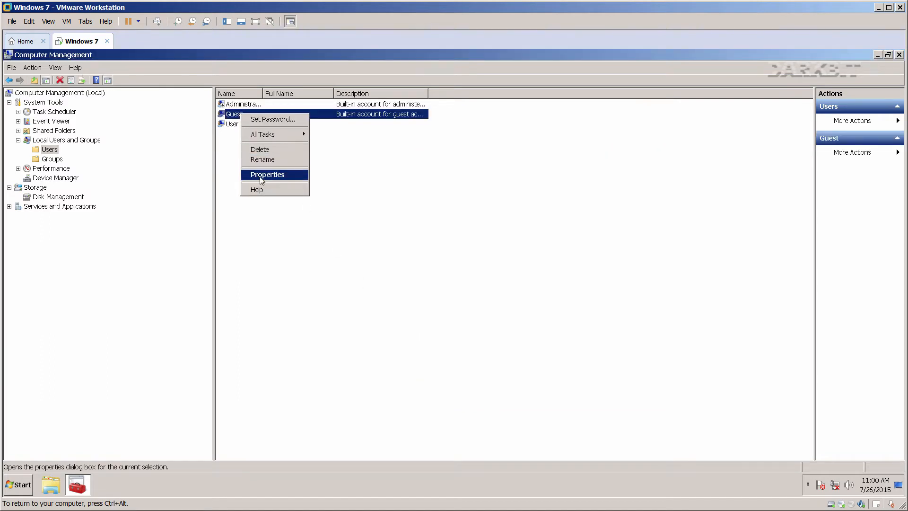
{"action": "left_click", "coordinate": [259, 174]}
{"action": "left_click", "coordinate": [447, 299]}
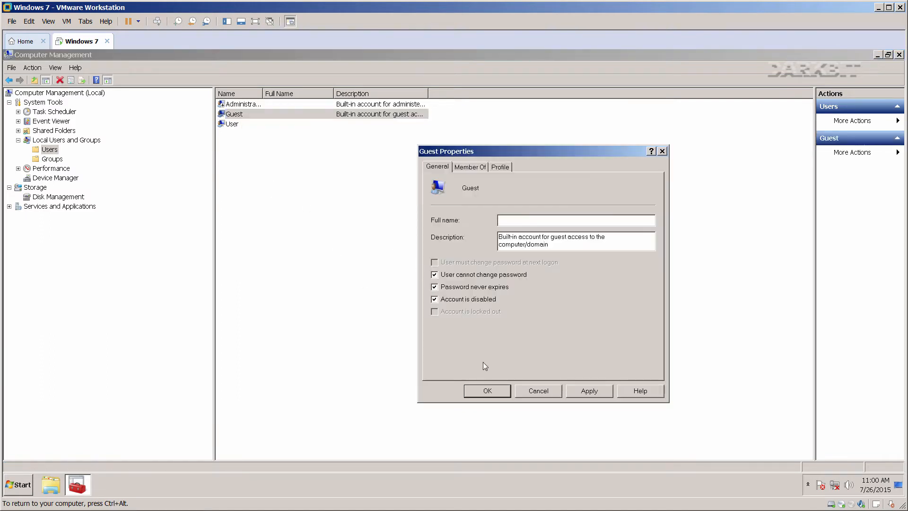
{"action": "left_click", "coordinate": [489, 388]}
{"action": "left_click_drag", "start_coordinate": [262, 93], "coordinate": [304, 93]}
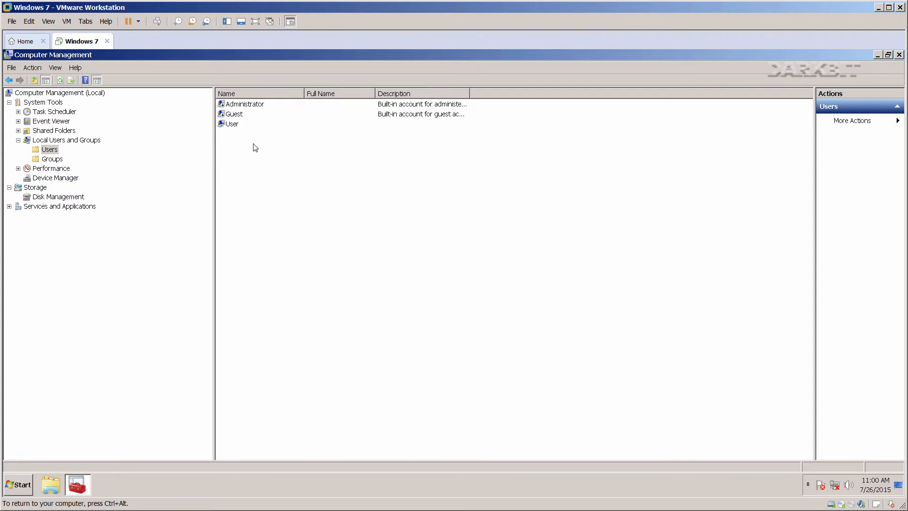
{"action": "key", "text": "ctrl+alt"}
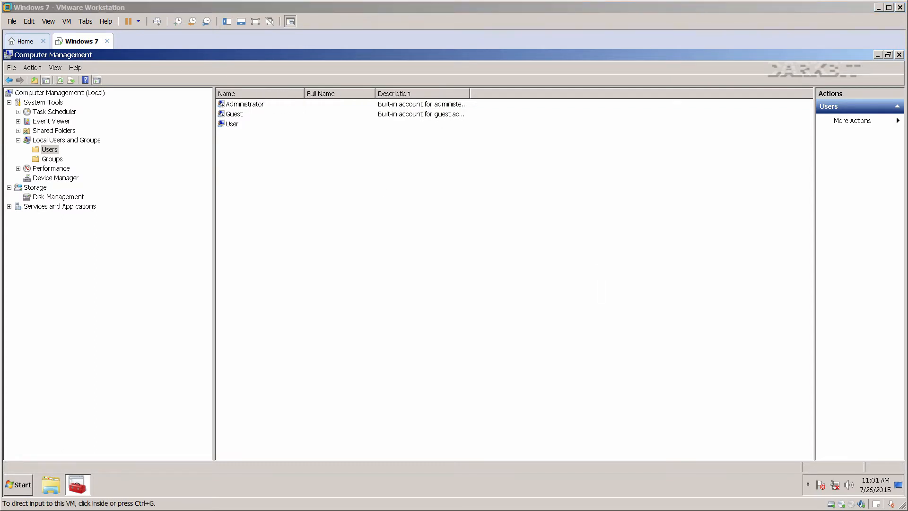
Open Control Panel from Computer, view it by Small icons, and go to User Accounts.
{"action": "left_click", "coordinate": [51, 484]}
{"action": "left_click", "coordinate": [51, 485]}
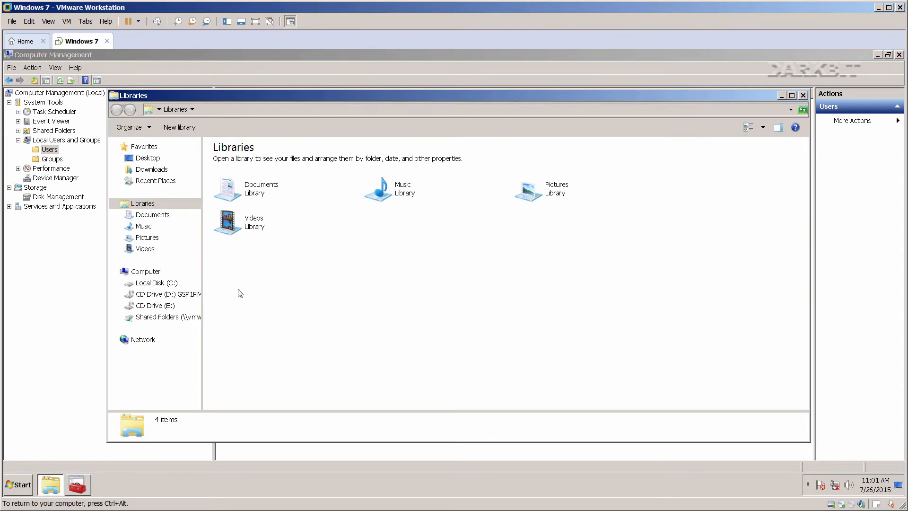
{"action": "left_click", "coordinate": [148, 272]}
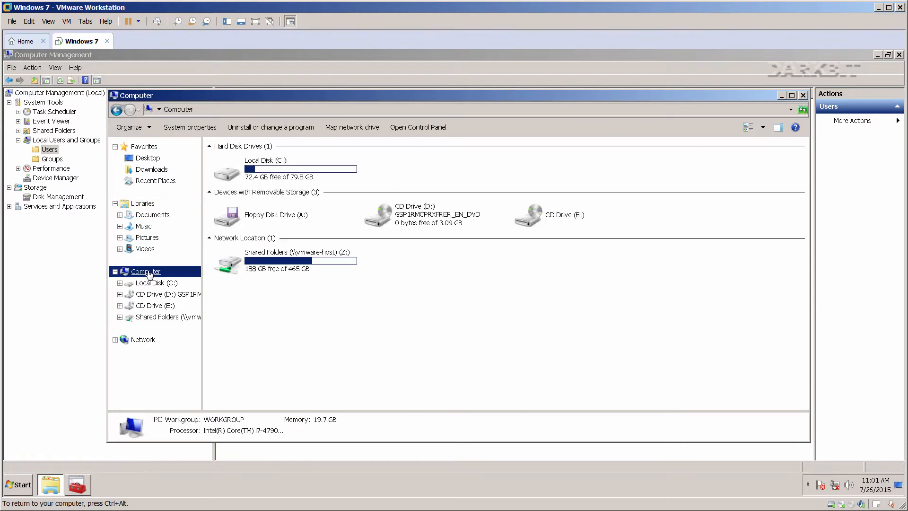
{"action": "left_click", "coordinate": [416, 127]}
{"action": "left_click", "coordinate": [654, 137]}
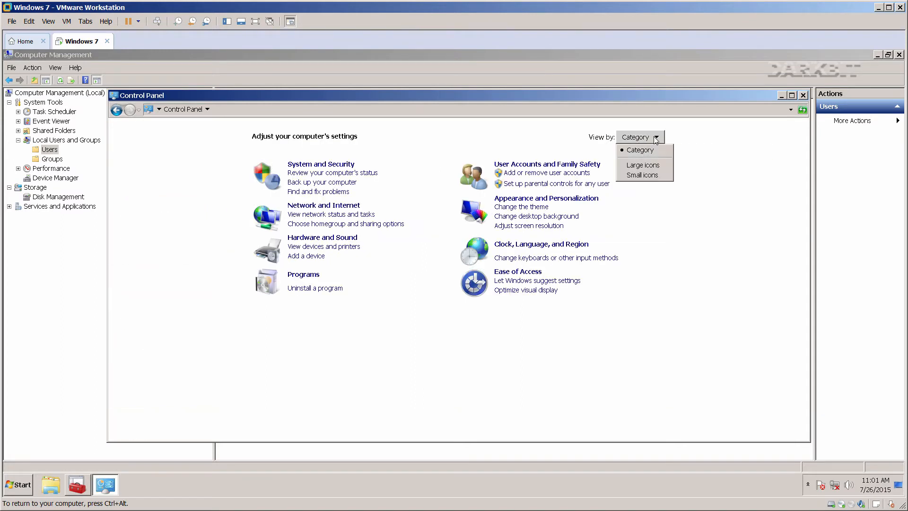
{"action": "left_click", "coordinate": [646, 181]}
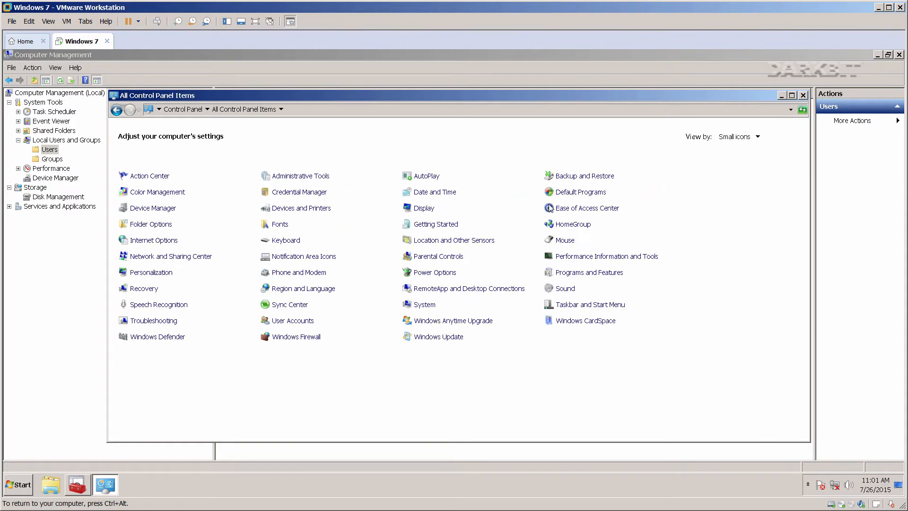
{"action": "left_click", "coordinate": [296, 323]}
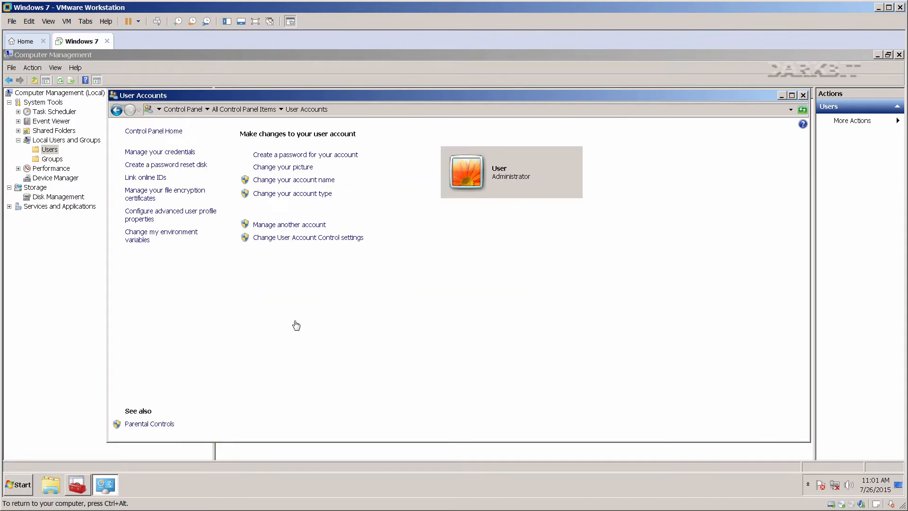
Create a password for the User account, confirming it and adding a password hint.
{"action": "left_click", "coordinate": [313, 156]}
{"action": "left_click", "coordinate": [316, 201]}
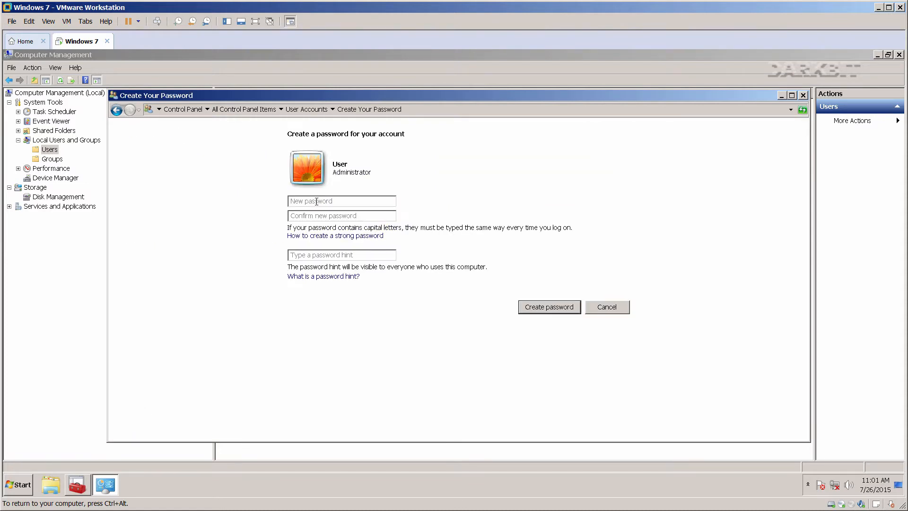
{"action": "key", "text": "Tab"}
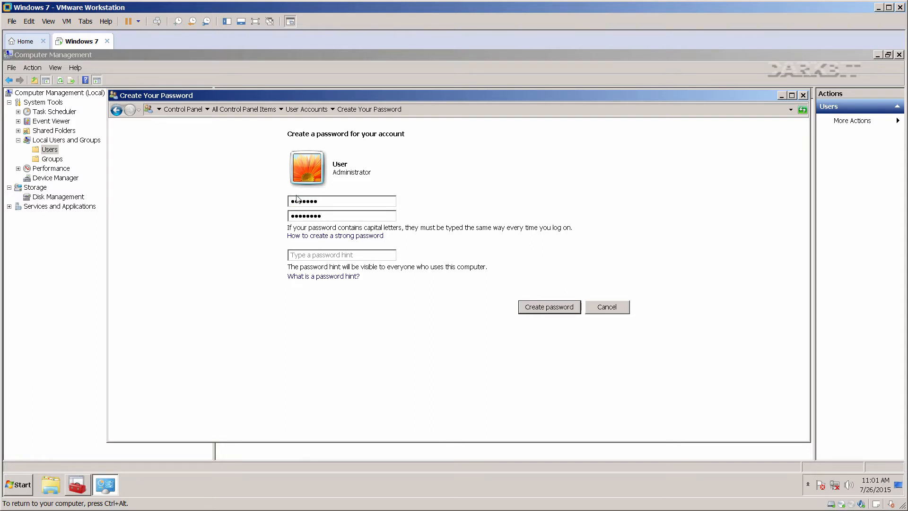
{"action": "left_click_drag", "start_coordinate": [290, 199], "coordinate": [282, 201]}
{"action": "left_click", "coordinate": [303, 257]}
{"action": "type", "text": "password is password"}
{"action": "left_click", "coordinate": [532, 310]}
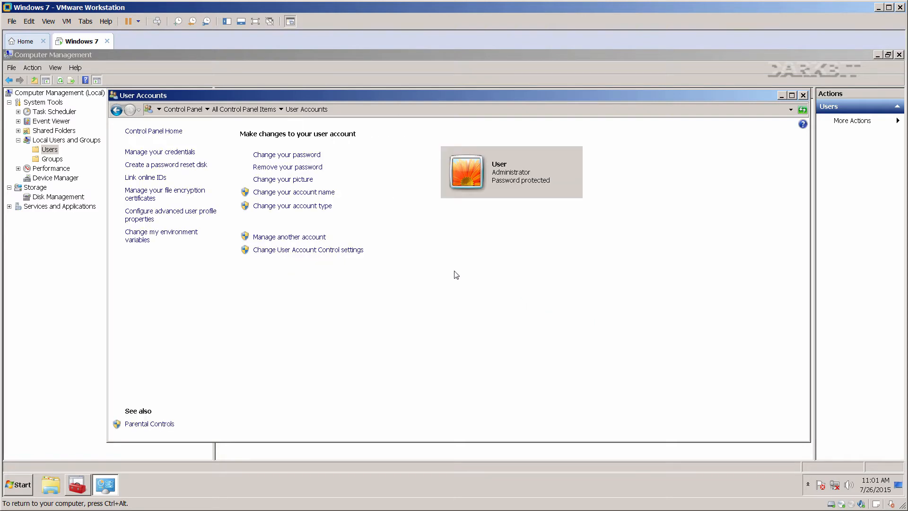
Make the lighthouse the account picture and close User Accounts.
{"action": "left_click", "coordinate": [293, 180]}
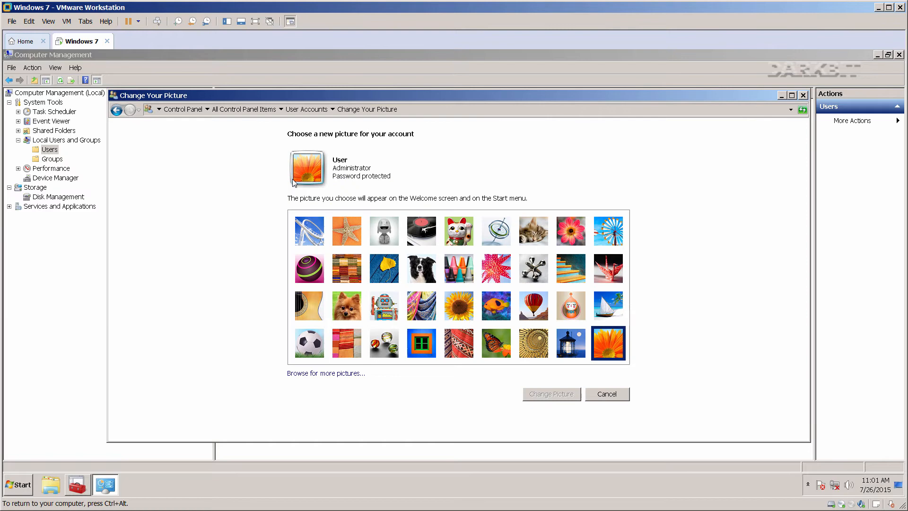
{"action": "left_click", "coordinate": [339, 225]}
{"action": "left_click", "coordinate": [565, 341]}
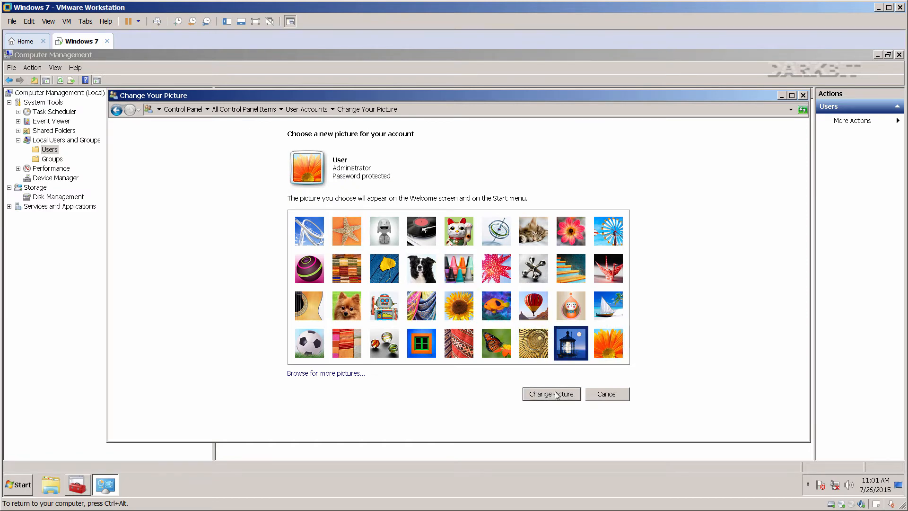
{"action": "left_click", "coordinate": [556, 394]}
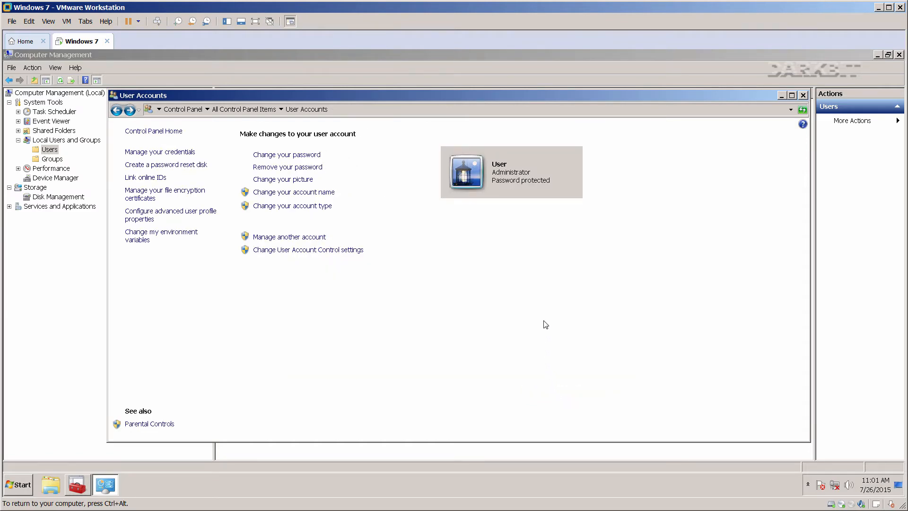
{"action": "left_click", "coordinate": [803, 96]}
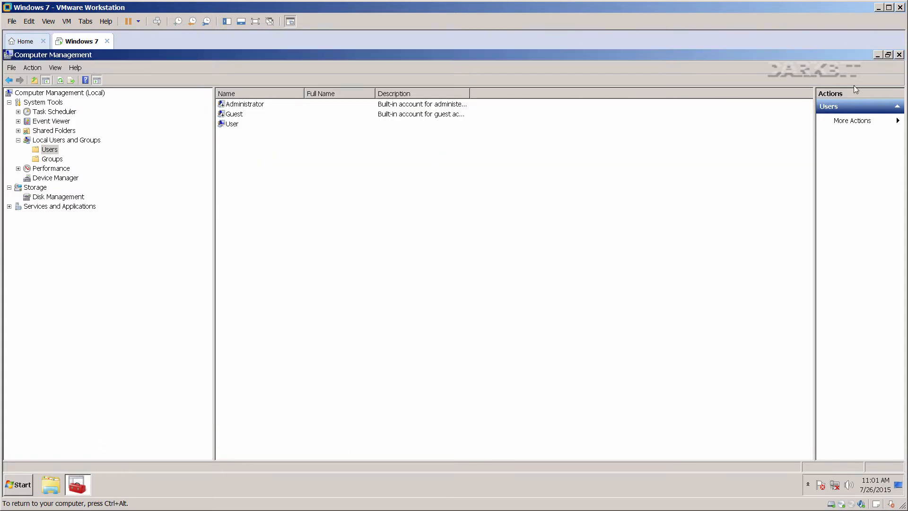
Close Computer Management, restart Windows 7 from Start, and log back on with the password.
{"action": "left_click", "coordinate": [898, 56]}
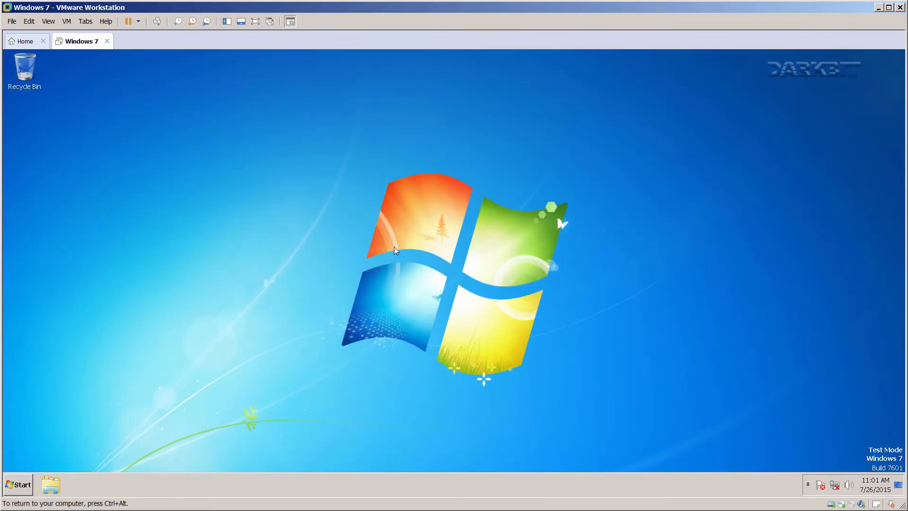
{"action": "left_click", "coordinate": [19, 482]}
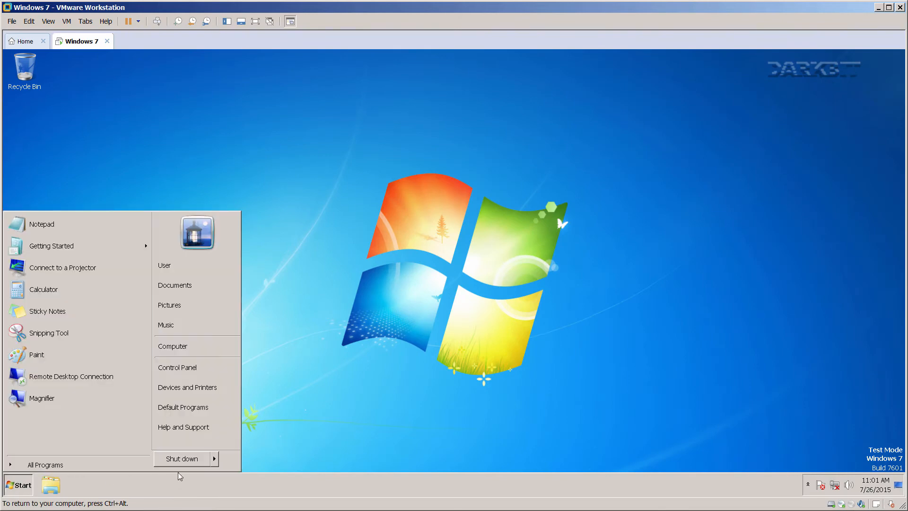
{"action": "mouse_move", "coordinate": [214, 461]}
{"action": "left_click", "coordinate": [246, 443]}
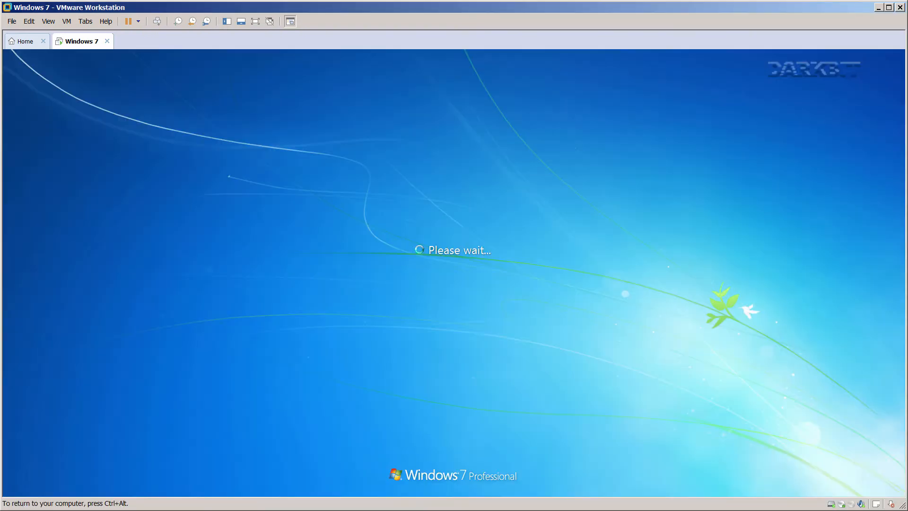
{"action": "left_click", "coordinate": [429, 330]}
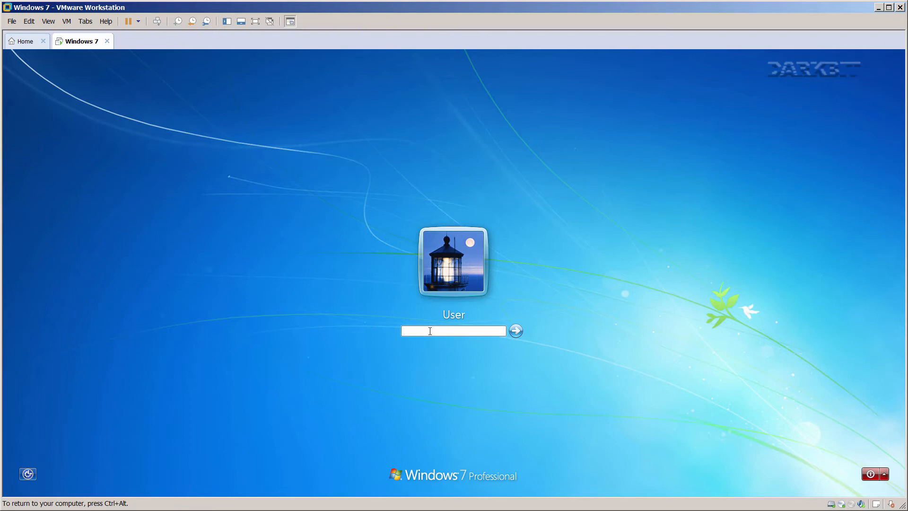
{"action": "key", "text": "Return"}
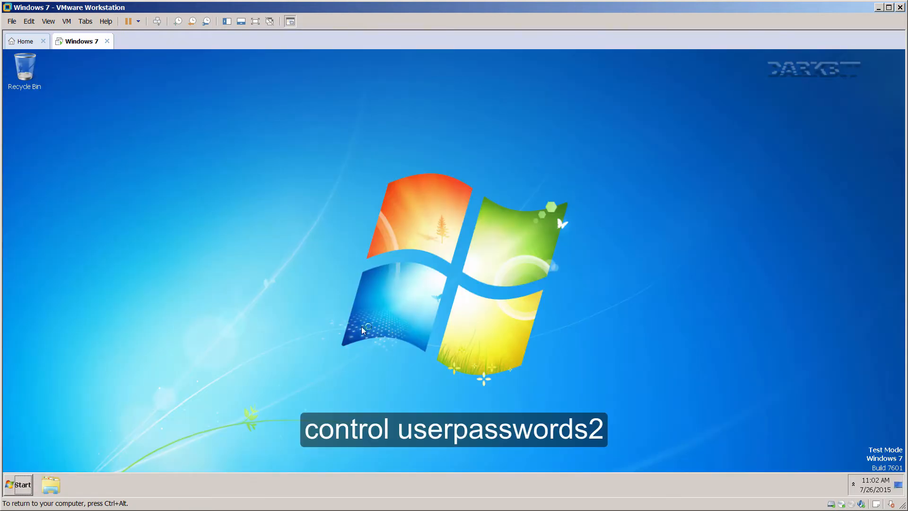
Open the user accounts panel by running control userpasswords2 from the Run box.
{"action": "left_click", "coordinate": [21, 483]}
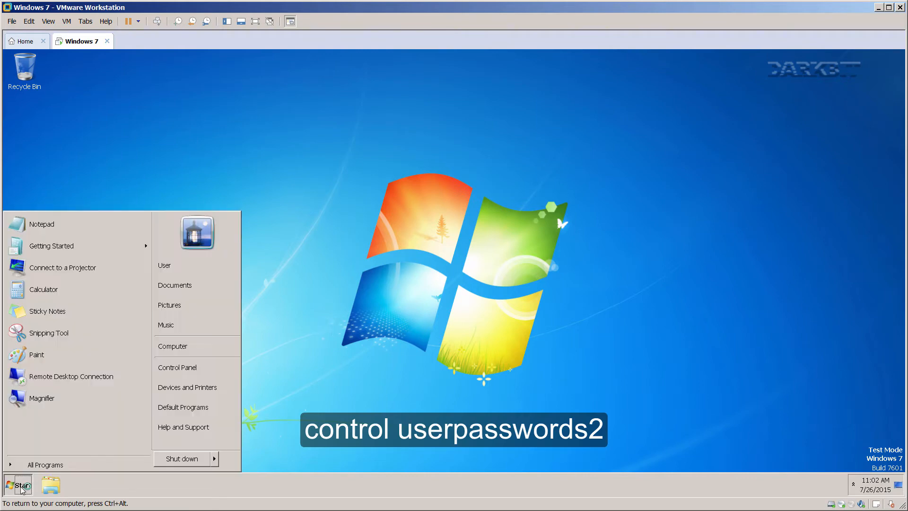
{"action": "left_click", "coordinate": [337, 365]}
{"action": "key", "text": "super+r"}
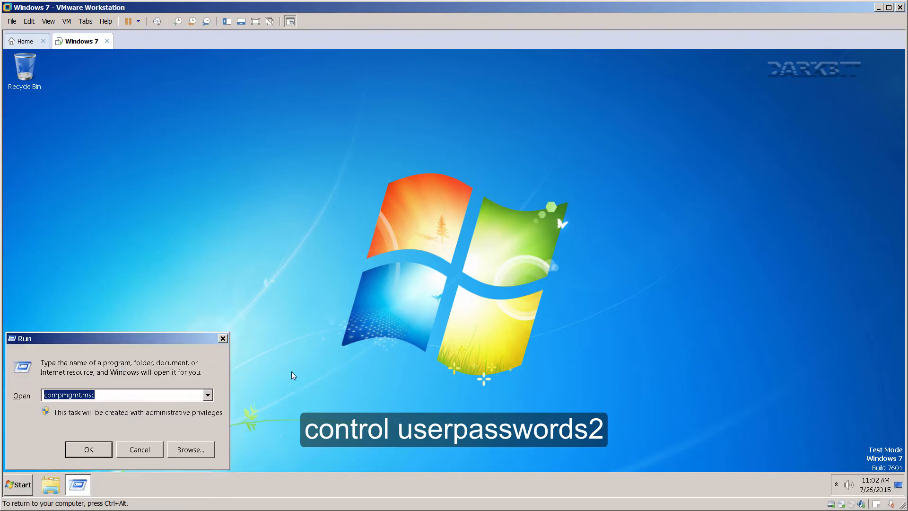
{"action": "left_click_drag", "start_coordinate": [123, 339], "coordinate": [421, 285]}
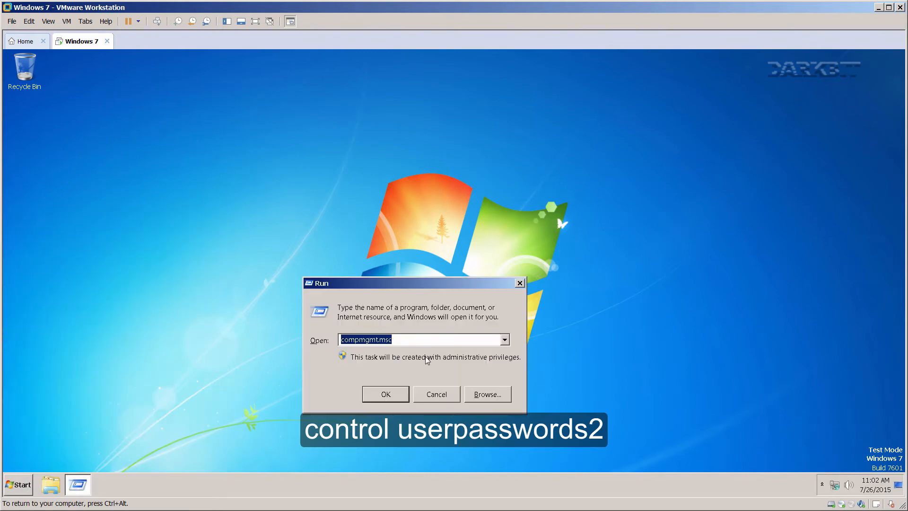
{"action": "type", "text": "control userpasswords2"}
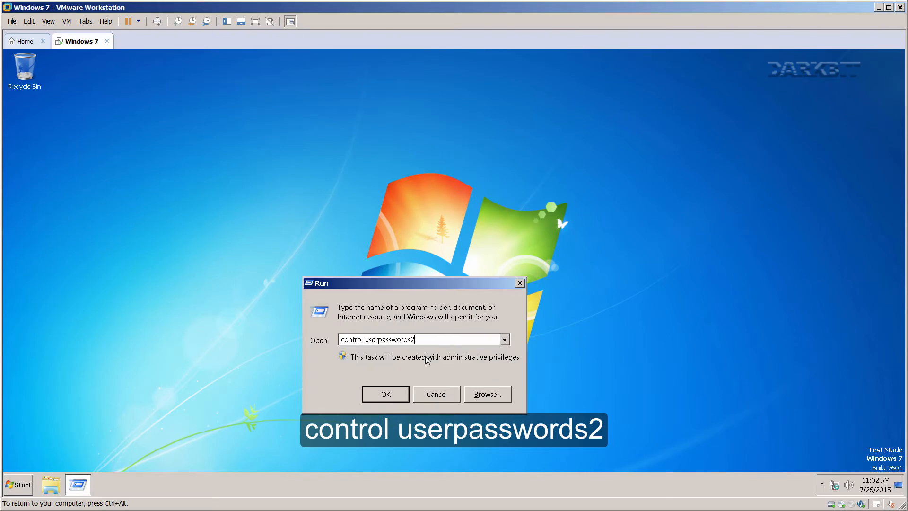
{"action": "key", "text": "Return"}
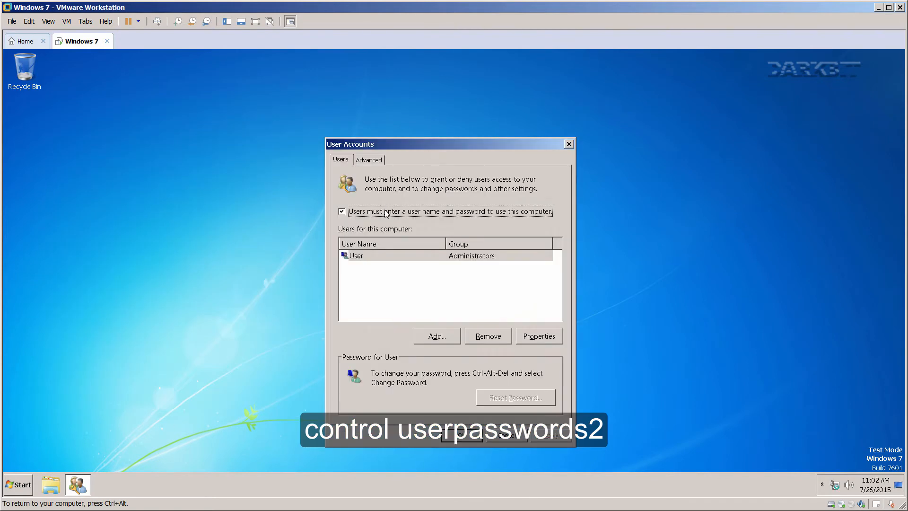
Untick 'Users must enter a user name and password' and enter the auto-logon password.
{"action": "left_click", "coordinate": [385, 211]}
{"action": "left_click", "coordinate": [544, 437]}
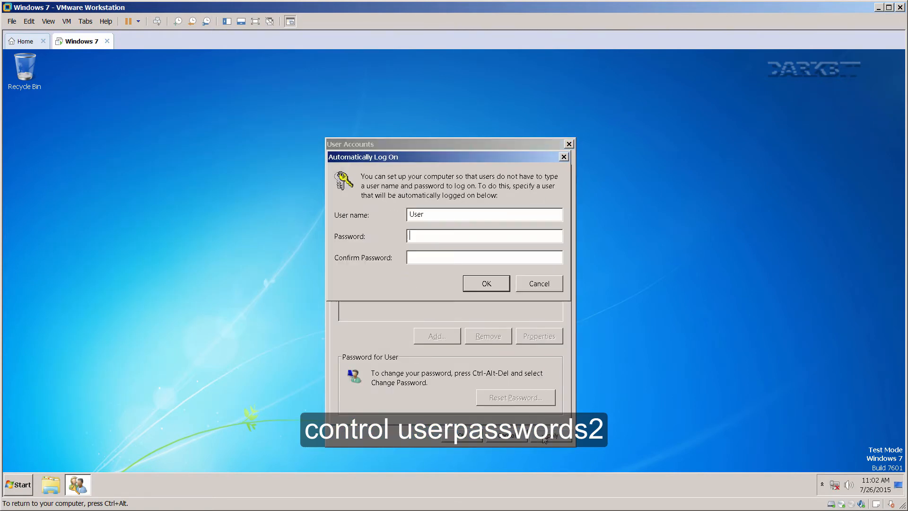
{"action": "key", "text": "Tab"}
{"action": "left_click", "coordinate": [486, 283]}
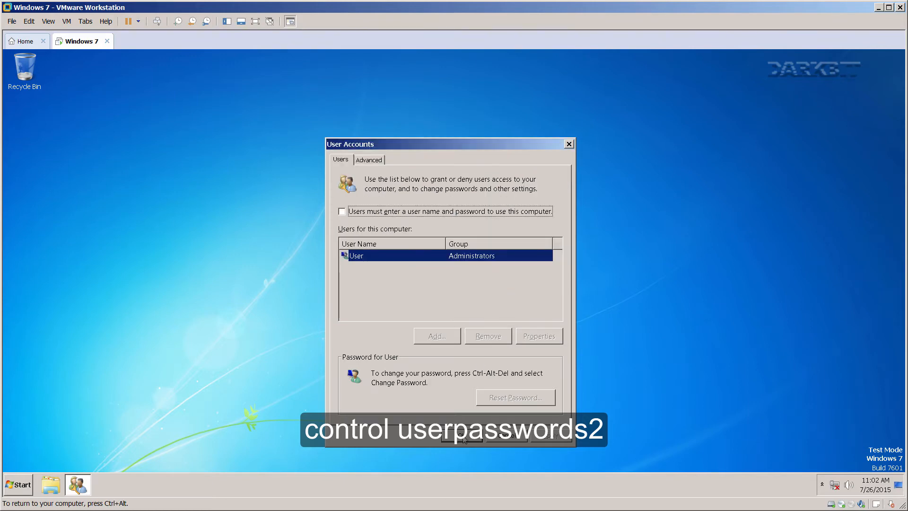
{"action": "left_click", "coordinate": [463, 438]}
Restart the Windows 7 guest from the Start menu's shut down options.
{"action": "left_click", "coordinate": [18, 485]}
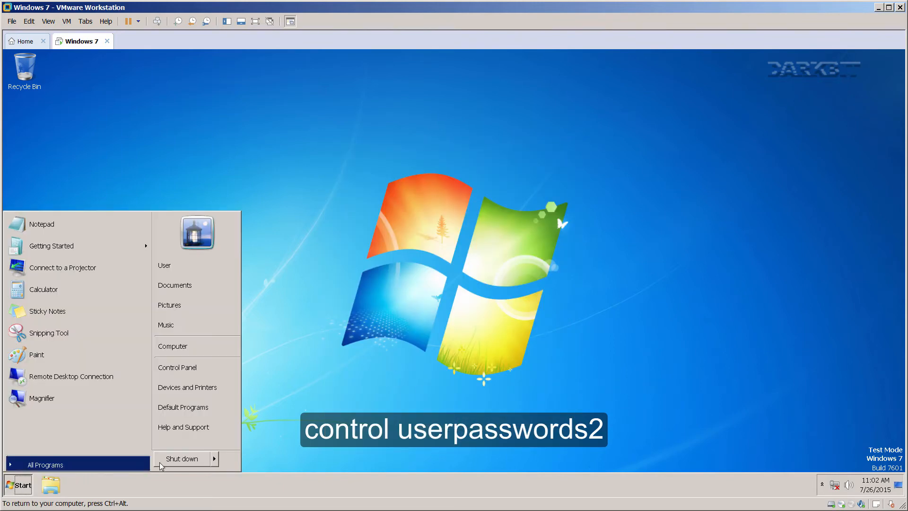
{"action": "left_click", "coordinate": [214, 459]}
{"action": "left_click", "coordinate": [242, 448]}
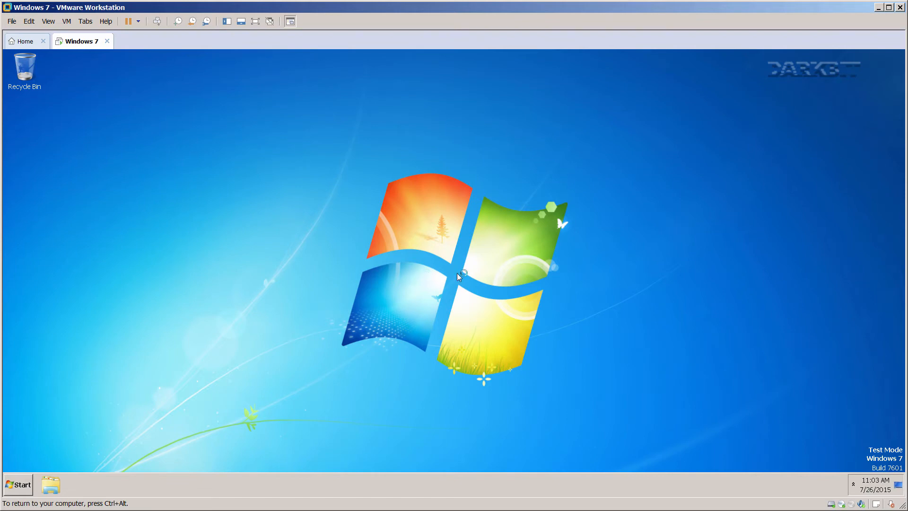
Launch an empty management console with mmc from the Run box.
{"action": "key", "text": "ctrl+alt"}
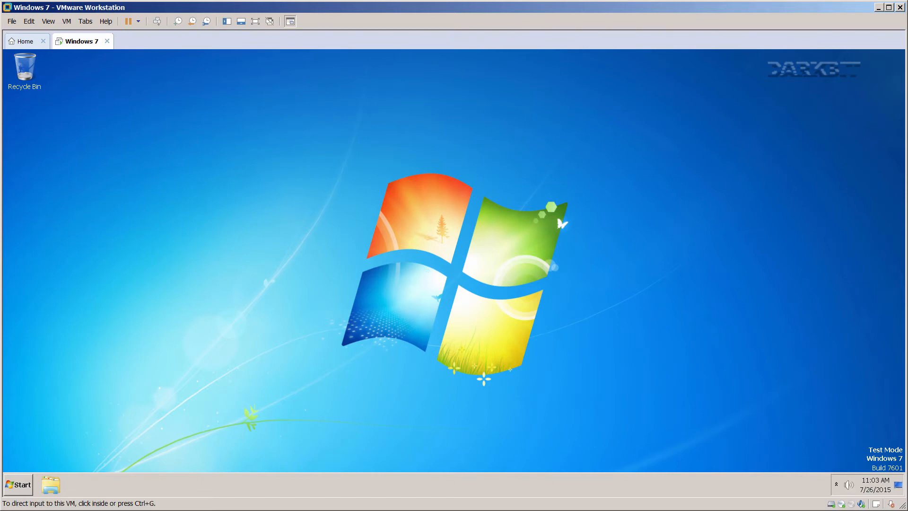
{"action": "left_click", "coordinate": [401, 286]}
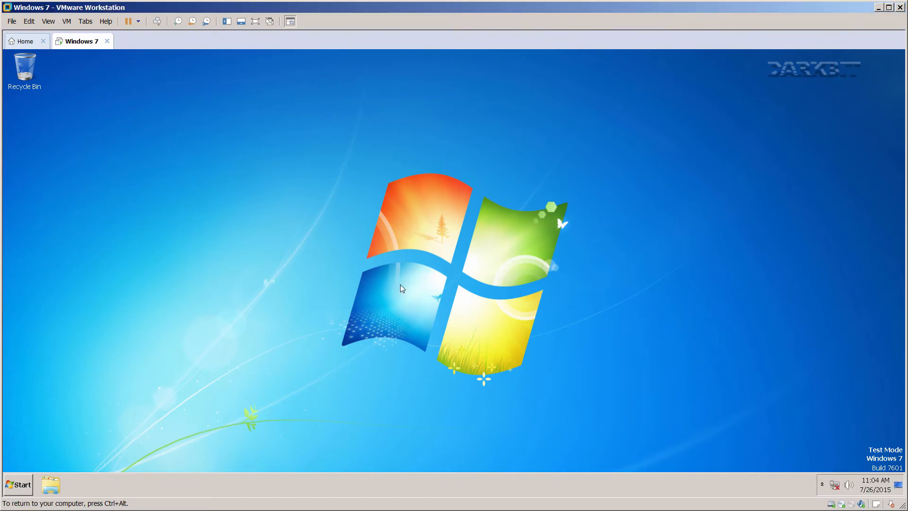
{"action": "type", "text": "mmc"}
{"action": "key", "text": "super+r"}
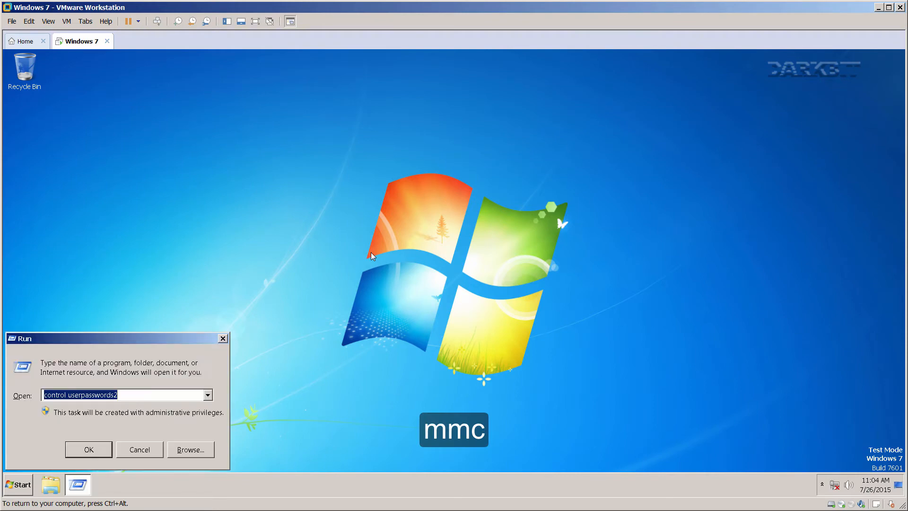
{"action": "type", "text": "mmc"}
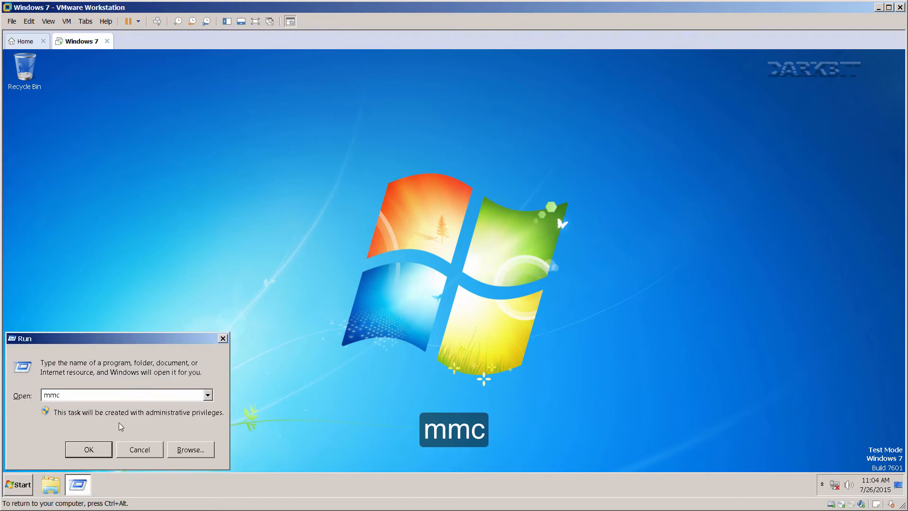
{"action": "left_click", "coordinate": [95, 444]}
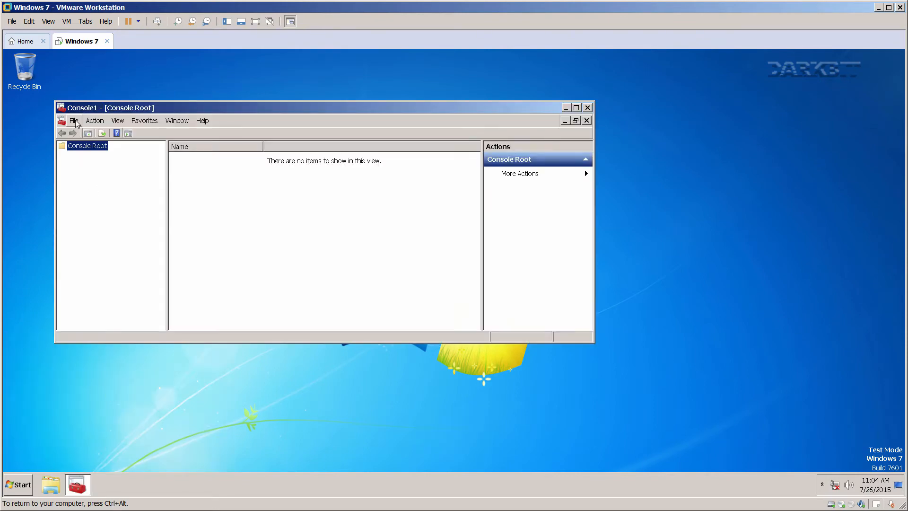
Add the Certificates snap-in for the local computer account to the console.
{"action": "left_click", "coordinate": [74, 121]}
{"action": "left_click", "coordinate": [95, 178]}
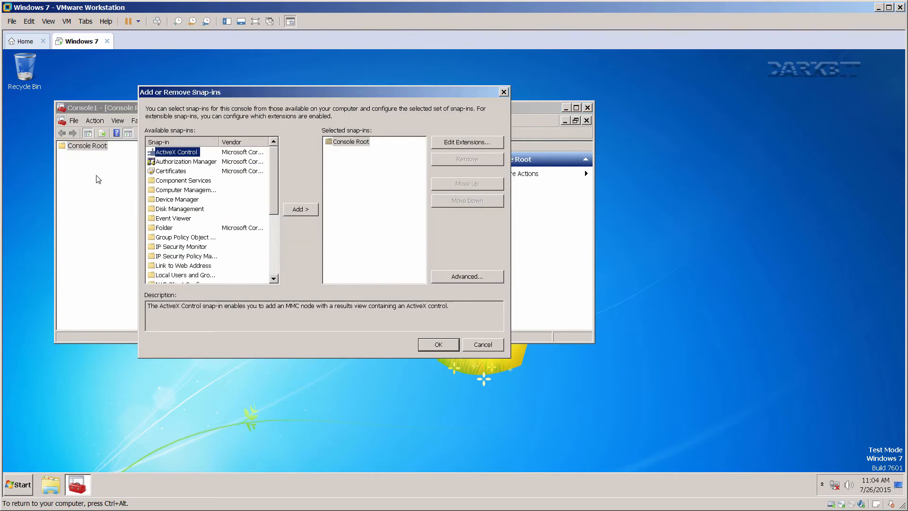
{"action": "left_click", "coordinate": [170, 171]}
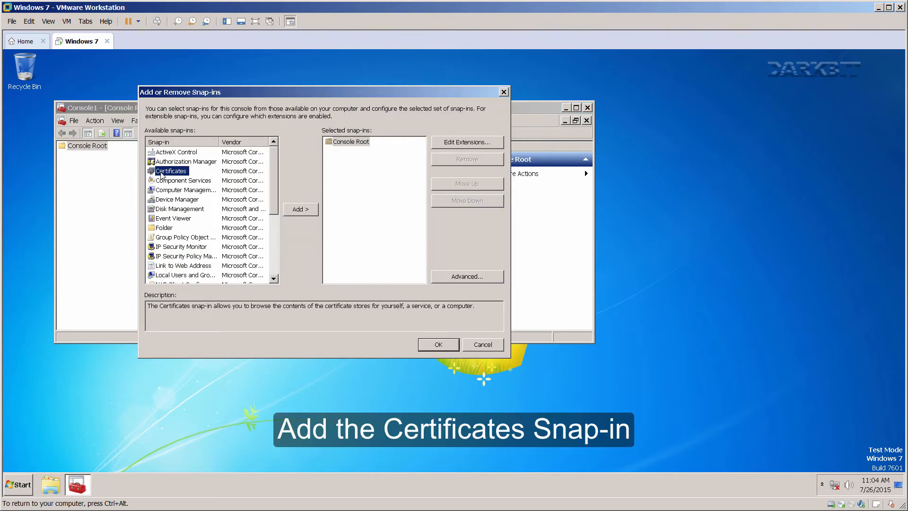
{"action": "left_click", "coordinate": [297, 209]}
{"action": "left_click", "coordinate": [165, 162]}
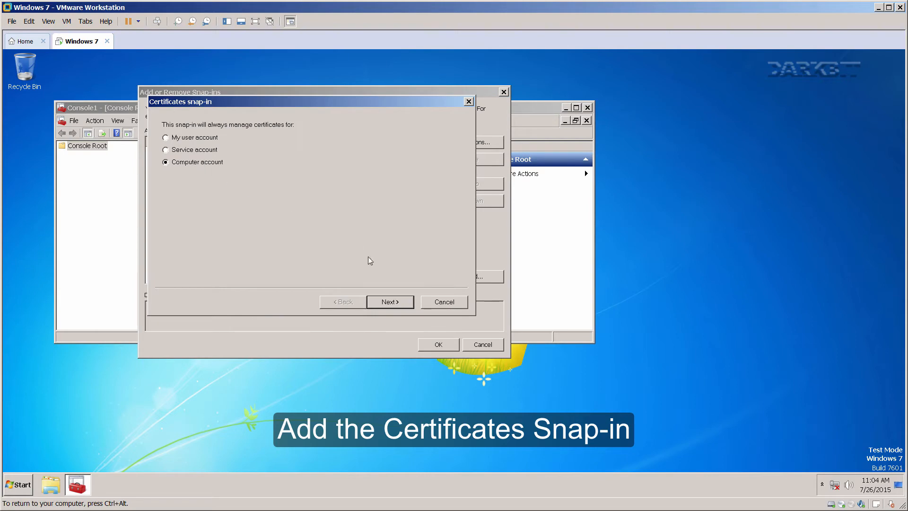
{"action": "left_click", "coordinate": [390, 303]}
{"action": "left_click", "coordinate": [388, 301]}
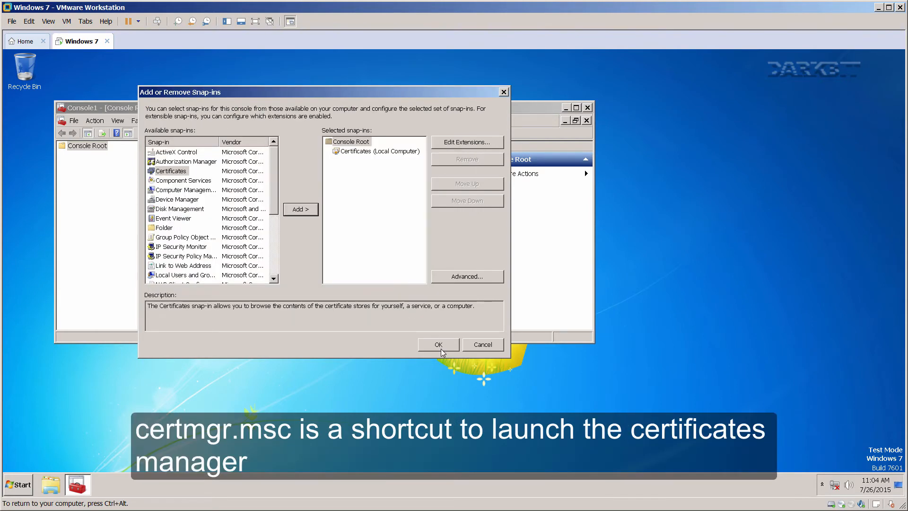
{"action": "left_click", "coordinate": [439, 343]}
Maximize the console and expand Certificates (Local Computer) to show its stores.
{"action": "double_click", "coordinate": [303, 107]}
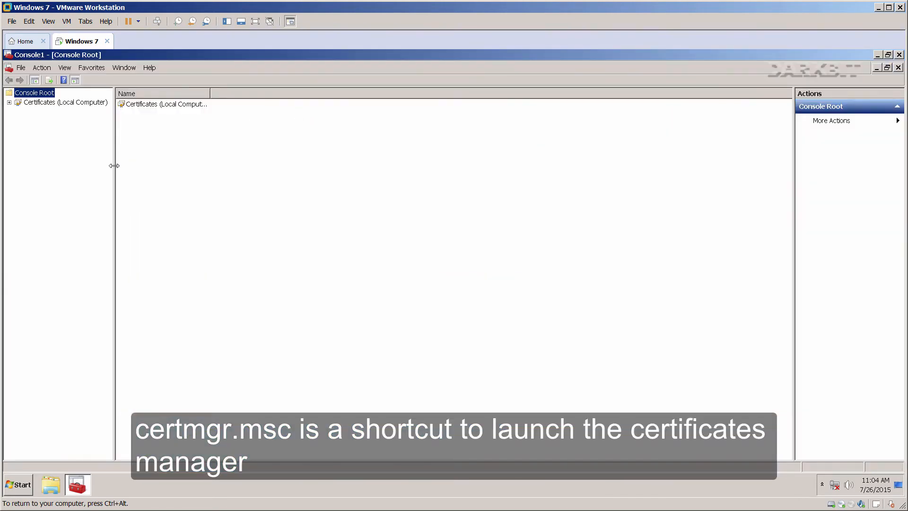
{"action": "left_click_drag", "start_coordinate": [113, 166], "coordinate": [188, 166]}
{"action": "left_click", "coordinate": [9, 102]}
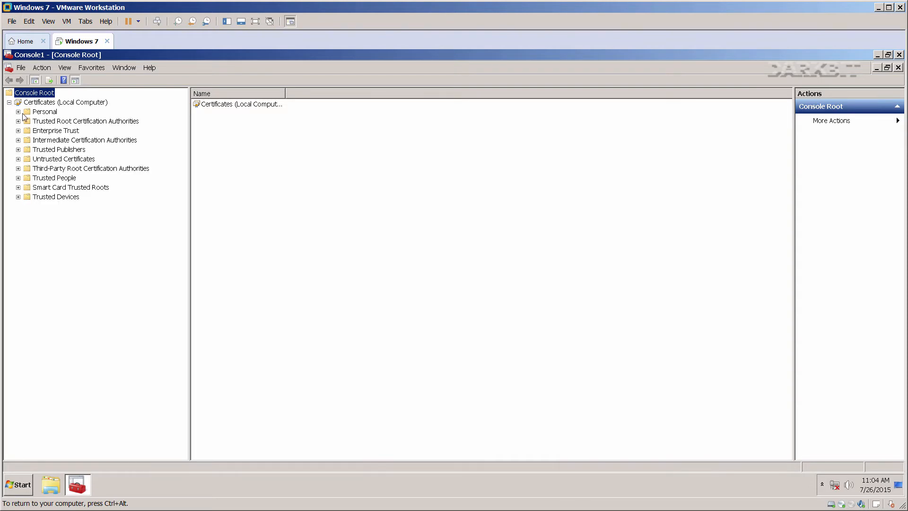
Browse the Personal, Trusted Root, Enterprise Trust and Intermediate certificate stores.
{"action": "left_click", "coordinate": [46, 113]}
{"action": "left_click", "coordinate": [18, 121]}
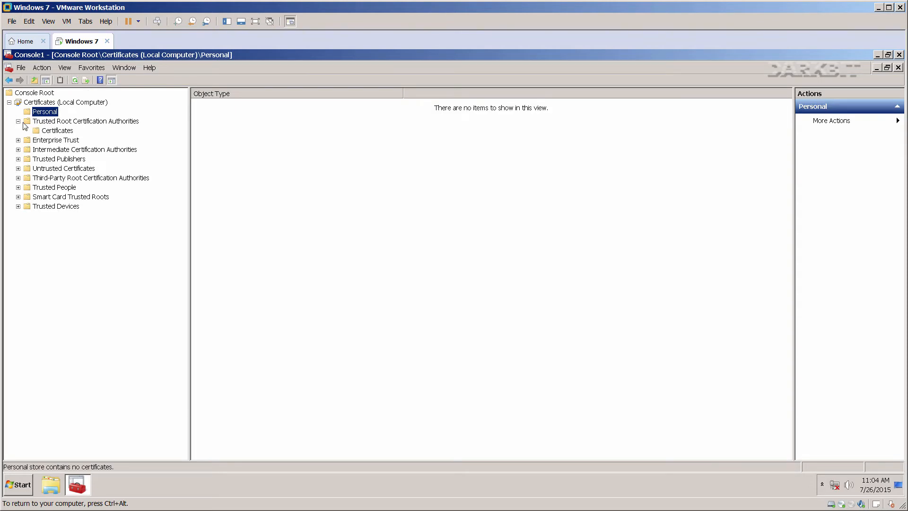
{"action": "left_click", "coordinate": [50, 131]}
{"action": "left_click", "coordinate": [212, 144]}
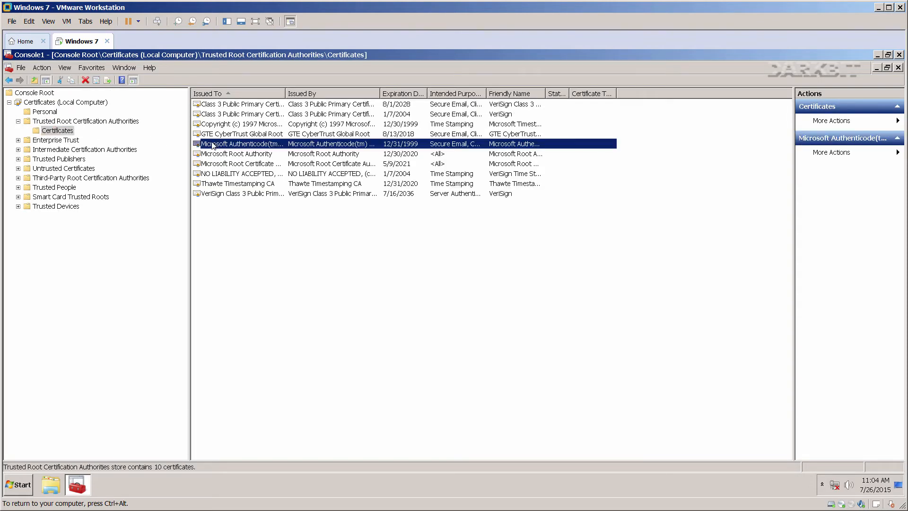
{"action": "left_click", "coordinate": [17, 140]}
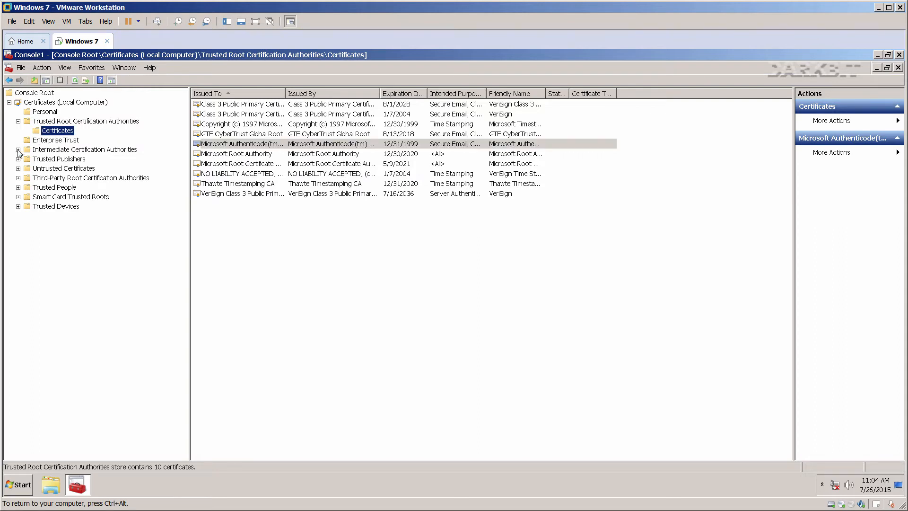
{"action": "left_click", "coordinate": [18, 150]}
{"action": "left_click", "coordinate": [44, 168]}
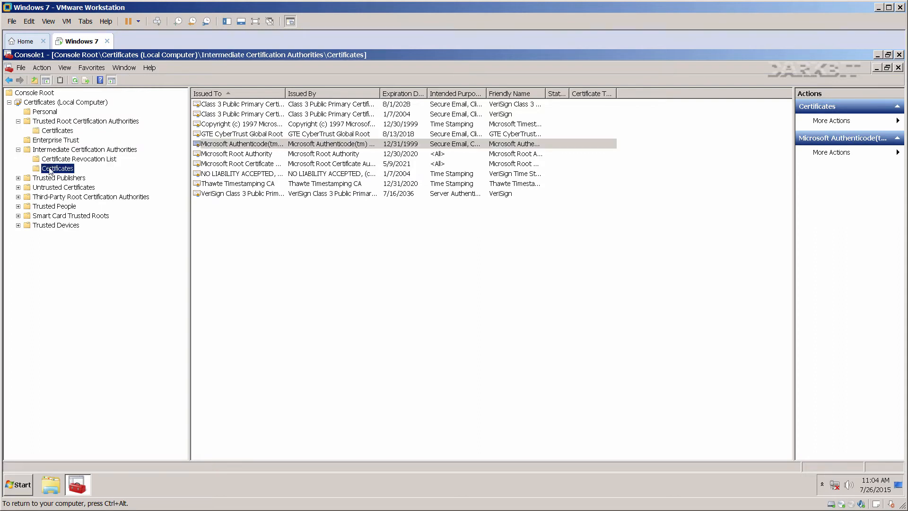
Look through the Trusted Publishers, Revocation List, Trusted People, Smart Card and Third-Party root stores.
{"action": "left_click", "coordinate": [18, 178]}
{"action": "left_click", "coordinate": [57, 159]}
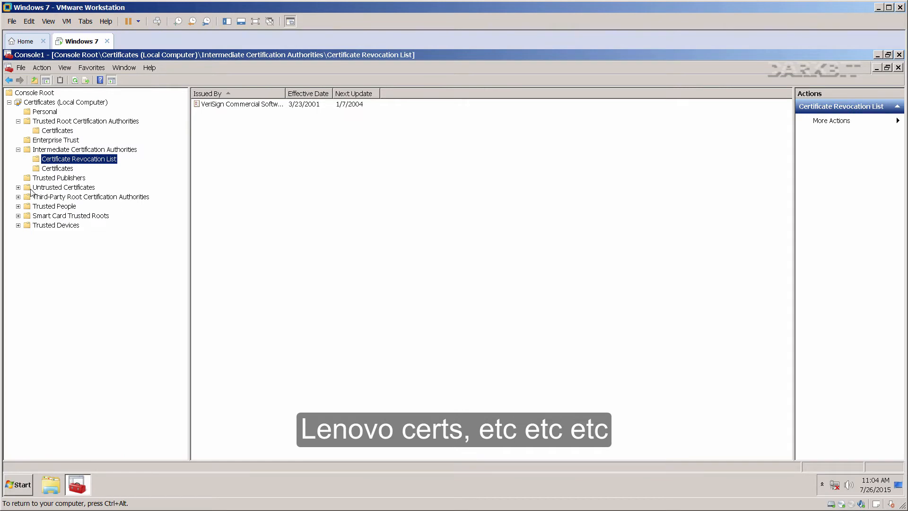
{"action": "left_click", "coordinate": [18, 206]}
{"action": "left_click", "coordinate": [39, 216]}
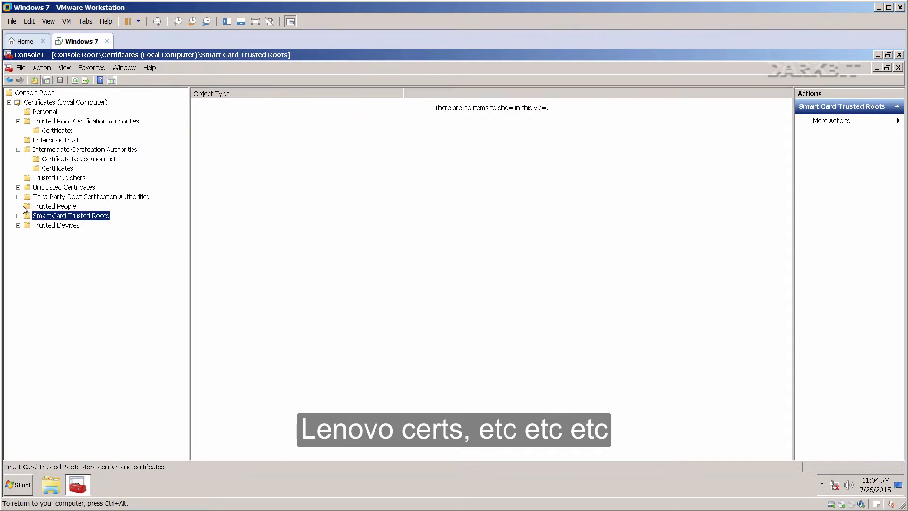
{"action": "left_click", "coordinate": [18, 196]}
{"action": "left_click", "coordinate": [52, 207]}
{"action": "left_click", "coordinate": [220, 132]}
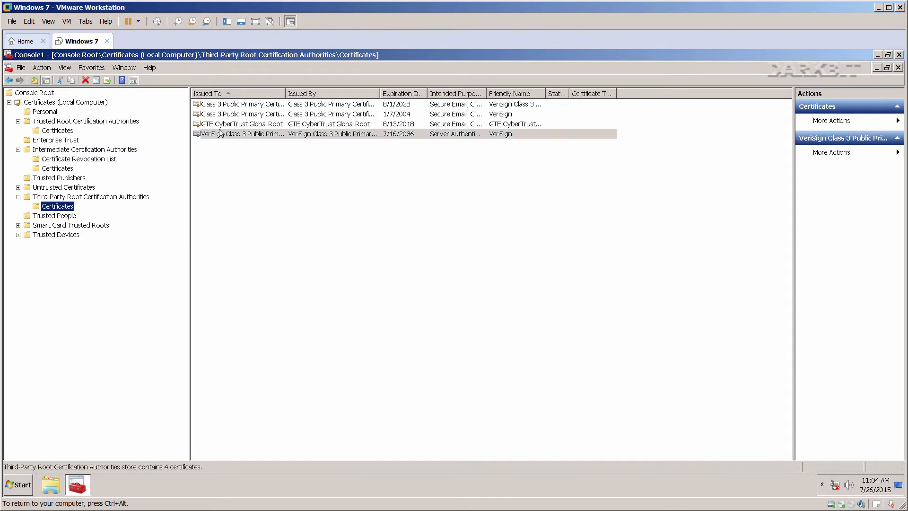
{"action": "left_click", "coordinate": [220, 134]}
Return to Trusted Root Certification Authorities and select all ten certificates.
{"action": "left_click", "coordinate": [66, 122]}
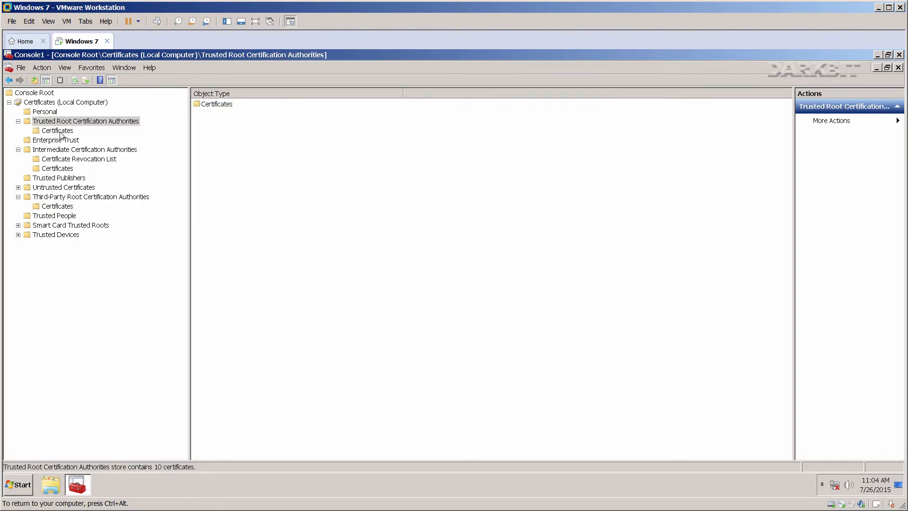
{"action": "left_click", "coordinate": [57, 131]}
{"action": "left_click", "coordinate": [224, 135]}
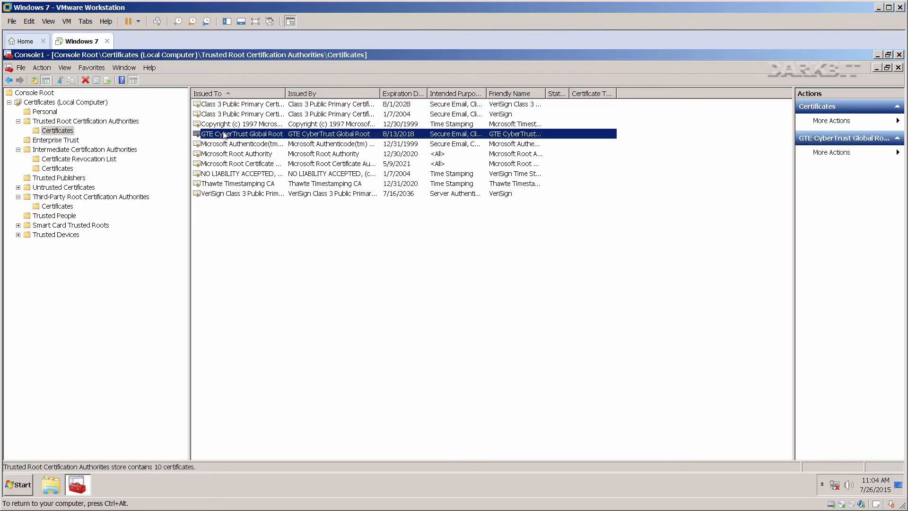
{"action": "left_click", "coordinate": [234, 105]}
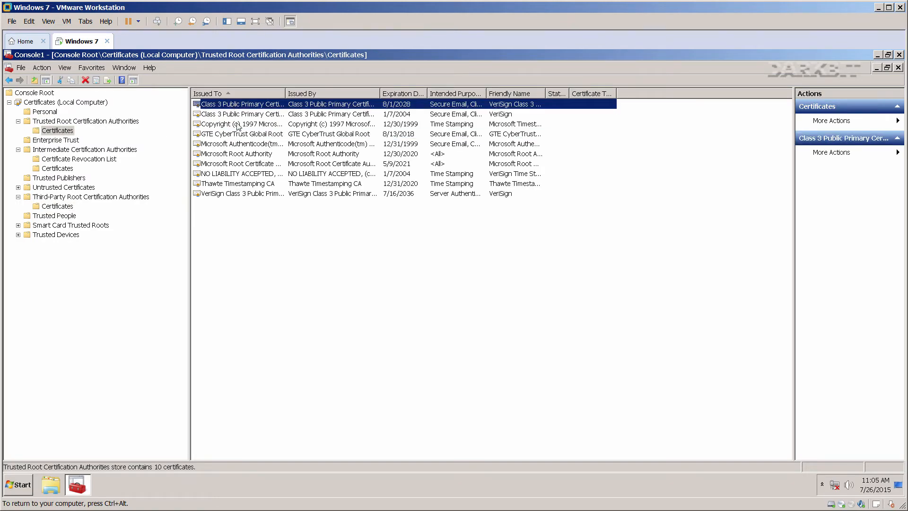
{"action": "left_click", "coordinate": [240, 196], "text": "shift"}
{"action": "right_click", "coordinate": [240, 147]}
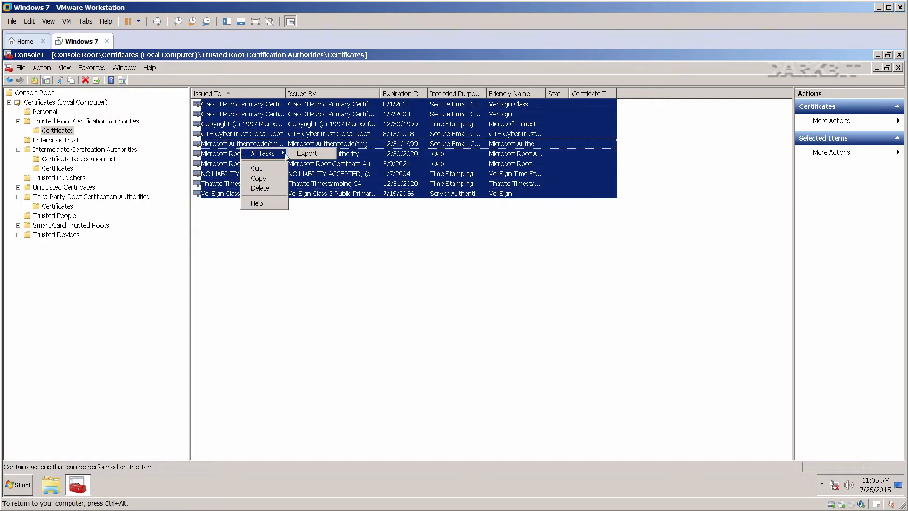
Export the selected certificates as a password-protected PFX to C:\certbackup.pfx.
{"action": "left_click", "coordinate": [310, 153]}
{"action": "left_click", "coordinate": [210, 307]}
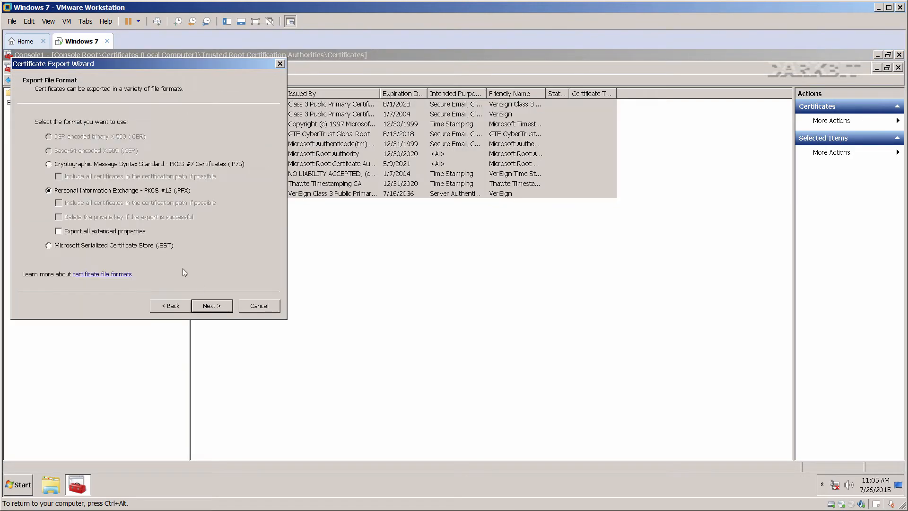
{"action": "left_click", "coordinate": [211, 305]}
{"action": "type", "text": "p"}
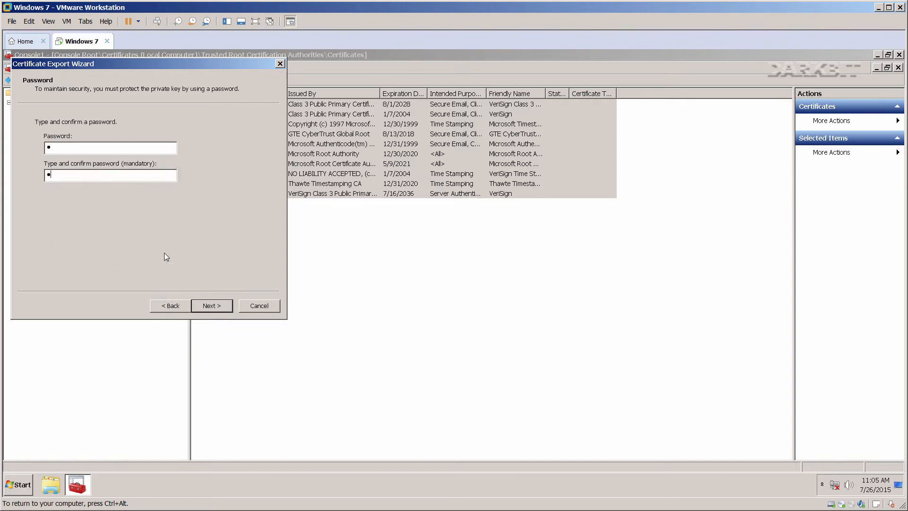
{"action": "type", "text": "p"}
{"action": "left_click", "coordinate": [208, 306]}
{"action": "left_click", "coordinate": [225, 135]}
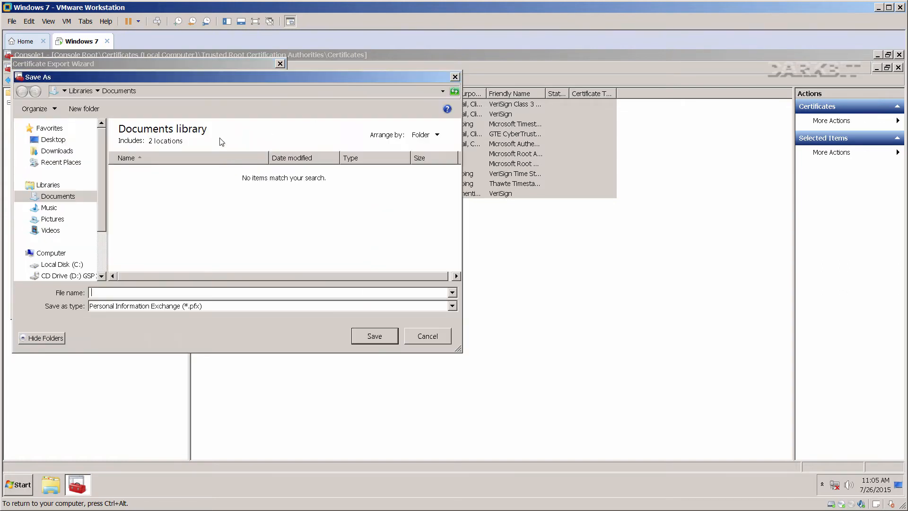
{"action": "left_click", "coordinate": [56, 264]}
{"action": "left_click", "coordinate": [105, 293]}
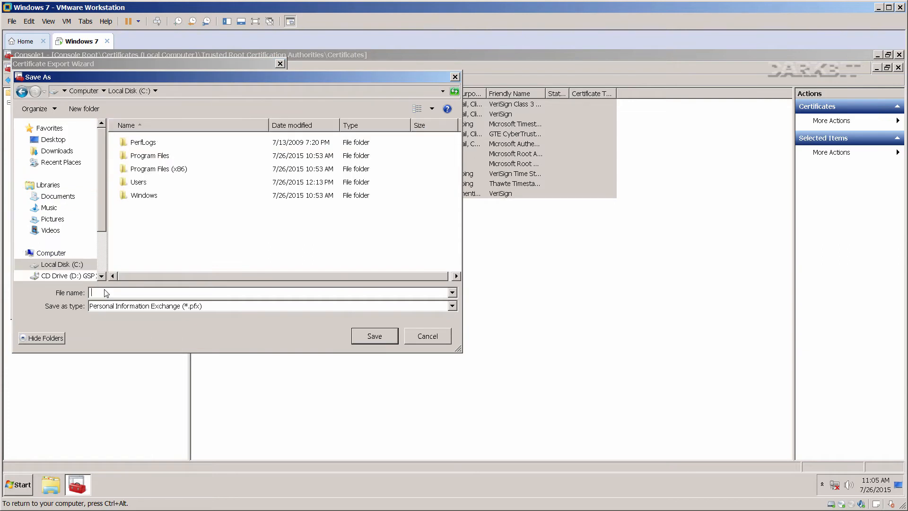
{"action": "type", "text": "certbackup"}
{"action": "left_click", "coordinate": [366, 338]}
{"action": "left_click", "coordinate": [221, 306]}
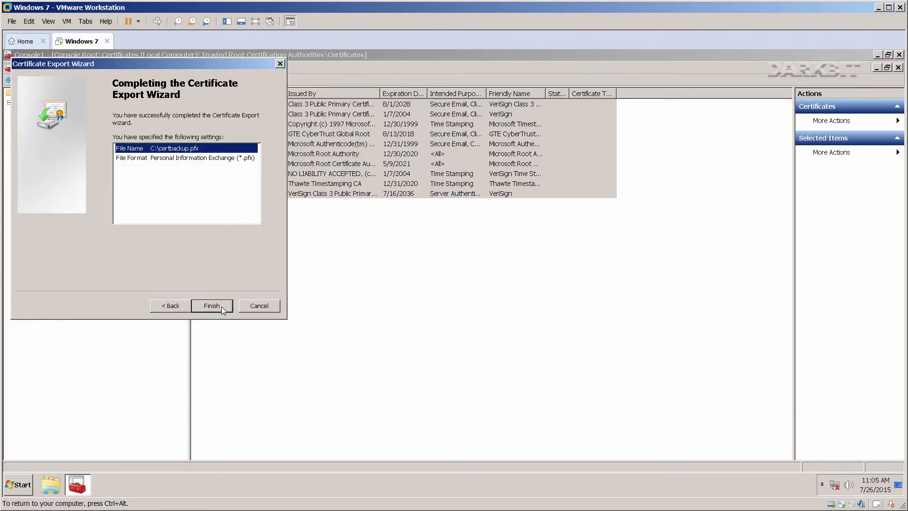
{"action": "left_click", "coordinate": [218, 304]}
{"action": "left_click", "coordinate": [474, 300]}
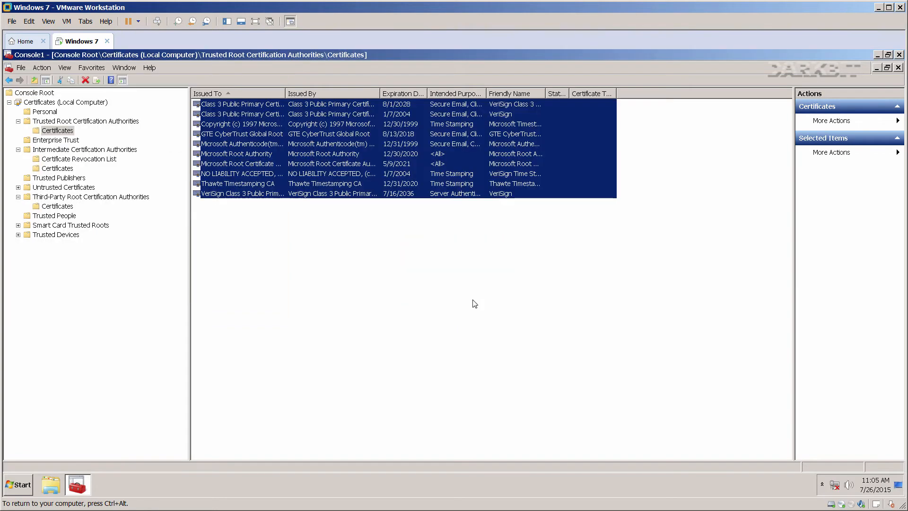
Reselect all 10 certificates in the trusted root list.
{"action": "left_click", "coordinate": [245, 205]}
{"action": "left_click", "coordinate": [245, 195]}
{"action": "left_click", "coordinate": [245, 103], "text": "shift"}
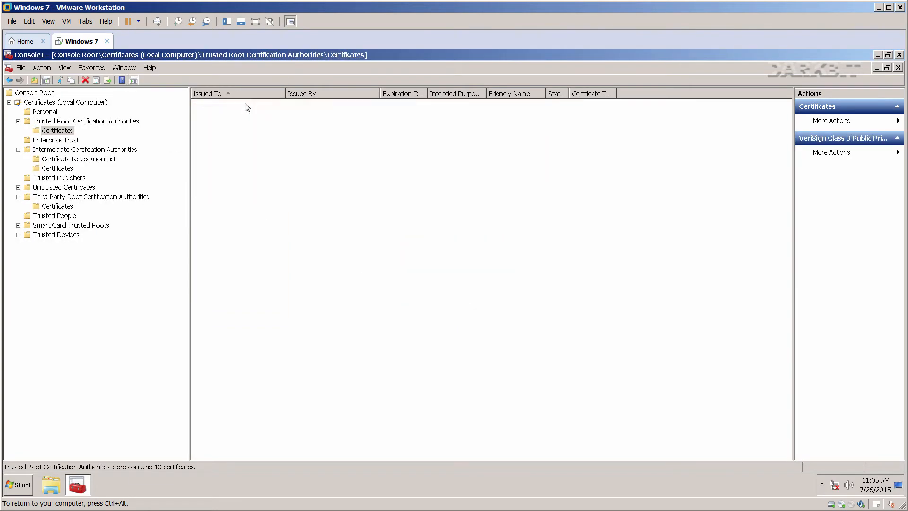
Delete the trusted root certificates and pick certbackup.pfx (All Files) for re-import.
{"action": "key", "text": "Delete"}
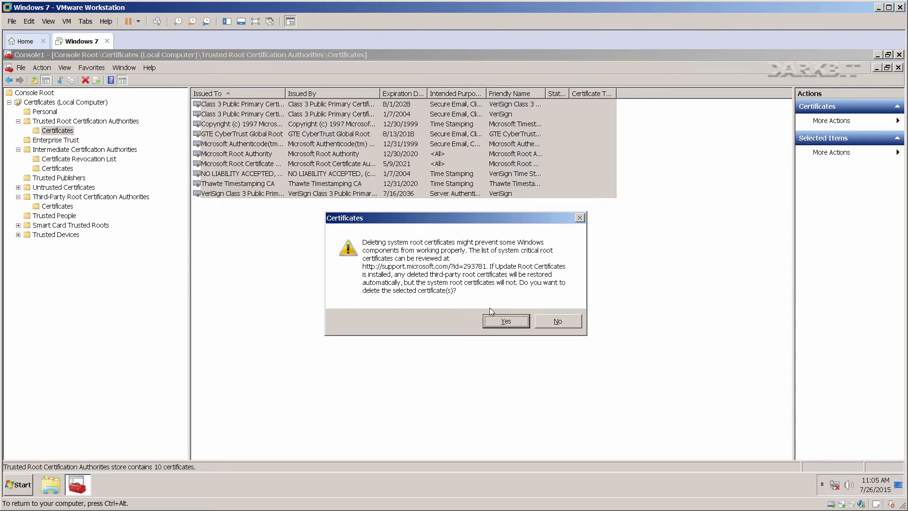
{"action": "left_click", "coordinate": [504, 322]}
{"action": "right_click", "coordinate": [52, 134]}
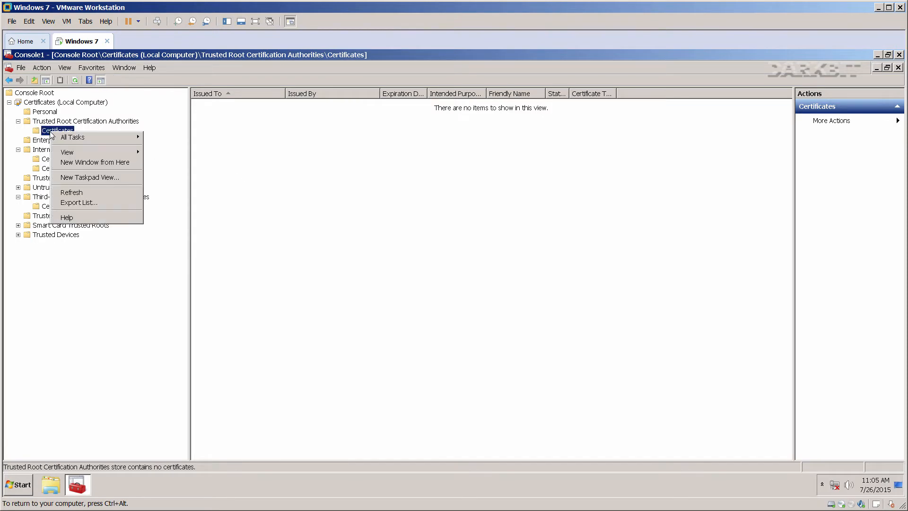
{"action": "mouse_move", "coordinate": [60, 137]}
{"action": "left_click", "coordinate": [153, 137]}
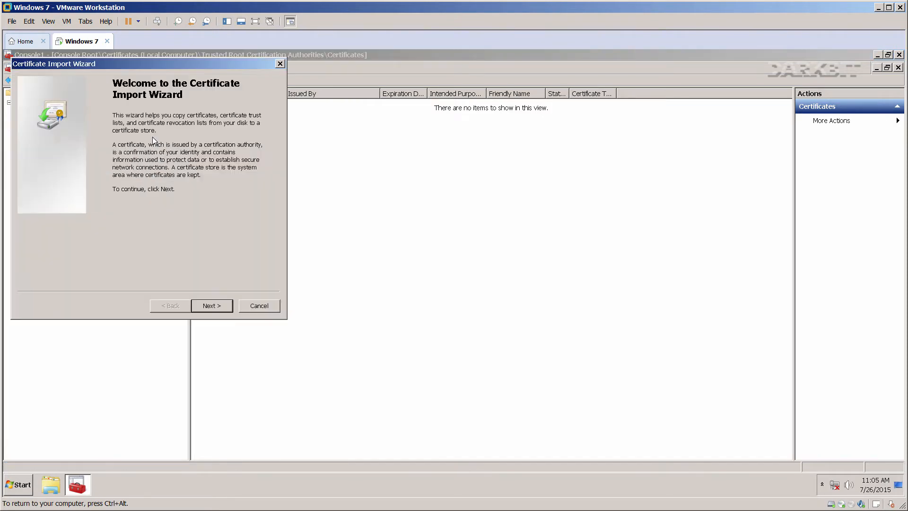
{"action": "left_click", "coordinate": [211, 306]}
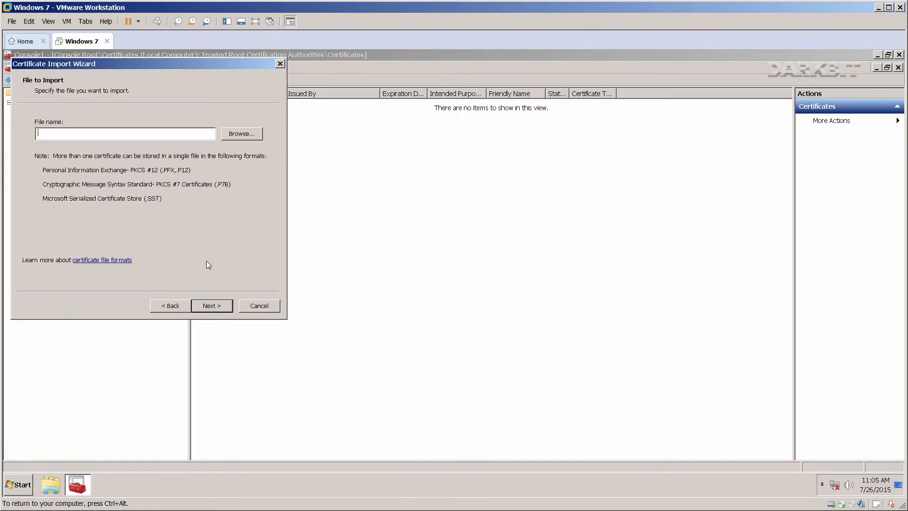
{"action": "left_click", "coordinate": [240, 135]}
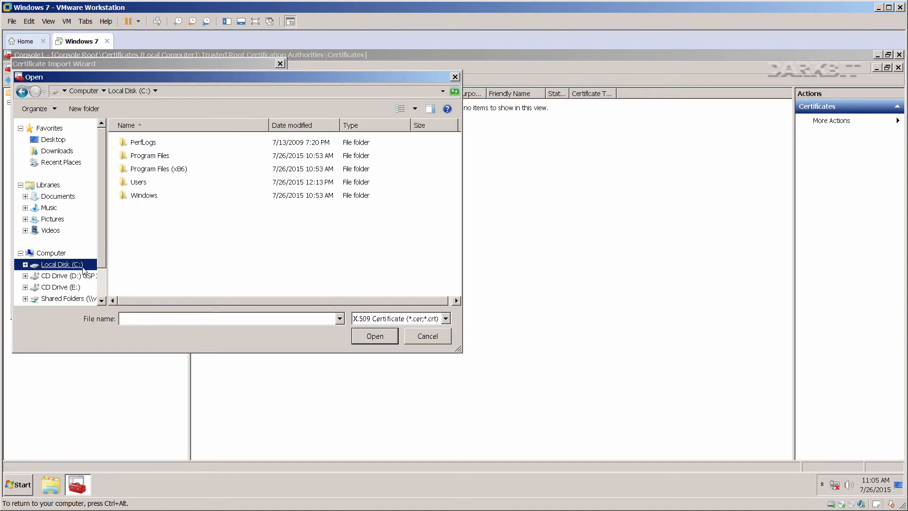
{"action": "left_click", "coordinate": [369, 320]}
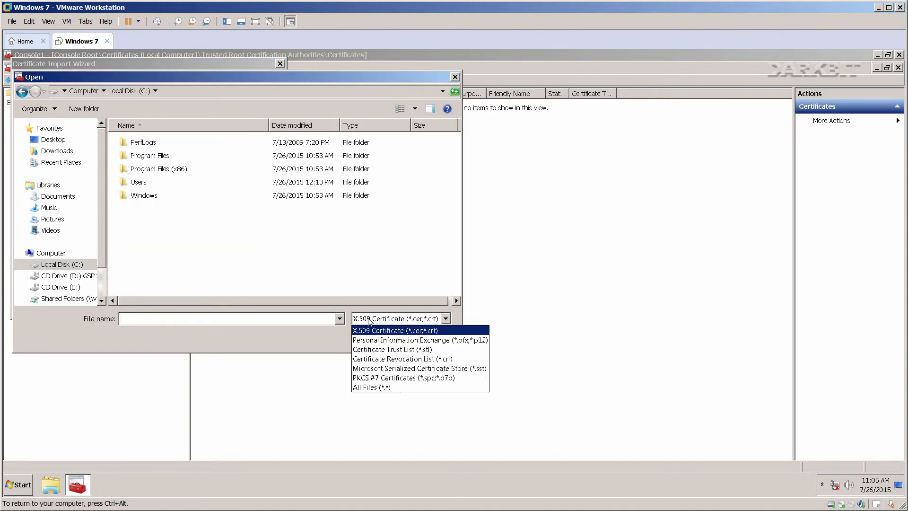
{"action": "left_click", "coordinate": [368, 387]}
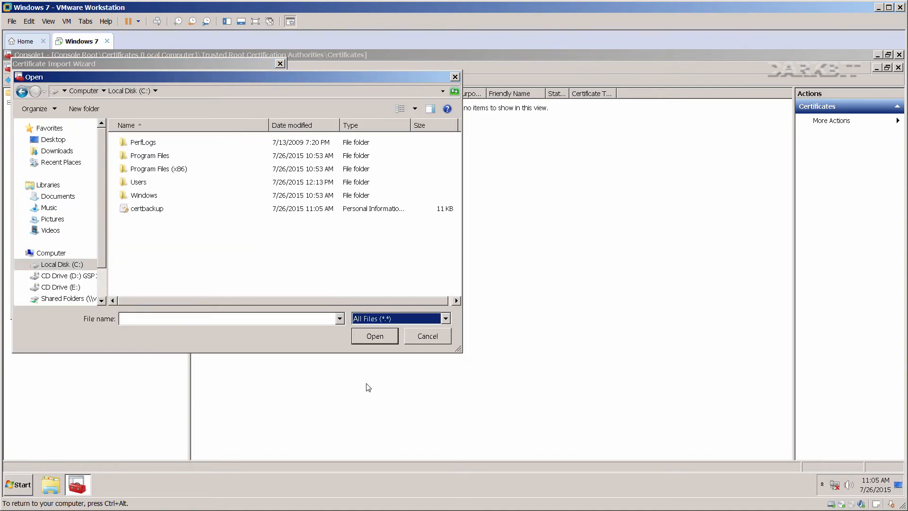
{"action": "double_click", "coordinate": [148, 209]}
Import with the password and exportable key, then close the console without saving.
{"action": "left_click", "coordinate": [208, 307]}
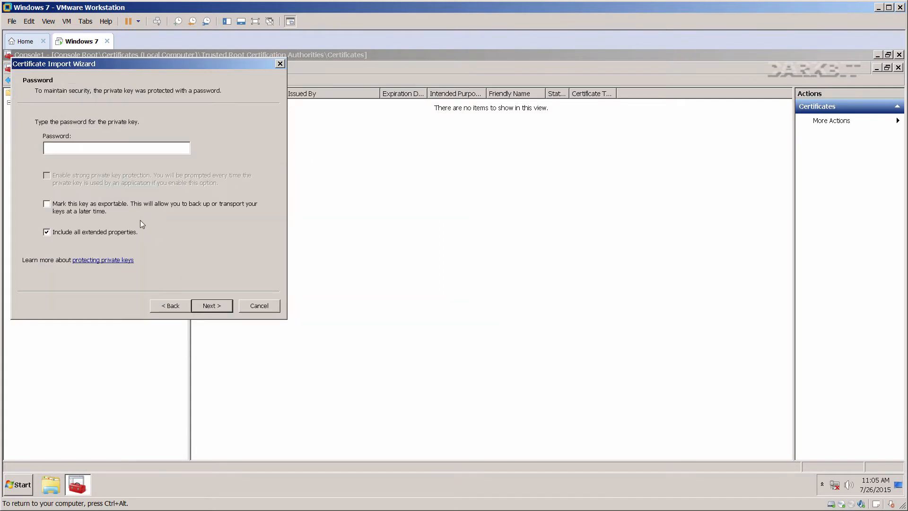
{"action": "type", "text": "p"}
{"action": "left_click", "coordinate": [89, 208]}
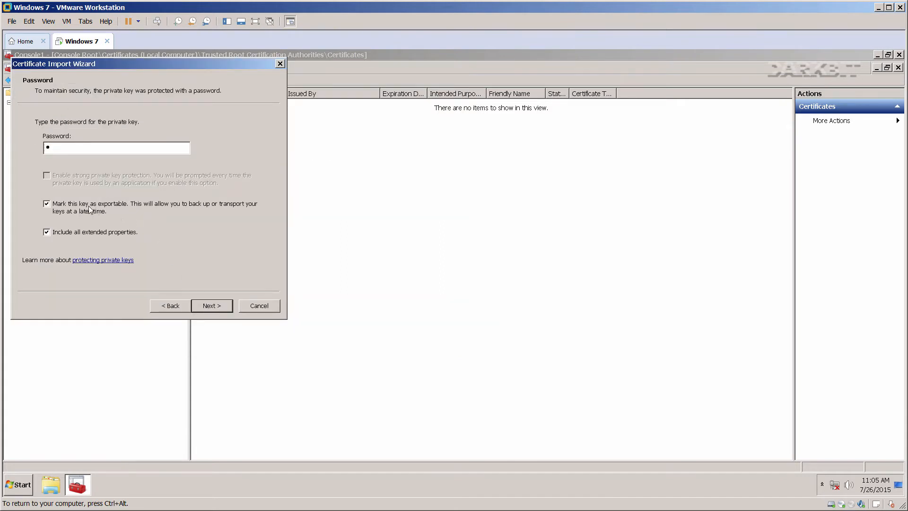
{"action": "left_click", "coordinate": [209, 306]}
{"action": "left_click", "coordinate": [209, 306]}
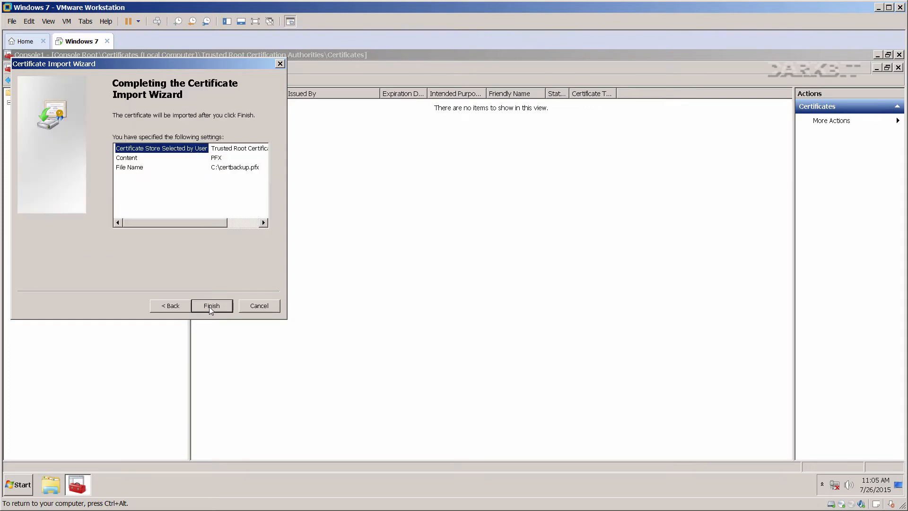
{"action": "left_click", "coordinate": [209, 306]}
{"action": "left_click", "coordinate": [492, 303]}
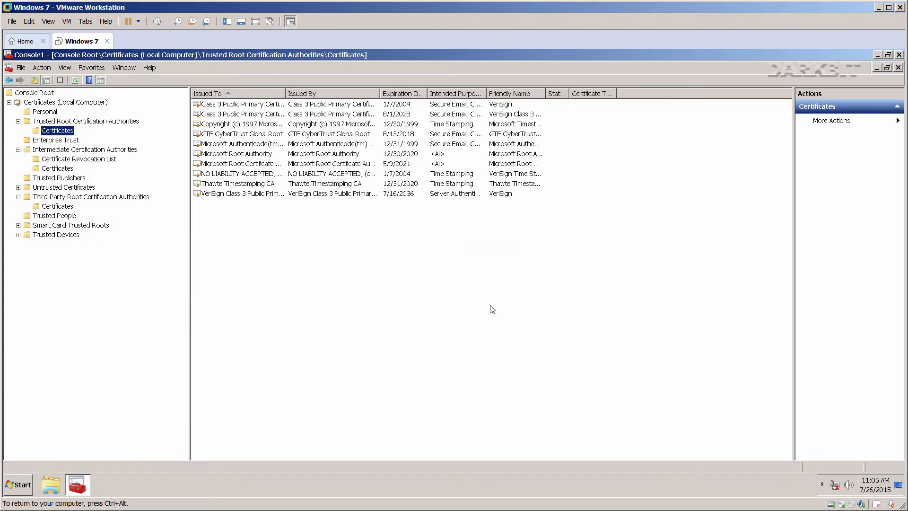
{"action": "left_click", "coordinate": [900, 54]}
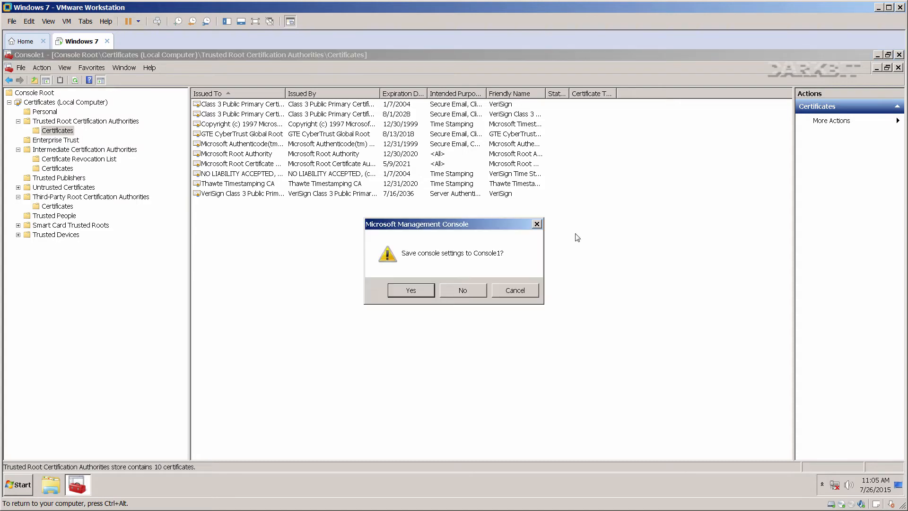
{"action": "left_click", "coordinate": [471, 289]}
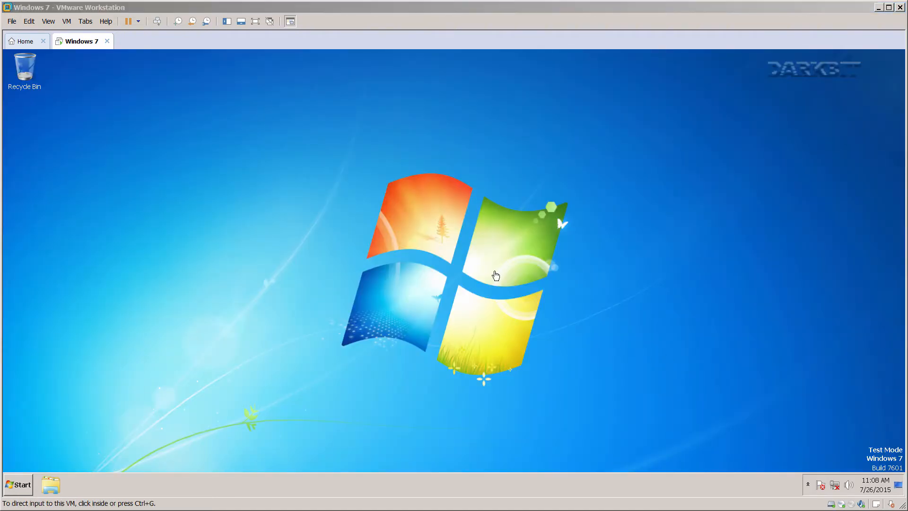
In Recycle Bin properties, choose 'Don't move files to the Recycle Bin' and apply it.
{"action": "left_click", "coordinate": [377, 215]}
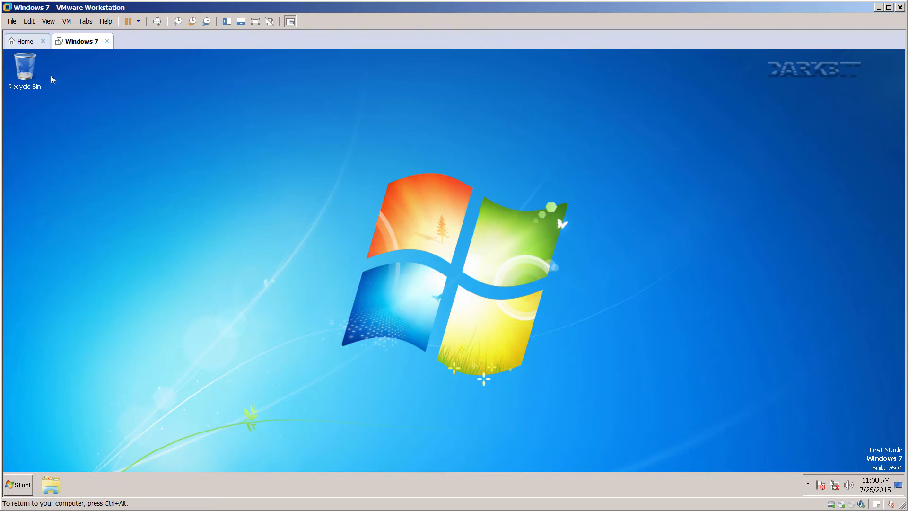
{"action": "right_click", "coordinate": [29, 68]}
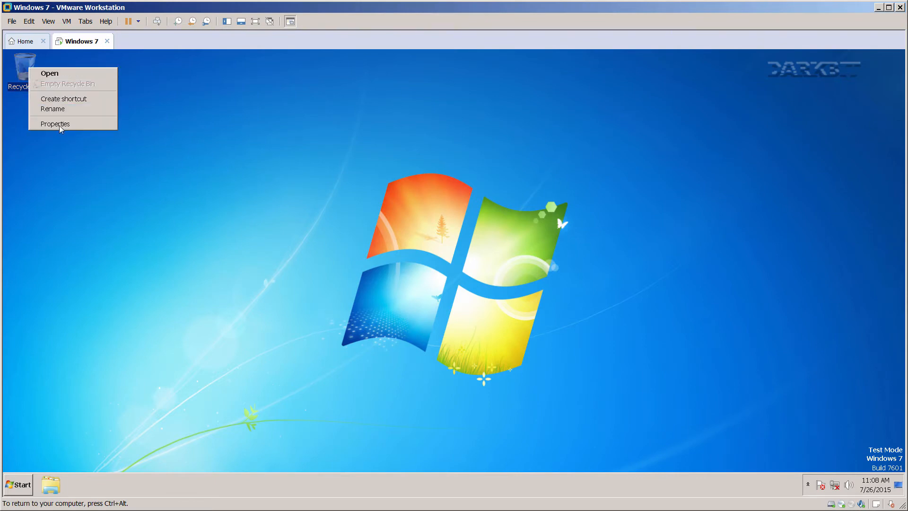
{"action": "left_click", "coordinate": [55, 124]}
{"action": "left_click_drag", "start_coordinate": [98, 76], "coordinate": [241, 96]}
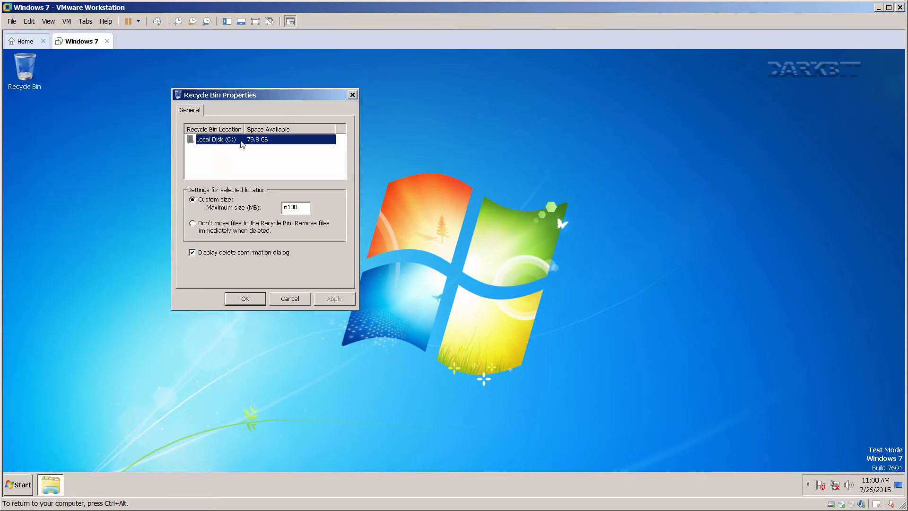
{"action": "left_click", "coordinate": [219, 221]}
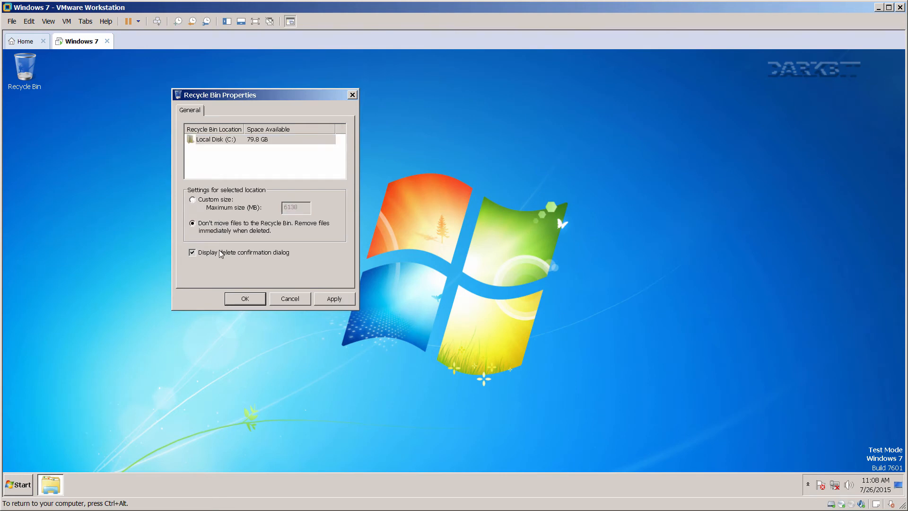
{"action": "left_click", "coordinate": [327, 298]}
{"action": "left_click", "coordinate": [254, 301]}
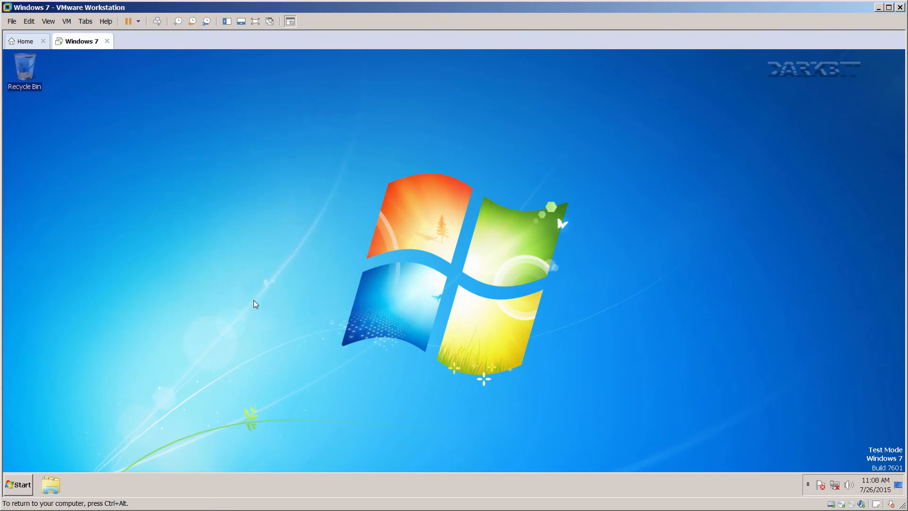
{"action": "left_click", "coordinate": [229, 235]}
{"action": "key", "text": "ctrl+alt"}
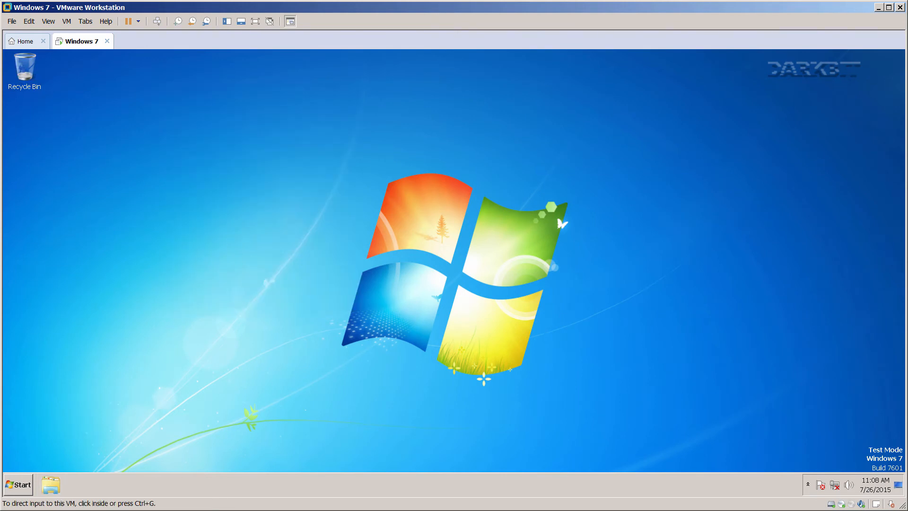
{"action": "left_click", "coordinate": [342, 272]}
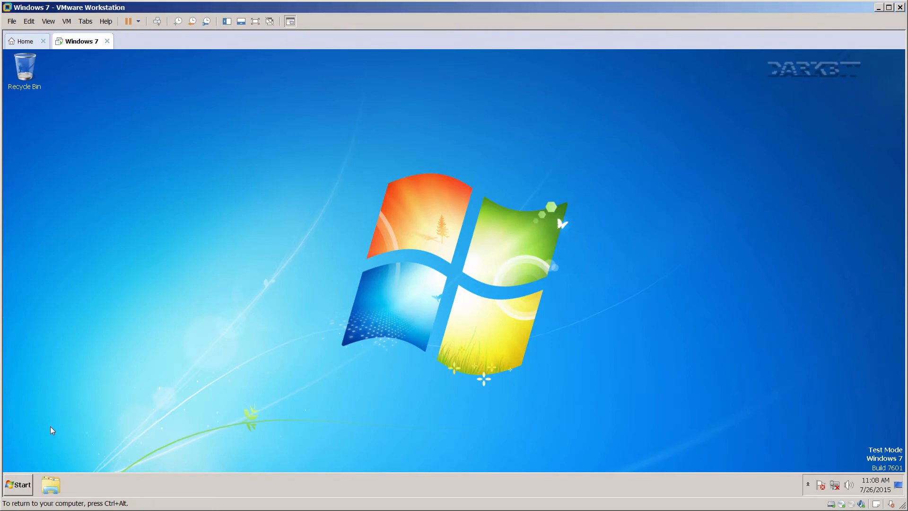
Browse to C:\Windows\System32, maximize Explorer and switch the list to Details view.
{"action": "left_click", "coordinate": [49, 482]}
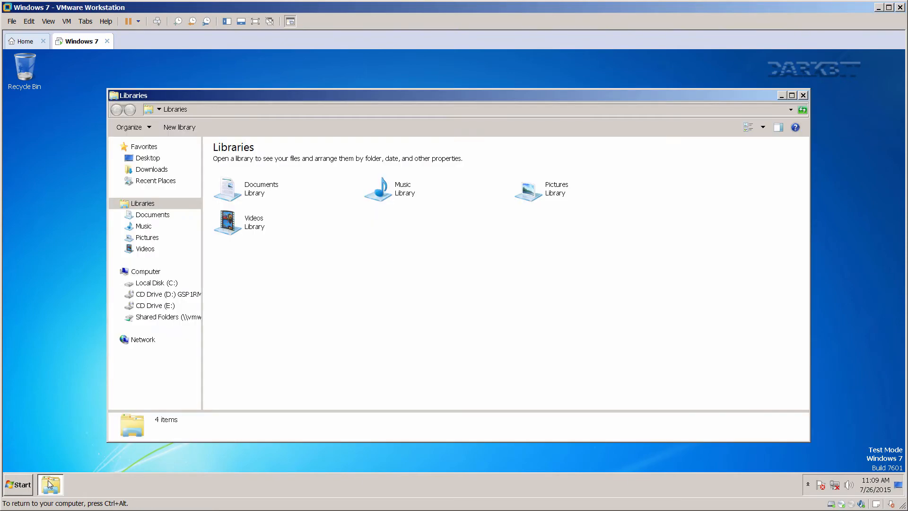
{"action": "left_click", "coordinate": [150, 283]}
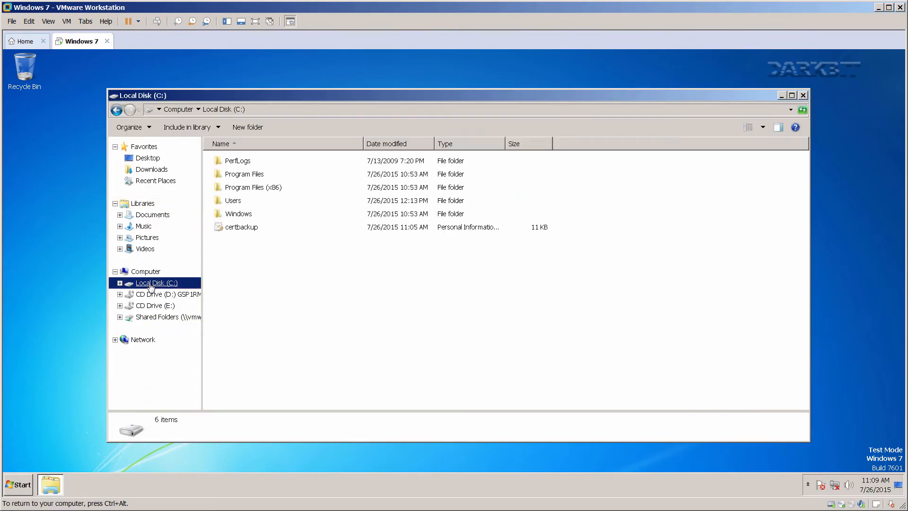
{"action": "double_click", "coordinate": [241, 213]}
{"action": "scroll", "coordinate": [274, 265], "scroll_direction": "down", "scroll_amount": 12}
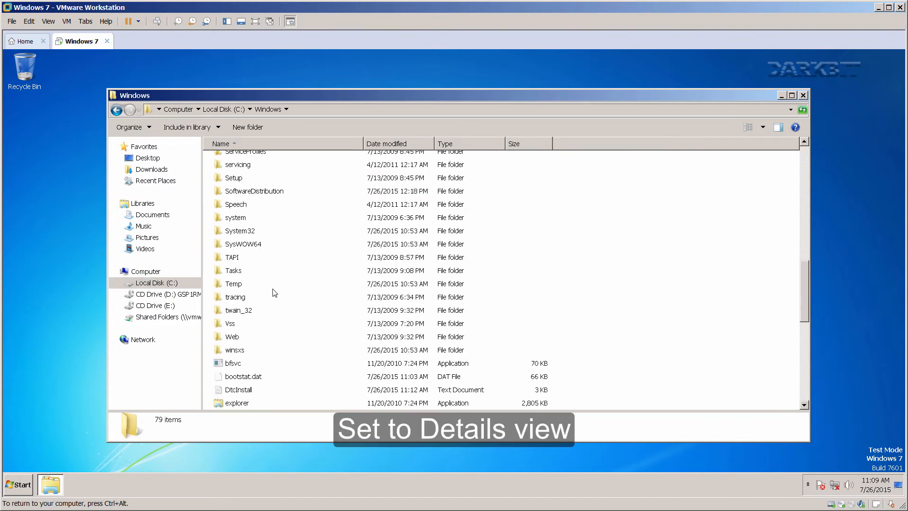
{"action": "double_click", "coordinate": [241, 235]}
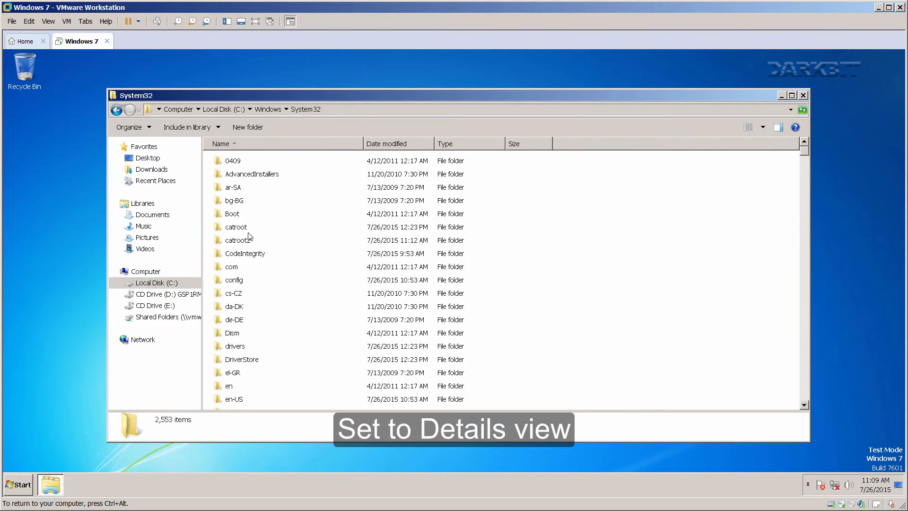
{"action": "left_click", "coordinate": [790, 97]}
{"action": "left_click", "coordinate": [858, 87]}
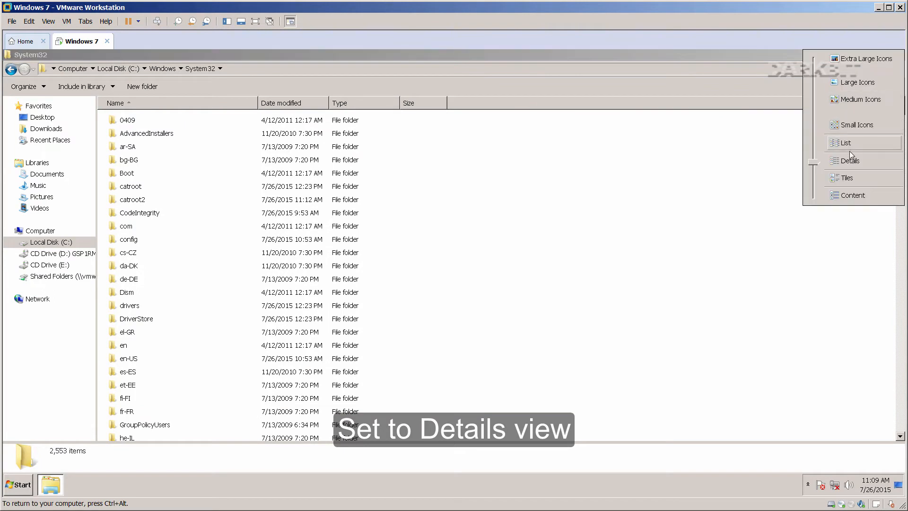
{"action": "left_click", "coordinate": [851, 161]}
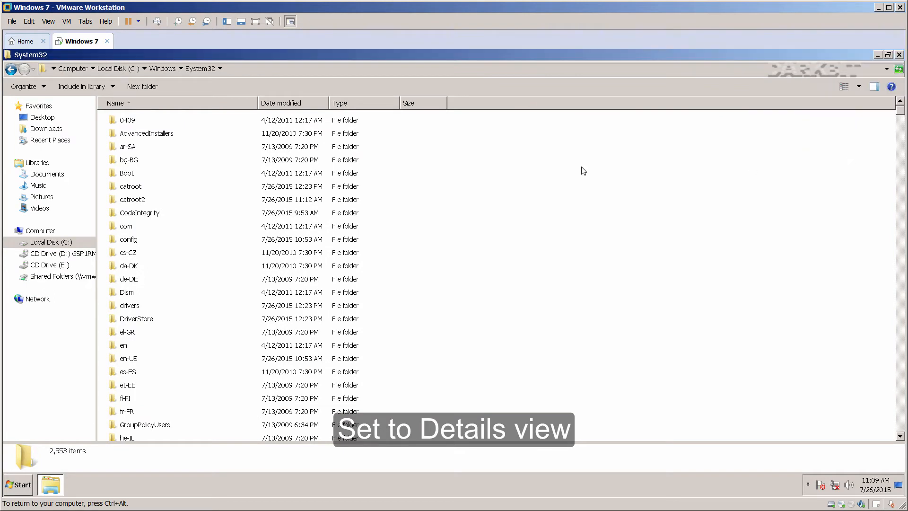
{"action": "left_click", "coordinate": [41, 89]}
Turn on full title-bar path, hidden files, empty drives, file extensions and protected system files.
{"action": "left_click", "coordinate": [28, 180]}
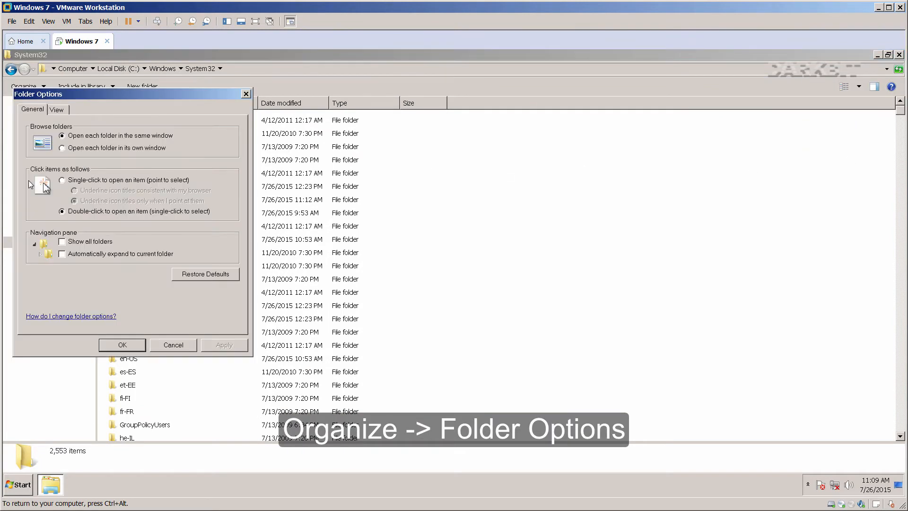
{"action": "left_click_drag", "start_coordinate": [118, 95], "coordinate": [471, 150]}
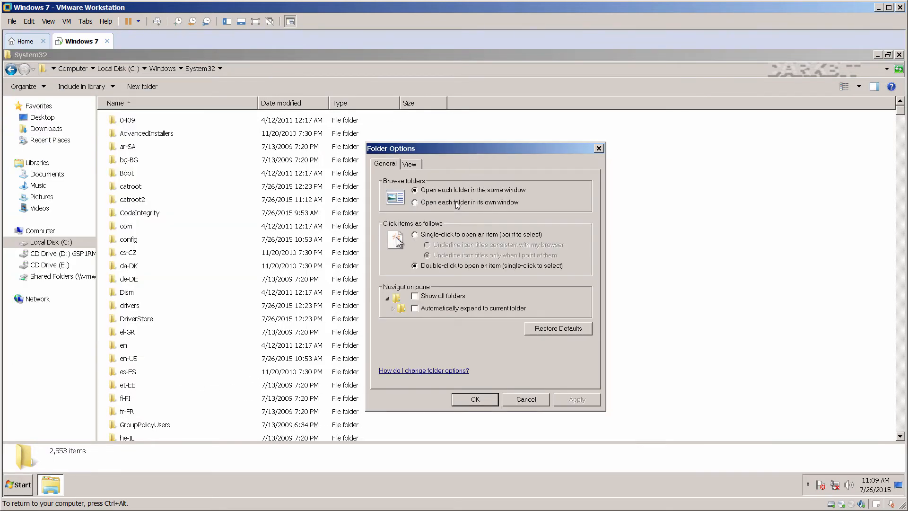
{"action": "left_click", "coordinate": [410, 165]}
{"action": "left_click", "coordinate": [396, 260]}
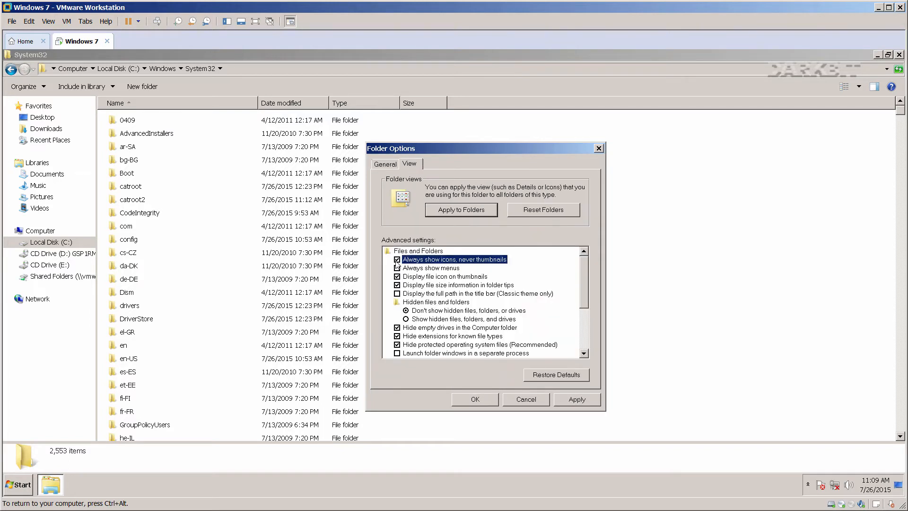
{"action": "left_click", "coordinate": [397, 293]}
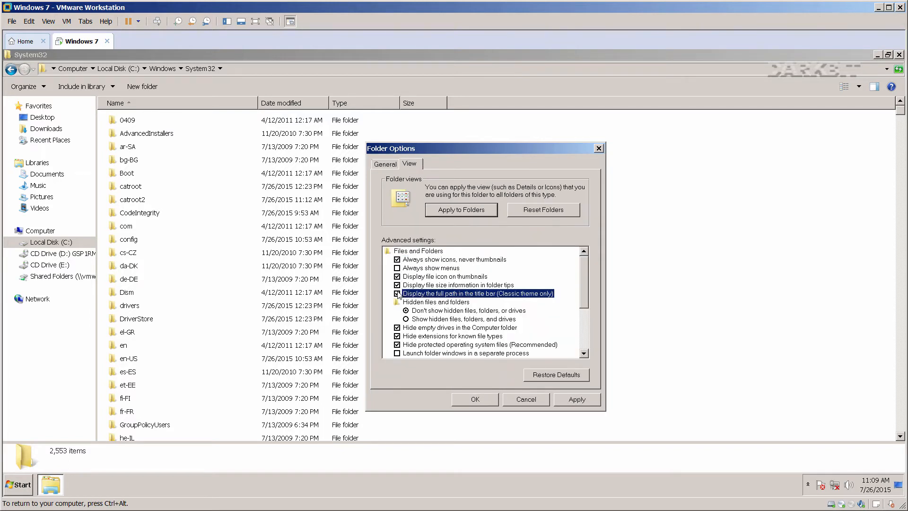
{"action": "left_click", "coordinate": [405, 320]}
{"action": "left_click", "coordinate": [397, 328]}
{"action": "left_click", "coordinate": [398, 337]}
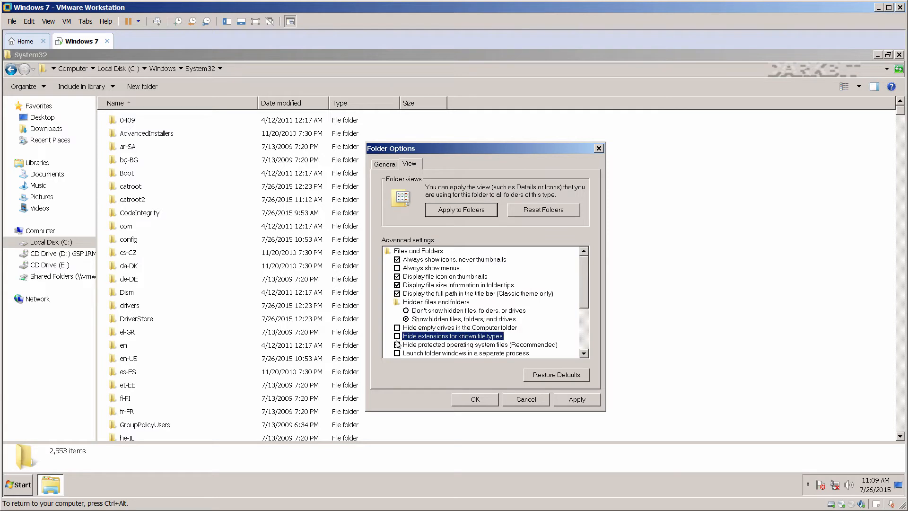
{"action": "left_click", "coordinate": [398, 345]}
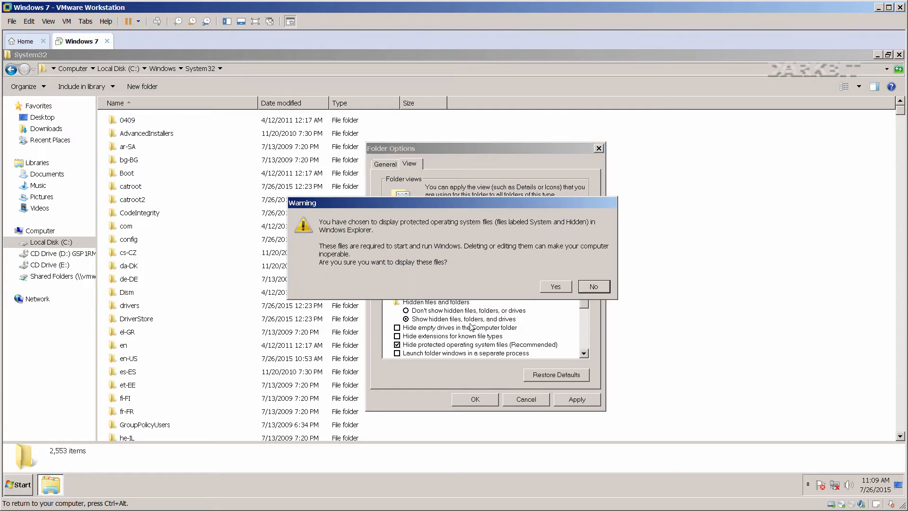
{"action": "left_click", "coordinate": [553, 288]}
Apply the view settings to all folders and close Folder Options.
{"action": "left_click", "coordinate": [568, 401]}
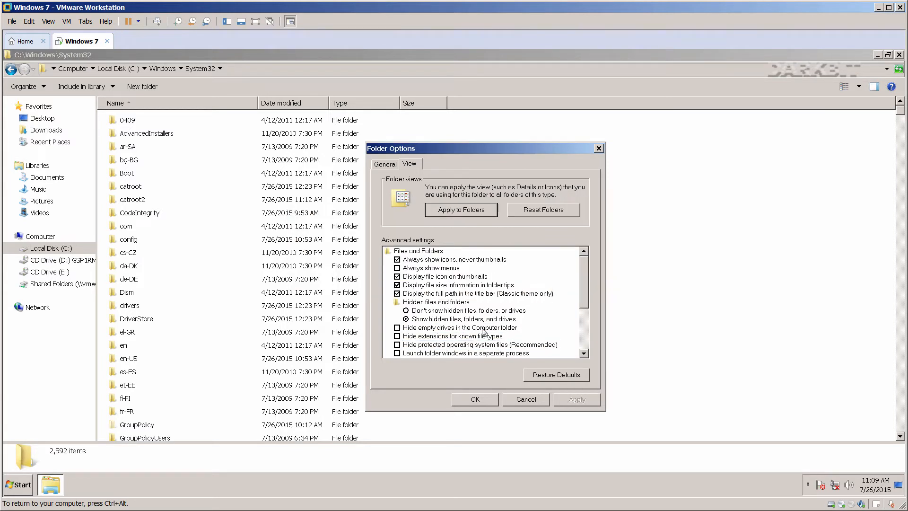
{"action": "left_click", "coordinate": [458, 210]}
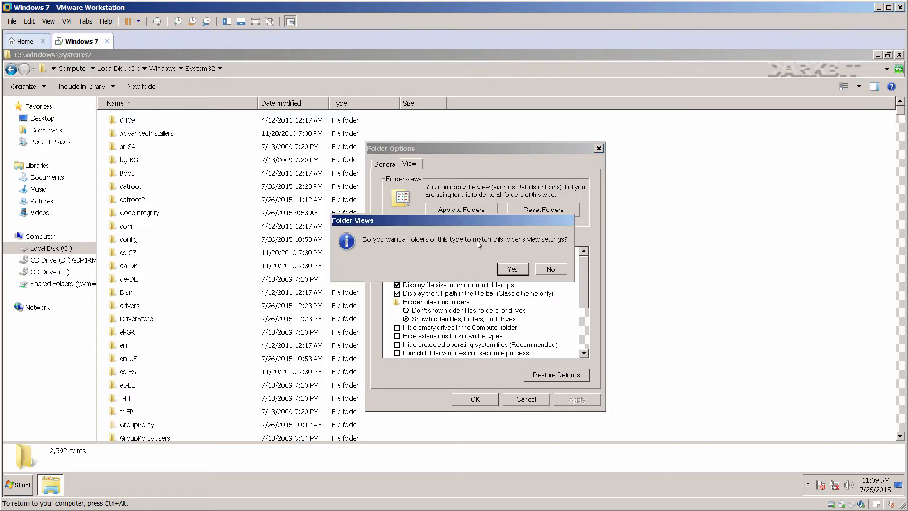
{"action": "left_click", "coordinate": [507, 270]}
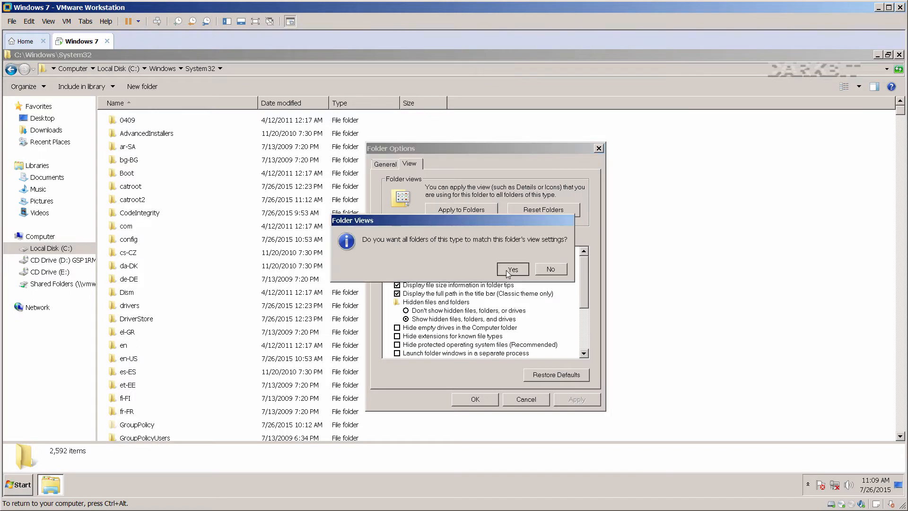
{"action": "left_click", "coordinate": [475, 400]}
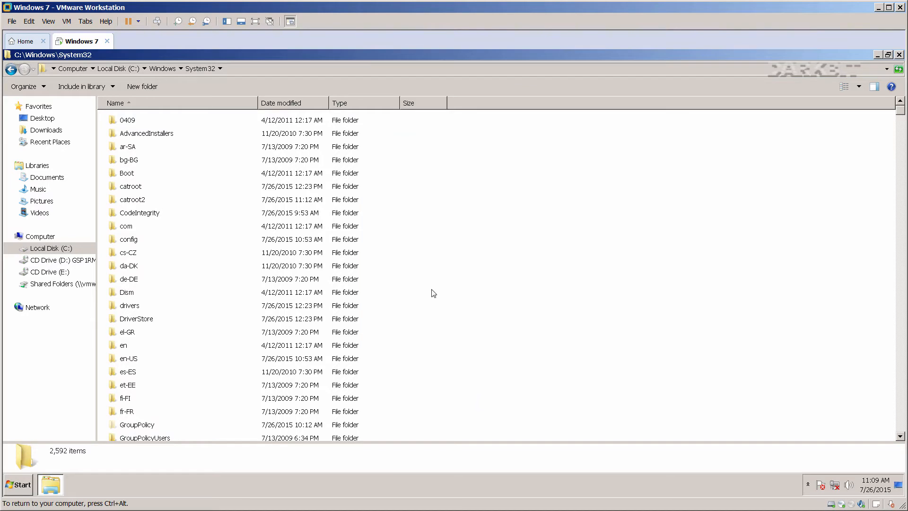
Check now-visible hidden items like GroupPolicy and ProgramData, then close Explorer.
{"action": "left_click", "coordinate": [405, 225]}
{"action": "scroll", "coordinate": [406, 224], "scroll_direction": "down", "scroll_amount": 4}
{"action": "scroll", "coordinate": [406, 224], "scroll_direction": "down", "scroll_amount": 1}
{"action": "left_click", "coordinate": [143, 238]}
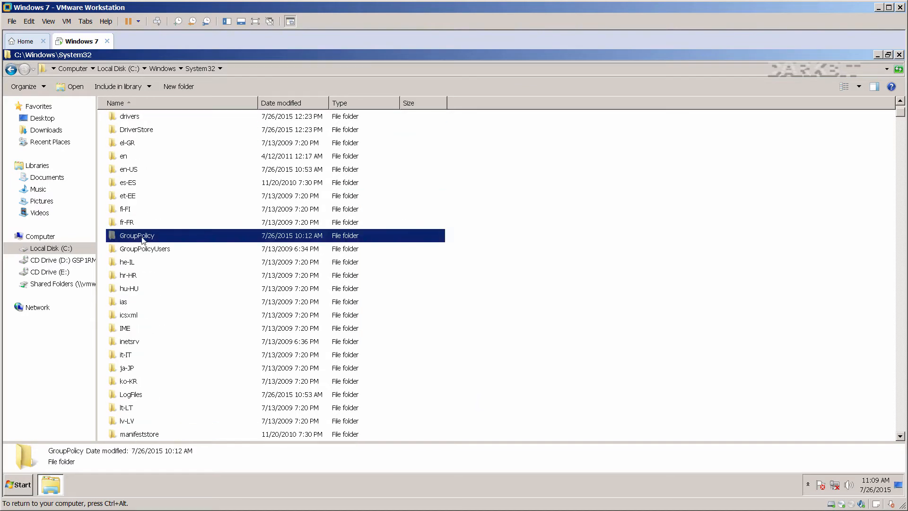
{"action": "scroll", "coordinate": [194, 298], "scroll_direction": "down", "scroll_amount": 20}
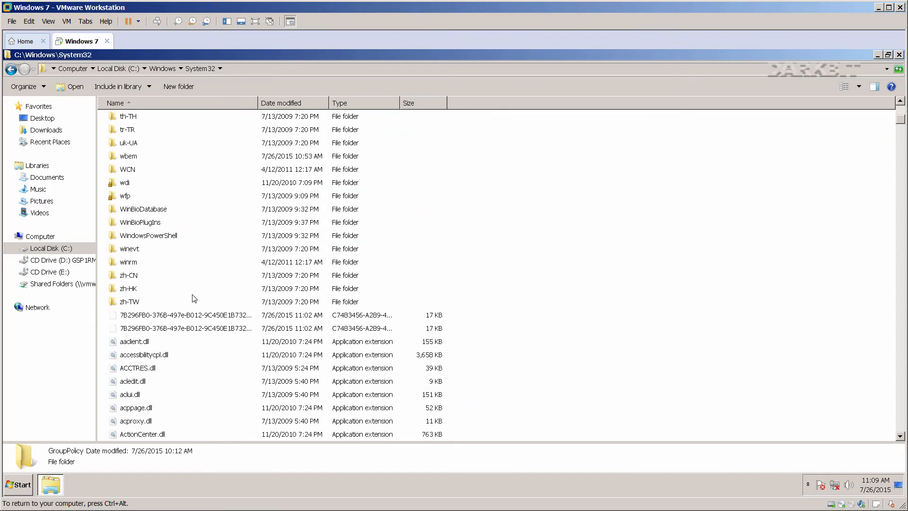
{"action": "left_click", "coordinate": [62, 247]}
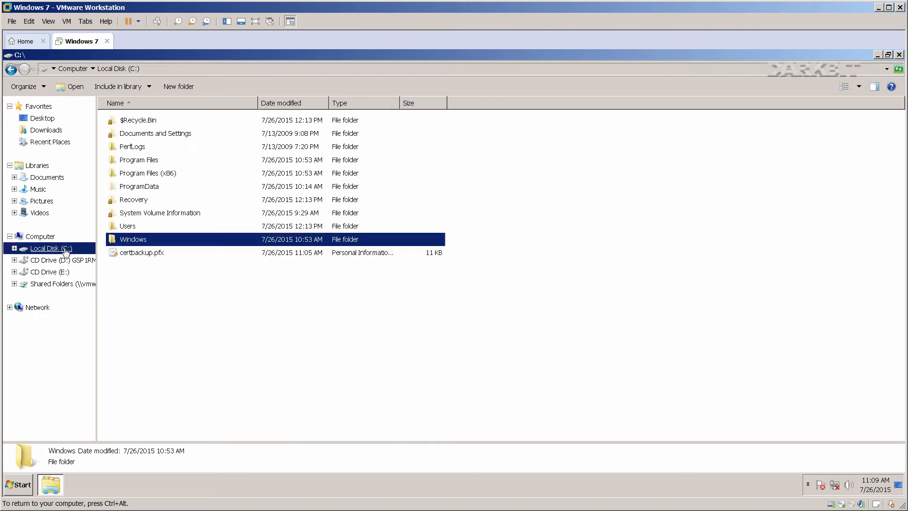
{"action": "left_click", "coordinate": [161, 284]}
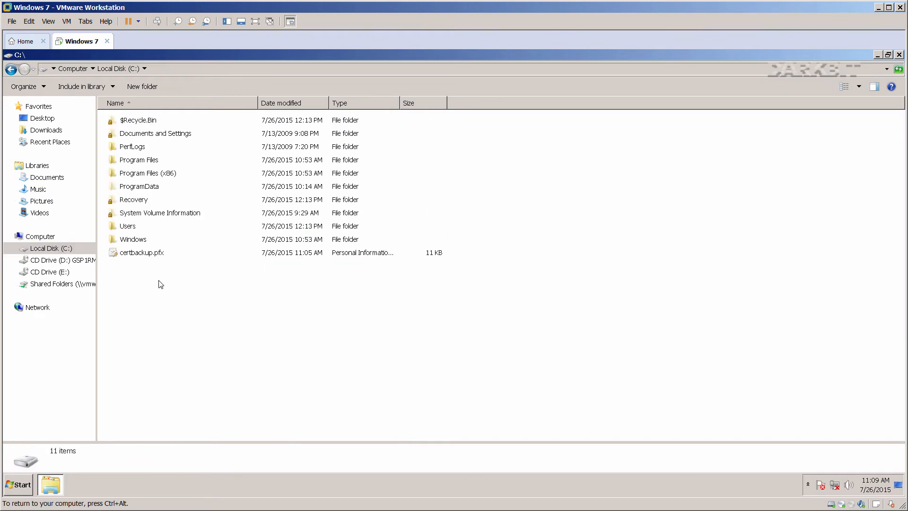
{"action": "double_click", "coordinate": [141, 187]}
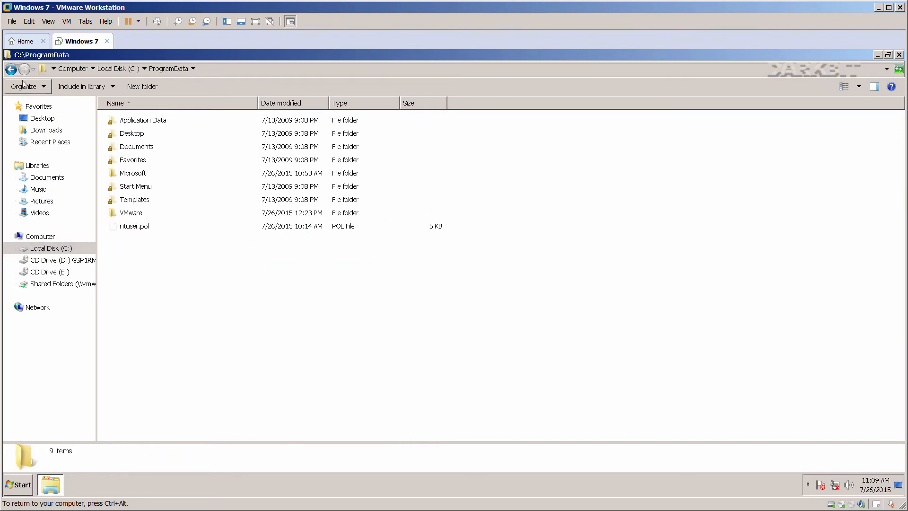
{"action": "left_click", "coordinate": [11, 70]}
{"action": "key", "text": "ctrl+alt"}
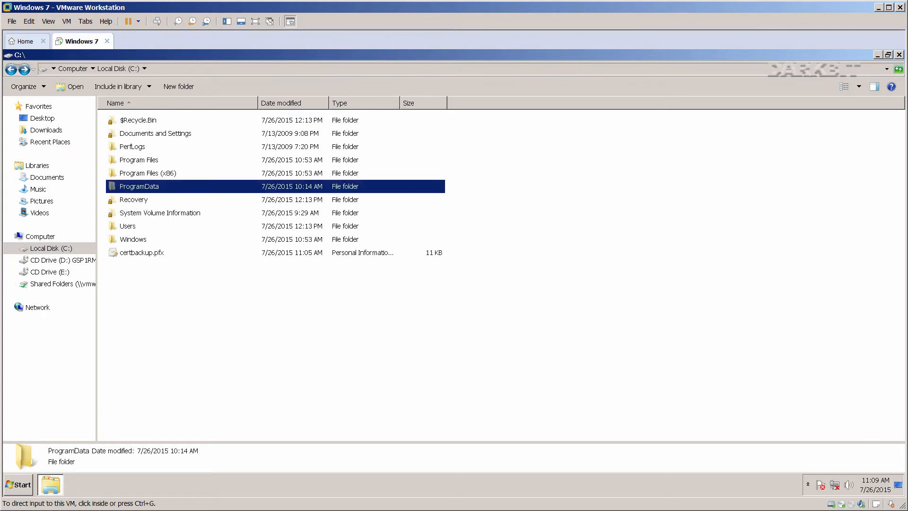
{"action": "left_click", "coordinate": [899, 55]}
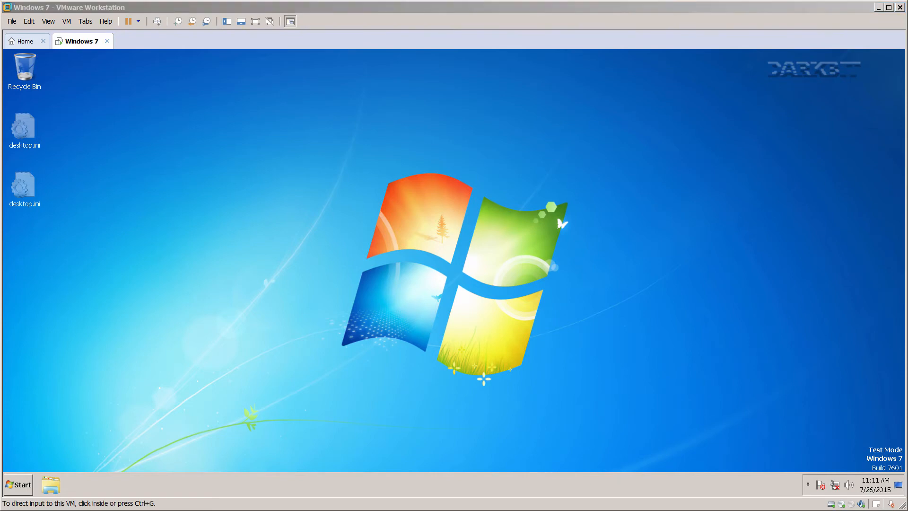
Set the taskbar to small icons with buttons that never combine.
{"action": "left_click", "coordinate": [251, 488]}
{"action": "right_click", "coordinate": [251, 485]}
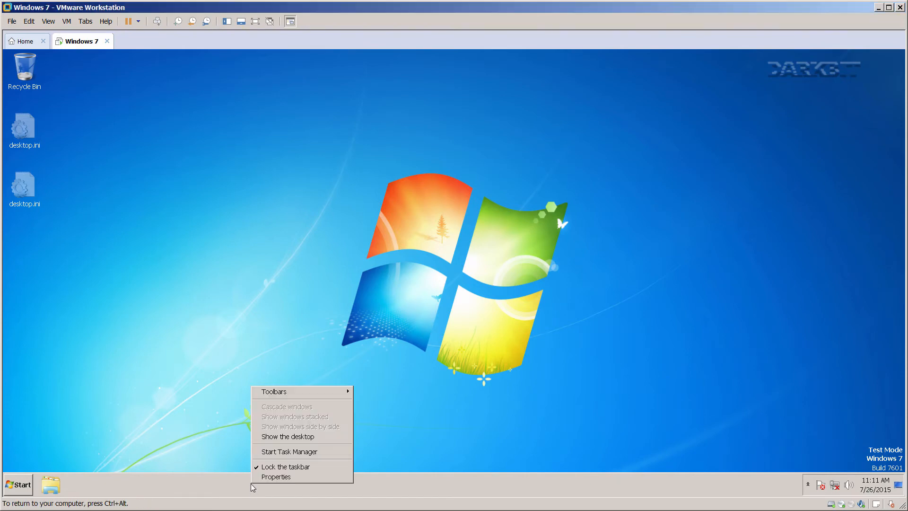
{"action": "left_click", "coordinate": [275, 476]}
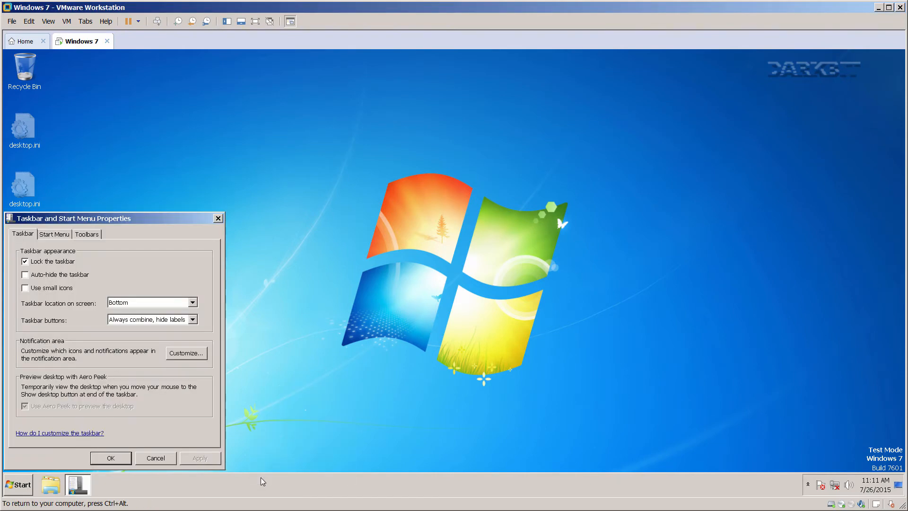
{"action": "left_click_drag", "start_coordinate": [135, 219], "coordinate": [465, 170]}
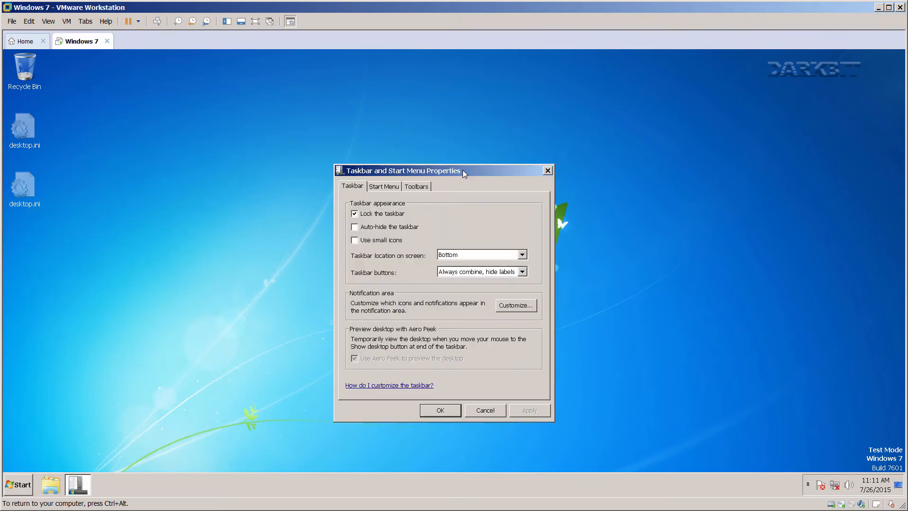
{"action": "left_click", "coordinate": [372, 240]}
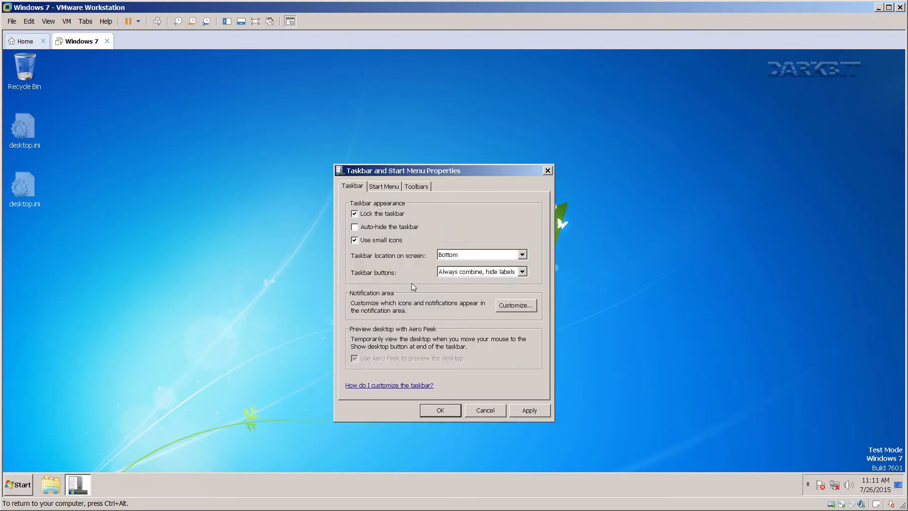
{"action": "left_click", "coordinate": [520, 410]}
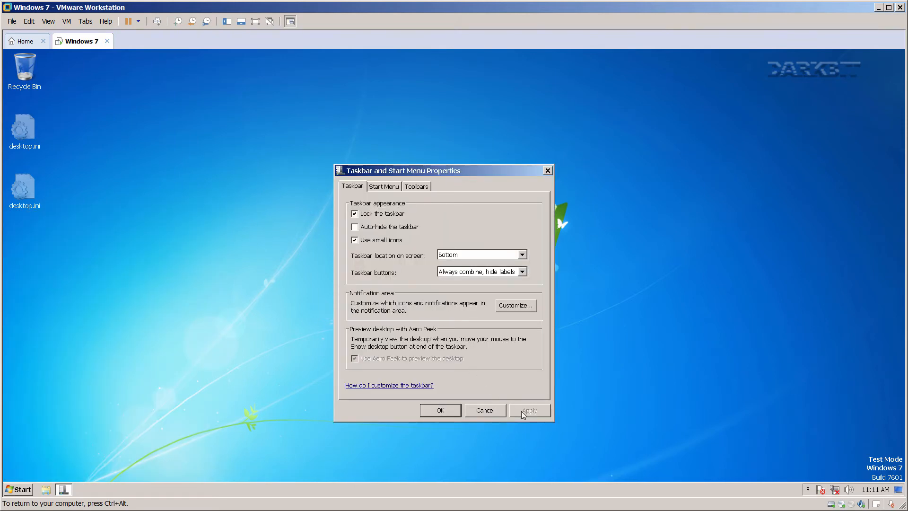
{"action": "left_click", "coordinate": [463, 272]}
{"action": "left_click", "coordinate": [462, 296]}
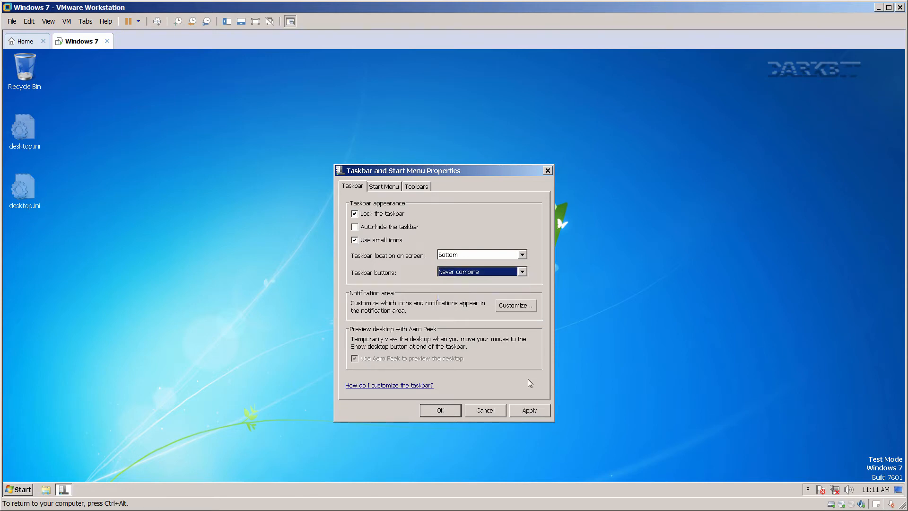
{"action": "left_click", "coordinate": [532, 410]}
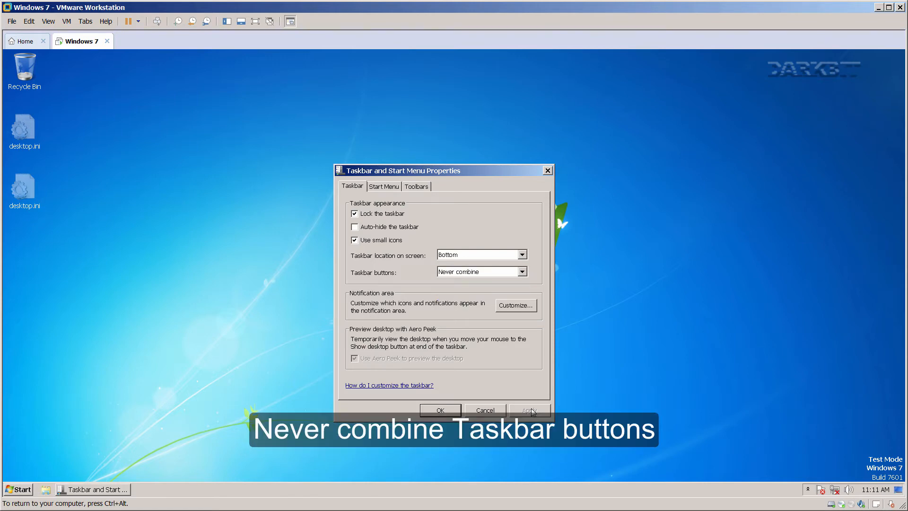
Always show all icons and notifications in the notification area.
{"action": "left_click", "coordinate": [509, 308]}
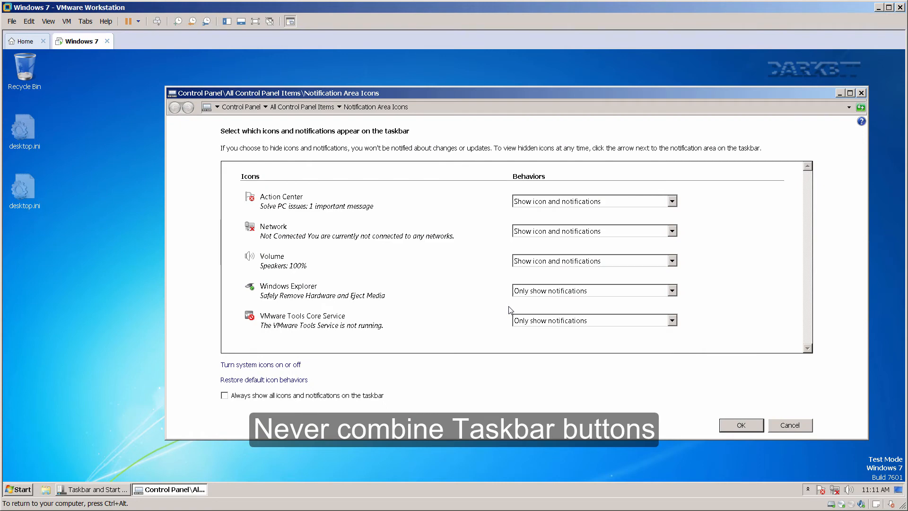
{"action": "left_click", "coordinate": [224, 395]}
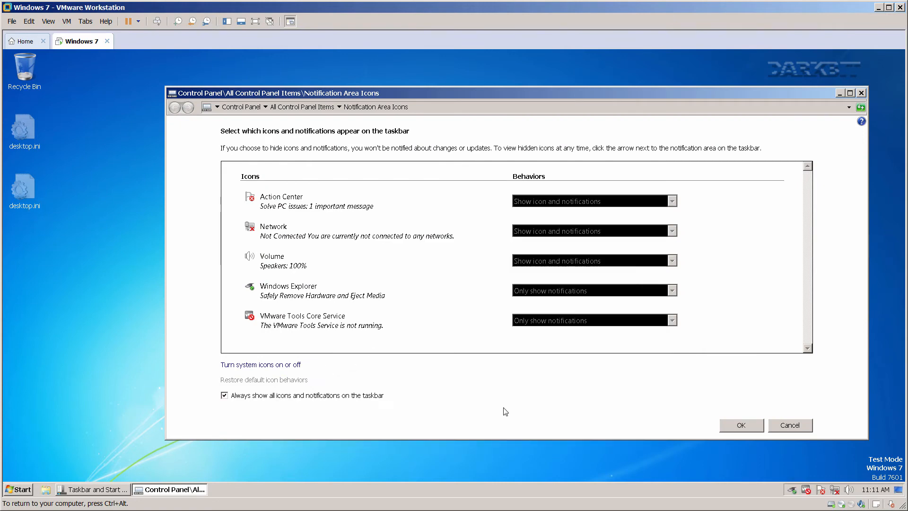
{"action": "left_click", "coordinate": [735, 427]}
Turn the Action Center system icon off.
{"action": "left_click", "coordinate": [507, 308]}
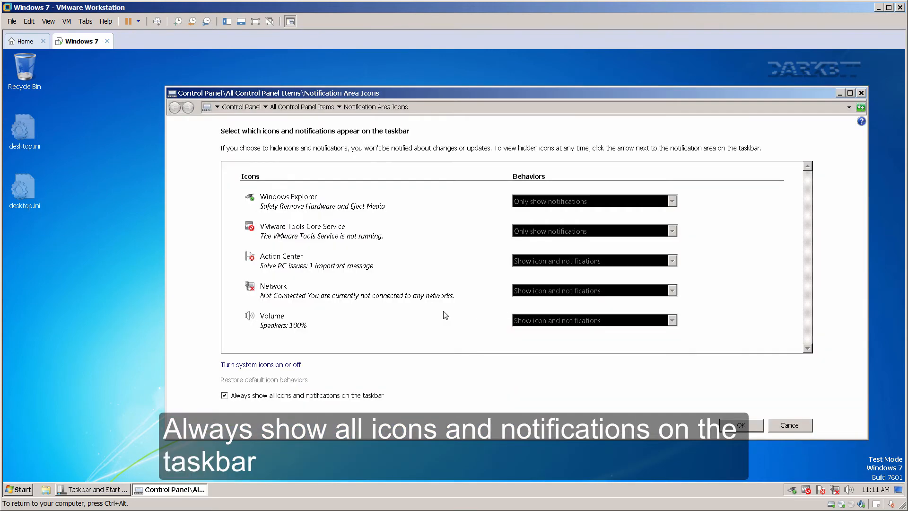
{"action": "left_click", "coordinate": [274, 366]}
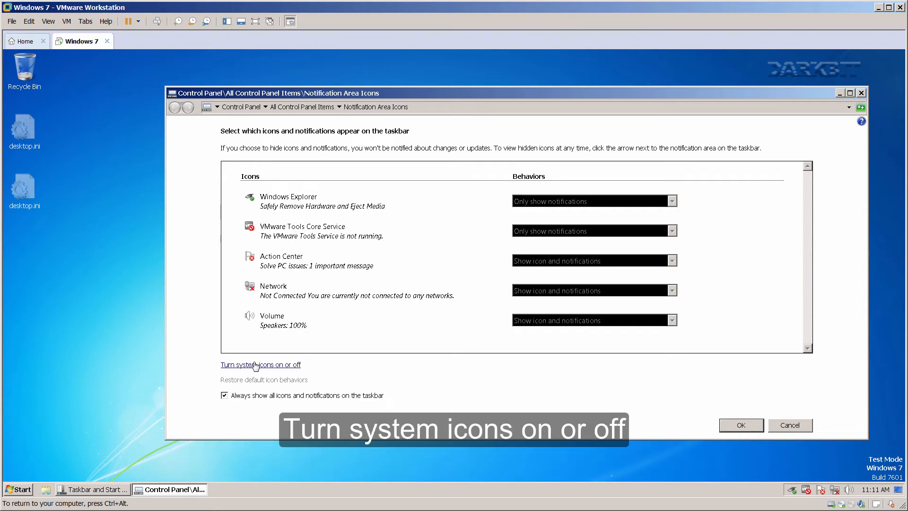
{"action": "left_click", "coordinate": [527, 323]}
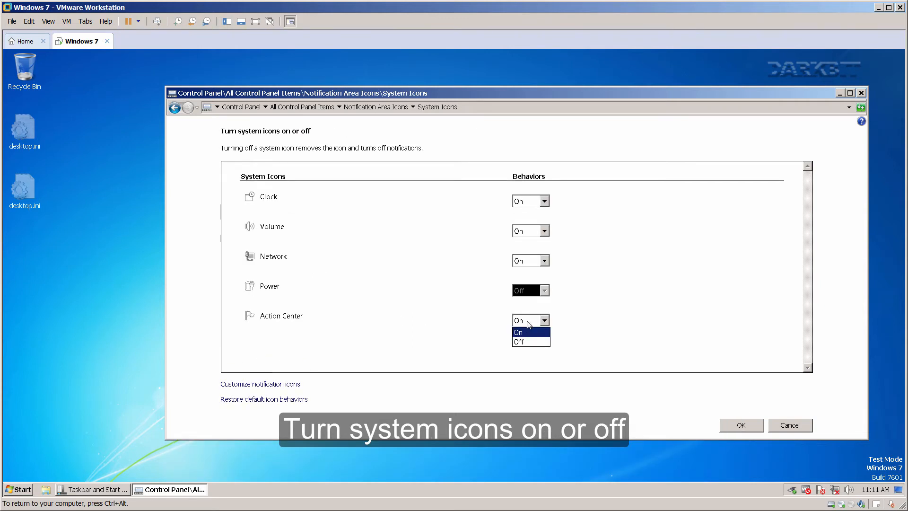
{"action": "left_click", "coordinate": [529, 341]}
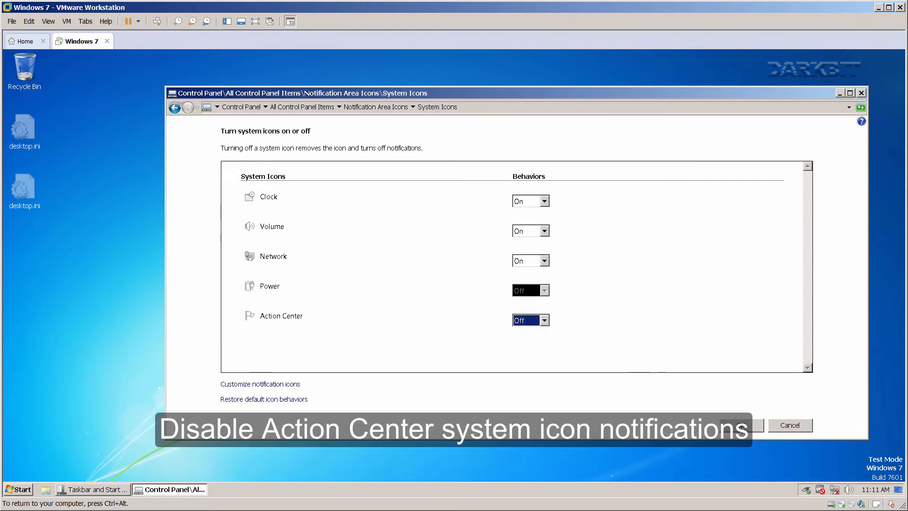
{"action": "left_click", "coordinate": [741, 427]}
{"action": "left_click", "coordinate": [741, 425]}
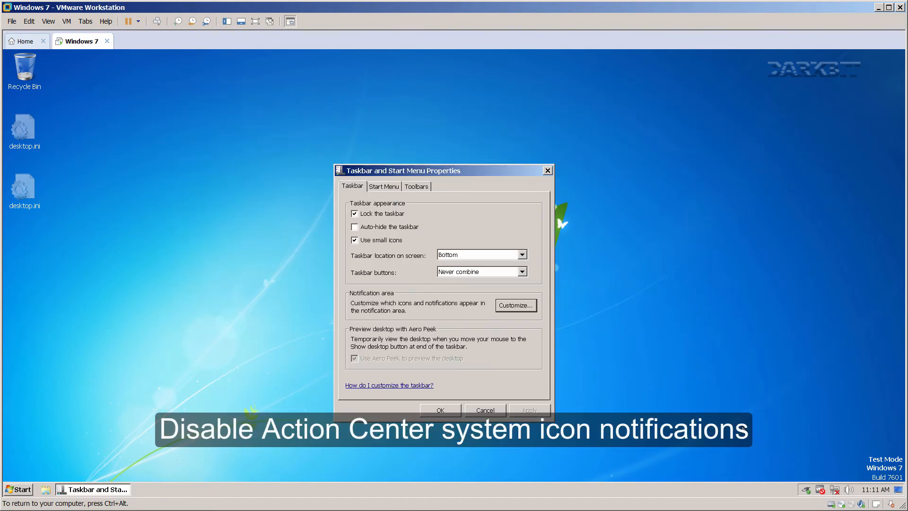
In Start menu customization, remove Connect To, Default Programs, Devices and Printers, and Help.
{"action": "left_click", "coordinate": [385, 187]}
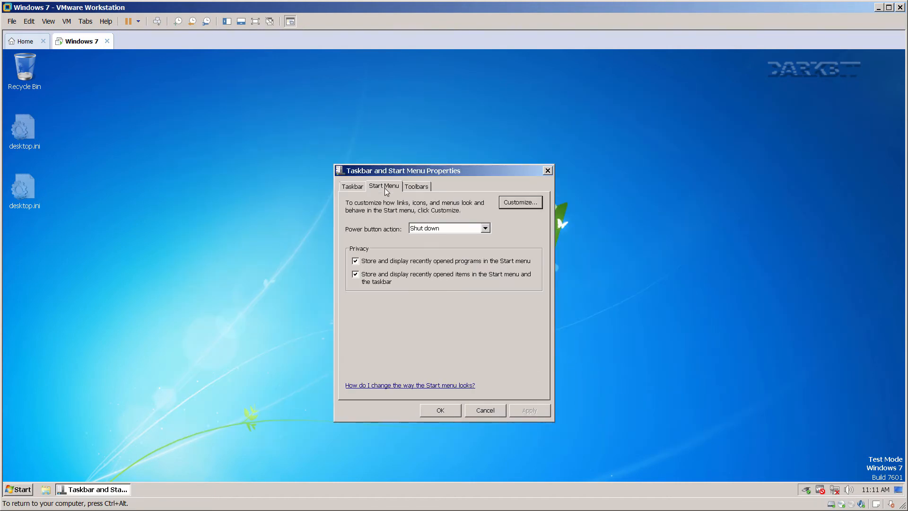
{"action": "left_click", "coordinate": [519, 202]}
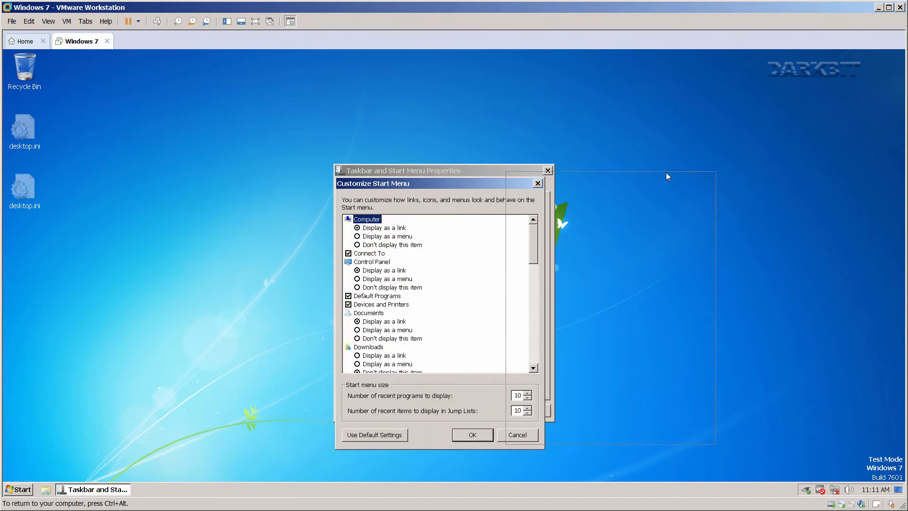
{"action": "left_click_drag", "start_coordinate": [749, 157], "coordinate": [749, 157]}
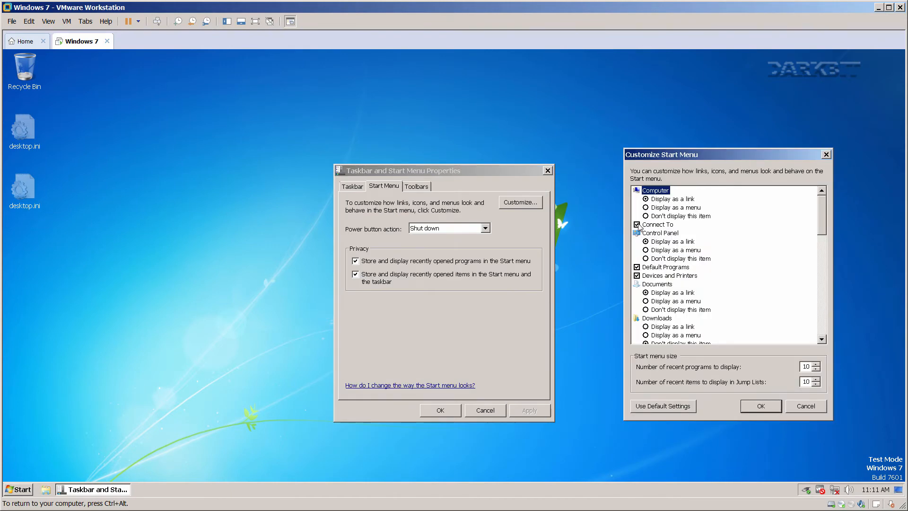
{"action": "left_click", "coordinate": [637, 225]}
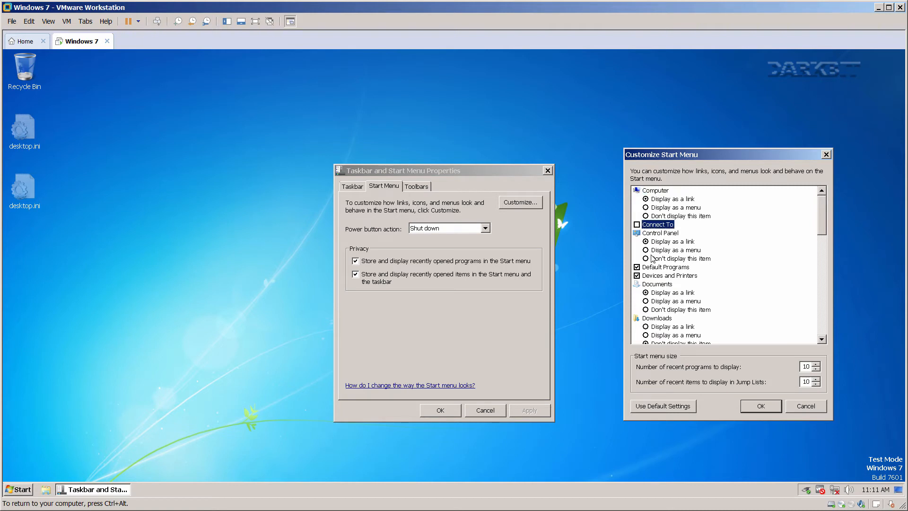
{"action": "left_click", "coordinate": [637, 268]}
{"action": "left_click", "coordinate": [693, 275]}
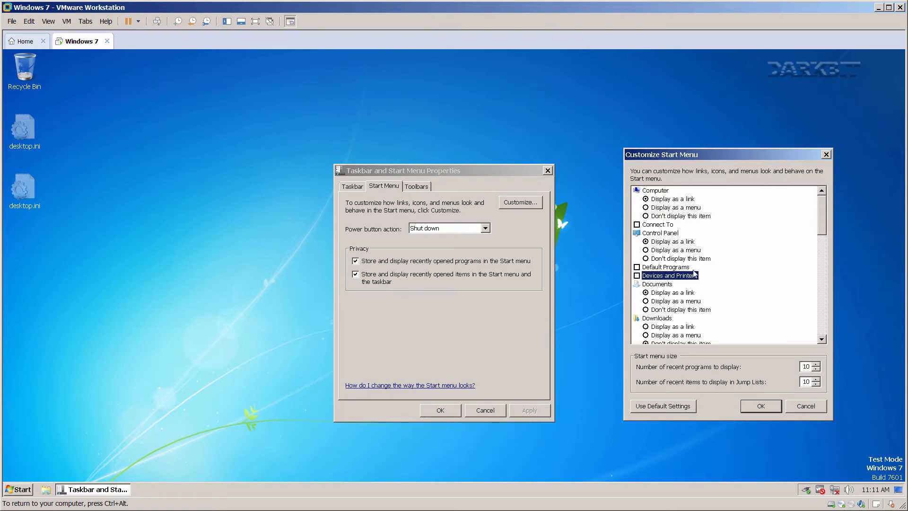
{"action": "scroll", "coordinate": [821, 228], "scroll_direction": "down", "scroll_amount": 3}
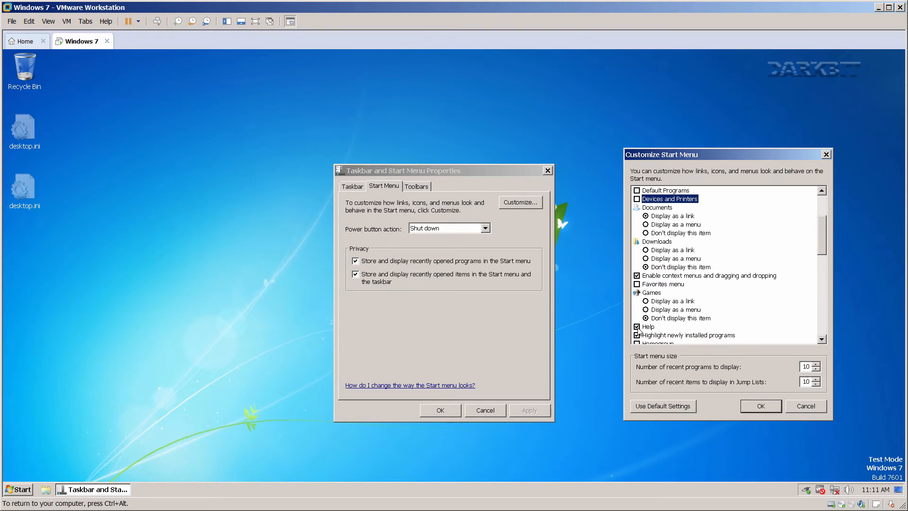
{"action": "left_click", "coordinate": [637, 327]}
Stop highlighting newly installed programs and hide Music and the Personal folder.
{"action": "left_click_drag", "start_coordinate": [822, 248], "coordinate": [819, 277]}
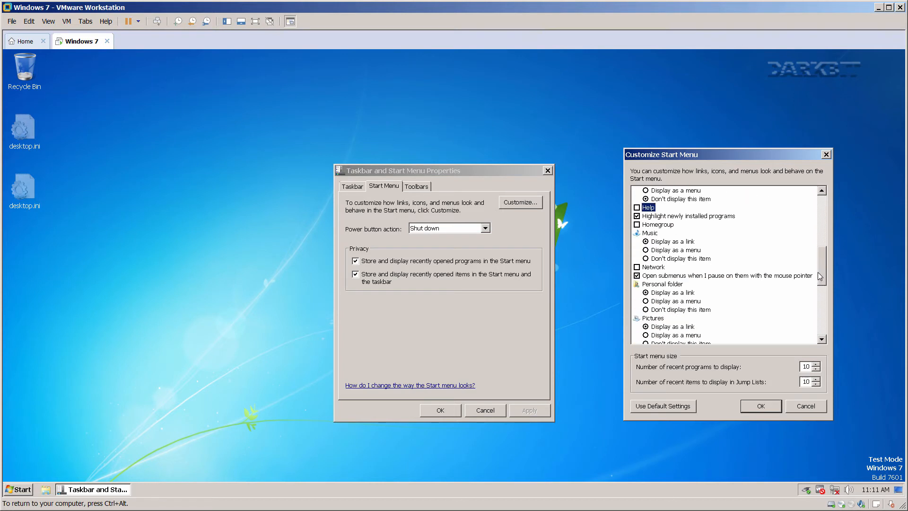
{"action": "left_click", "coordinate": [636, 219]}
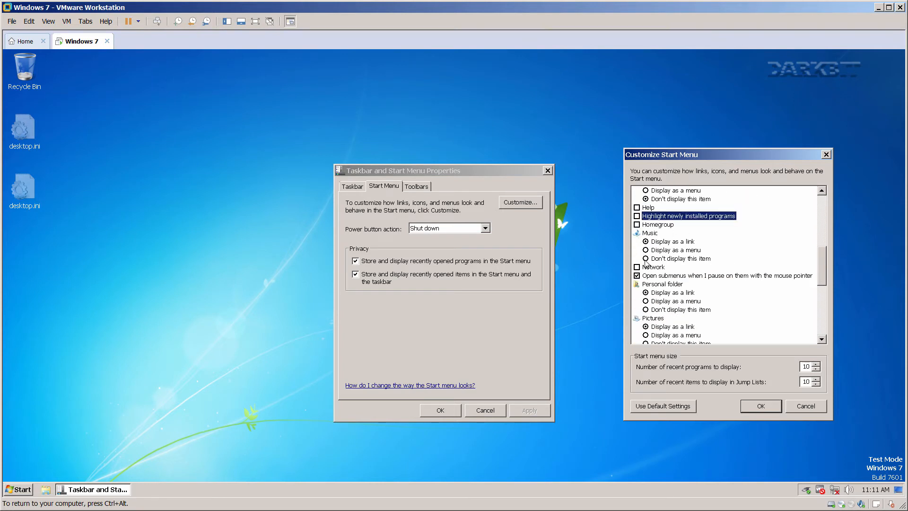
{"action": "left_click", "coordinate": [645, 259]}
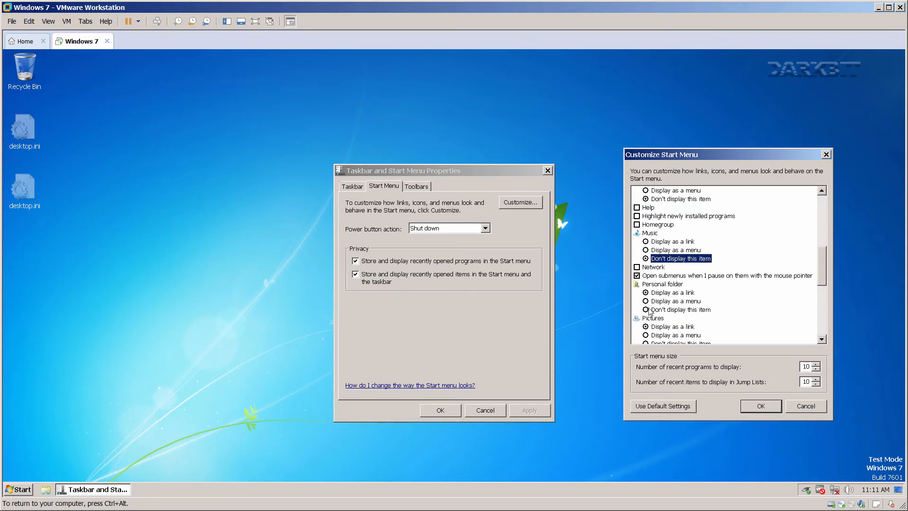
{"action": "left_click", "coordinate": [646, 310]}
{"action": "scroll", "coordinate": [823, 259], "scroll_direction": "down", "scroll_amount": 4}
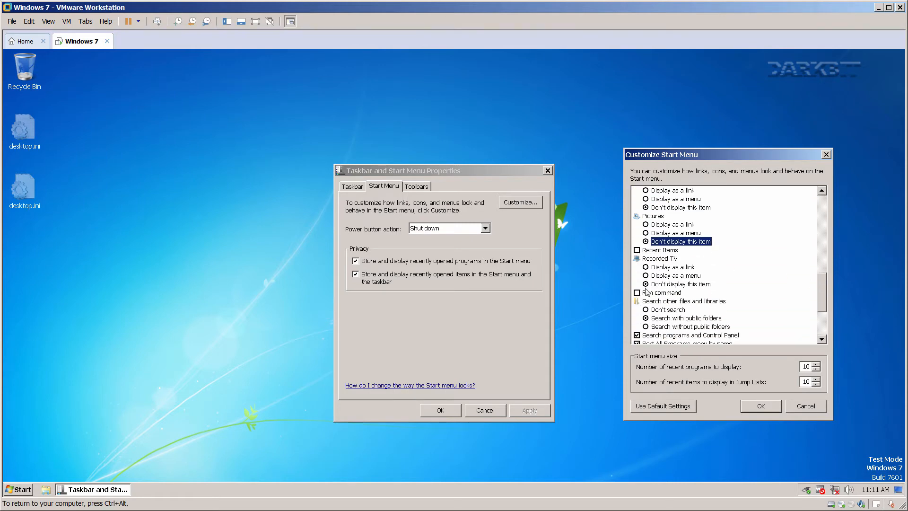
Show the Run command and administrative tools, limit search, and use small icons.
{"action": "left_click", "coordinate": [637, 293]}
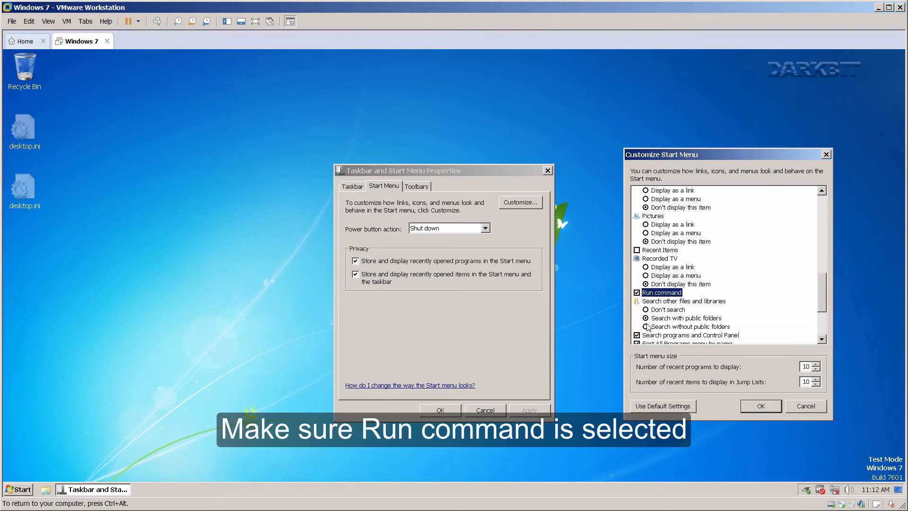
{"action": "left_click", "coordinate": [649, 311]}
{"action": "scroll", "coordinate": [815, 289], "scroll_direction": "down", "scroll_amount": 4}
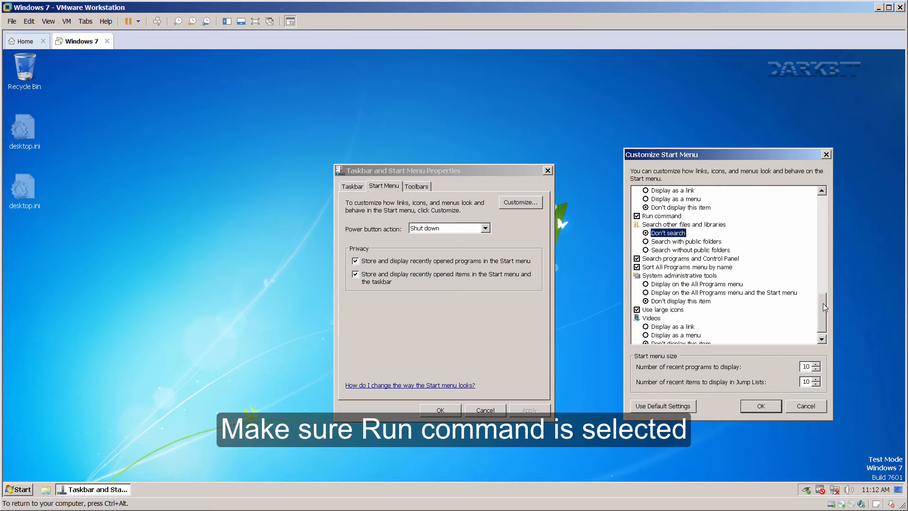
{"action": "left_click", "coordinate": [637, 250]}
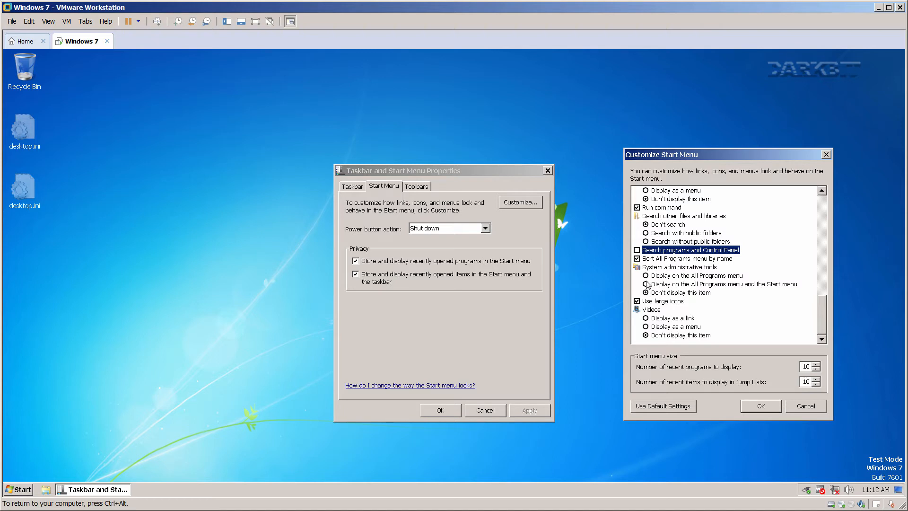
{"action": "left_click", "coordinate": [645, 284]}
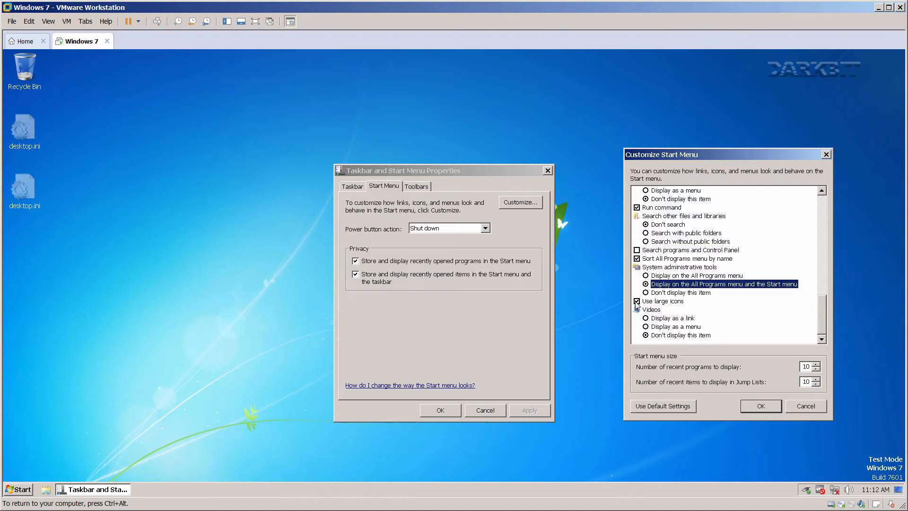
{"action": "left_click", "coordinate": [636, 301]}
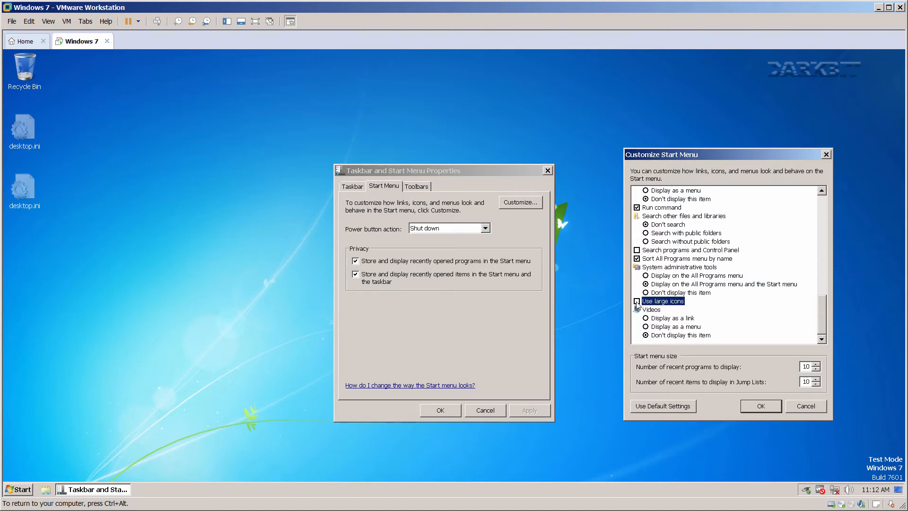
Lower the recent programs count and set Jump List recent items to 9, then save.
{"action": "left_click", "coordinate": [816, 369]}
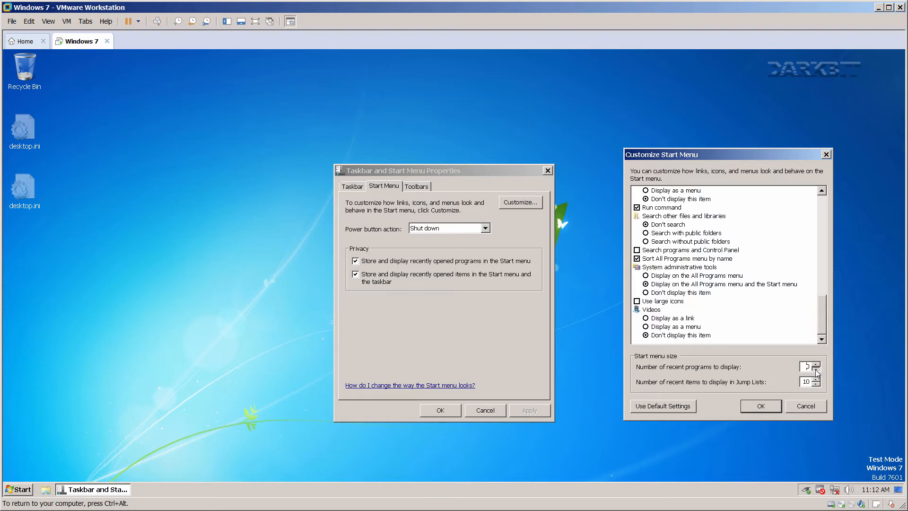
{"action": "left_click", "coordinate": [815, 369]}
{"action": "left_click", "coordinate": [816, 384]}
{"action": "left_click", "coordinate": [763, 407]}
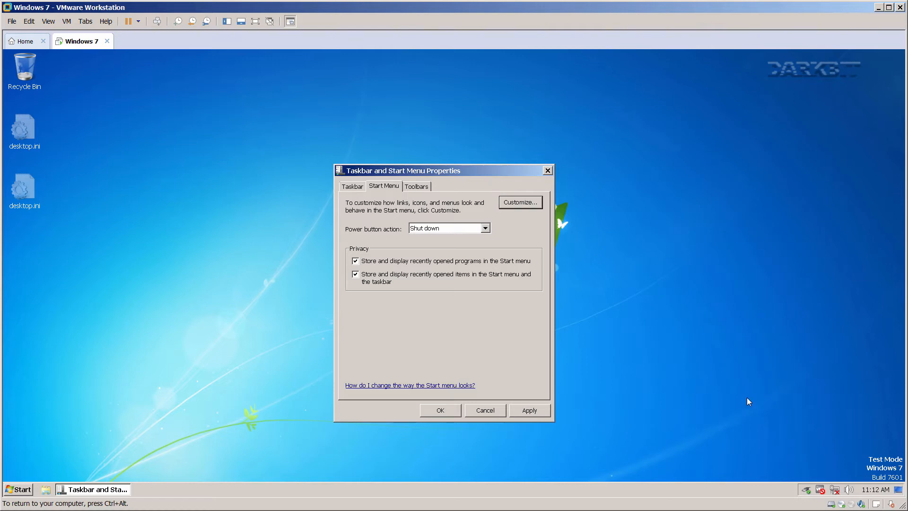
Stop storing recently opened programs, apply, and close the taskbar properties.
{"action": "left_click", "coordinate": [392, 278]}
{"action": "left_click", "coordinate": [529, 410]}
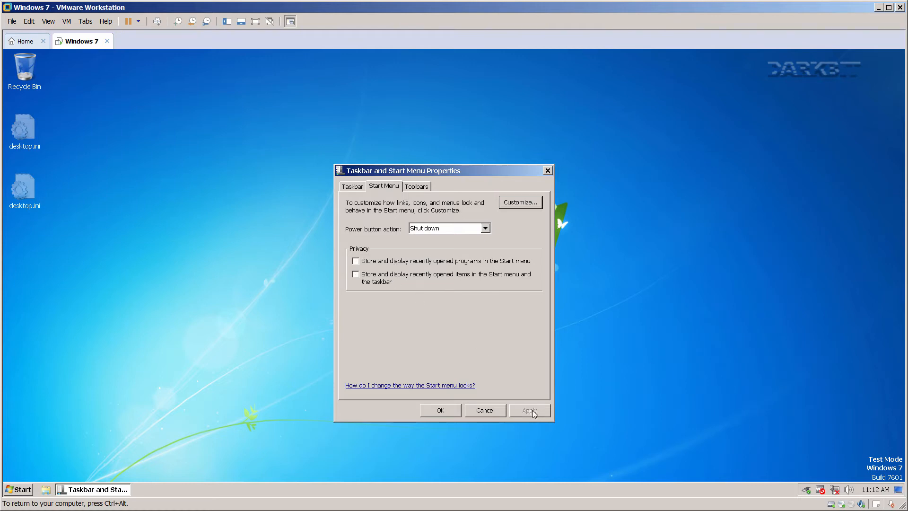
{"action": "left_click", "coordinate": [425, 186]}
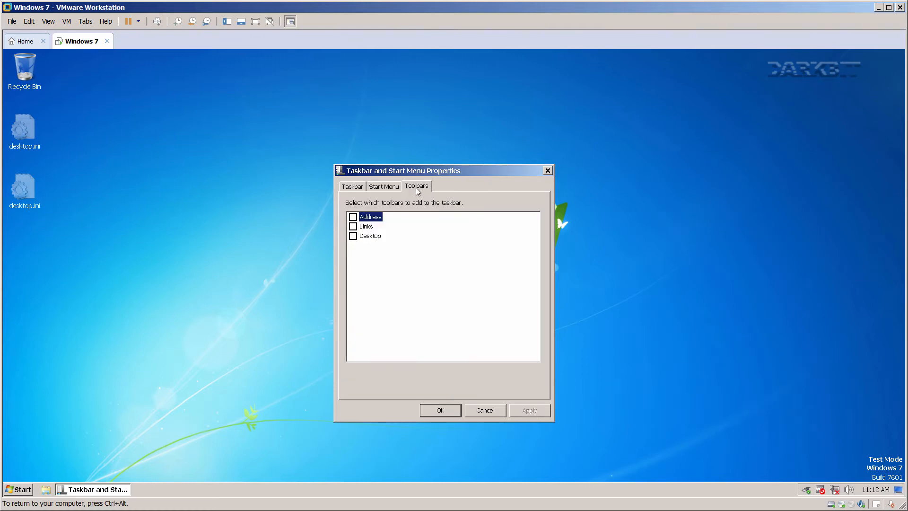
{"action": "left_click", "coordinate": [440, 410]}
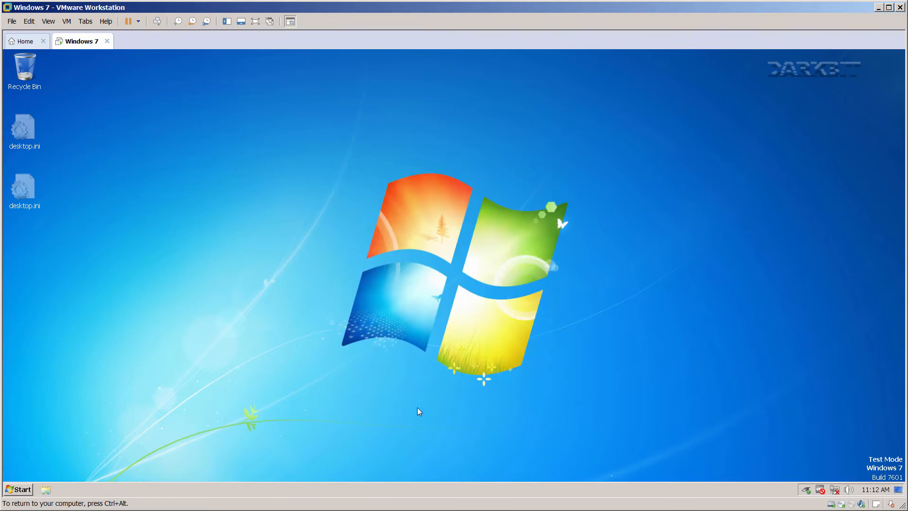
Unpin Windows Explorer from the guest taskbar.
{"action": "right_click", "coordinate": [45, 489]}
{"action": "left_click", "coordinate": [52, 473]}
{"action": "key", "text": "ctrl+alt"}
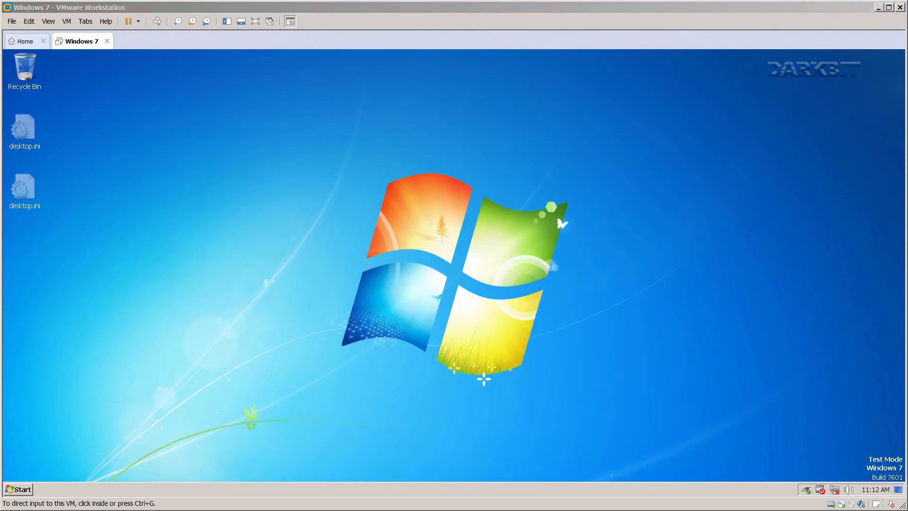
{"action": "left_click", "coordinate": [175, 423]}
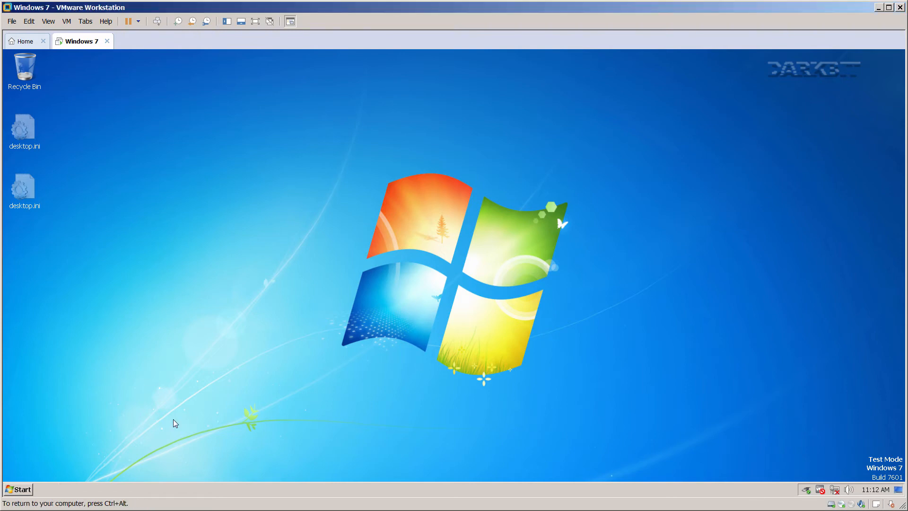
Check the Start menu's new Run command and Administrative Tools entries.
{"action": "left_click", "coordinate": [24, 492]}
{"action": "left_click", "coordinate": [171, 451]}
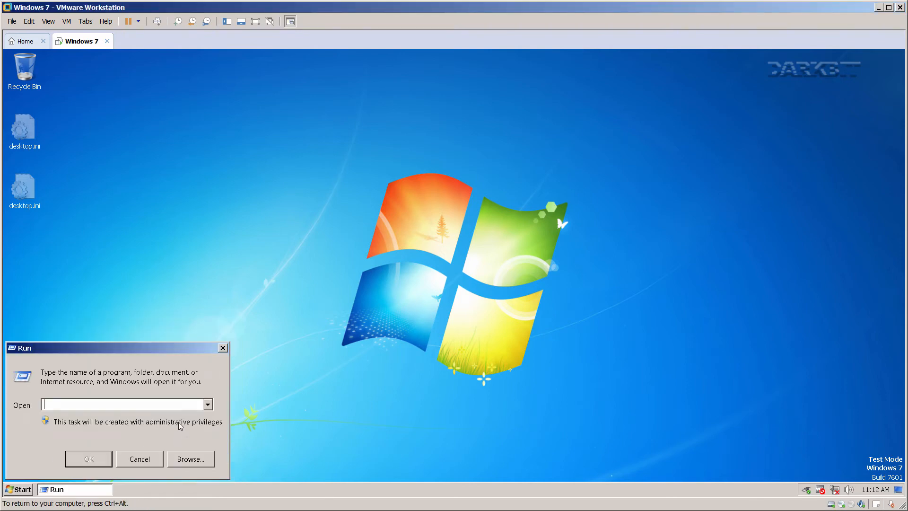
{"action": "left_click", "coordinate": [222, 348]}
{"action": "left_click", "coordinate": [27, 490]}
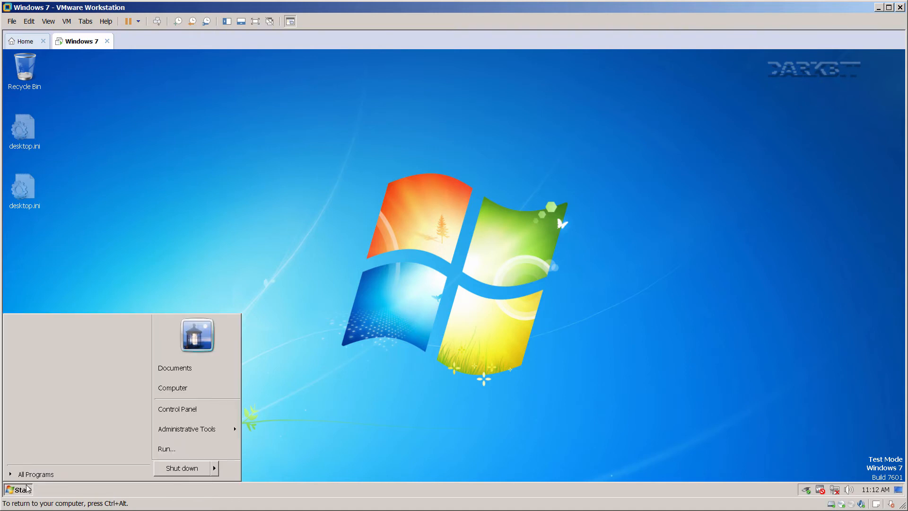
{"action": "mouse_move", "coordinate": [207, 431]}
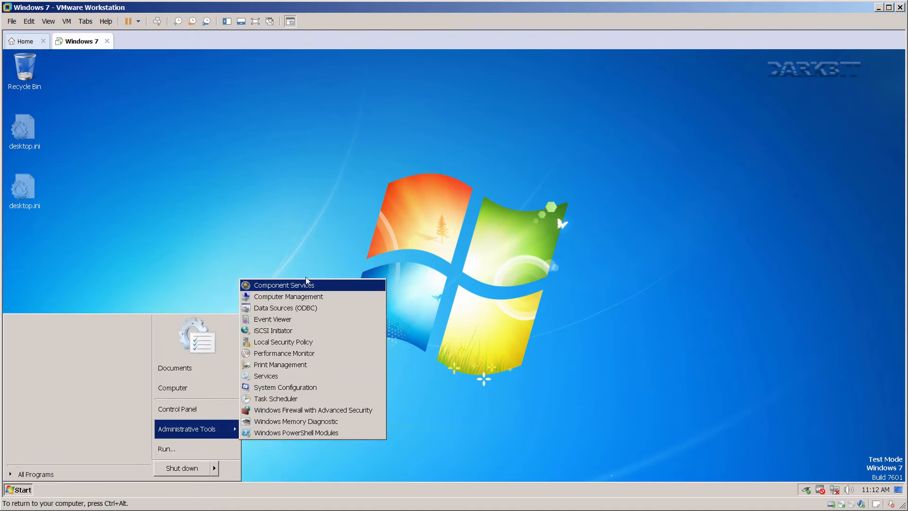
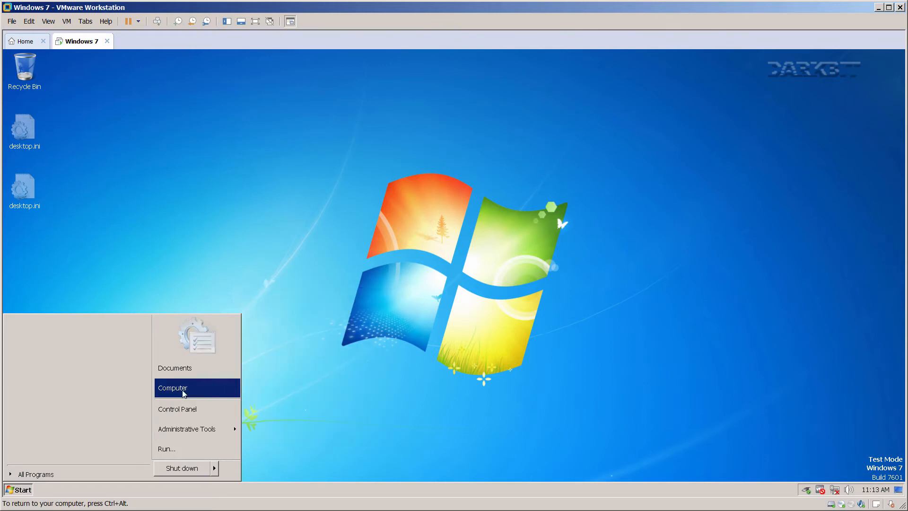
Delete Default Programs, Windows Anytime Upgrade, Windows Update and Games from All Programs.
{"action": "left_click", "coordinate": [47, 474]}
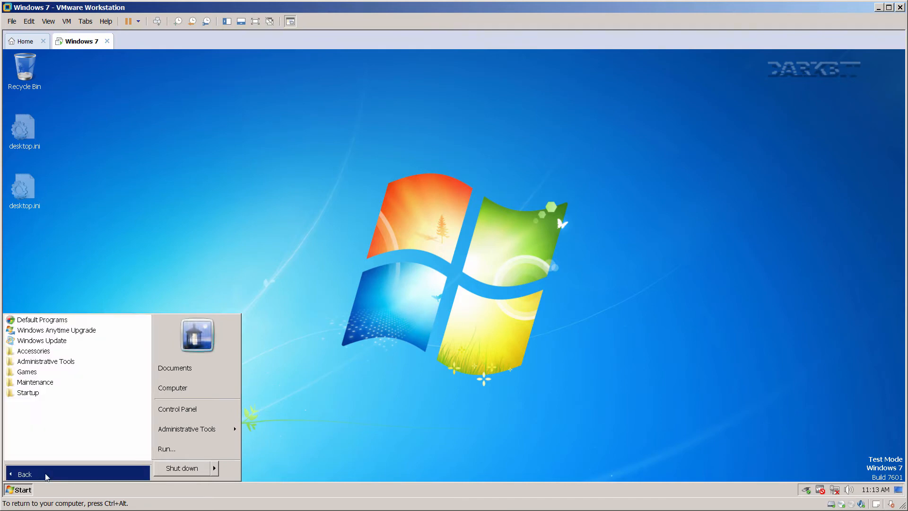
{"action": "right_click", "coordinate": [55, 321]}
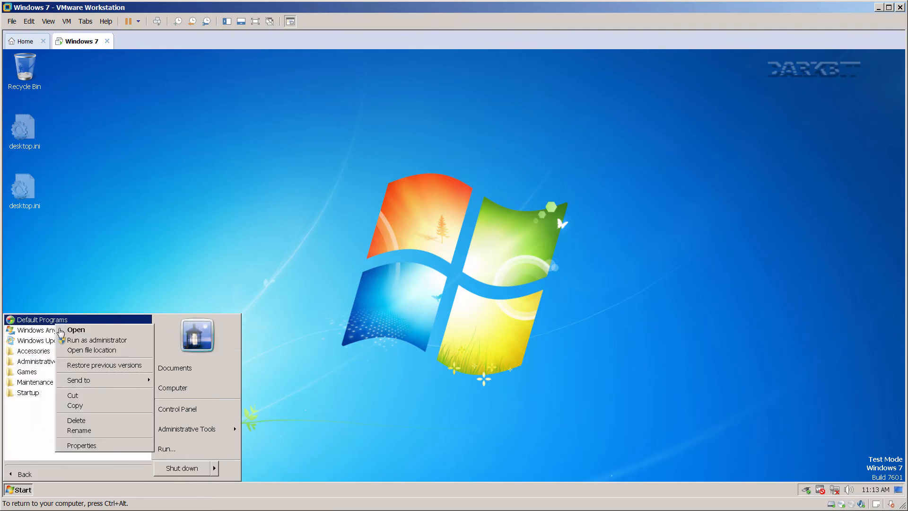
{"action": "left_click", "coordinate": [81, 420]}
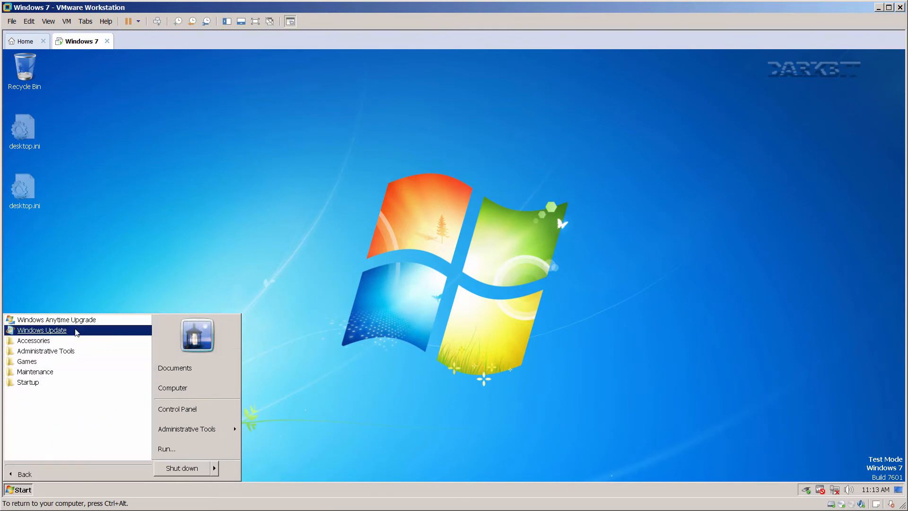
{"action": "right_click", "coordinate": [73, 321]}
{"action": "left_click", "coordinate": [93, 438]}
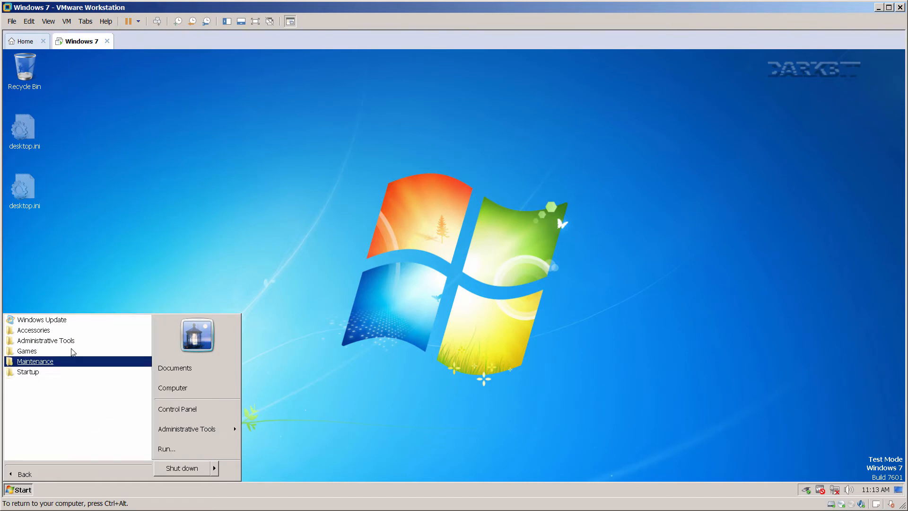
{"action": "right_click", "coordinate": [61, 321]}
{"action": "left_click", "coordinate": [81, 419]}
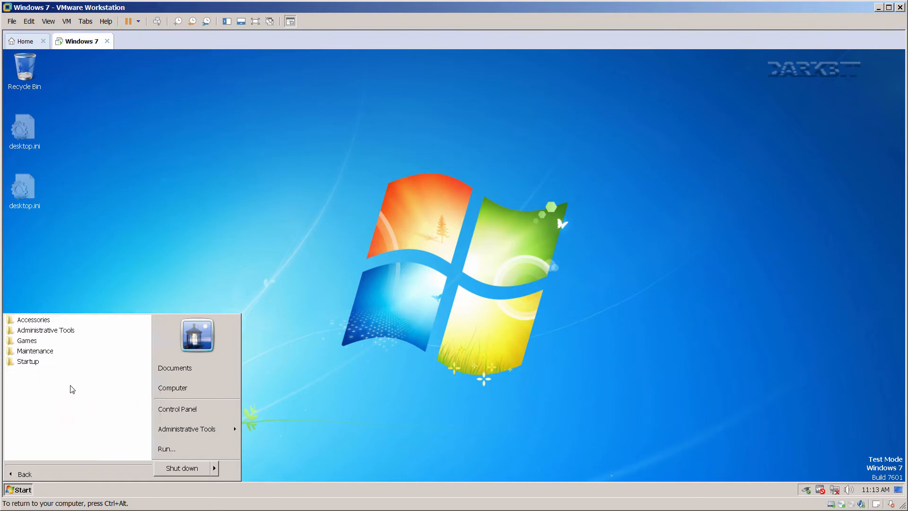
{"action": "right_click", "coordinate": [43, 344]}
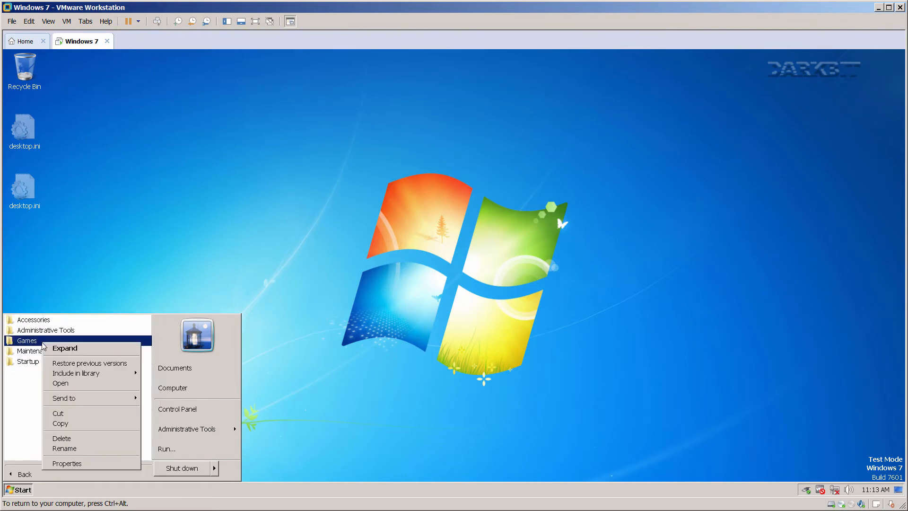
{"action": "left_click", "coordinate": [71, 439]}
Expand Maintenance, Startup and Administrative Tools to review the remaining folders.
{"action": "left_click", "coordinate": [47, 341]}
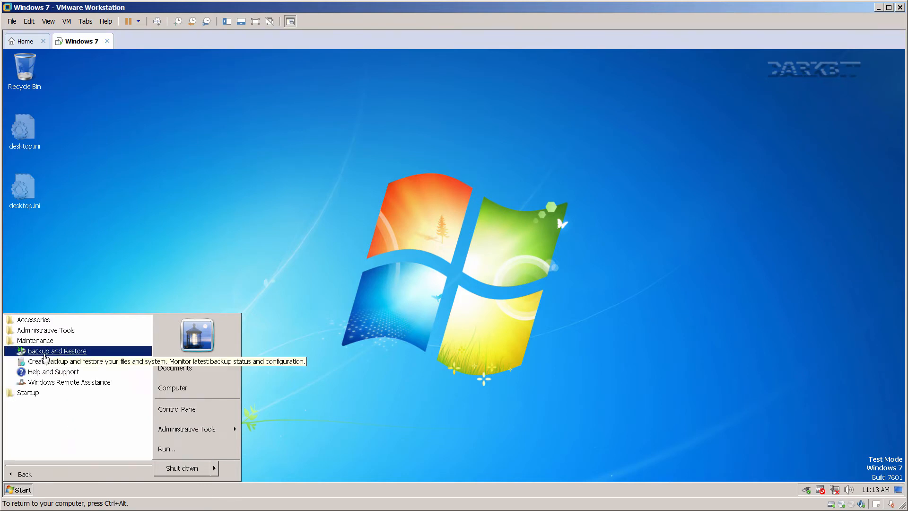
{"action": "left_click", "coordinate": [38, 394]}
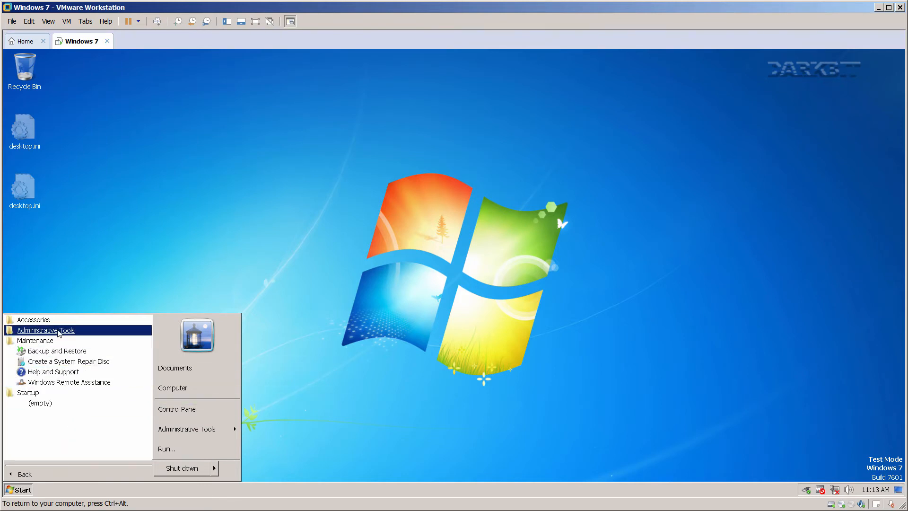
{"action": "left_click", "coordinate": [45, 330]}
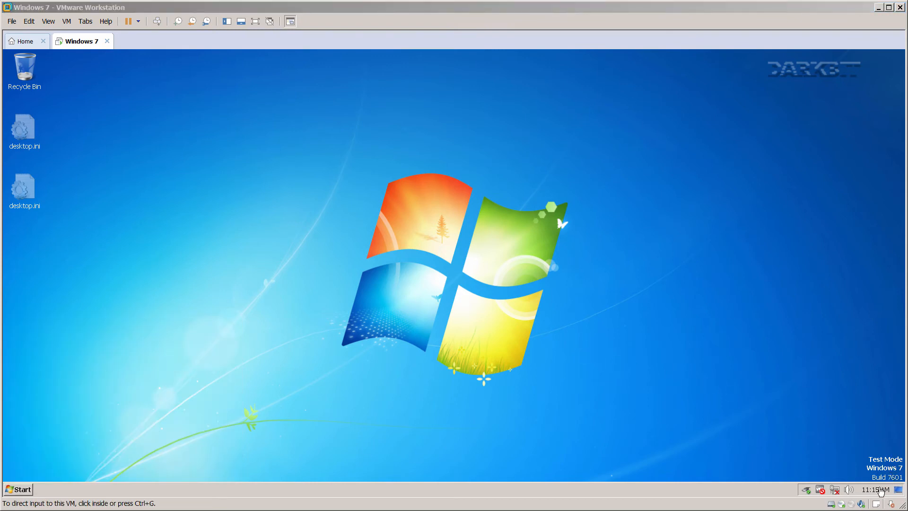
Open the guest's Date and Time settings and turn off clock-change notifications.
{"action": "left_click", "coordinate": [877, 491]}
{"action": "left_click", "coordinate": [877, 491]}
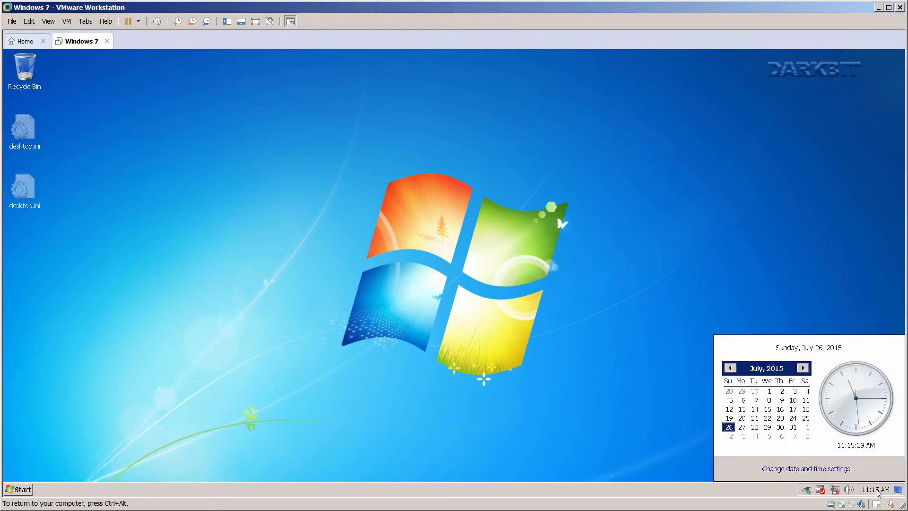
{"action": "left_click", "coordinate": [822, 471]}
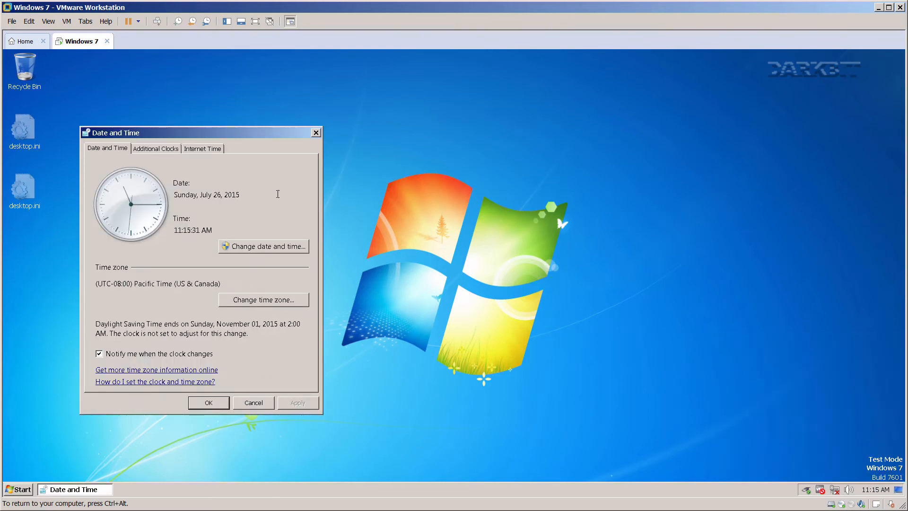
{"action": "left_click_drag", "start_coordinate": [219, 136], "coordinate": [546, 151]}
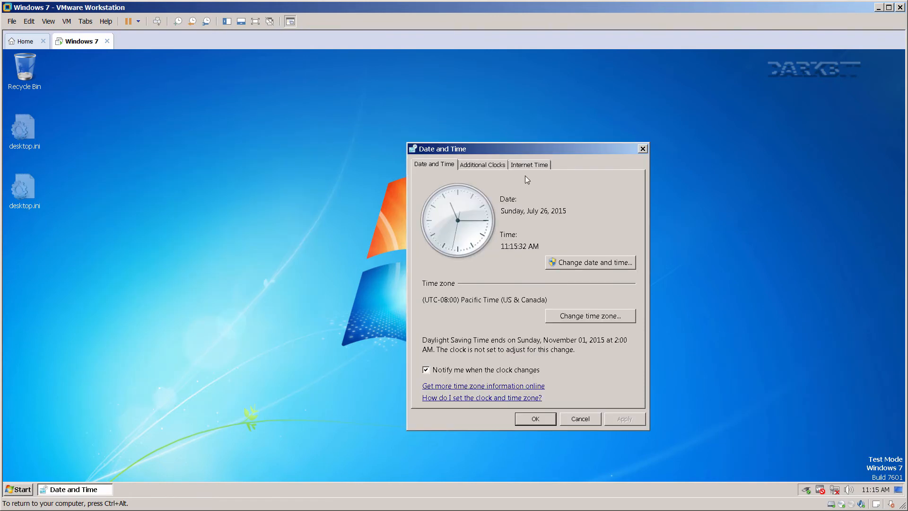
{"action": "left_click", "coordinate": [458, 370]}
Turn off Internet time server synchronization and apply the date and time changes.
{"action": "left_click", "coordinate": [479, 165]}
{"action": "left_click", "coordinate": [525, 166]}
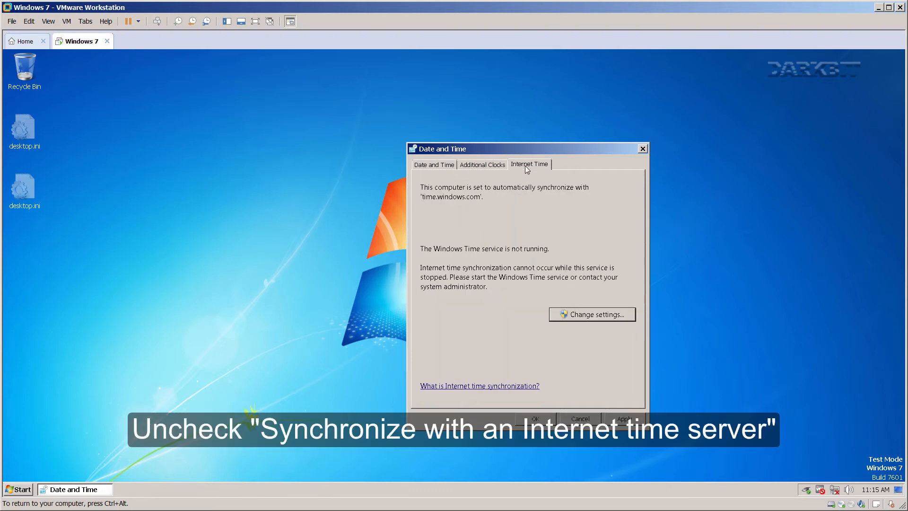
{"action": "left_click", "coordinate": [592, 316]}
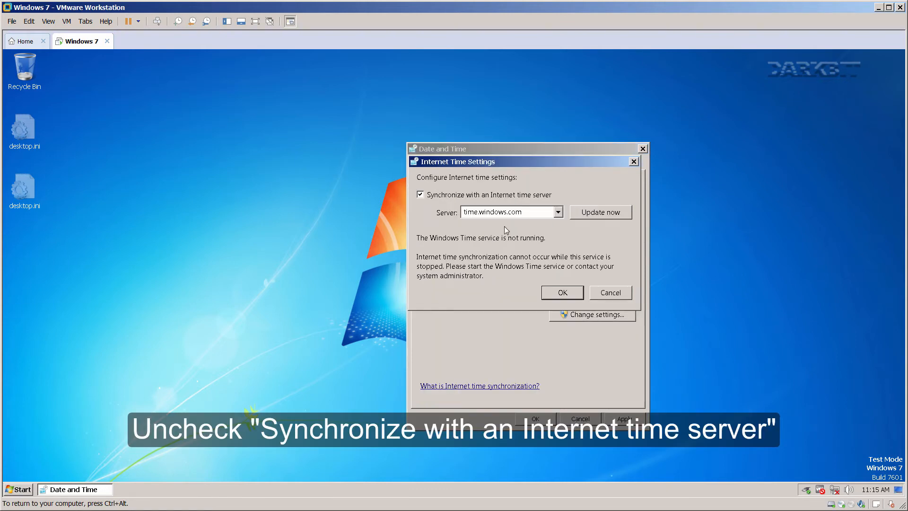
{"action": "left_click", "coordinate": [472, 197]}
{"action": "left_click", "coordinate": [561, 295]}
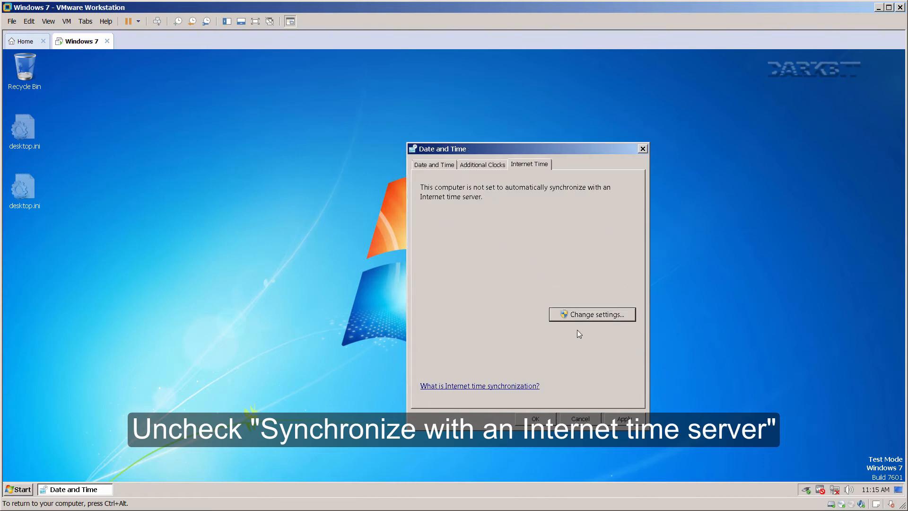
{"action": "left_click", "coordinate": [615, 417]}
{"action": "left_click", "coordinate": [535, 418]}
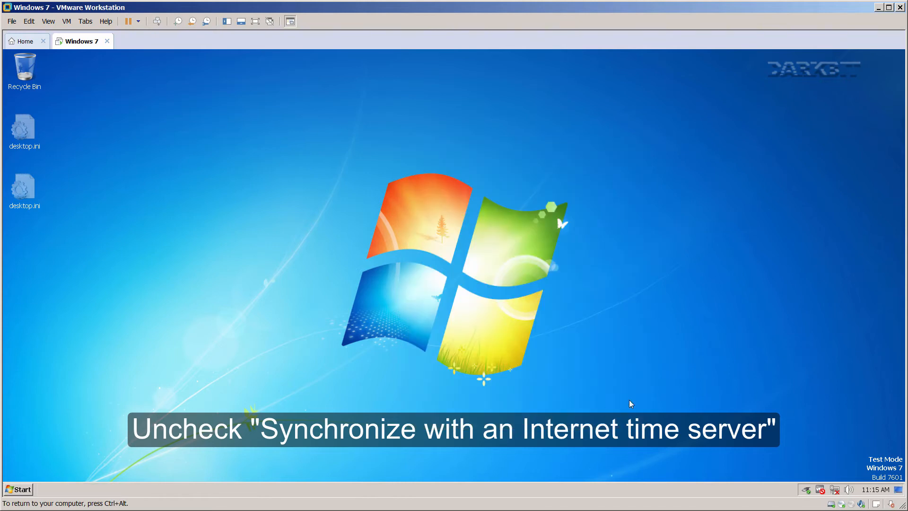
{"action": "key", "text": "ctrl+alt"}
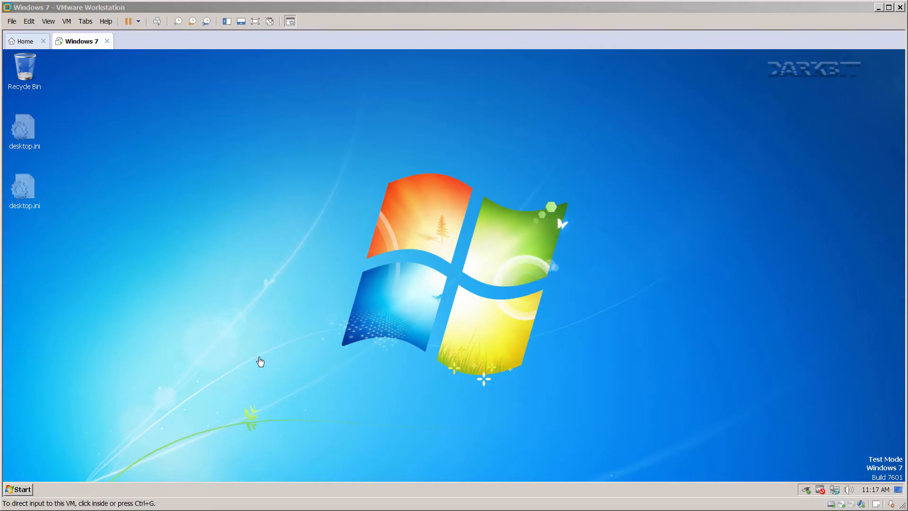
Launch explorer from Run, browse to Local Disk (C:) and open its Properties.
{"action": "left_click", "coordinate": [230, 341]}
{"action": "left_click", "coordinate": [19, 490]}
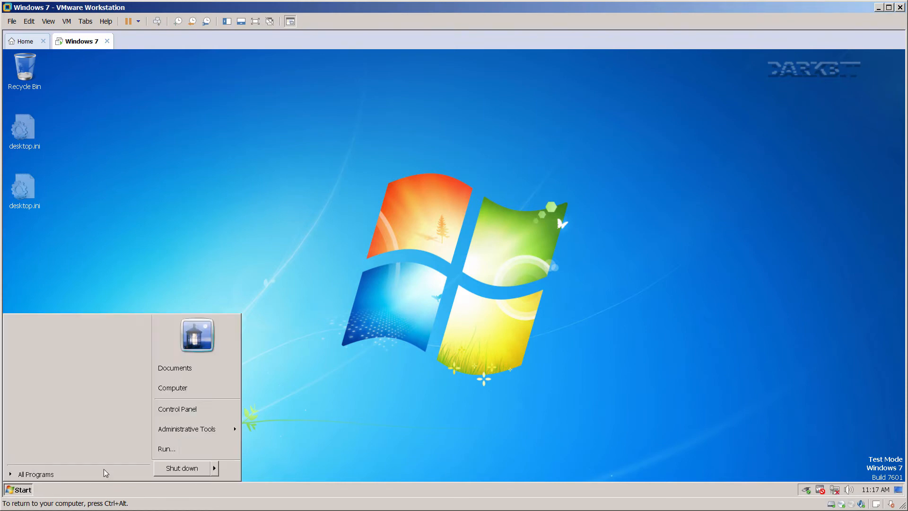
{"action": "left_click", "coordinate": [172, 452]}
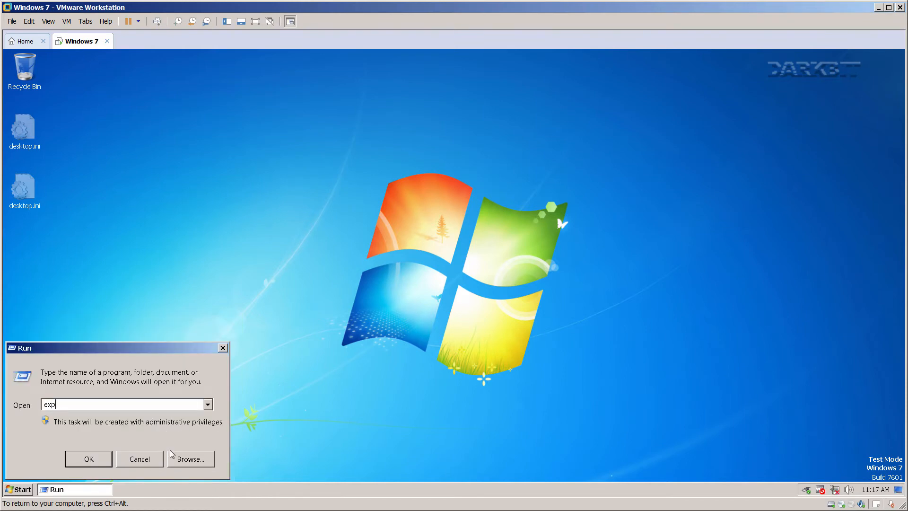
{"action": "key", "text": "Return"}
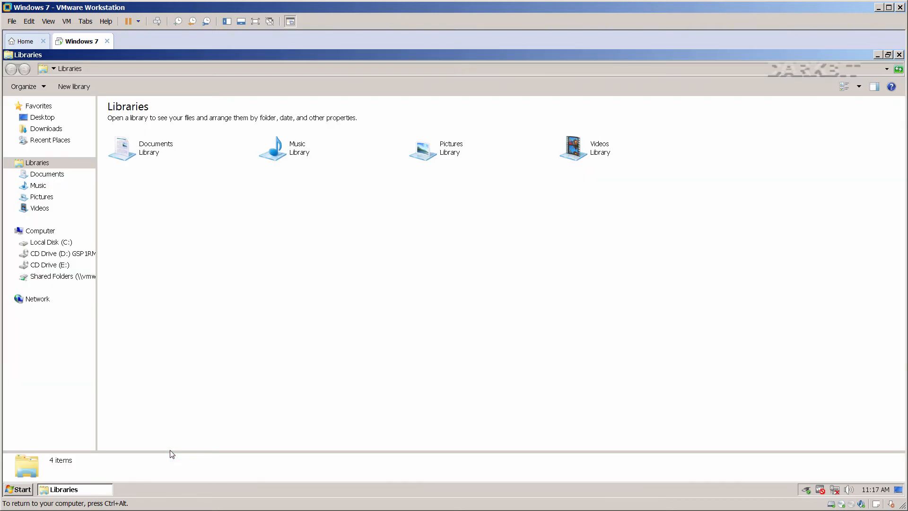
{"action": "left_click", "coordinate": [45, 232]}
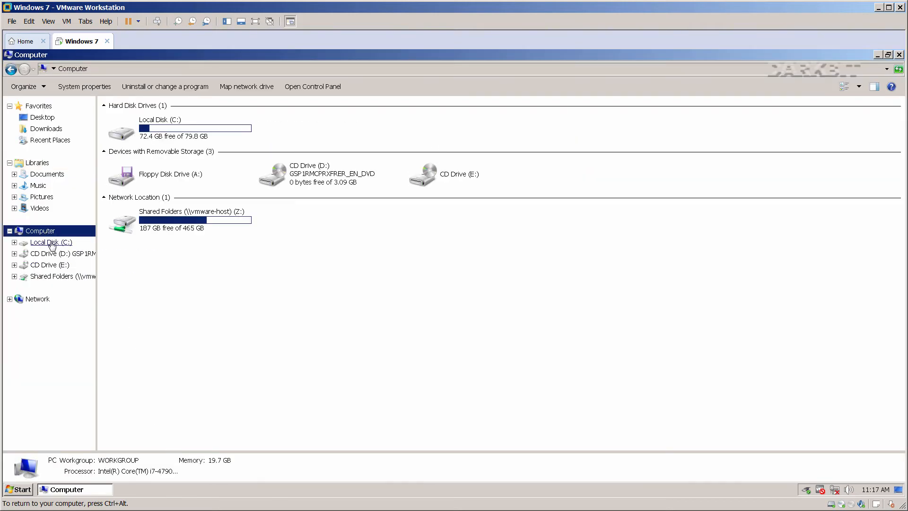
{"action": "left_click", "coordinate": [51, 243]}
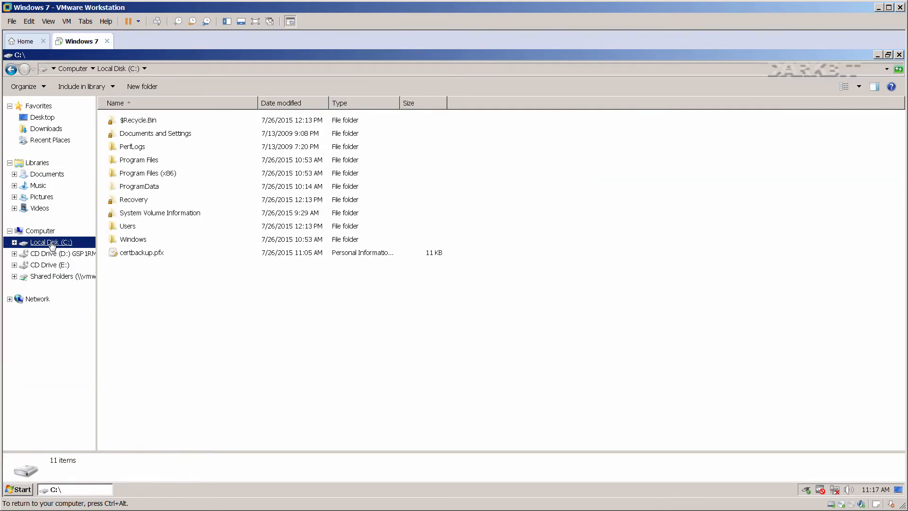
{"action": "right_click", "coordinate": [52, 245]}
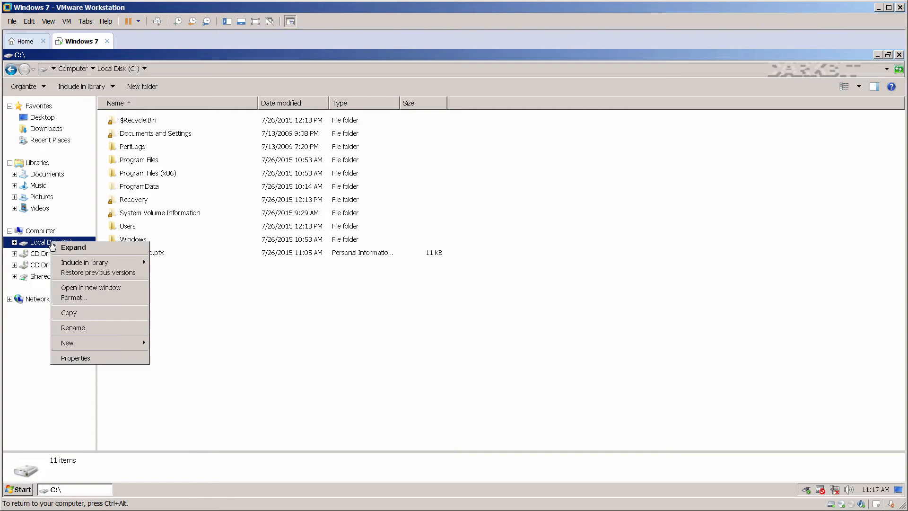
{"action": "left_click", "coordinate": [76, 357]}
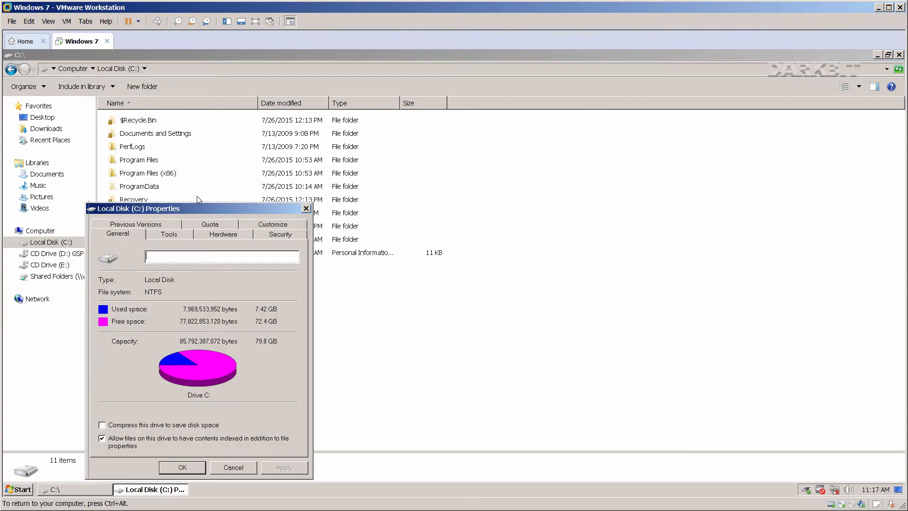
Disable content indexing on drive C: for all subfolders, ignoring all access-denied files.
{"action": "left_click", "coordinate": [321, 364]}
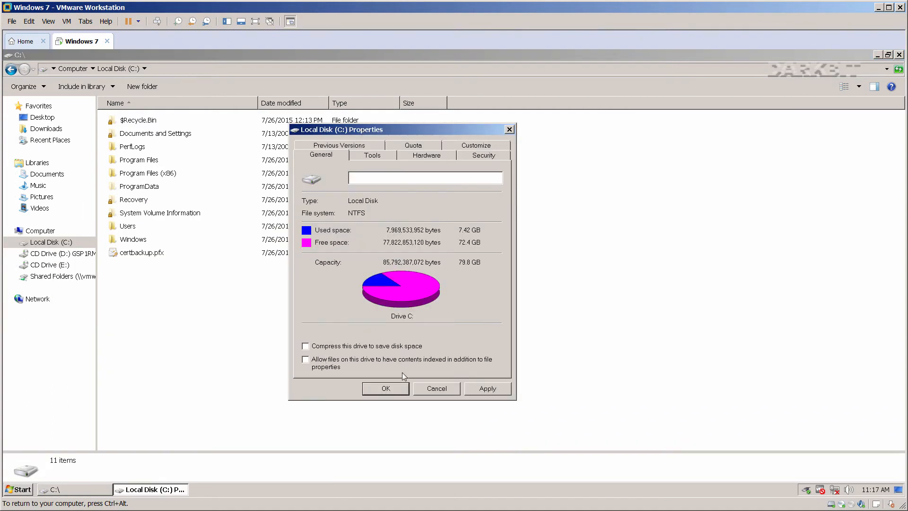
{"action": "left_click", "coordinate": [476, 391]}
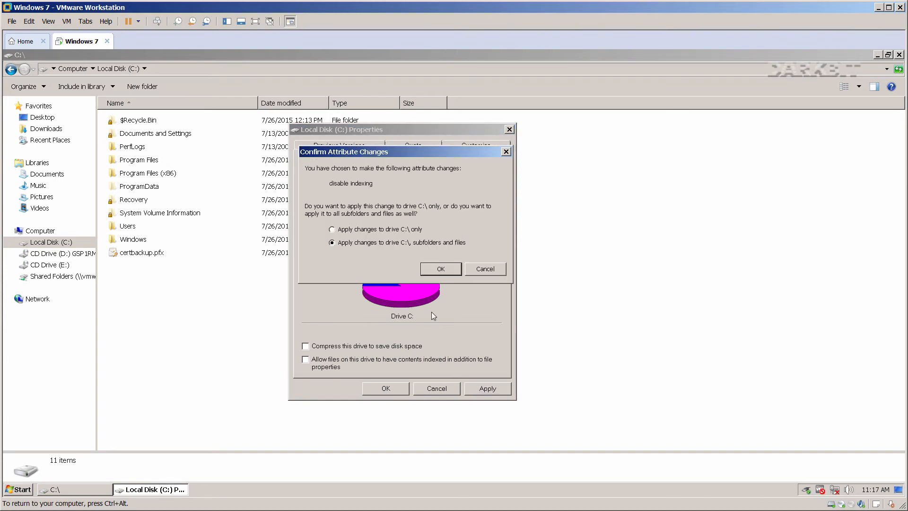
{"action": "left_click", "coordinate": [430, 268]}
{"action": "left_click", "coordinate": [495, 290]}
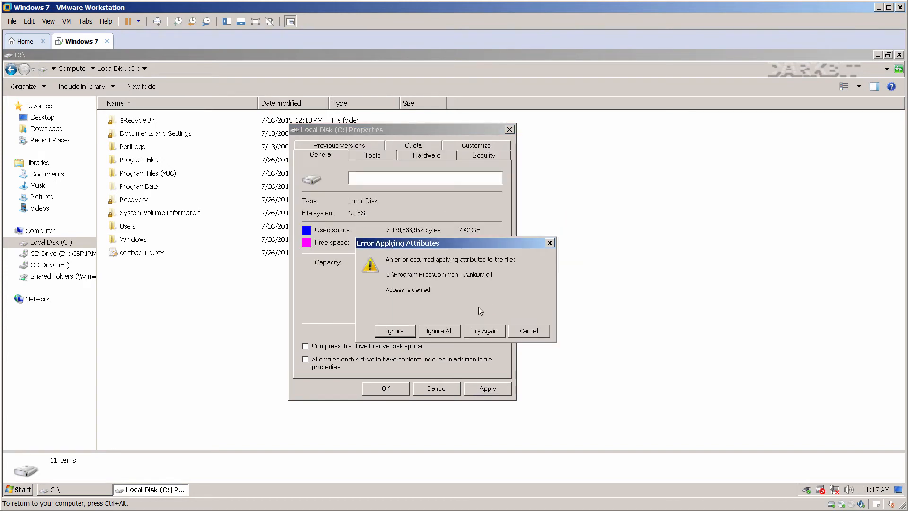
{"action": "left_click", "coordinate": [438, 331]}
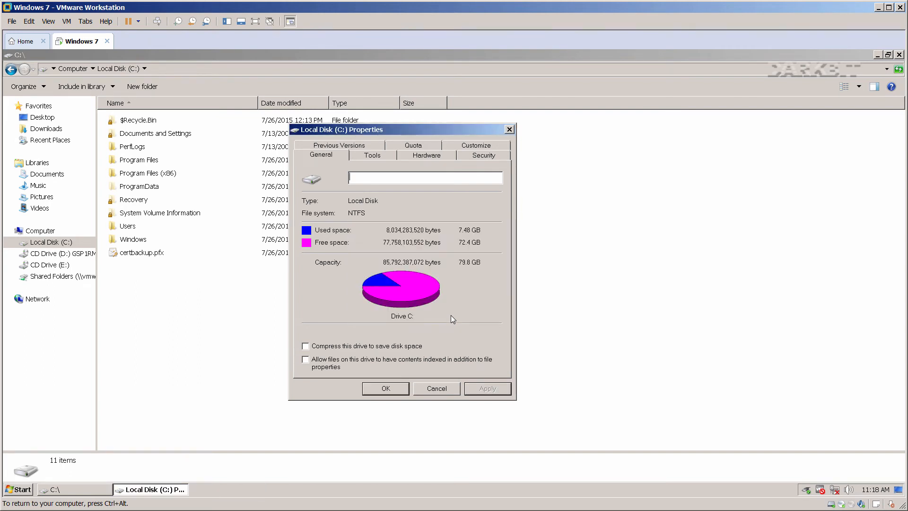
Close the drive C: Properties and folder windows.
{"action": "left_click", "coordinate": [396, 389]}
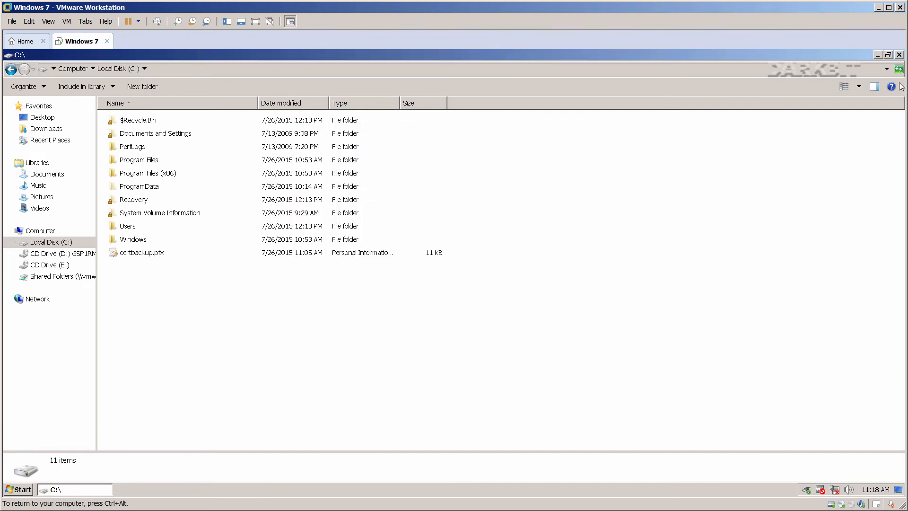
{"action": "left_click", "coordinate": [899, 56]}
{"action": "key", "text": "ctrl+alt"}
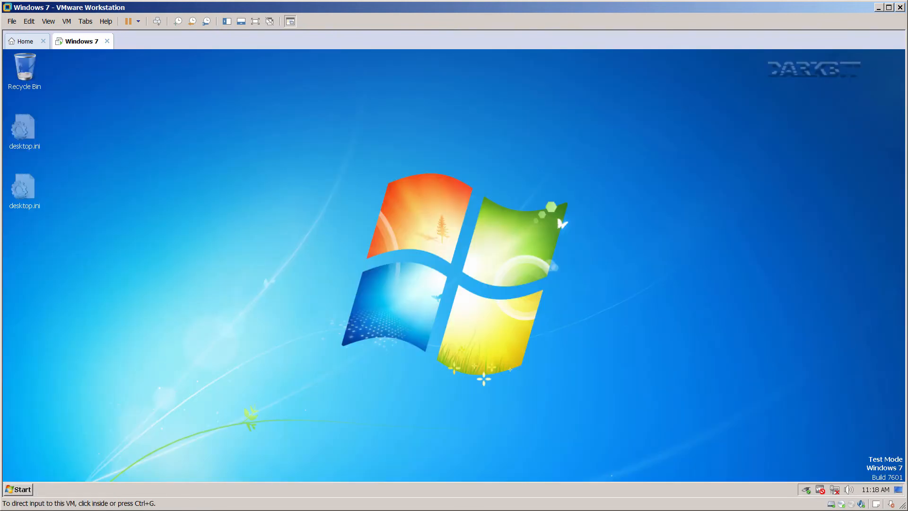
Apply the Windows Classic theme and save a solid black desktop background.
{"action": "left_click", "coordinate": [331, 286]}
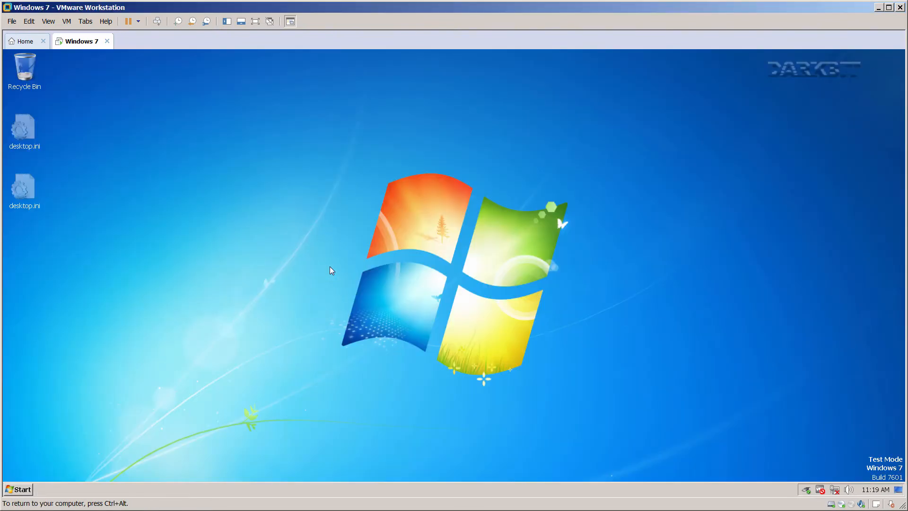
{"action": "right_click", "coordinate": [331, 268]}
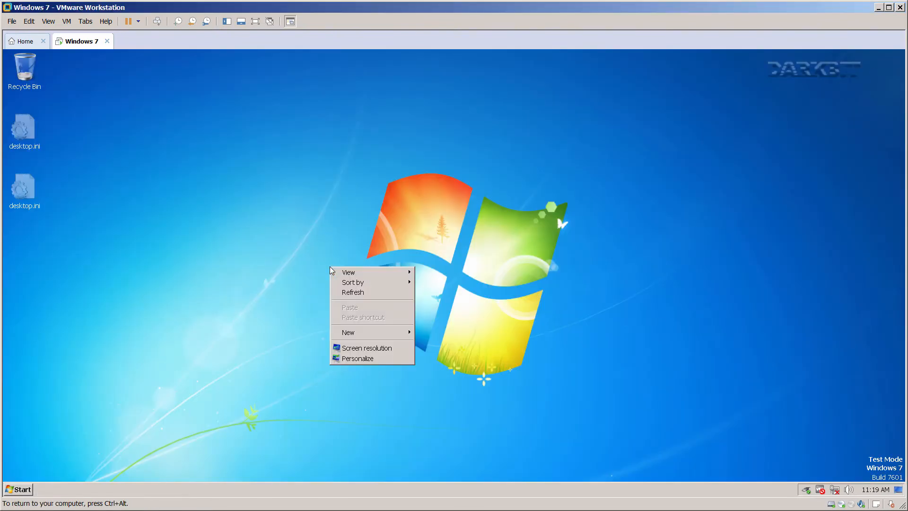
{"action": "left_click", "coordinate": [358, 358]}
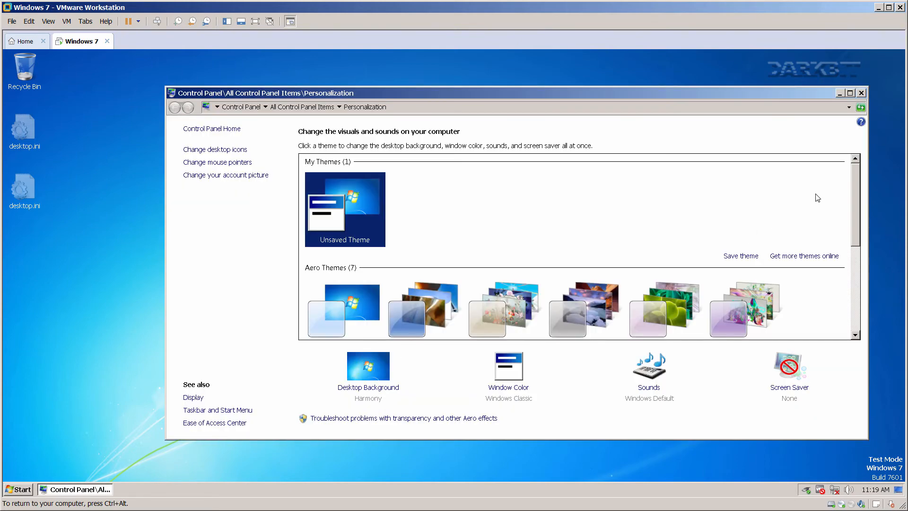
{"action": "left_click_drag", "start_coordinate": [853, 172], "coordinate": [860, 275]}
{"action": "left_click", "coordinate": [433, 298]}
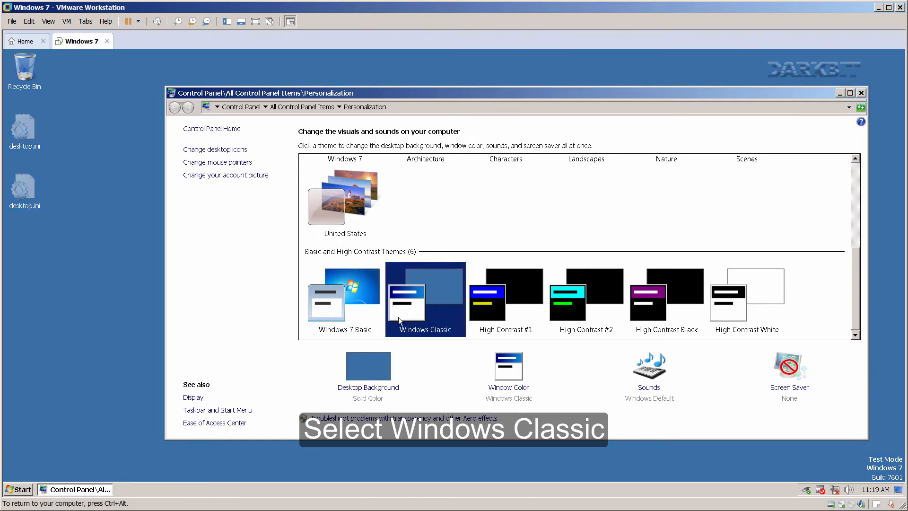
{"action": "left_click", "coordinate": [368, 376]}
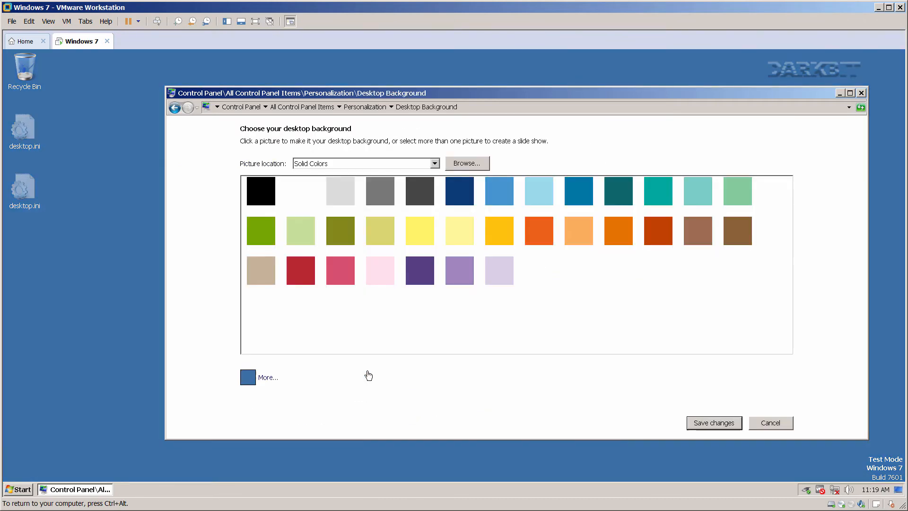
{"action": "left_click", "coordinate": [264, 190]}
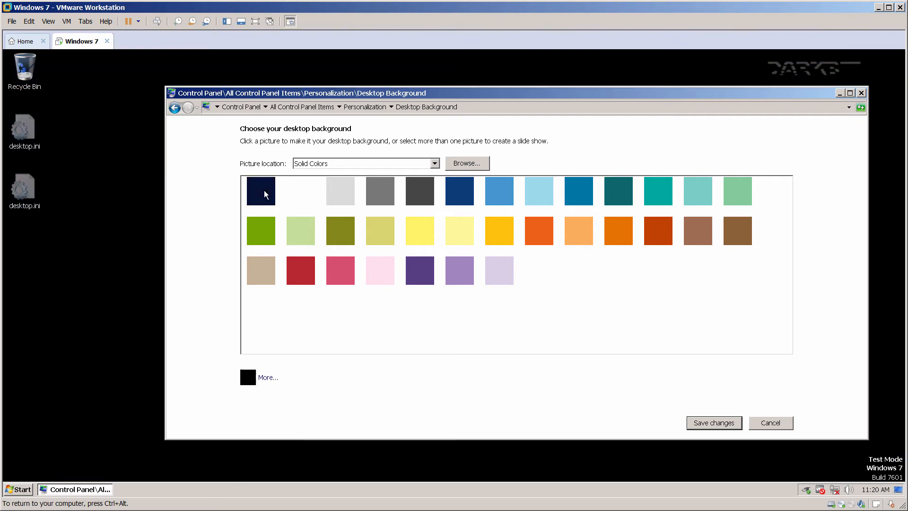
{"action": "left_click", "coordinate": [703, 423]}
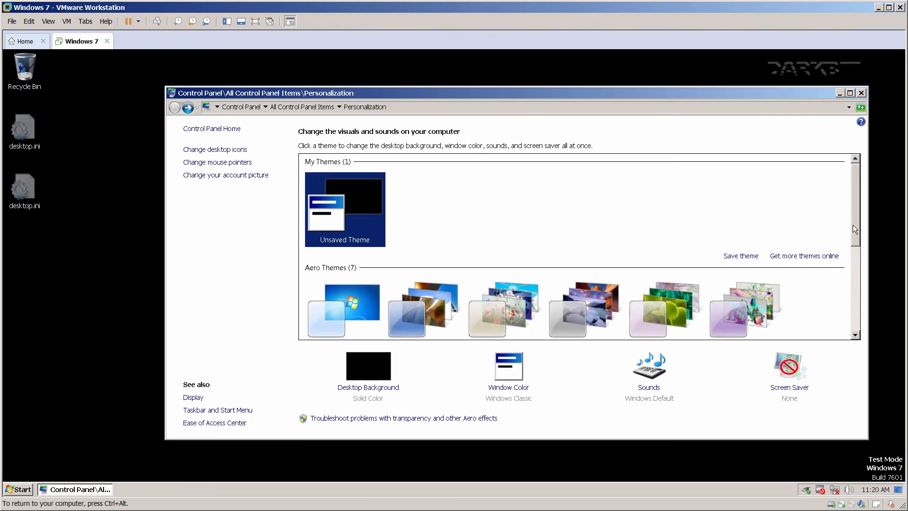
Set the Blank screen saver with logon required on resume, then close Personalization.
{"action": "left_click", "coordinate": [788, 369]}
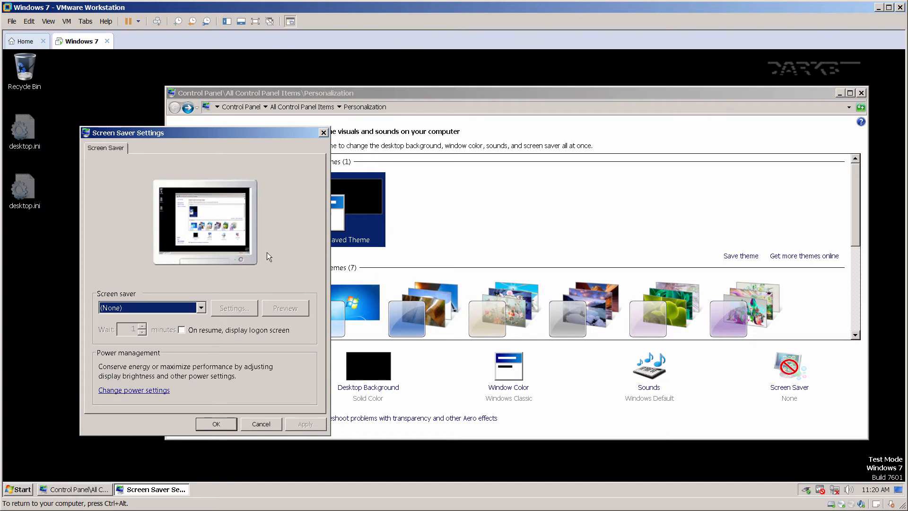
{"action": "left_click", "coordinate": [176, 304]}
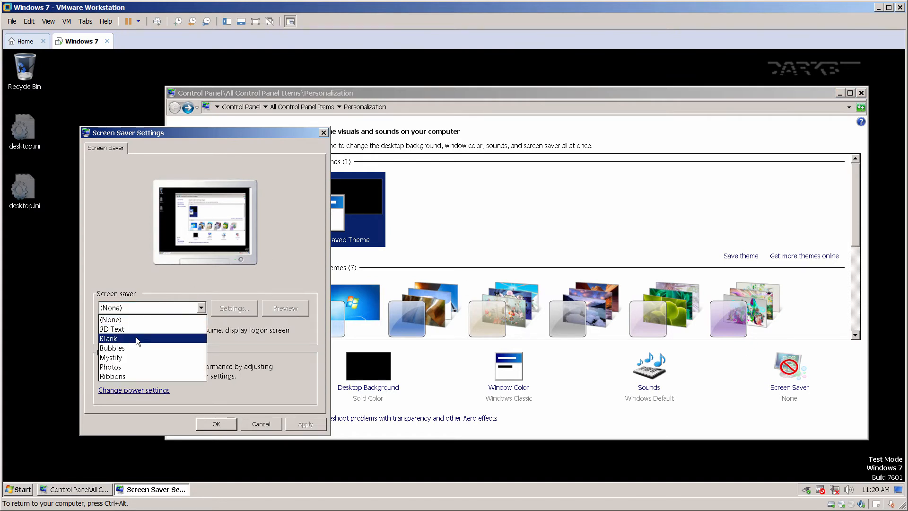
{"action": "left_click", "coordinate": [166, 336]}
{"action": "left_click", "coordinate": [181, 329]}
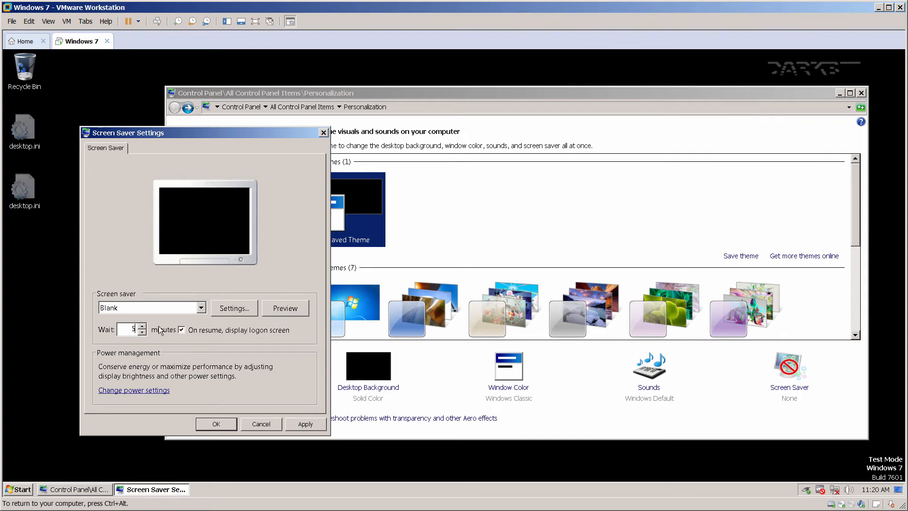
{"action": "left_click", "coordinate": [225, 312]}
{"action": "left_click", "coordinate": [527, 280]}
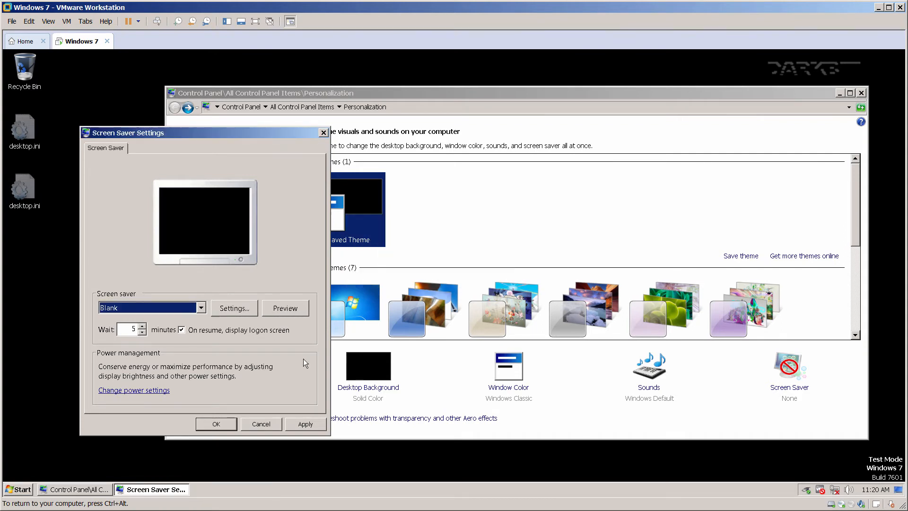
{"action": "left_click", "coordinate": [296, 424]}
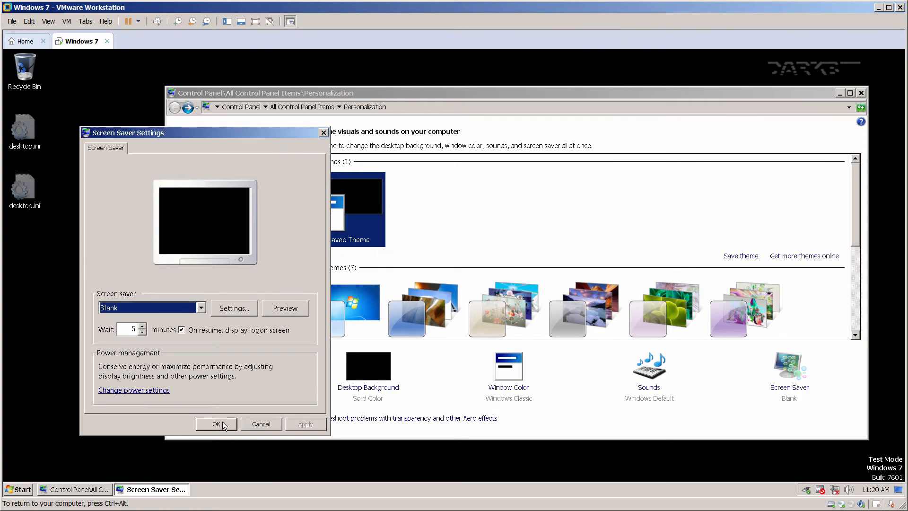
{"action": "left_click", "coordinate": [223, 424]}
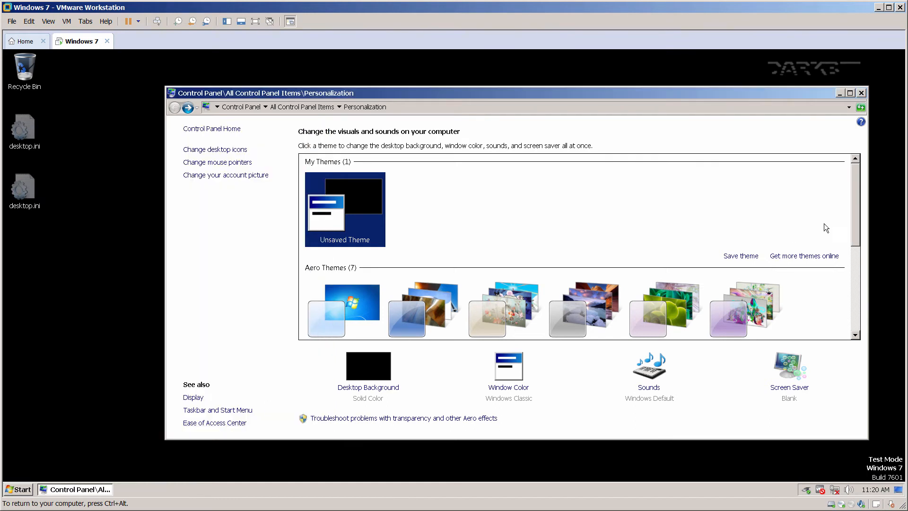
{"action": "left_click", "coordinate": [861, 93]}
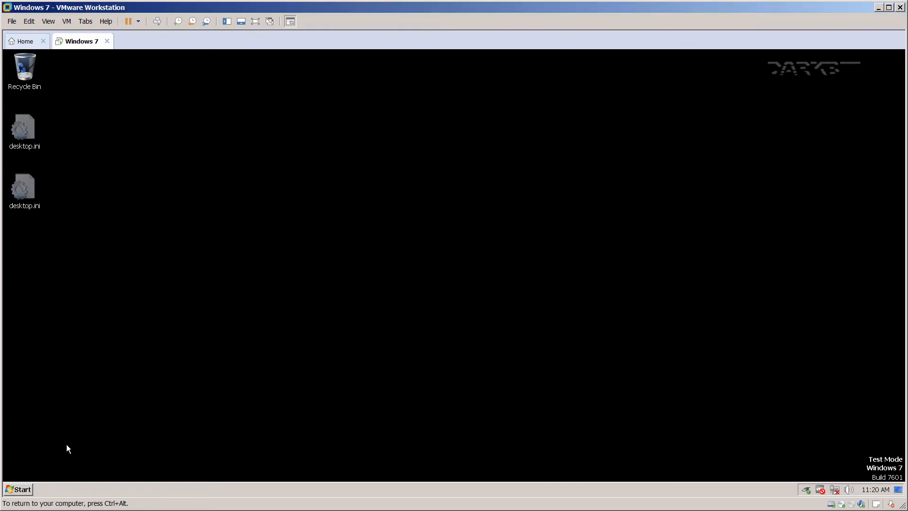
Run services.msc and stop the Themes service.
{"action": "left_click", "coordinate": [19, 489]}
{"action": "left_click", "coordinate": [178, 449]}
{"action": "type", "text": "ser"}
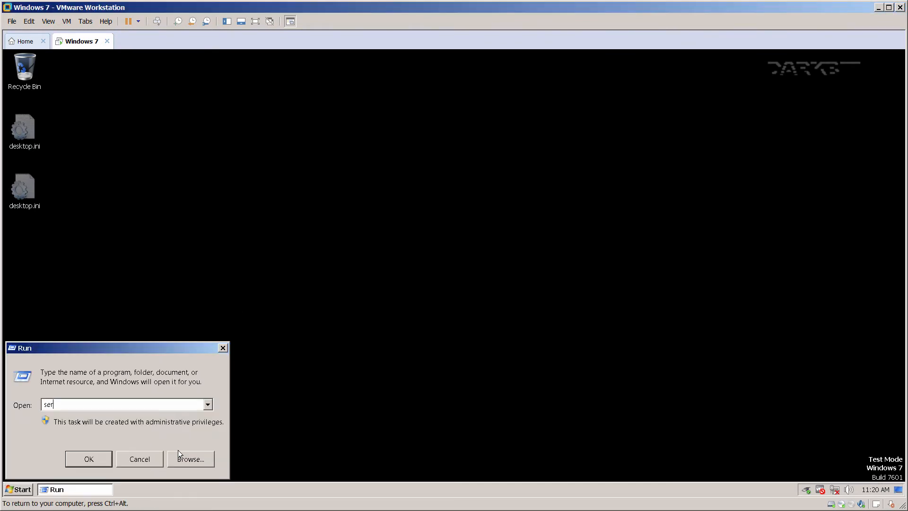
{"action": "type", "text": "vices.msc"}
{"action": "key", "text": "Return"}
{"action": "double_click", "coordinate": [236, 86]}
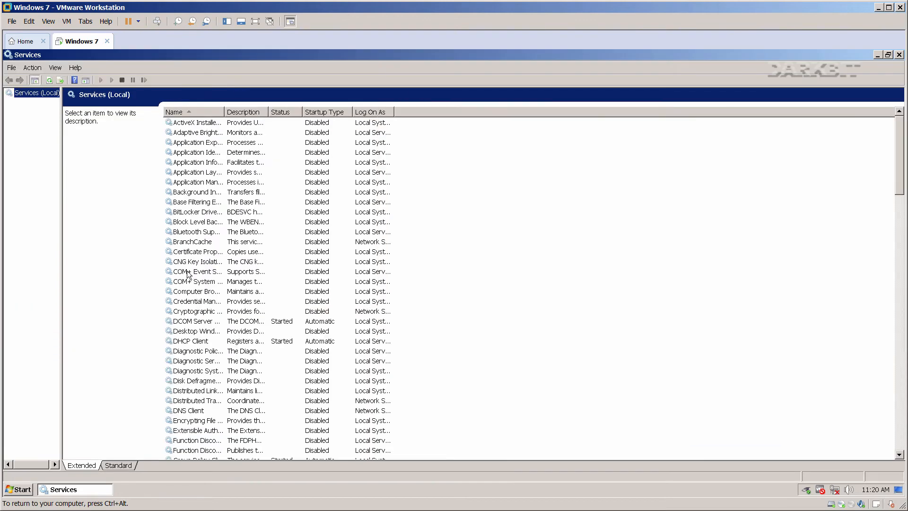
{"action": "left_click", "coordinate": [187, 272]}
{"action": "key", "text": "t"}
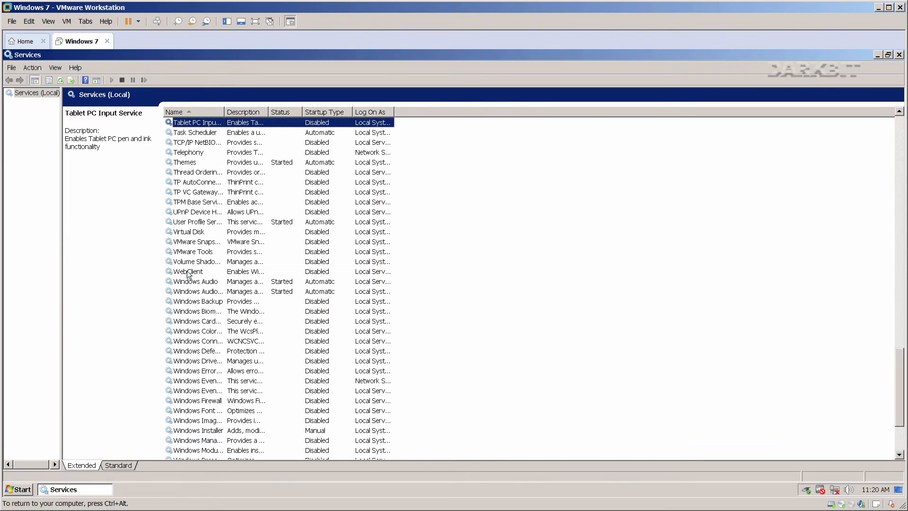
{"action": "left_click", "coordinate": [195, 162]}
{"action": "right_click", "coordinate": [195, 162]}
{"action": "left_click", "coordinate": [206, 178]}
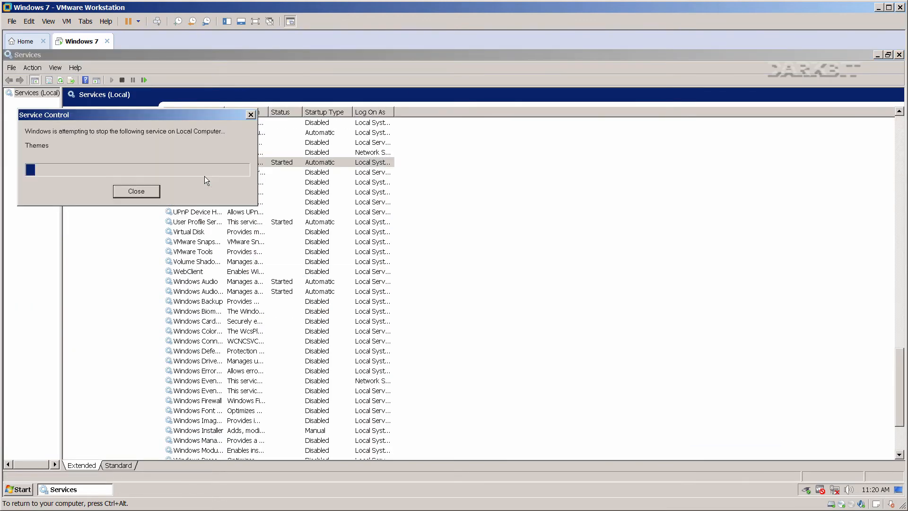
Set the Themes service startup type to Disabled and close Services.
{"action": "right_click", "coordinate": [199, 162]}
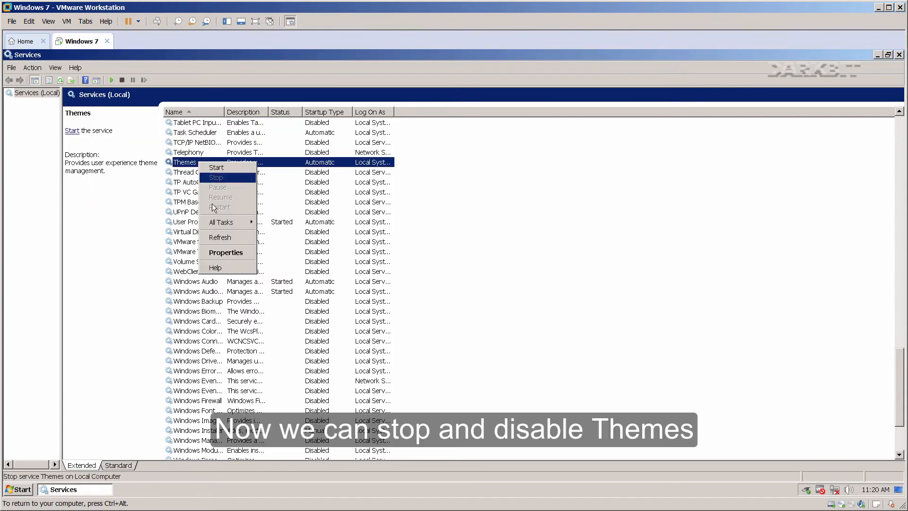
{"action": "left_click", "coordinate": [226, 253]}
{"action": "left_click", "coordinate": [418, 256]}
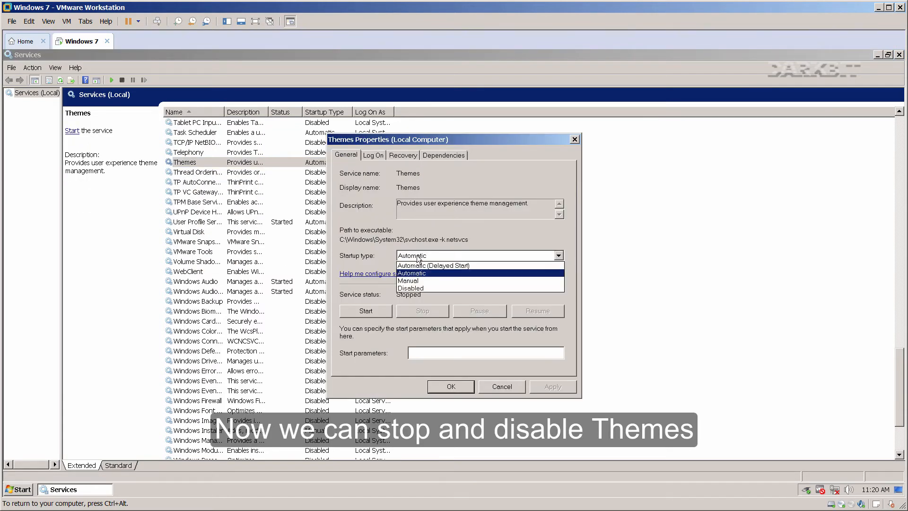
{"action": "left_click", "coordinate": [418, 289]}
{"action": "left_click", "coordinate": [546, 387]}
{"action": "left_click", "coordinate": [472, 387]}
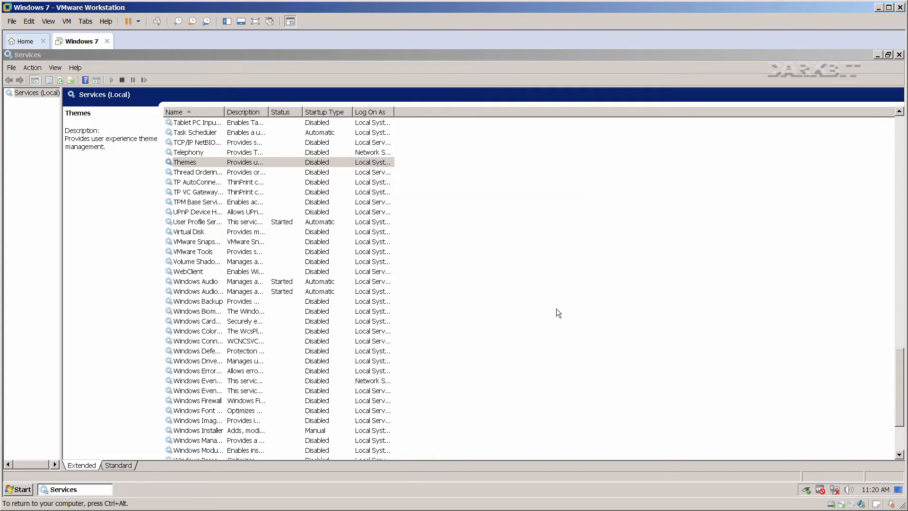
{"action": "left_click", "coordinate": [898, 55]}
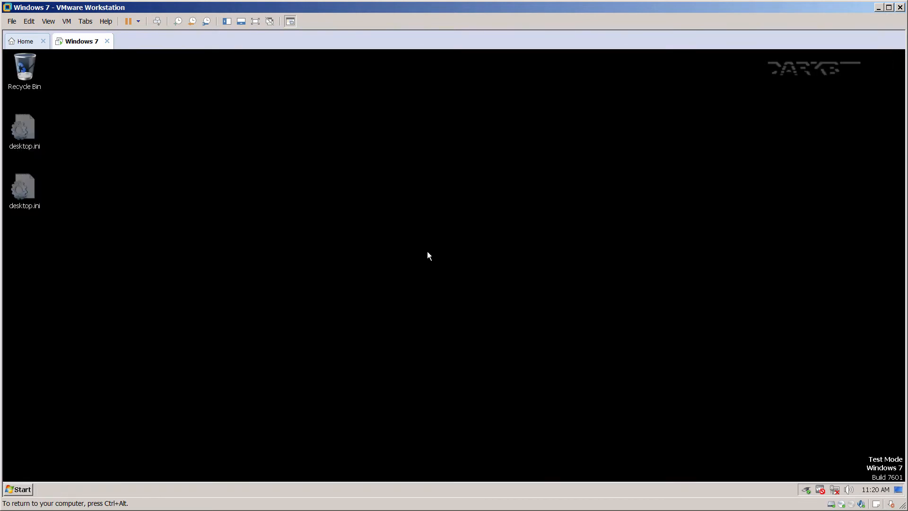
Open Power Options from the Control Panel in Small icons view.
{"action": "key", "text": "ctrl+alt"}
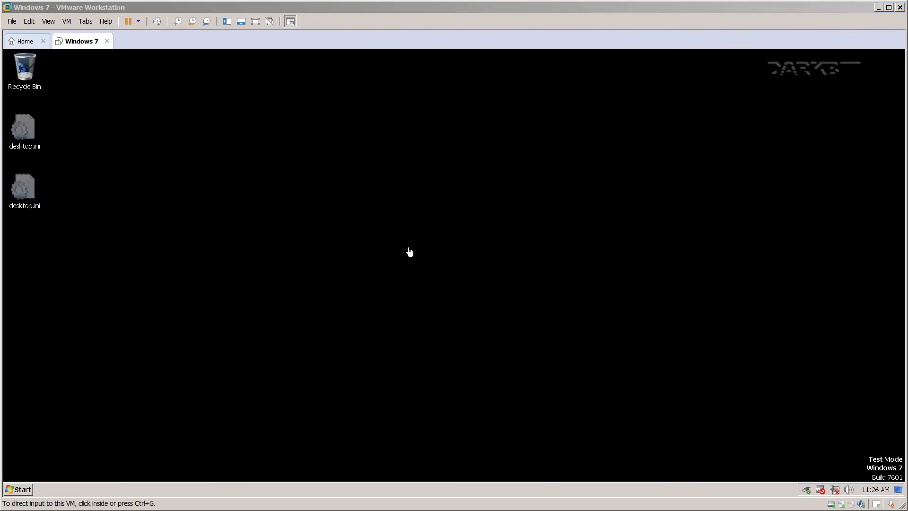
{"action": "left_click", "coordinate": [407, 251]}
{"action": "key", "text": "super+e"}
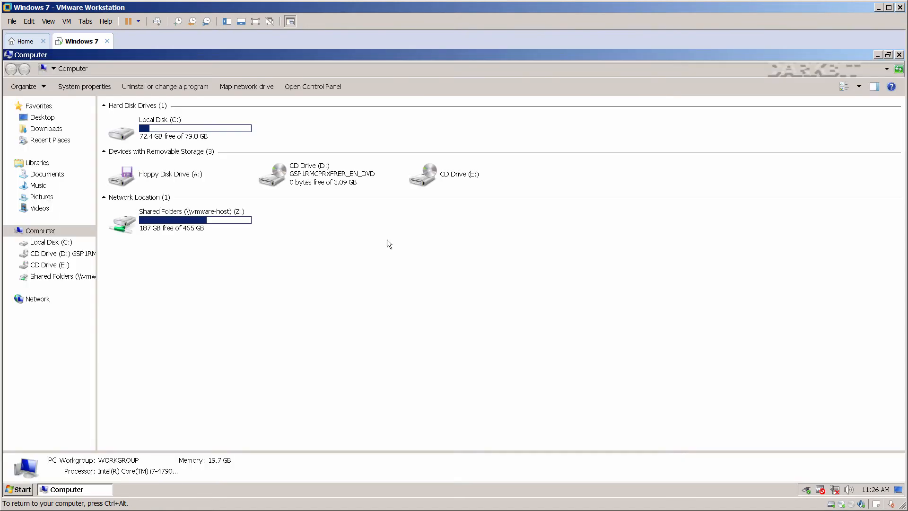
{"action": "left_click", "coordinate": [316, 87]}
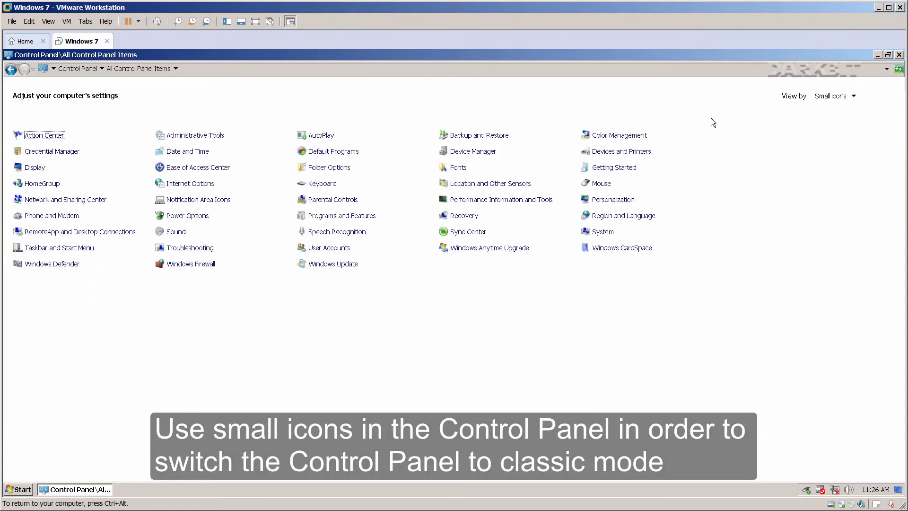
{"action": "left_click", "coordinate": [846, 97]}
{"action": "left_click", "coordinate": [835, 133]}
{"action": "left_click", "coordinate": [197, 216]}
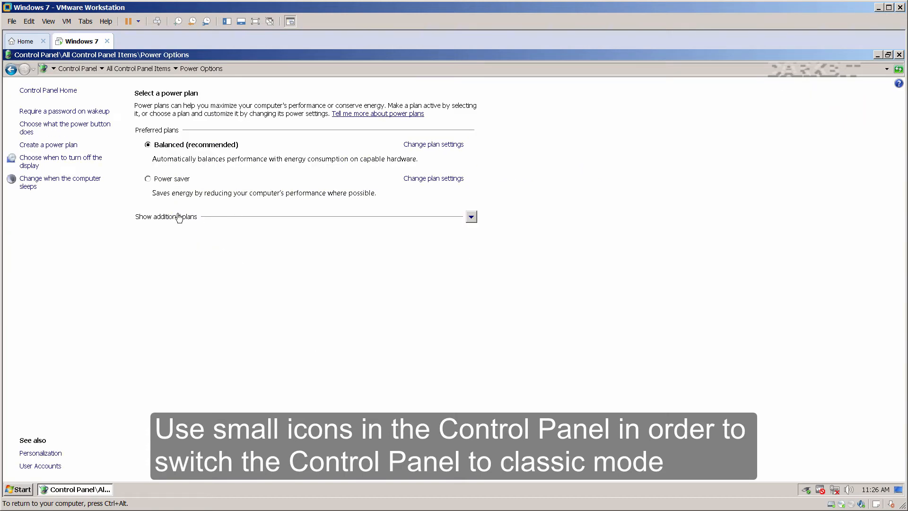
Select High performance, set display turn-off to Never, save, and open advanced settings.
{"action": "left_click", "coordinate": [179, 217]}
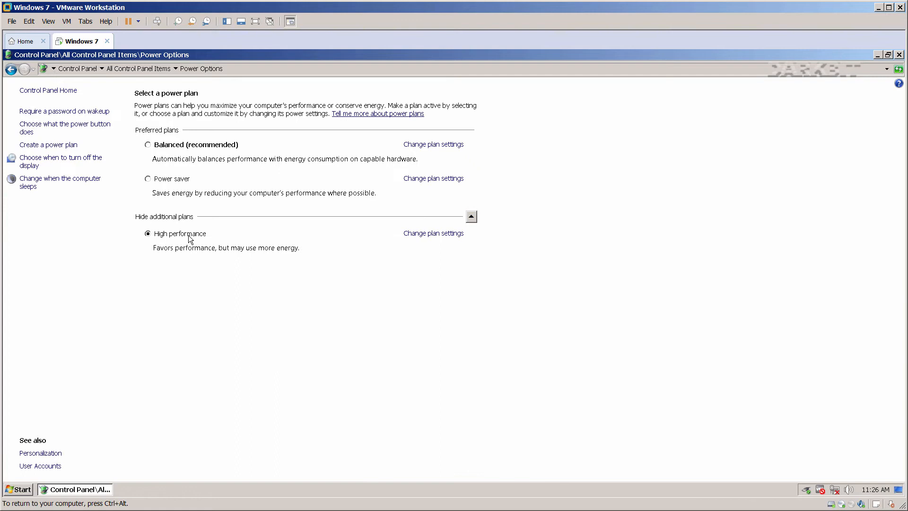
{"action": "left_click", "coordinate": [416, 233]}
{"action": "left_click", "coordinate": [422, 133]}
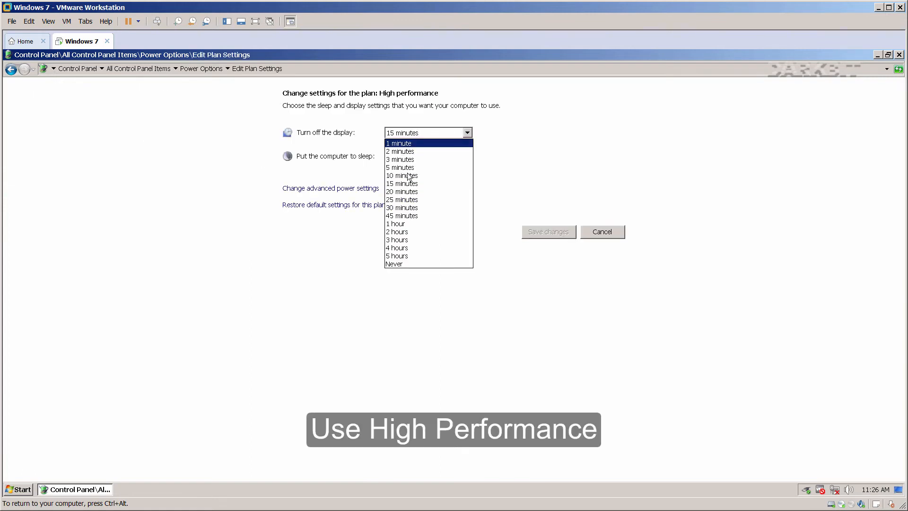
{"action": "left_click", "coordinate": [398, 264]}
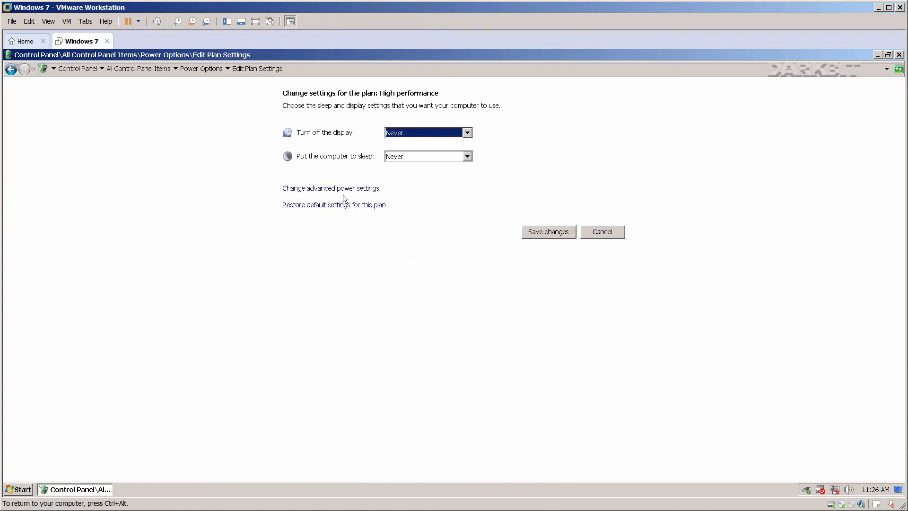
{"action": "left_click", "coordinate": [532, 234]}
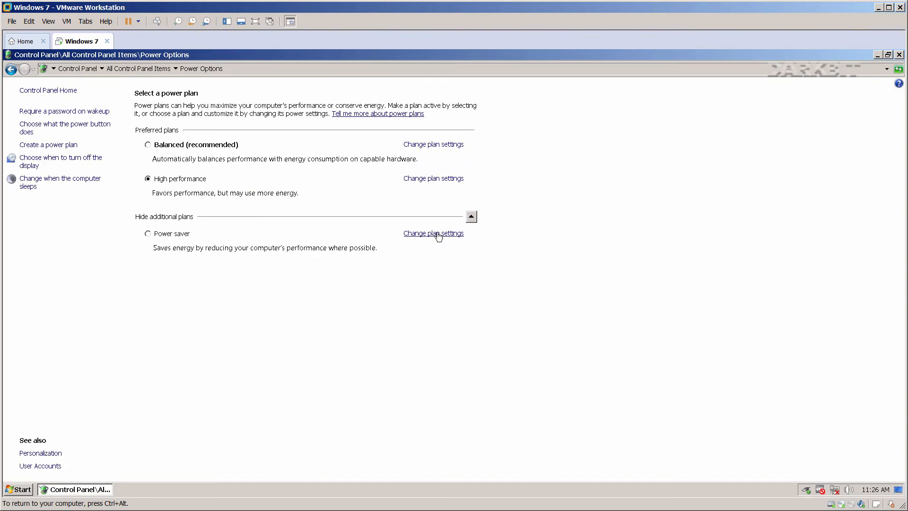
{"action": "left_click", "coordinate": [413, 181]}
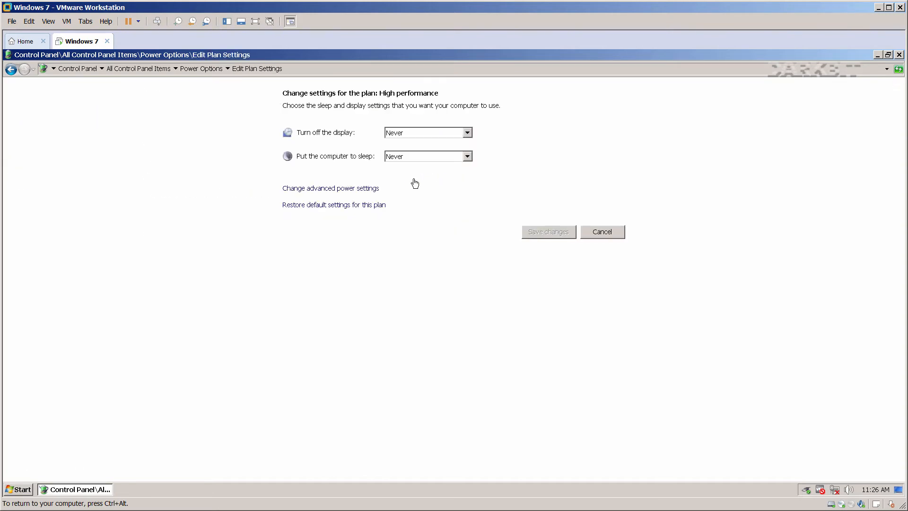
{"action": "left_click", "coordinate": [348, 190]}
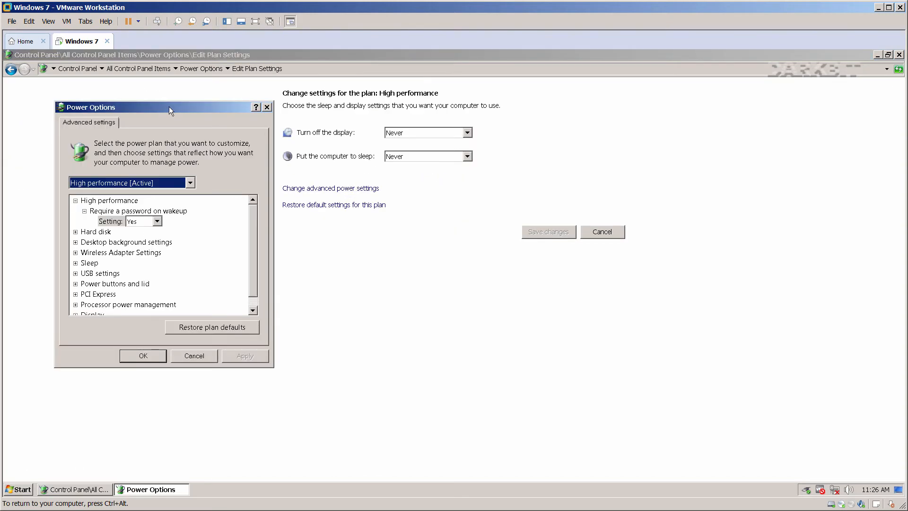
Set the hard disk turn-off time to 9999 minutes.
{"action": "left_click_drag", "start_coordinate": [169, 107], "coordinate": [544, 175]}
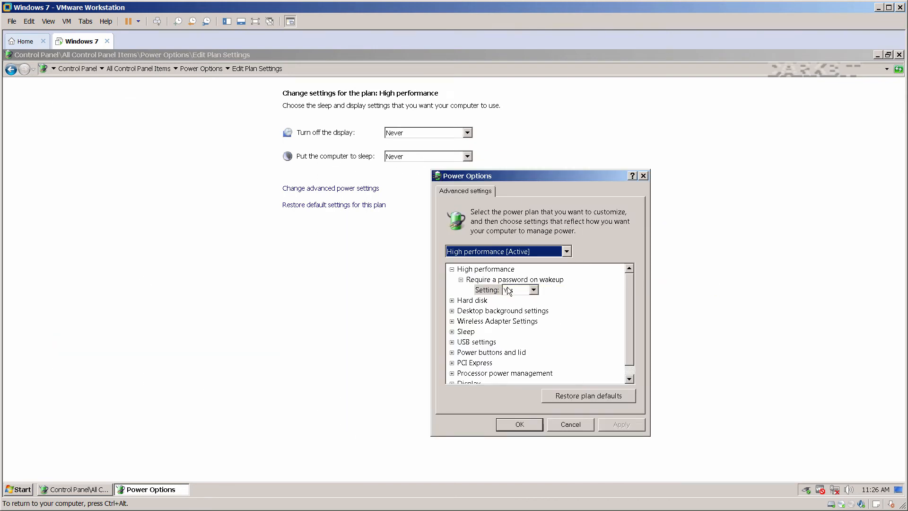
{"action": "left_click", "coordinate": [452, 300]}
{"action": "double_click", "coordinate": [476, 315]}
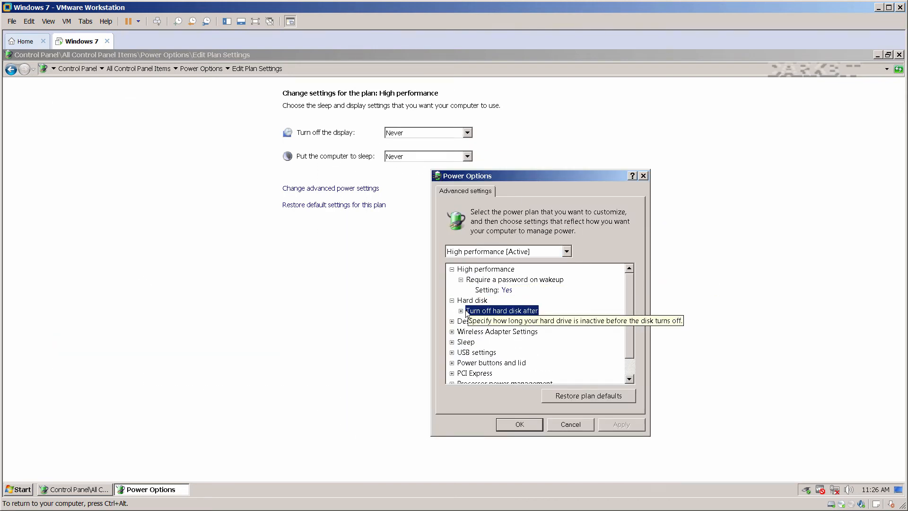
{"action": "left_click", "coordinate": [543, 321]}
{"action": "double_click", "coordinate": [543, 321]}
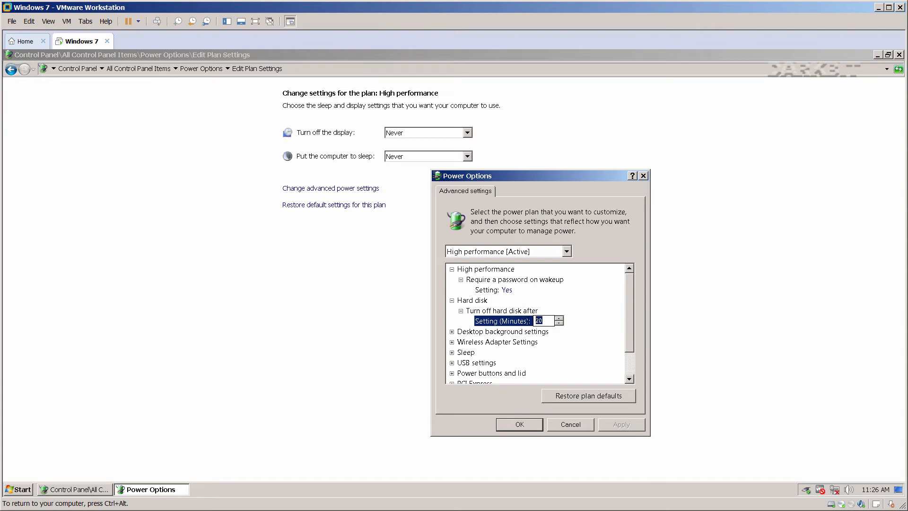
{"action": "type", "text": "9999"}
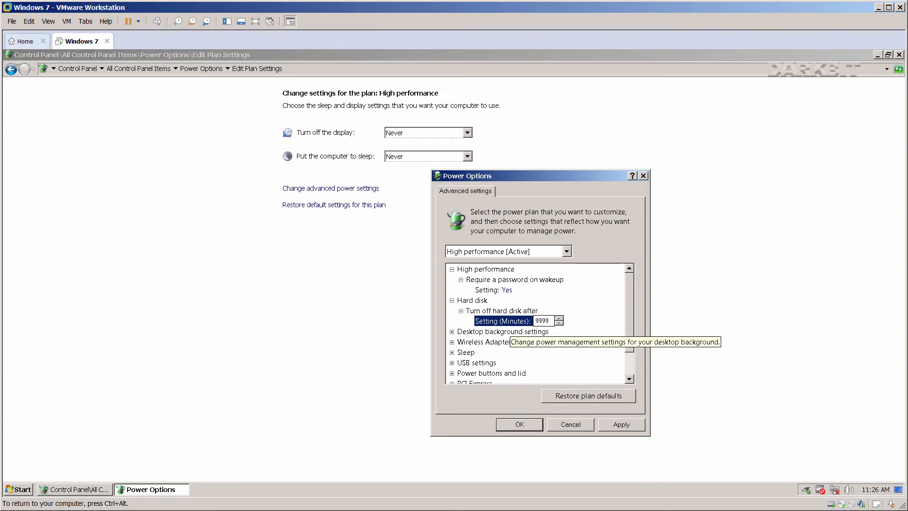
Set USB selective suspend to Disabled.
{"action": "left_click", "coordinate": [452, 362]}
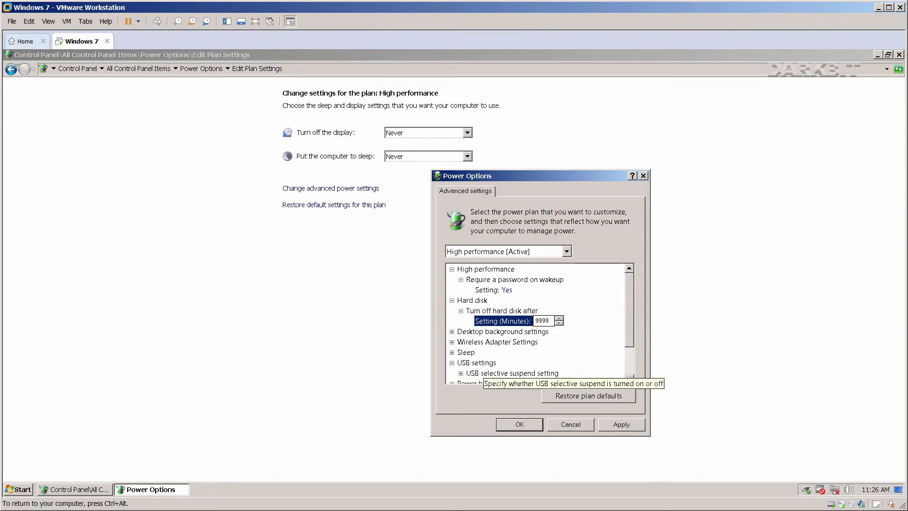
{"action": "scroll", "coordinate": [520, 373], "scroll_direction": "down", "scroll_amount": 2}
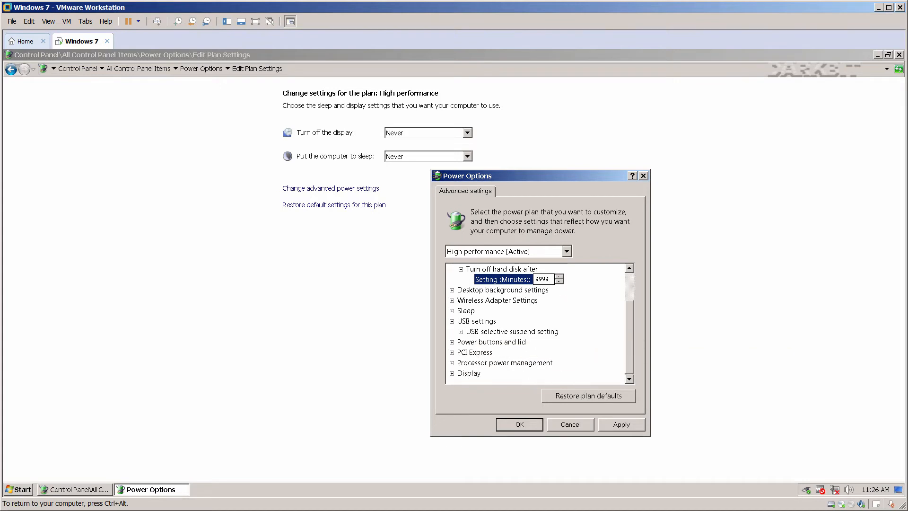
{"action": "left_click", "coordinate": [460, 332]}
{"action": "left_click", "coordinate": [513, 342]}
{"action": "left_click", "coordinate": [533, 341]}
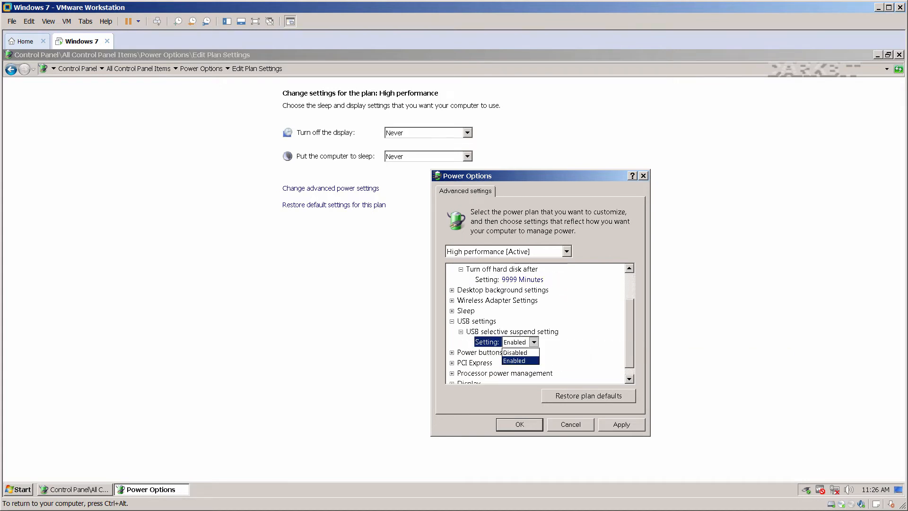
{"action": "left_click", "coordinate": [514, 352]}
{"action": "left_click", "coordinate": [494, 355]}
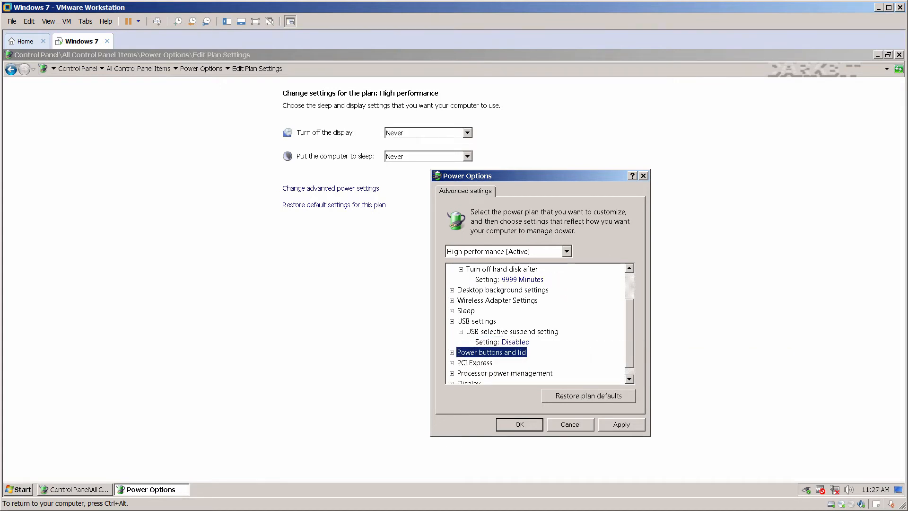
Set the power button action to Do nothing.
{"action": "scroll", "coordinate": [492, 354], "scroll_direction": "down", "scroll_amount": 1}
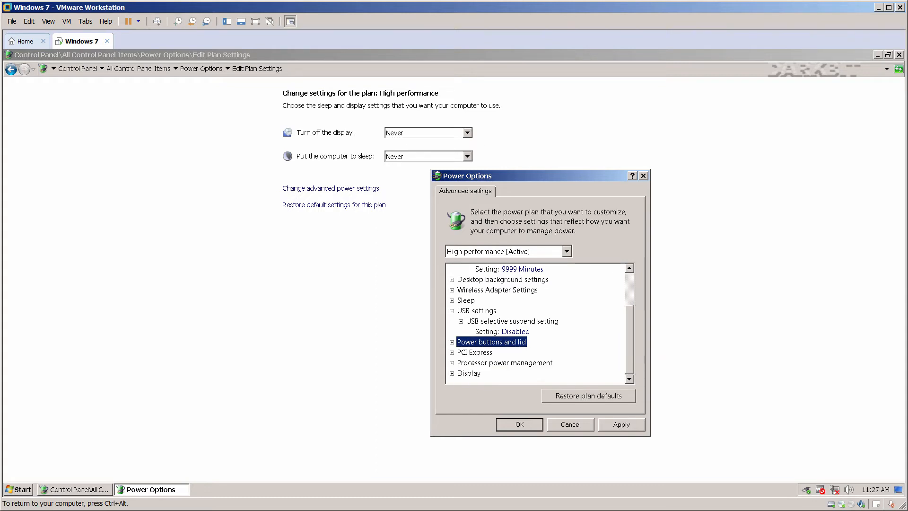
{"action": "left_click", "coordinate": [452, 341]}
{"action": "left_click", "coordinate": [461, 352]}
{"action": "left_click", "coordinate": [492, 363]}
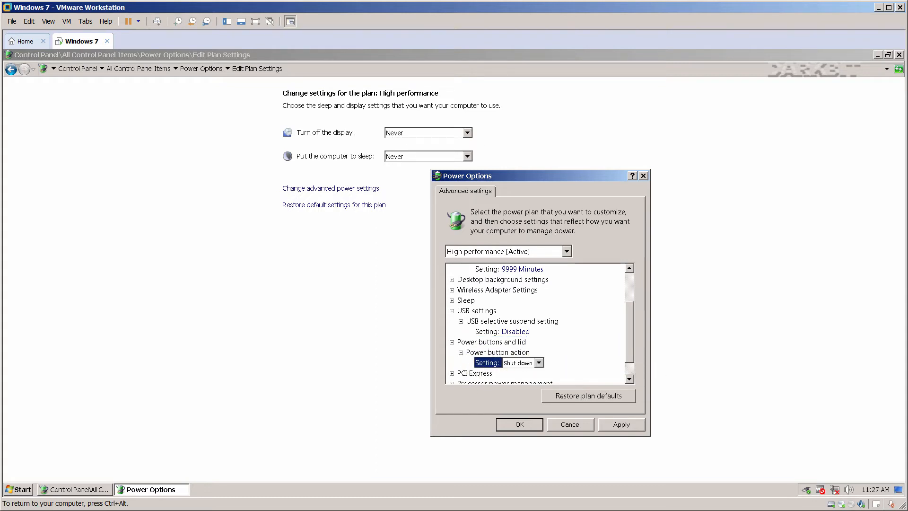
{"action": "left_click", "coordinate": [538, 363]}
{"action": "left_click", "coordinate": [517, 372]}
Check PCI Express link state and the Never display timeout, then apply and close.
{"action": "scroll", "coordinate": [542, 363], "scroll_direction": "down", "scroll_amount": 1}
{"action": "left_click", "coordinate": [478, 352]}
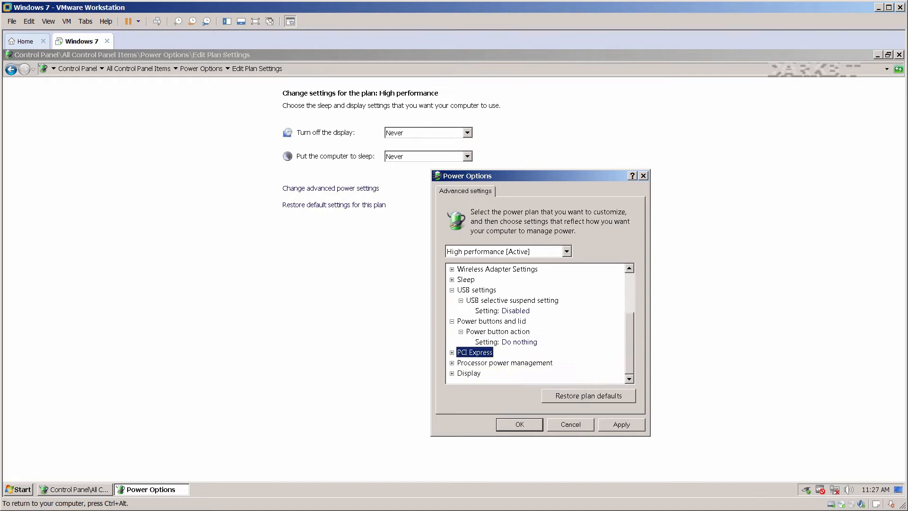
{"action": "left_click", "coordinate": [452, 352]}
{"action": "left_click", "coordinate": [461, 363]}
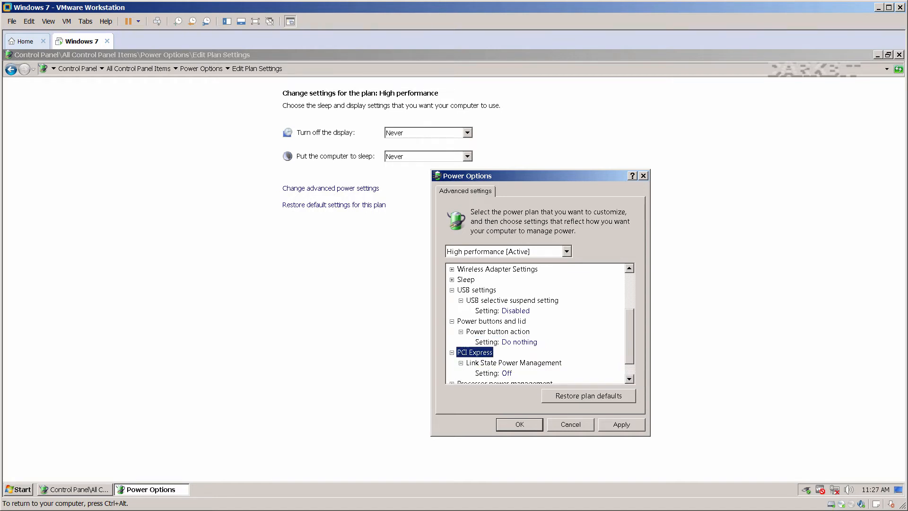
{"action": "scroll", "coordinate": [472, 364], "scroll_direction": "down", "scroll_amount": 1}
{"action": "scroll", "coordinate": [473, 364], "scroll_direction": "down", "scroll_amount": 1}
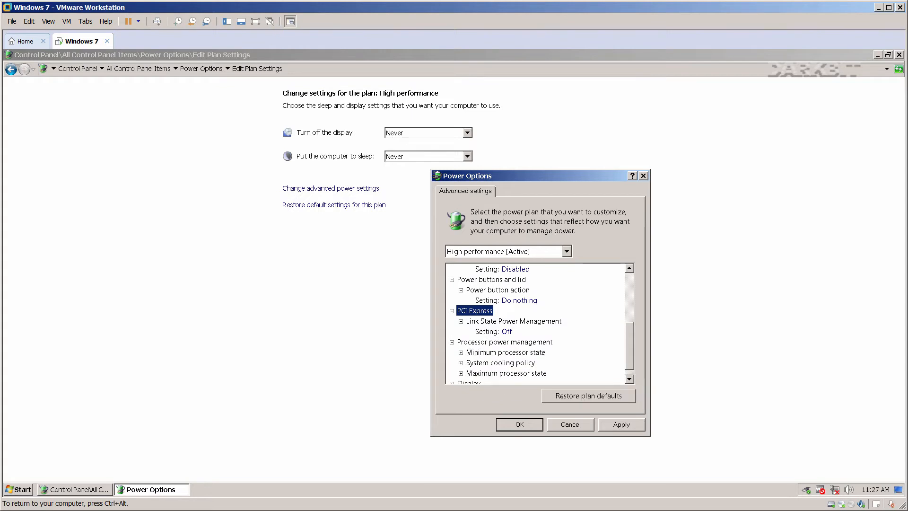
{"action": "scroll", "coordinate": [539, 324], "scroll_direction": "down", "scroll_amount": 1}
{"action": "left_click", "coordinate": [452, 373]}
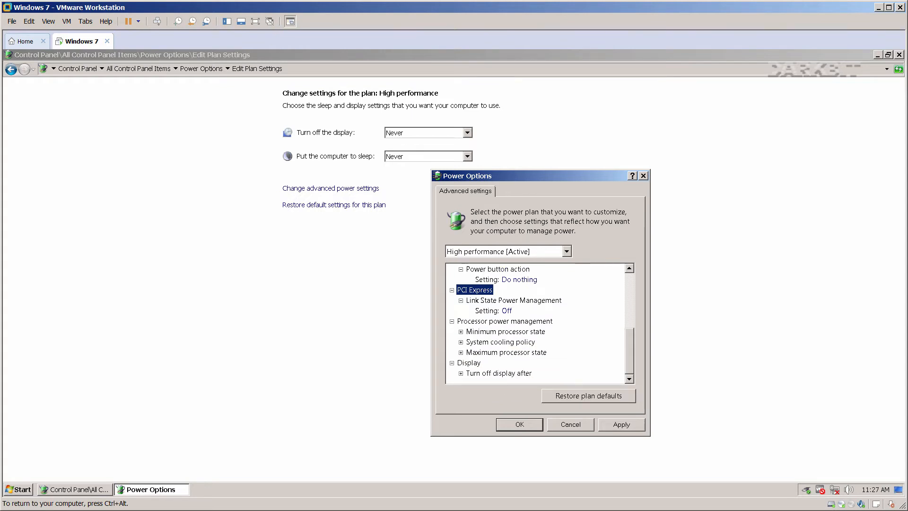
{"action": "left_click", "coordinate": [460, 373]}
{"action": "left_click", "coordinate": [509, 373]}
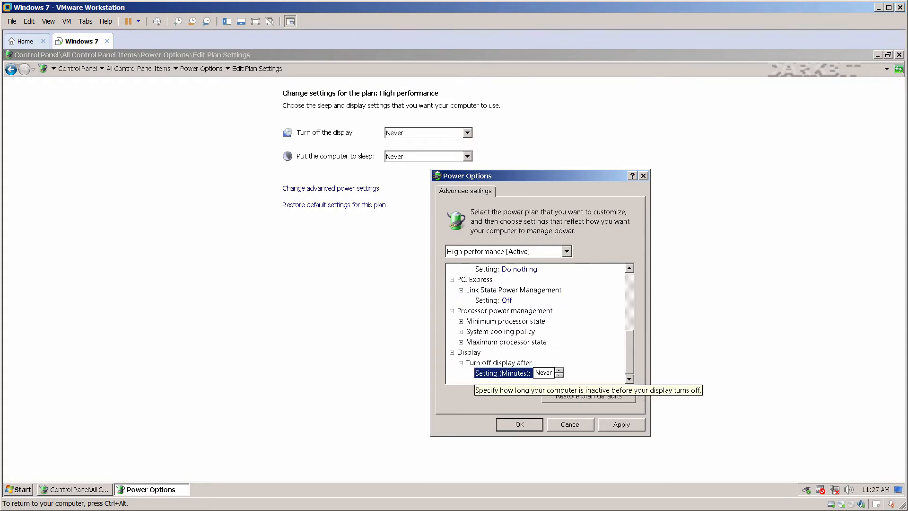
{"action": "left_click", "coordinate": [621, 424]}
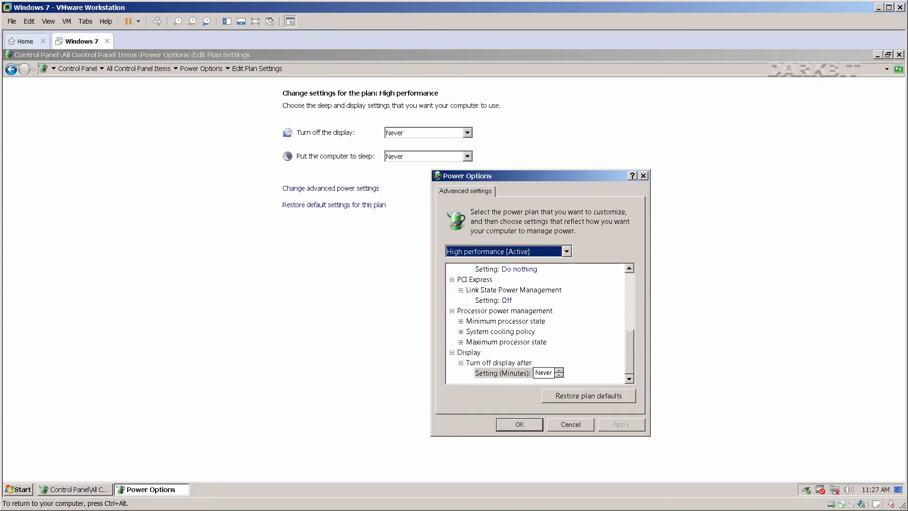
{"action": "left_click", "coordinate": [519, 424]}
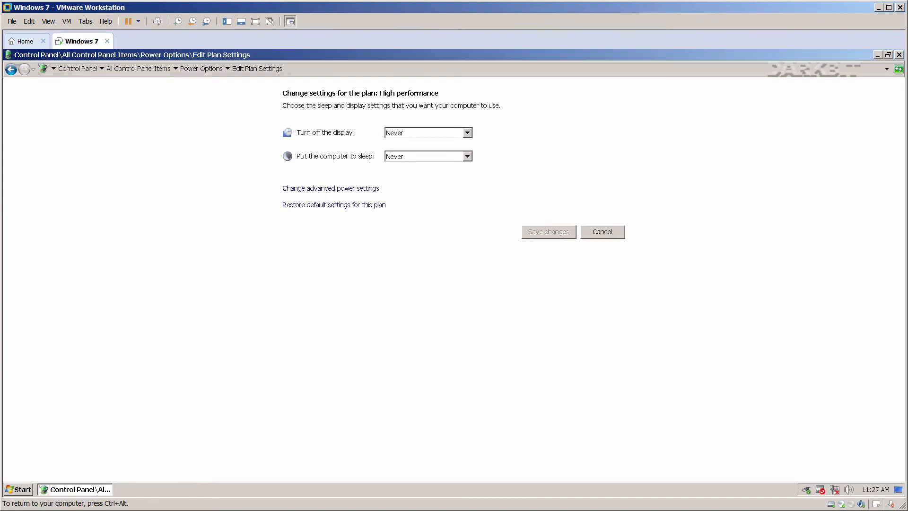
Close the power plan window and browse to C:\Windows\System32.
{"action": "key", "text": "alt+F4"}
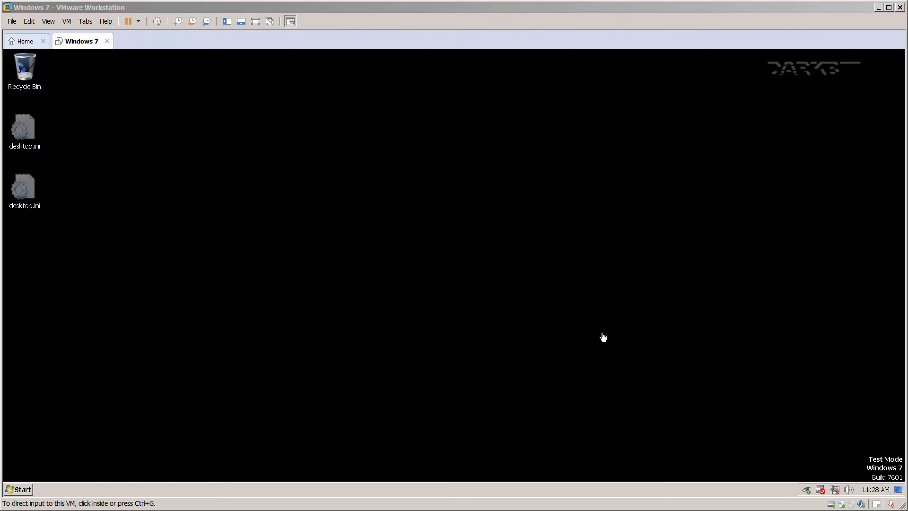
{"action": "left_click", "coordinate": [357, 262]}
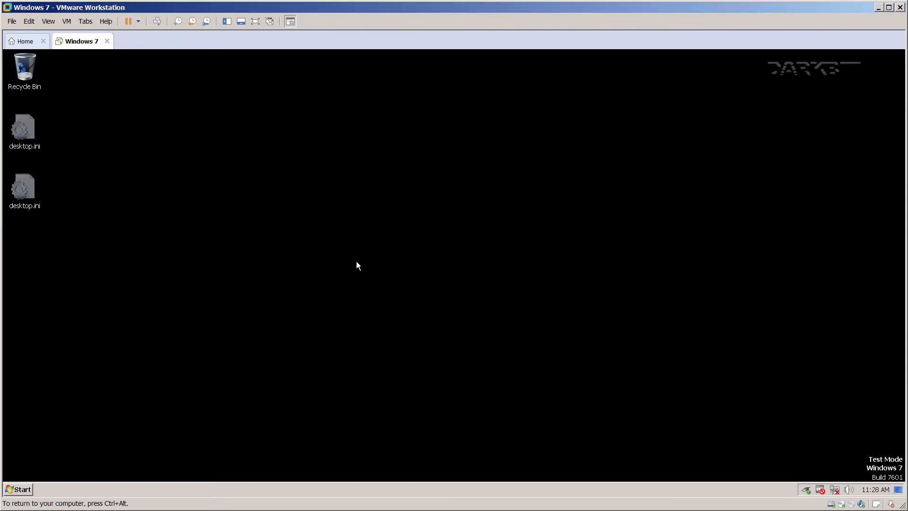
{"action": "key", "text": "super+e"}
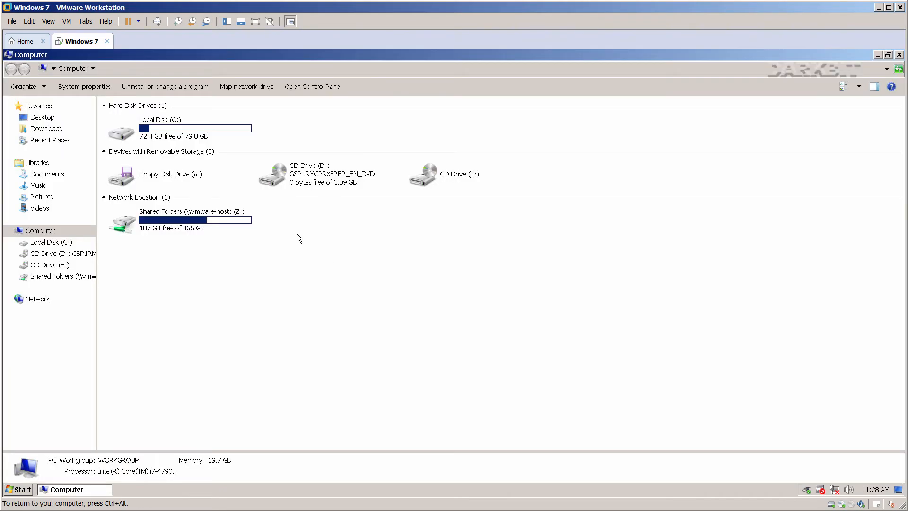
{"action": "double_click", "coordinate": [148, 132]}
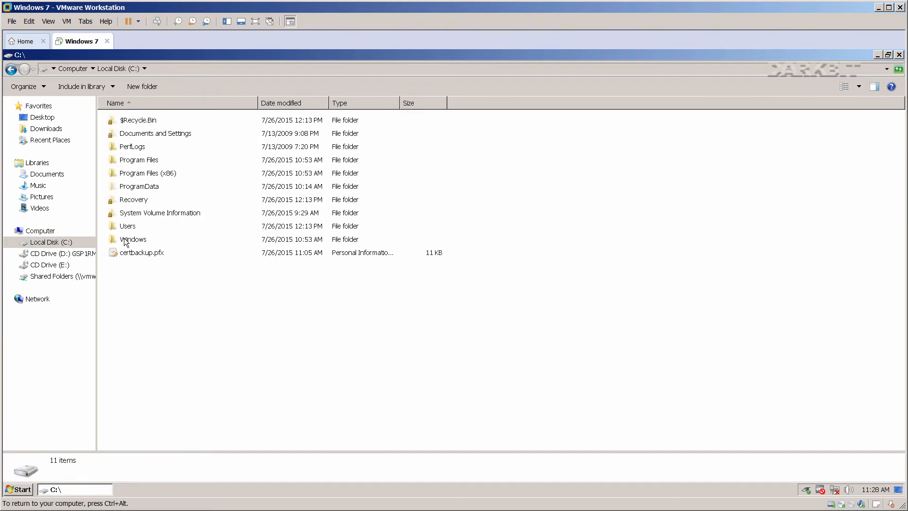
{"action": "double_click", "coordinate": [126, 240]}
{"action": "left_click", "coordinate": [131, 257]}
{"action": "key", "text": "s"}
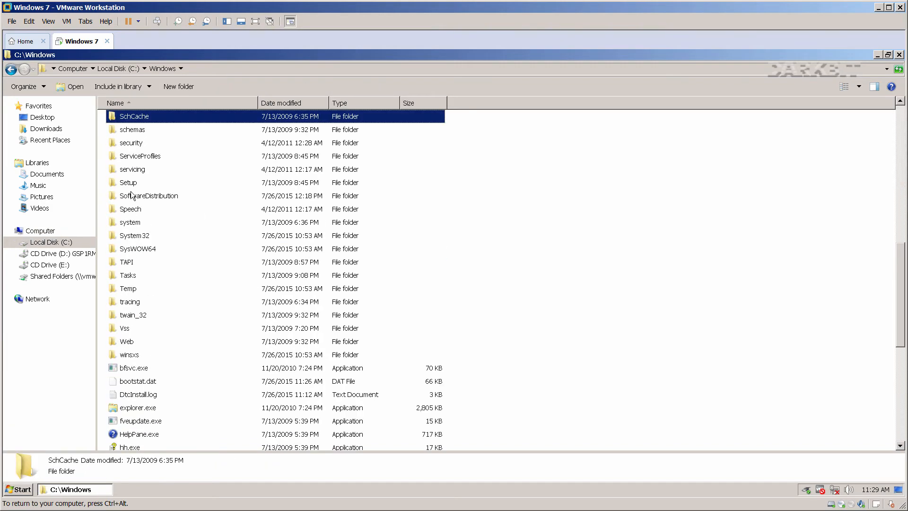
{"action": "double_click", "coordinate": [135, 236]}
Jump to atmfd.dll by typing 'atm' and open its Properties.
{"action": "left_click", "coordinate": [134, 267]}
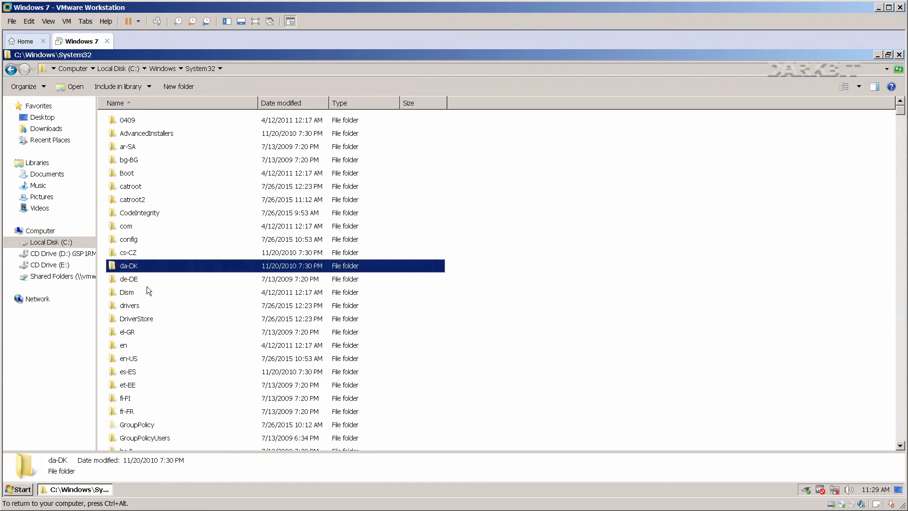
{"action": "scroll", "coordinate": [146, 285], "scroll_direction": "down", "scroll_amount": 9}
{"action": "scroll", "coordinate": [146, 285], "scroll_direction": "down", "scroll_amount": 15}
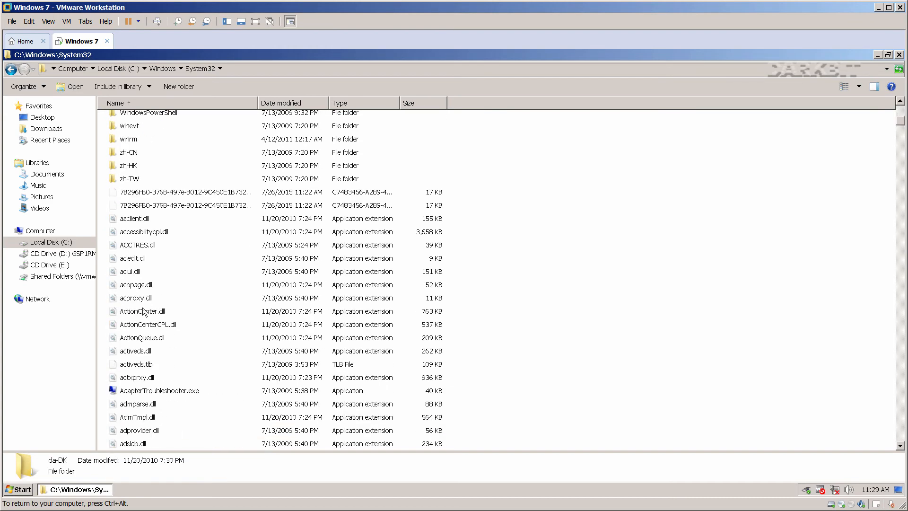
{"action": "left_click", "coordinate": [144, 311]}
{"action": "type", "text": "atm"}
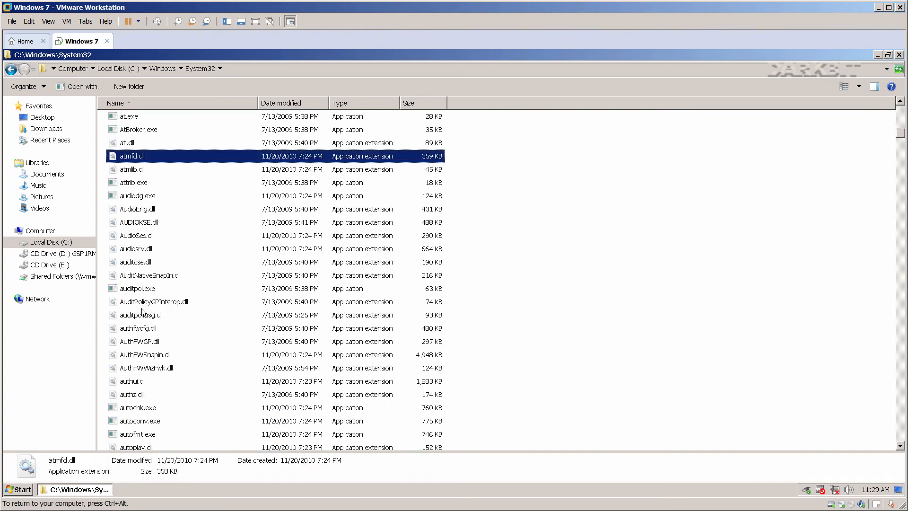
{"action": "right_click", "coordinate": [133, 155]}
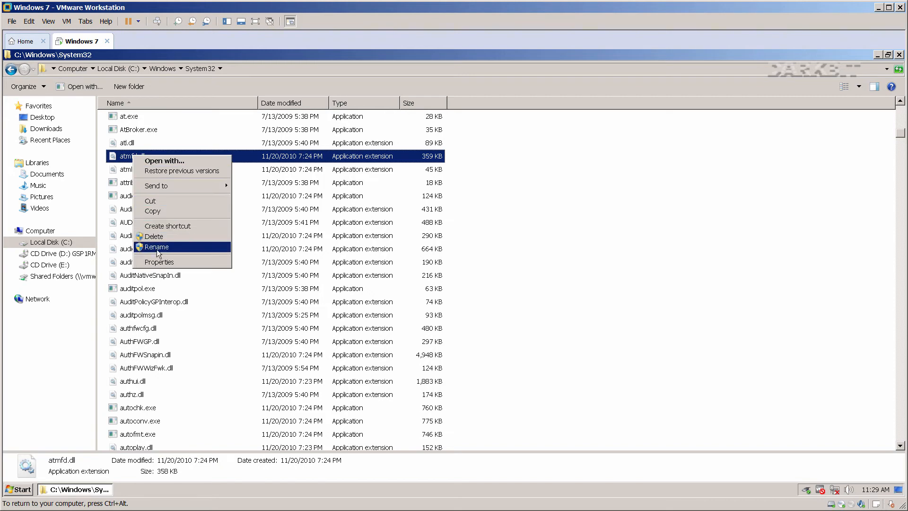
{"action": "left_click", "coordinate": [158, 263]}
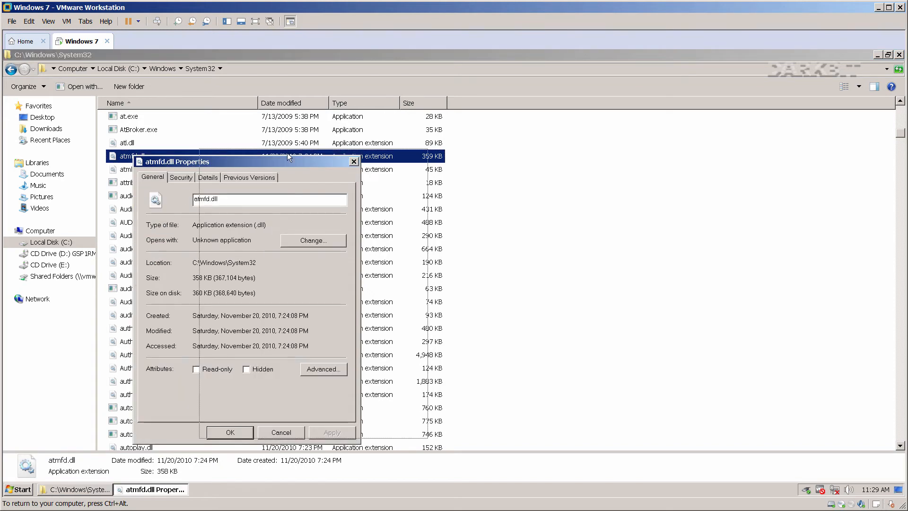
Confirm atmfd.dll is the Windows NT OpenType/Type 1 Font Driver, then show its Security permissions.
{"action": "left_click_drag", "start_coordinate": [513, 138], "coordinate": [536, 139]}
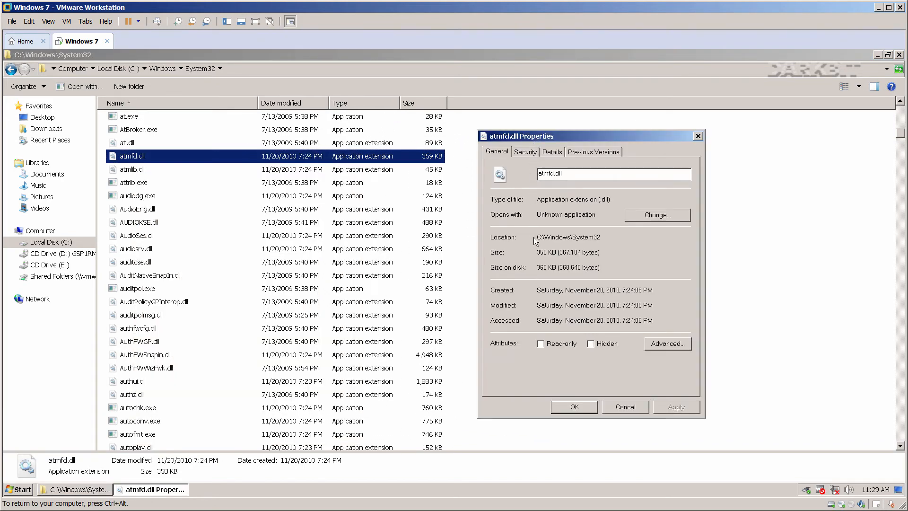
{"action": "left_click", "coordinate": [525, 152]}
{"action": "left_click", "coordinate": [552, 152]}
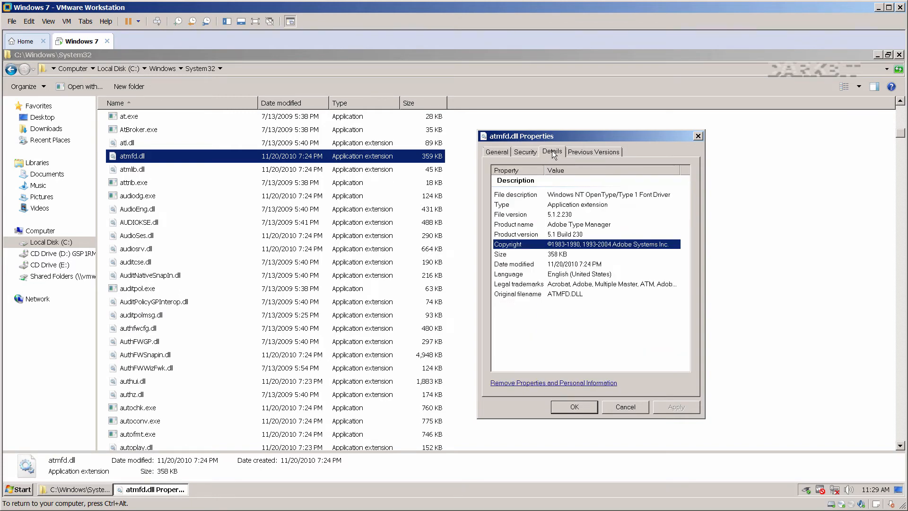
{"action": "left_click", "coordinate": [564, 198]}
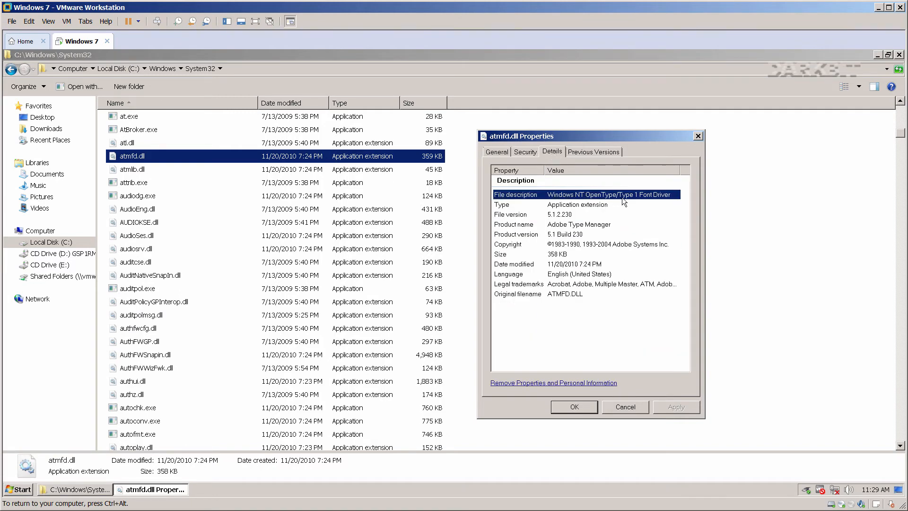
{"action": "left_click", "coordinate": [587, 224]}
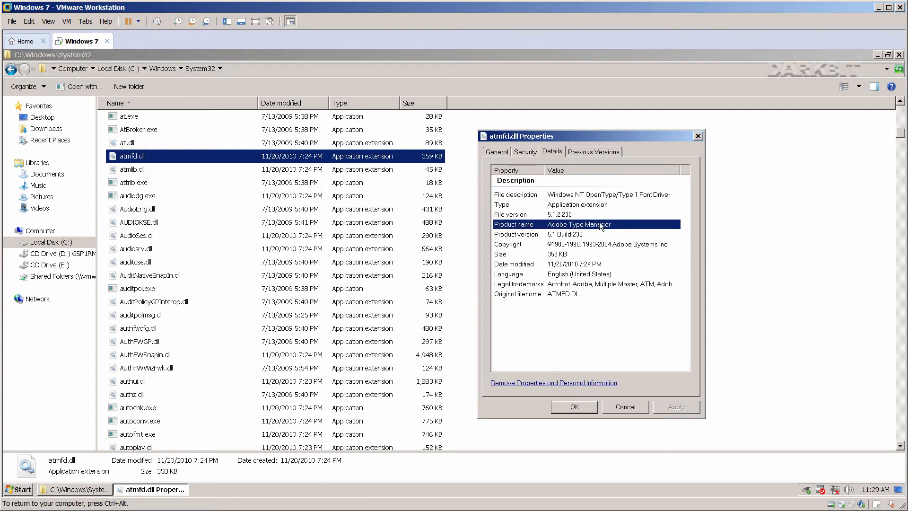
{"action": "left_click", "coordinate": [526, 152]}
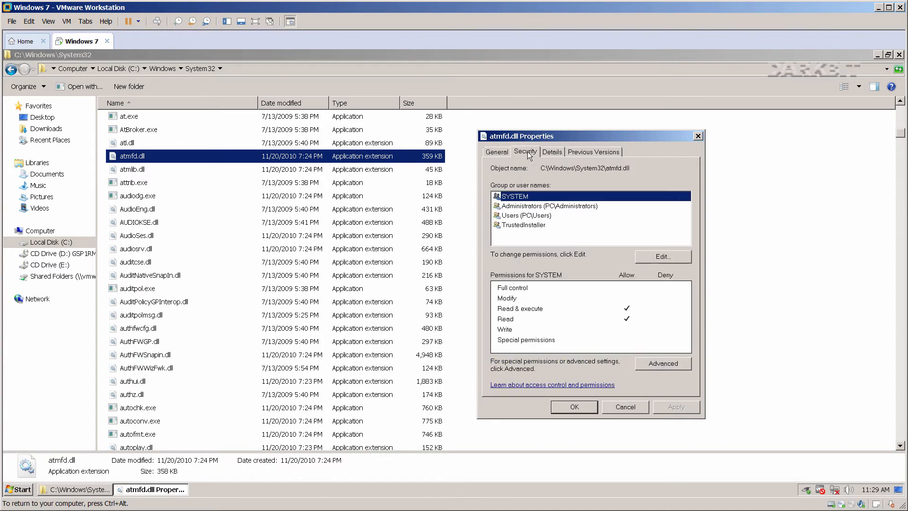
Change the owner of atmfd.dll to the User account in Advanced security settings.
{"action": "left_click", "coordinate": [657, 365]}
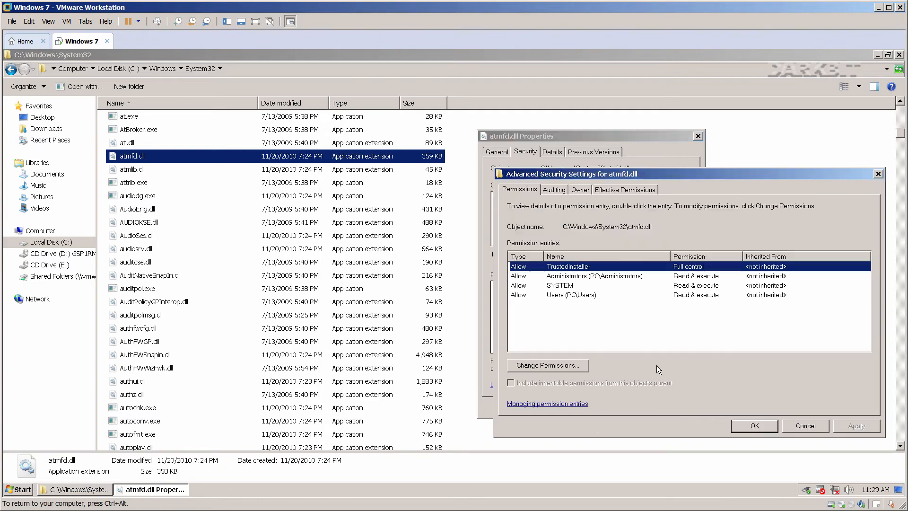
{"action": "left_click", "coordinate": [581, 191]}
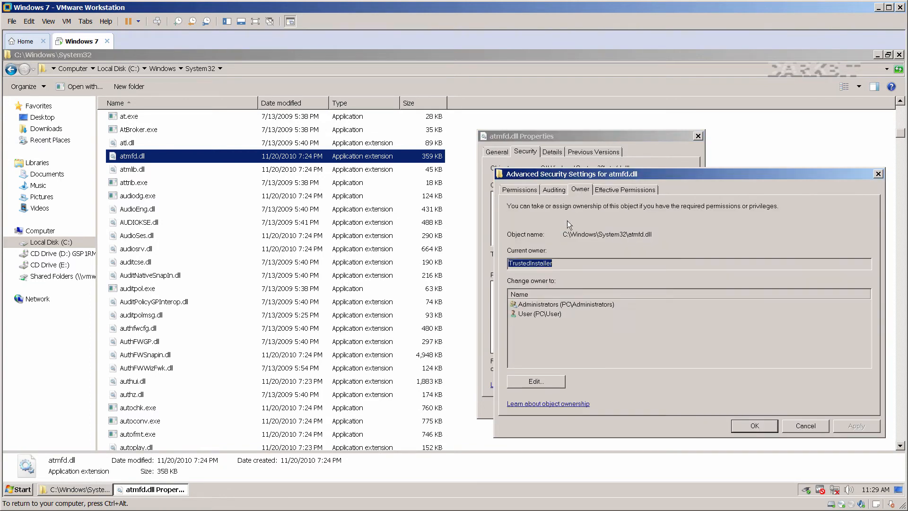
{"action": "left_click", "coordinate": [536, 381]}
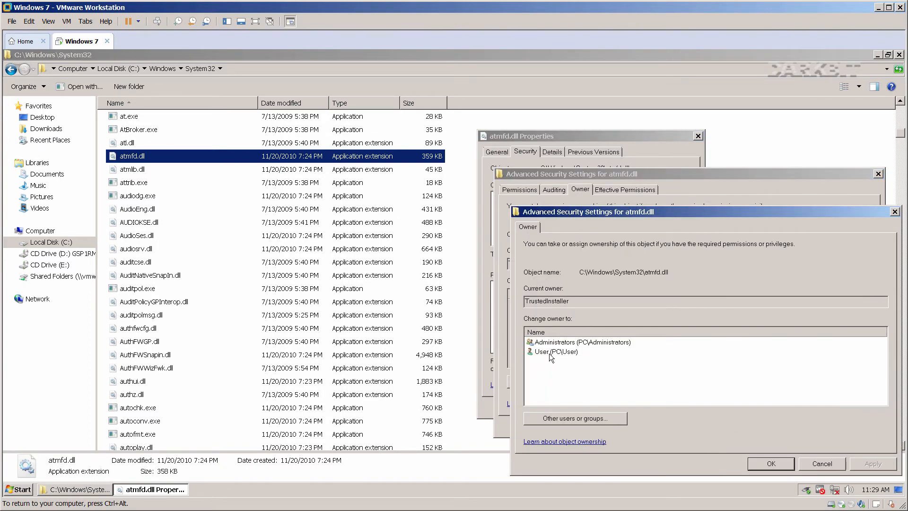
{"action": "left_click", "coordinate": [550, 355]}
{"action": "left_click", "coordinate": [864, 462]}
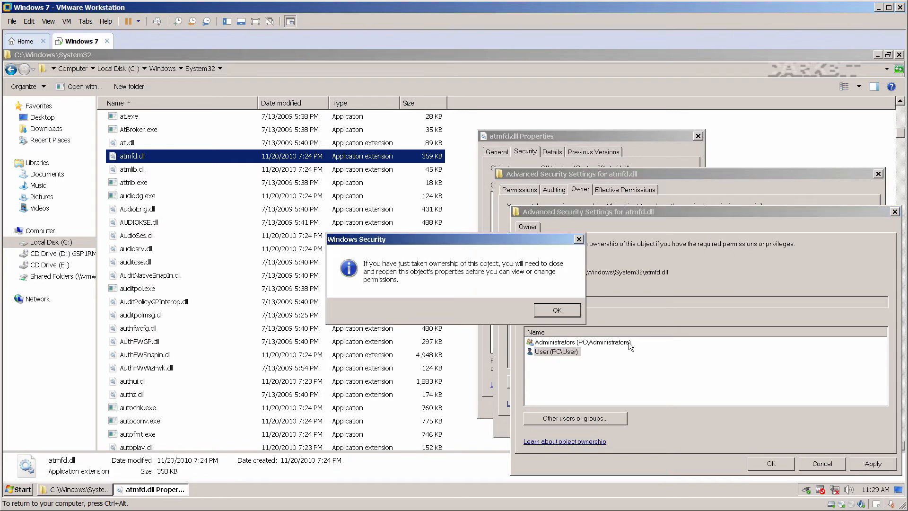
{"action": "left_click", "coordinate": [563, 310]}
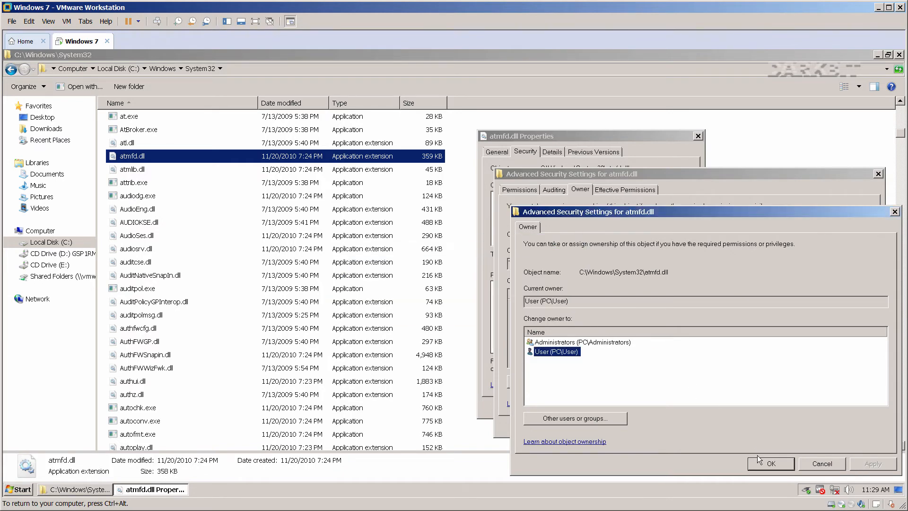
{"action": "left_click", "coordinate": [769, 463]}
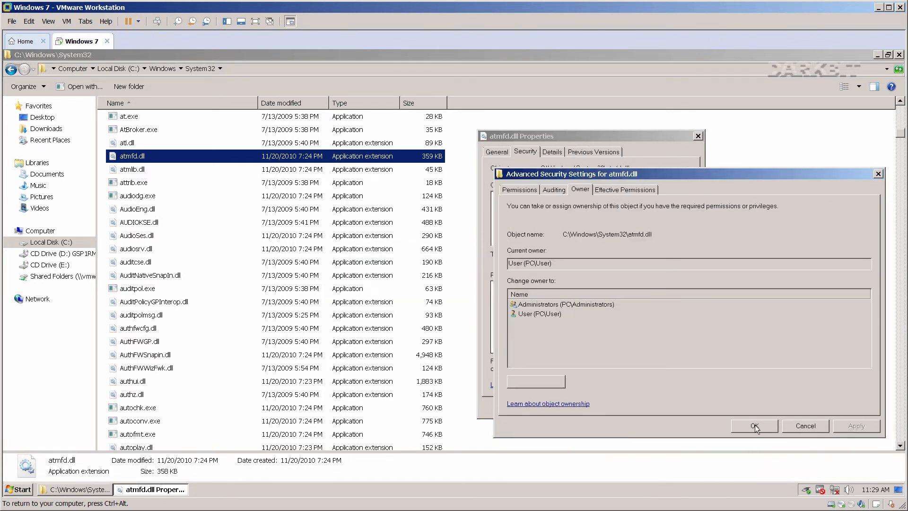
{"action": "left_click", "coordinate": [754, 424]}
Grant the Users group Full control of atmfd.dll and accept the system warning.
{"action": "left_click", "coordinate": [533, 216]}
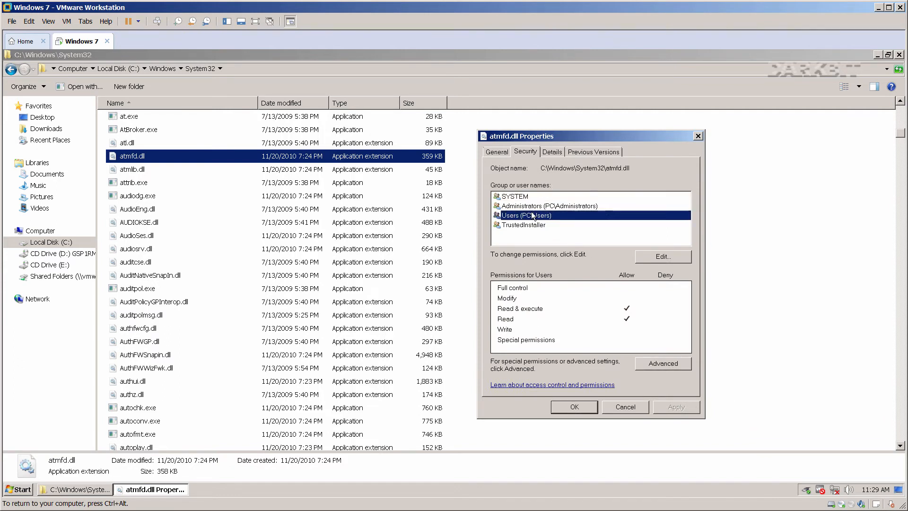
{"action": "left_click", "coordinate": [648, 256]}
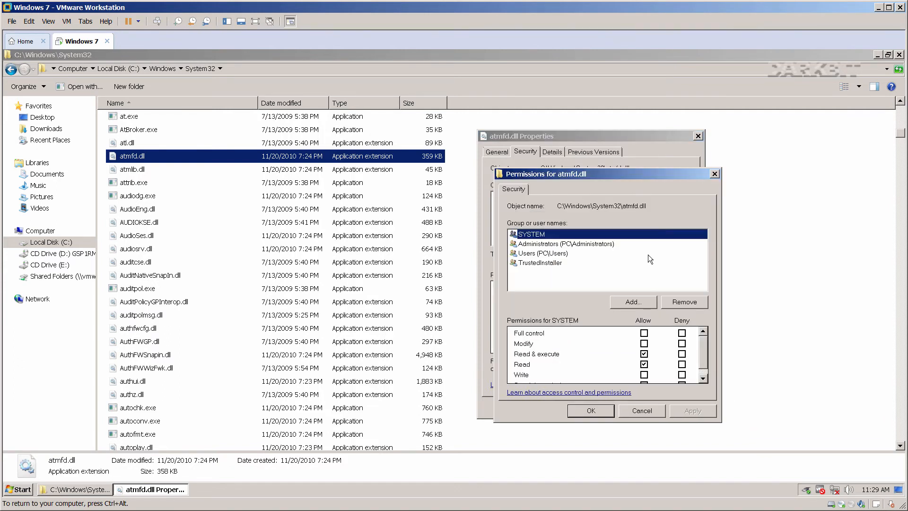
{"action": "left_click", "coordinate": [561, 254]}
{"action": "left_click", "coordinate": [644, 333]}
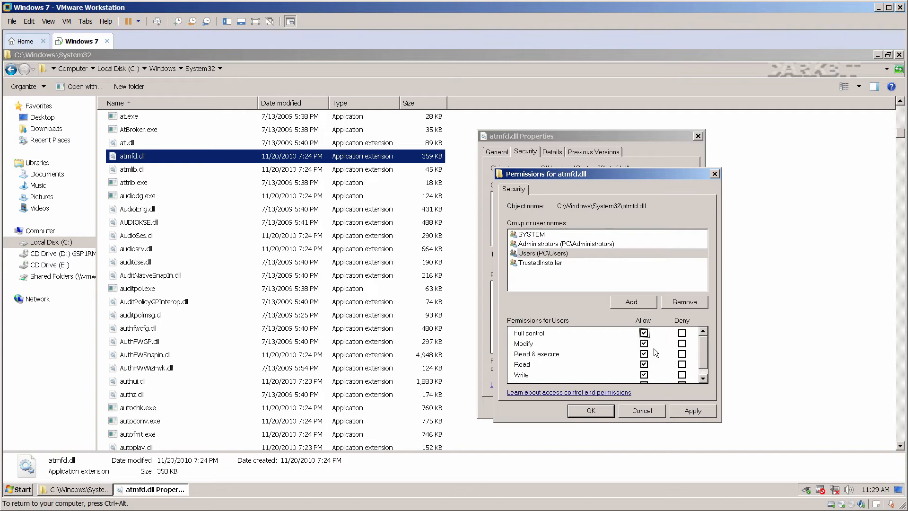
{"action": "left_click", "coordinate": [684, 411]}
{"action": "left_click", "coordinate": [505, 310]}
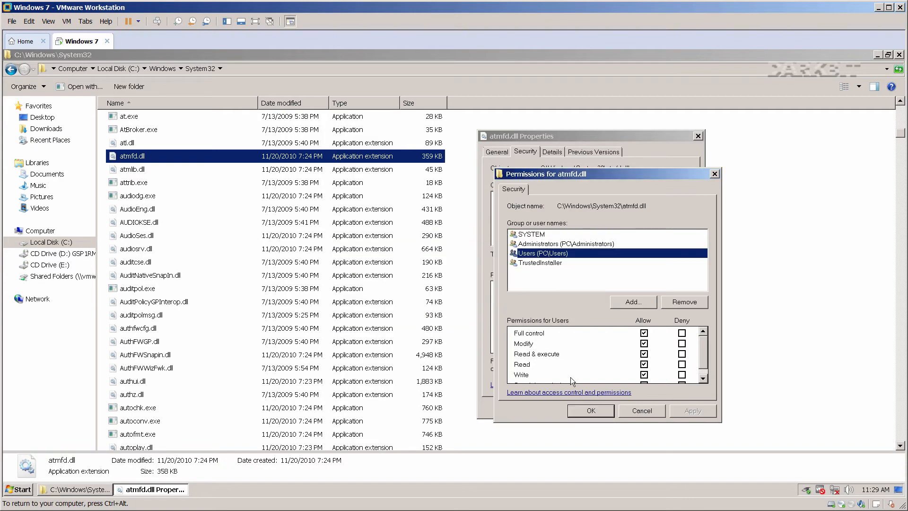
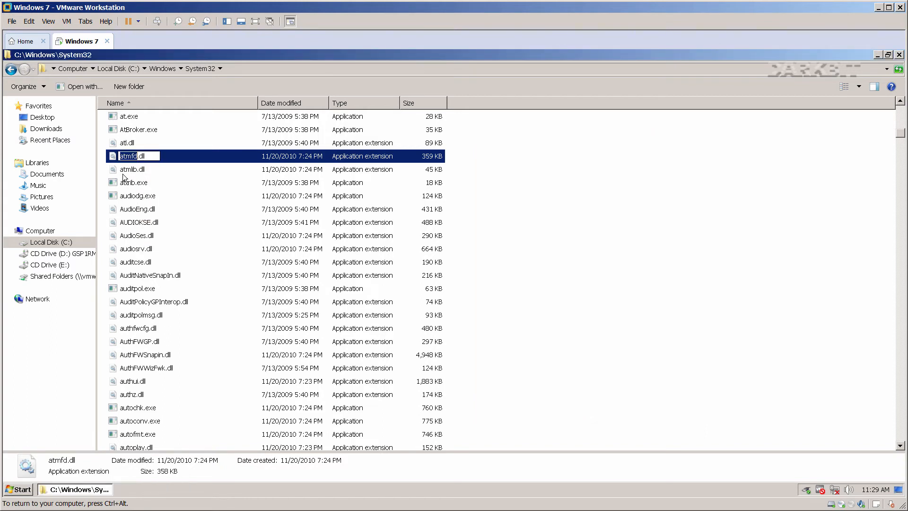
Prefix the atmfd.dll file name with 'xyz' in its rename box.
{"action": "left_click", "coordinate": [119, 156]}
Finish renaming the file to xyz-atmfd.dll, then delete it from System32.
{"action": "type", "text": "xyz-"}
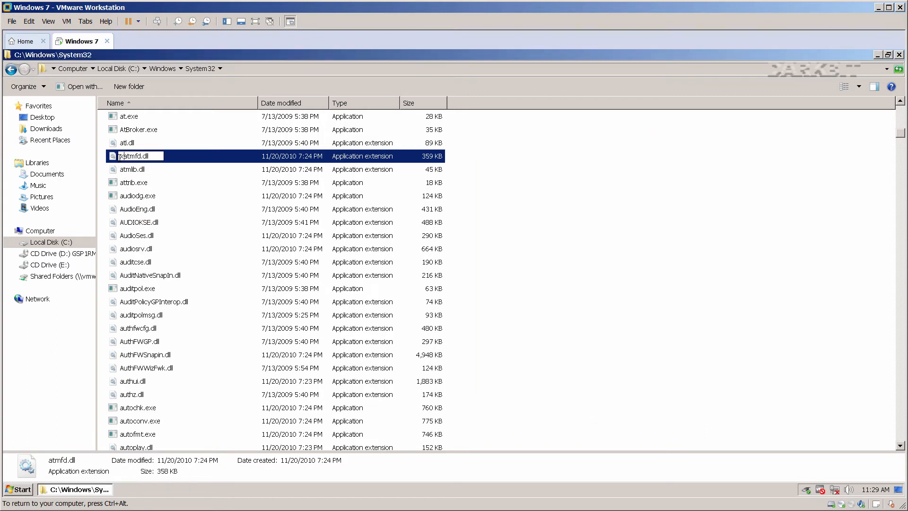
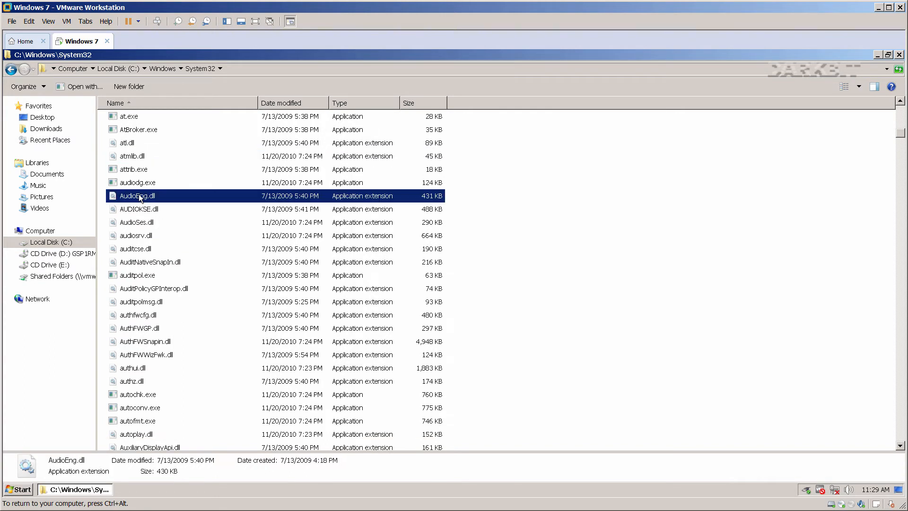
Finish renaming the file to xyz-atmfd.dll, then delete it from System32.
{"action": "type", "text": "xy"}
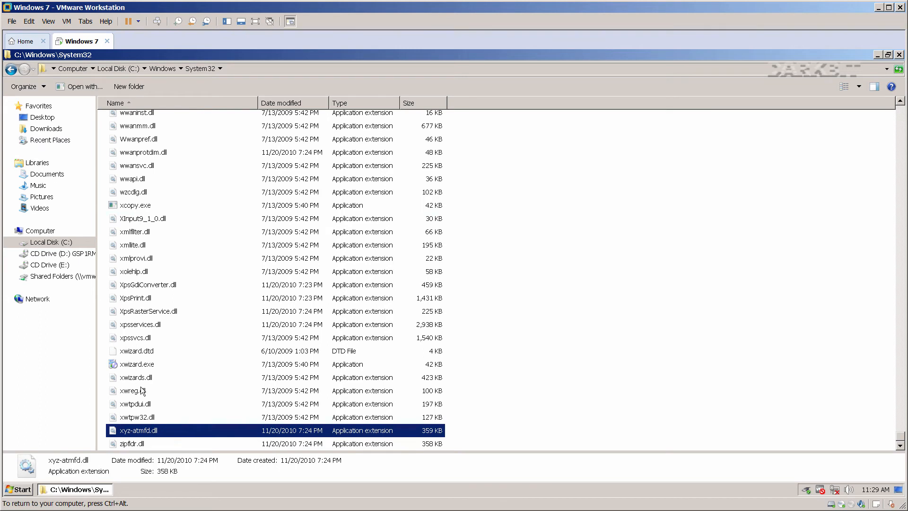
{"action": "right_click", "coordinate": [148, 429]}
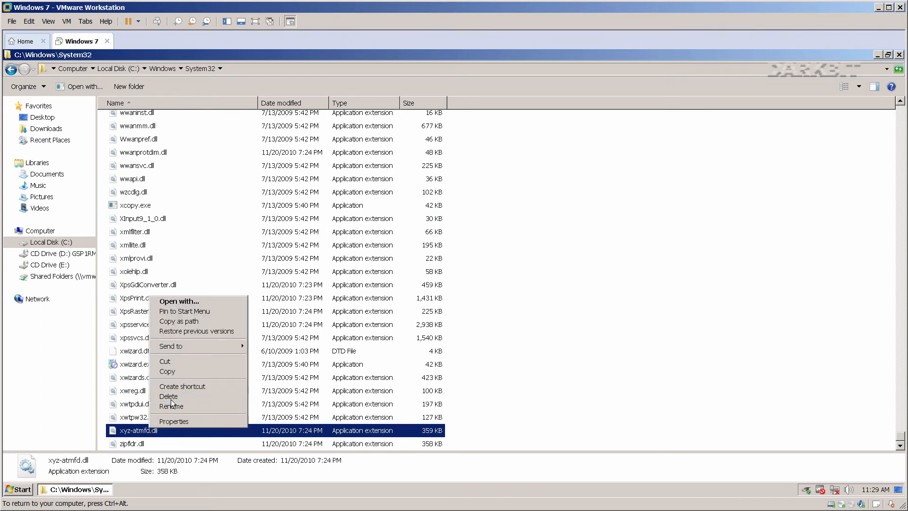
{"action": "left_click", "coordinate": [168, 397]}
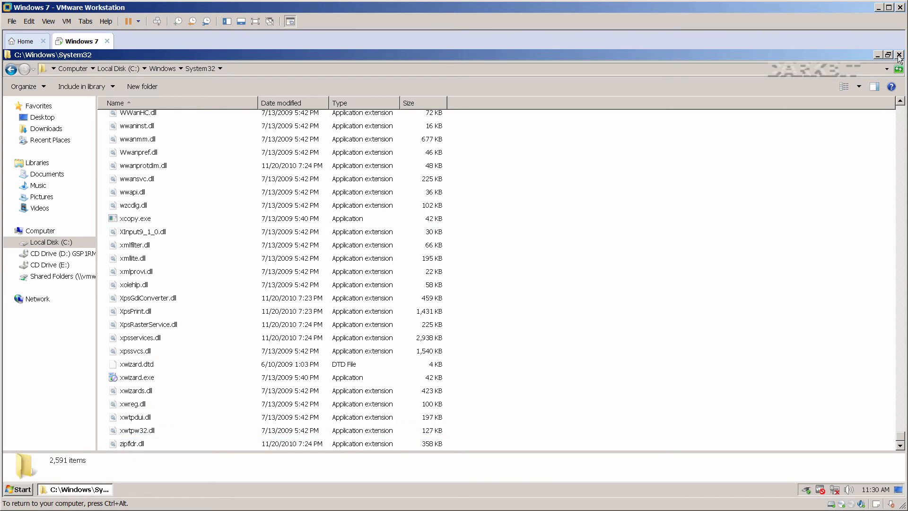
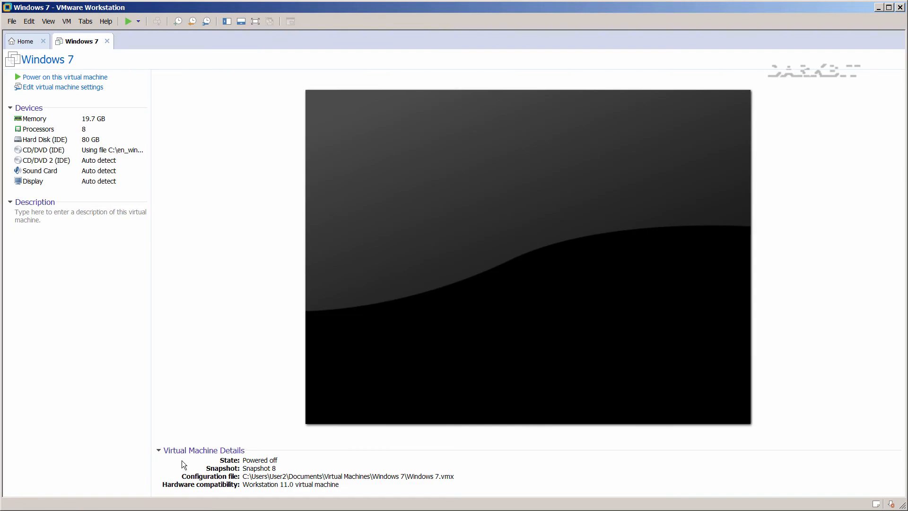
Add a Bridged network adapter to the Windows 7 VM's hardware.
{"action": "left_click", "coordinate": [111, 94]}
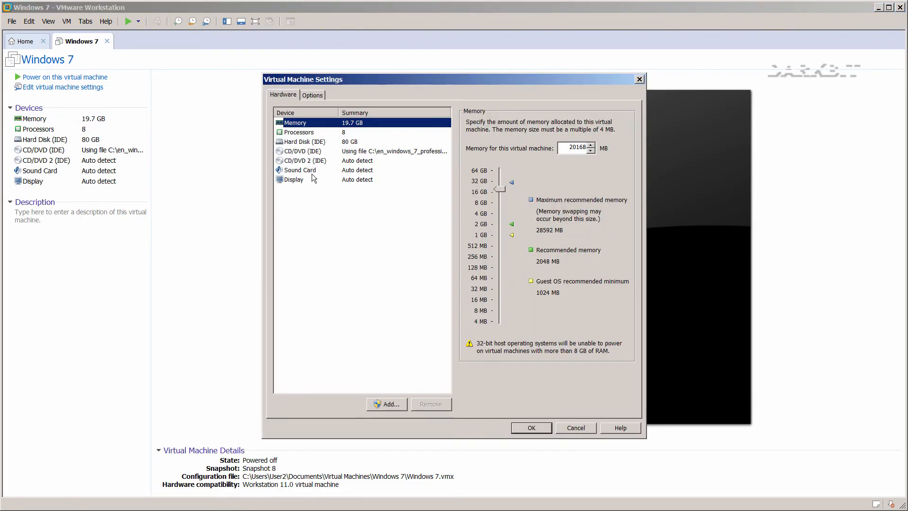
{"action": "left_click", "coordinate": [386, 405]}
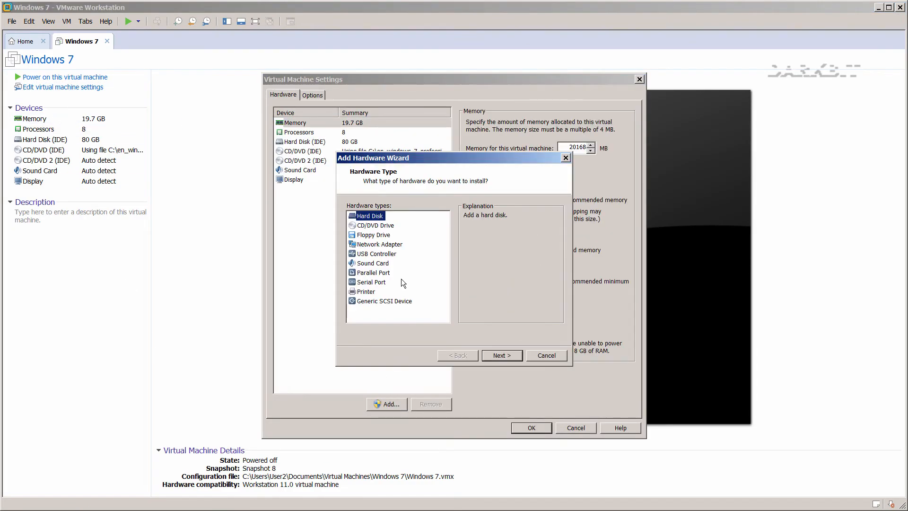
{"action": "left_click", "coordinate": [393, 245]}
{"action": "left_click", "coordinate": [498, 355]}
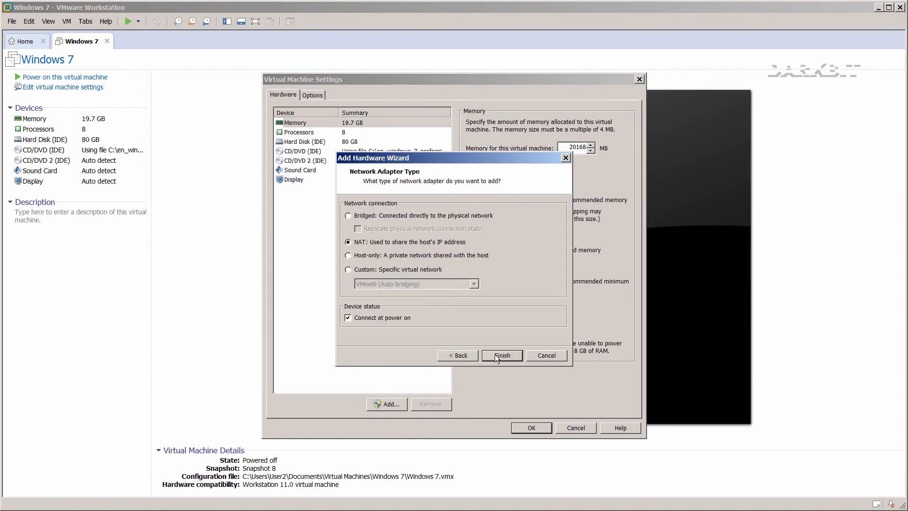
{"action": "left_click", "coordinate": [382, 217]}
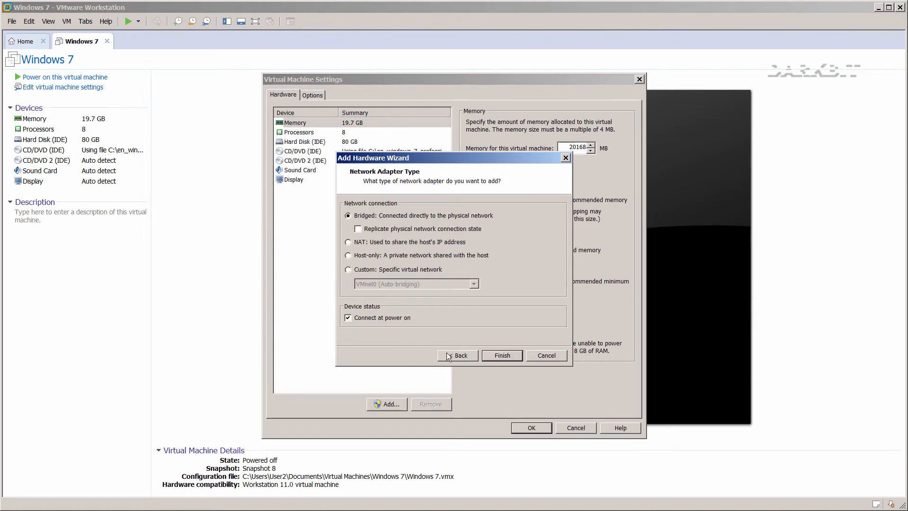
{"action": "left_click", "coordinate": [497, 356]}
Generate MAC address 00:50:56:28:09:C9 for the adapter and save the VM settings.
{"action": "left_click", "coordinate": [610, 286]}
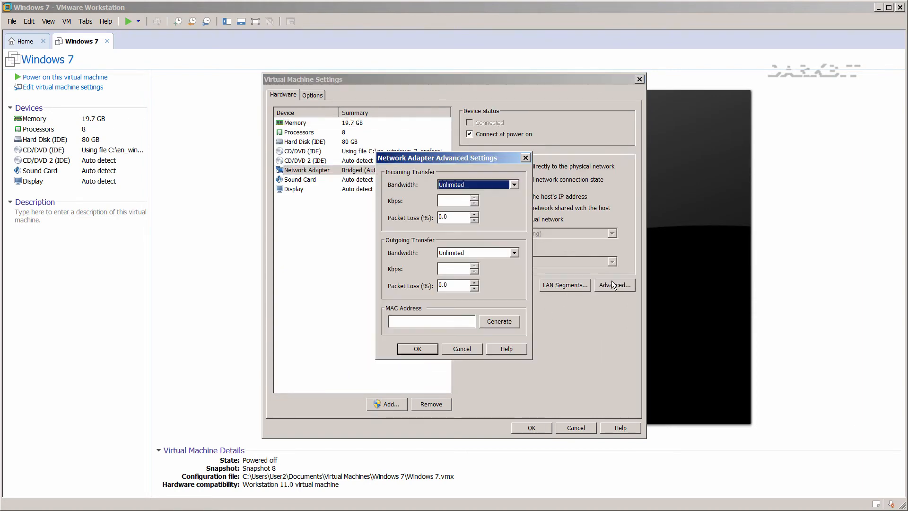
{"action": "left_click", "coordinate": [492, 321]}
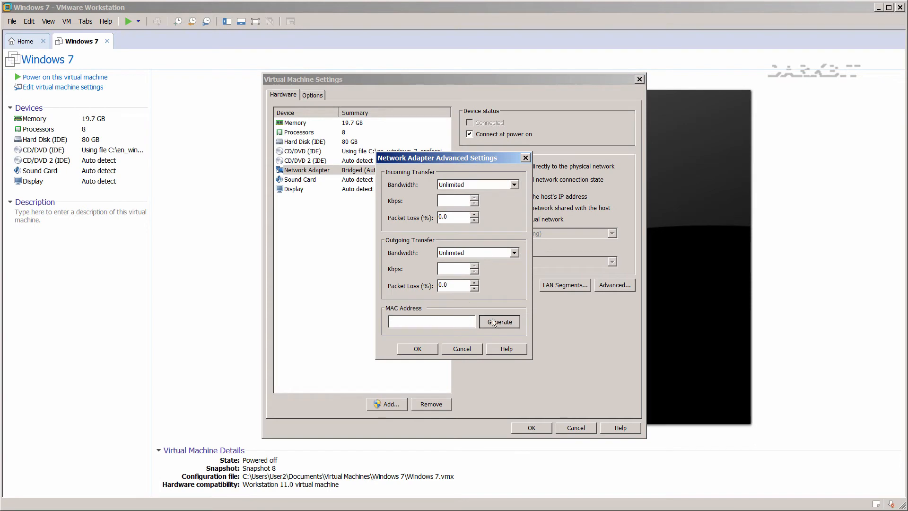
{"action": "left_click", "coordinate": [419, 349]}
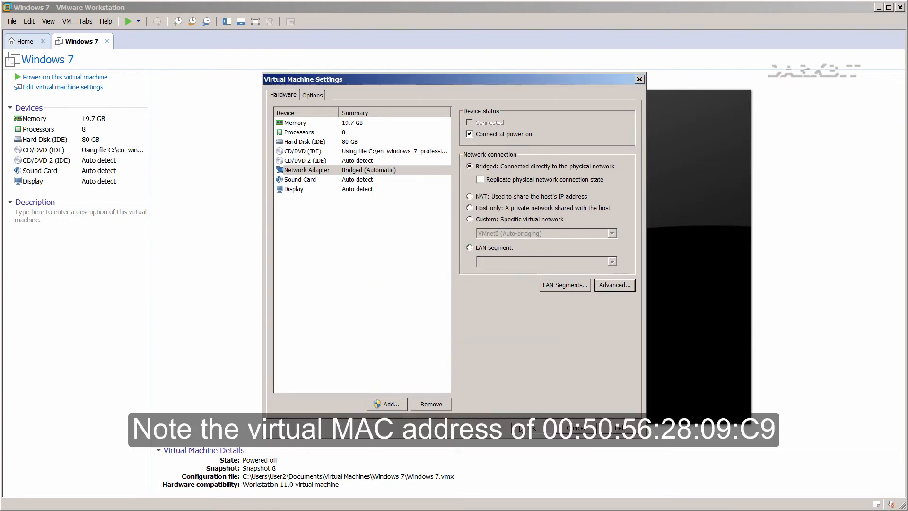
{"action": "left_click", "coordinate": [524, 428]}
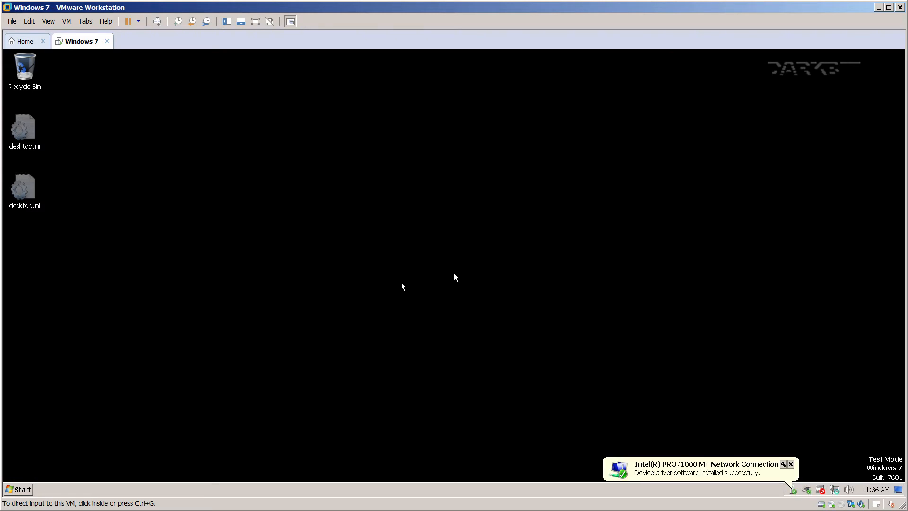
Capture keyboard and mouse input in the booted Windows 7 guest desktop.
{"action": "left_click", "coordinate": [402, 283]}
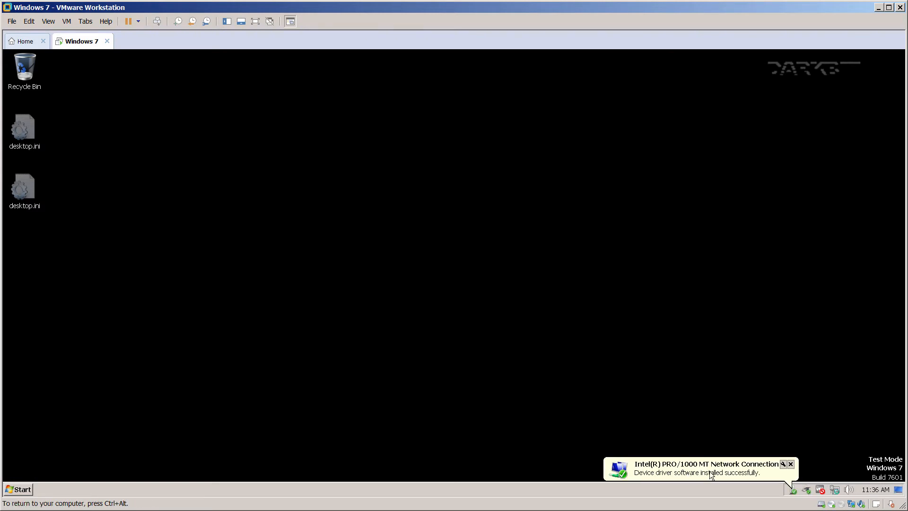
Launch services.msc and locate the Network Connections service in the maximized list.
{"action": "left_click", "coordinate": [29, 489]}
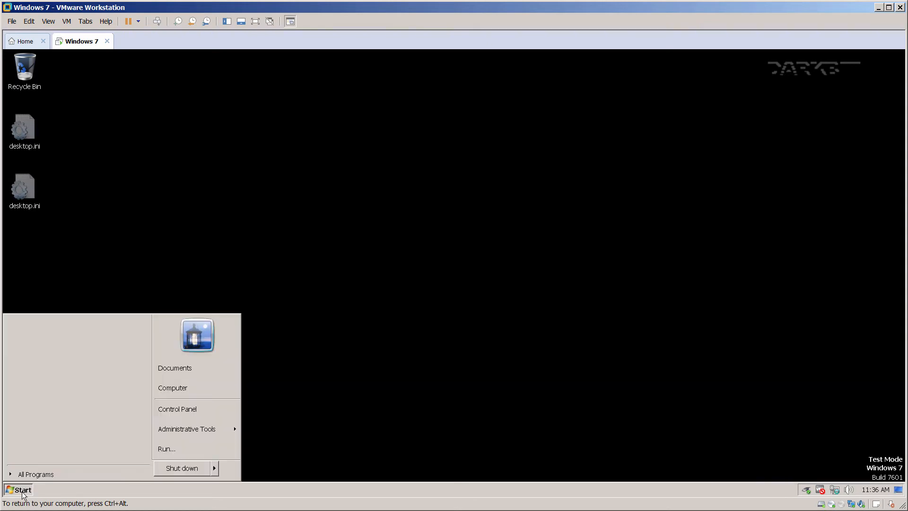
{"action": "left_click", "coordinate": [180, 445]}
{"action": "type", "text": "s"}
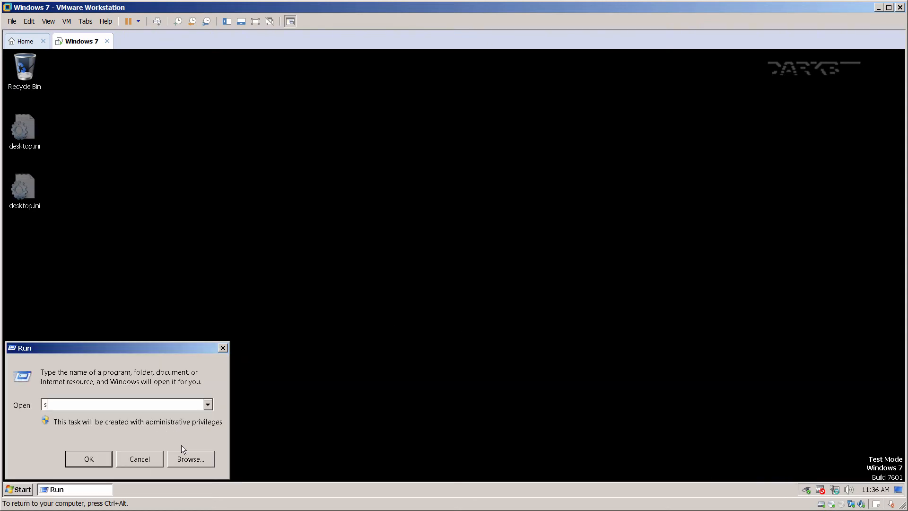
{"action": "type", "text": "ervices.msc"}
{"action": "key", "text": "Return"}
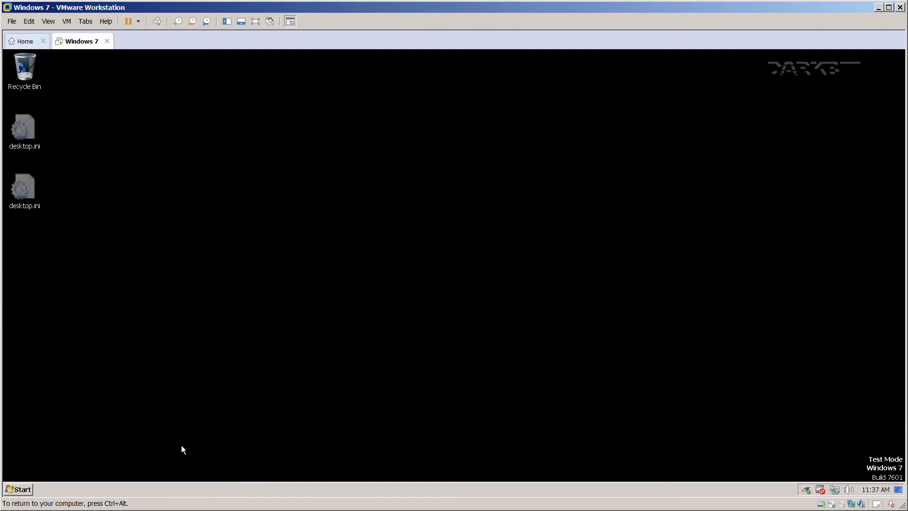
{"action": "double_click", "coordinate": [217, 84]}
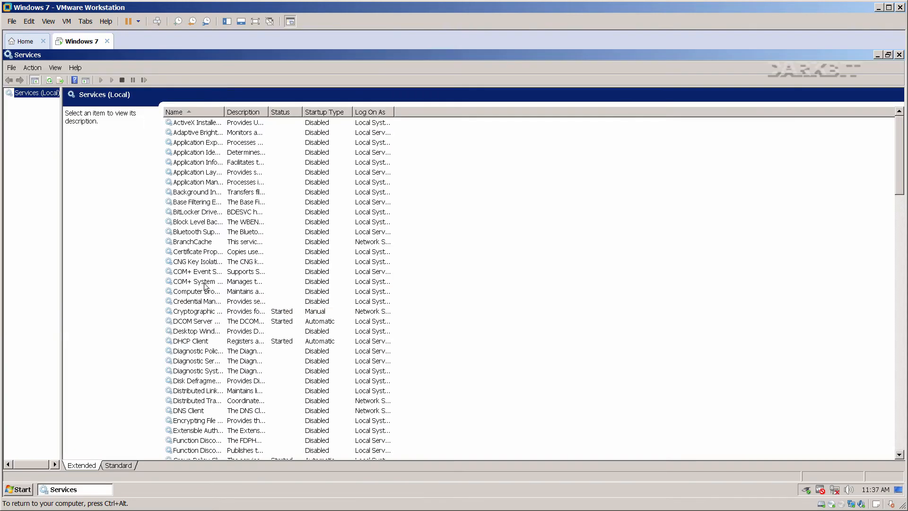
{"action": "left_click", "coordinate": [206, 299]}
{"action": "key", "text": "n"}
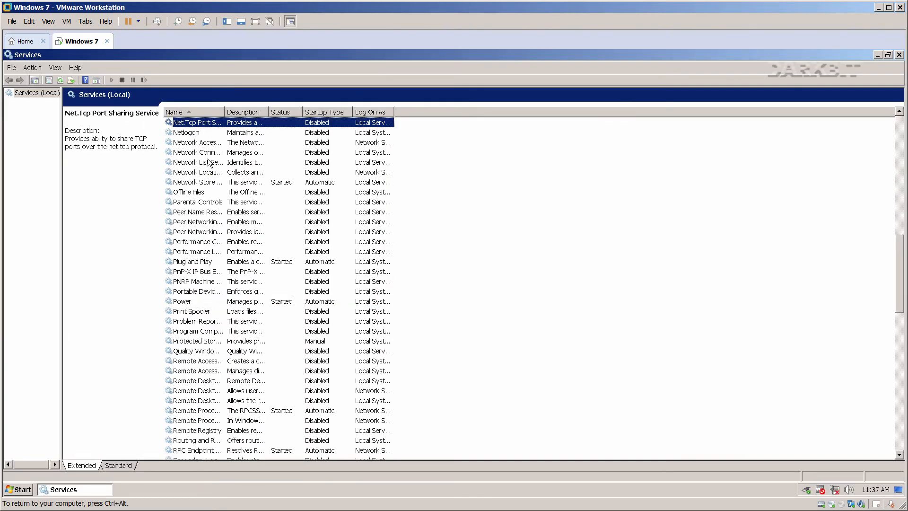
{"action": "left_click_drag", "start_coordinate": [225, 112], "coordinate": [252, 112]}
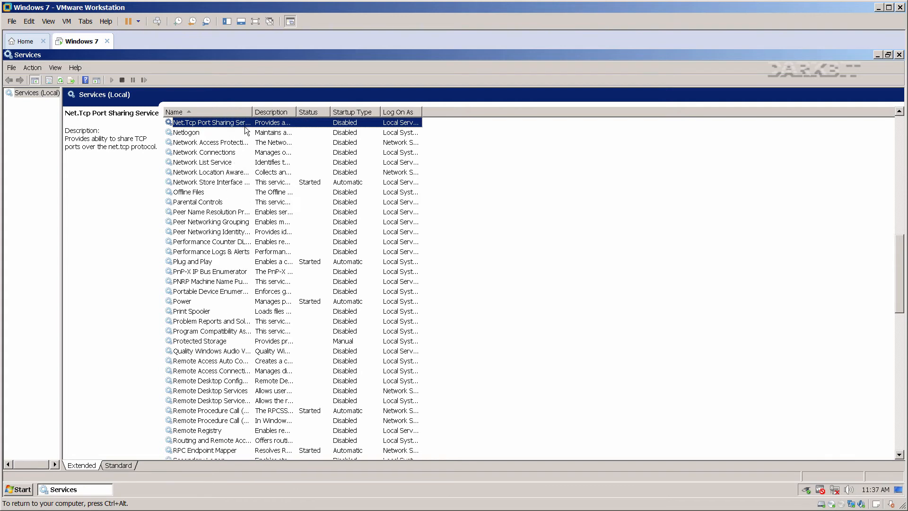
Set Network Connections startup type to Automatic, start the service, and close Services.
{"action": "right_click", "coordinate": [213, 152]}
{"action": "left_click", "coordinate": [238, 242]}
{"action": "left_click", "coordinate": [419, 257]}
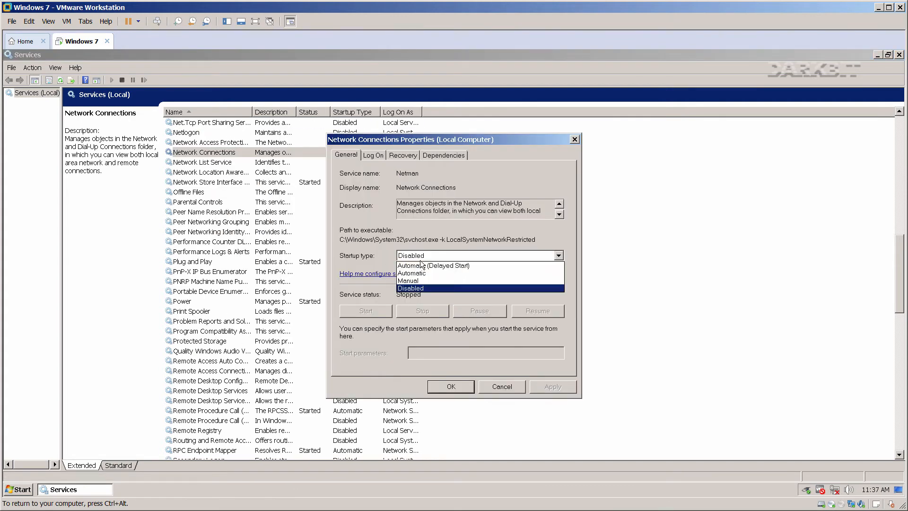
{"action": "left_click", "coordinate": [422, 272]}
{"action": "left_click", "coordinate": [452, 385]}
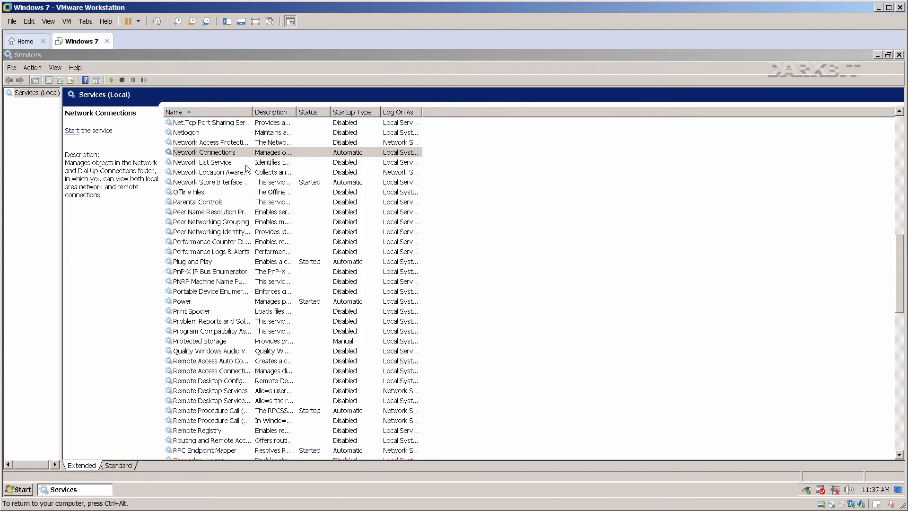
{"action": "right_click", "coordinate": [237, 151]}
{"action": "left_click", "coordinate": [254, 157]}
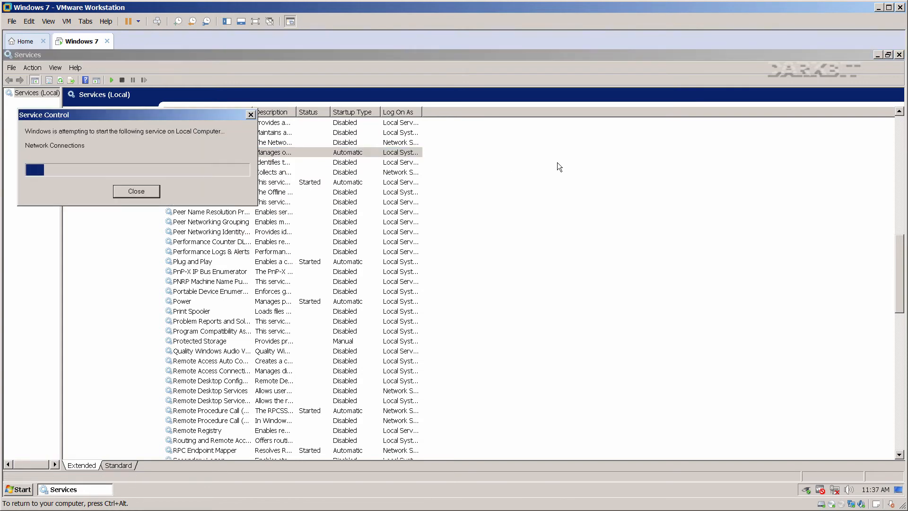
{"action": "left_click", "coordinate": [899, 55]}
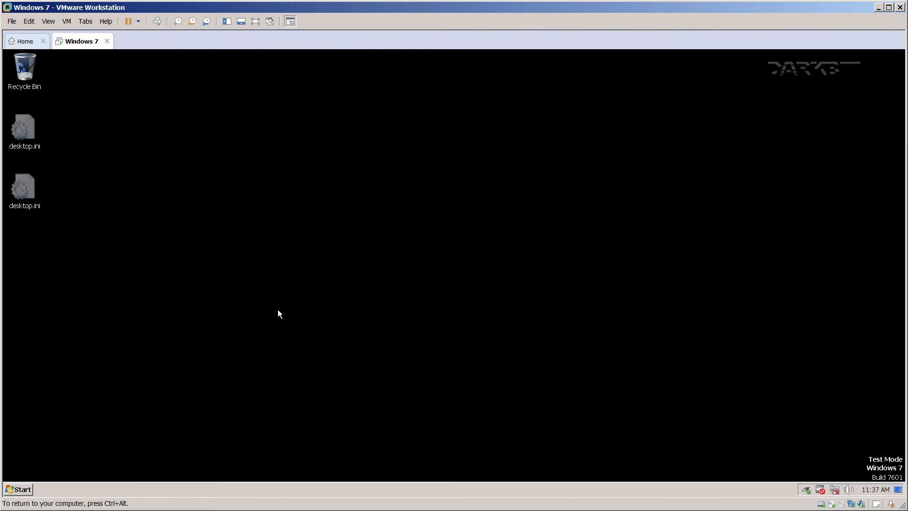
Uncheck Internet Protocol Version 6 on Local Area Connection and apply.
{"action": "left_click", "coordinate": [22, 484]}
{"action": "left_click", "coordinate": [161, 450]}
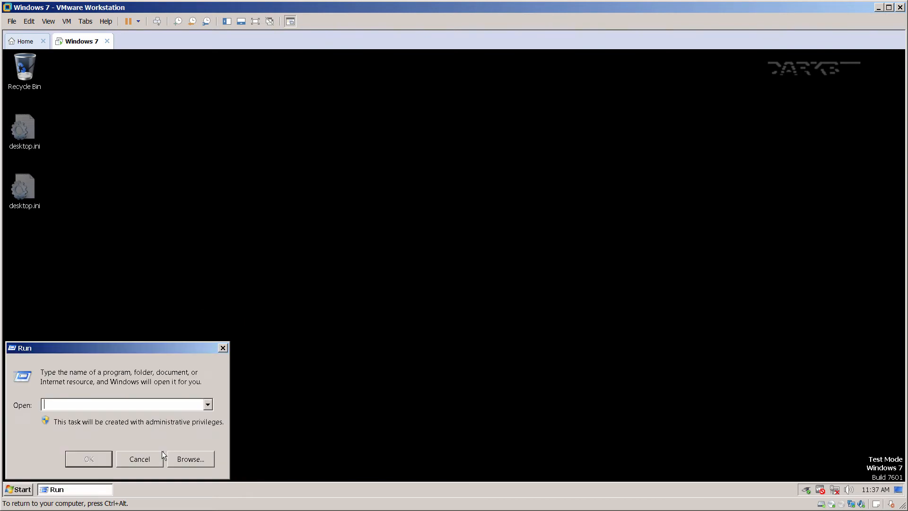
{"action": "left_click_drag", "start_coordinate": [134, 350], "coordinate": [514, 280]}
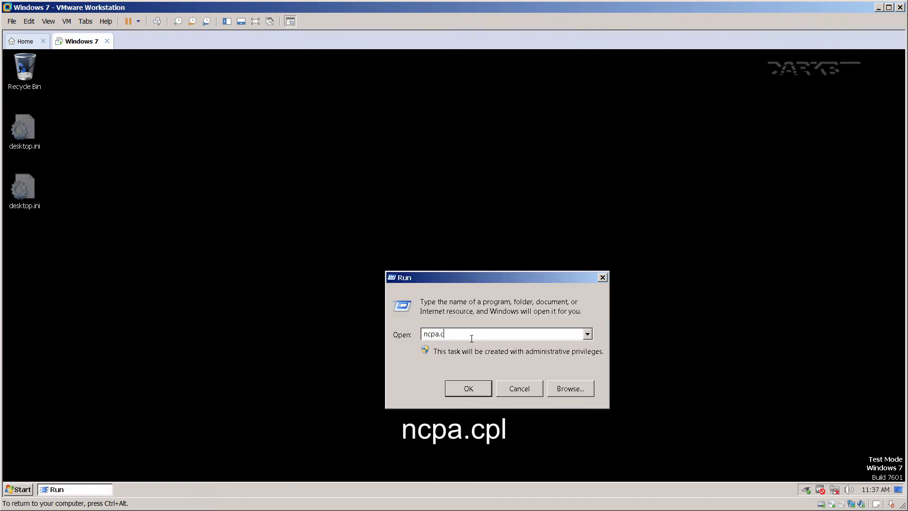
{"action": "left_click", "coordinate": [467, 389]}
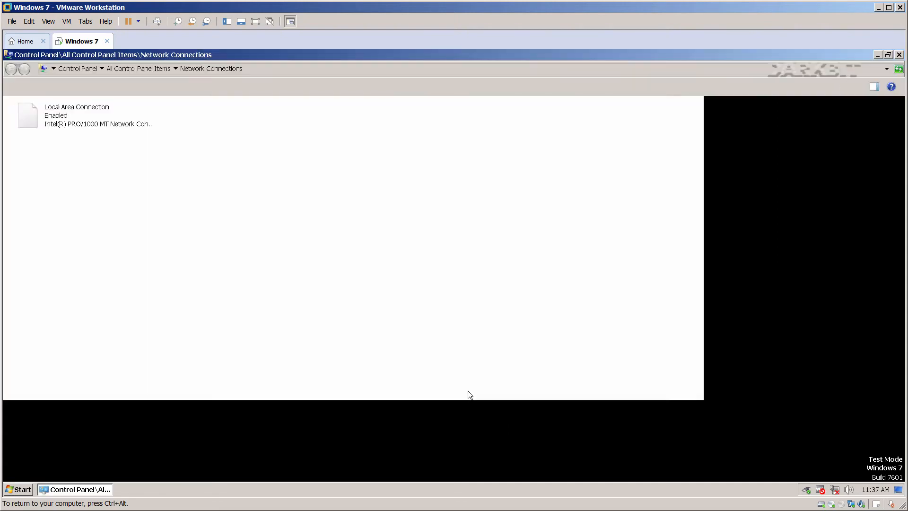
{"action": "right_click", "coordinate": [47, 118]}
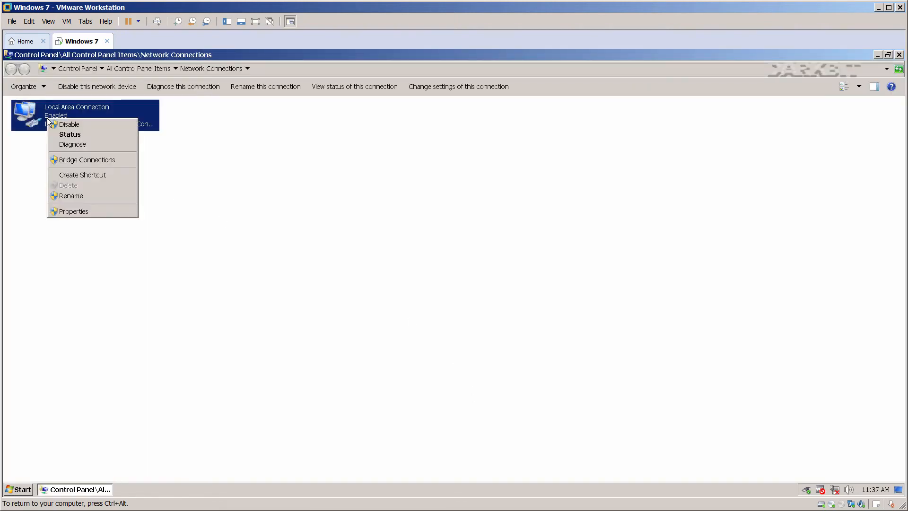
{"action": "left_click", "coordinate": [74, 211]}
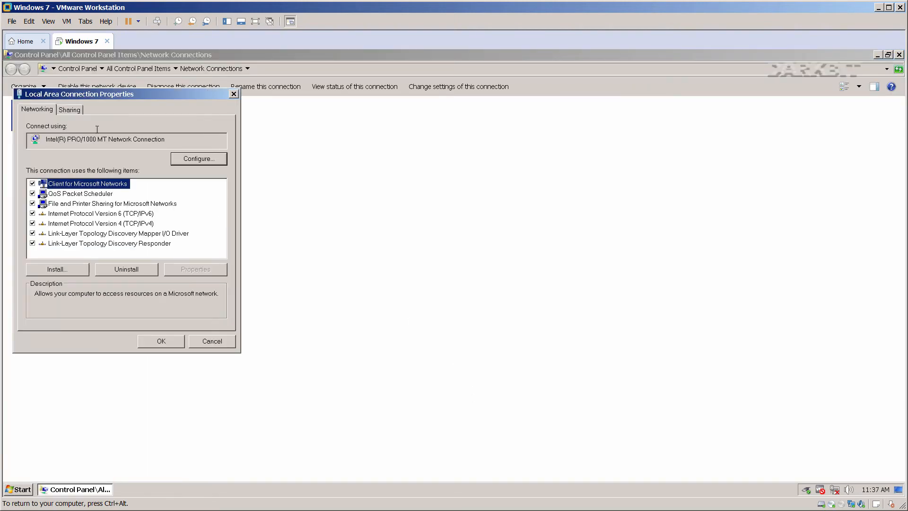
{"action": "left_click_drag", "start_coordinate": [97, 98], "coordinate": [457, 127]}
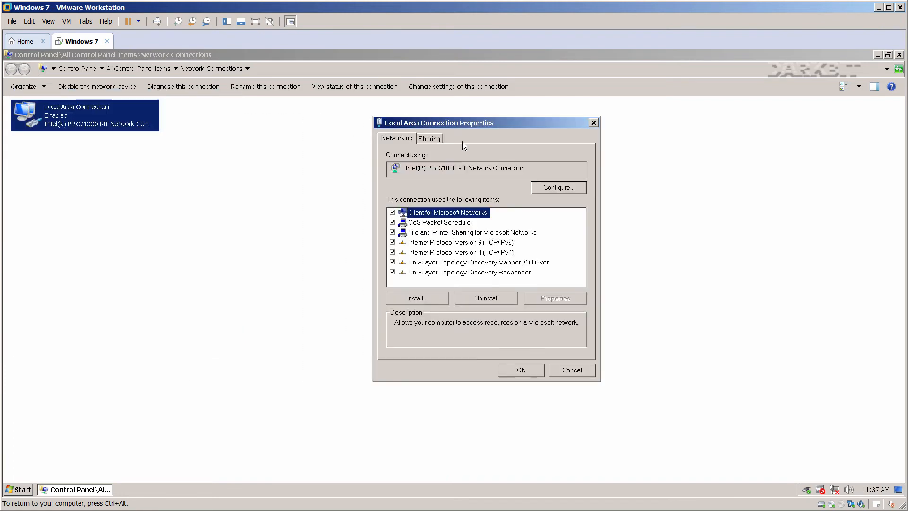
{"action": "left_click", "coordinate": [457, 242]}
{"action": "left_click", "coordinate": [392, 242]}
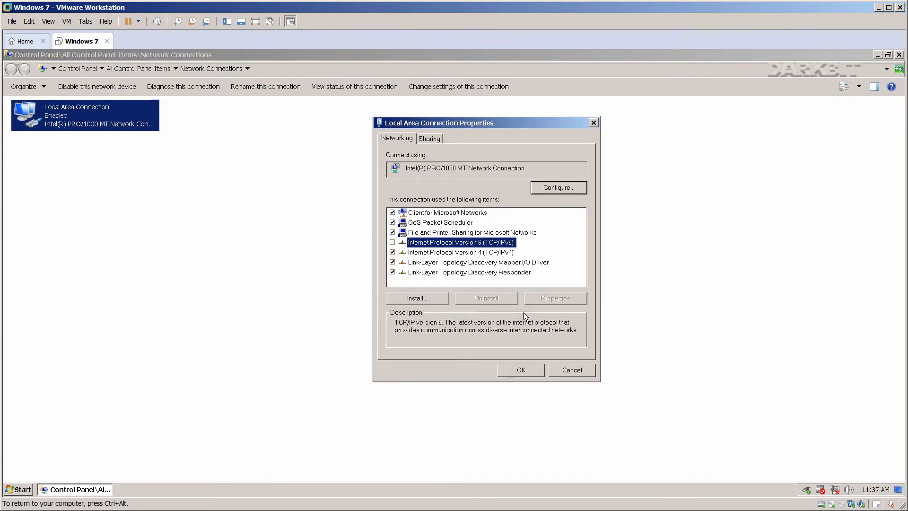
{"action": "left_click", "coordinate": [522, 370]}
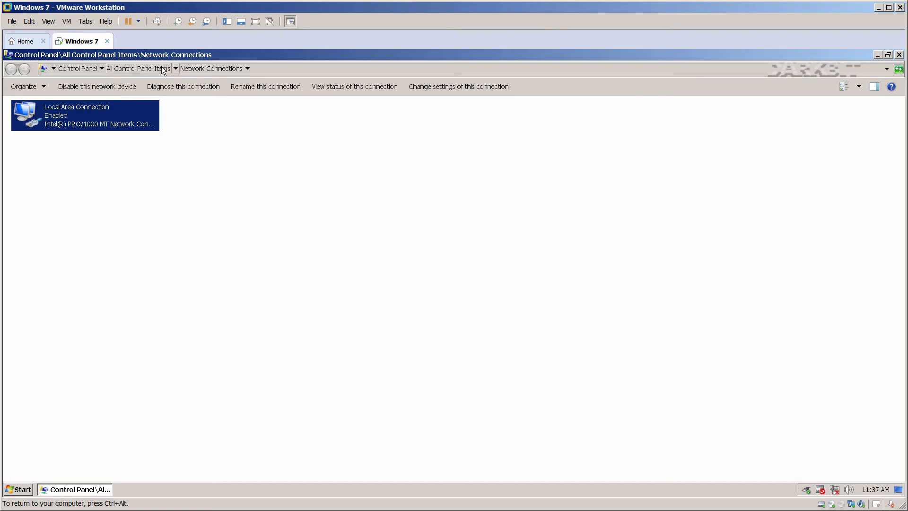
Review the connection's IPv4 settings, including Alternate Configuration, DNS and WINS tabs.
{"action": "left_click_drag", "start_coordinate": [164, 55], "coordinate": [527, 217]}
{"action": "right_click", "coordinate": [429, 273]}
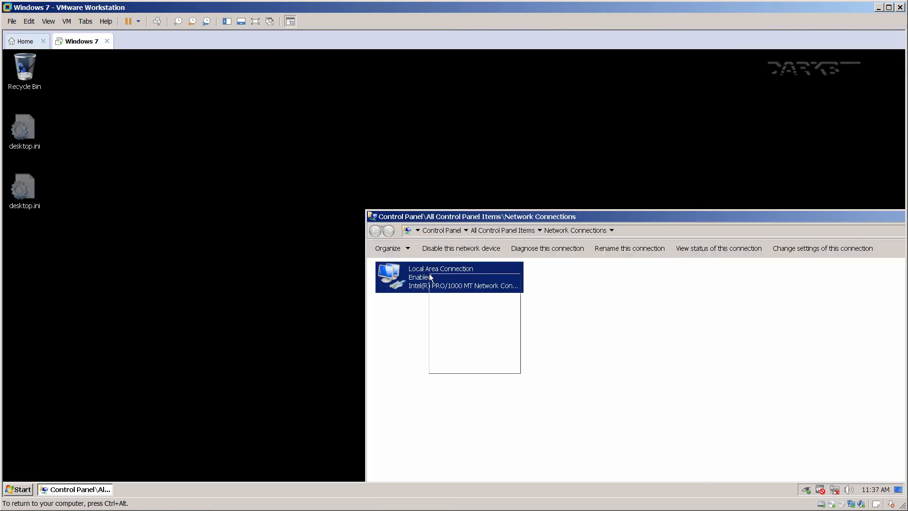
{"action": "left_click", "coordinate": [450, 367]}
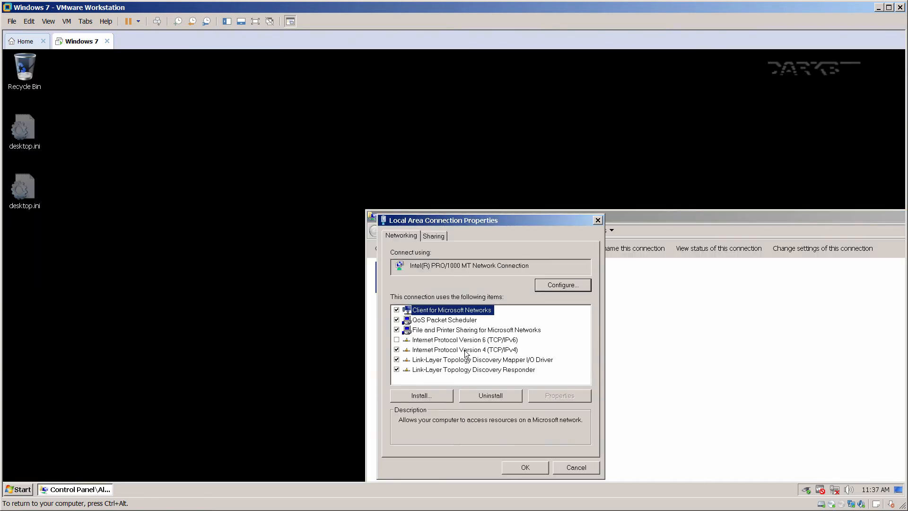
{"action": "left_click", "coordinate": [467, 351]}
{"action": "left_click", "coordinate": [558, 394]}
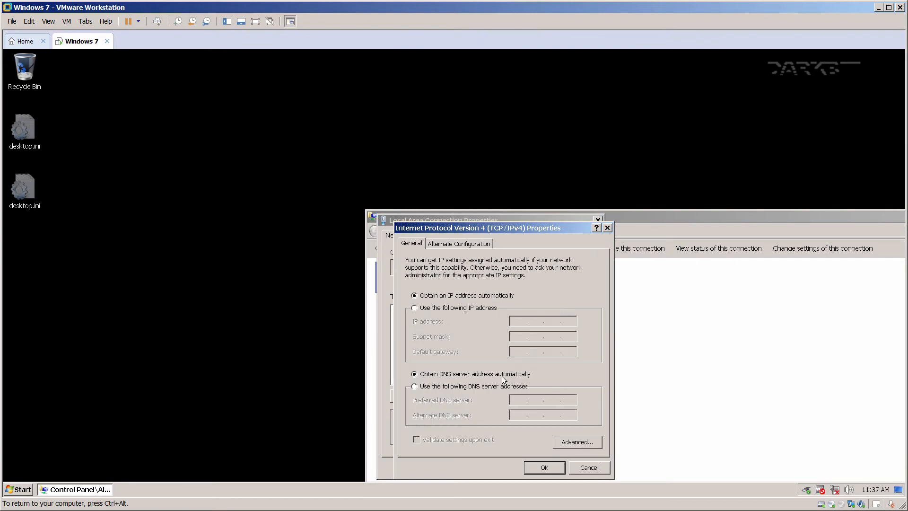
{"action": "left_click", "coordinate": [455, 244]}
{"action": "left_click", "coordinate": [421, 244]}
{"action": "left_click", "coordinate": [563, 439]}
{"action": "left_click_drag", "start_coordinate": [532, 208], "coordinate": [759, 194]}
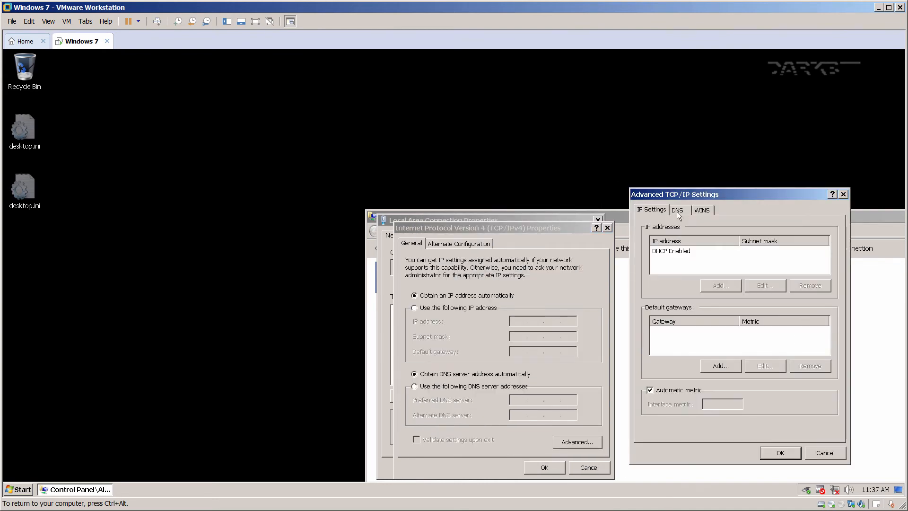
{"action": "left_click", "coordinate": [677, 211]}
{"action": "left_click", "coordinate": [703, 210]}
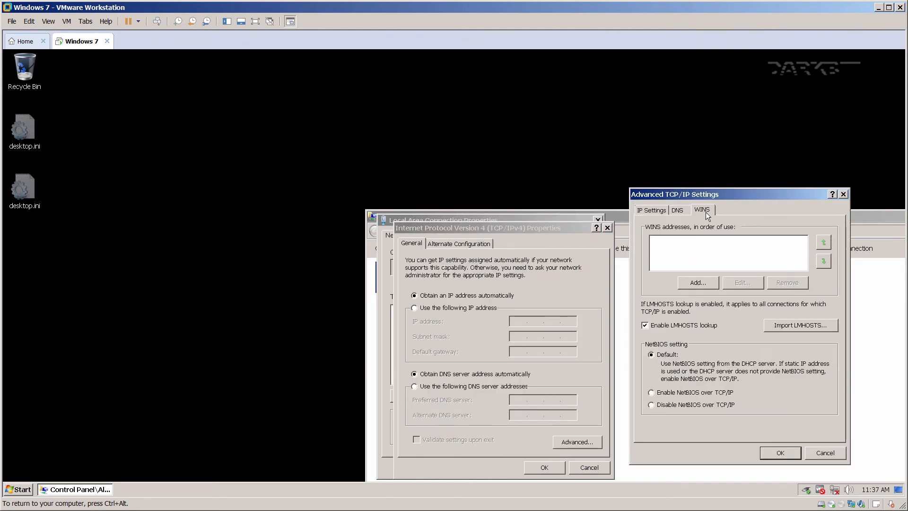
{"action": "left_click", "coordinate": [780, 453]}
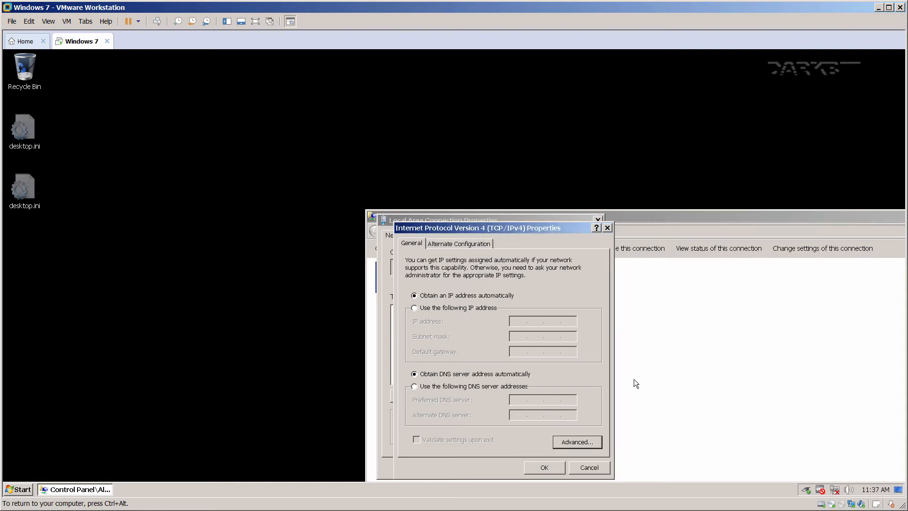
{"action": "left_click", "coordinate": [545, 468]}
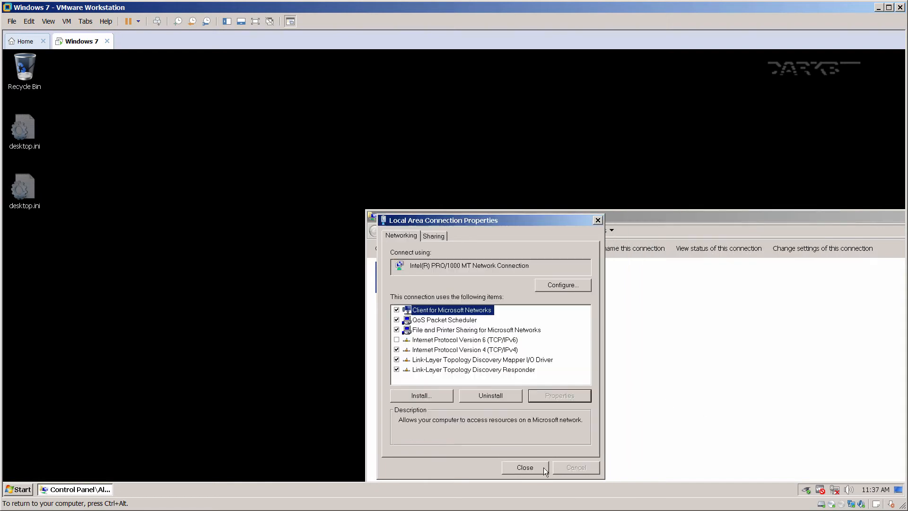
Check the Sharing tab, then bring up the Intel PRO/1000 MT adapter's configuration.
{"action": "left_click", "coordinate": [434, 238]}
{"action": "left_click", "coordinate": [410, 239]}
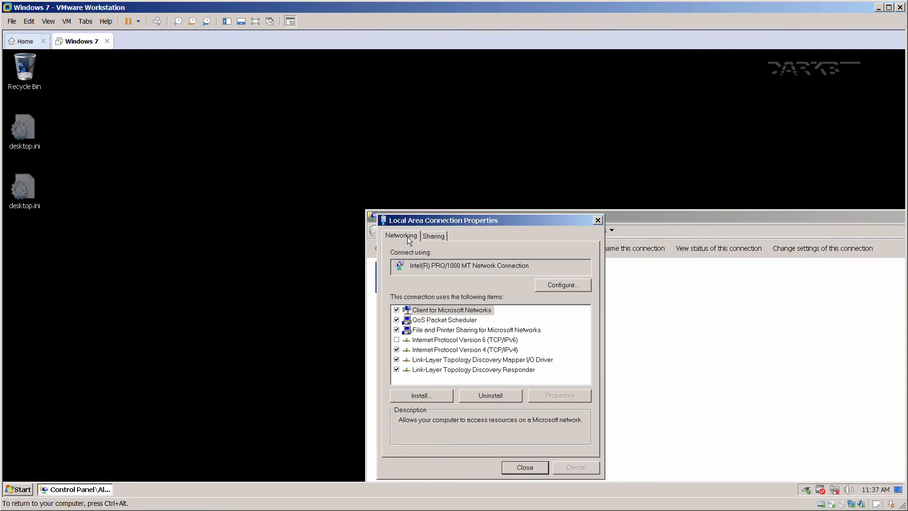
{"action": "left_click", "coordinate": [452, 351]}
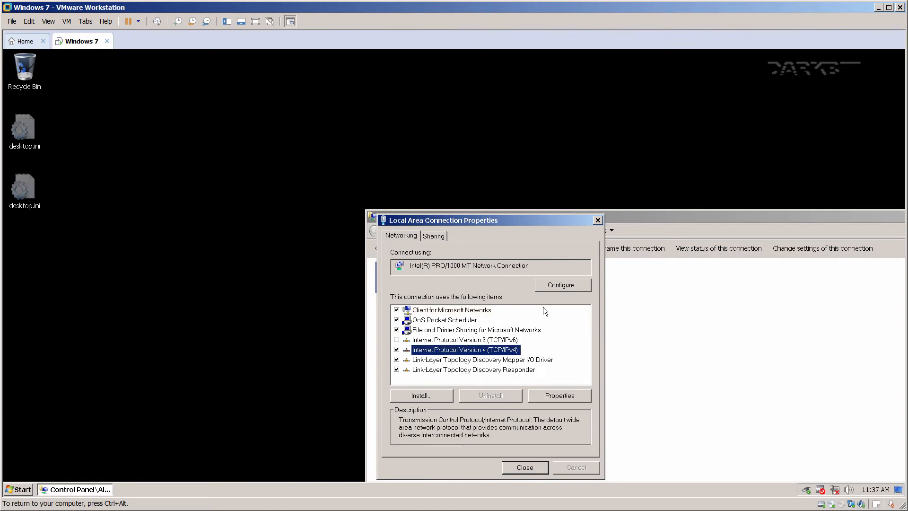
{"action": "left_click", "coordinate": [560, 284]}
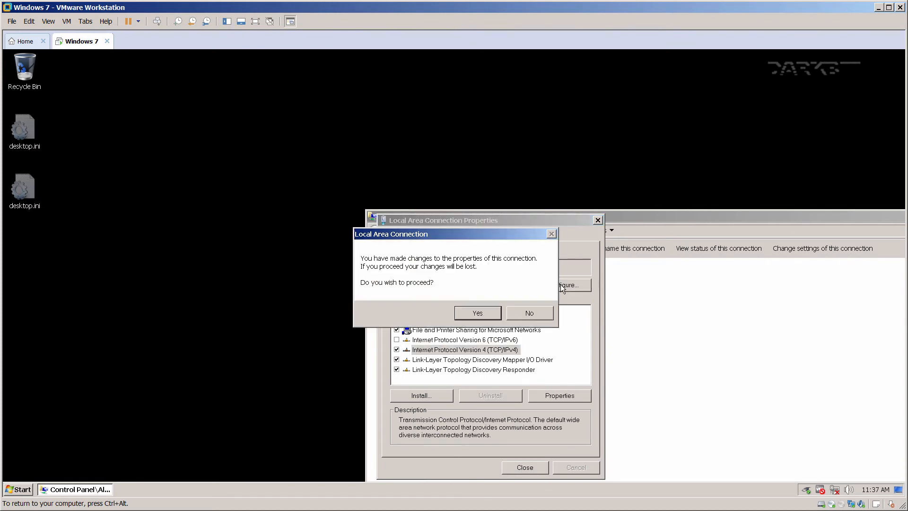
{"action": "left_click", "coordinate": [477, 312]}
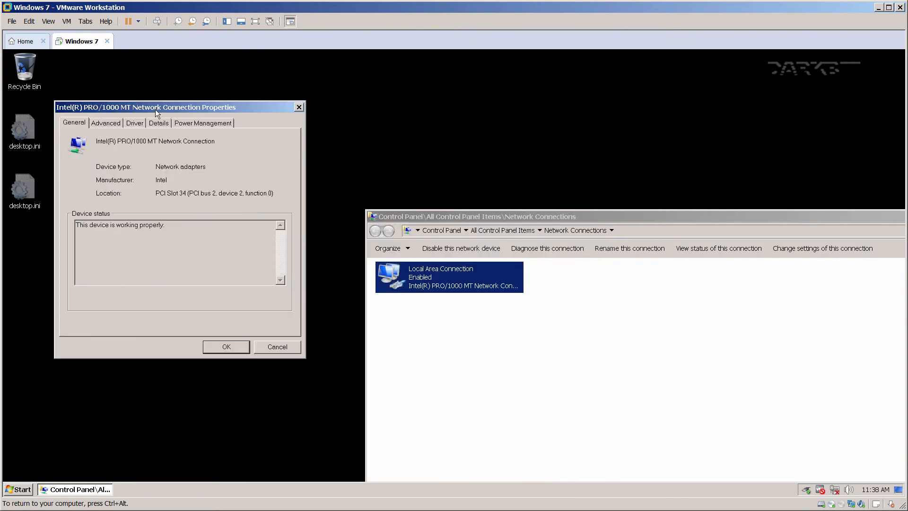
Review the adapter's Advanced properties, from Flow Control through UDP Checksum Offload (IPv4).
{"action": "left_click", "coordinate": [613, 218]}
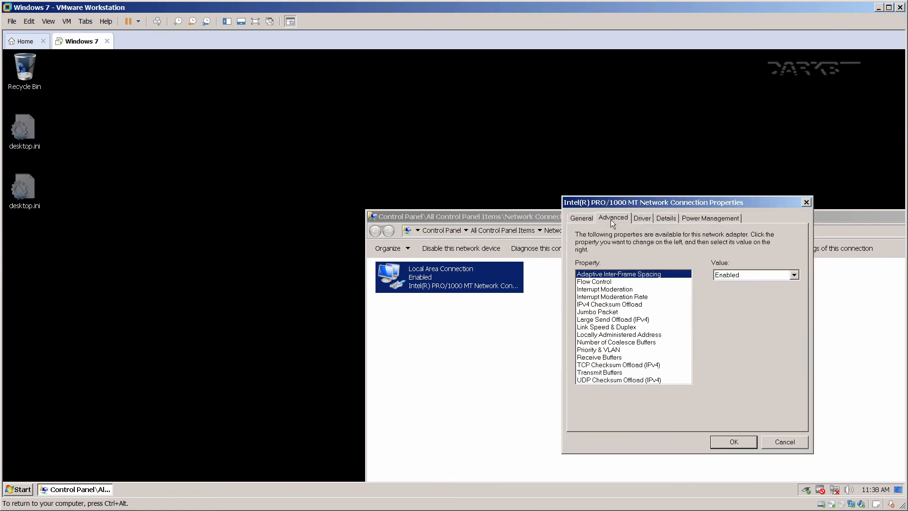
{"action": "left_click", "coordinate": [614, 282]}
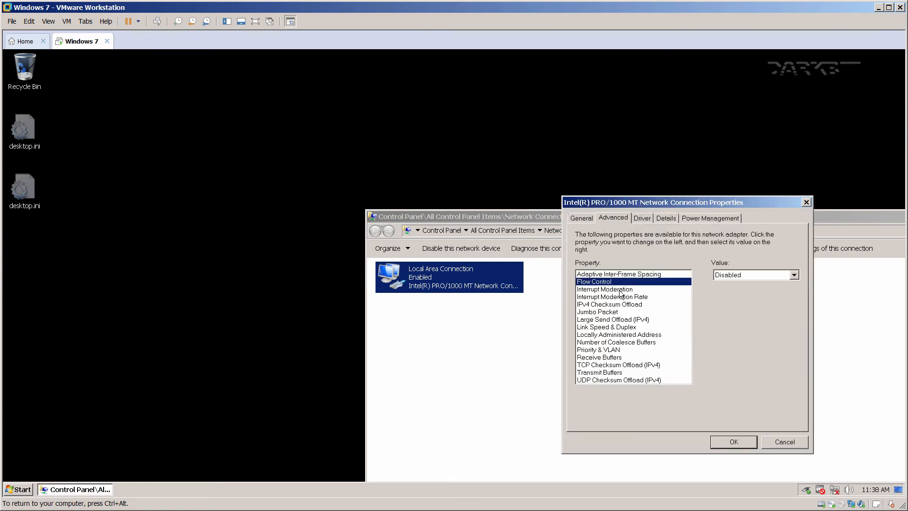
{"action": "left_click", "coordinate": [620, 289]}
{"action": "left_click", "coordinate": [623, 304]}
{"action": "left_click", "coordinate": [626, 312]}
{"action": "left_click", "coordinate": [627, 320]}
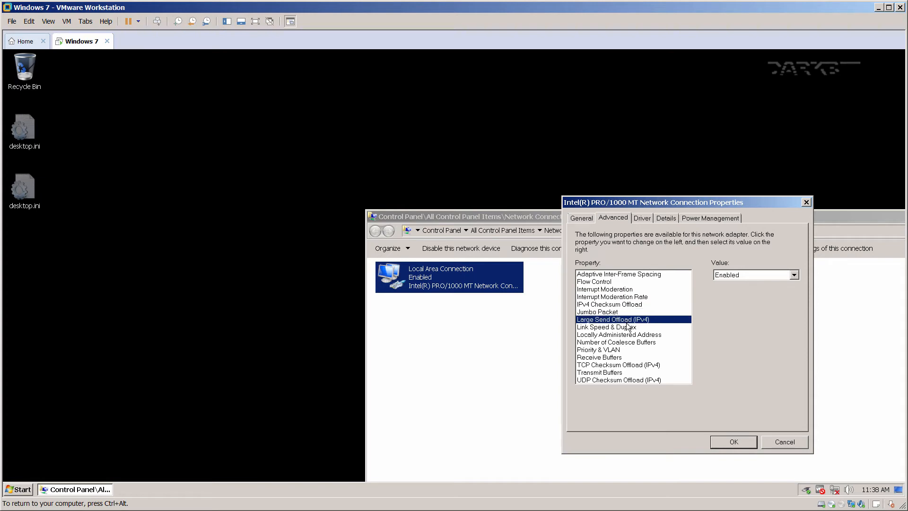
{"action": "left_click", "coordinate": [627, 327]}
{"action": "left_click", "coordinate": [628, 334]}
{"action": "left_click", "coordinate": [628, 341]}
{"action": "left_click", "coordinate": [628, 350]}
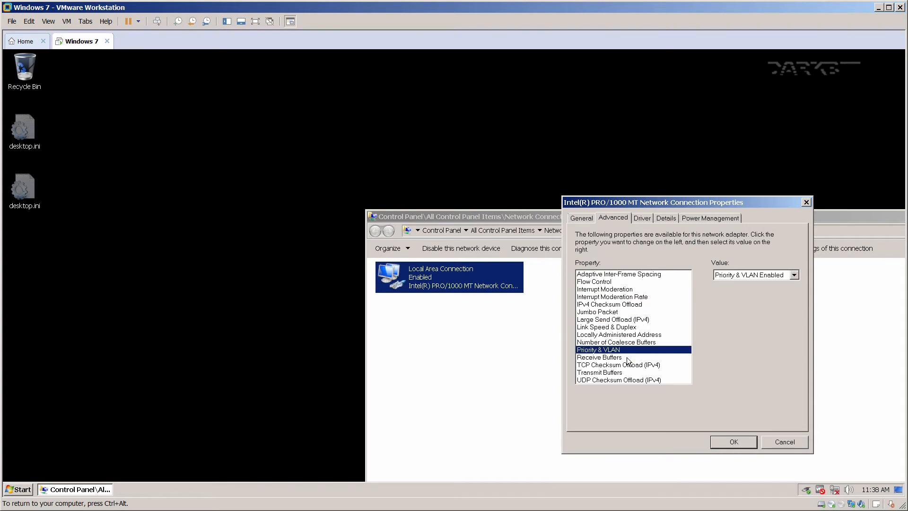
{"action": "left_click", "coordinate": [627, 358]}
{"action": "left_click", "coordinate": [630, 365]}
{"action": "left_click", "coordinate": [629, 373]}
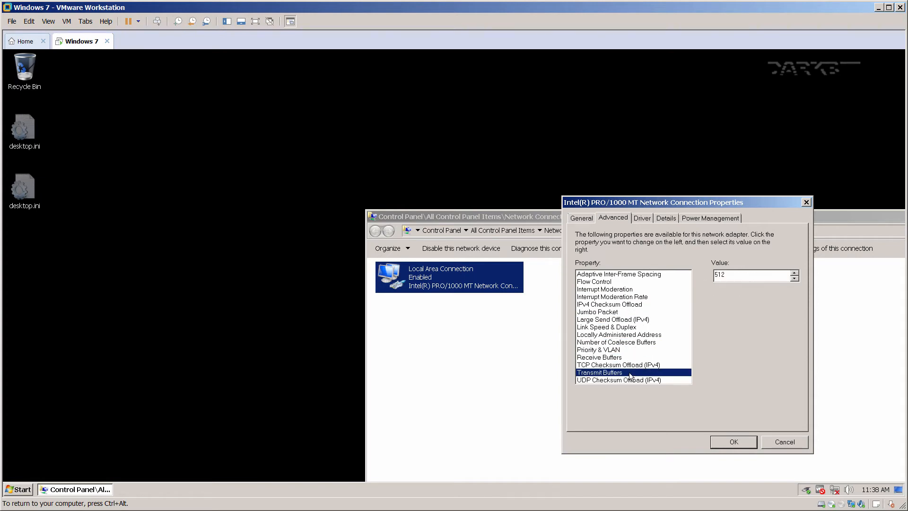
{"action": "left_click", "coordinate": [635, 381]}
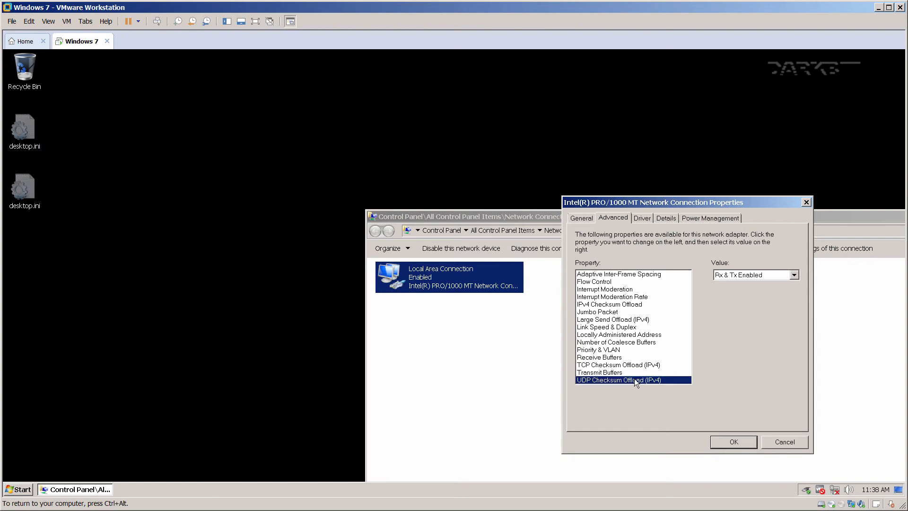
Disable 'Allow the computer to turn off this device', save, and close Network Connections.
{"action": "left_click", "coordinate": [641, 218]}
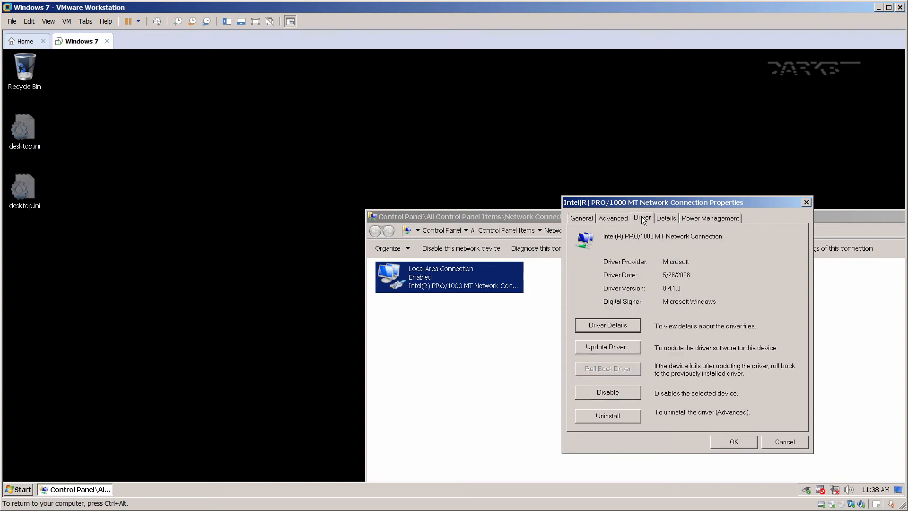
{"action": "left_click", "coordinate": [670, 219]}
{"action": "left_click", "coordinate": [696, 218]}
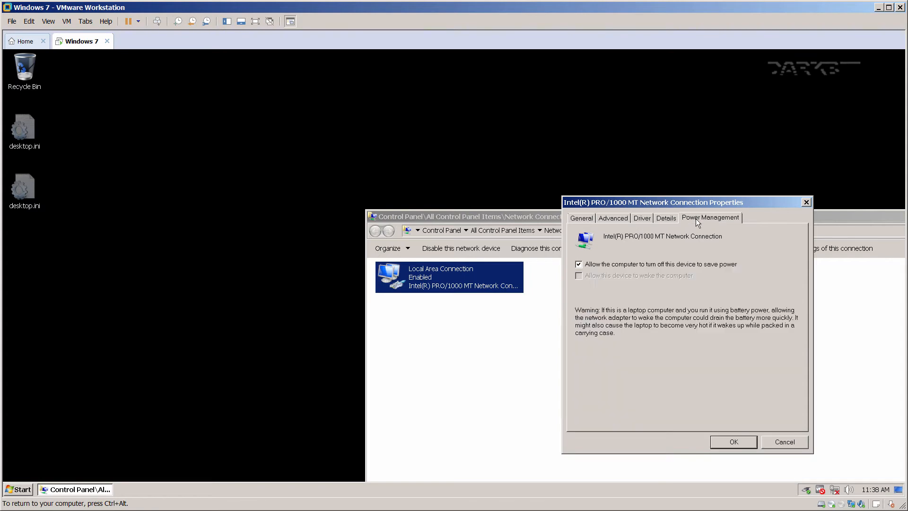
{"action": "left_click", "coordinate": [630, 263]}
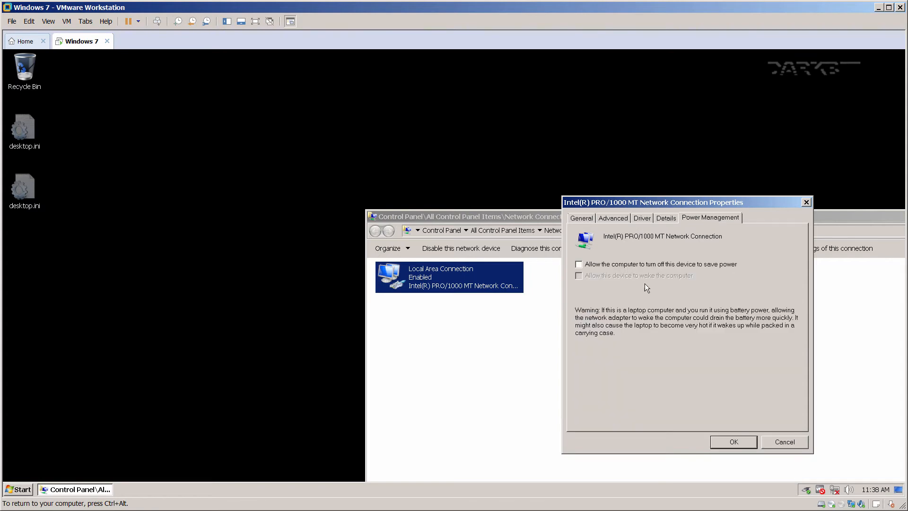
{"action": "left_click", "coordinate": [733, 441]}
{"action": "left_click_drag", "start_coordinate": [581, 217], "coordinate": [355, 129]}
{"action": "left_click", "coordinate": [836, 127]}
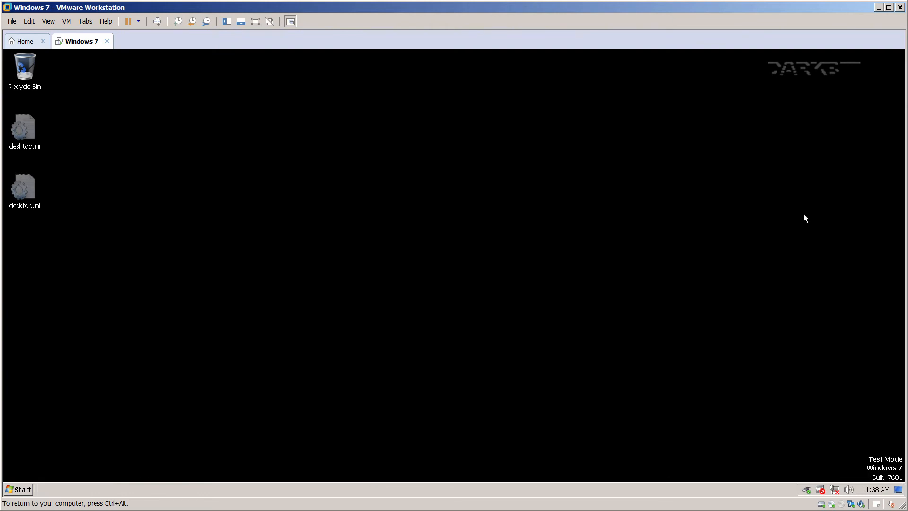
In a cmd console, run ipconfig and ipconfig /all to review the network configuration.
{"action": "key", "text": "ctrl+alt"}
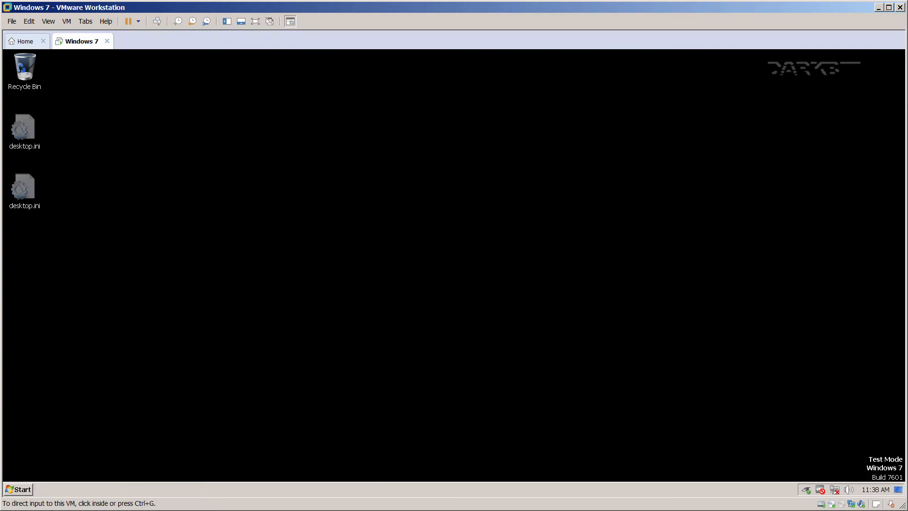
{"action": "left_click", "coordinate": [270, 398]}
{"action": "left_click", "coordinate": [8, 491]}
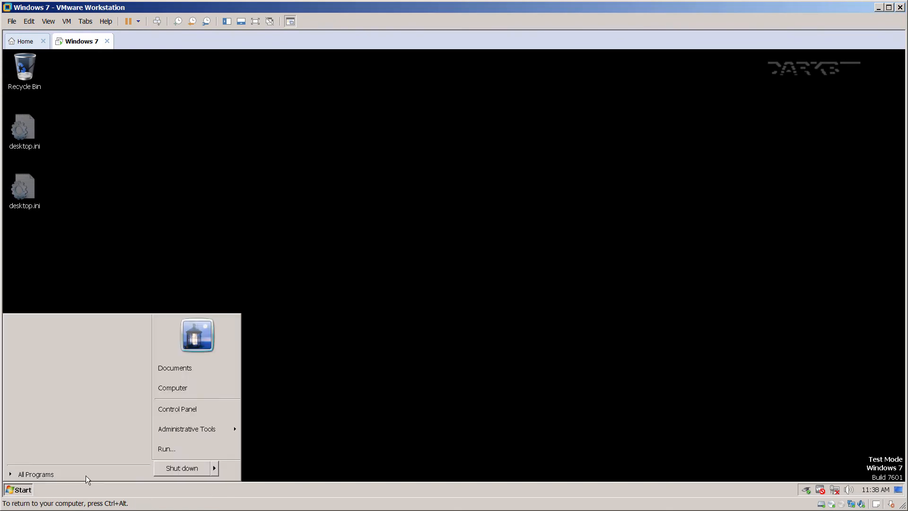
{"action": "left_click", "coordinate": [172, 453]}
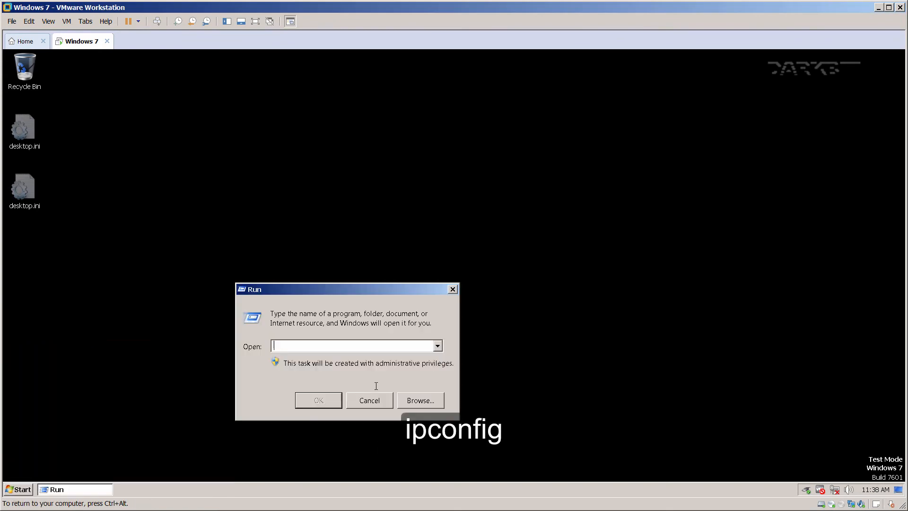
{"action": "type", "text": "cmd"}
{"action": "key", "text": "Return"}
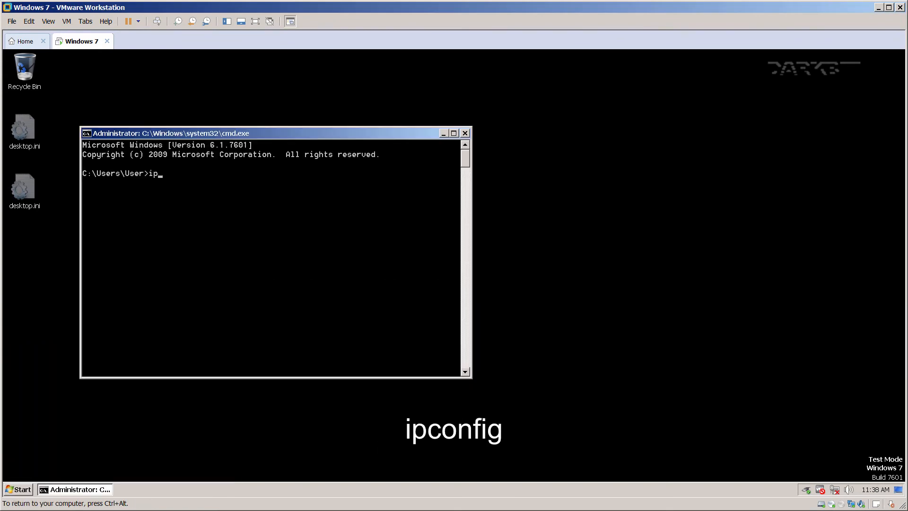
{"action": "type", "text": "ipconfig"}
{"action": "key", "text": "Return"}
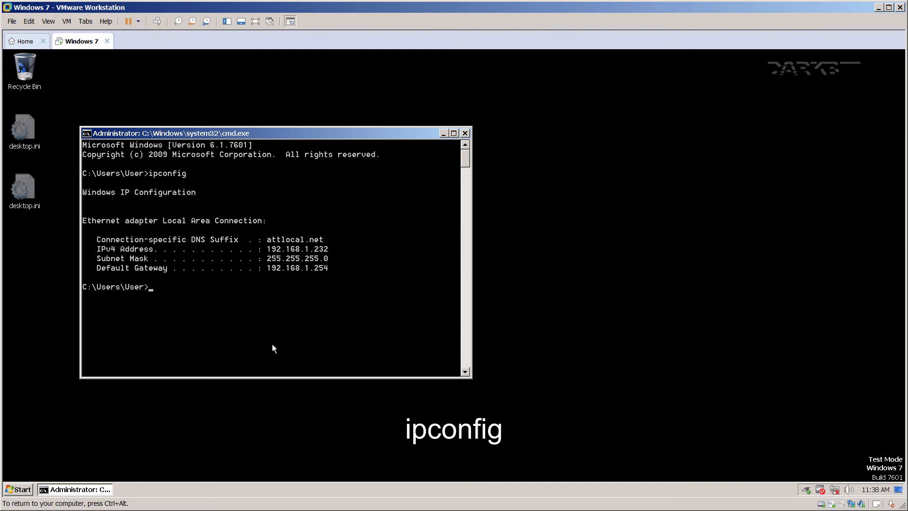
{"action": "type", "text": "ipconfig /all"}
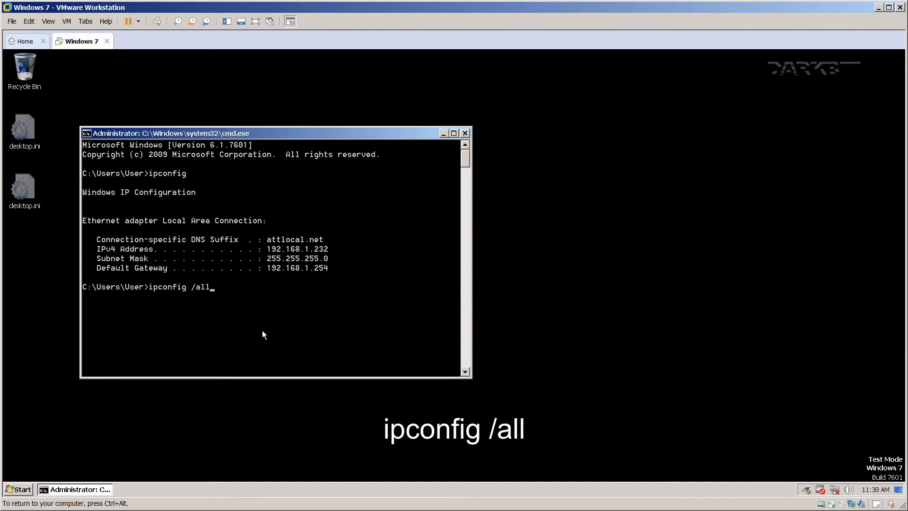
{"action": "key", "text": "Return"}
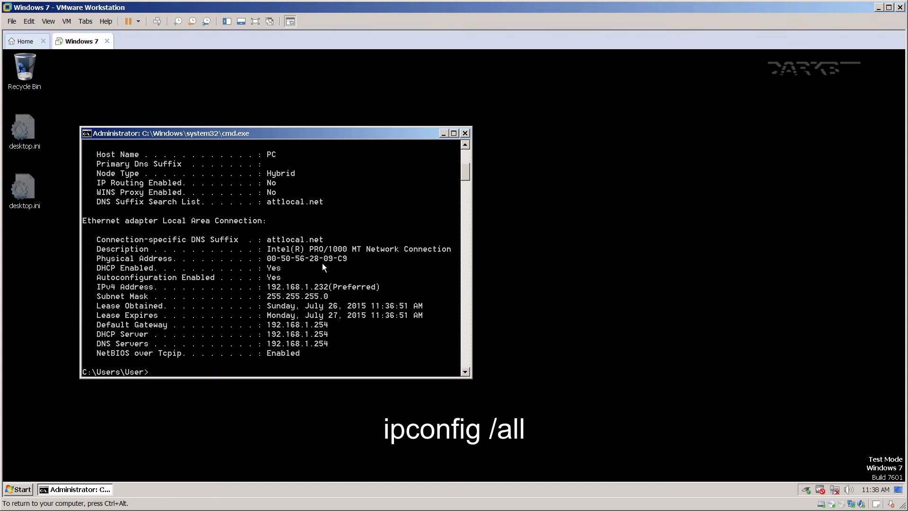
{"action": "scroll", "coordinate": [212, 333], "scroll_direction": "down", "scroll_amount": 1}
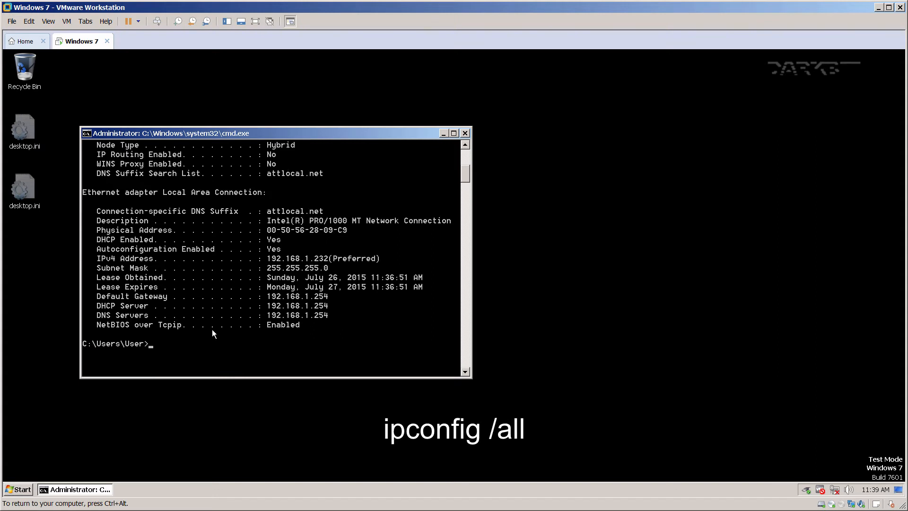
{"action": "type", "text": "cl"}
{"action": "type", "text": "s"}
{"action": "key", "text": "Return"}
{"action": "type", "text": "ping www.yahoo"}
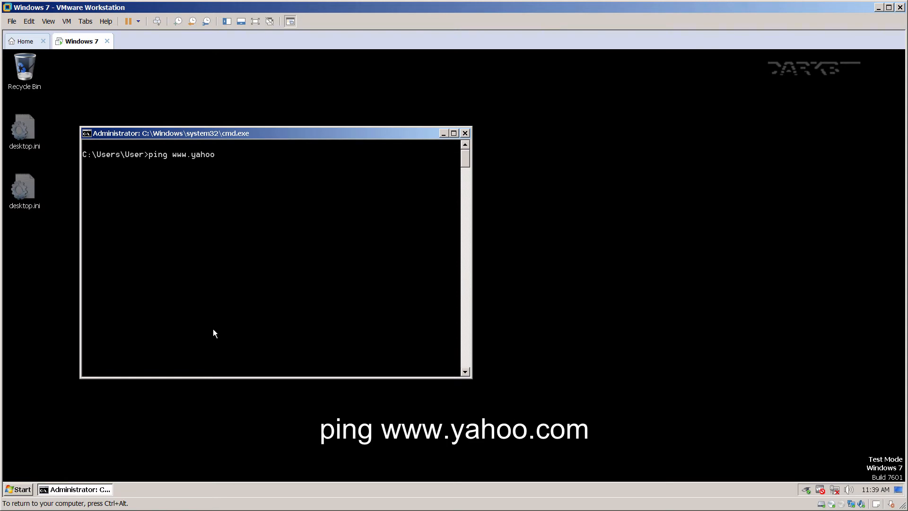
{"action": "type", "text": ".com"}
{"action": "key", "text": "Return"}
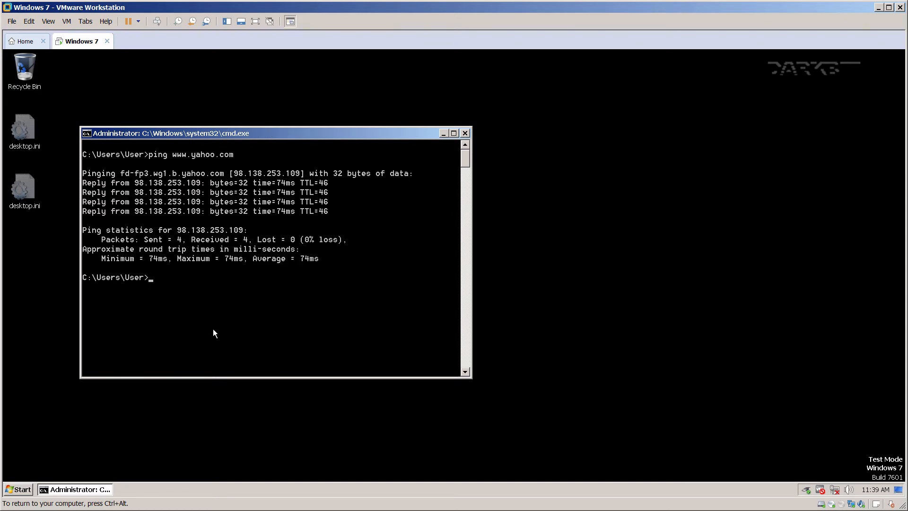
{"action": "type", "text": "exit"}
{"action": "key", "text": "Return"}
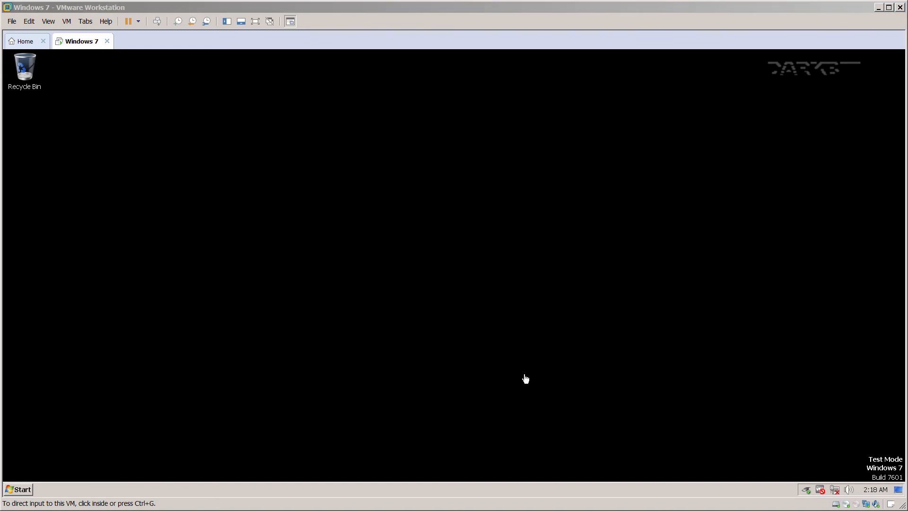
Copy all 14 items from Shared Folders (Z:) > VMShared_downloads.
{"action": "left_click", "coordinate": [285, 250]}
{"action": "key", "text": "super+e"}
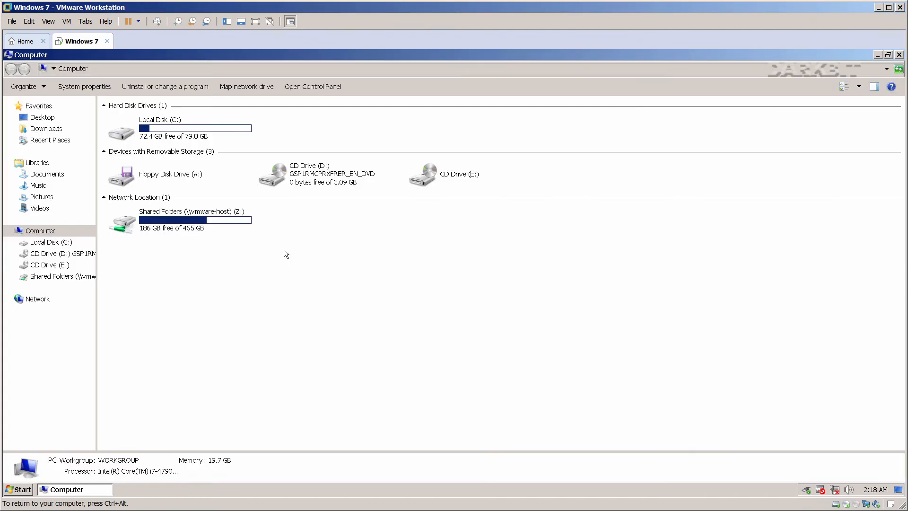
{"action": "left_click", "coordinate": [62, 276]}
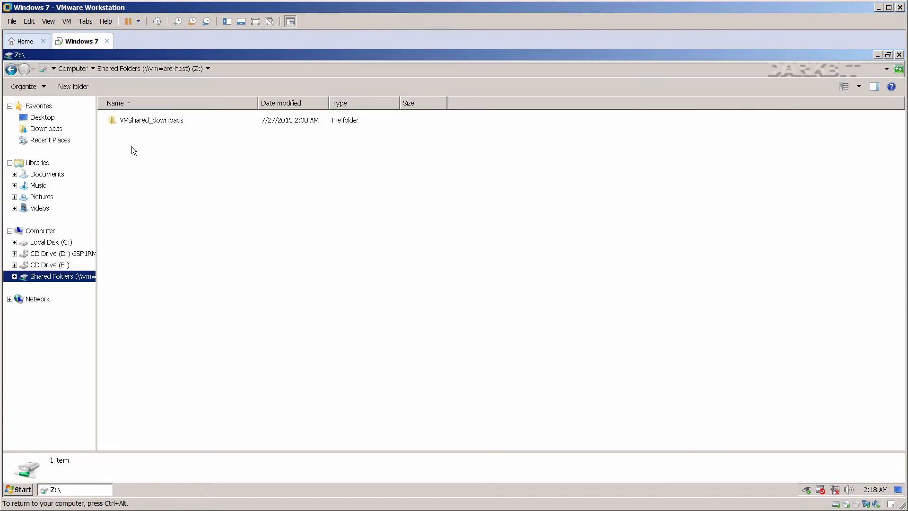
{"action": "double_click", "coordinate": [140, 125]}
{"action": "left_click_drag", "start_coordinate": [135, 325], "coordinate": [140, 126]}
{"action": "right_click", "coordinate": [140, 127]}
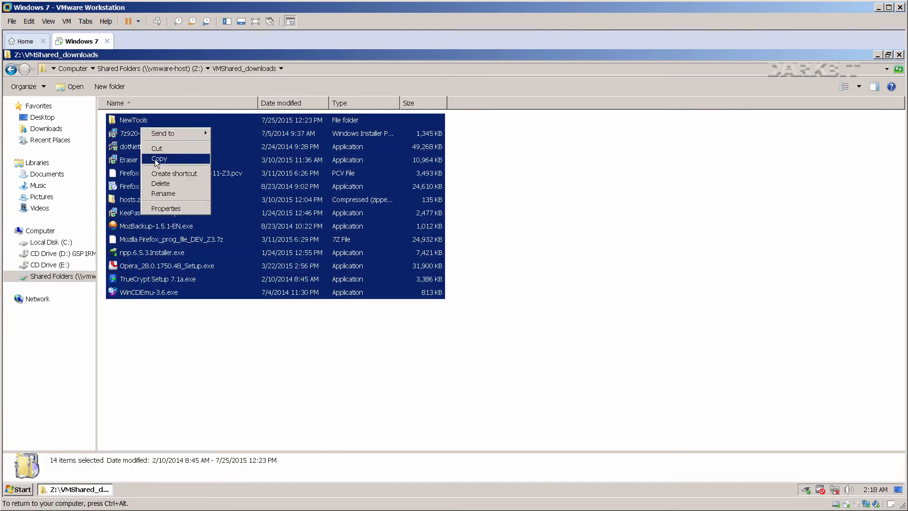
{"action": "left_click", "coordinate": [161, 158]}
Paste the copied items into the Downloads folder.
{"action": "left_click", "coordinate": [46, 128]}
{"action": "right_click", "coordinate": [156, 166]}
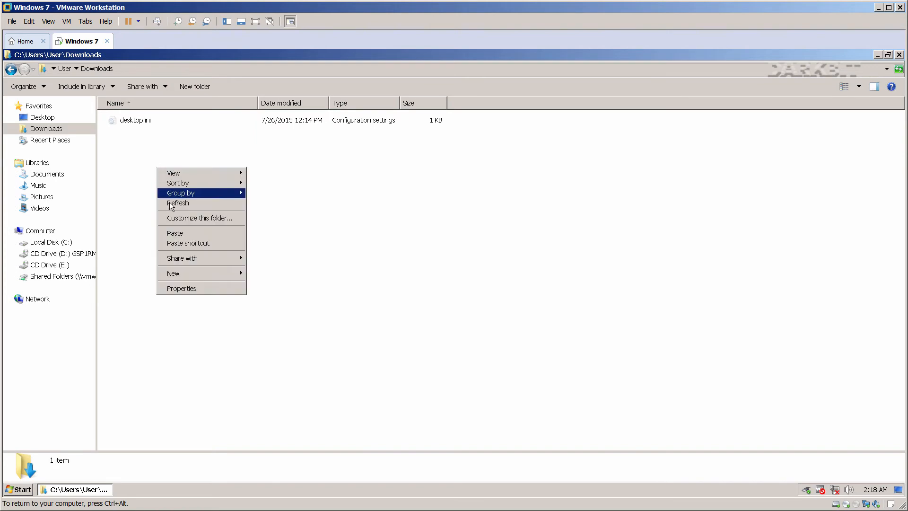
{"action": "left_click", "coordinate": [178, 232]}
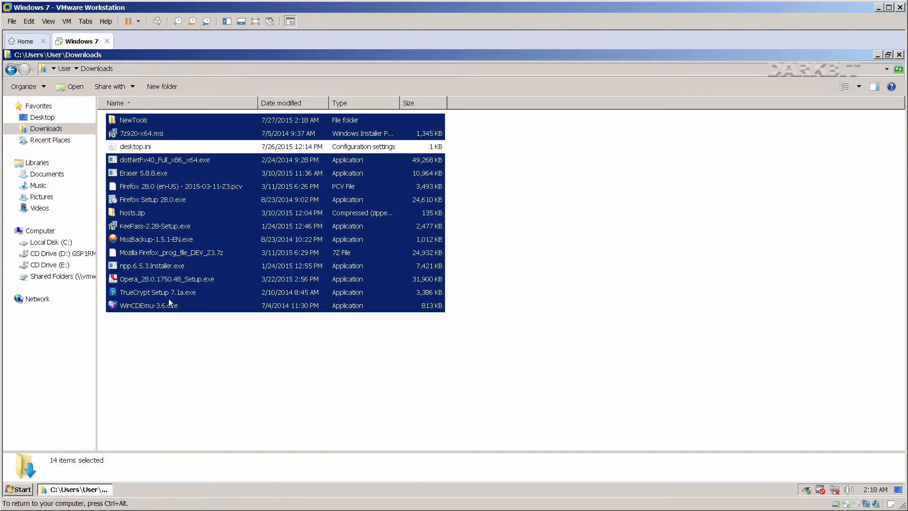
{"action": "left_click", "coordinate": [155, 208]}
{"action": "right_click", "coordinate": [138, 134]}
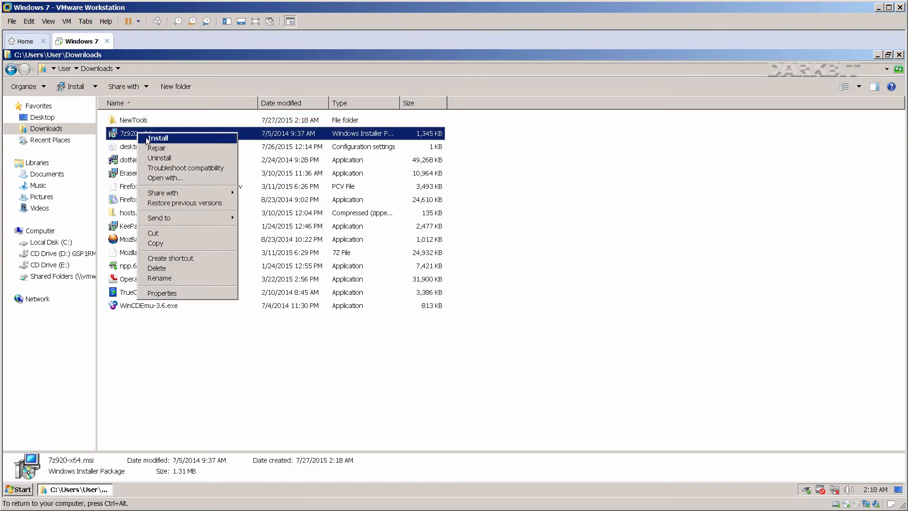
Install 7-Zip from 7z920-x64.msi, accepting the license and default options.
{"action": "left_click", "coordinate": [148, 141]}
{"action": "left_click", "coordinate": [516, 363]}
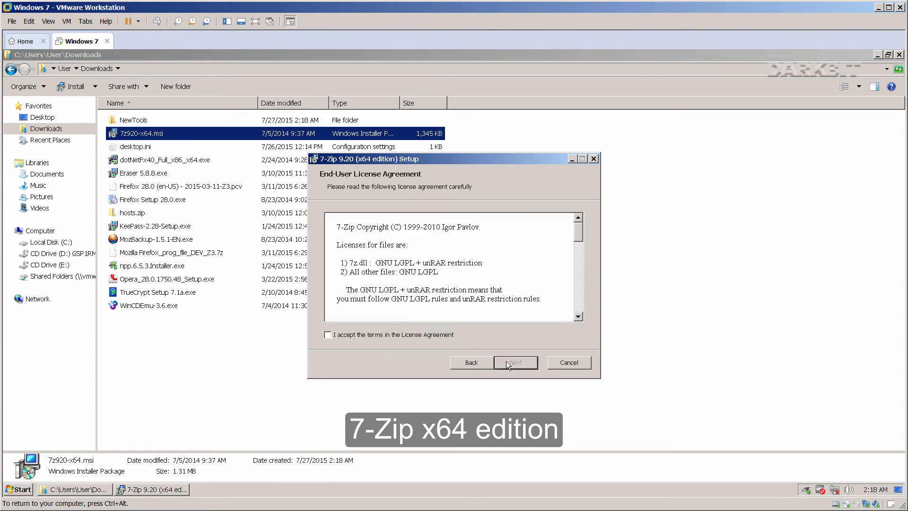
{"action": "left_click", "coordinate": [432, 337]}
{"action": "left_click", "coordinate": [503, 364]}
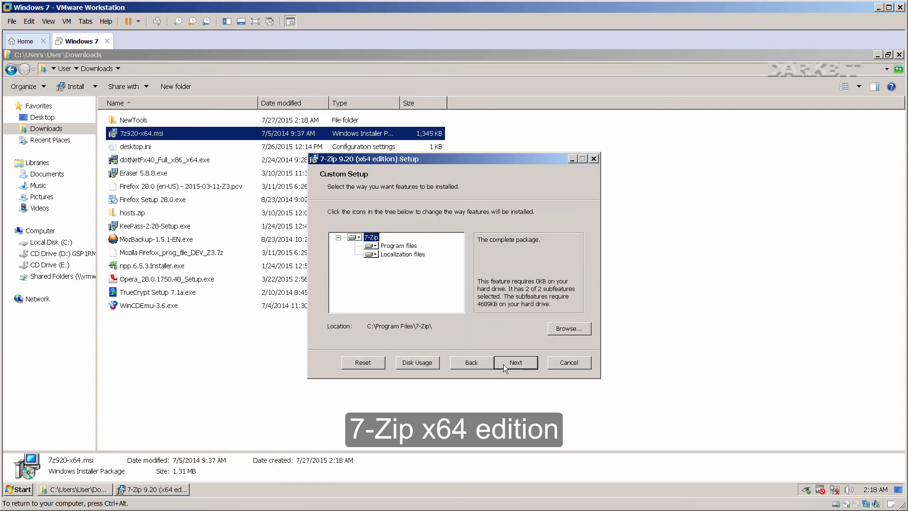
{"action": "left_click", "coordinate": [503, 364]}
{"action": "left_click", "coordinate": [503, 364]}
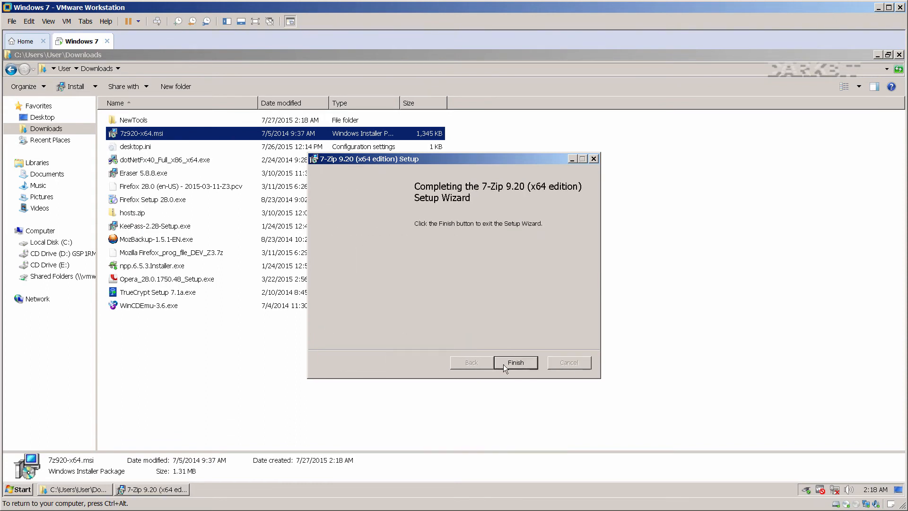
{"action": "left_click", "coordinate": [503, 364]}
{"action": "left_click", "coordinate": [328, 368]}
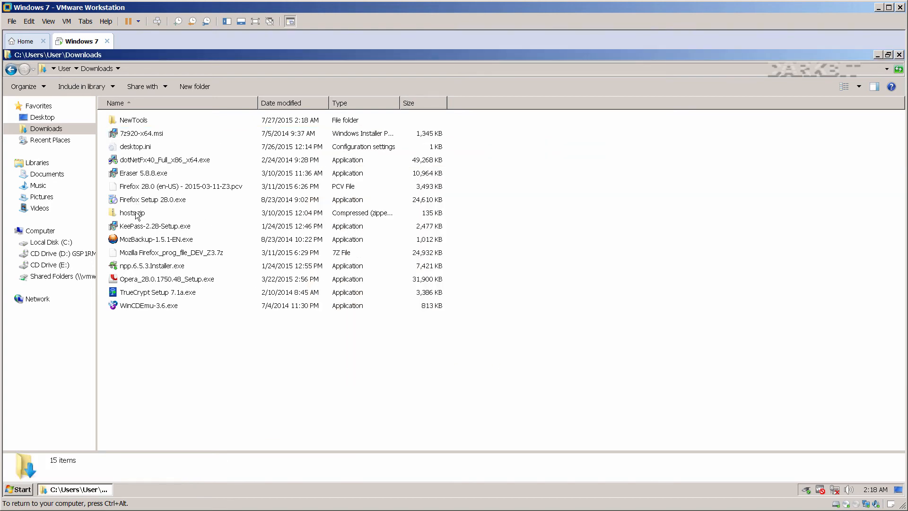
Run KeePass 2.28 setup as administrator and untick Help Manual and both optimization components.
{"action": "right_click", "coordinate": [135, 227]}
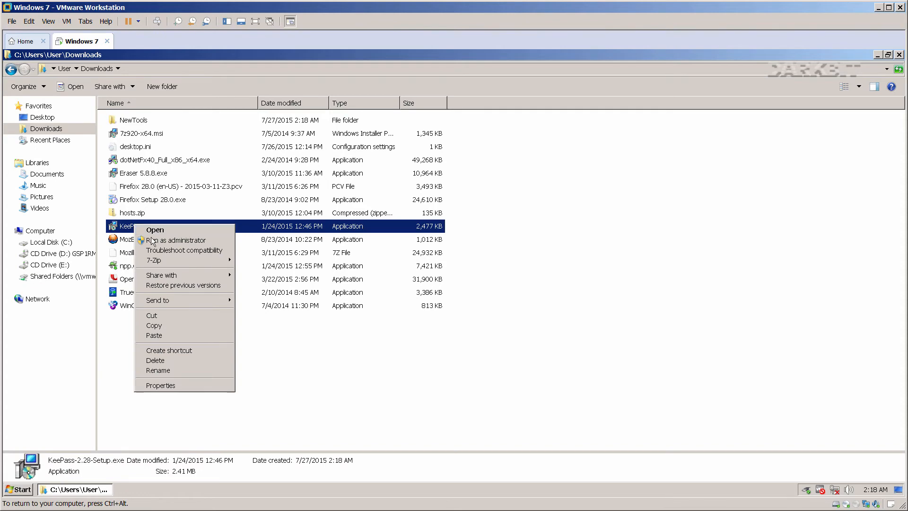
{"action": "left_click", "coordinate": [146, 240]}
{"action": "left_click", "coordinate": [462, 296]}
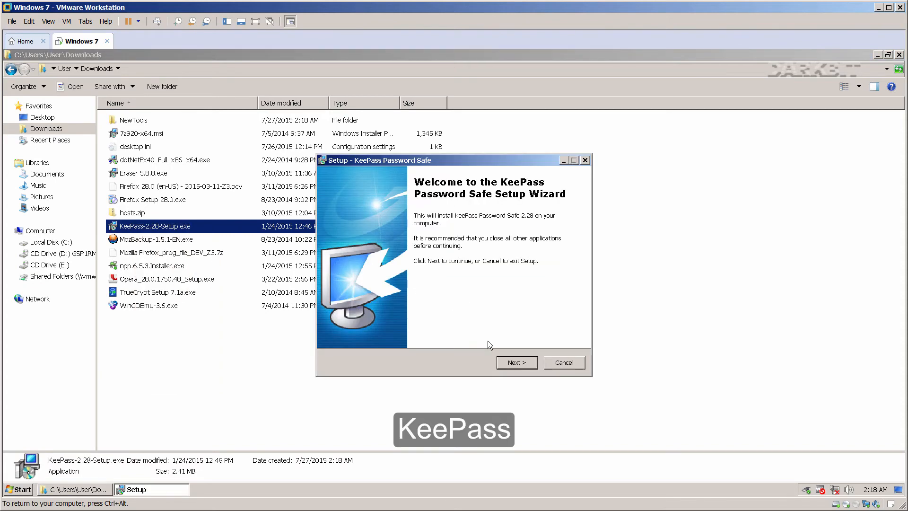
{"action": "left_click", "coordinate": [509, 362]}
{"action": "left_click", "coordinate": [400, 327]}
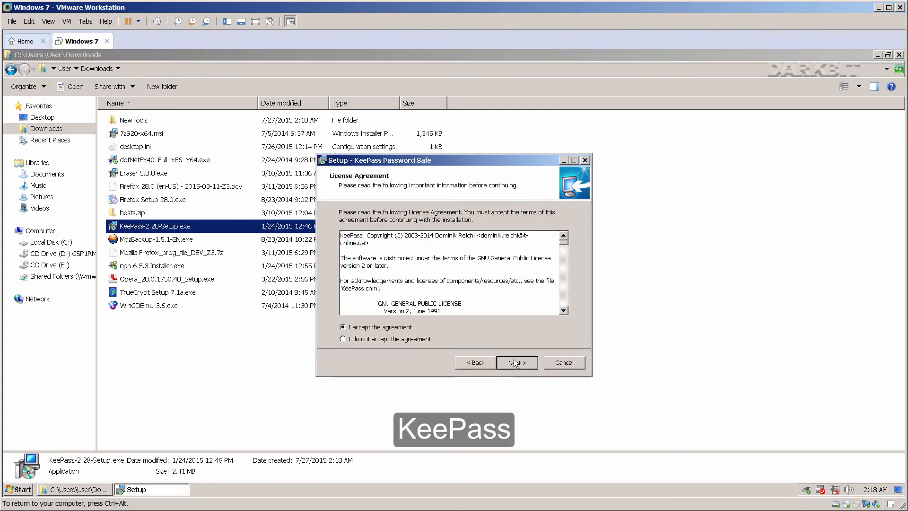
{"action": "left_click", "coordinate": [515, 362]}
{"action": "left_click", "coordinate": [515, 362]}
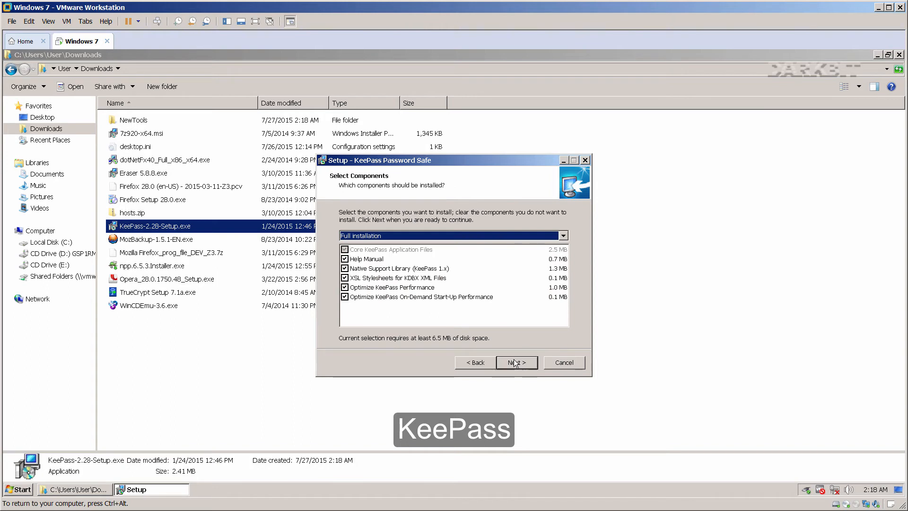
{"action": "left_click", "coordinate": [345, 296]}
{"action": "left_click", "coordinate": [345, 287]}
{"action": "left_click", "coordinate": [345, 259]}
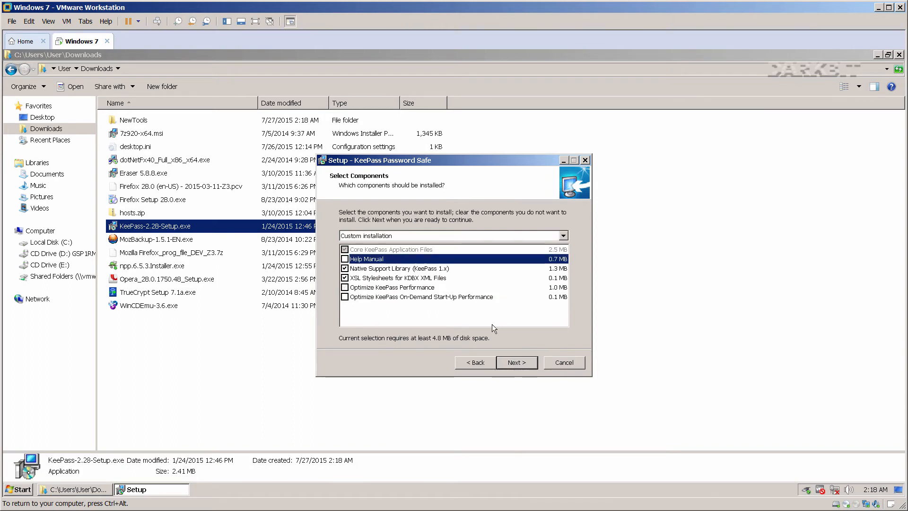
Complete the KeePass installation and disable its automatic update checks.
{"action": "left_click", "coordinate": [516, 362]}
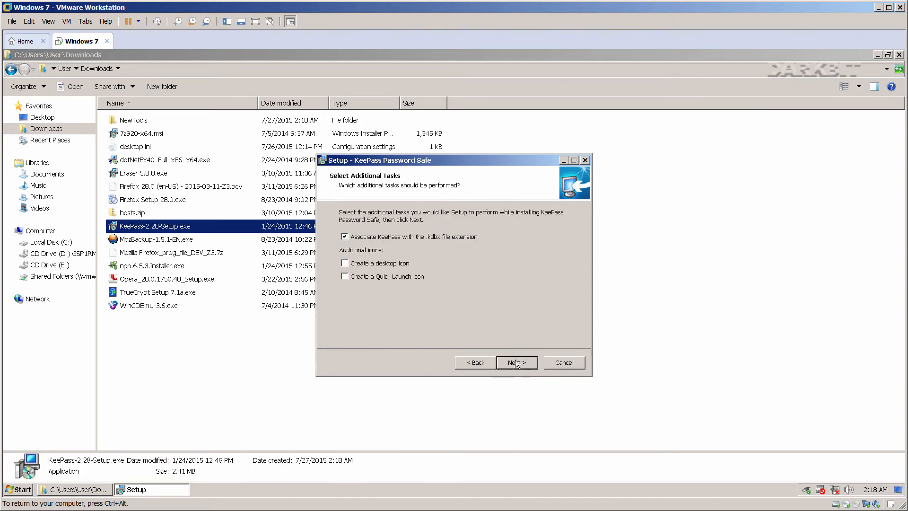
{"action": "left_click", "coordinate": [523, 363]}
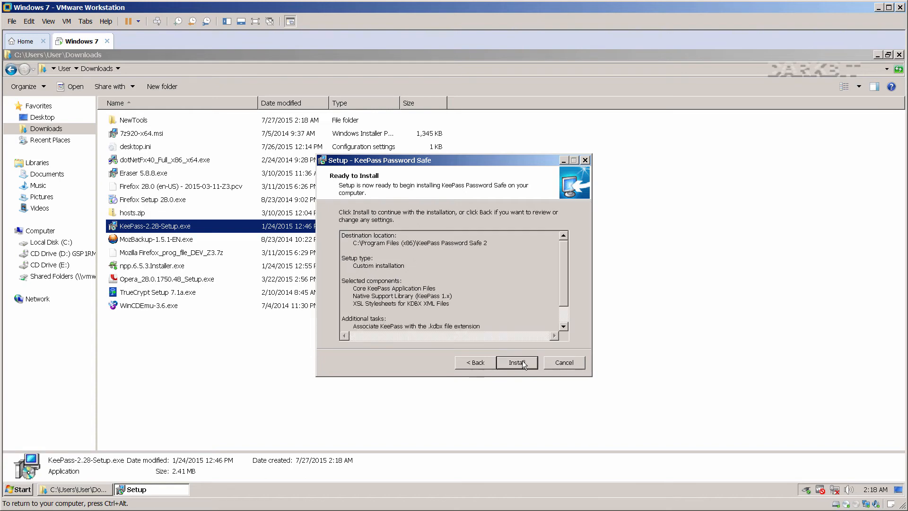
{"action": "left_click", "coordinate": [523, 363]}
{"action": "left_click", "coordinate": [517, 362]}
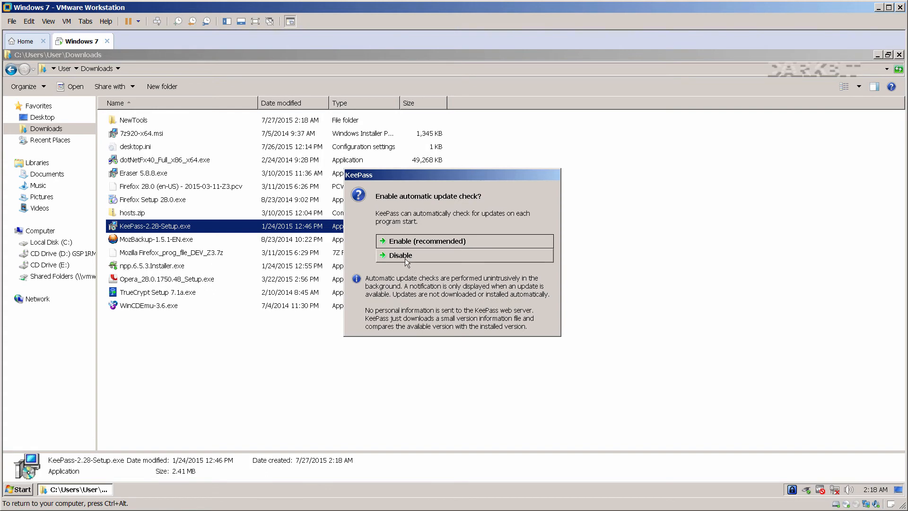
{"action": "left_click", "coordinate": [430, 258]}
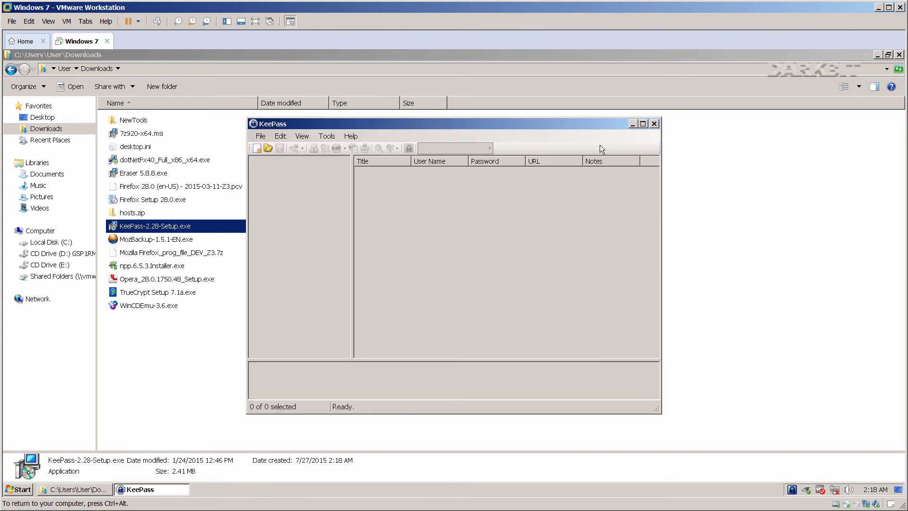
{"action": "left_click", "coordinate": [653, 124]}
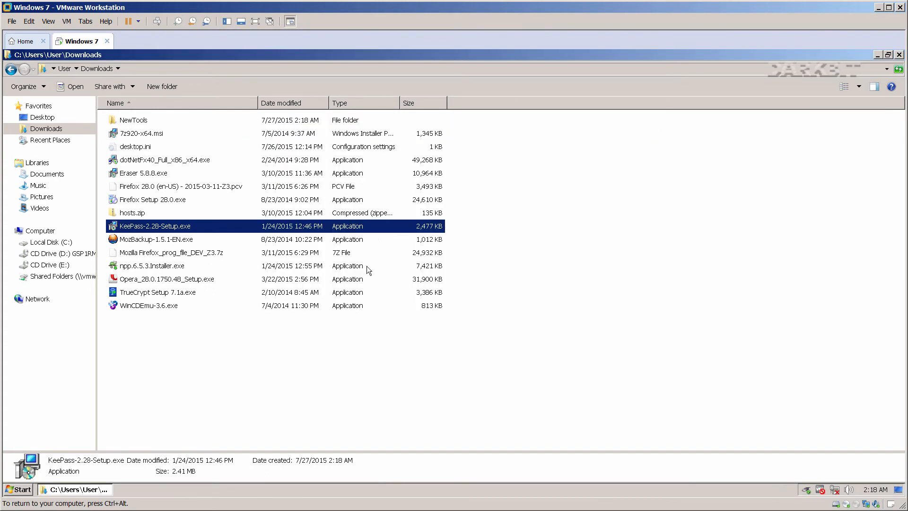
Install MozBackup as administrator with the default license and install folder.
{"action": "left_click", "coordinate": [206, 340]}
{"action": "right_click", "coordinate": [148, 237]}
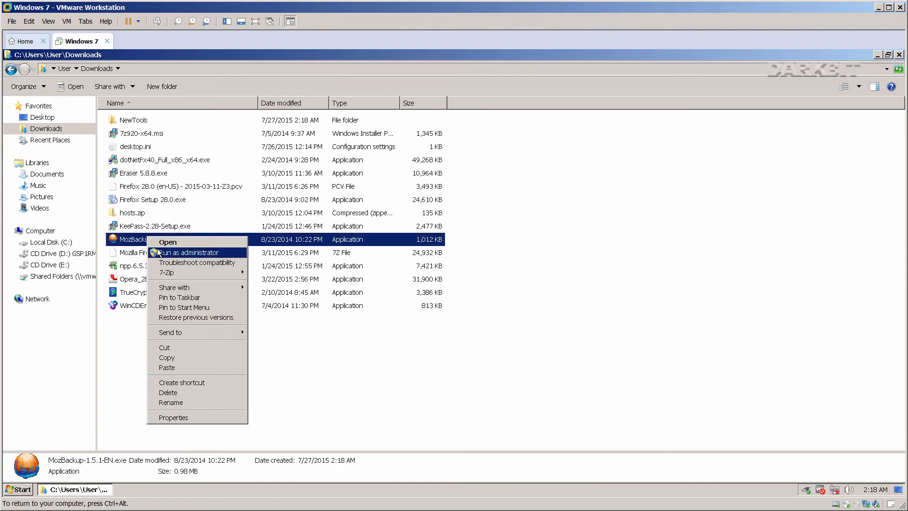
{"action": "left_click", "coordinate": [157, 252]}
{"action": "left_click", "coordinate": [522, 362]}
{"action": "left_click", "coordinate": [522, 362]}
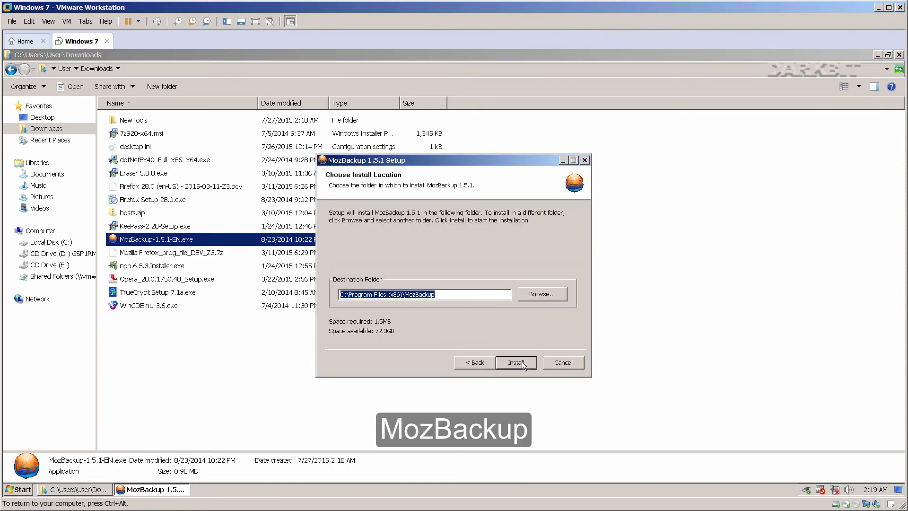
{"action": "left_click", "coordinate": [522, 362]}
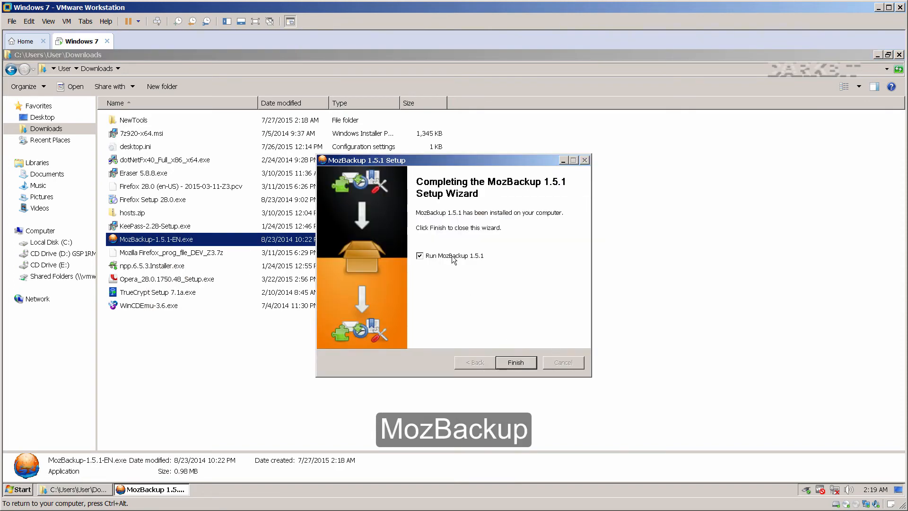
{"action": "left_click", "coordinate": [505, 363]}
Run the Notepad++ v6.5.3 installer in English, dropping User Manual, Auto-Updater, Themes, Plugins and Auto-completion Files.
{"action": "left_click", "coordinate": [187, 359]}
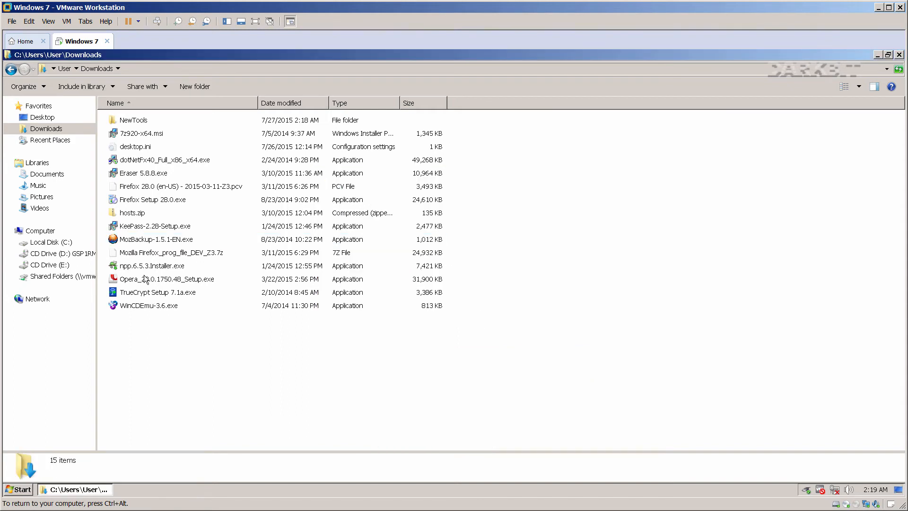
{"action": "right_click", "coordinate": [144, 270]}
{"action": "left_click", "coordinate": [164, 282]}
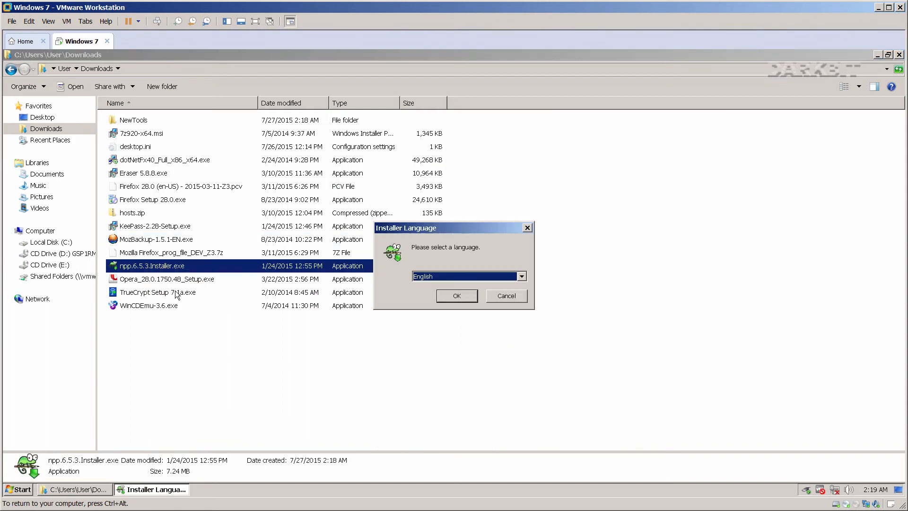
{"action": "left_click", "coordinate": [458, 296]}
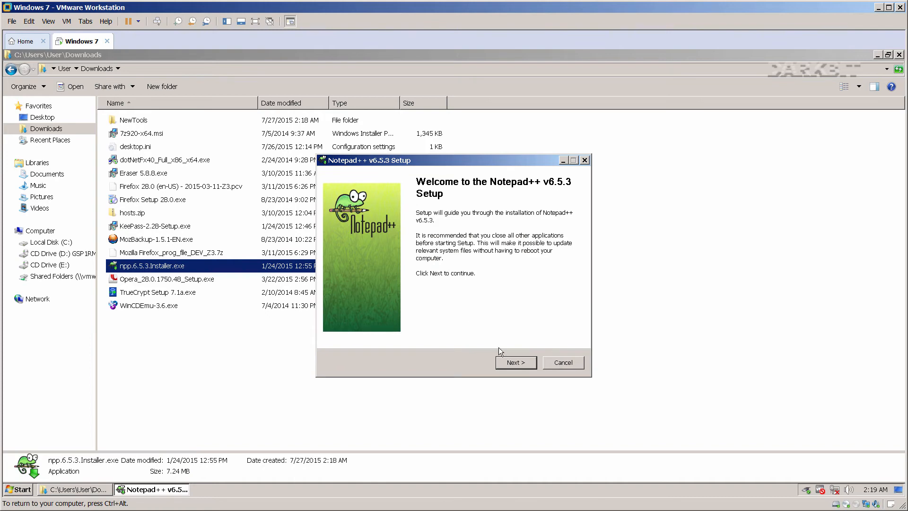
{"action": "left_click", "coordinate": [504, 362]}
{"action": "left_click", "coordinate": [504, 362]}
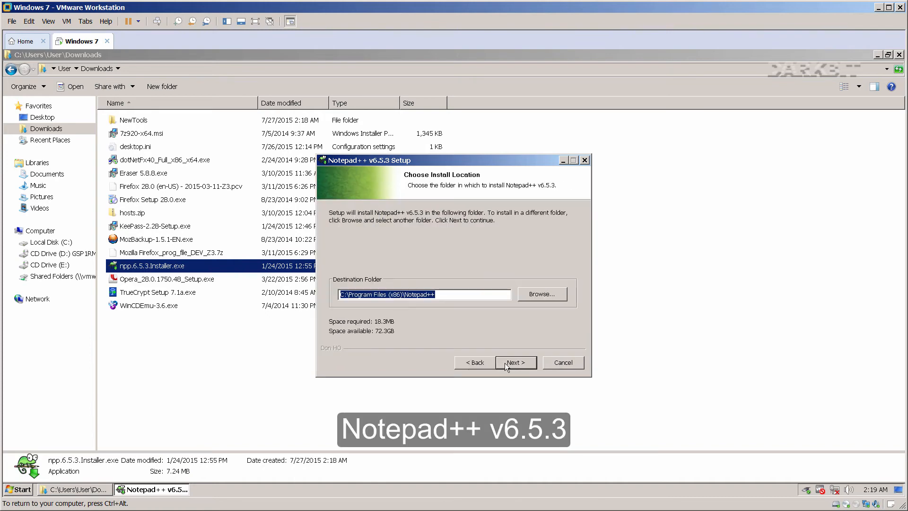
{"action": "left_click", "coordinate": [504, 362]}
{"action": "left_click", "coordinate": [429, 311]}
{"action": "left_click", "coordinate": [429, 302]}
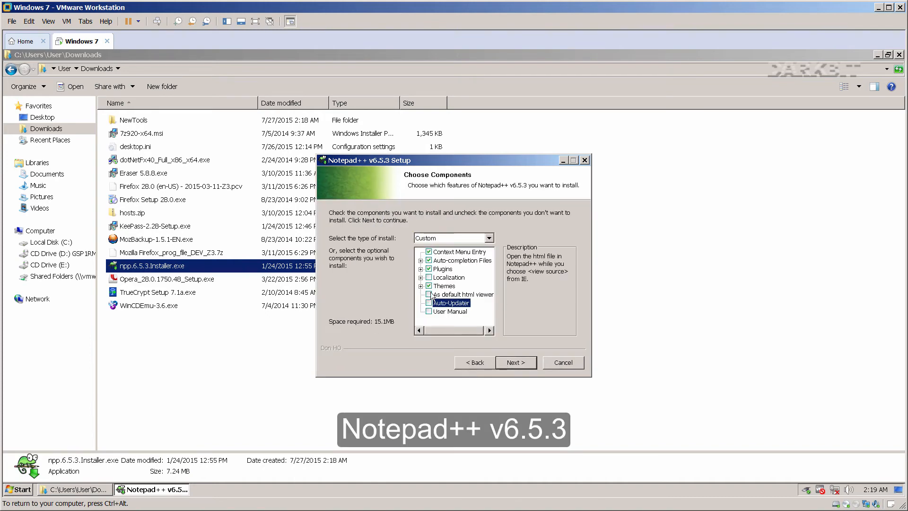
{"action": "left_click", "coordinate": [428, 285]}
{"action": "left_click", "coordinate": [429, 268]}
{"action": "left_click", "coordinate": [428, 260]}
Add a Notepad++ desktop shortcut, complete the installation, and close the Notepad++ window.
{"action": "left_click", "coordinate": [503, 362]}
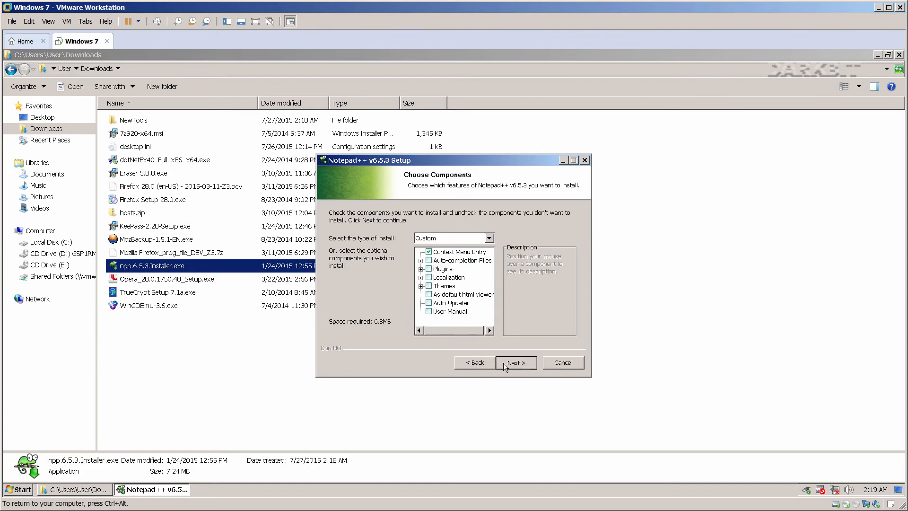
{"action": "left_click", "coordinate": [384, 275]}
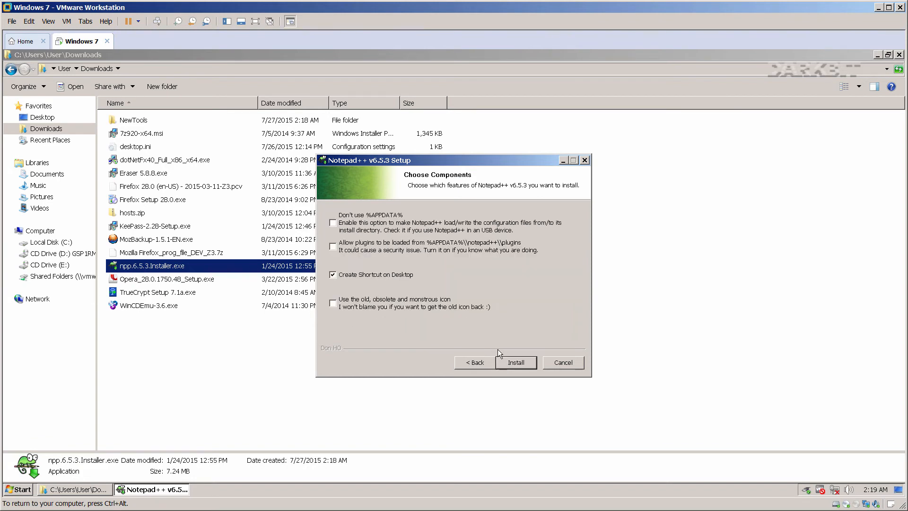
{"action": "left_click", "coordinate": [509, 361]}
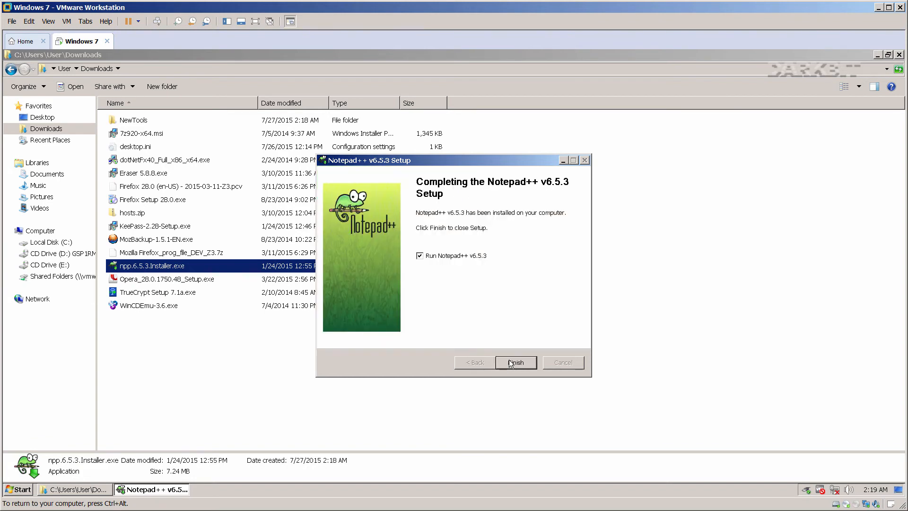
{"action": "left_click", "coordinate": [511, 363]}
{"action": "left_click_drag", "start_coordinate": [401, 75], "coordinate": [643, 137]}
{"action": "left_click", "coordinate": [702, 132]}
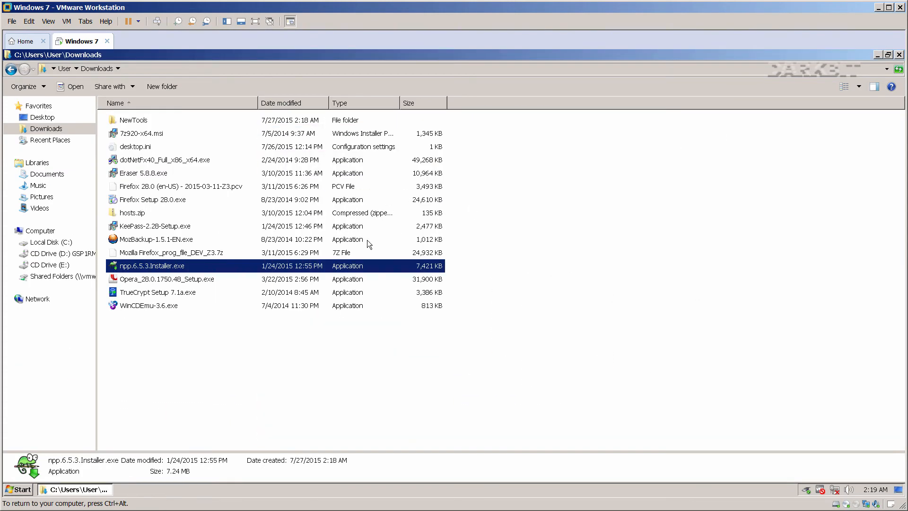
Run WinCDEmu-3.6.exe as administrator with custom options, approving its storage driver.
{"action": "left_click", "coordinate": [145, 306]}
{"action": "right_click", "coordinate": [146, 306]}
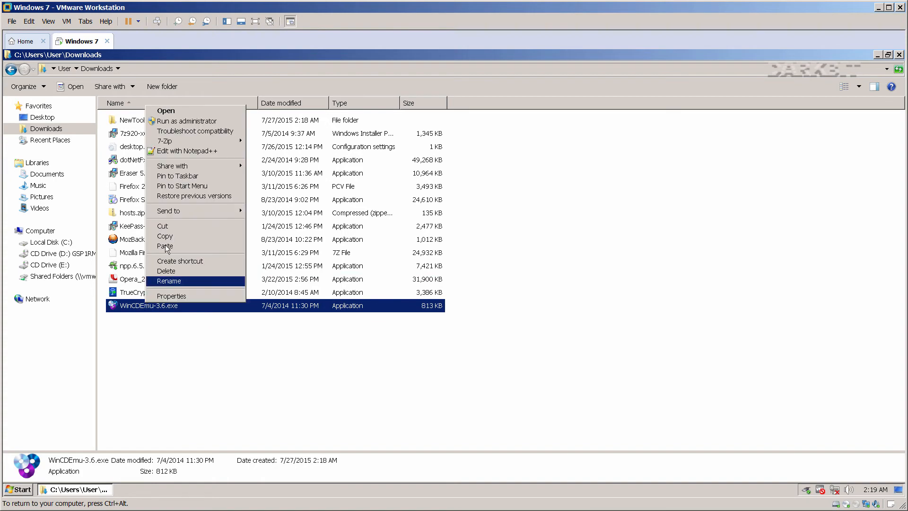
{"action": "left_click", "coordinate": [182, 121]}
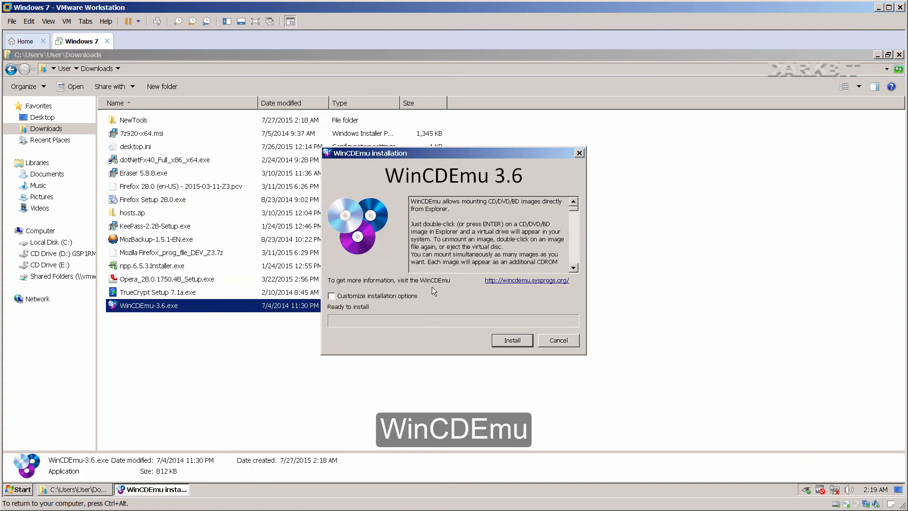
{"action": "left_click", "coordinate": [378, 297]}
{"action": "left_click", "coordinate": [503, 369]}
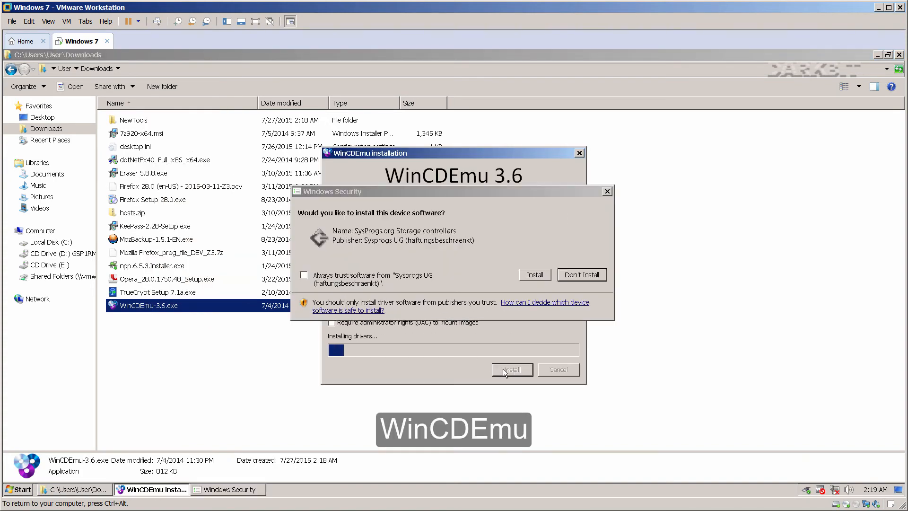
{"action": "left_click", "coordinate": [527, 276]}
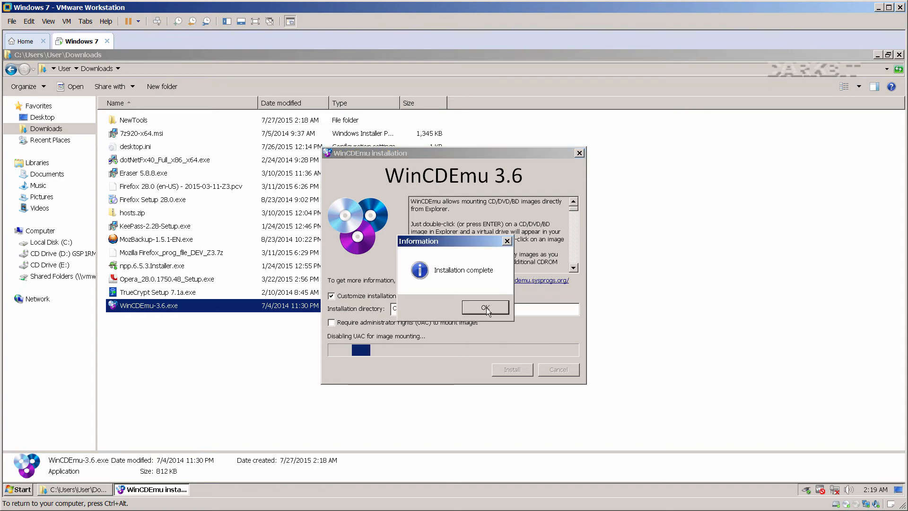
{"action": "left_click", "coordinate": [485, 307]}
Install TrueCrypt 7.1a as administrator in Install mode, declining the beginner's tutorial.
{"action": "left_click", "coordinate": [164, 292]}
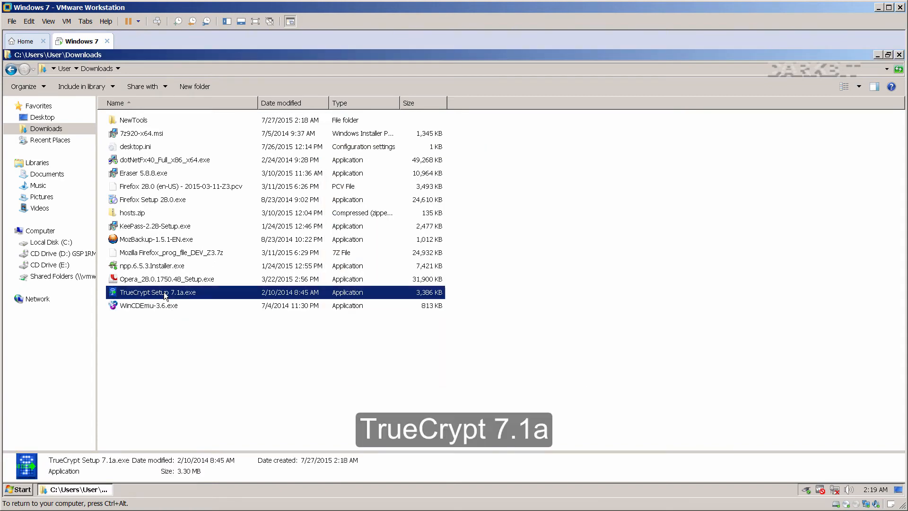
{"action": "right_click", "coordinate": [164, 292]}
{"action": "left_click", "coordinate": [173, 308]}
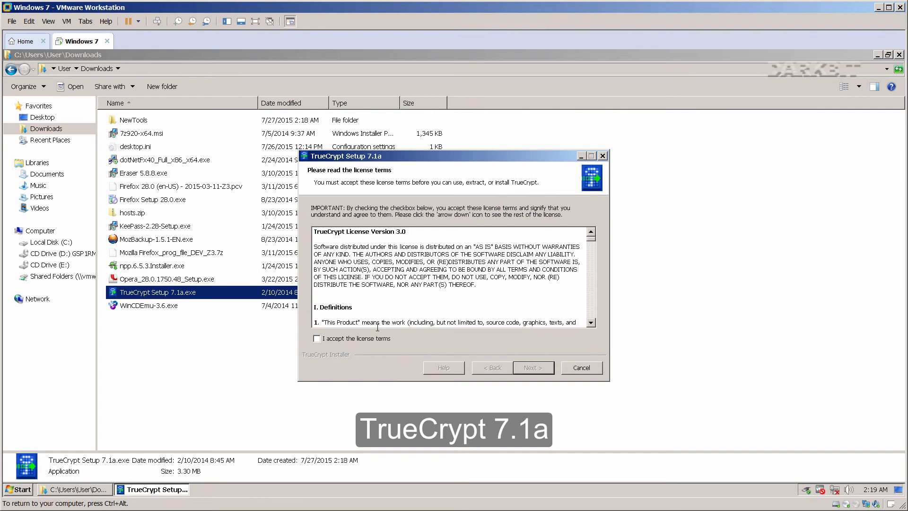
{"action": "left_click", "coordinate": [419, 339]}
{"action": "left_click", "coordinate": [526, 368]}
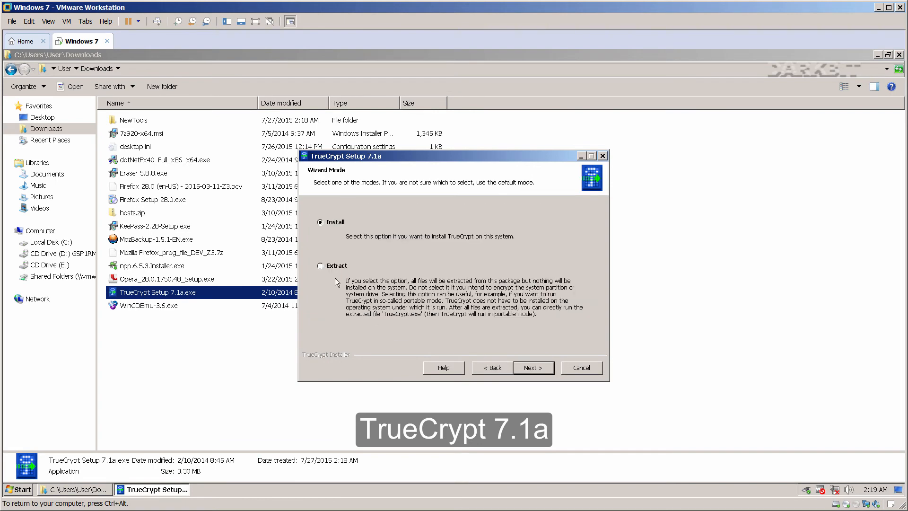
{"action": "left_click", "coordinate": [529, 368]}
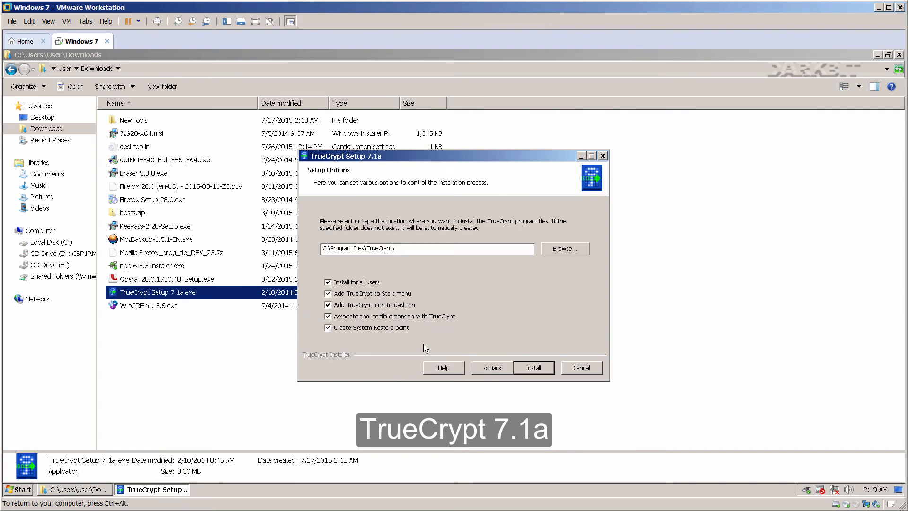
{"action": "left_click", "coordinate": [529, 365]}
{"action": "left_click", "coordinate": [513, 308]}
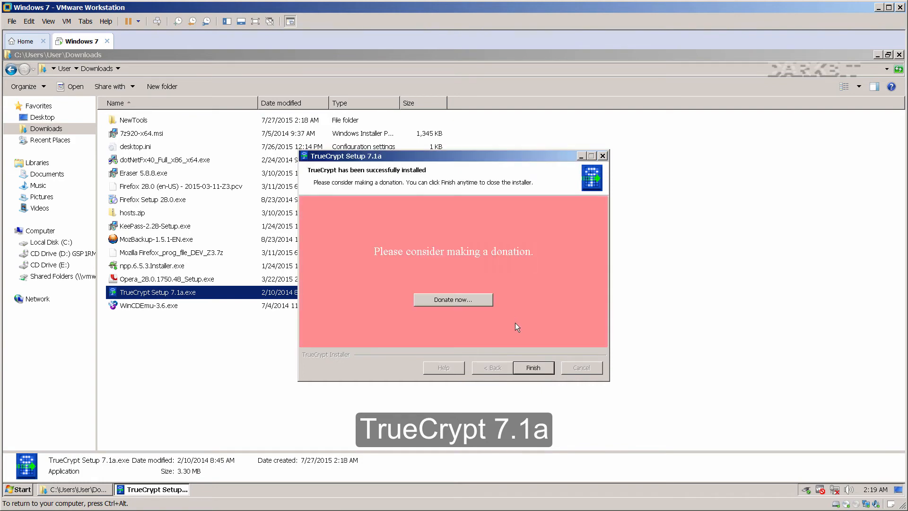
{"action": "left_click", "coordinate": [538, 367]}
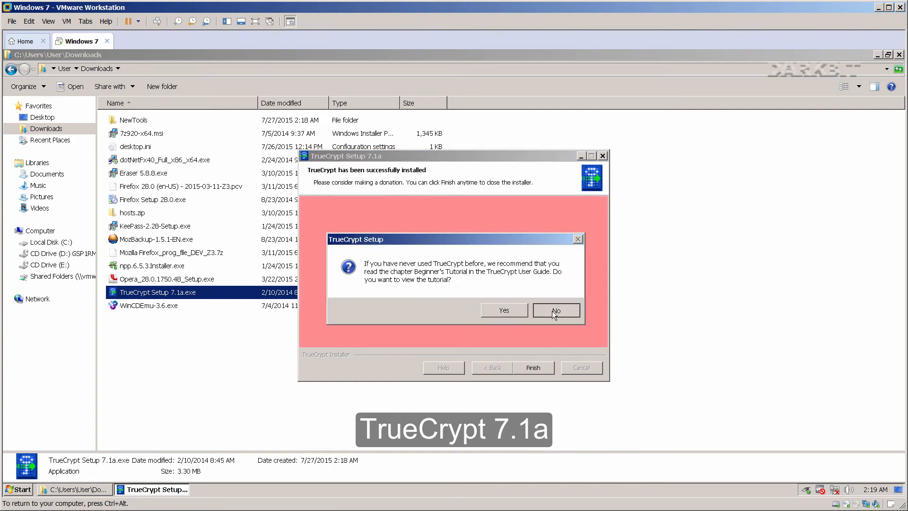
{"action": "left_click", "coordinate": [551, 310]}
{"action": "left_click", "coordinate": [318, 378]}
Copy the HOSTS file from the extracted hosts folder in Downloads.
{"action": "right_click", "coordinate": [132, 213]}
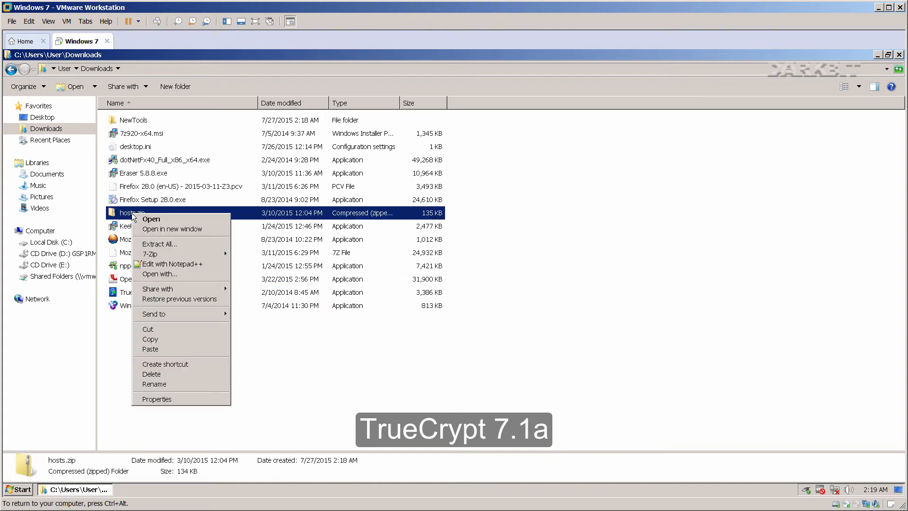
{"action": "mouse_move", "coordinate": [207, 253]}
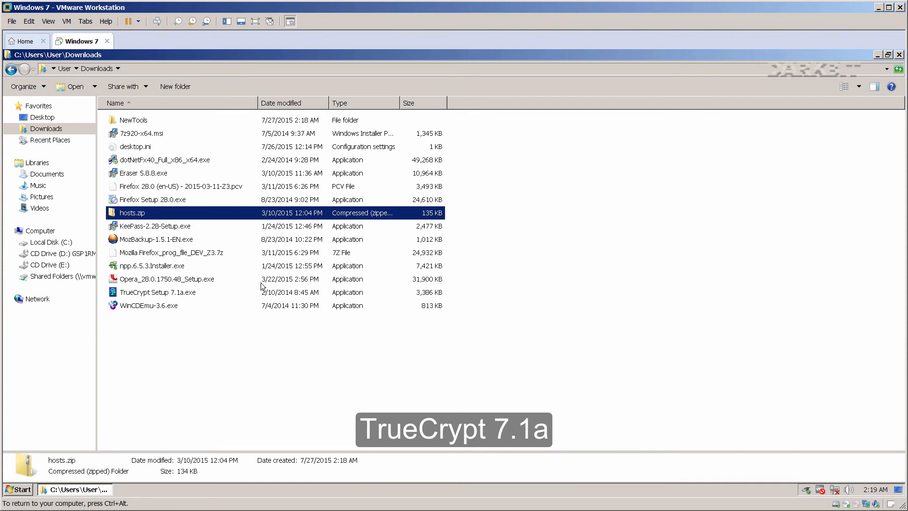
{"action": "double_click", "coordinate": [132, 123]}
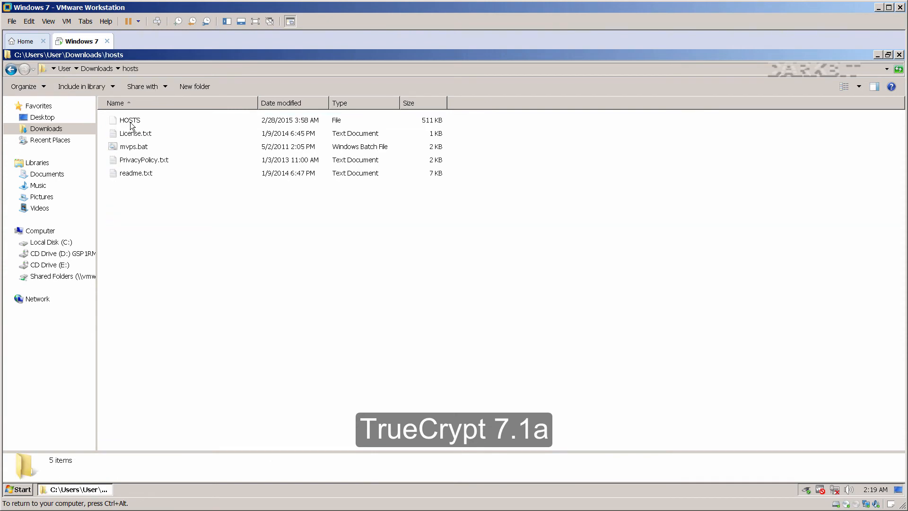
{"action": "left_click", "coordinate": [130, 121]}
{"action": "right_click", "coordinate": [130, 121]}
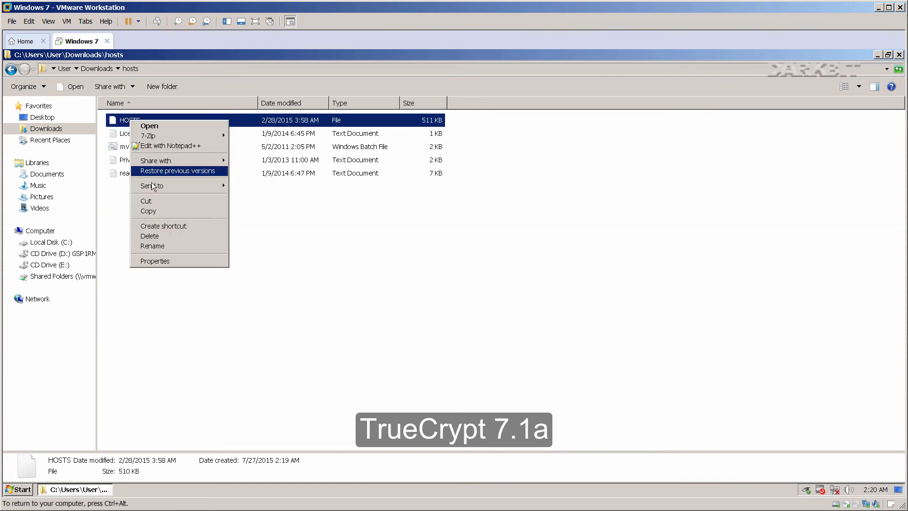
{"action": "left_click", "coordinate": [155, 211]}
Paste it into C:\Windows\System32\drivers\etc, replacing the existing hosts file.
{"action": "left_click", "coordinate": [66, 242]}
{"action": "left_click", "coordinate": [122, 242]}
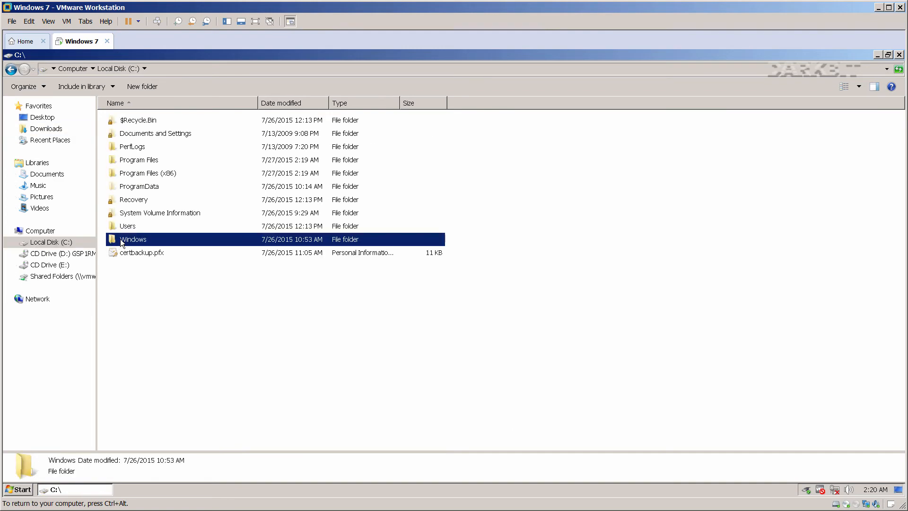
{"action": "double_click", "coordinate": [122, 242]}
{"action": "left_click", "coordinate": [132, 344]}
{"action": "scroll", "coordinate": [134, 347], "scroll_direction": "down", "scroll_amount": 8}
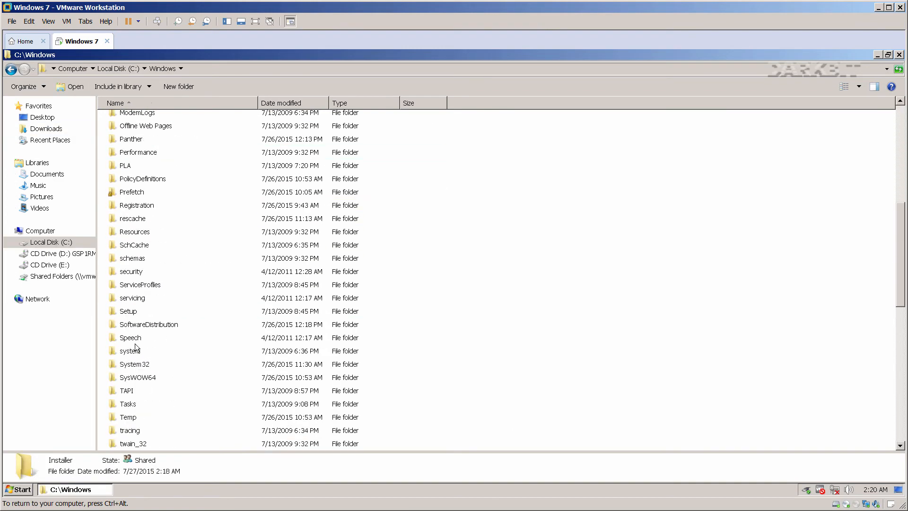
{"action": "scroll", "coordinate": [136, 348], "scroll_direction": "down", "scroll_amount": 3}
{"action": "double_click", "coordinate": [137, 248]}
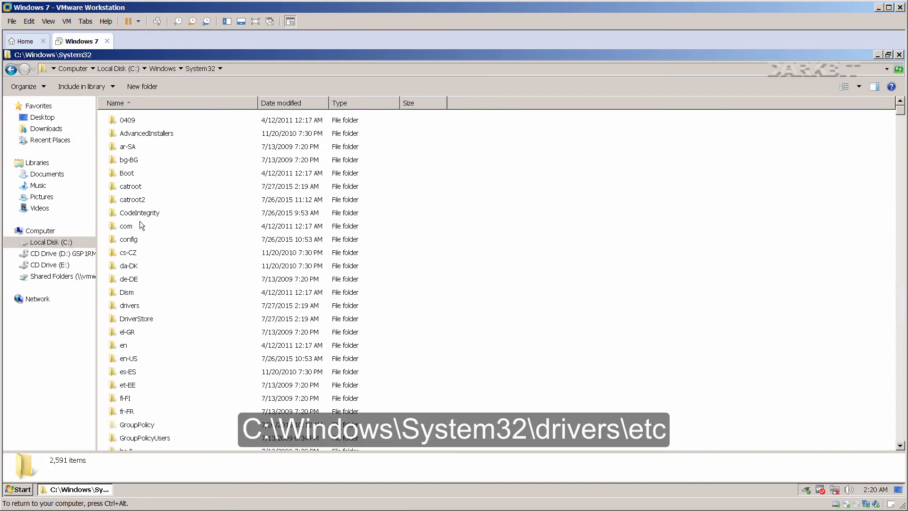
{"action": "left_click", "coordinate": [130, 306]}
{"action": "double_click", "coordinate": [130, 307]}
{"action": "double_click", "coordinate": [126, 134]}
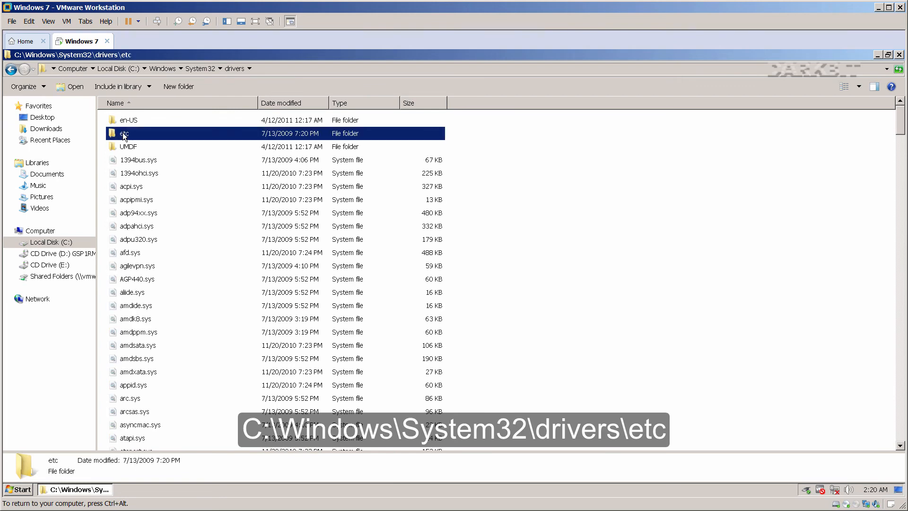
{"action": "right_click", "coordinate": [145, 206]}
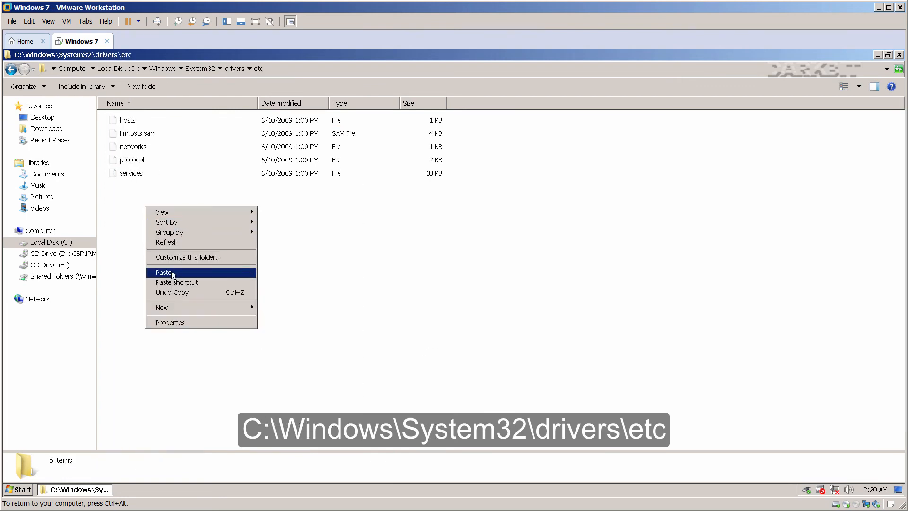
{"action": "left_click", "coordinate": [171, 271]}
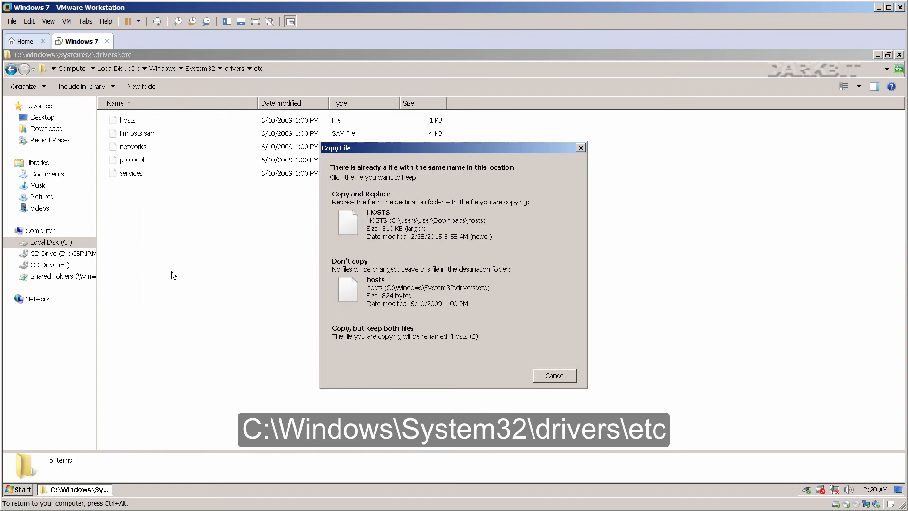
{"action": "left_click", "coordinate": [379, 229]}
{"action": "right_click", "coordinate": [143, 122]}
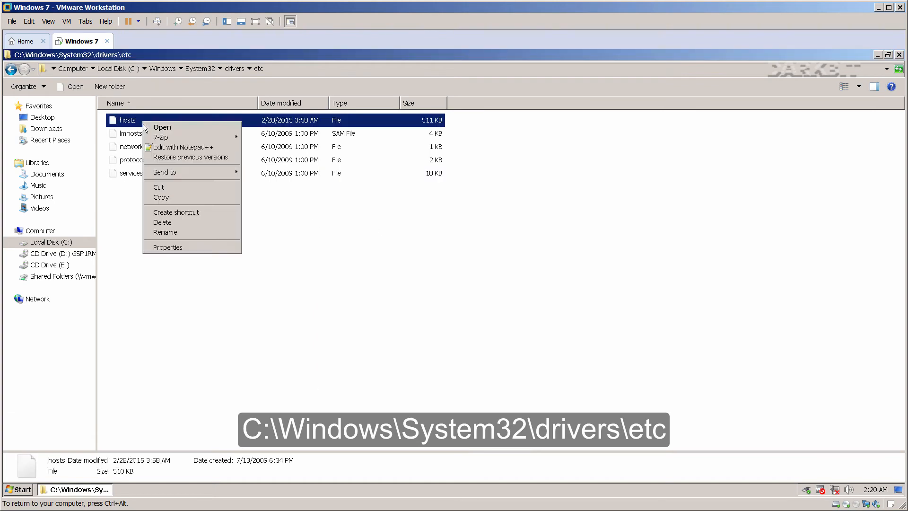
{"action": "left_click", "coordinate": [156, 147]}
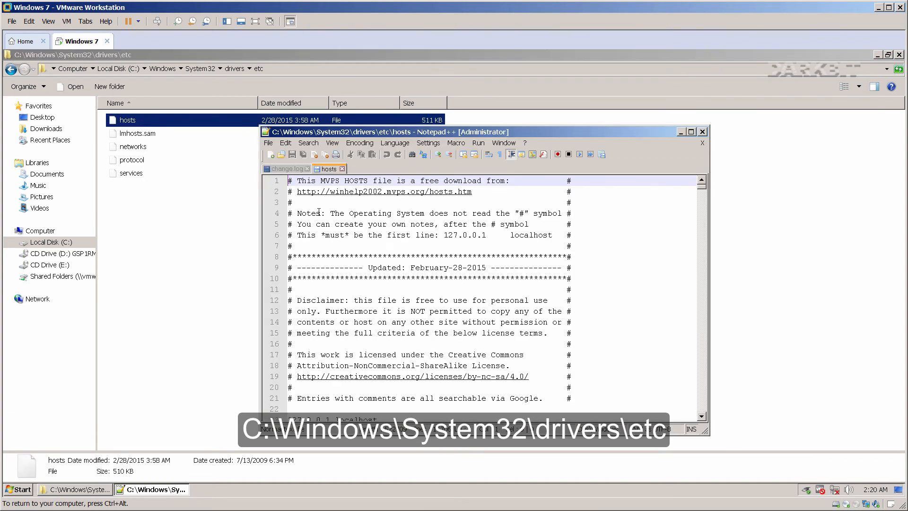
{"action": "double_click", "coordinate": [391, 129]}
{"action": "scroll", "coordinate": [146, 323], "scroll_direction": "down", "scroll_amount": 3}
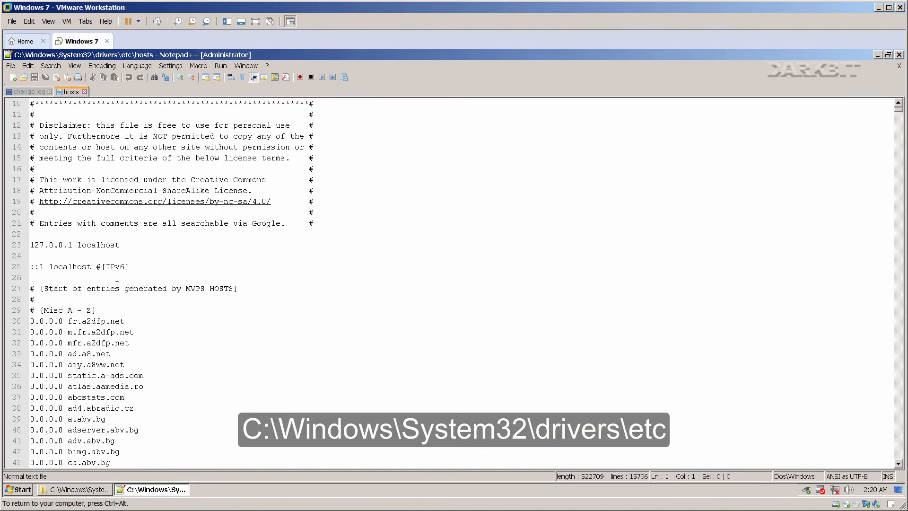
{"action": "left_click_drag", "start_coordinate": [127, 320], "coordinate": [23, 321]}
{"action": "left_click", "coordinate": [57, 256]}
{"action": "key", "text": "ctrl+v"}
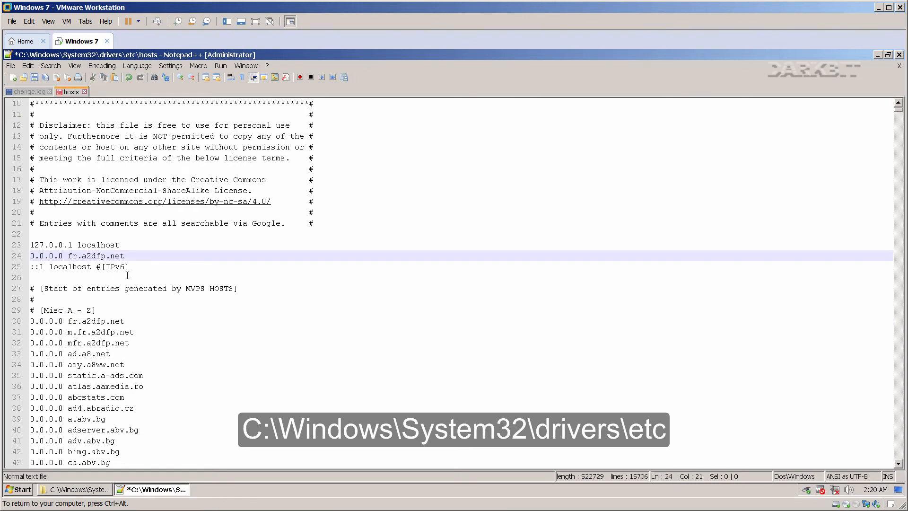
{"action": "key", "text": "BackSpace"}
{"action": "key", "text": "BackSpace"}
{"action": "key", "text": "BackSpace"}
{"action": "key", "text": "BackSpace"}
{"action": "key", "text": "BackSpace"}
{"action": "key", "text": "BackSpace"}
{"action": "key", "text": "BackSpace"}
{"action": "key", "text": "BackSpace"}
{"action": "key", "text": "BackSpace"}
{"action": "key", "text": "BackSpace"}
{"action": "key", "text": "BackSpace"}
{"action": "key", "text": "BackSpace"}
{"action": "type", "text": "www.google.com"}
{"action": "key", "text": "Return"}
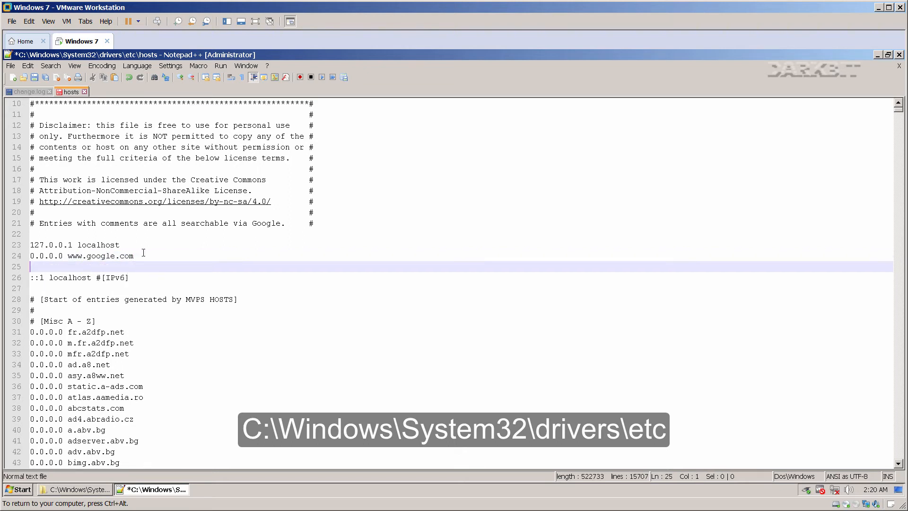
{"action": "left_click_drag", "start_coordinate": [141, 256], "coordinate": [31, 257]}
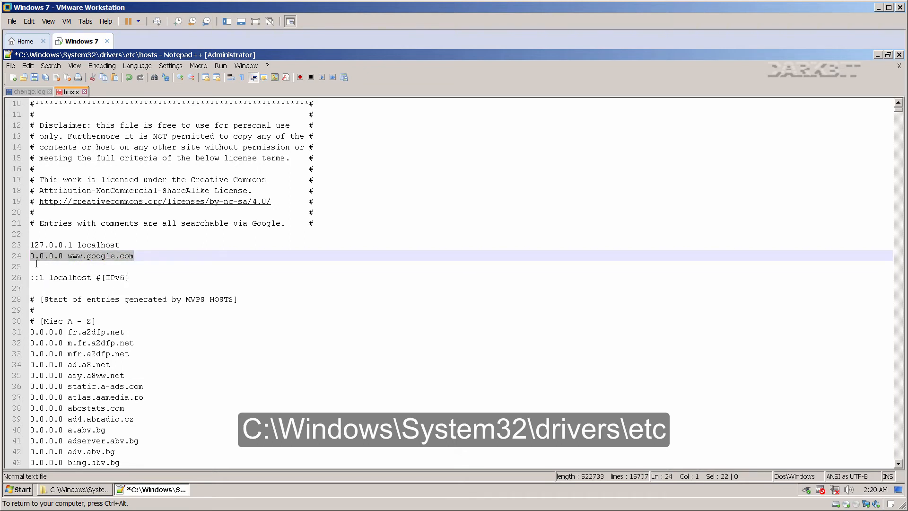
{"action": "left_click", "coordinate": [38, 264]}
{"action": "key", "text": "ctrl+v"}
{"action": "left_click", "coordinate": [86, 266]}
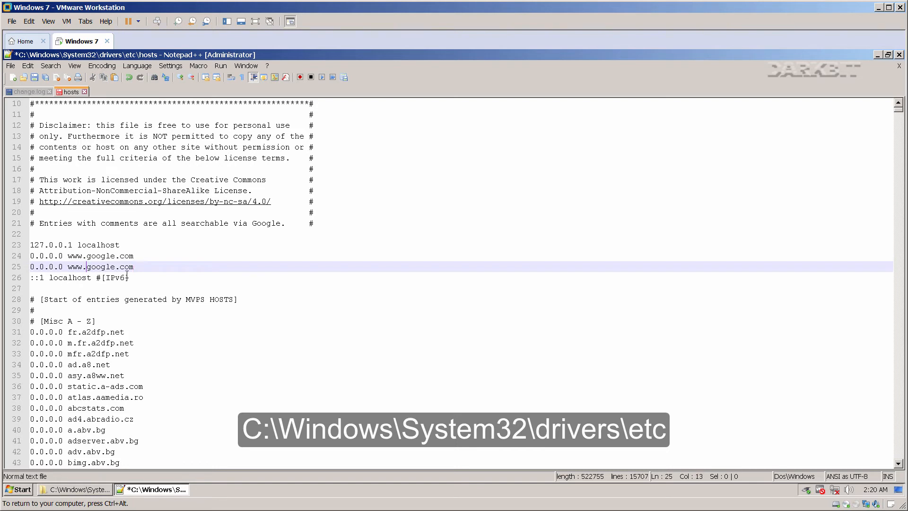
{"action": "key", "text": "BackSpace"}
{"action": "key", "text": "BackSpace"}
{"action": "key", "text": "BackSpace"}
{"action": "key", "text": "BackSpace"}
{"action": "left_click", "coordinate": [132, 268]}
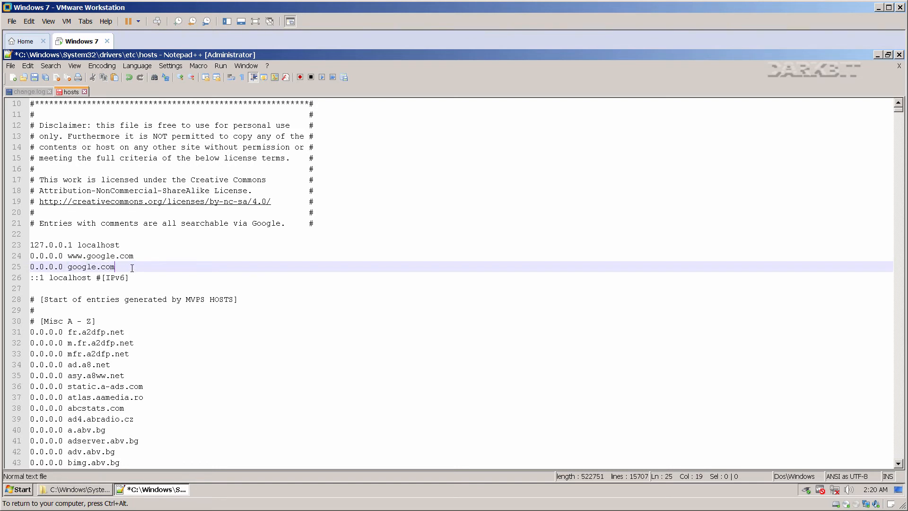
{"action": "key", "text": "Return"}
{"action": "key", "text": "ctrl+v"}
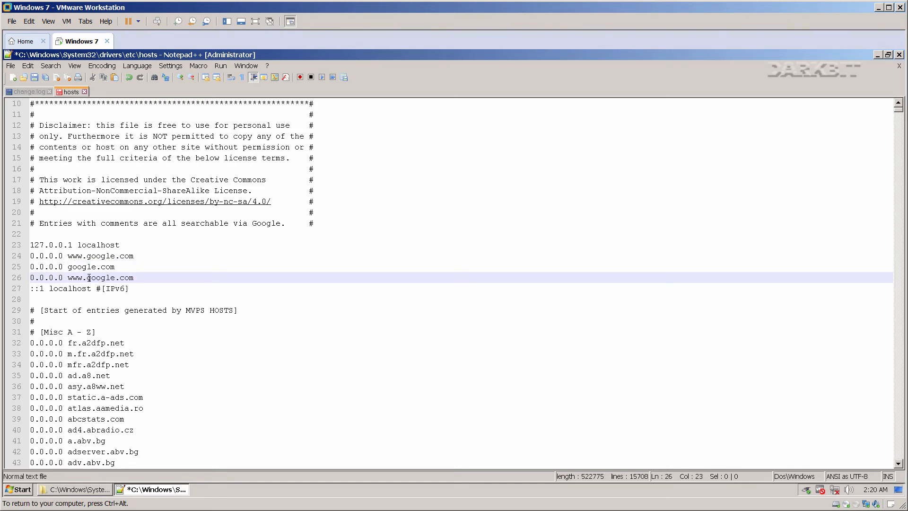
{"action": "left_click_drag", "start_coordinate": [89, 277], "coordinate": [136, 277]}
{"action": "type", "text": "facebook.com"}
{"action": "key", "text": "Return"}
{"action": "key", "text": "ctrl+v"}
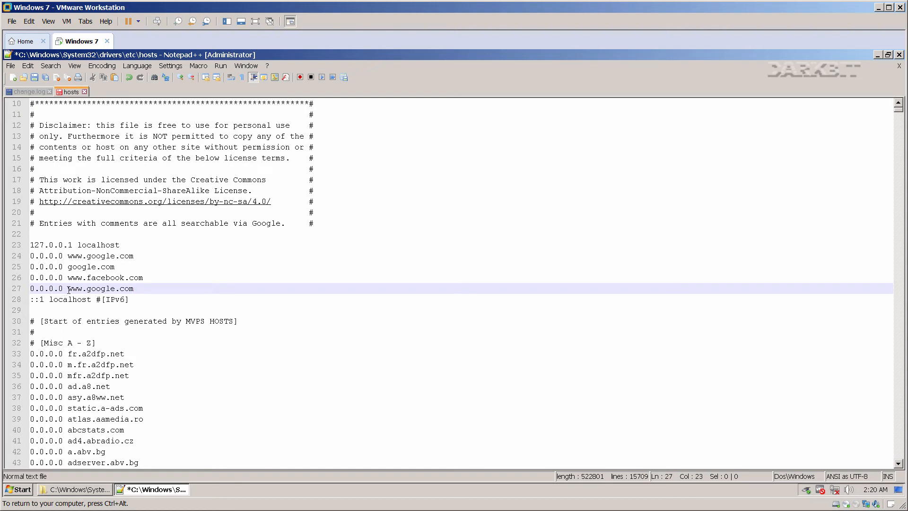
{"action": "left_click_drag", "start_coordinate": [68, 290], "coordinate": [134, 290]}
{"action": "type", "text": "facebook.com"}
{"action": "left_click_drag", "start_coordinate": [71, 292], "coordinate": [29, 290]}
{"action": "key", "text": "ctrl+c"}
{"action": "left_click", "coordinate": [133, 288]}
{"action": "key", "text": "Return"}
{"action": "key", "text": "ctrl+v"}
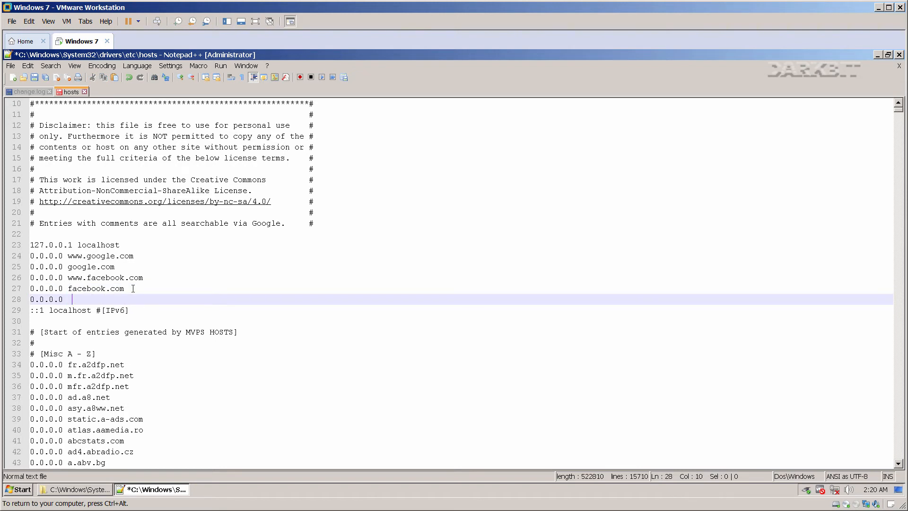
{"action": "type", "text": "www.ty"}
{"action": "type", "text": "itter.com"}
{"action": "key", "text": "Return"}
{"action": "key", "text": "ctrl+v"}
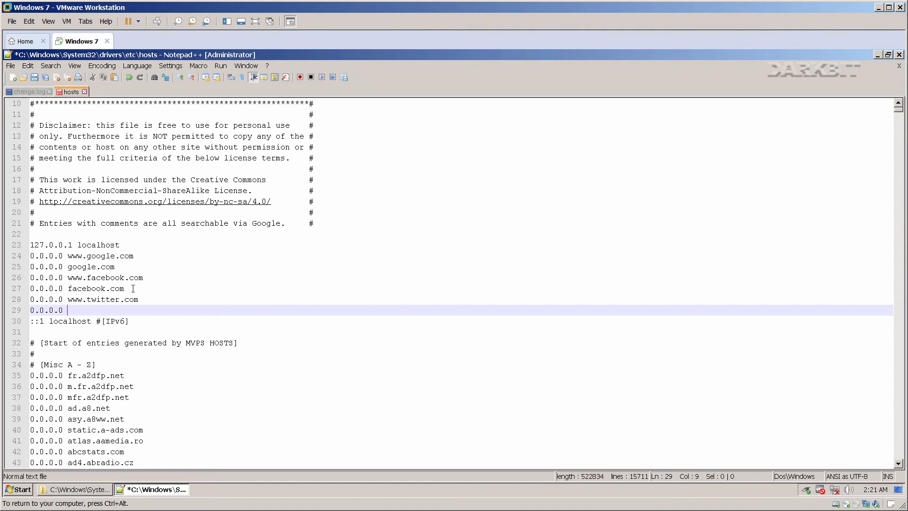
{"action": "type", "text": "twitter.com"}
{"action": "key", "text": "Return"}
{"action": "key", "text": "ctrl+v"}
{"action": "type", "text": "www."}
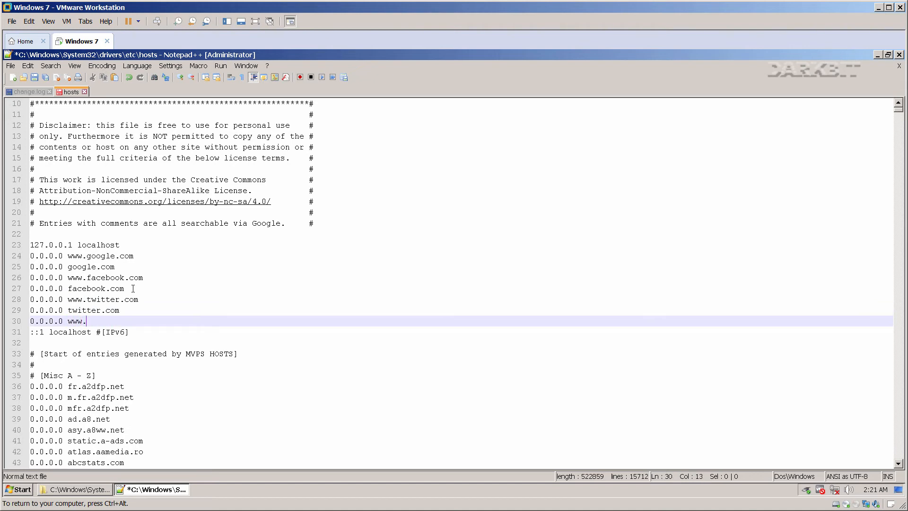
{"action": "type", "text": "dropbox.com"}
{"action": "key", "text": "Return"}
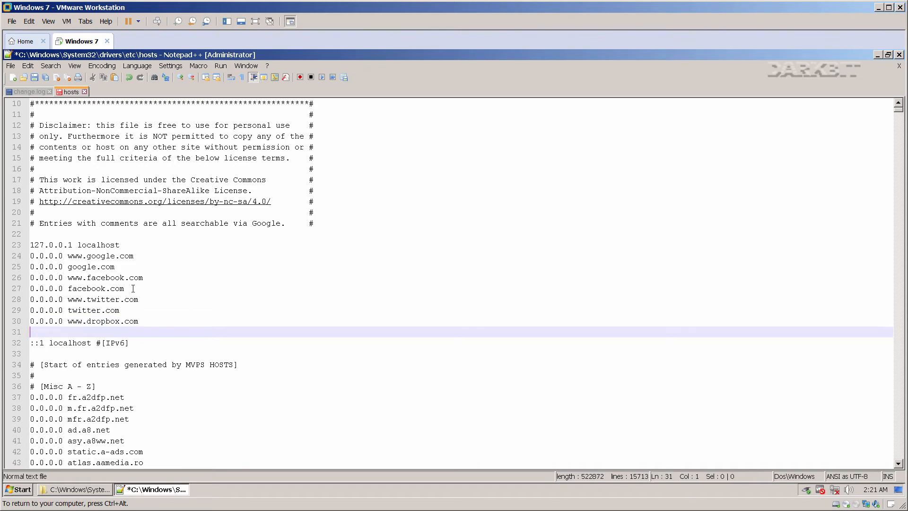
{"action": "key", "text": "ctrl+v"}
{"action": "type", "text": "dropbox.com"}
{"action": "key", "text": "Return"}
{"action": "key", "text": "Return"}
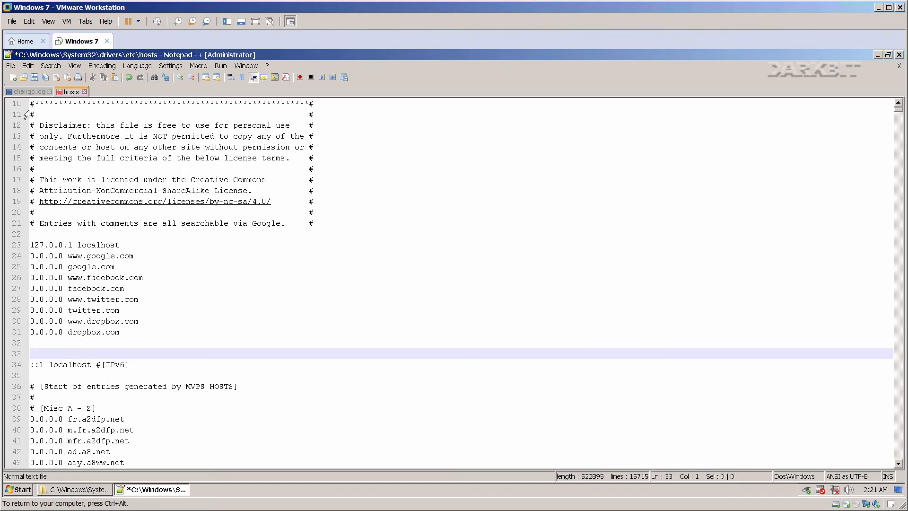
Save the edited hosts file and close Notepad++ and the etc folder window.
{"action": "left_click", "coordinate": [35, 77]}
{"action": "left_click", "coordinate": [10, 68]}
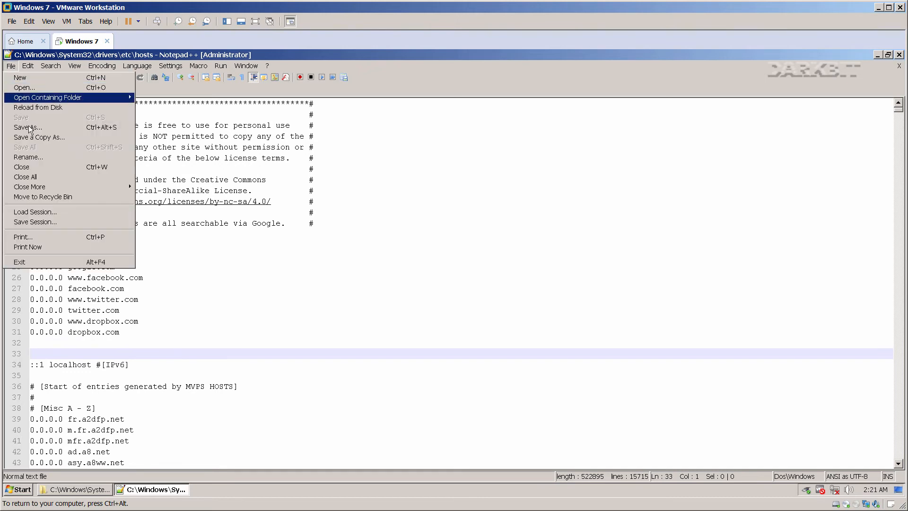
{"action": "left_click", "coordinate": [182, 276]}
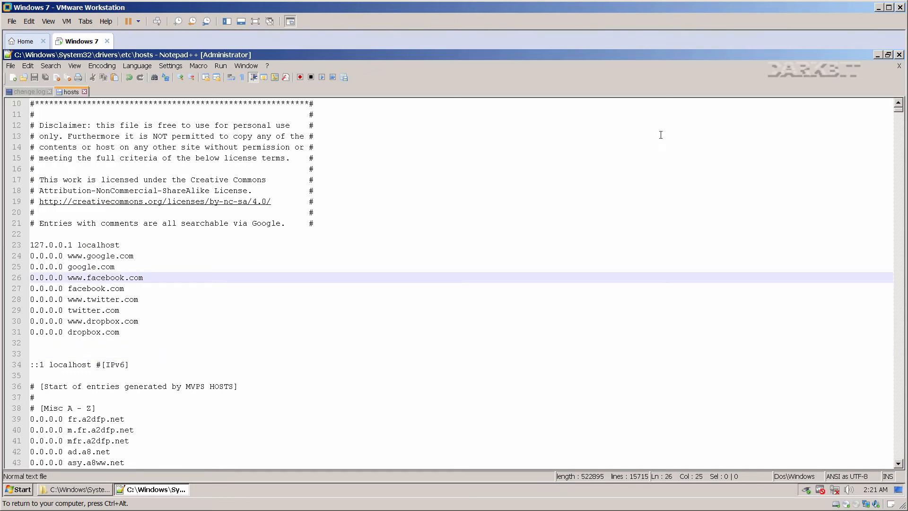
{"action": "left_click", "coordinate": [899, 55]}
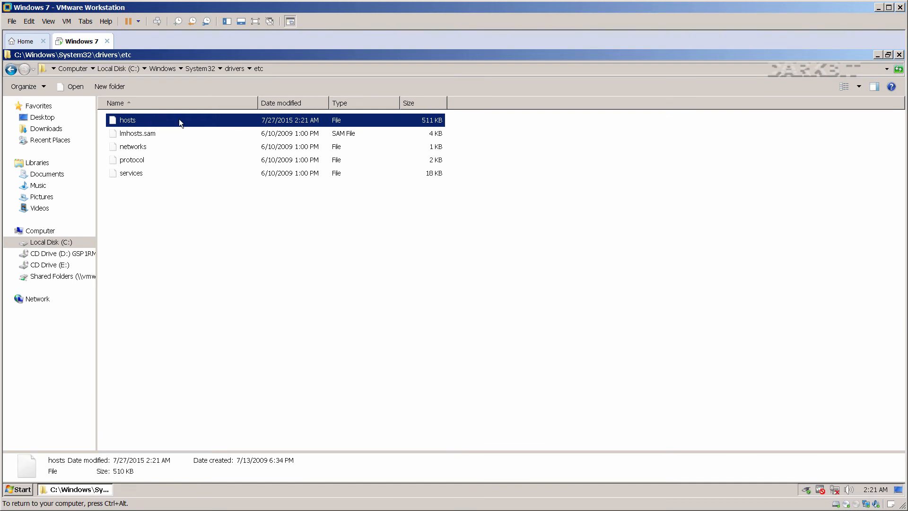
{"action": "left_click", "coordinate": [898, 55]}
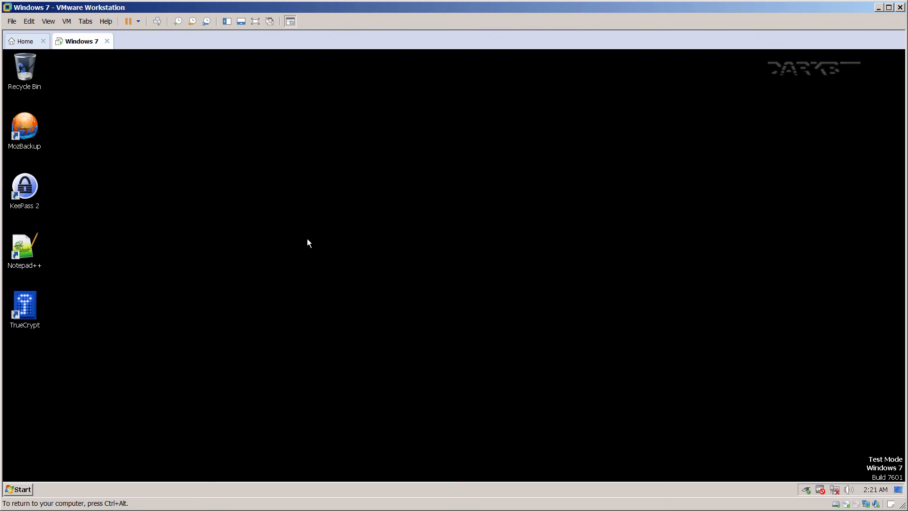
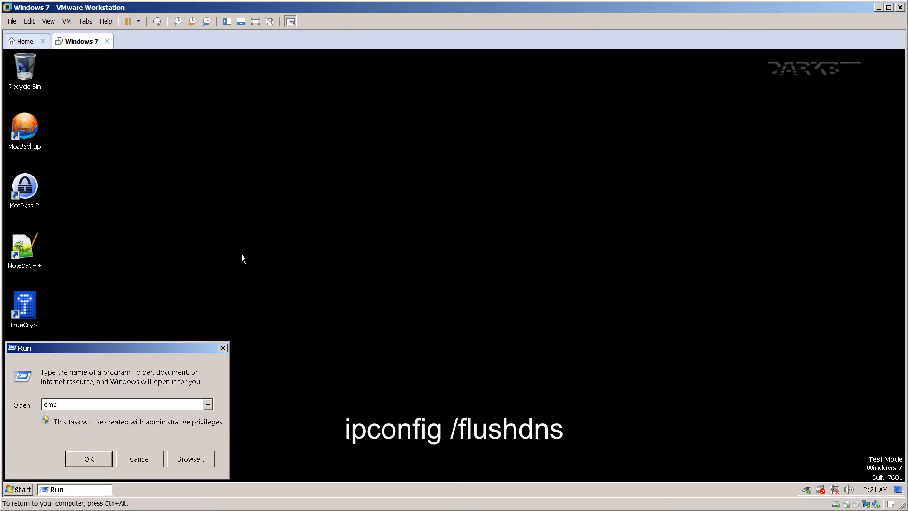
Launch an administrator Command Prompt and flush the DNS cache with ipconfig /flushdns.
{"action": "key", "text": "Return"}
{"action": "type", "text": "ipconfig"}
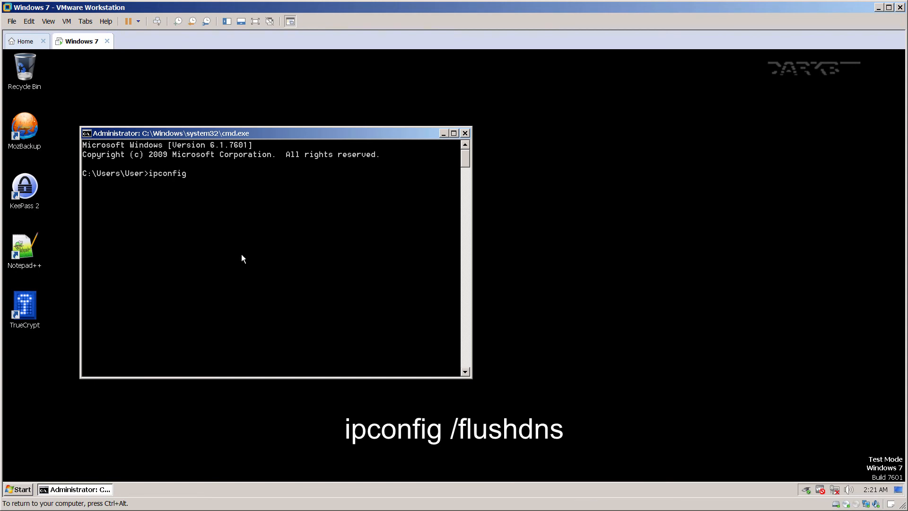
{"action": "type", "text": " /flushdns"}
{"action": "key", "text": "Return"}
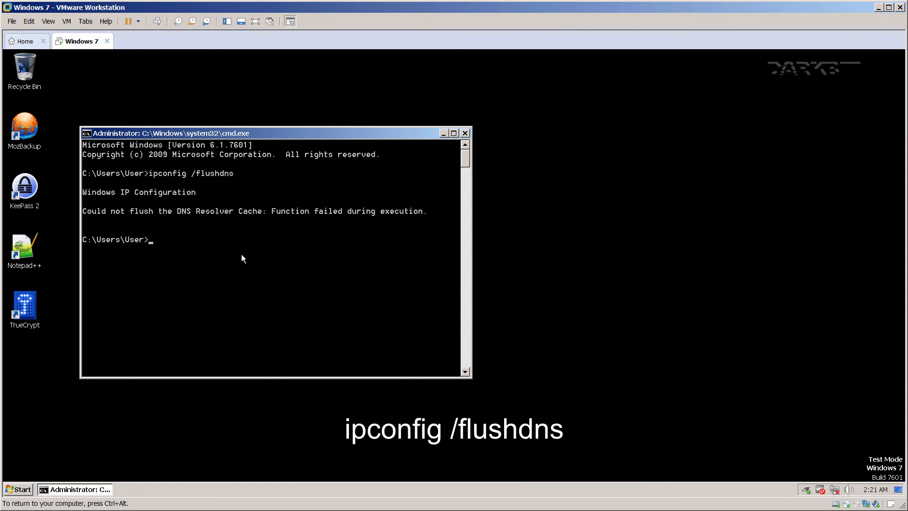
Release and renew the IP address so the adapter gets 192.168.1.232 with gateway 192.168.1.254.
{"action": "key", "text": "Up"}
{"action": "key", "text": "BackSpace"}
{"action": "key", "text": "BackSpace"}
{"action": "key", "text": "BackSpace"}
{"action": "key", "text": "BackSpace"}
{"action": "key", "text": "BackSpace"}
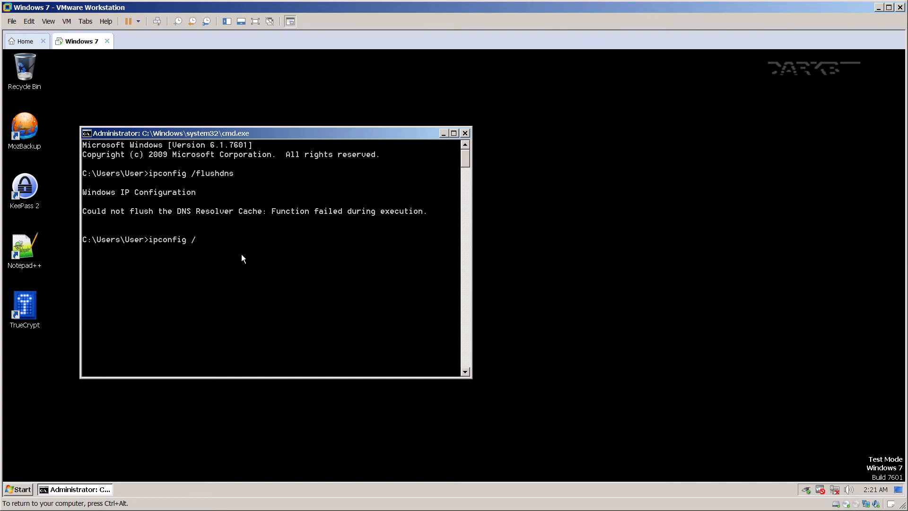
{"action": "type", "text": "release"}
{"action": "key", "text": "Return"}
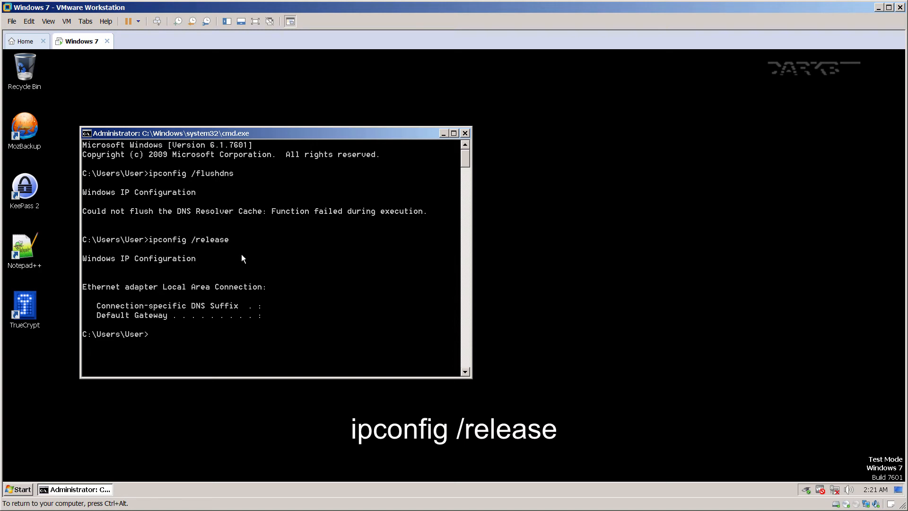
{"action": "key", "text": "Up"}
{"action": "key", "text": "BackSpace"}
{"action": "key", "text": "BackSpace"}
{"action": "key", "text": "BackSpace"}
{"action": "key", "text": "BackSpace"}
{"action": "key", "text": "BackSpace"}
{"action": "key", "text": "BackSpace"}
{"action": "key", "text": "BackSpace"}
{"action": "type", "text": "renew"}
{"action": "key", "text": "Return"}
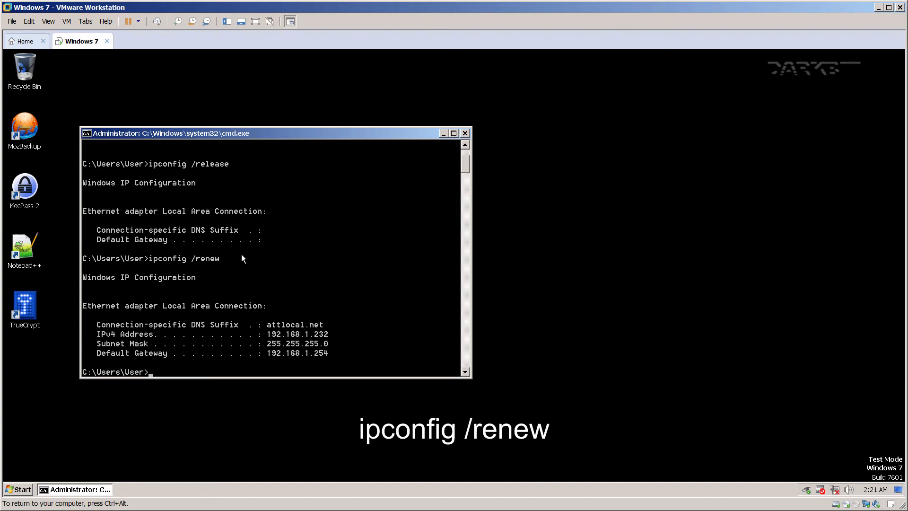
{"action": "type", "text": "ping www.ya"}
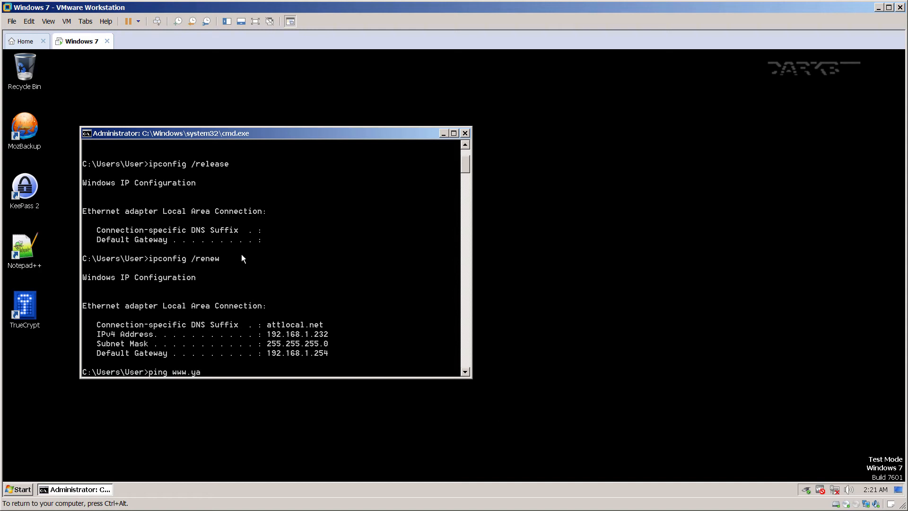
{"action": "type", "text": "hoo.com"}
{"action": "key", "text": "Return"}
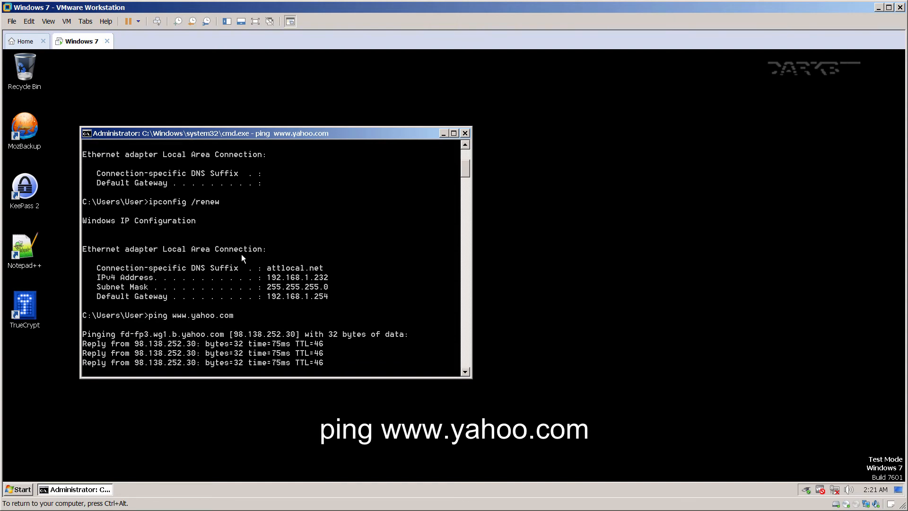
{"action": "key", "text": "Up"}
{"action": "key", "text": "BackSpace"}
{"action": "key", "text": "BackSpace"}
{"action": "key", "text": "BackSpace"}
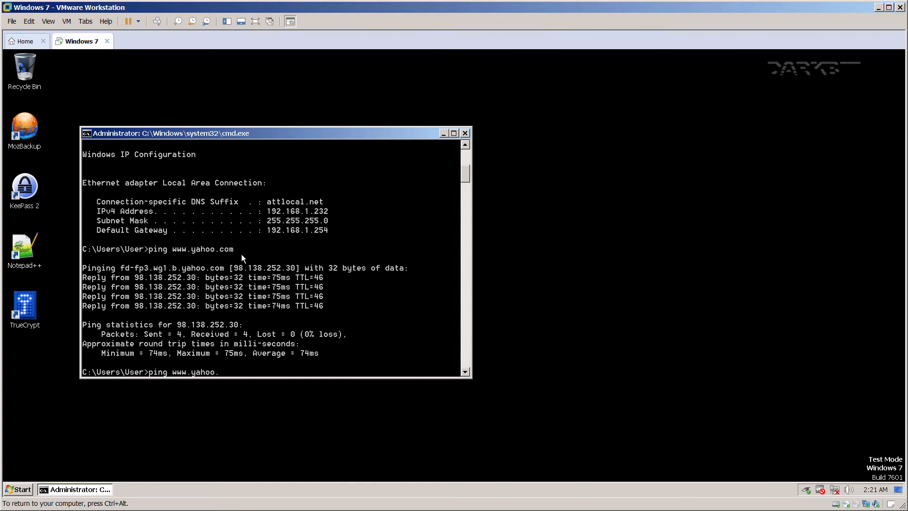
{"action": "key", "text": "BackSpace"}
{"action": "key", "text": "BackSpace"}
{"action": "key", "text": "BackSpace"}
{"action": "key", "text": "BackSpace"}
{"action": "key", "text": "BackSpace"}
{"action": "key", "text": "BackSpace"}
{"action": "type", "text": "google.com"}
{"action": "key", "text": "Return"}
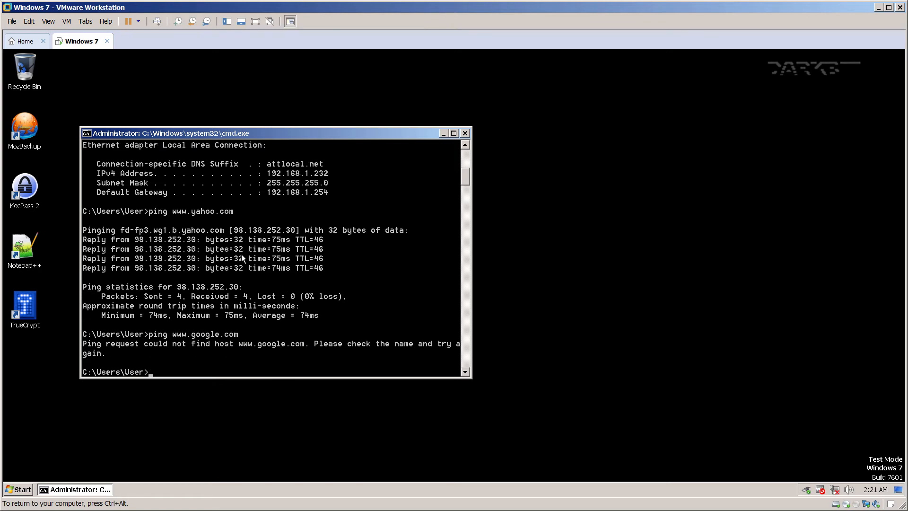
{"action": "key", "text": "Up"}
{"action": "key", "text": "BackSpace"}
{"action": "key", "text": "BackSpace"}
{"action": "key", "text": "BackSpace"}
{"action": "key", "text": "BackSpace"}
{"action": "key", "text": "BackSpace"}
{"action": "key", "text": "BackSpace"}
{"action": "key", "text": "BackSpace"}
{"action": "key", "text": "BackSpace"}
{"action": "key", "text": "BackSpace"}
{"action": "key", "text": "BackSpace"}
{"action": "type", "text": "facebook.com"}
{"action": "key", "text": "Return"}
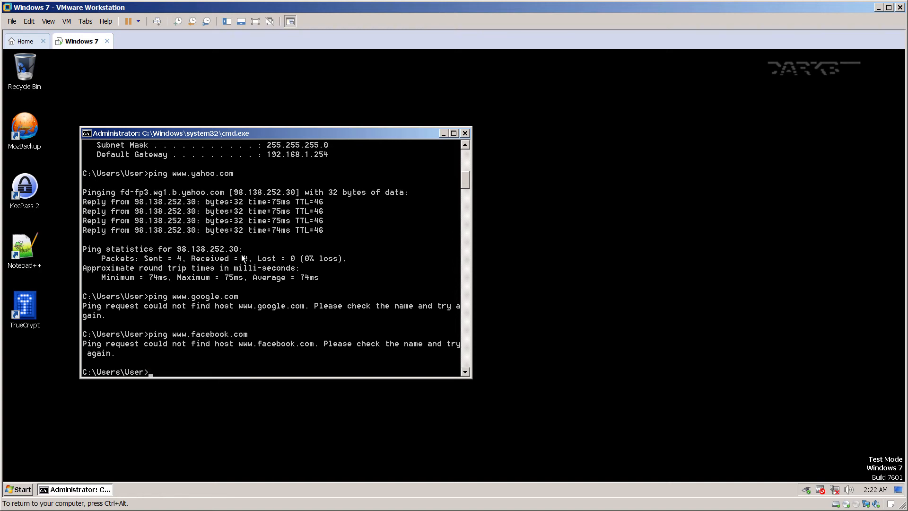
{"action": "key", "text": "Up"}
{"action": "key", "text": "BackSpace"}
{"action": "key", "text": "BackSpace"}
{"action": "key", "text": "BackSpace"}
{"action": "key", "text": "BackSpace"}
{"action": "key", "text": "BackSpace"}
{"action": "key", "text": "BackSpace"}
{"action": "key", "text": "BackSpace"}
{"action": "key", "text": "BackSpace"}
{"action": "key", "text": "BackSpace"}
{"action": "key", "text": "BackSpace"}
{"action": "type", "text": "nsa.gov"}
{"action": "key", "text": "Return"}
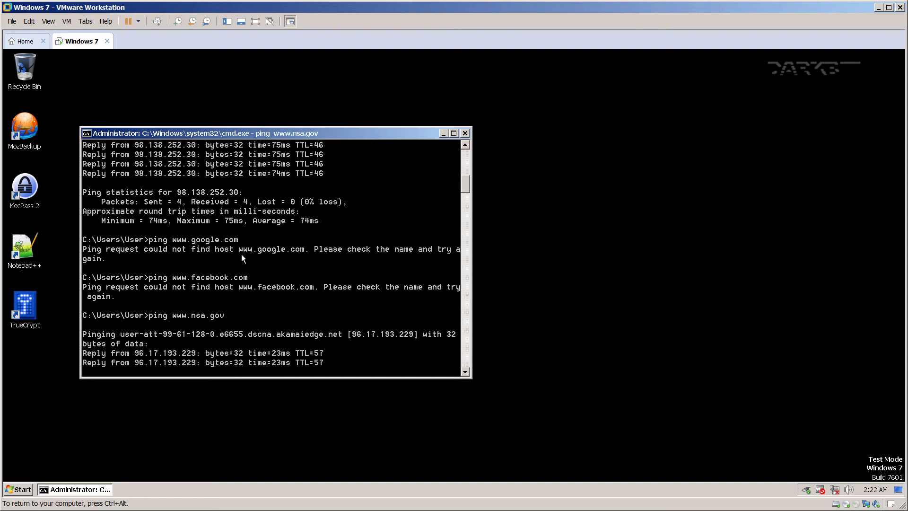
Clear the console with cls and close Command Prompt with exit.
{"action": "type", "text": "cls"}
{"action": "key", "text": "Return"}
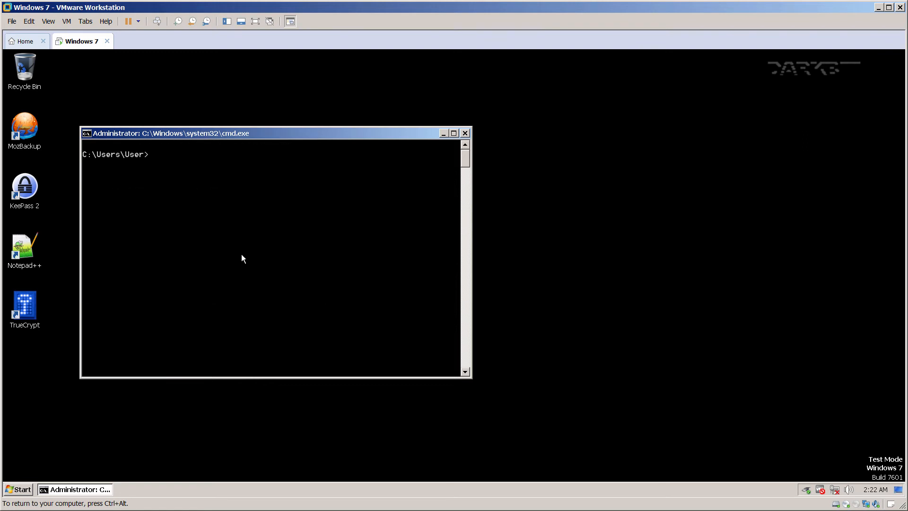
{"action": "type", "text": "exit"}
{"action": "key", "text": "Return"}
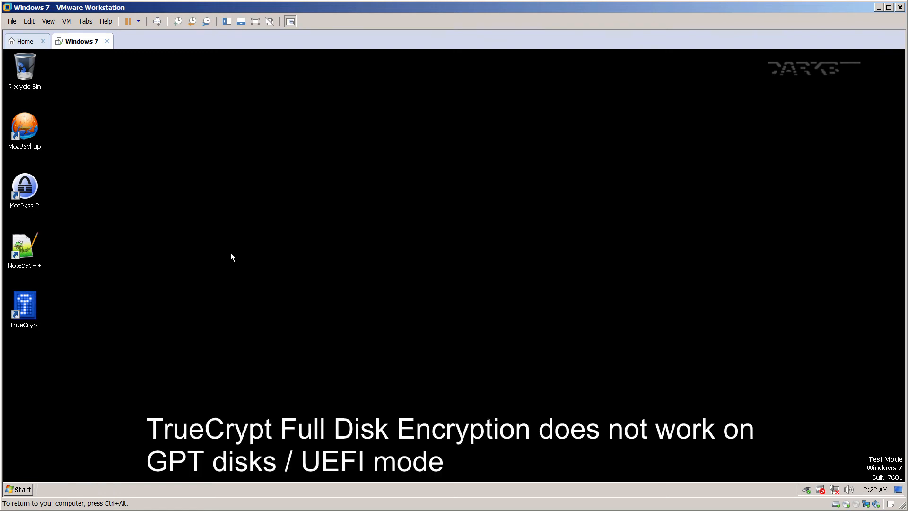
Launch TrueCrypt in the guest and start System > Encrypt System Partition/Drive.
{"action": "key", "text": "ctrl+alt"}
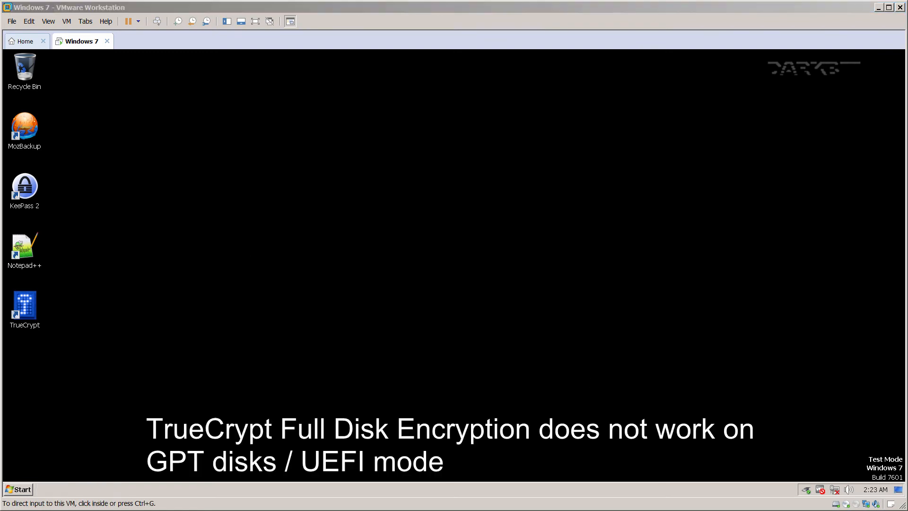
{"action": "left_click", "coordinate": [348, 271]}
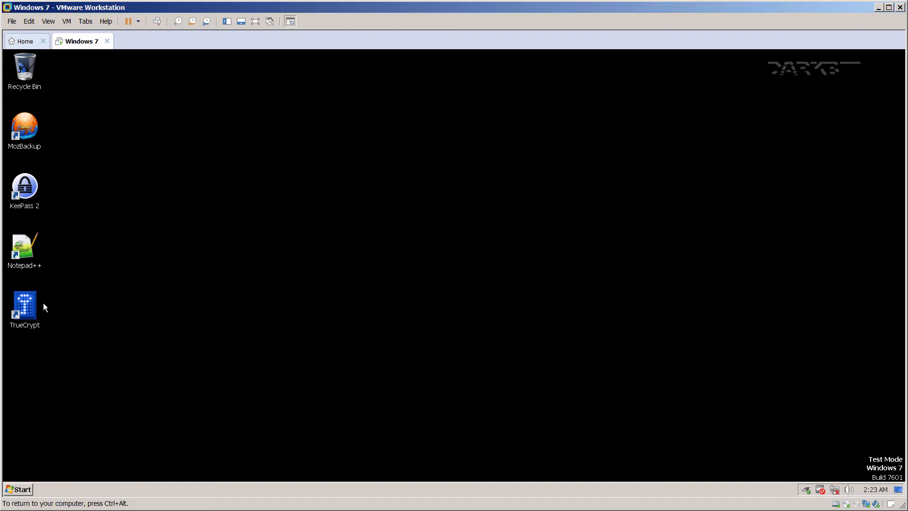
{"action": "double_click", "coordinate": [26, 308]}
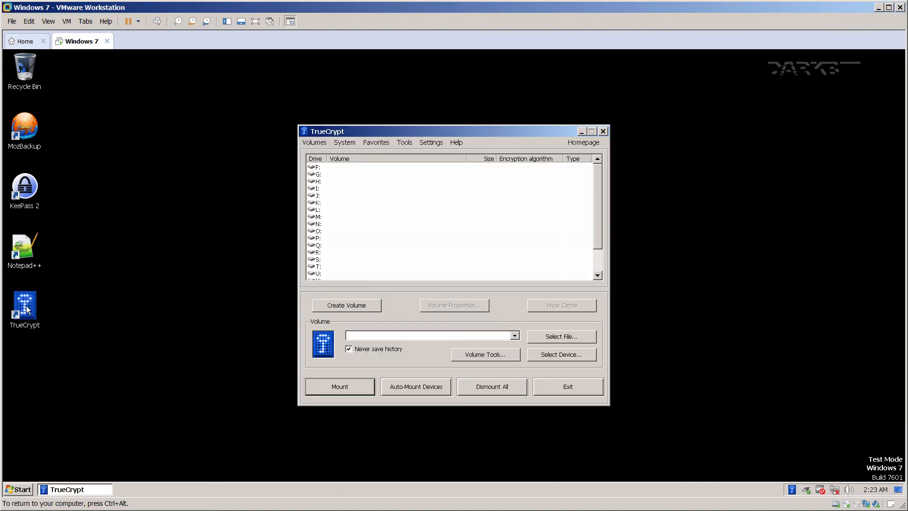
{"action": "left_click", "coordinate": [345, 142]}
{"action": "left_click", "coordinate": [349, 152]}
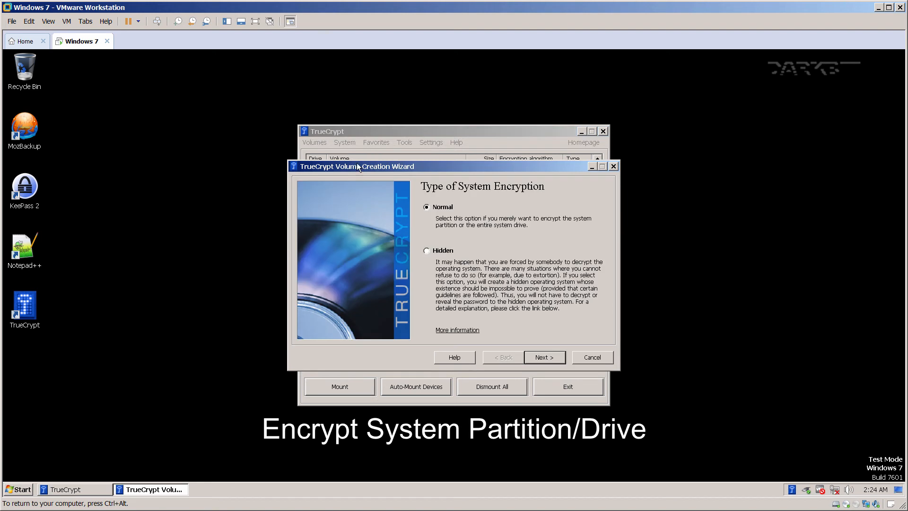
Choose normal encryption of the whole drive, including the host protected area, on a single-boot machine.
{"action": "left_click", "coordinate": [544, 358]}
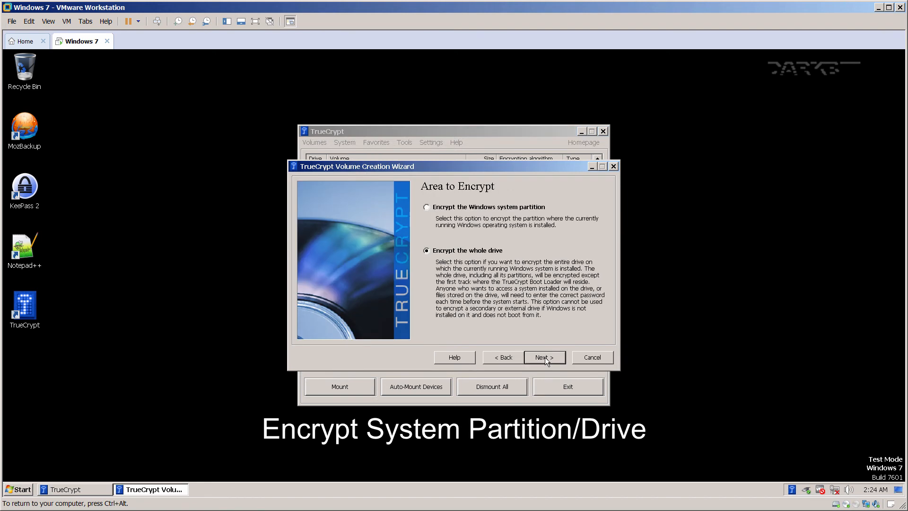
{"action": "left_click", "coordinate": [544, 356]}
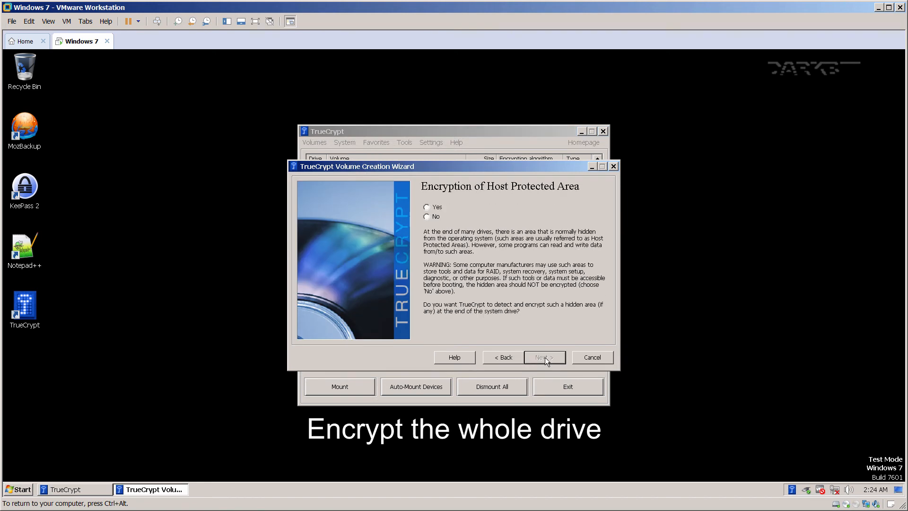
{"action": "left_click", "coordinate": [448, 208]}
{"action": "left_click", "coordinate": [540, 356]}
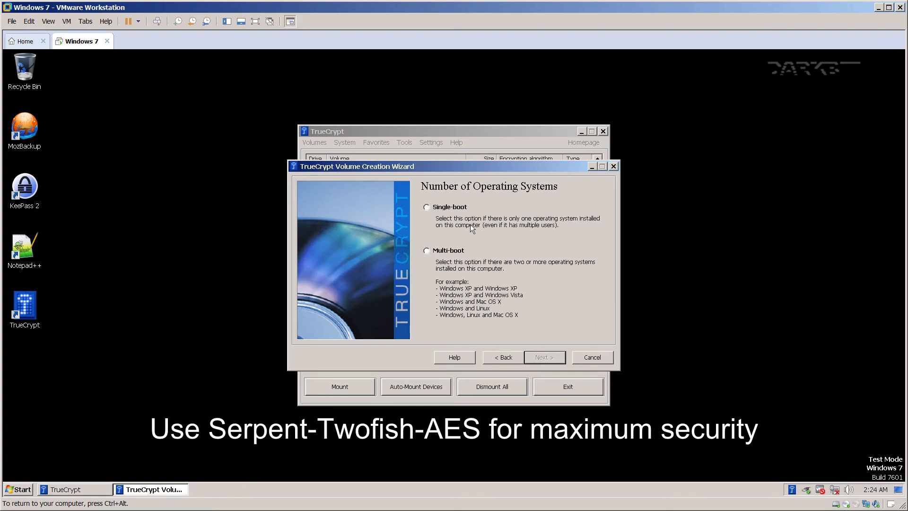
{"action": "left_click", "coordinate": [449, 208]}
{"action": "left_click", "coordinate": [546, 356]}
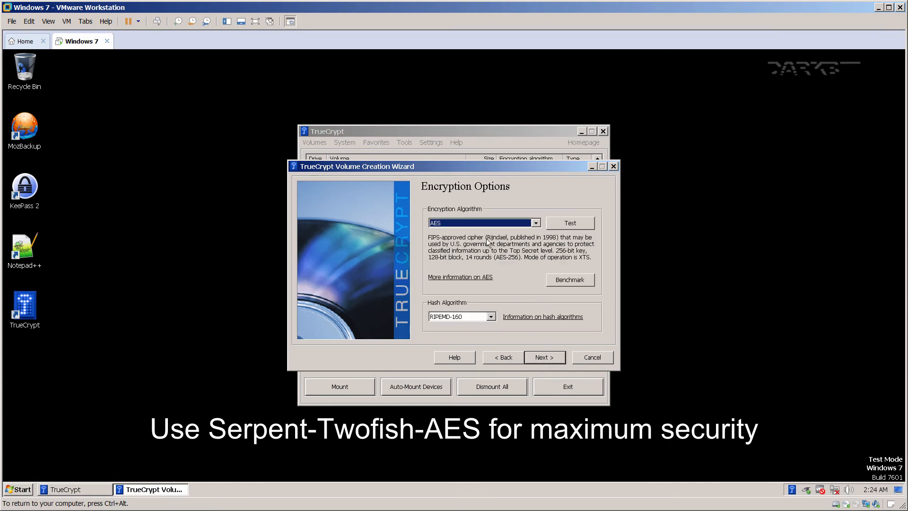
Select the Serpent-Twofish-AES cascade and accept the cascade warnings.
{"action": "left_click", "coordinate": [480, 221]}
{"action": "left_click", "coordinate": [467, 271]}
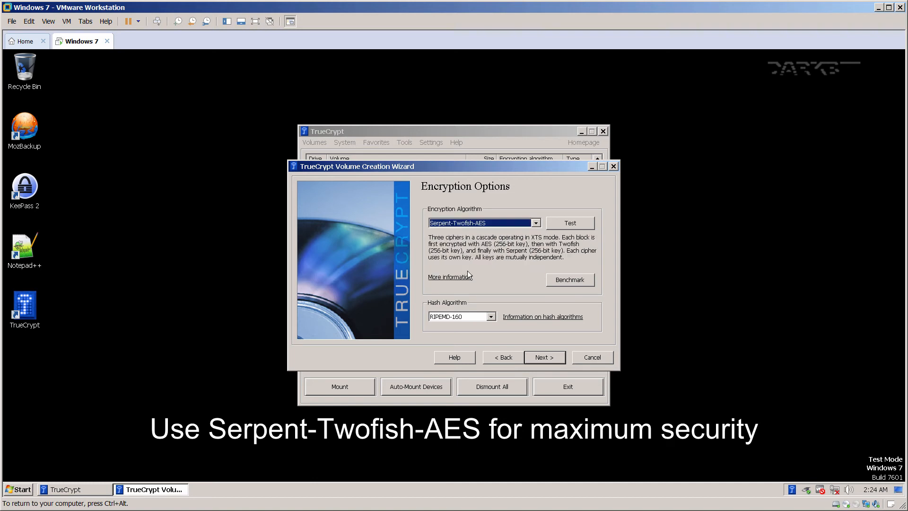
{"action": "left_click", "coordinate": [531, 360]}
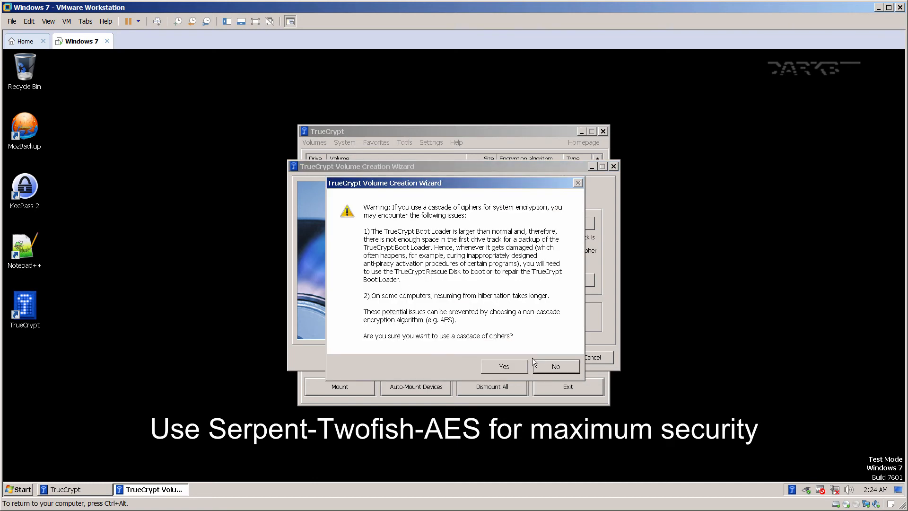
{"action": "left_click", "coordinate": [504, 367]}
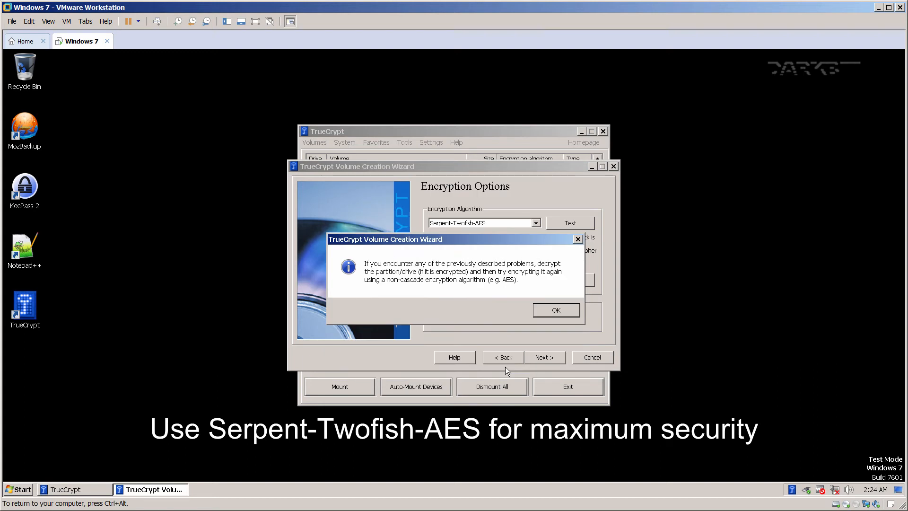
{"action": "left_click", "coordinate": [553, 311]}
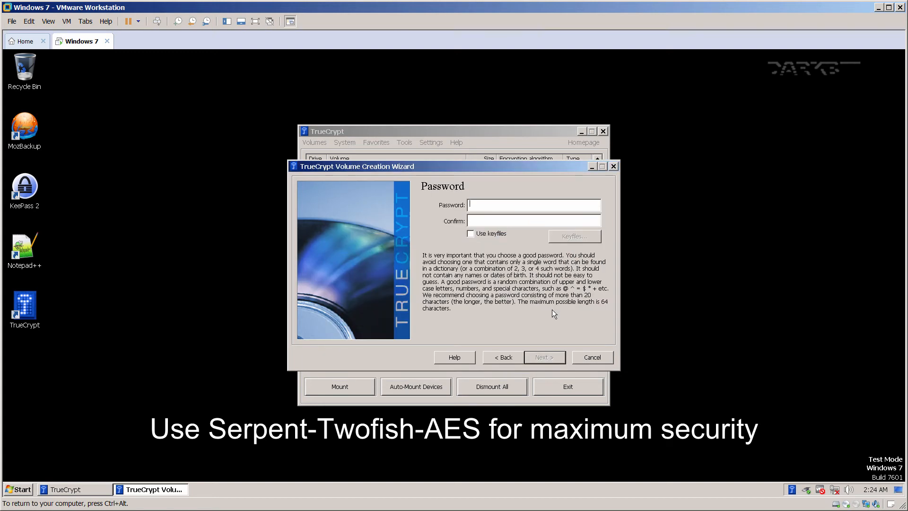
Enter and confirm the pre-boot password, accepting the short-password warning.
{"action": "type", "text": "***"}
{"action": "left_click", "coordinate": [510, 218]}
{"action": "type", "text": "***"}
{"action": "left_click", "coordinate": [539, 357]}
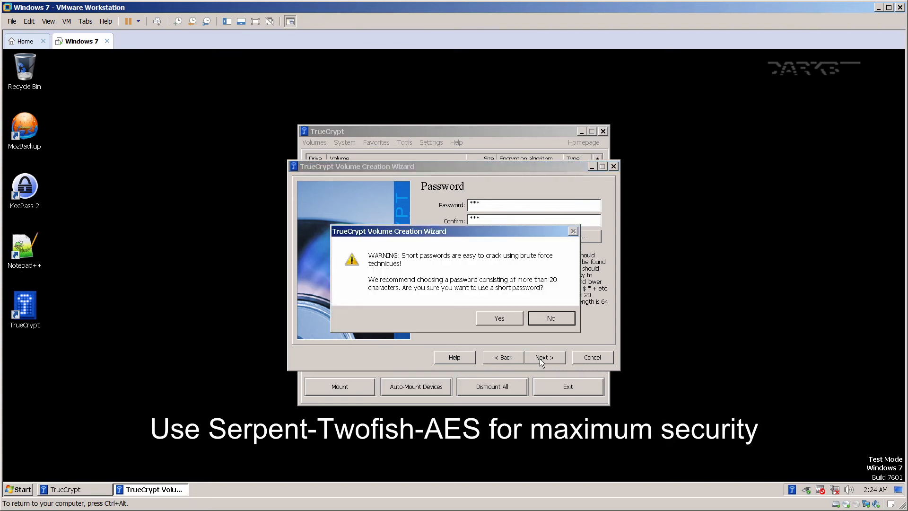
{"action": "left_click", "coordinate": [499, 318]}
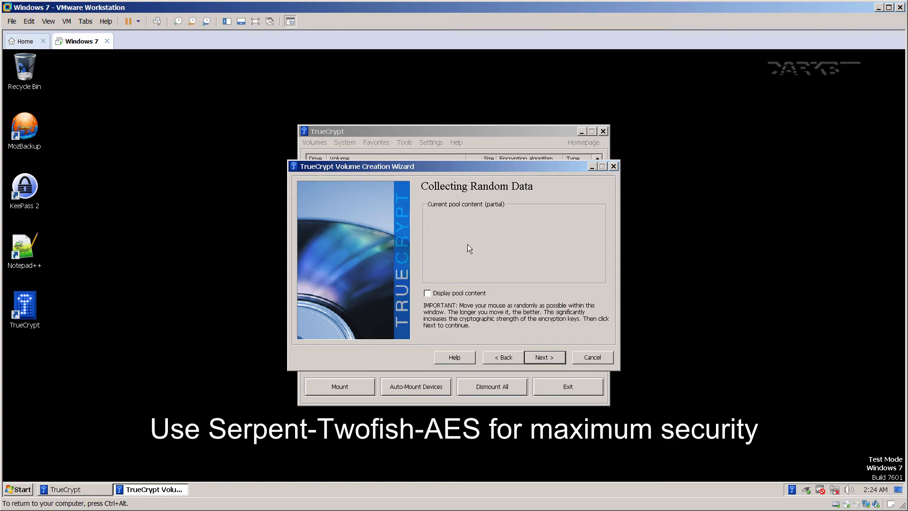
Pass key generation and save the rescue disk image as C:\tc_iso.iso.
{"action": "left_click", "coordinate": [548, 359]}
{"action": "left_click", "coordinate": [549, 358]}
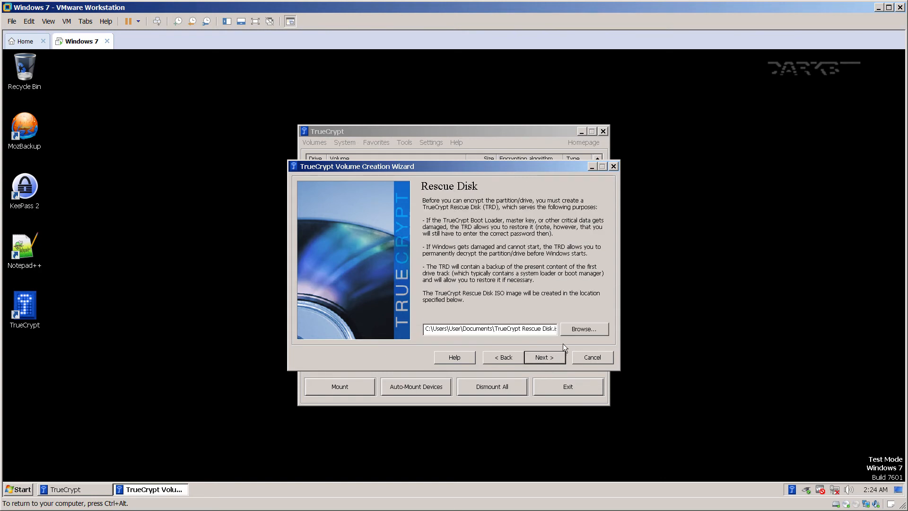
{"action": "left_click", "coordinate": [581, 329]}
{"action": "left_click", "coordinate": [343, 362]}
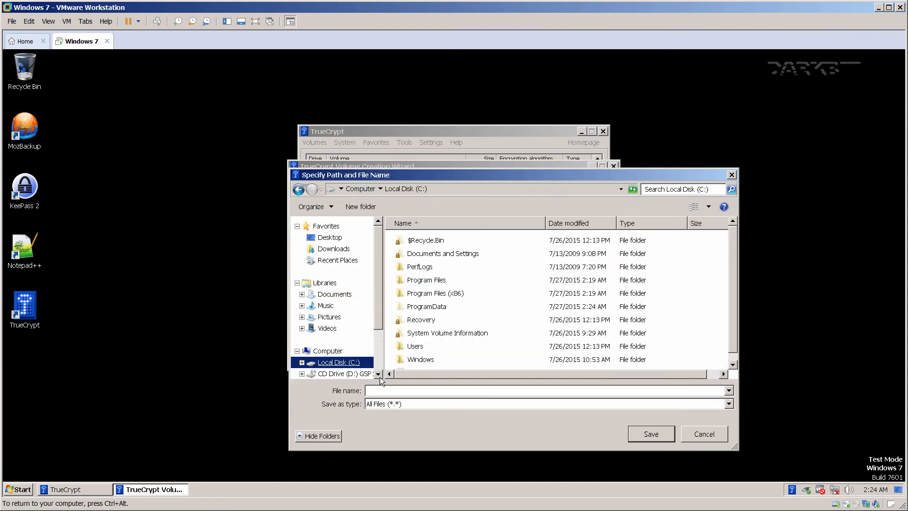
{"action": "left_click", "coordinate": [389, 390]}
{"action": "type", "text": "tc_"}
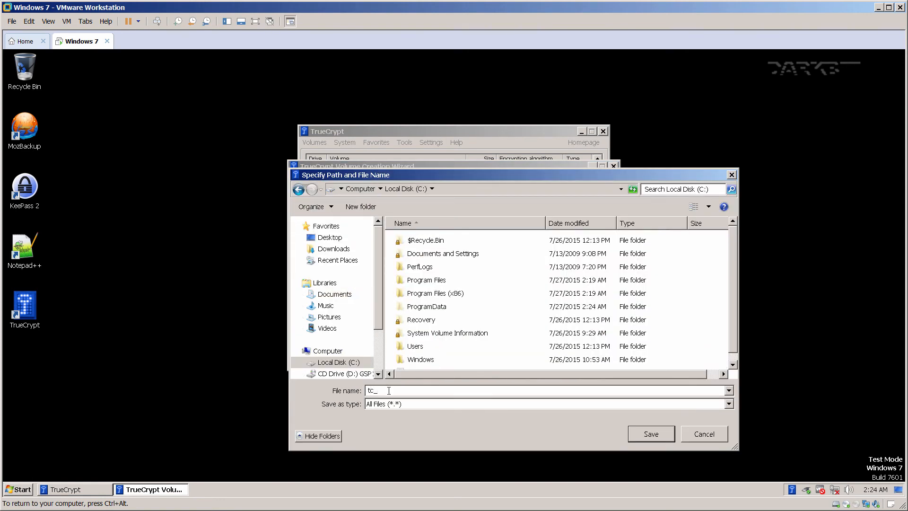
{"action": "type", "text": "iso.iso"}
{"action": "left_click", "coordinate": [640, 434]}
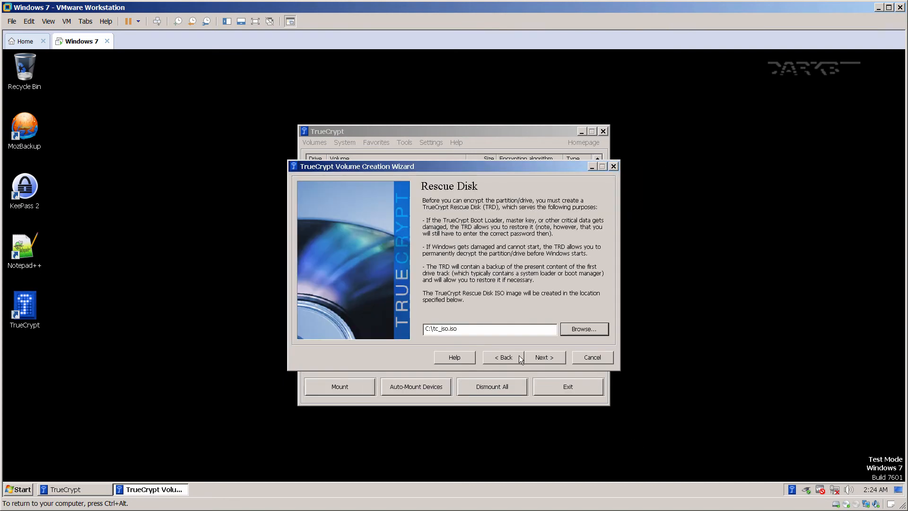
Create the rescue image, cancel burning it to disc, and dismiss the cannot-verify message.
{"action": "left_click", "coordinate": [531, 357]}
{"action": "left_click", "coordinate": [560, 320]}
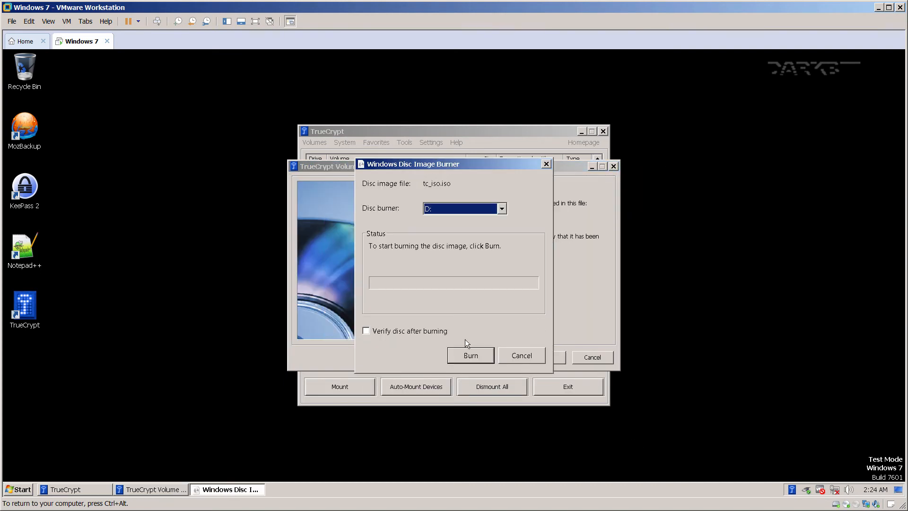
{"action": "left_click", "coordinate": [511, 354]}
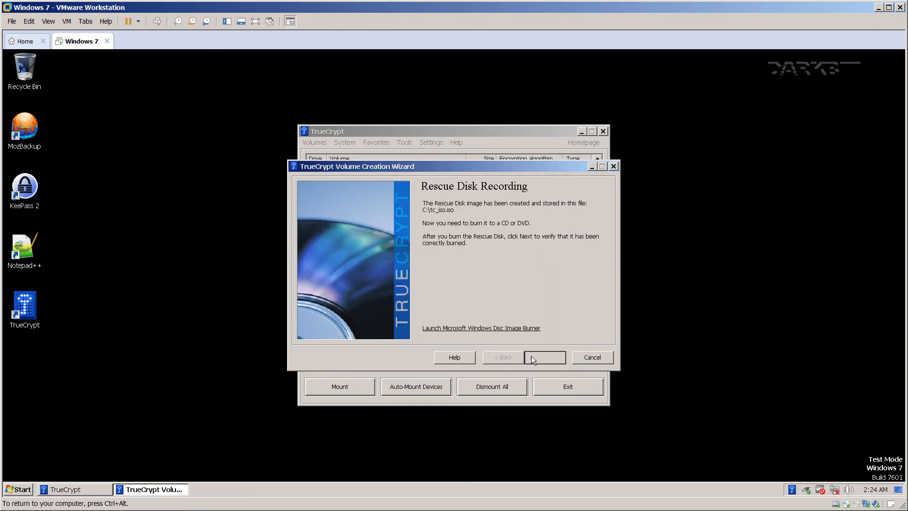
{"action": "left_click", "coordinate": [531, 355]}
{"action": "left_click", "coordinate": [545, 350]}
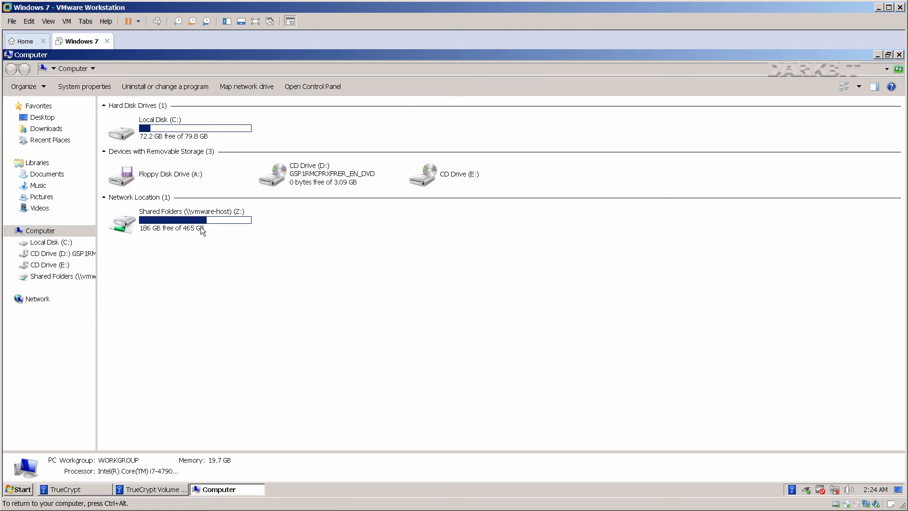
Mount tc_iso.iso from Local Disk (C:) as drive V:.
{"action": "double_click", "coordinate": [158, 126]}
{"action": "left_click", "coordinate": [127, 264]}
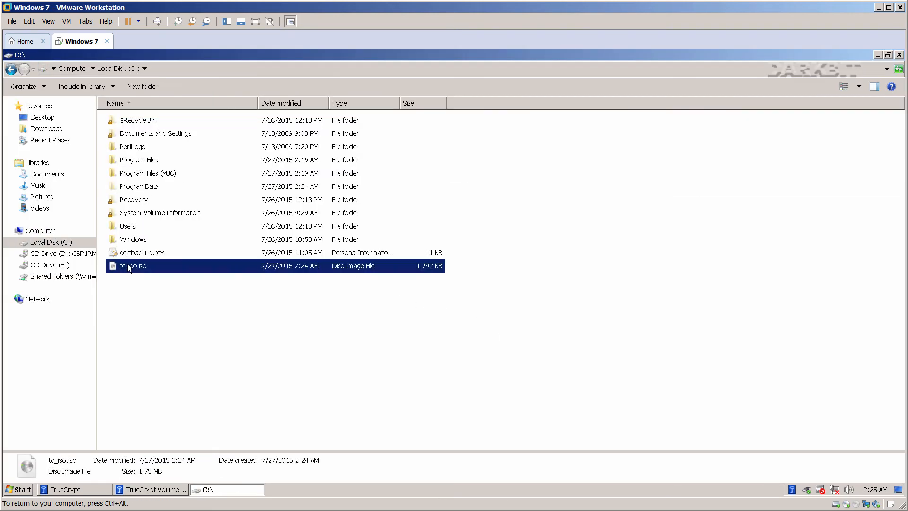
{"action": "right_click", "coordinate": [128, 265]}
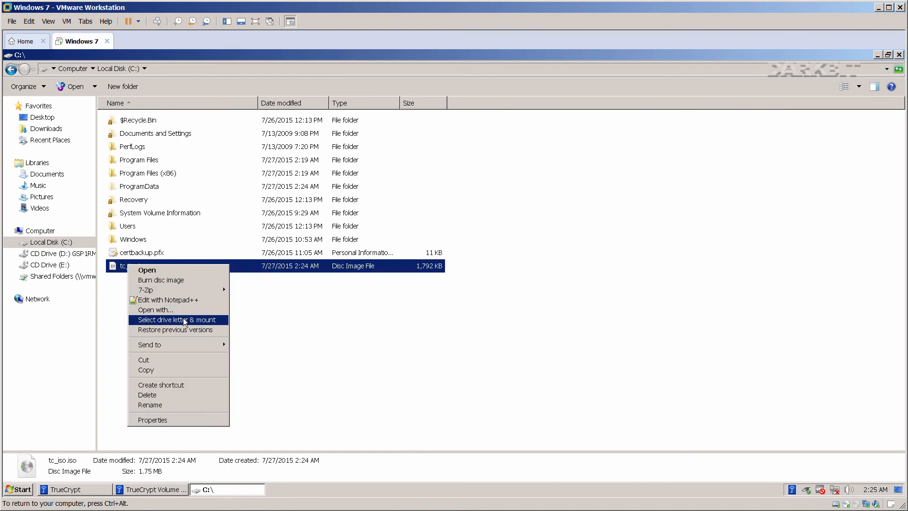
{"action": "left_click", "coordinate": [218, 320]}
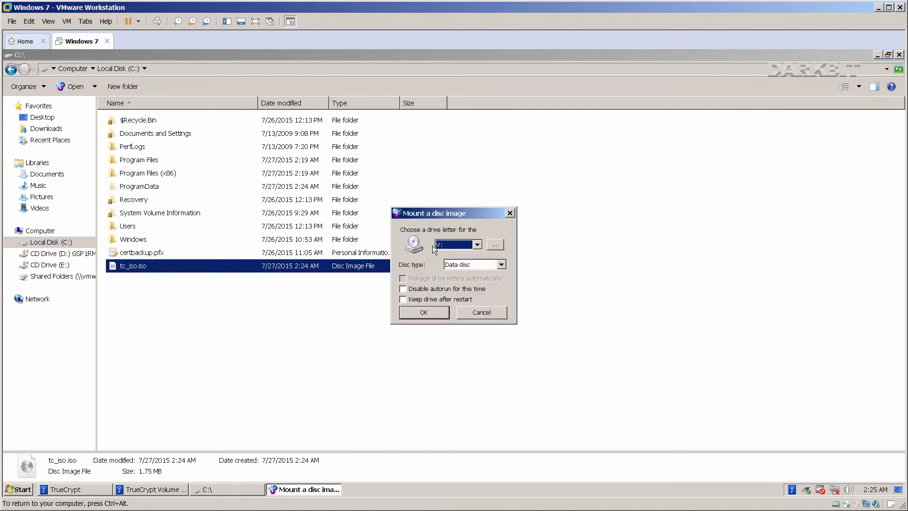
{"action": "left_click", "coordinate": [447, 244]}
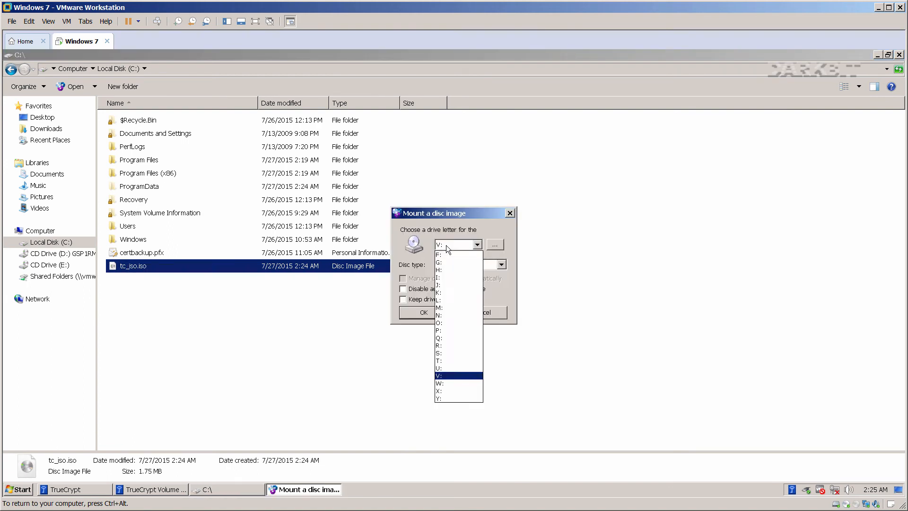
{"action": "left_click", "coordinate": [446, 375]}
{"action": "left_click", "coordinate": [430, 315]}
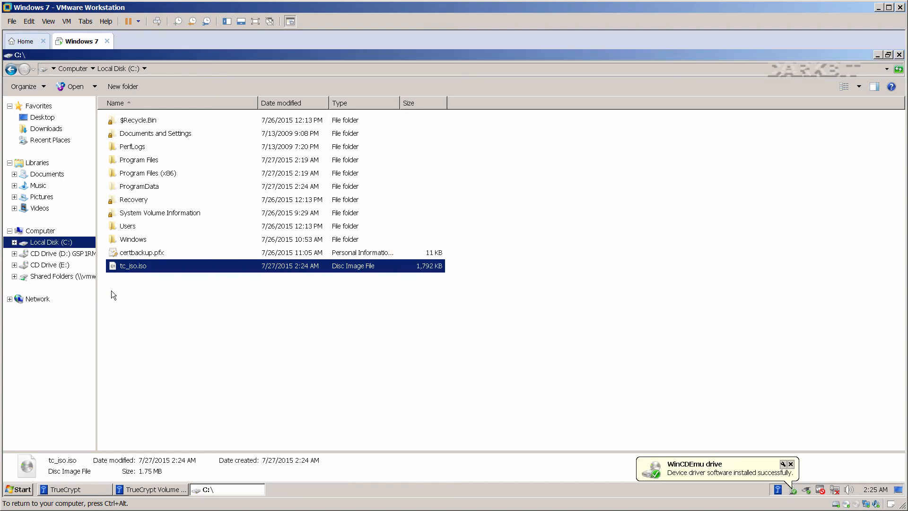
Open the mounted Rescue Disk drive V:, close Explorer, and proceed to rescue disk verification.
{"action": "left_click_drag", "start_coordinate": [97, 290], "coordinate": [207, 295]}
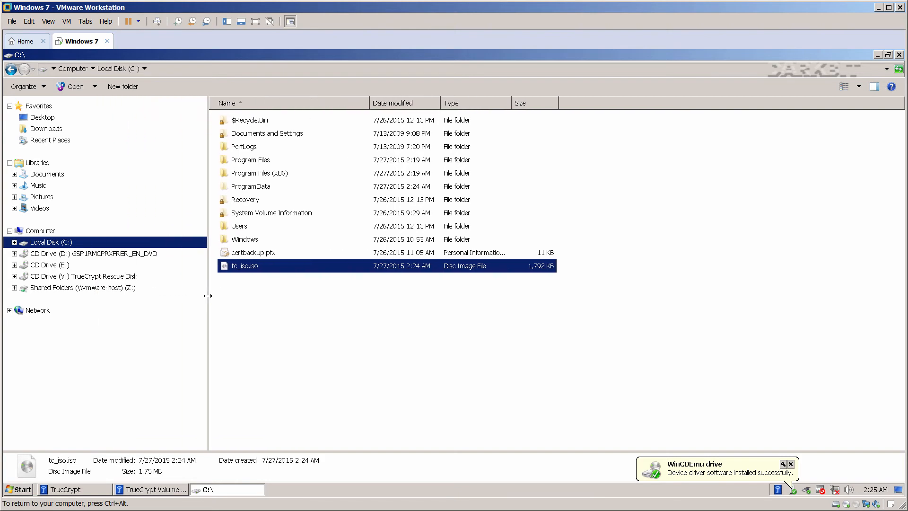
{"action": "left_click", "coordinate": [105, 277]}
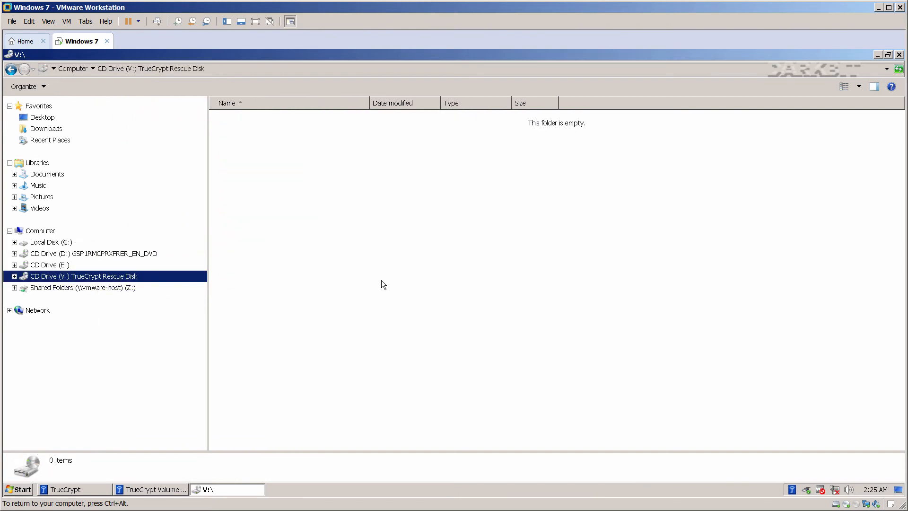
{"action": "left_click", "coordinate": [898, 54]}
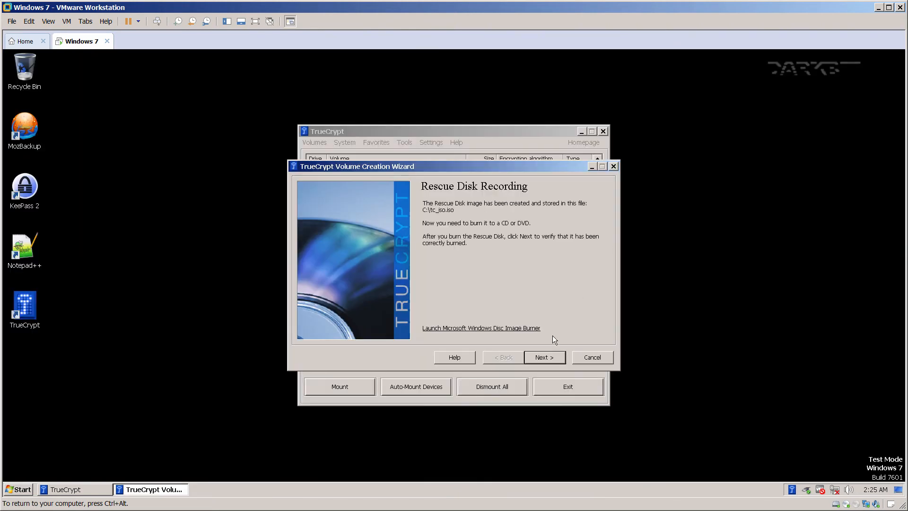
{"action": "left_click", "coordinate": [547, 357]}
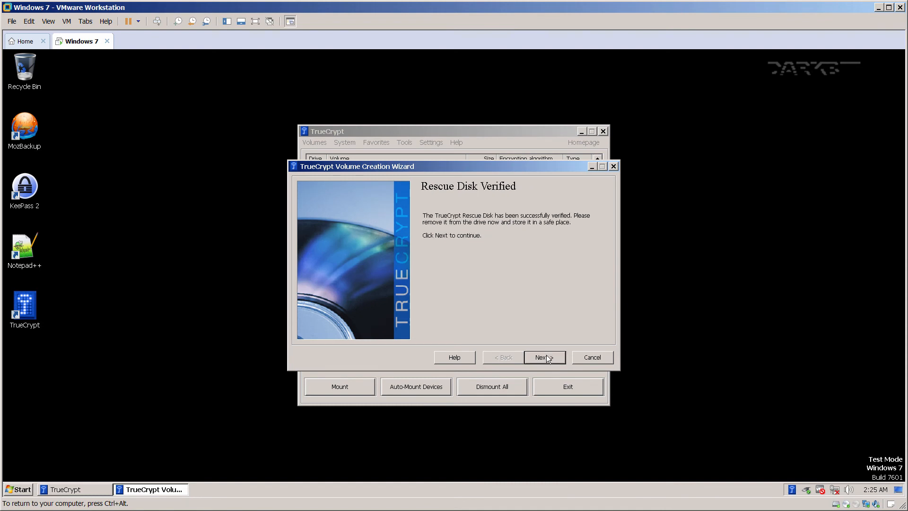
Choose a wipe mode, run the system encryption pretest, and agree to restart Windows.
{"action": "left_click", "coordinate": [548, 357]}
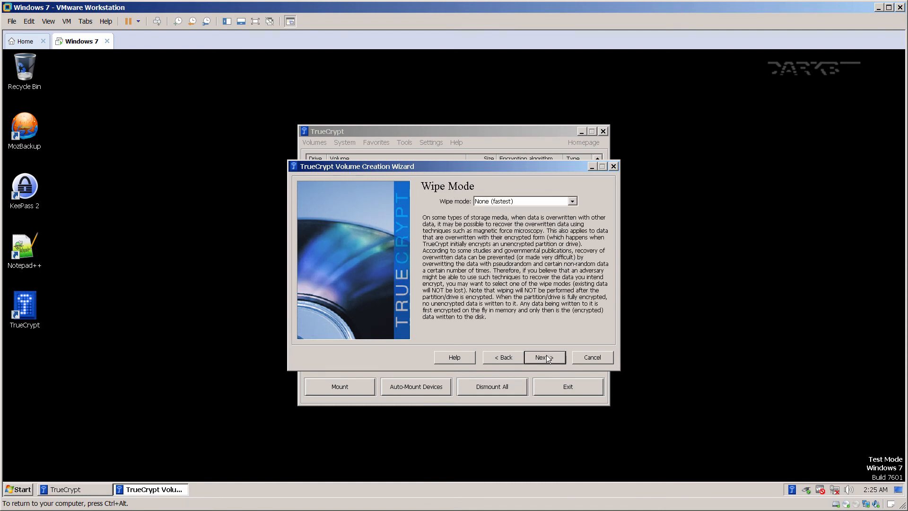
{"action": "left_click", "coordinate": [523, 200]}
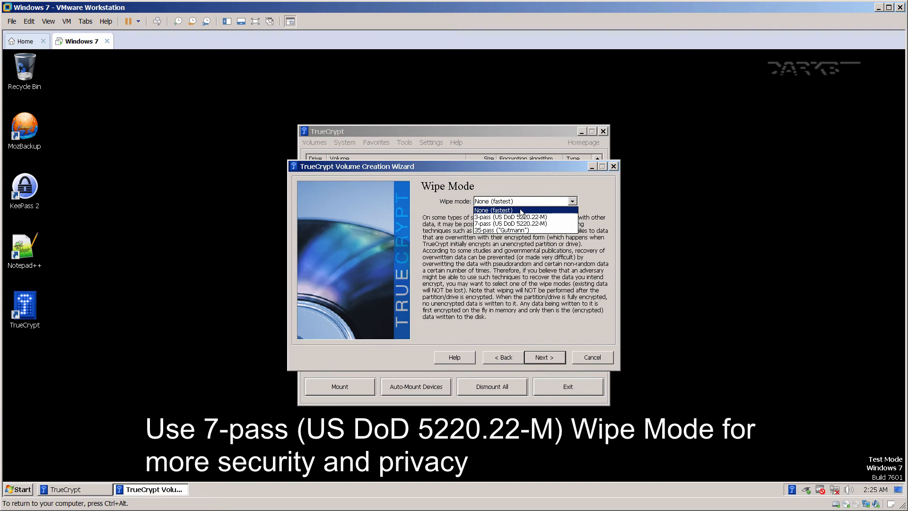
{"action": "left_click", "coordinate": [520, 224]}
{"action": "left_click", "coordinate": [545, 358]}
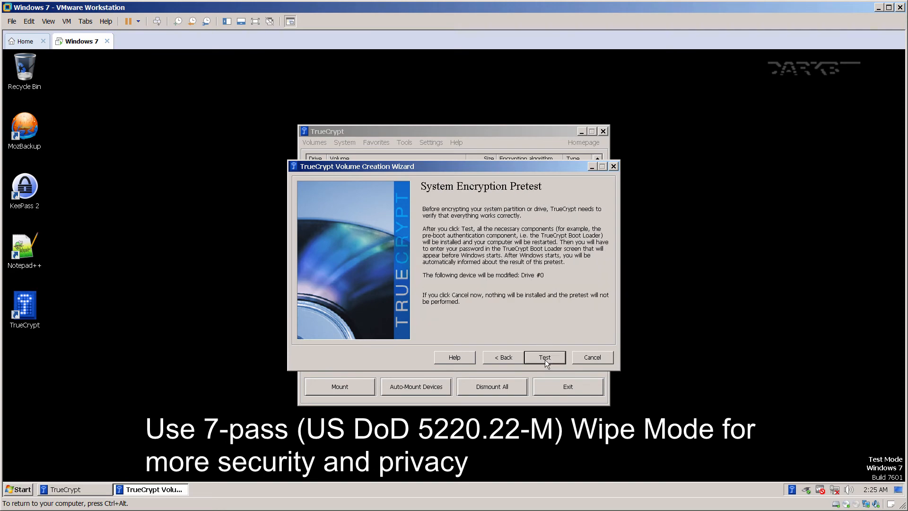
{"action": "left_click", "coordinate": [545, 359]}
{"action": "left_click", "coordinate": [567, 361]}
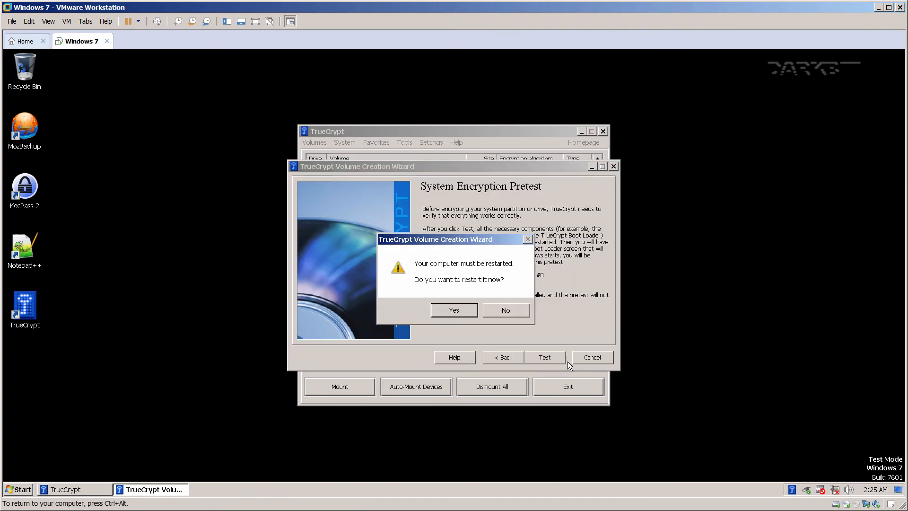
{"action": "left_click", "coordinate": [461, 310]}
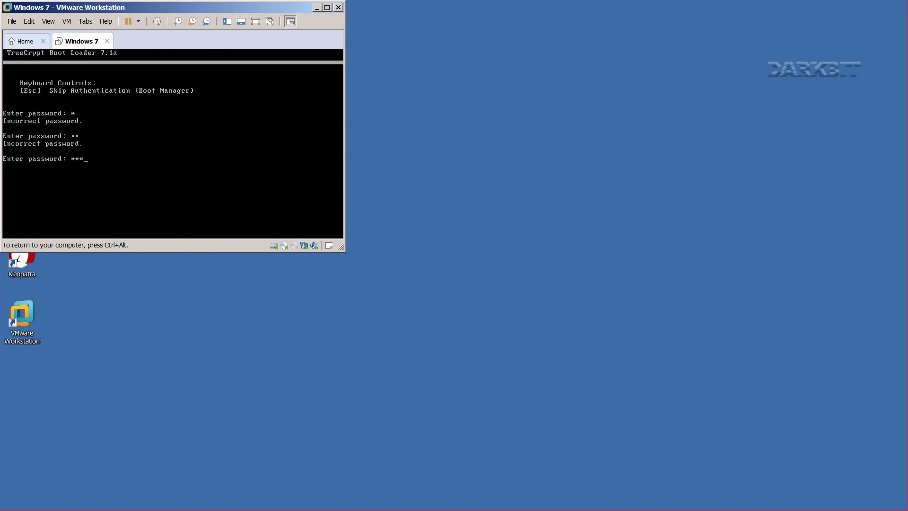
Submit the pre-boot password at the TrueCrypt Boot Loader 7.1a prompt.
{"action": "key", "text": "Return"}
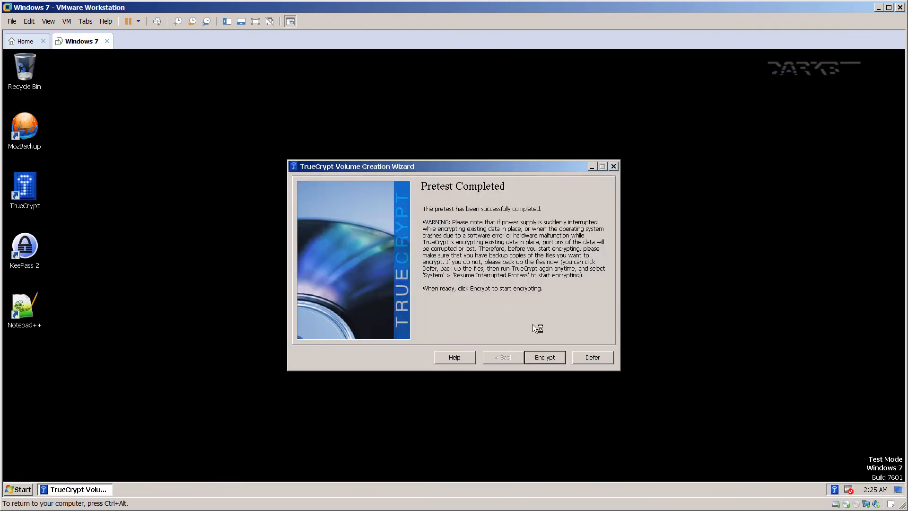
Start encrypting the system drive, acknowledge the rescue disk notice, and minimize the wizard.
{"action": "left_click", "coordinate": [546, 358]}
{"action": "left_click", "coordinate": [559, 364]}
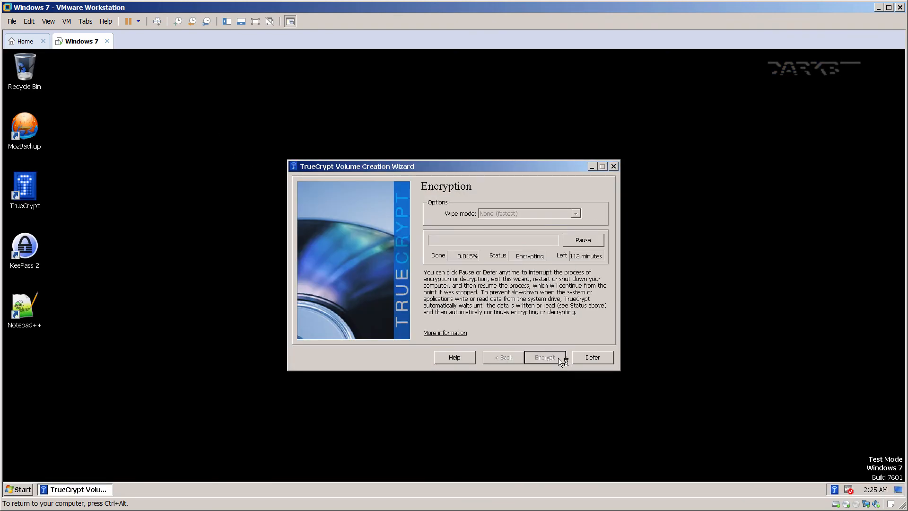
{"action": "left_click_drag", "start_coordinate": [484, 164], "coordinate": [520, 152]}
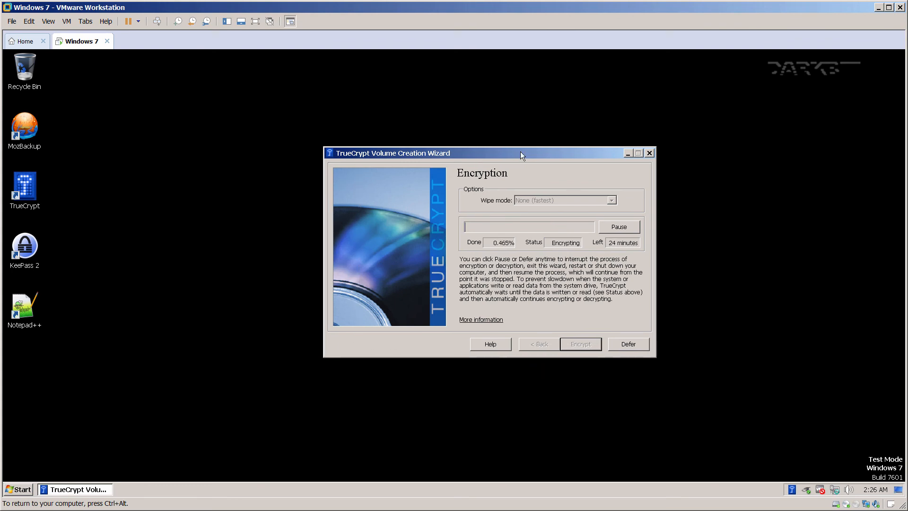
{"action": "left_click", "coordinate": [628, 154]}
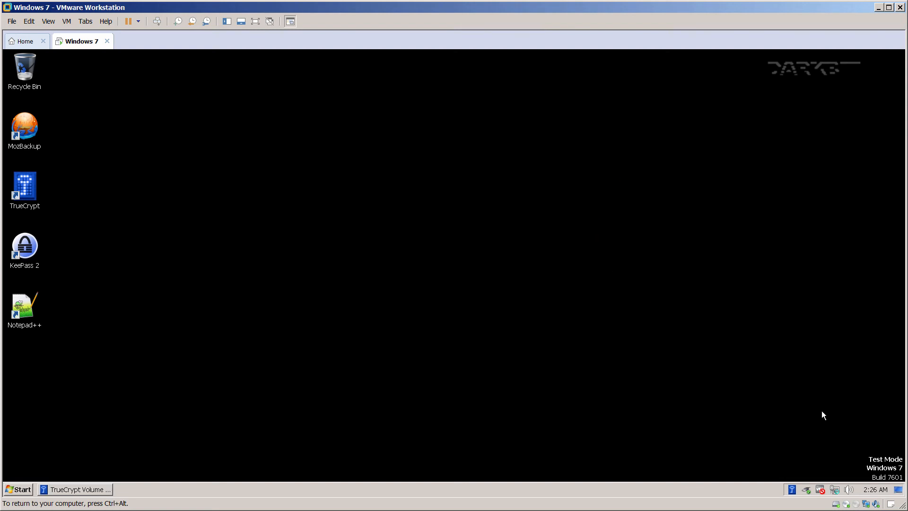
Return input to the guest and open the Computer window with Win+E.
{"action": "key", "text": "ctrl+alt"}
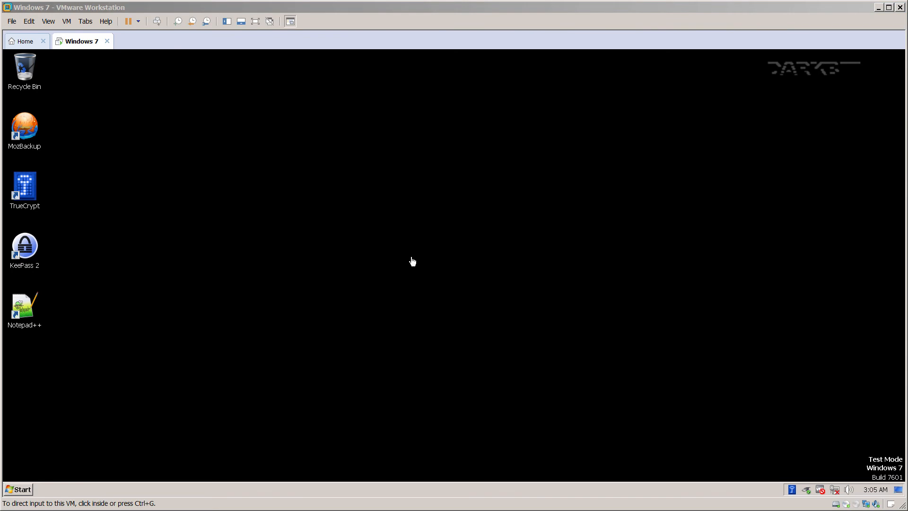
{"action": "left_click", "coordinate": [408, 256]}
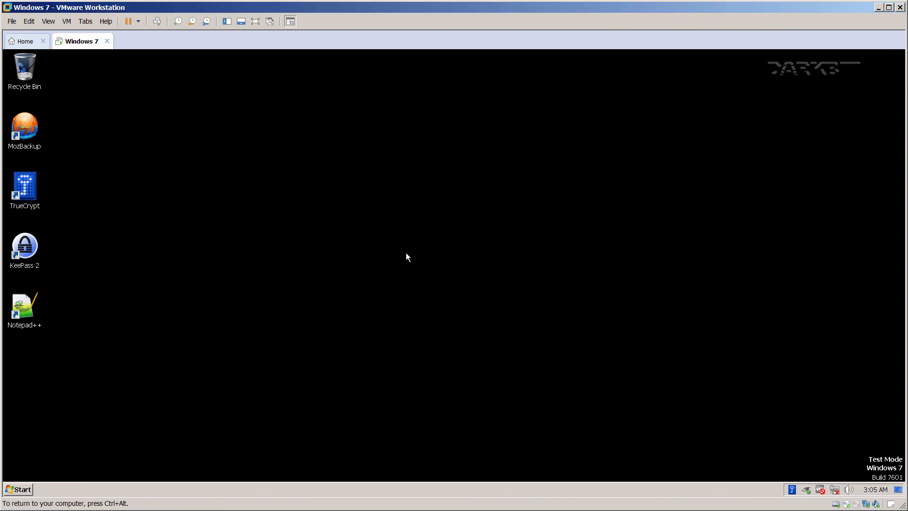
{"action": "key", "text": "super+e"}
Open Downloads and run the Firefox Setup 28.0 installer.
{"action": "left_click", "coordinate": [76, 130]}
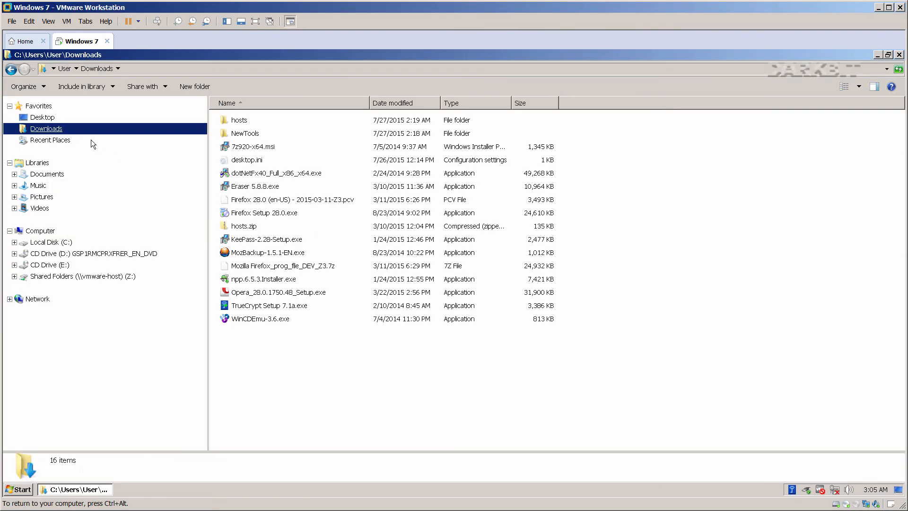
{"action": "right_click", "coordinate": [262, 212]}
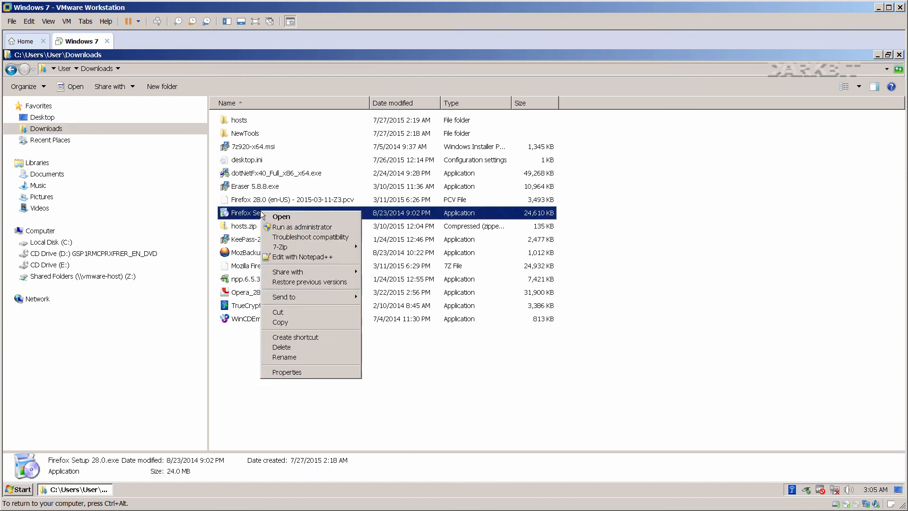
{"action": "left_click", "coordinate": [278, 227]}
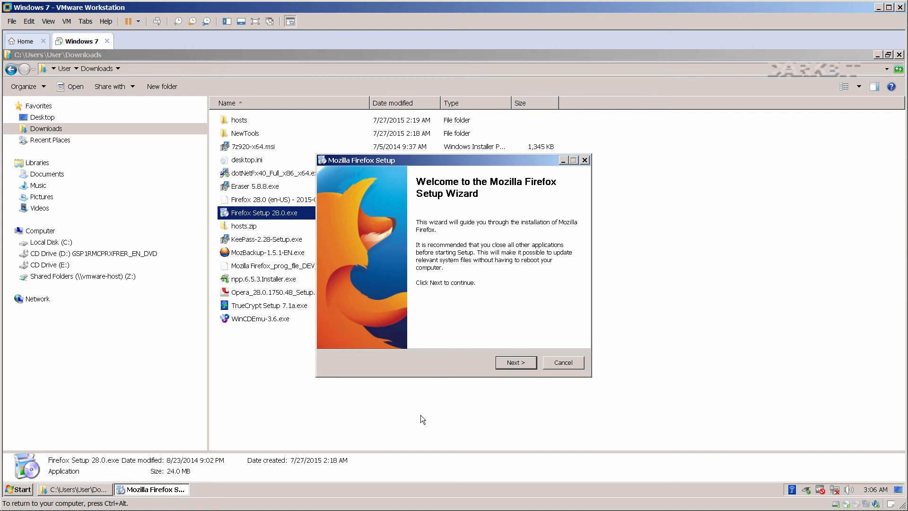
Release the network IP address with ipconfig /release in cmd, then exit.
{"action": "key", "text": "super+r"}
{"action": "type", "text": "cmd"}
{"action": "key", "text": "Return"}
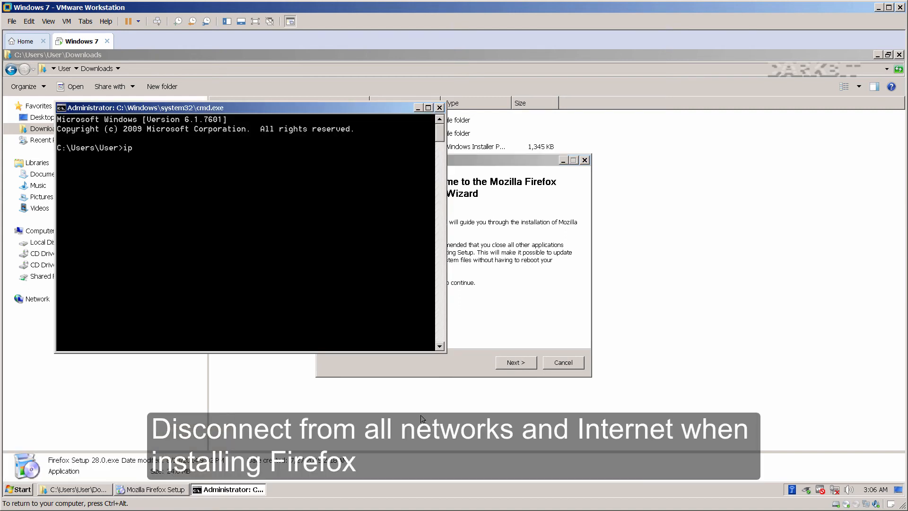
{"action": "type", "text": "ipconfig /release"}
{"action": "key", "text": "Return"}
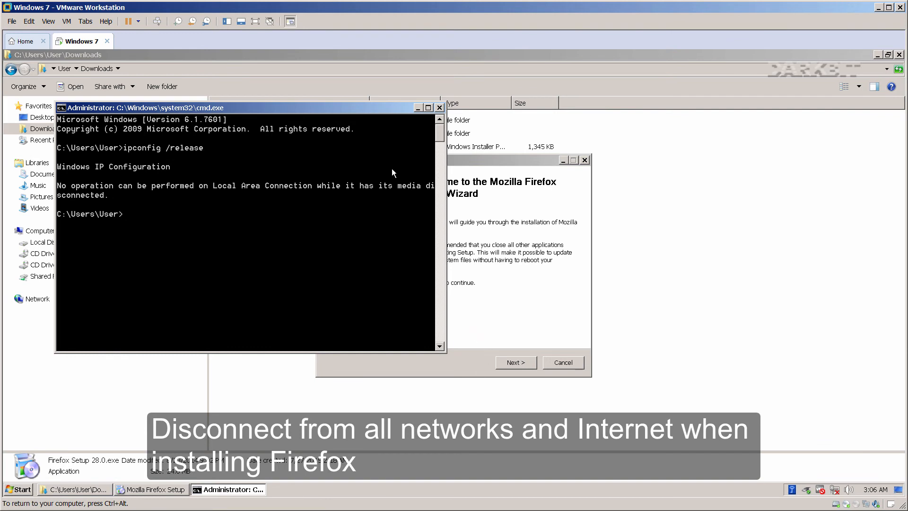
{"action": "type", "text": "exit"}
{"action": "key", "text": "Return"}
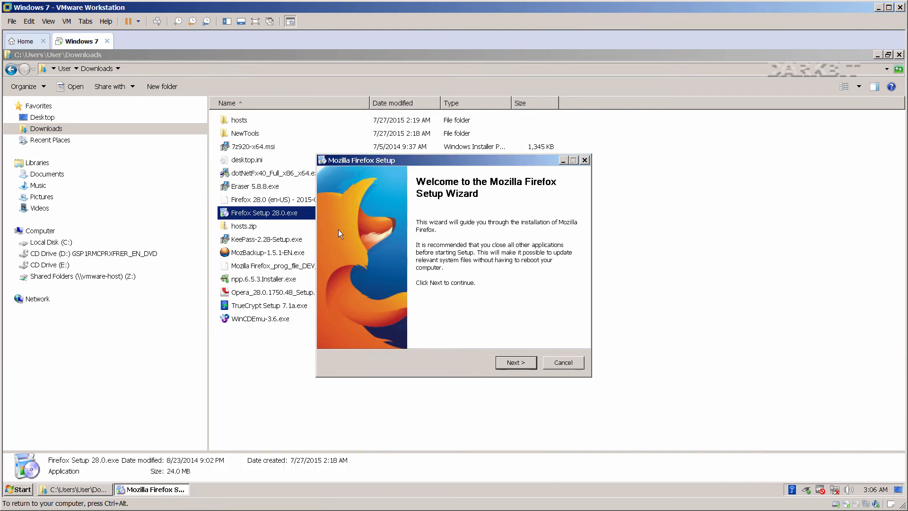
Install Firefox 28.0 via custom setup with the default folder and both shortcuts.
{"action": "left_click", "coordinate": [513, 365]}
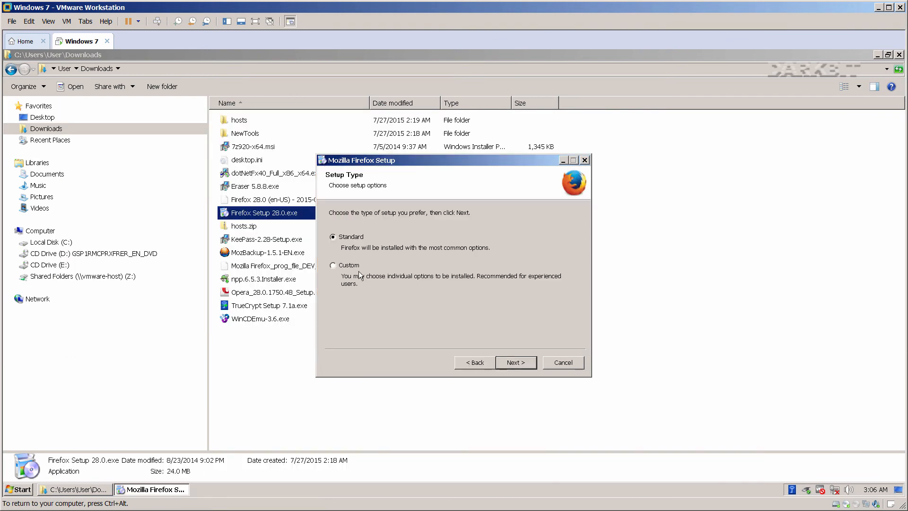
{"action": "left_click", "coordinate": [355, 266]}
{"action": "left_click", "coordinate": [515, 363]}
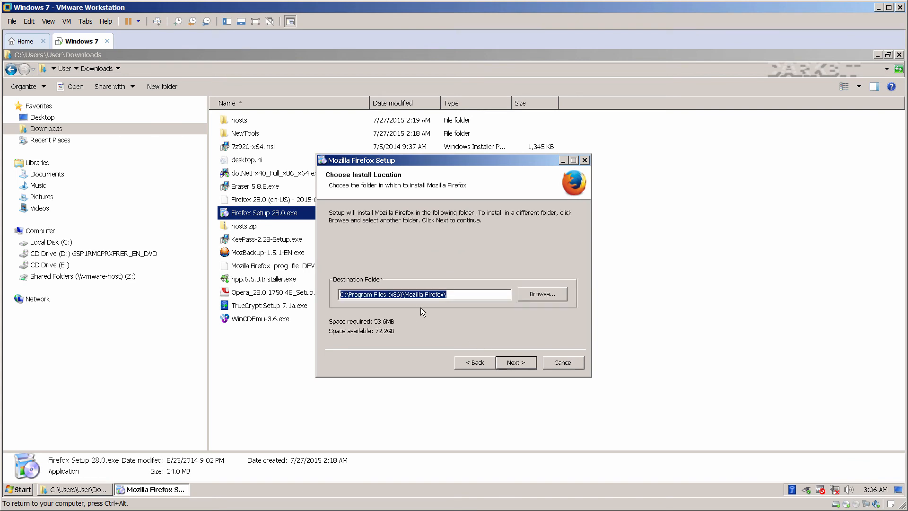
{"action": "left_click", "coordinate": [513, 362]}
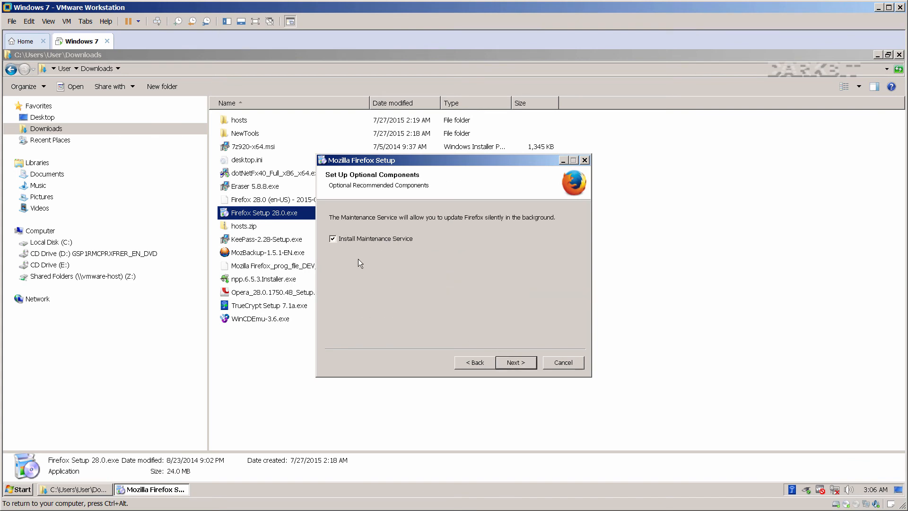
{"action": "left_click", "coordinate": [509, 363]}
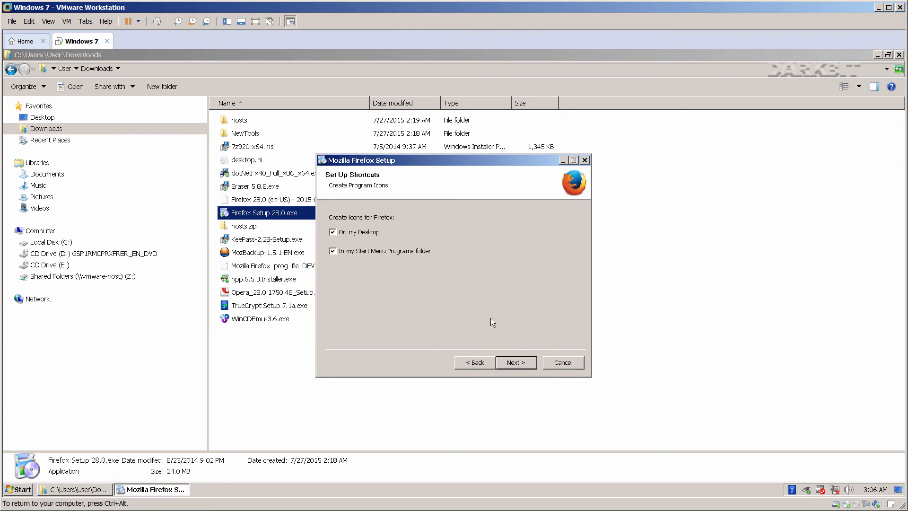
{"action": "left_click", "coordinate": [516, 362]}
{"action": "left_click", "coordinate": [516, 362]}
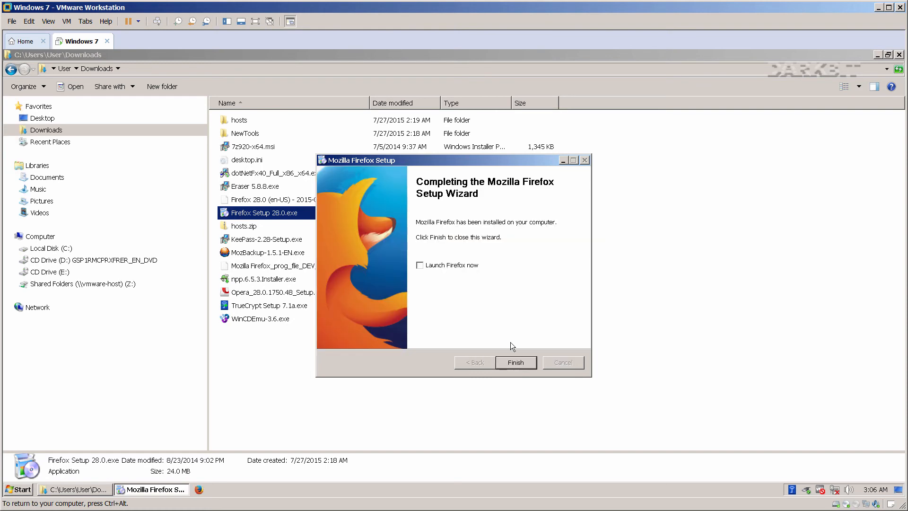
{"action": "left_click", "coordinate": [516, 362]}
{"action": "left_click", "coordinate": [432, 372]}
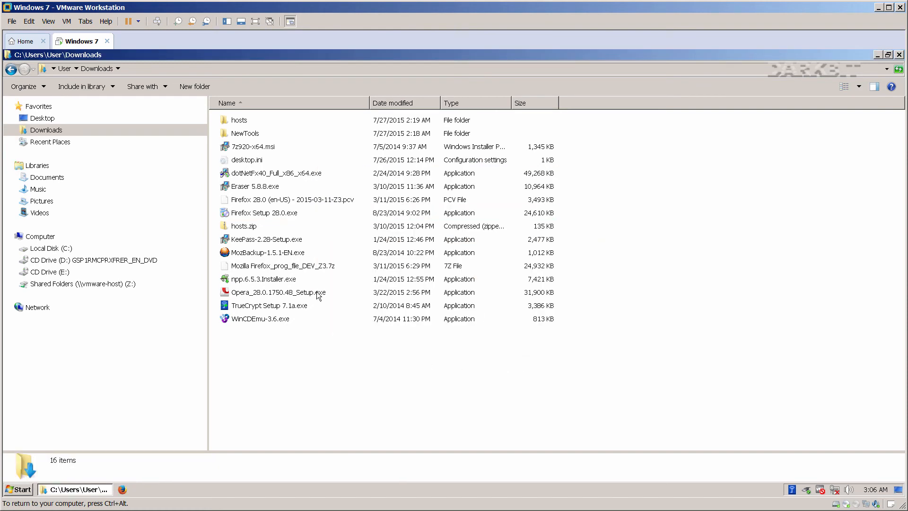
Open C:\Program Files (x86)\Mozilla Firefox and delete crashreporter.exe.
{"action": "left_click", "coordinate": [63, 249]}
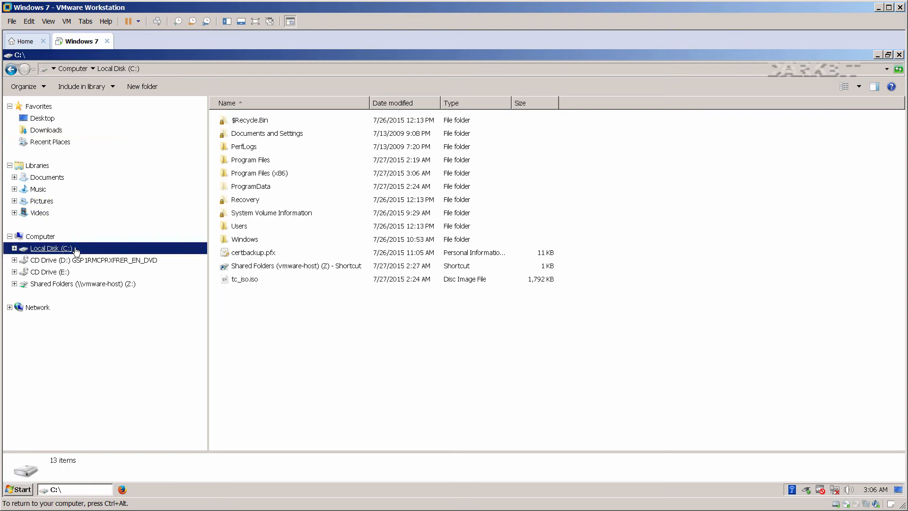
{"action": "double_click", "coordinate": [255, 175]}
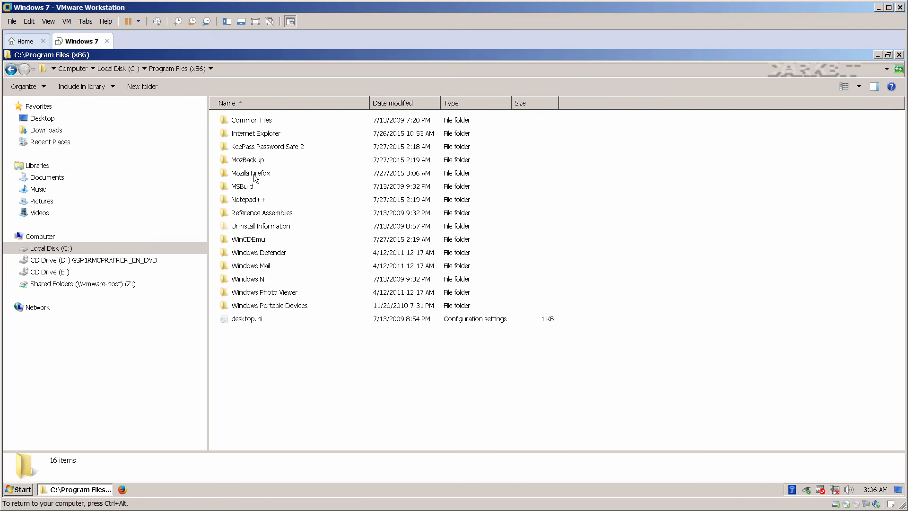
{"action": "double_click", "coordinate": [254, 175]}
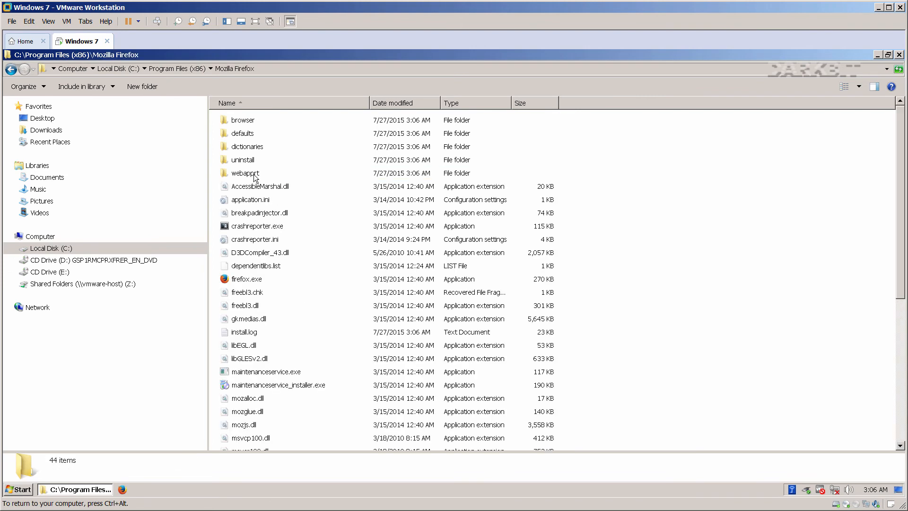
{"action": "left_click", "coordinate": [259, 228]}
{"action": "right_click", "coordinate": [259, 229]}
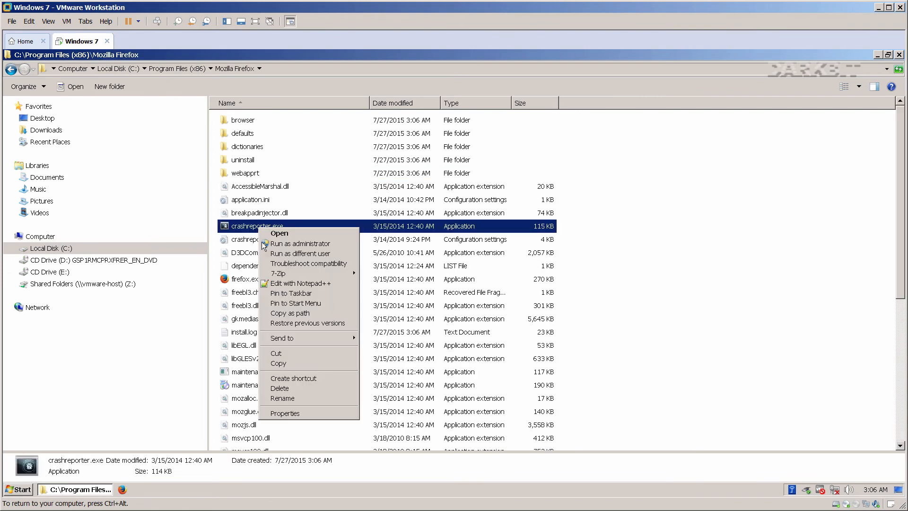
{"action": "left_click", "coordinate": [293, 389]}
Delete maintenanceservice.exe and maintenanceservice_installer.exe.
{"action": "left_click", "coordinate": [258, 345]}
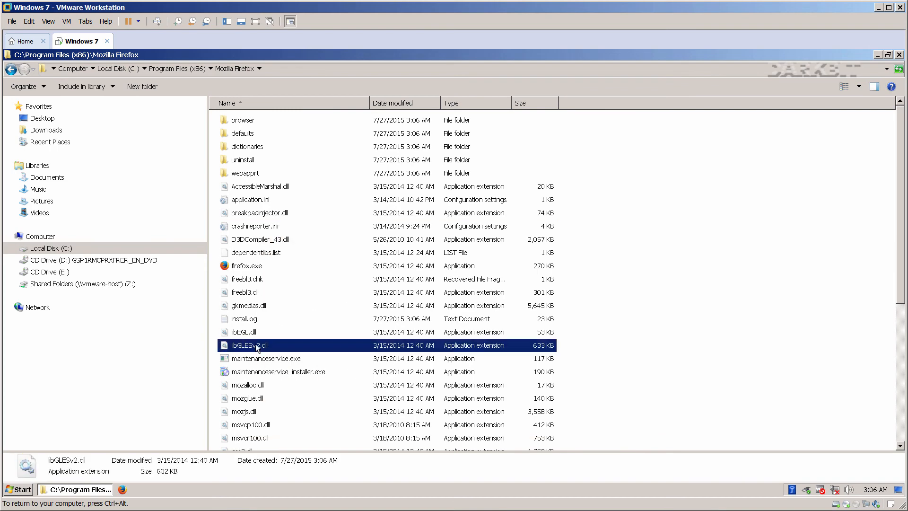
{"action": "scroll", "coordinate": [260, 350], "scroll_direction": "down", "scroll_amount": 2}
{"action": "left_click", "coordinate": [272, 288]}
{"action": "left_click", "coordinate": [273, 298], "text": "shift"}
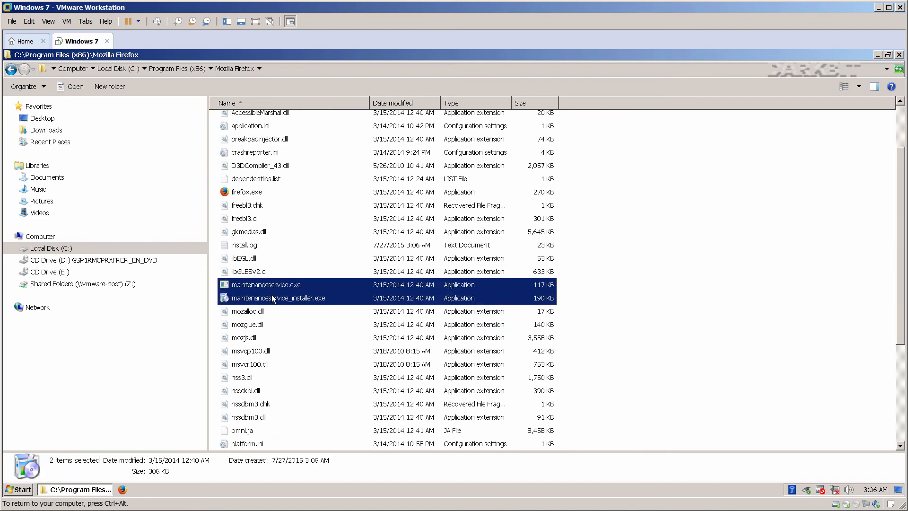
{"action": "right_click", "coordinate": [272, 297]}
{"action": "left_click", "coordinate": [293, 416]}
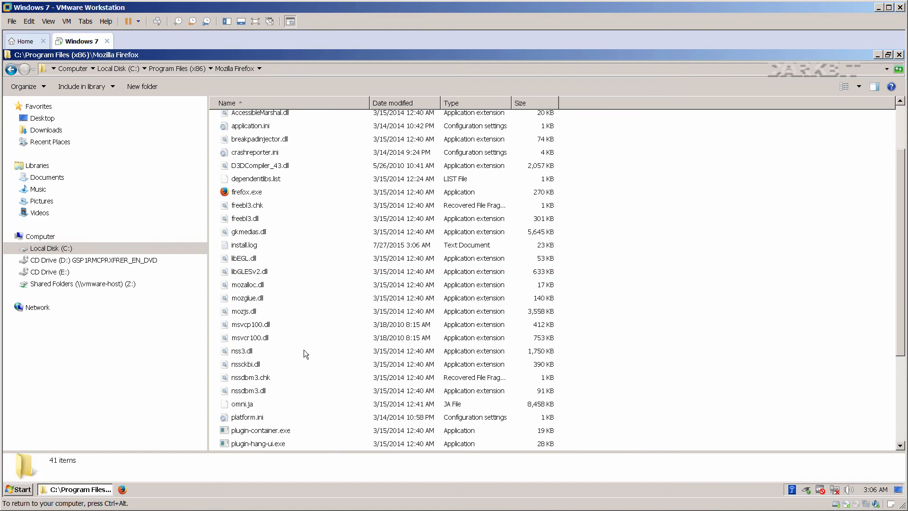
Delete updater.exe, updater.ini and update-settings.ini, refresh the listing, and close the folder.
{"action": "left_click", "coordinate": [257, 365]}
{"action": "scroll", "coordinate": [257, 369], "scroll_direction": "down", "scroll_amount": 4}
{"action": "left_click", "coordinate": [257, 378]}
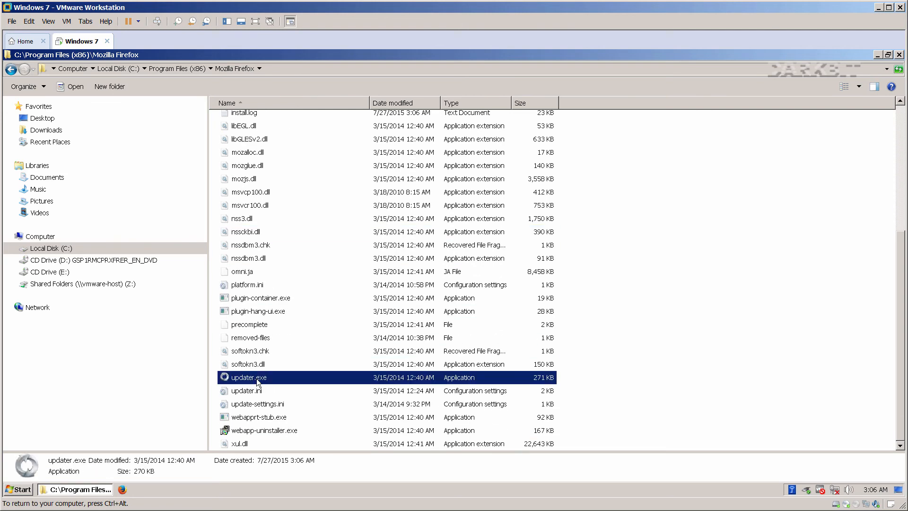
{"action": "left_click", "coordinate": [259, 392], "text": "shift"}
{"action": "left_click", "coordinate": [260, 405], "text": "shift"}
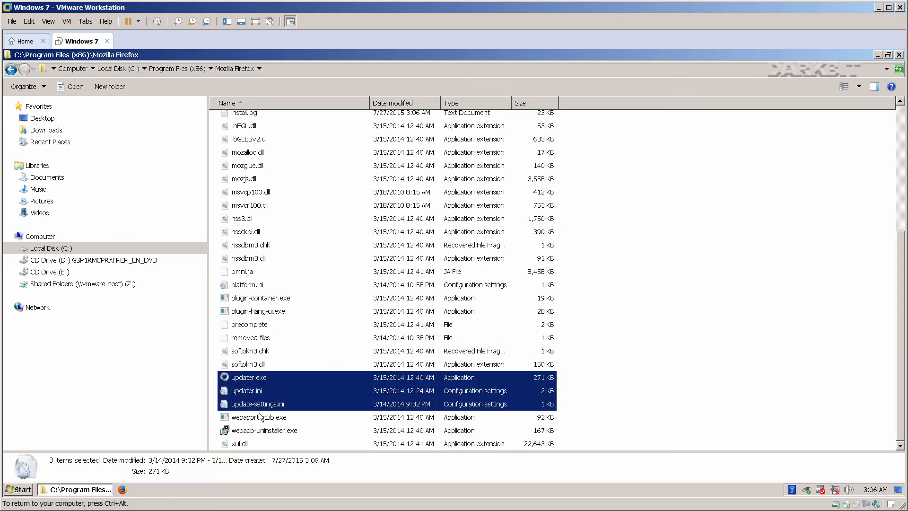
{"action": "right_click", "coordinate": [259, 397]}
{"action": "left_click", "coordinate": [276, 366]}
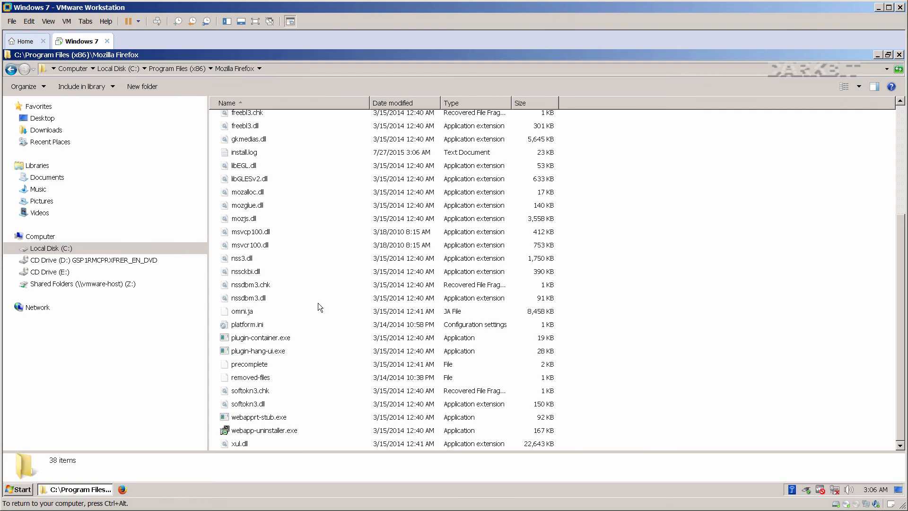
{"action": "scroll", "coordinate": [317, 303], "scroll_direction": "up", "scroll_amount": 5}
{"action": "key", "text": "ctrl+z"}
{"action": "key", "text": "ctrl+z"}
{"action": "key", "text": "ctrl+z"}
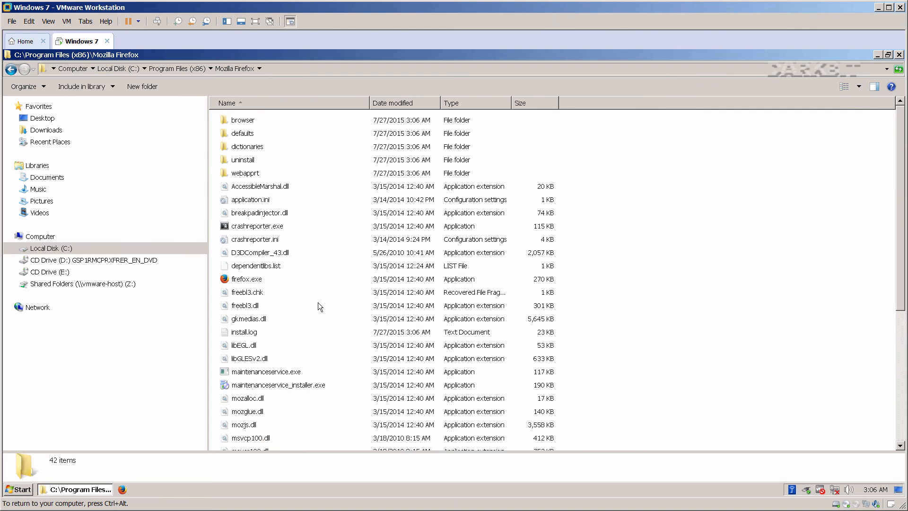
{"action": "left_click", "coordinate": [899, 54]}
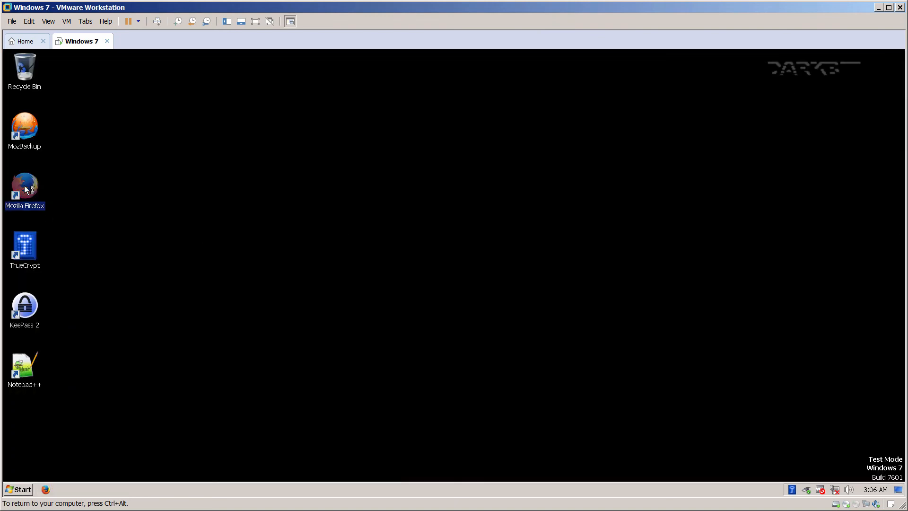
Start Firefox without importing any browser data, then close it with both its tabs.
{"action": "left_click", "coordinate": [401, 244]}
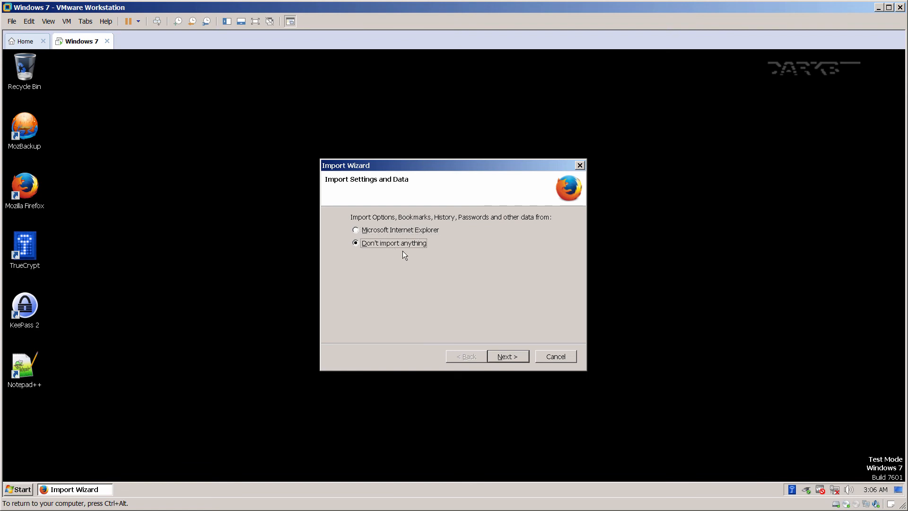
{"action": "left_click", "coordinate": [508, 357]}
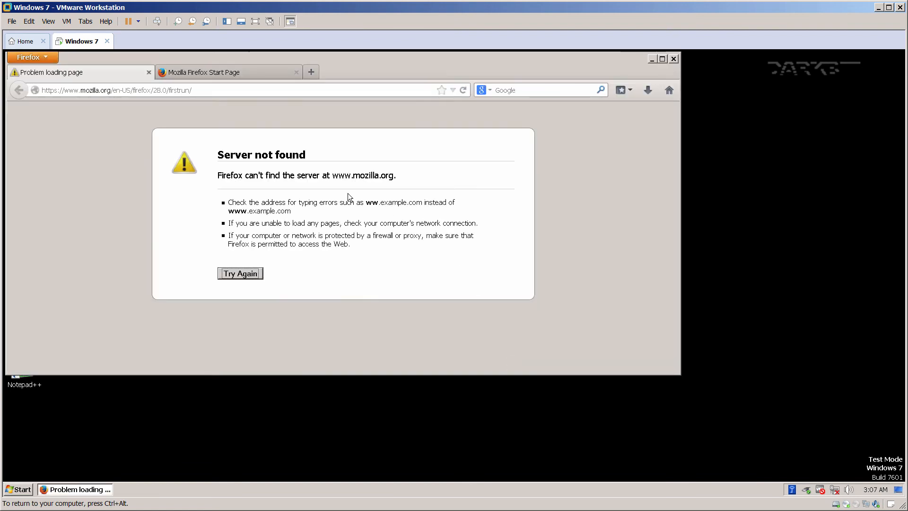
{"action": "left_click", "coordinate": [673, 57]}
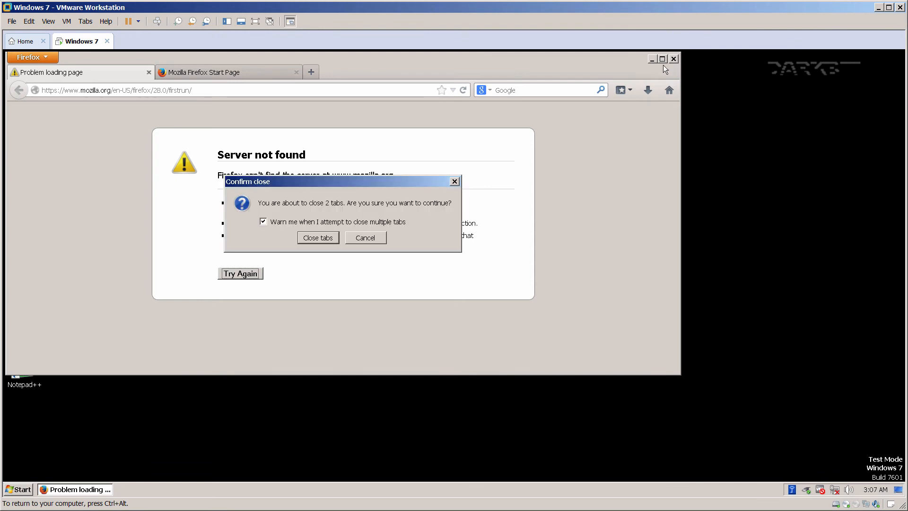
{"action": "left_click", "coordinate": [315, 240]}
{"action": "left_click", "coordinate": [240, 317]}
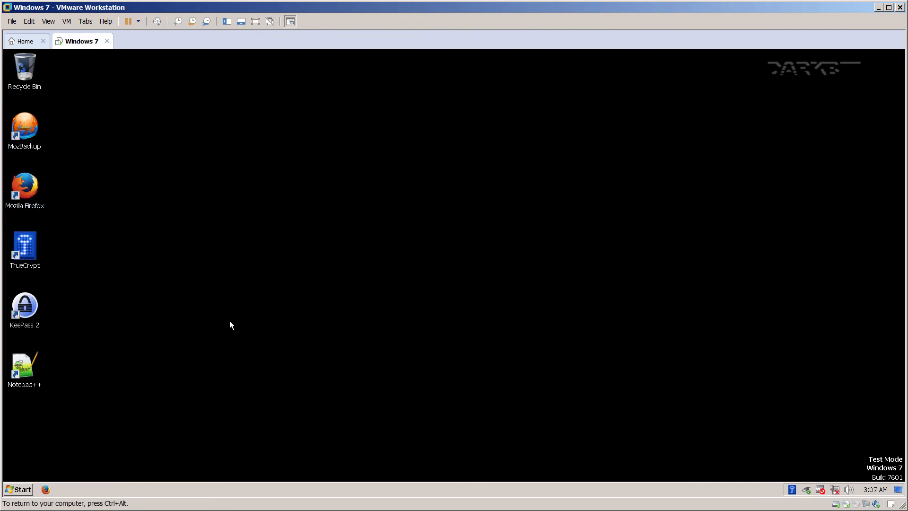
Unpin Firefox from the taskbar and select the Firefox 28.0 .pcv backup in Downloads.
{"action": "right_click", "coordinate": [46, 488]}
{"action": "left_click", "coordinate": [52, 468]}
{"action": "key", "text": "super+e"}
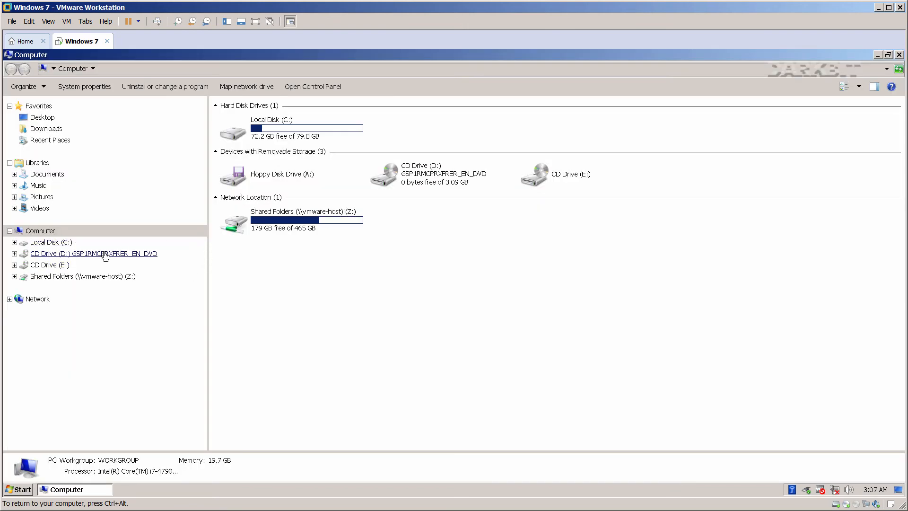
{"action": "left_click", "coordinate": [46, 129]}
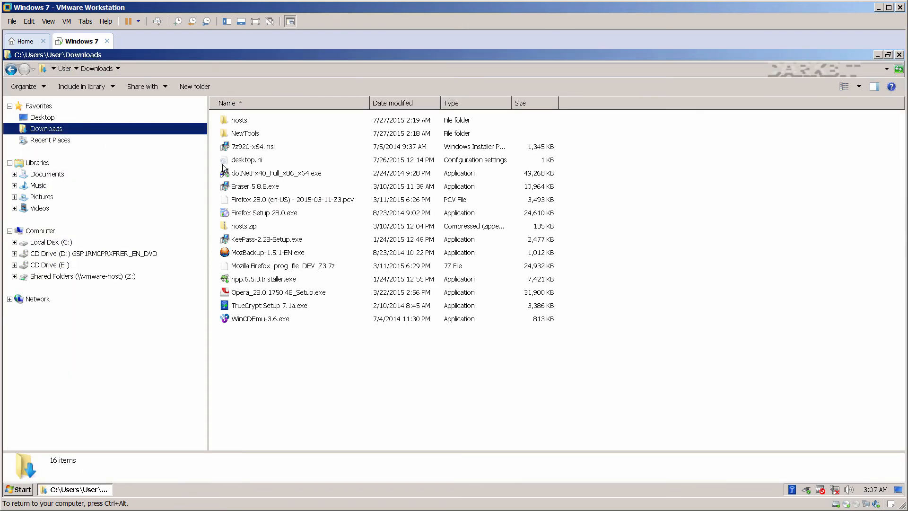
{"action": "left_click", "coordinate": [282, 200]}
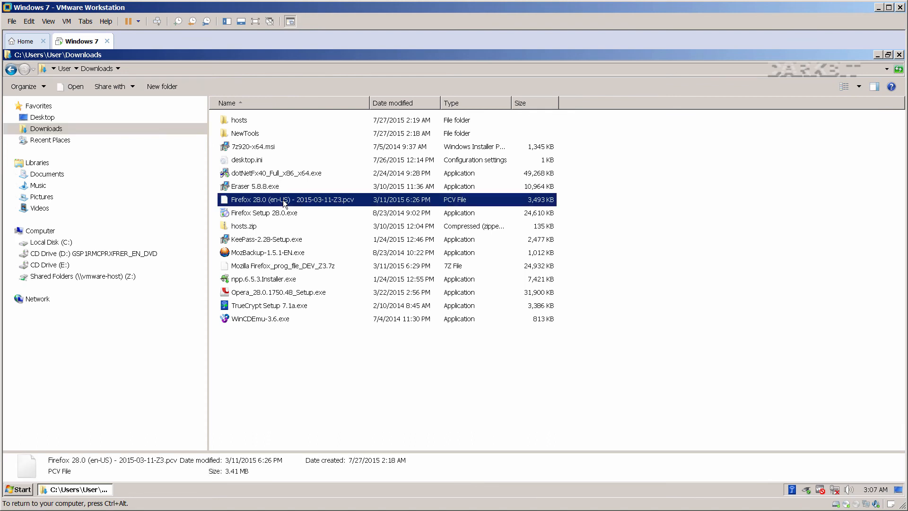
Copy the .pcv profile backup into C:\ and close the Explorer window.
{"action": "right_click", "coordinate": [283, 199]}
{"action": "key", "text": "Escape"}
{"action": "left_click", "coordinate": [51, 242]}
{"action": "right_click", "coordinate": [289, 318]}
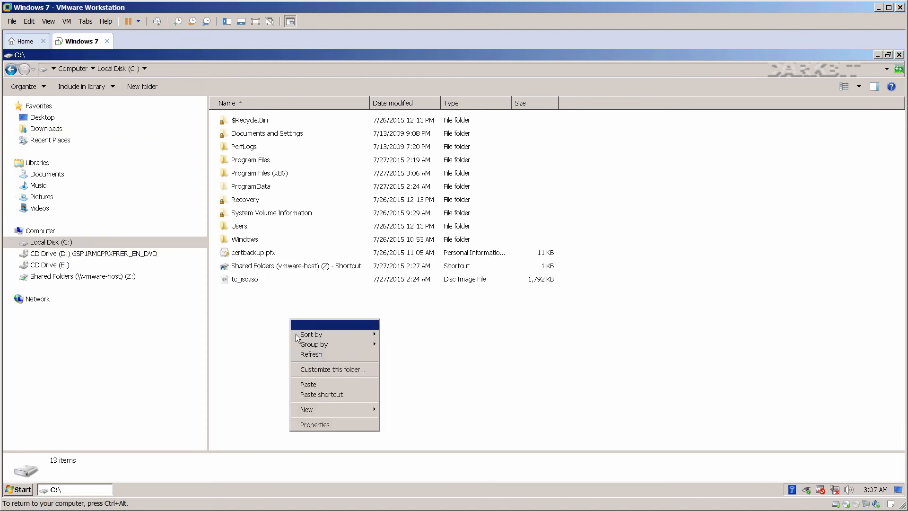
{"action": "left_click", "coordinate": [312, 382]}
{"action": "left_click", "coordinate": [899, 55]}
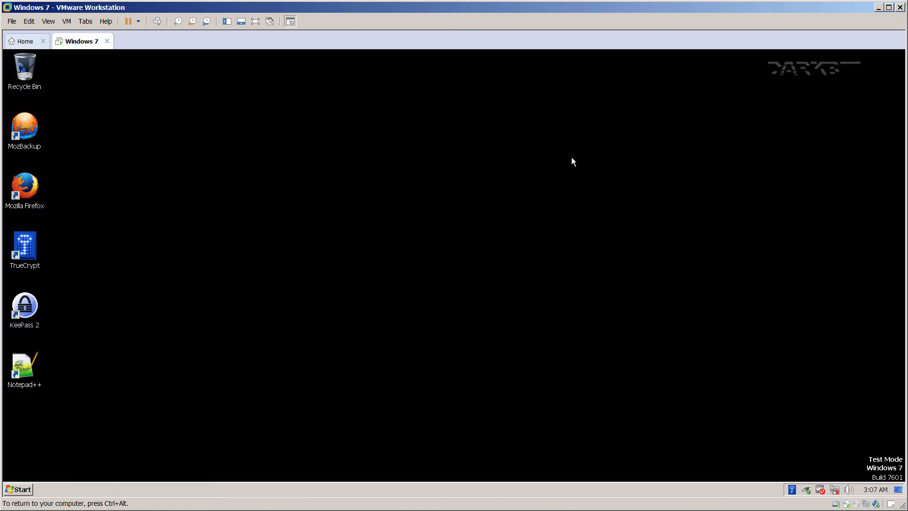
Launch MozBackup and choose to restore from the Firefox 28.0 .pcv backup on C:\.
{"action": "double_click", "coordinate": [26, 124]}
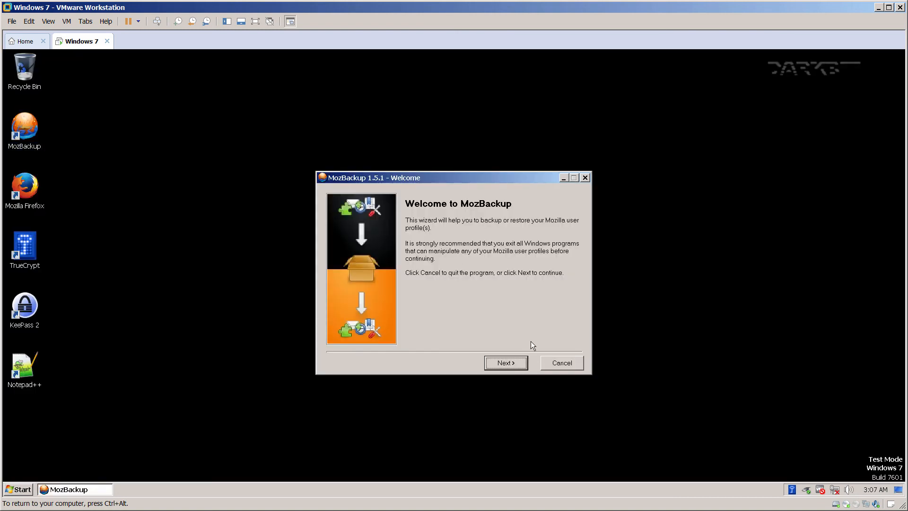
{"action": "left_click", "coordinate": [505, 362]}
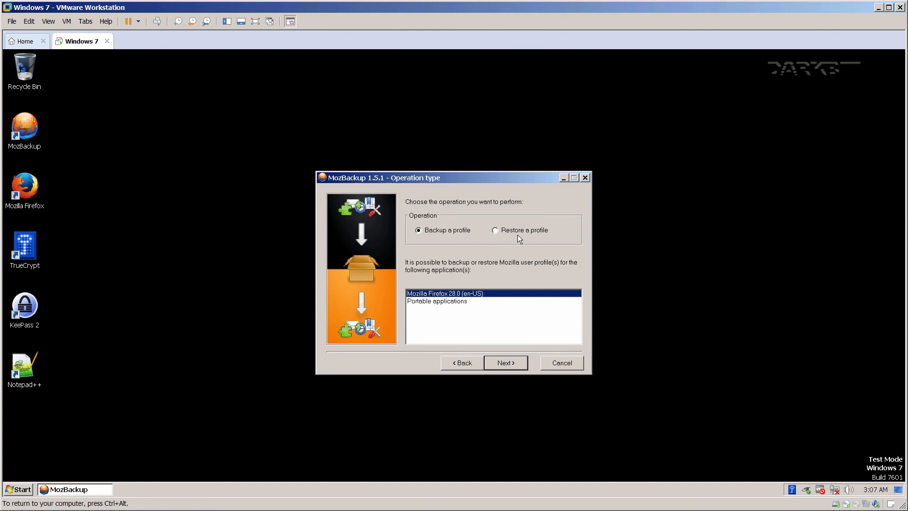
{"action": "left_click", "coordinate": [517, 230]}
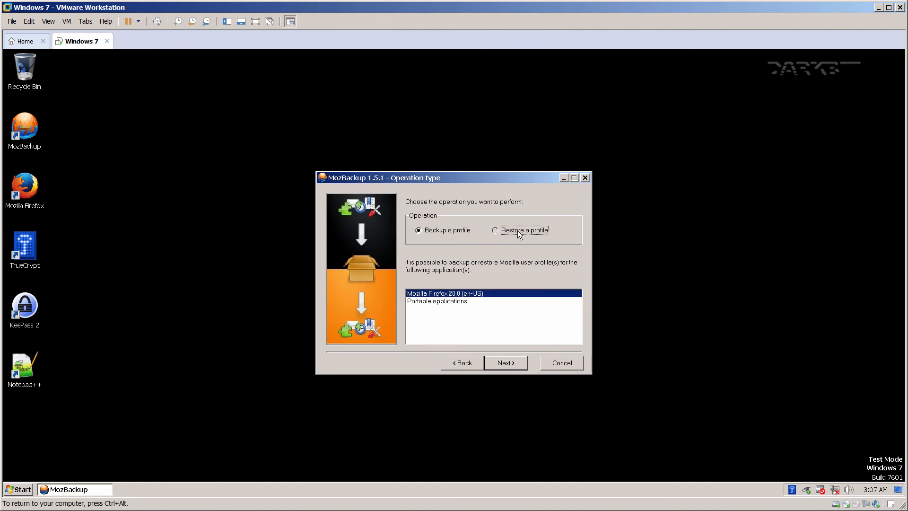
{"action": "left_click", "coordinate": [503, 363]}
{"action": "left_click", "coordinate": [546, 334]}
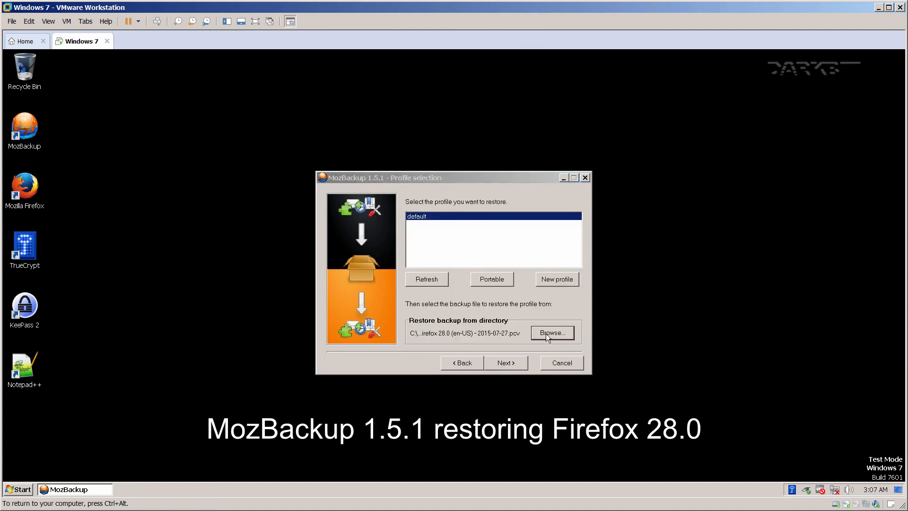
{"action": "left_click", "coordinate": [398, 143]}
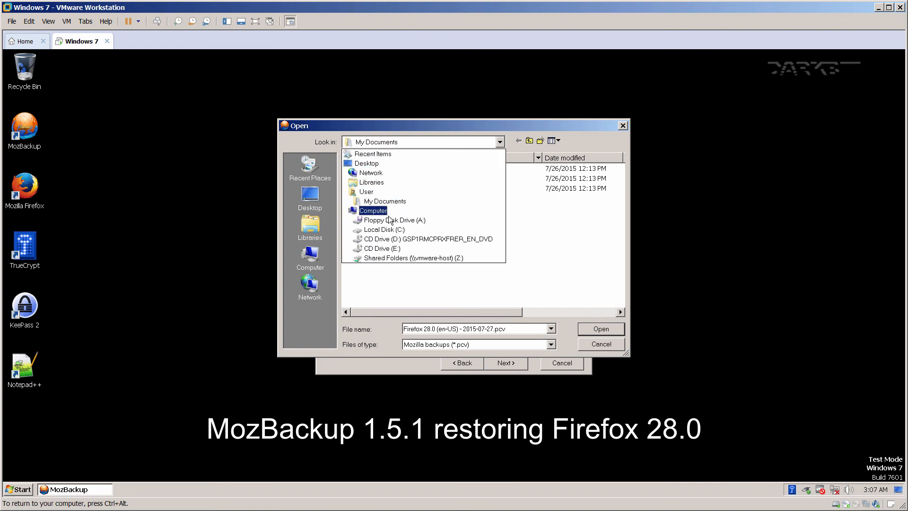
{"action": "left_click", "coordinate": [384, 229]}
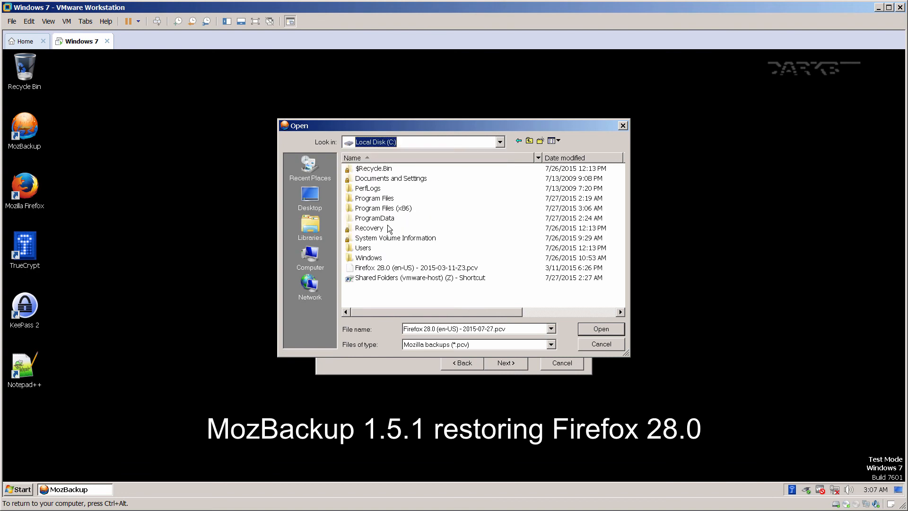
{"action": "double_click", "coordinate": [393, 267]}
Restore all components including every unknown file, allow overwriting, and close the report.
{"action": "left_click", "coordinate": [506, 365]}
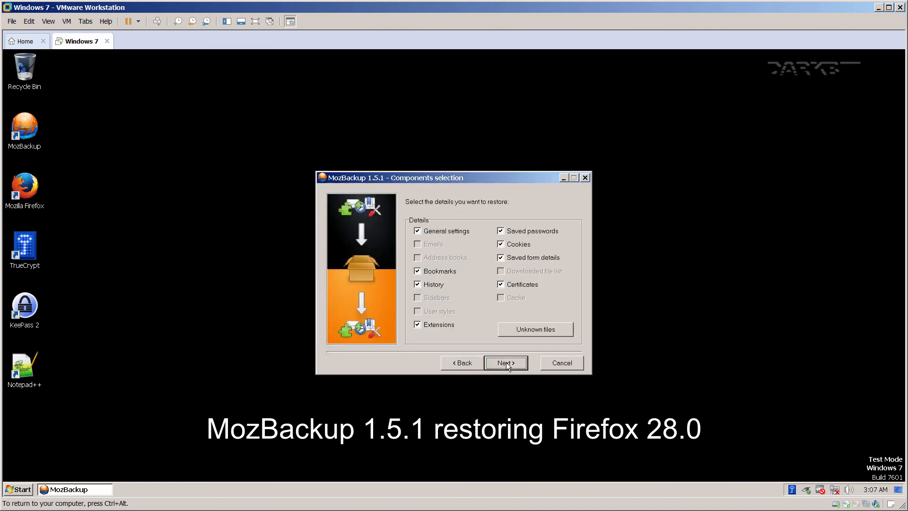
{"action": "left_click", "coordinate": [526, 330]}
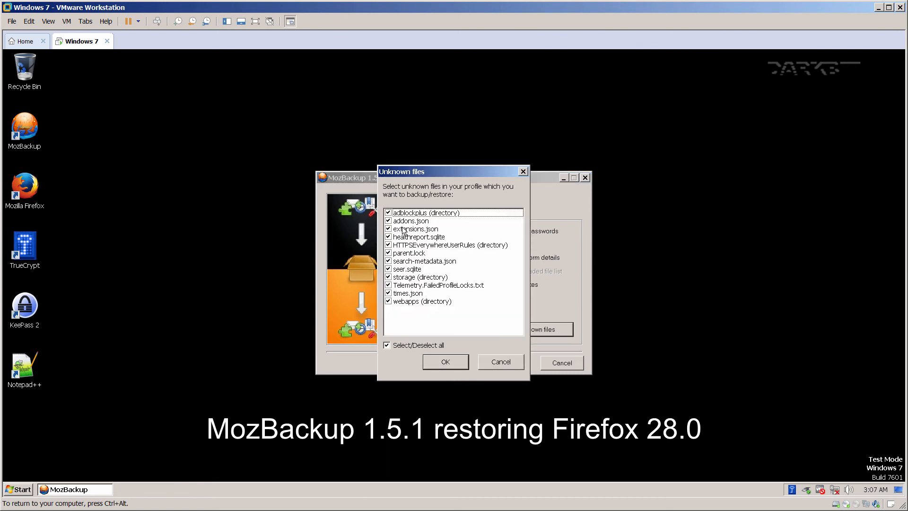
{"action": "left_click", "coordinate": [438, 360]}
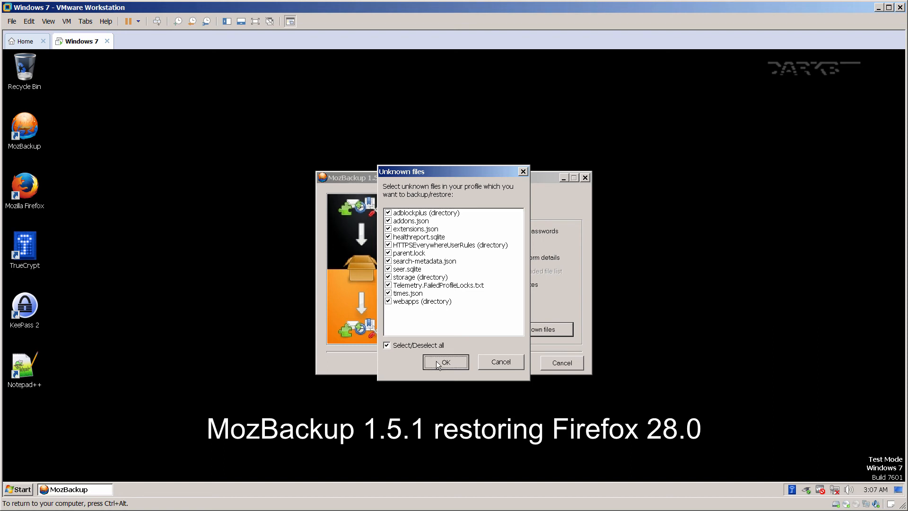
{"action": "left_click", "coordinate": [502, 365]}
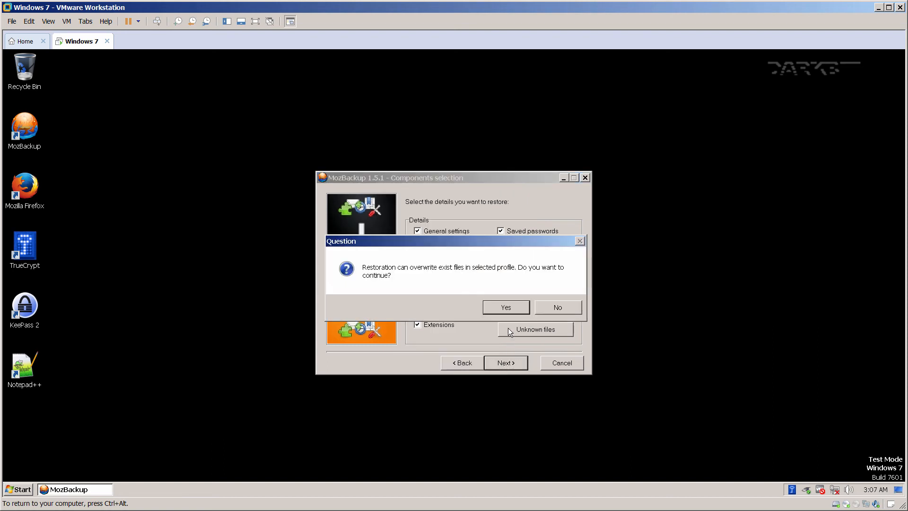
{"action": "left_click", "coordinate": [507, 308]}
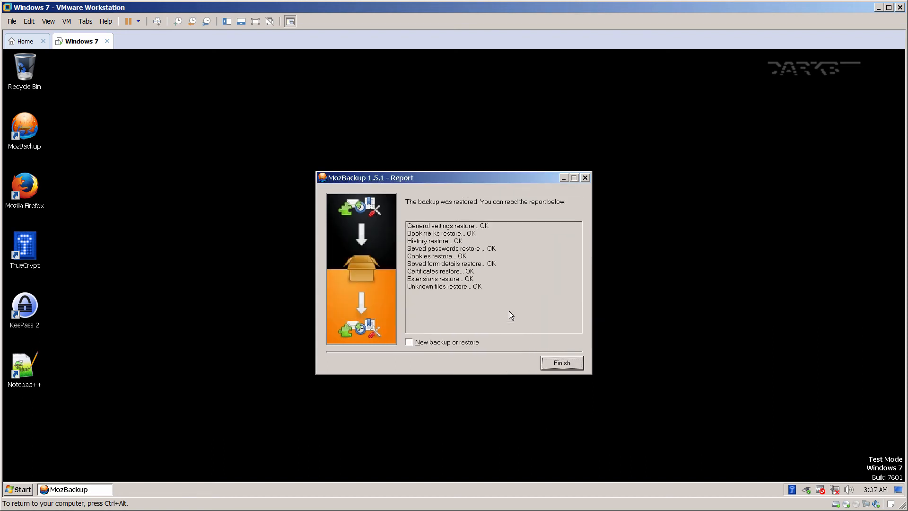
{"action": "left_click", "coordinate": [557, 363]}
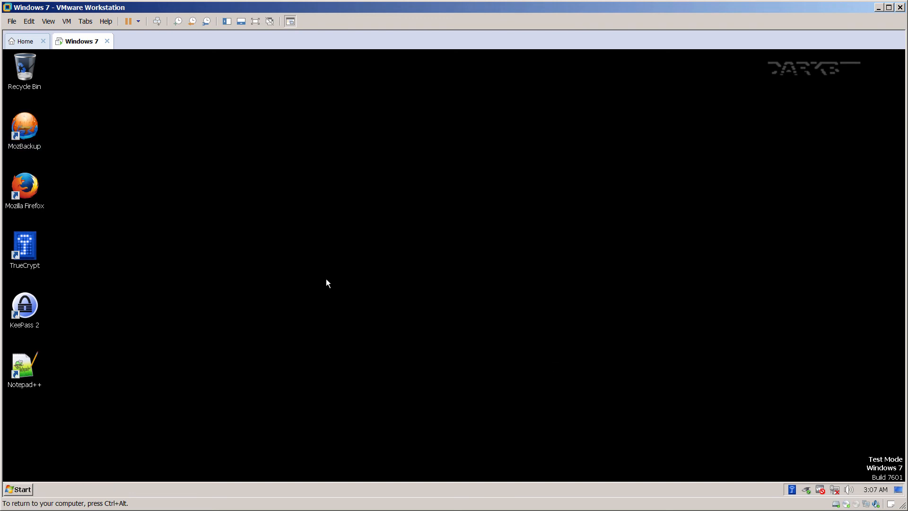
{"action": "double_click", "coordinate": [27, 184]}
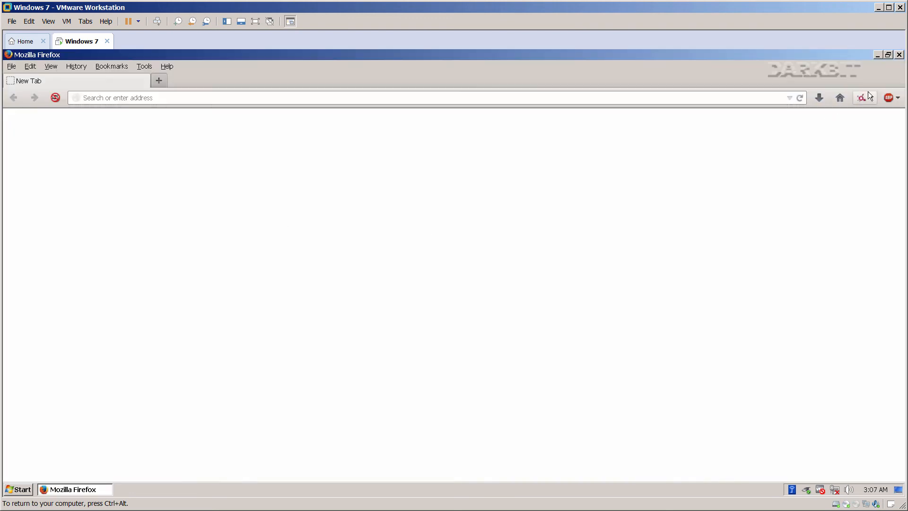
{"action": "left_click", "coordinate": [889, 98]}
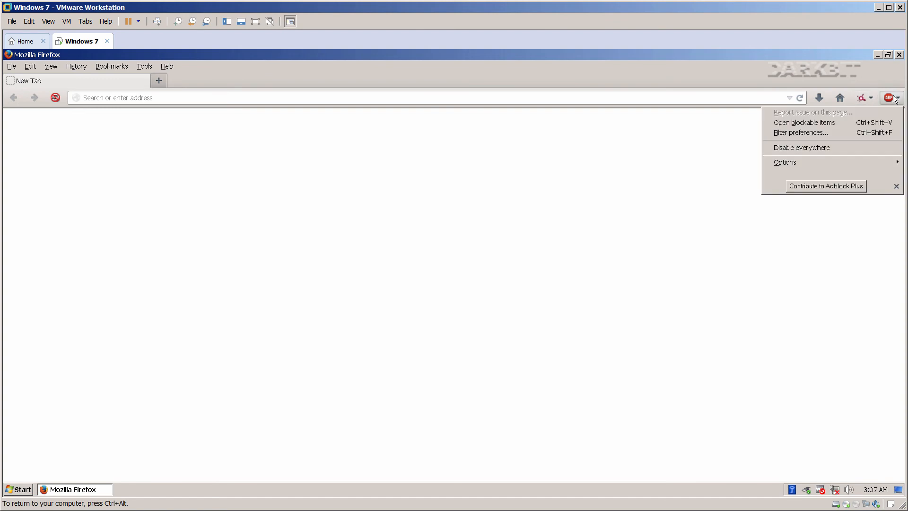
{"action": "left_click", "coordinate": [825, 134]}
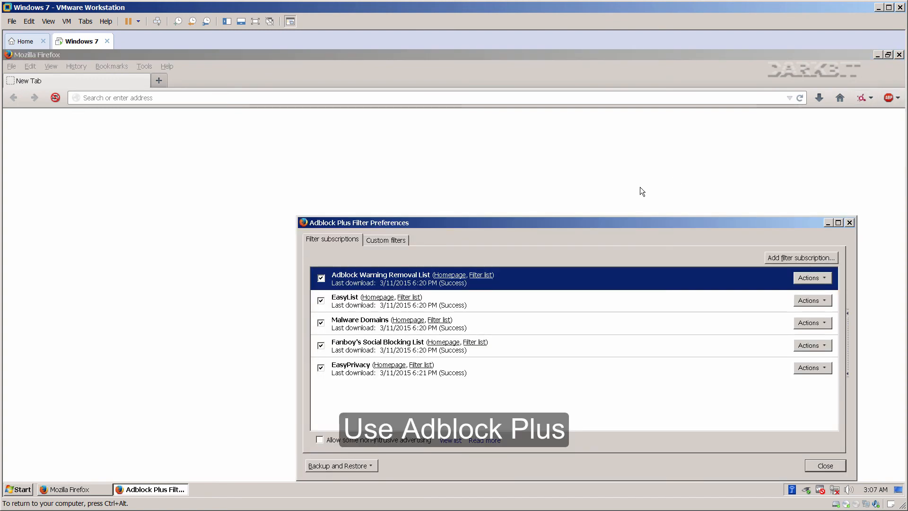
{"action": "left_click_drag", "start_coordinate": [463, 228], "coordinate": [434, 192]}
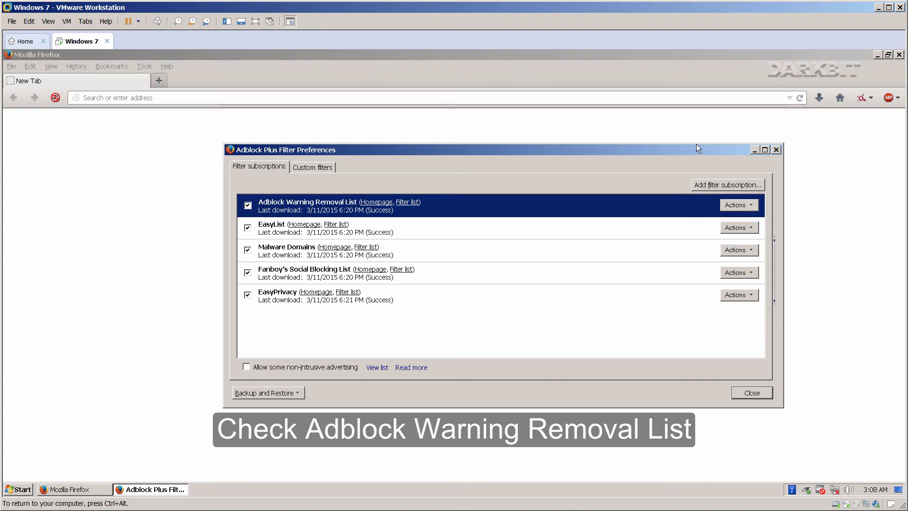
{"action": "left_click", "coordinate": [776, 149]}
{"action": "left_click", "coordinate": [866, 98]}
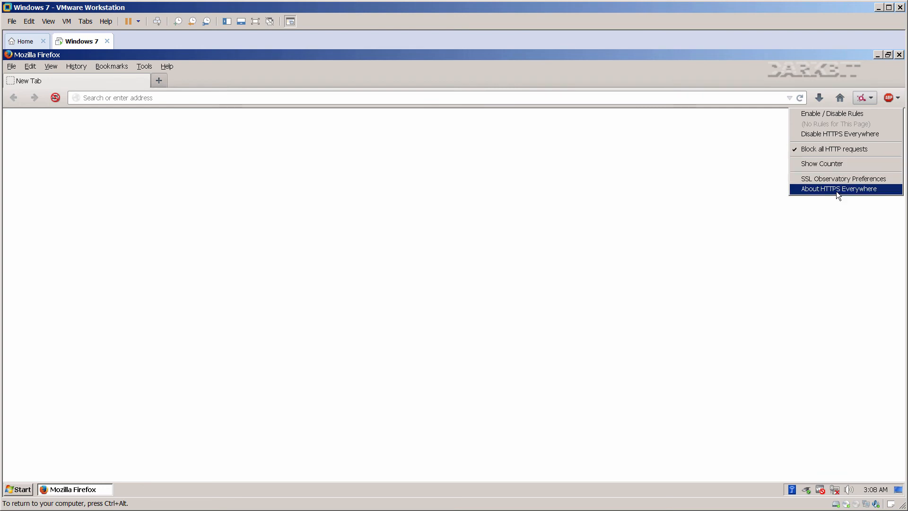
{"action": "left_click", "coordinate": [851, 189]}
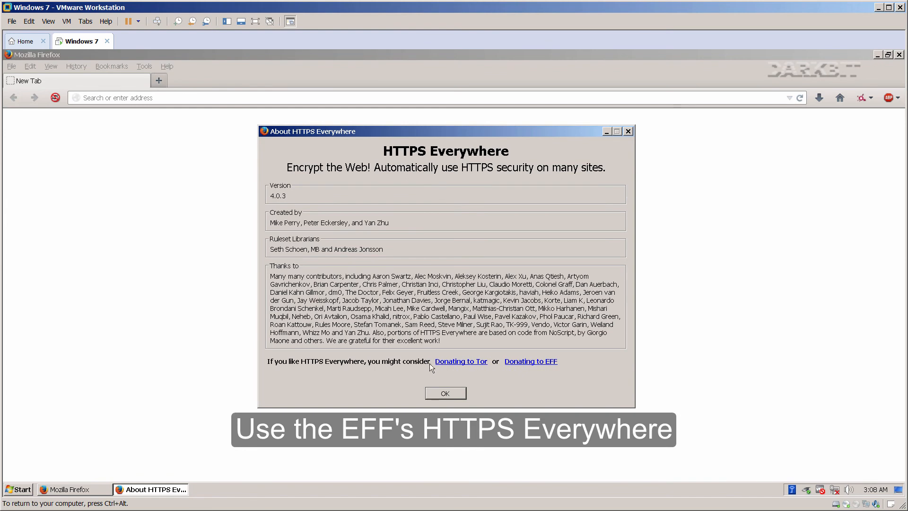
{"action": "left_click", "coordinate": [438, 393]}
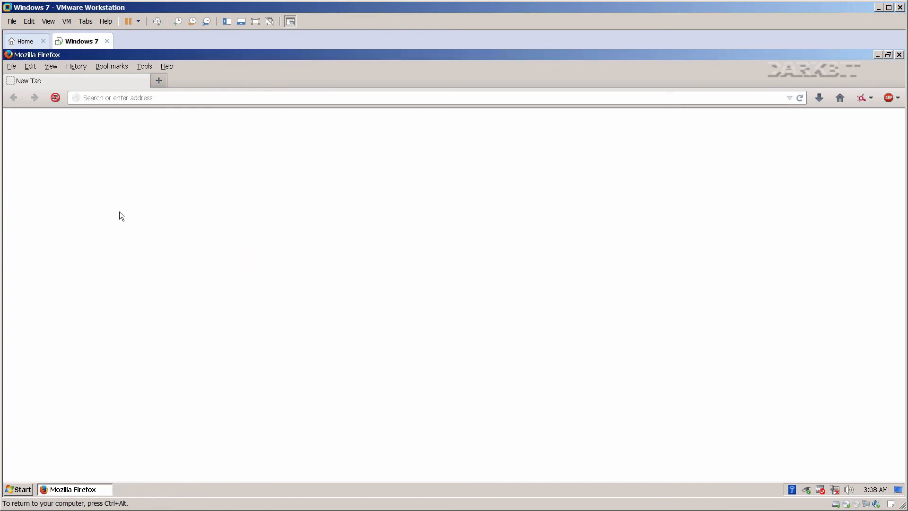
{"action": "left_click", "coordinate": [55, 99]}
{"action": "left_click", "coordinate": [67, 156]}
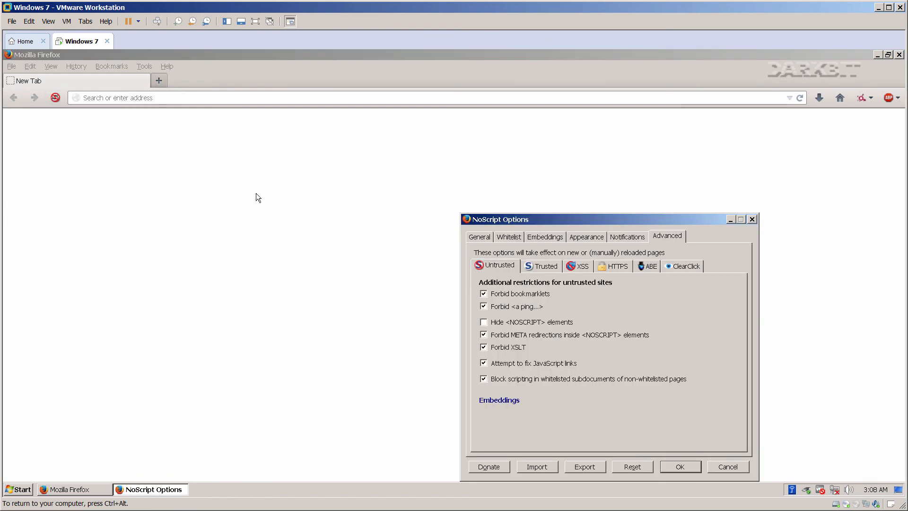
{"action": "left_click_drag", "start_coordinate": [530, 220], "coordinate": [357, 141]}
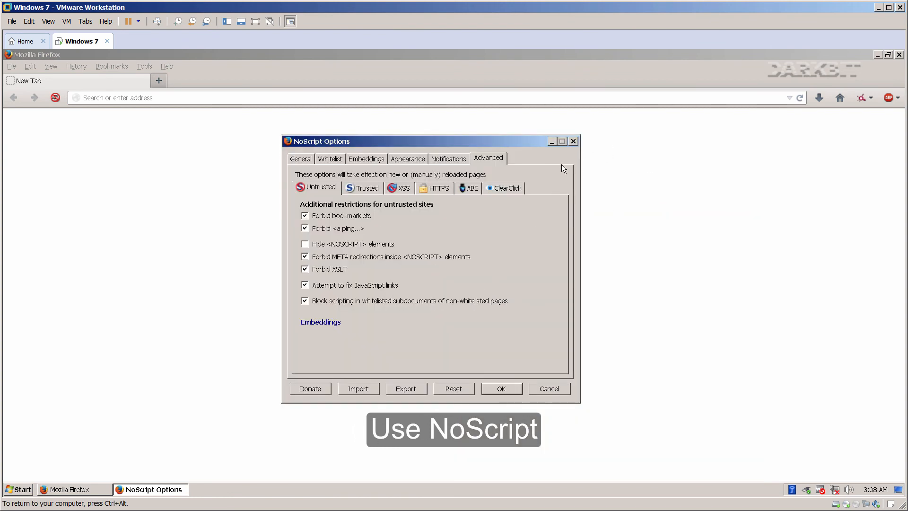
{"action": "left_click", "coordinate": [572, 142]}
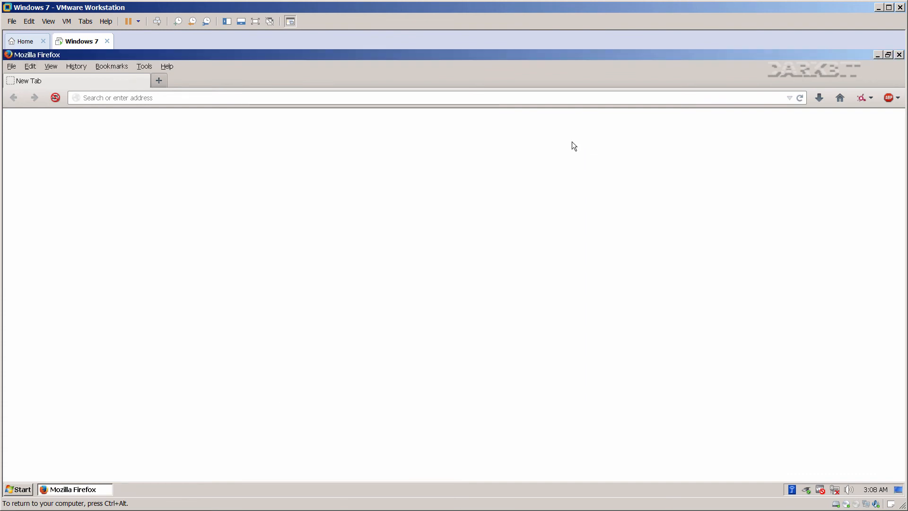
{"action": "left_click", "coordinate": [898, 55]}
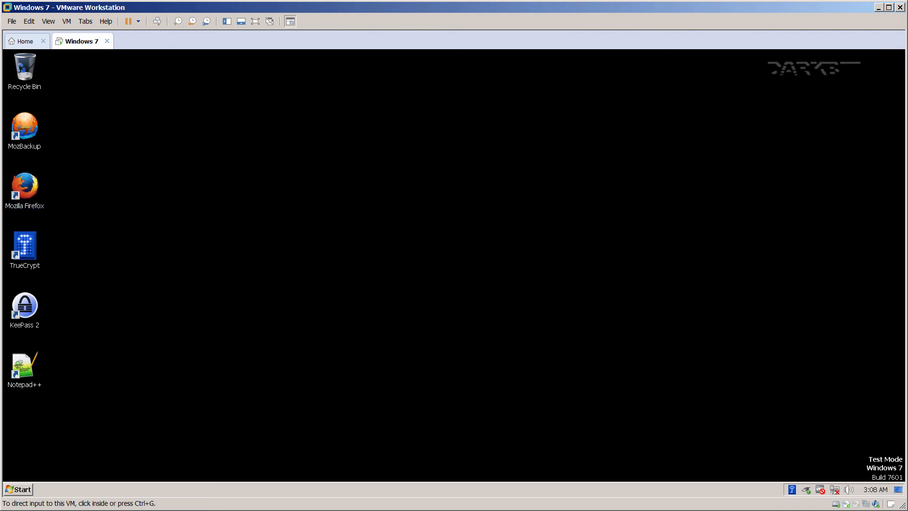
Copy gpg4win-2.2.1.exe from the shared Z:\VMShared_downloads folder.
{"action": "left_click", "coordinate": [318, 263]}
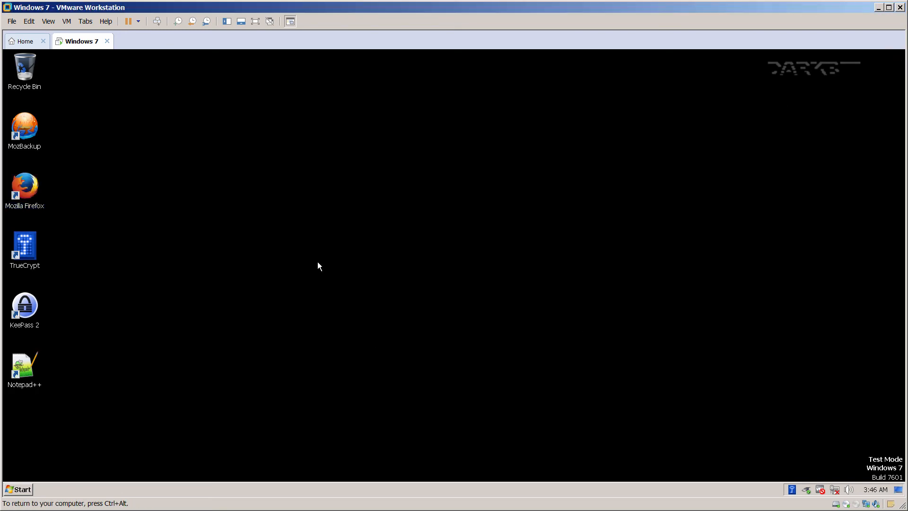
{"action": "key", "text": "super+e"}
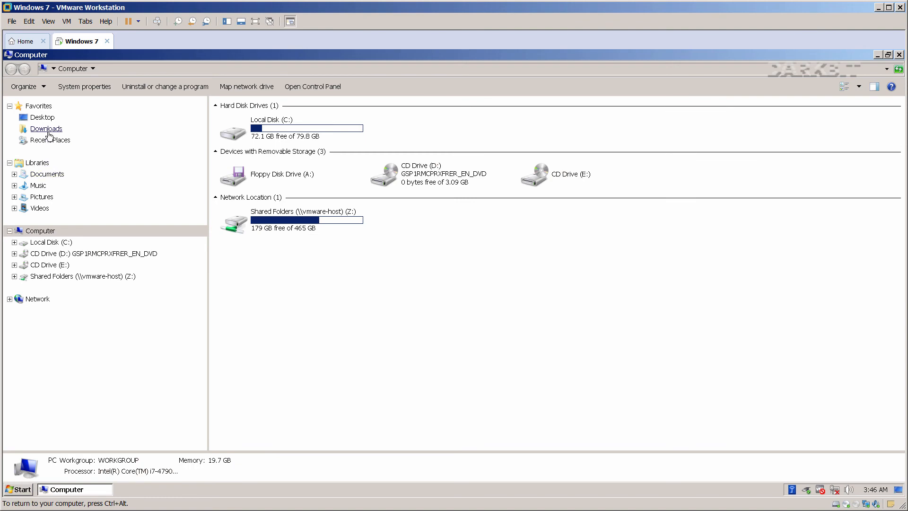
{"action": "left_click", "coordinate": [57, 276]}
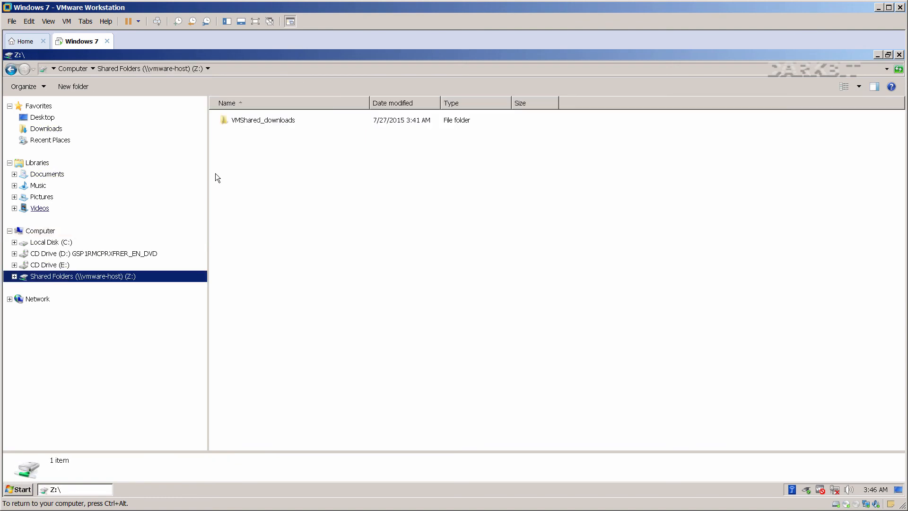
{"action": "double_click", "coordinate": [245, 121]}
{"action": "left_click", "coordinate": [261, 200]}
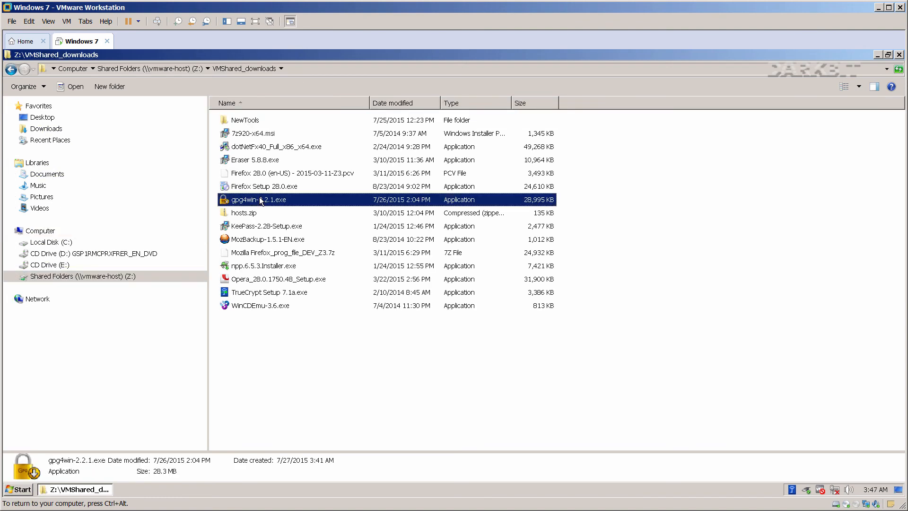
{"action": "right_click", "coordinate": [260, 200]}
{"action": "left_click", "coordinate": [284, 291]}
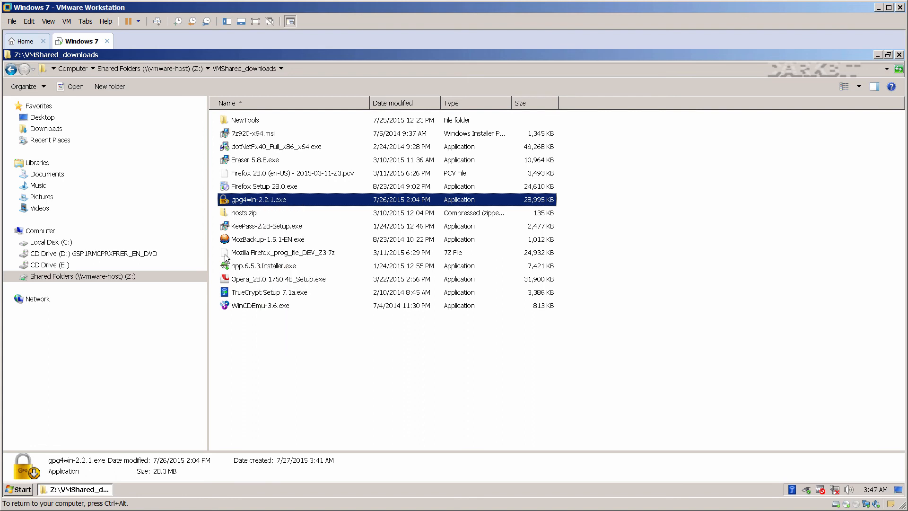
Paste the installer into Downloads and run it as administrator.
{"action": "left_click", "coordinate": [64, 130]}
{"action": "right_click", "coordinate": [268, 355]}
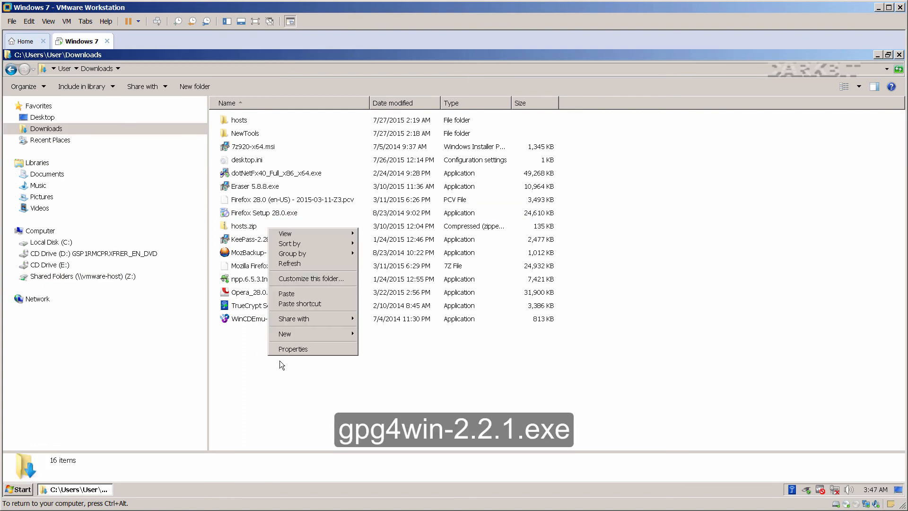
{"action": "left_click", "coordinate": [289, 294]}
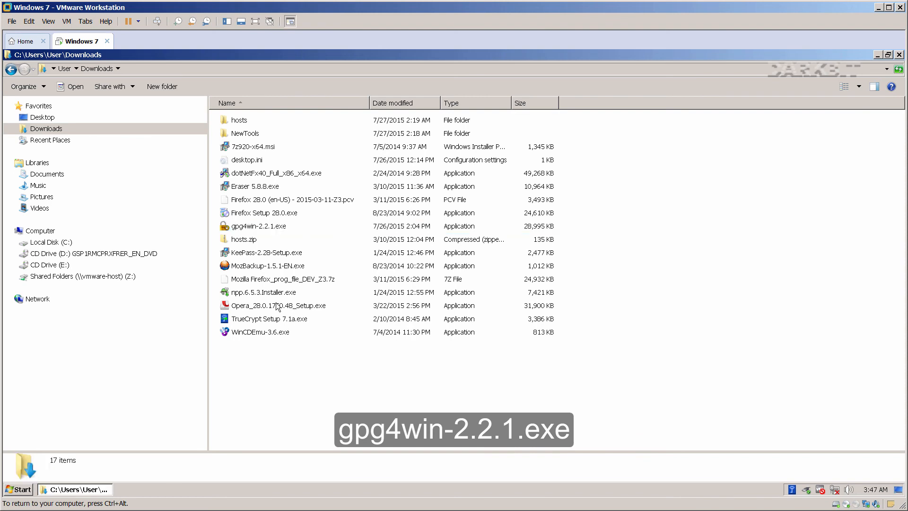
{"action": "left_click", "coordinate": [259, 228]}
{"action": "right_click", "coordinate": [259, 227]}
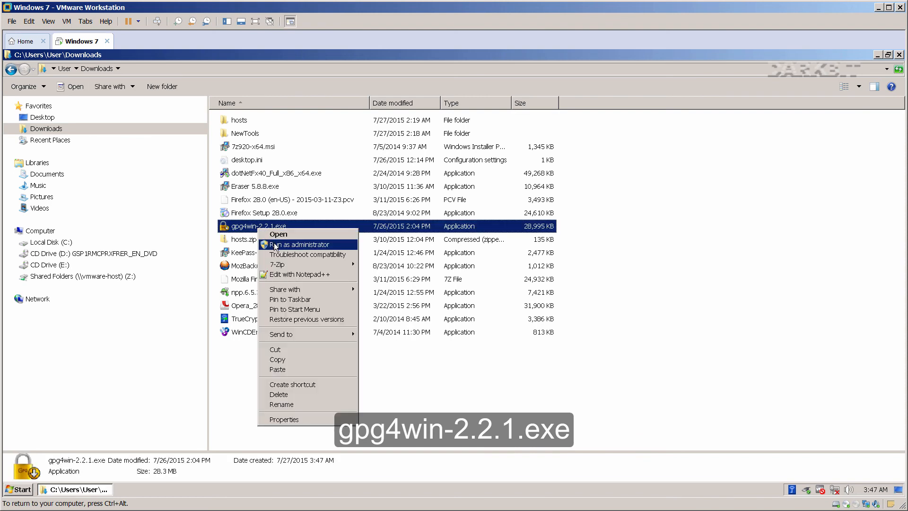
{"action": "left_click", "coordinate": [275, 245]}
Start Gpg4win 2.2.1 setup with GPA added to the components and the default install folder.
{"action": "left_click", "coordinate": [458, 297]}
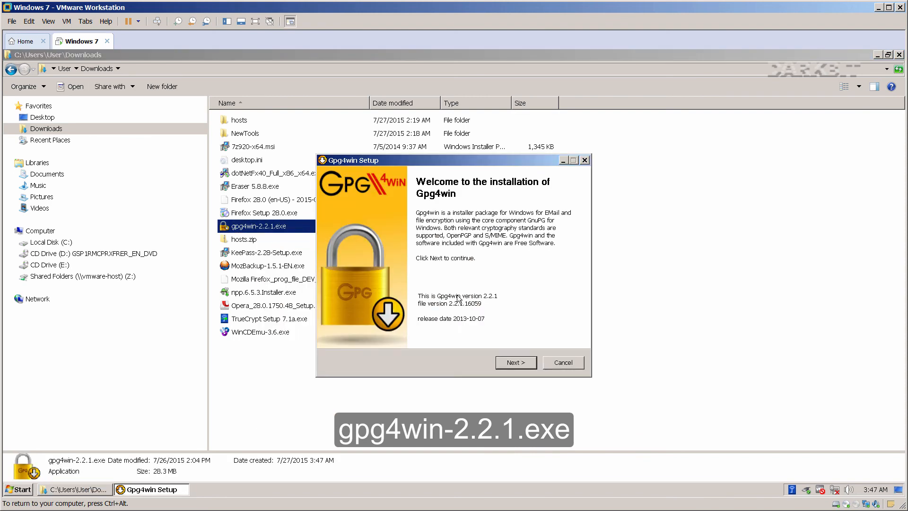
{"action": "left_click", "coordinate": [510, 362]}
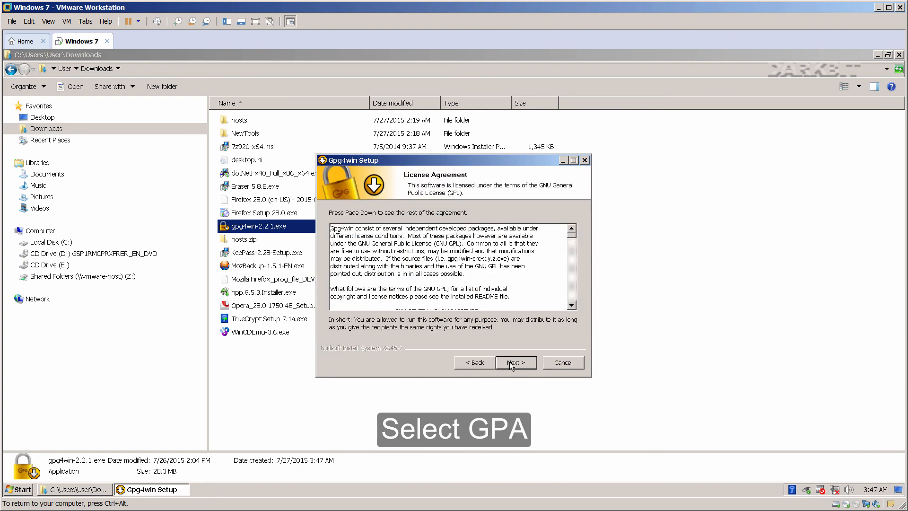
{"action": "left_click", "coordinate": [509, 361]}
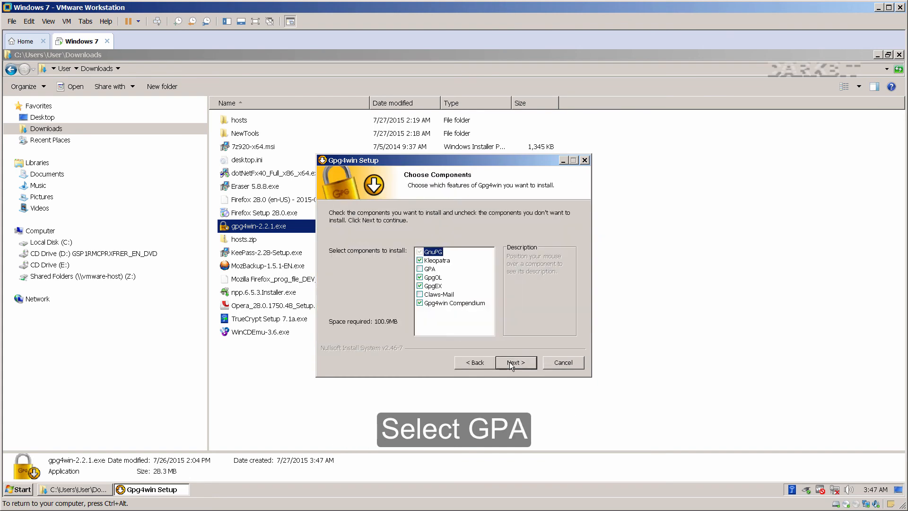
{"action": "left_click", "coordinate": [421, 269]}
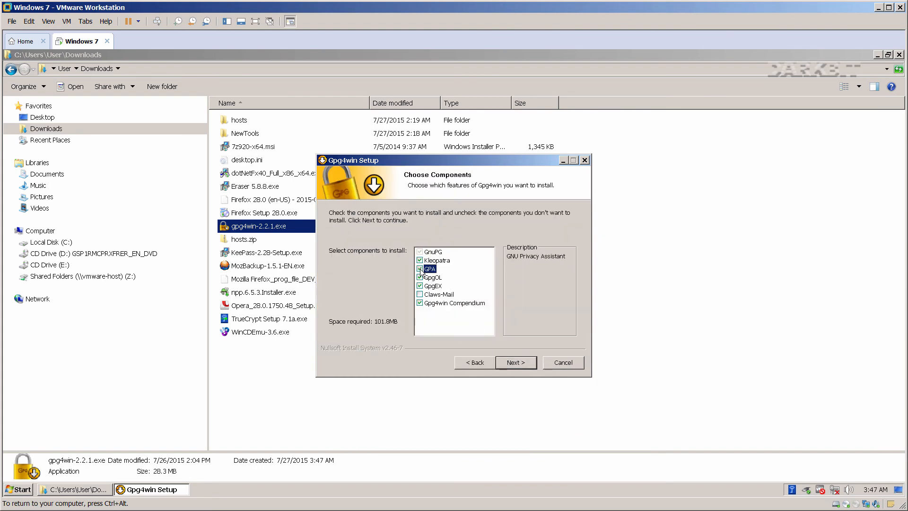
{"action": "left_click", "coordinate": [509, 362]}
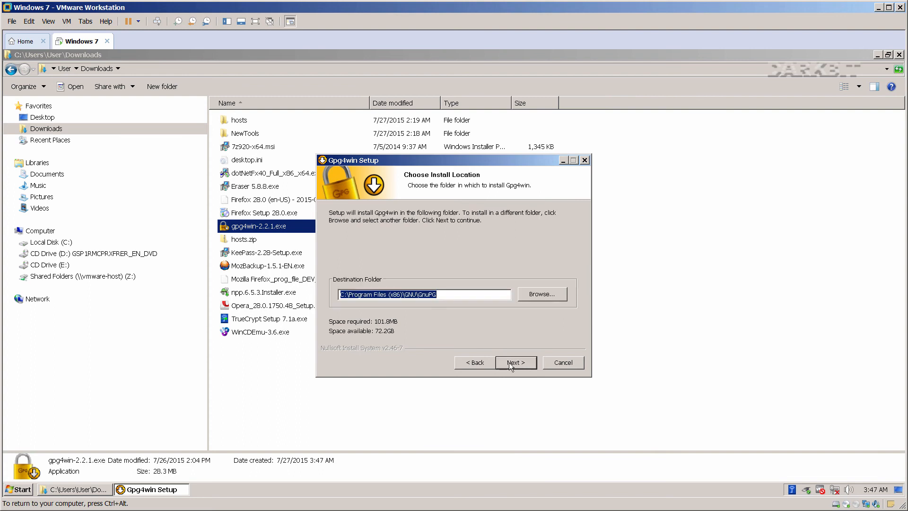
{"action": "left_click", "coordinate": [508, 362]}
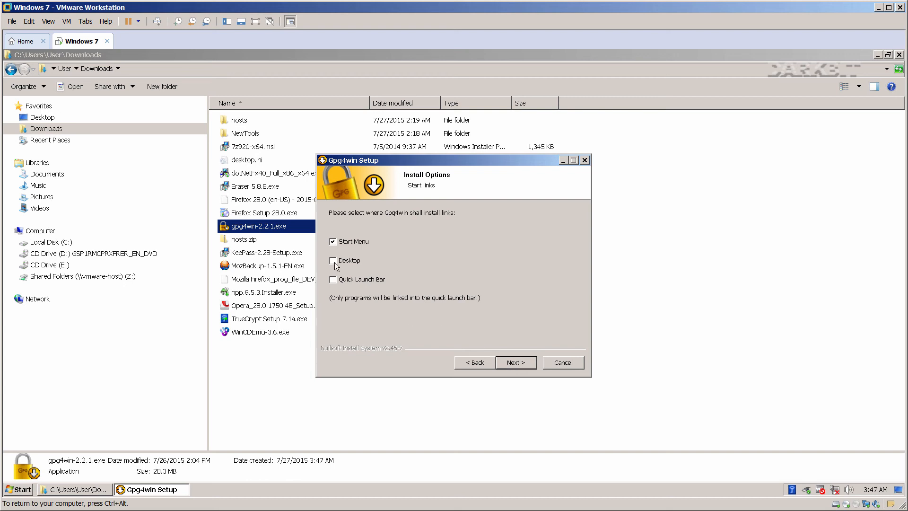
Install it, finish without showing the README, and close the Downloads window.
{"action": "left_click", "coordinate": [516, 362]}
{"action": "left_click", "coordinate": [519, 363]}
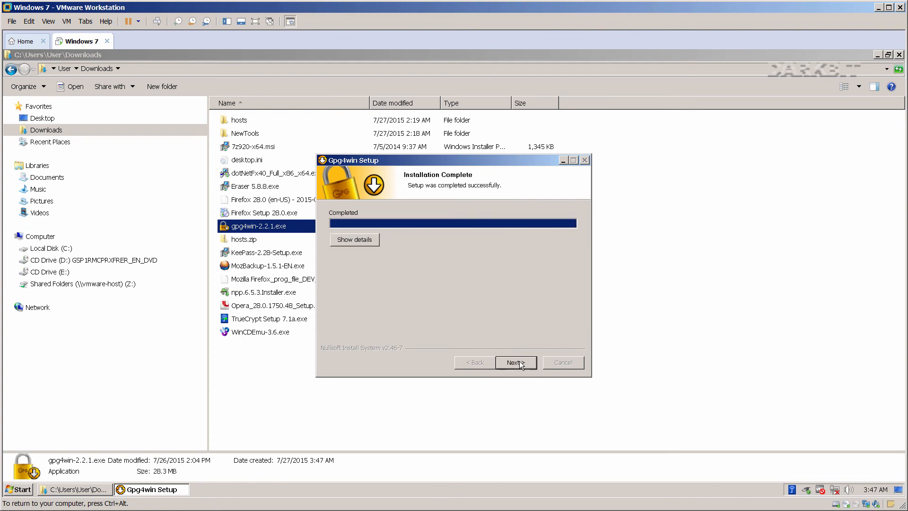
{"action": "left_click", "coordinate": [521, 363]}
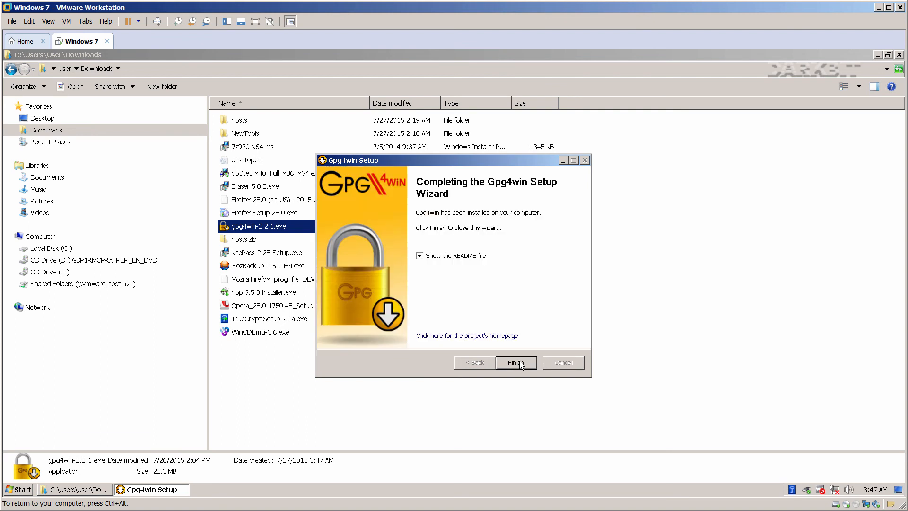
{"action": "left_click", "coordinate": [449, 255]}
{"action": "left_click", "coordinate": [508, 364]}
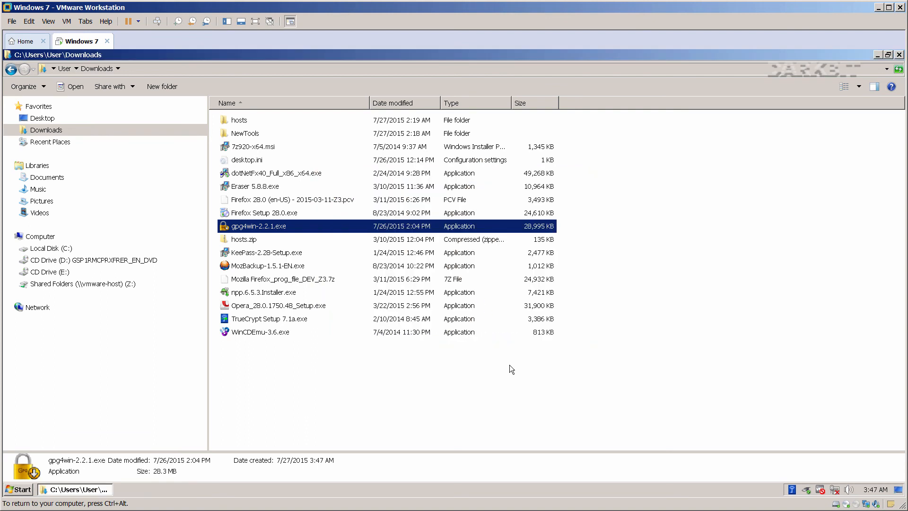
{"action": "left_click", "coordinate": [899, 55]}
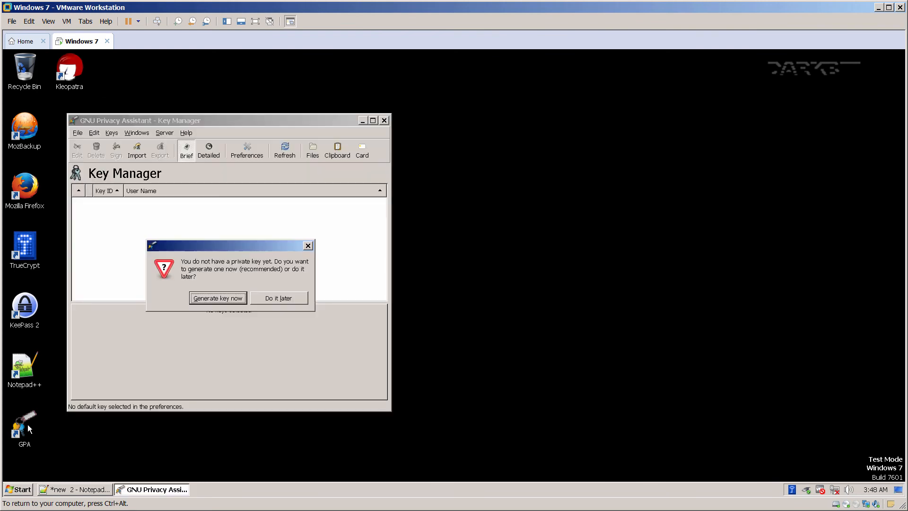
Enter the user's name and e-mail address for a new GPA key pair.
{"action": "left_click", "coordinate": [221, 298]}
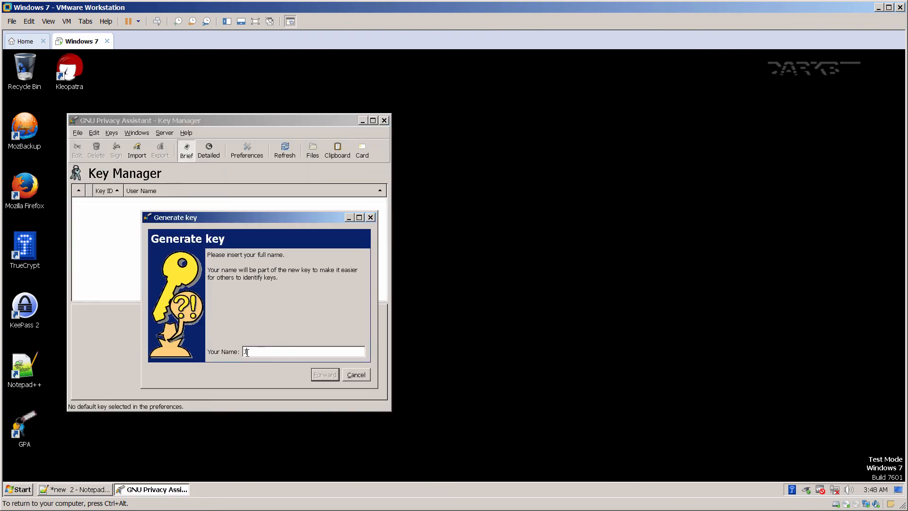
{"action": "type", "text": "Jane Doe"}
{"action": "left_click", "coordinate": [325, 377]}
{"action": "left_click", "coordinate": [300, 354]}
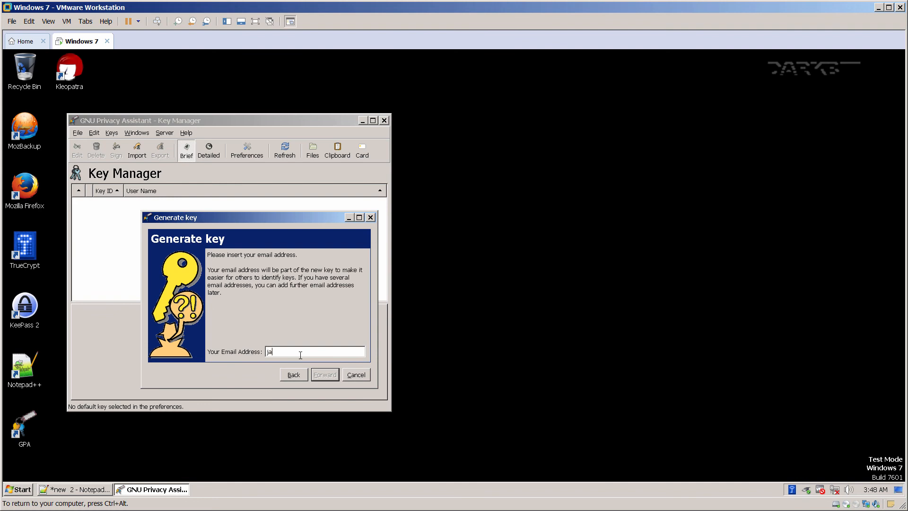
{"action": "type", "text": "janedoe@test.com"}
{"action": "left_click", "coordinate": [329, 377]}
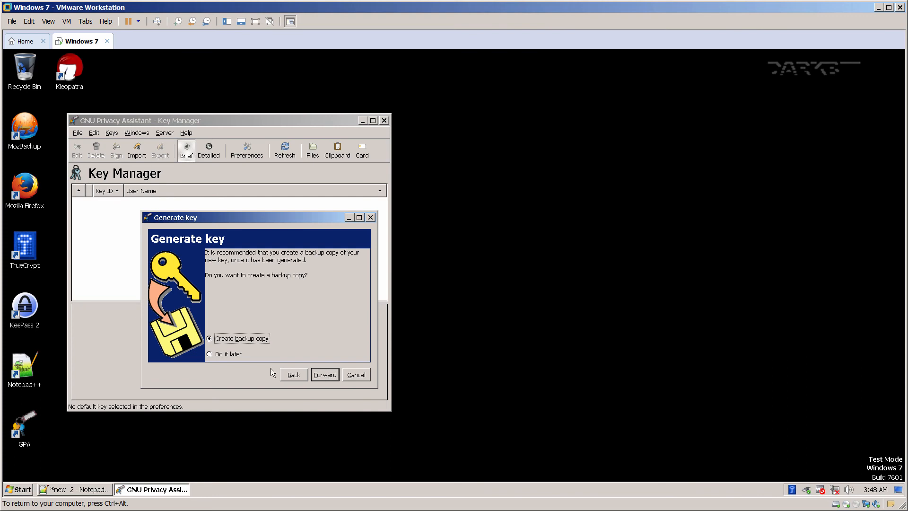
Skip the backup copy and enter and confirm the key passphrase despite the weak-passphrase warning.
{"action": "left_click", "coordinate": [232, 355]}
{"action": "left_click", "coordinate": [320, 378]}
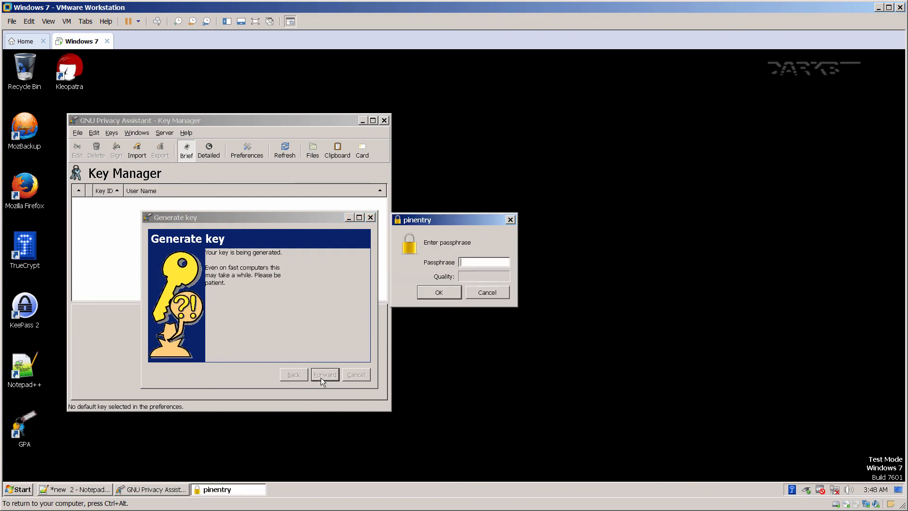
{"action": "type", "text": "•••"}
{"action": "left_click", "coordinate": [448, 293]}
{"action": "left_click", "coordinate": [458, 284]}
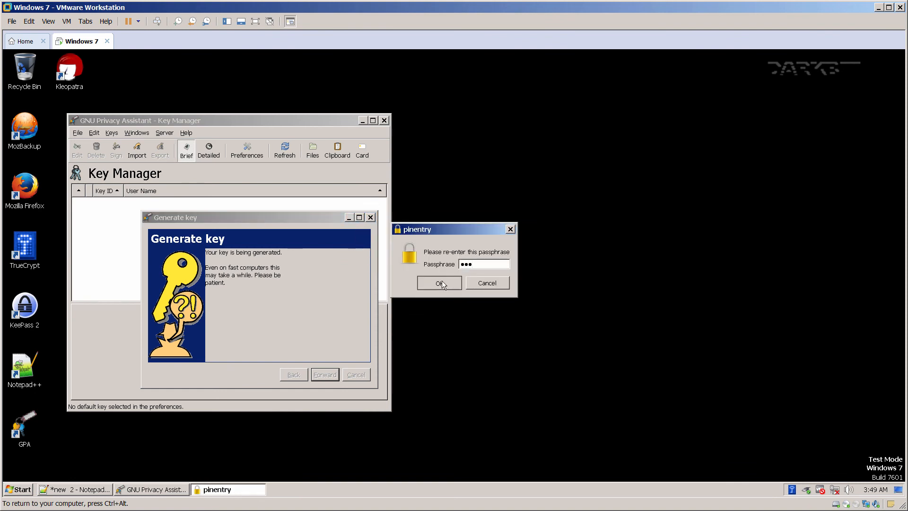
{"action": "left_click", "coordinate": [441, 282]}
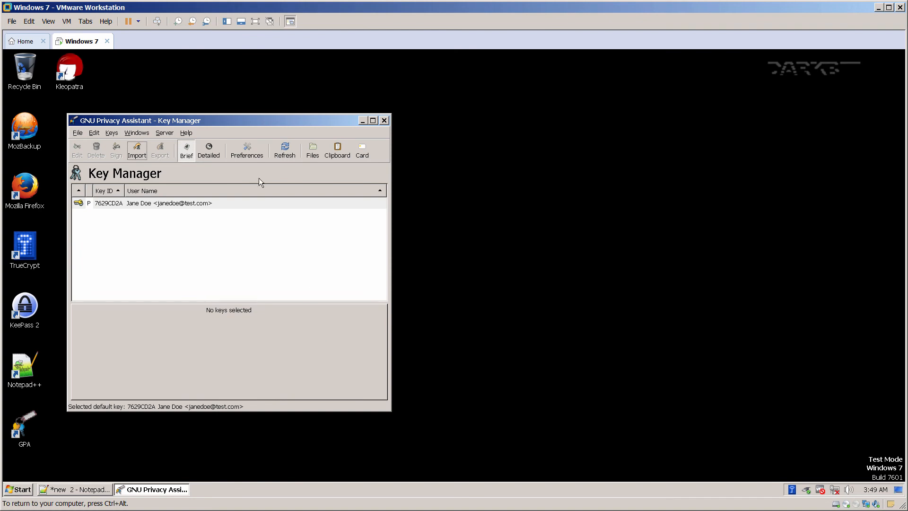
Close the GNU Privacy Assistant key manager, reopening and closing it once more.
{"action": "left_click_drag", "start_coordinate": [234, 123], "coordinate": [313, 117]}
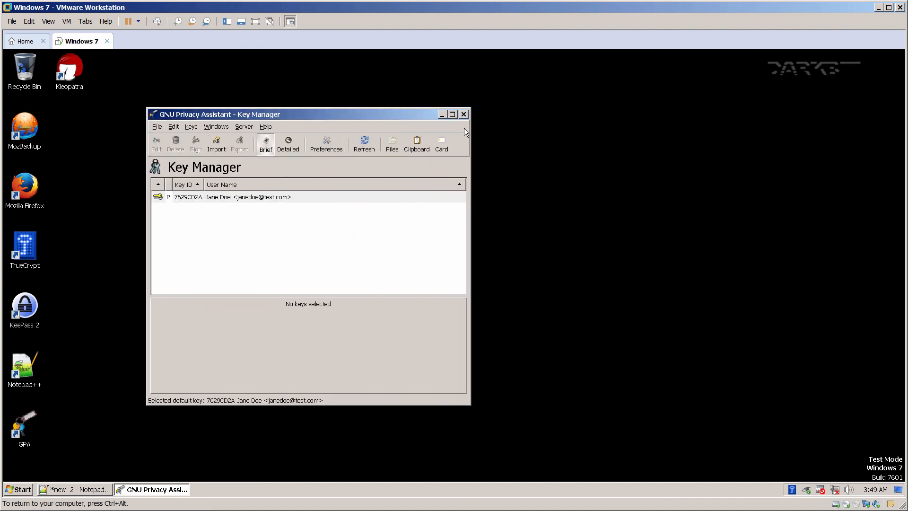
{"action": "left_click", "coordinate": [463, 115]}
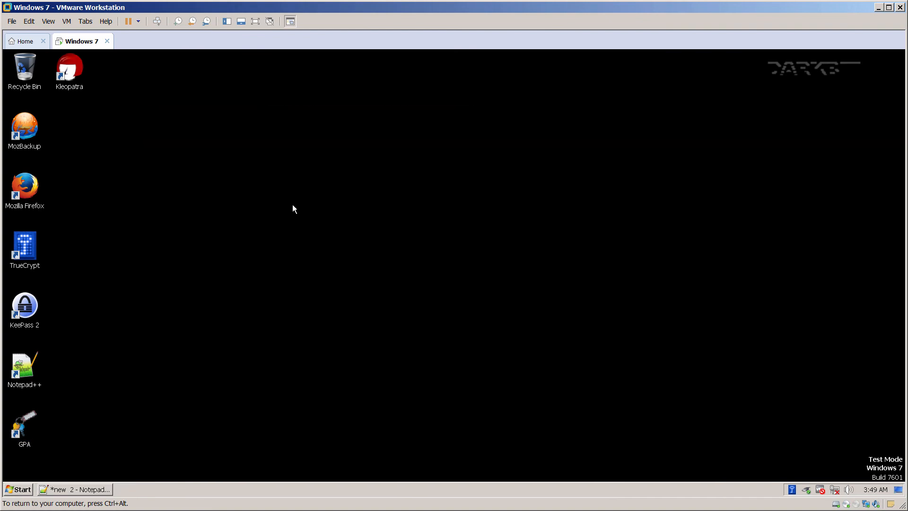
{"action": "double_click", "coordinate": [25, 423]}
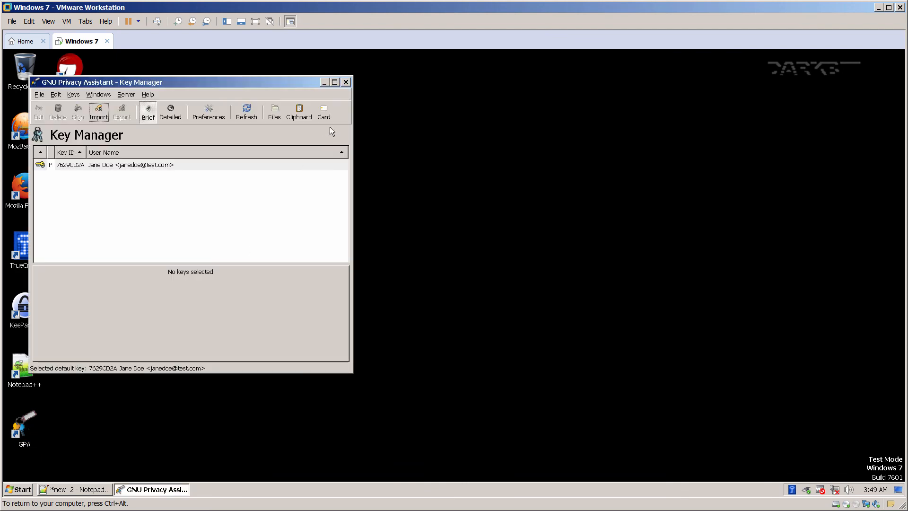
{"action": "left_click", "coordinate": [346, 82]}
Bring Notepad++ forward, open a command prompt via Run 'cmd', and launch KeePass 2.
{"action": "left_click", "coordinate": [78, 492]}
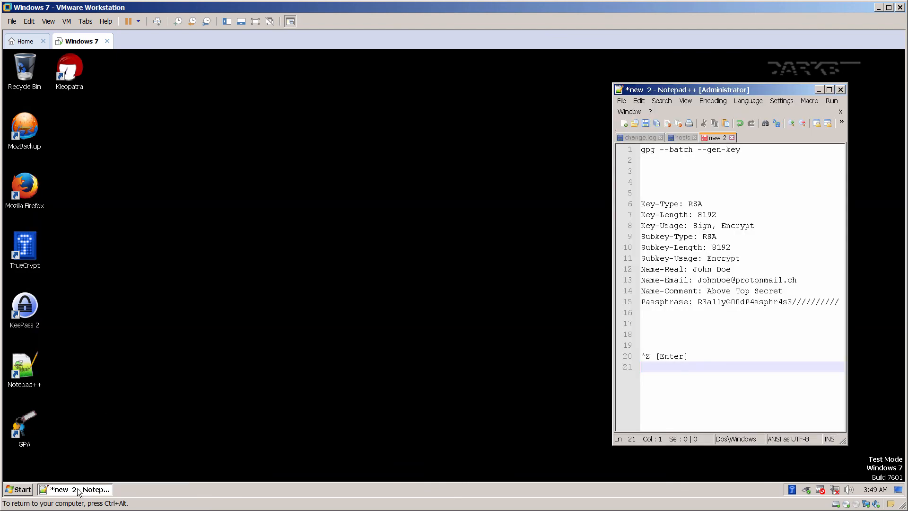
{"action": "left_click", "coordinate": [23, 492]}
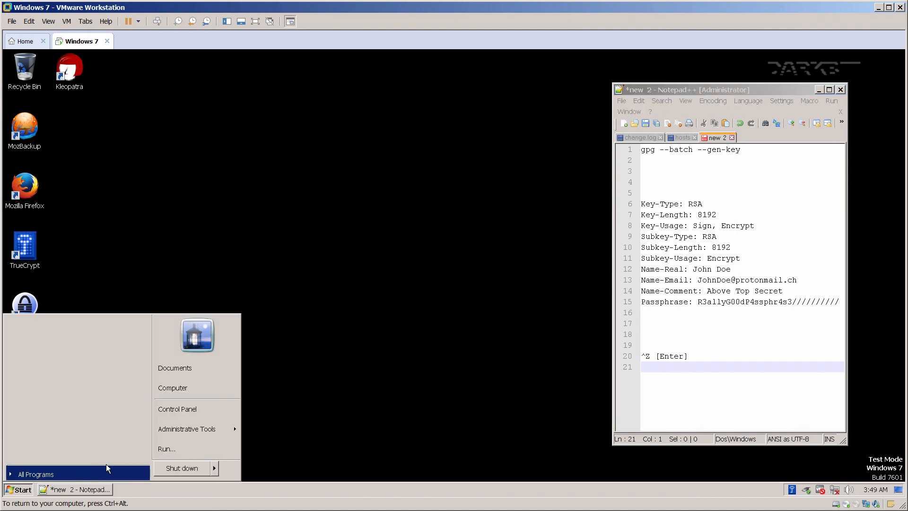
{"action": "left_click", "coordinate": [159, 448]}
{"action": "type", "text": "cmd"}
{"action": "key", "text": "Return"}
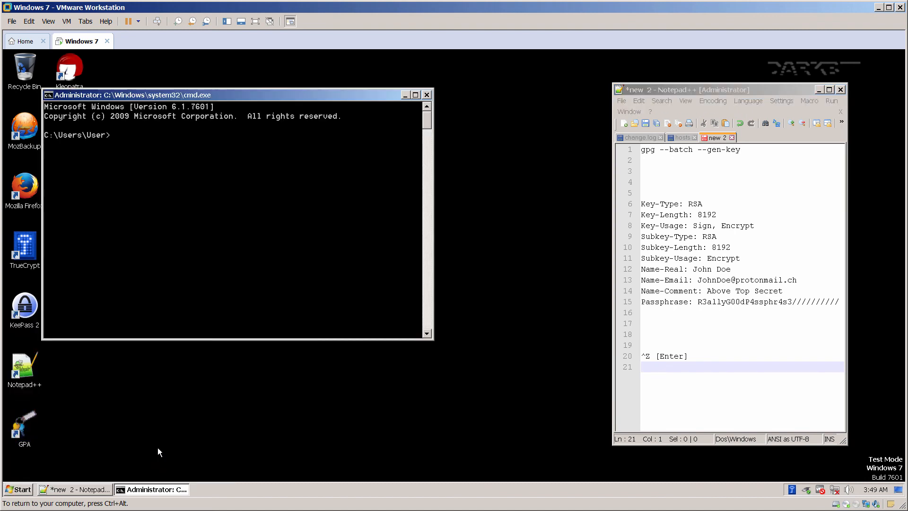
{"action": "left_click_drag", "start_coordinate": [165, 95], "coordinate": [283, 133]}
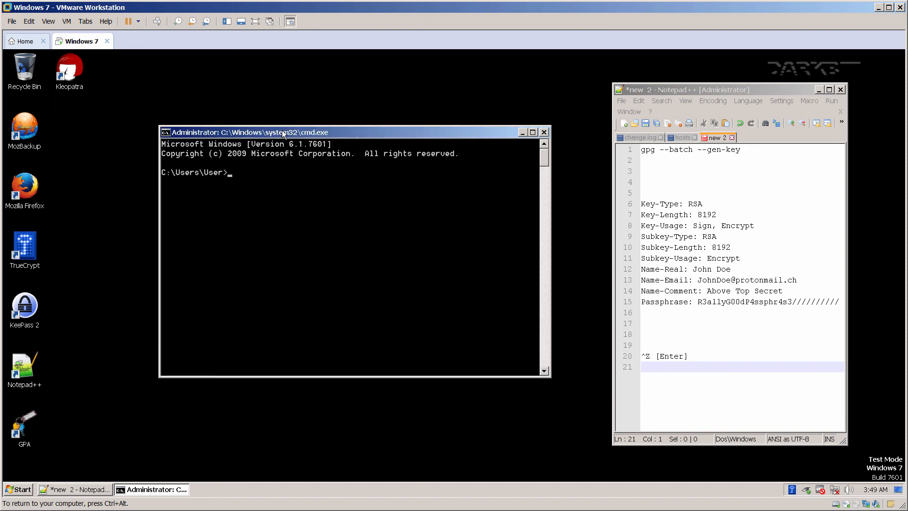
{"action": "double_click", "coordinate": [30, 304]}
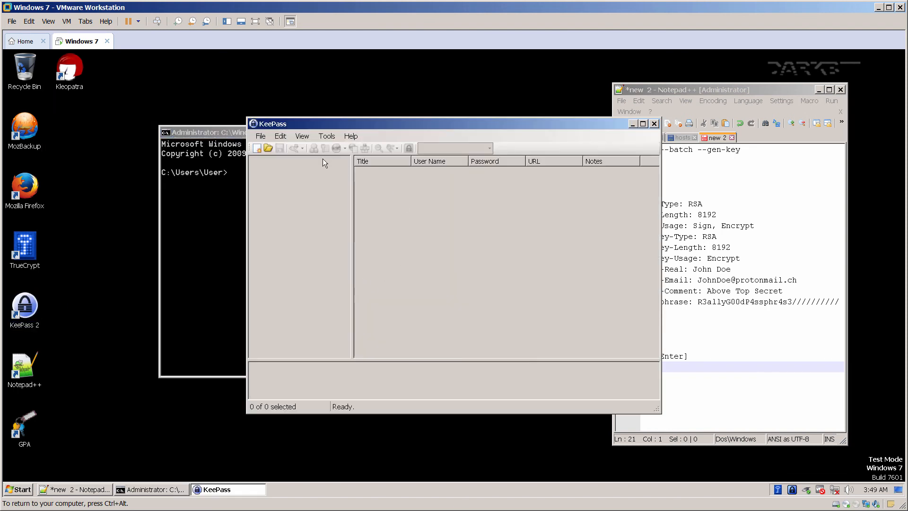
Create a new database saved as C:\NewDatabase.kdbx and set its master password.
{"action": "left_click", "coordinate": [255, 148]}
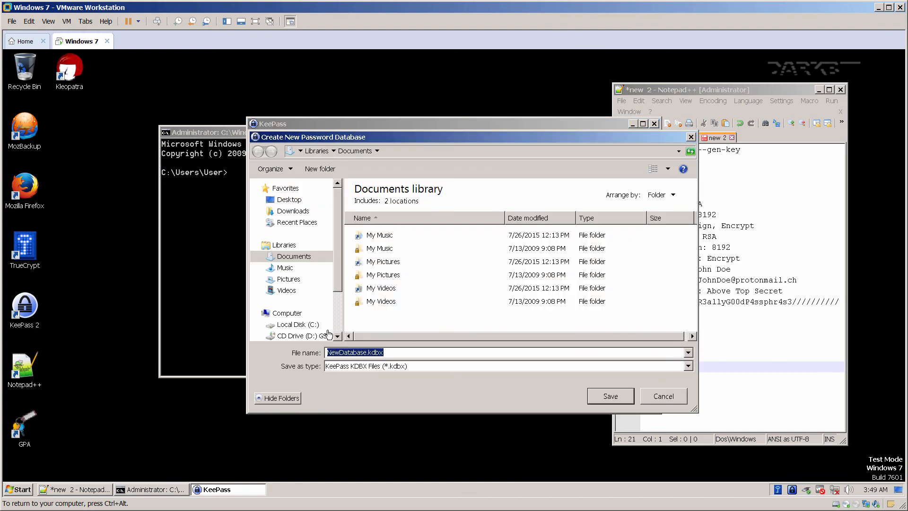
{"action": "left_click", "coordinate": [292, 324]}
{"action": "left_click", "coordinate": [387, 352]}
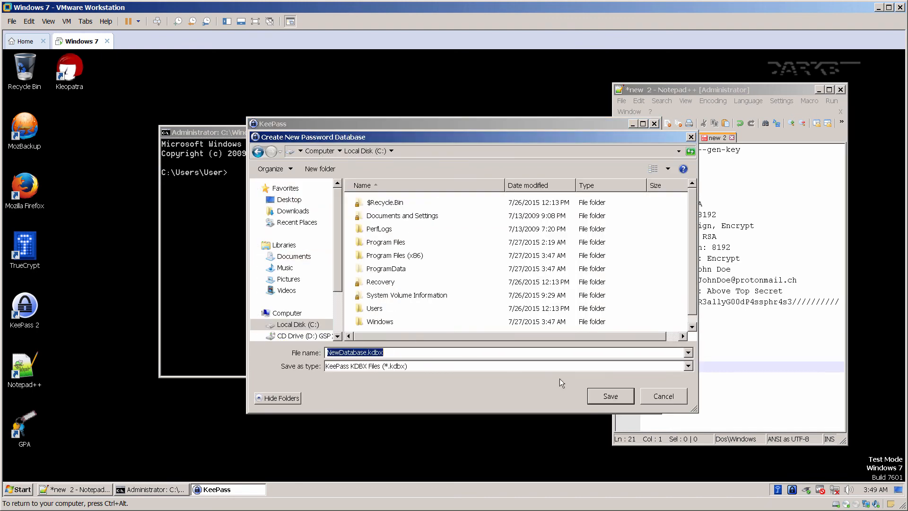
{"action": "left_click", "coordinate": [601, 397]}
{"action": "type", "text": "a"}
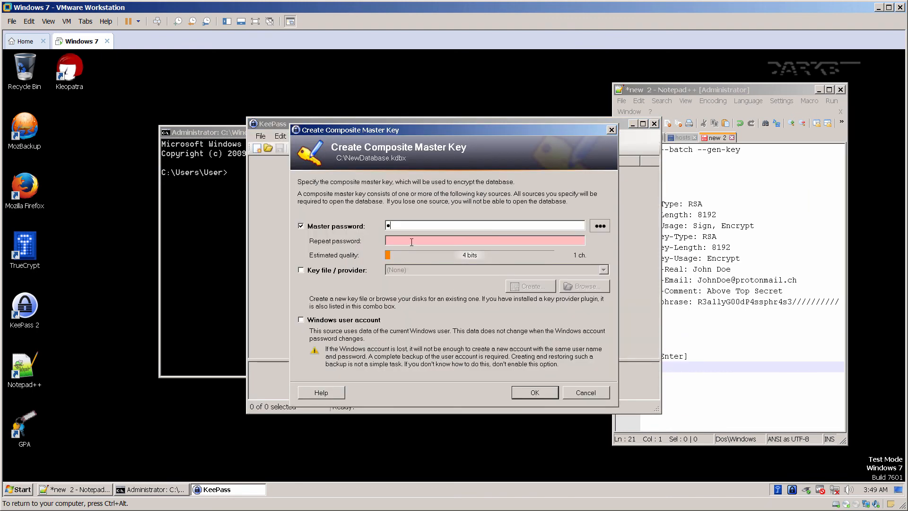
{"action": "key", "text": "Tab"}
{"action": "type", "text": "a"}
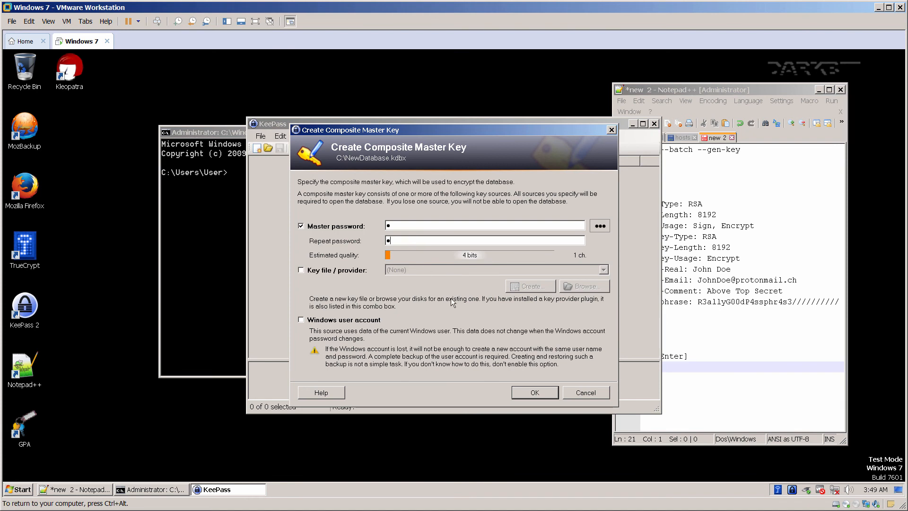
{"action": "left_click", "coordinate": [523, 392]}
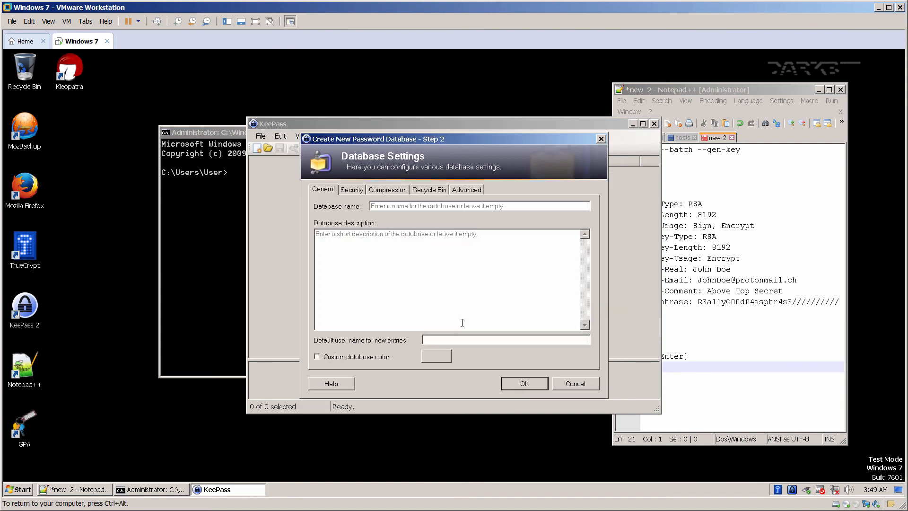
Give the database a red custom colour and a one-second key transformation delay, then finish.
{"action": "left_click", "coordinate": [358, 358]}
{"action": "left_click", "coordinate": [434, 358]}
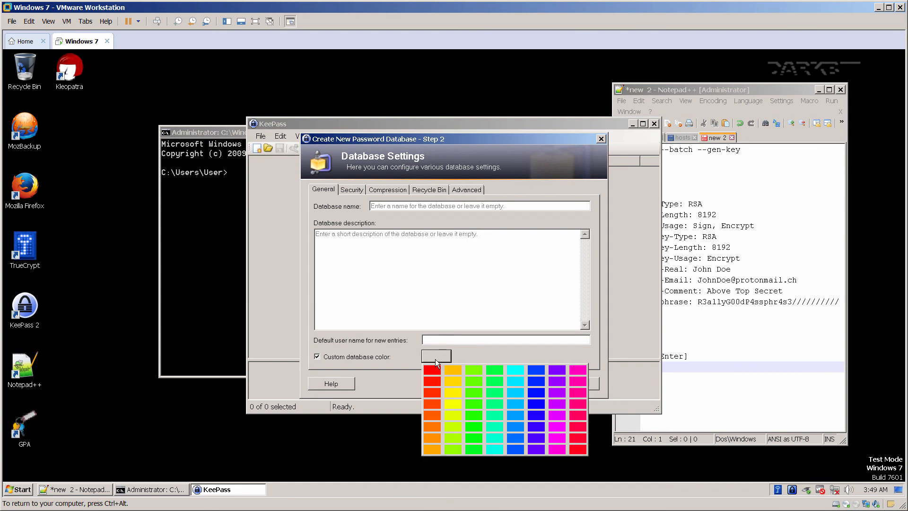
{"action": "left_click", "coordinate": [432, 369]}
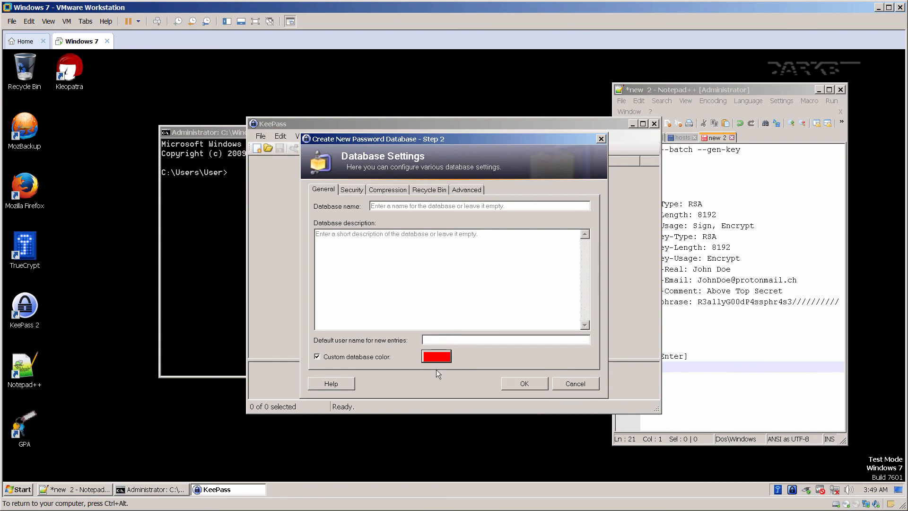
{"action": "left_click", "coordinate": [353, 191]}
{"action": "left_click", "coordinate": [483, 304]}
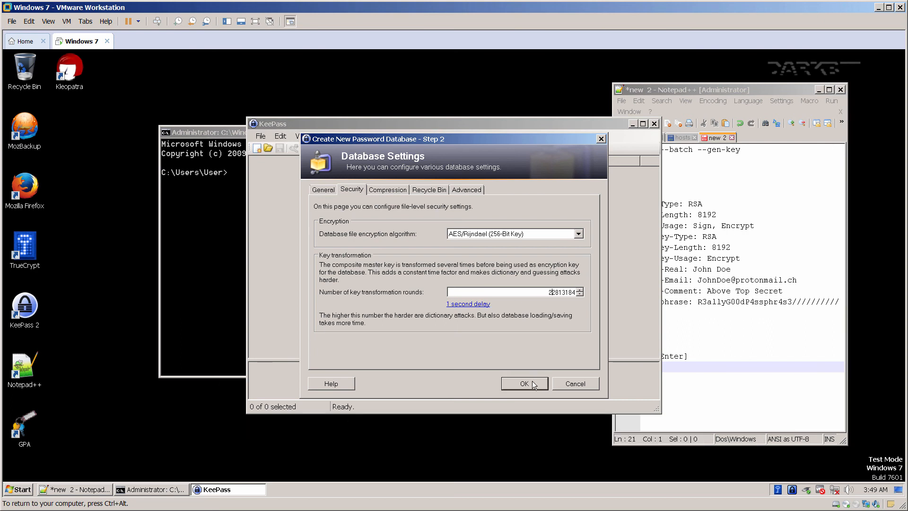
{"action": "left_click", "coordinate": [396, 188]}
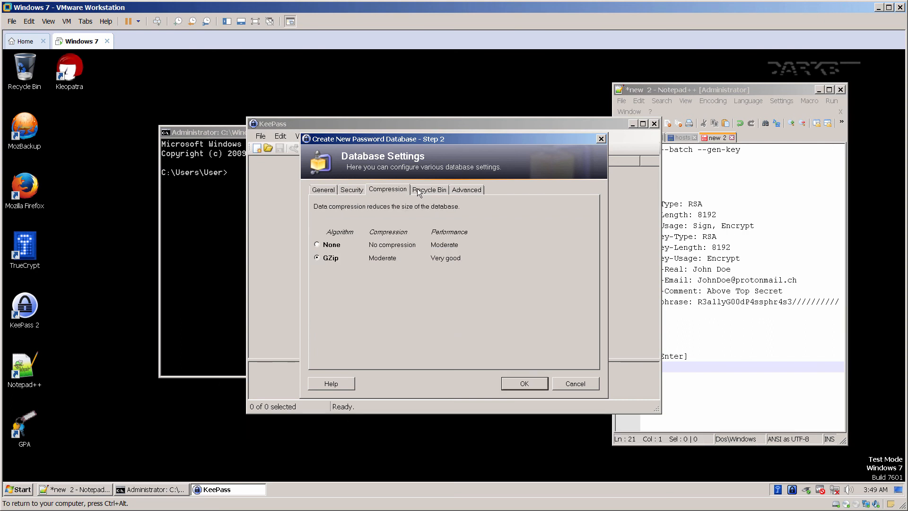
{"action": "left_click", "coordinate": [417, 189]}
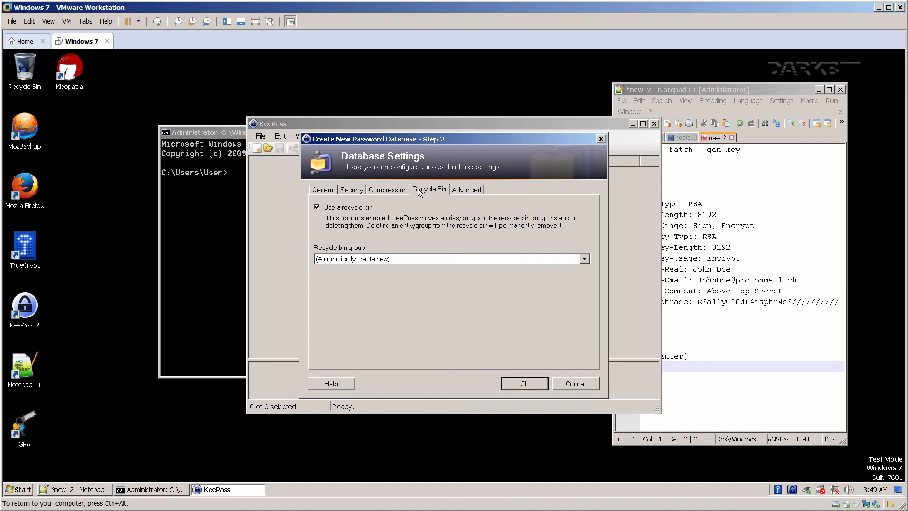
{"action": "left_click", "coordinate": [464, 189]}
{"action": "left_click", "coordinate": [511, 386]}
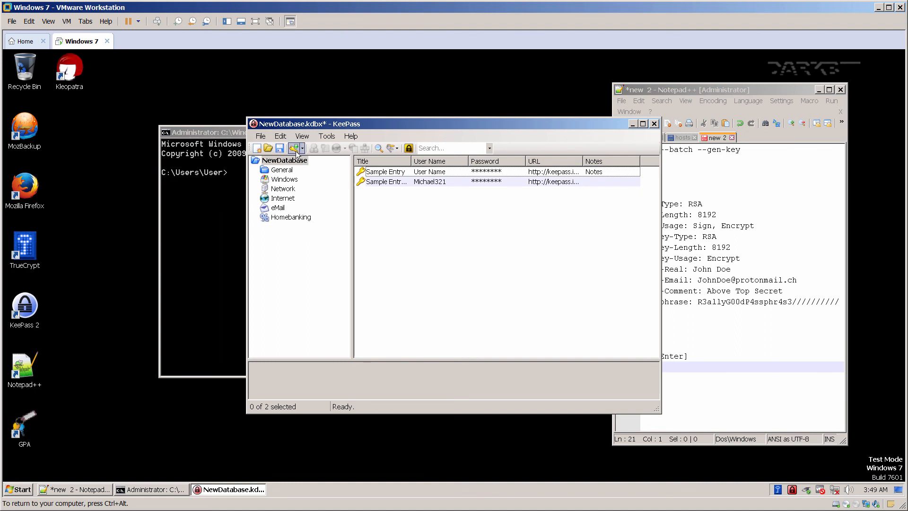
Add an entry titled 'pgp passcode' and set the generator to include minus, underscore, special and bracket characters.
{"action": "left_click", "coordinate": [294, 149]}
{"action": "type", "text": "pgp passcode"}
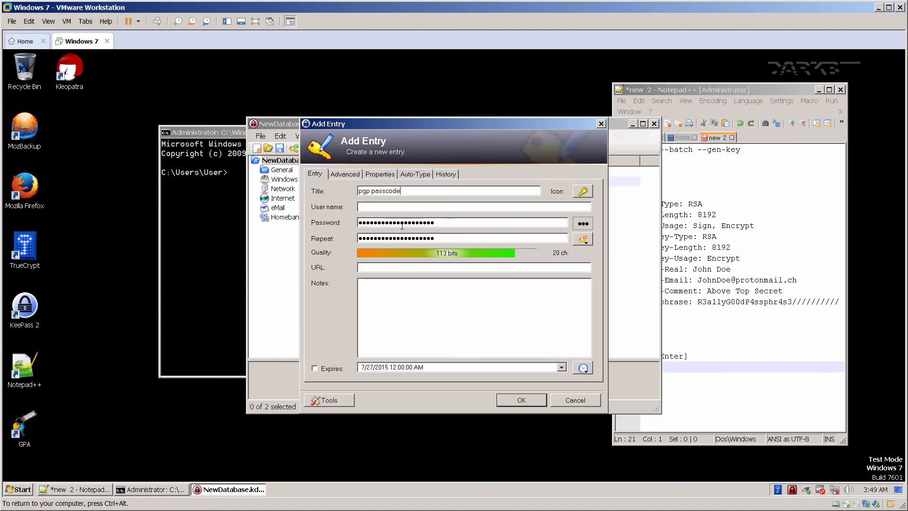
{"action": "left_click", "coordinate": [583, 238]}
{"action": "left_click", "coordinate": [598, 248]}
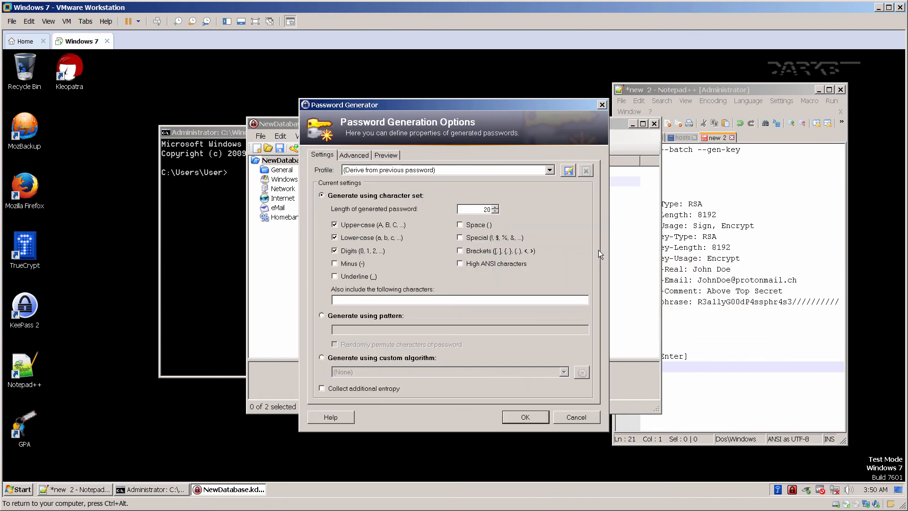
{"action": "left_click_drag", "start_coordinate": [481, 209], "coordinate": [509, 211]}
{"action": "left_click", "coordinate": [349, 264]}
{"action": "left_click", "coordinate": [350, 276]}
{"action": "left_click", "coordinate": [485, 241]}
{"action": "left_click", "coordinate": [480, 249]}
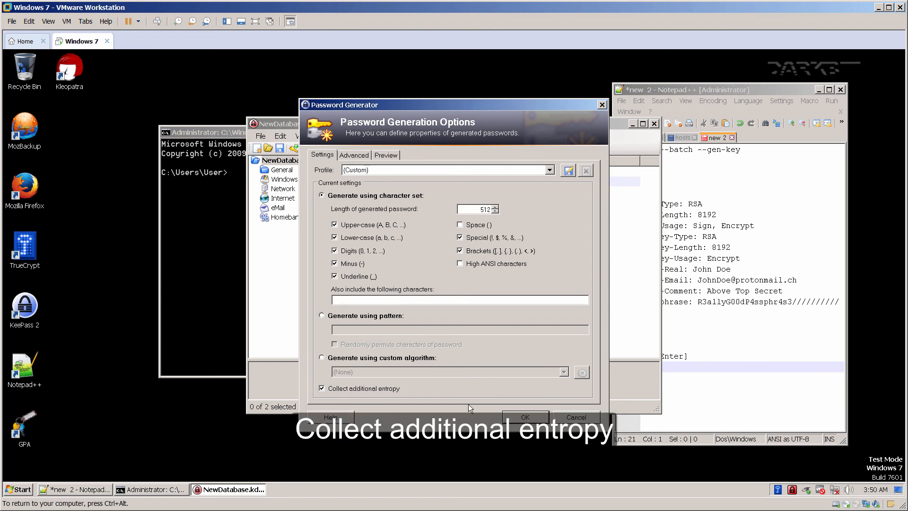
Generate the 512-character password with extra typed entropy and save the entry.
{"action": "left_click", "coordinate": [515, 420]}
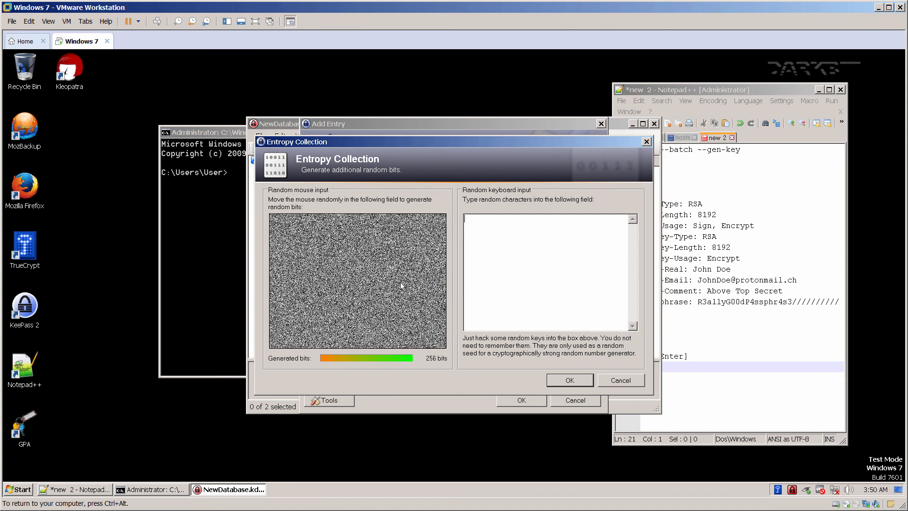
{"action": "type", "text": "td65h4ted6hj4f65h46d5h4dhftfdhj65rt46ky4frtkm6,5ty4ik65r64ikr56 65k4y"}
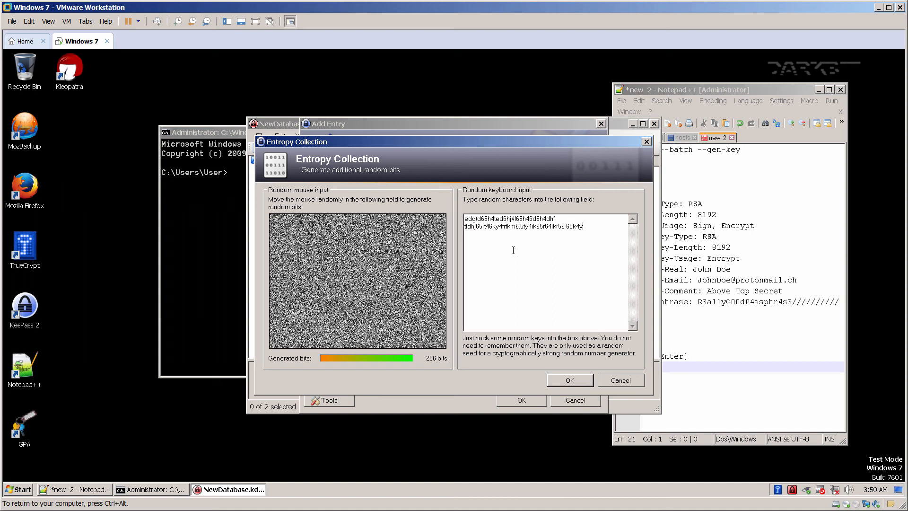
{"action": "type", "text": "687rt567dfuydetrygoiio"}
{"action": "type", "text": "w46dsr895y6t +ed5yt+ des566ry4 +w794s7368 478f53 i+u458fgo"}
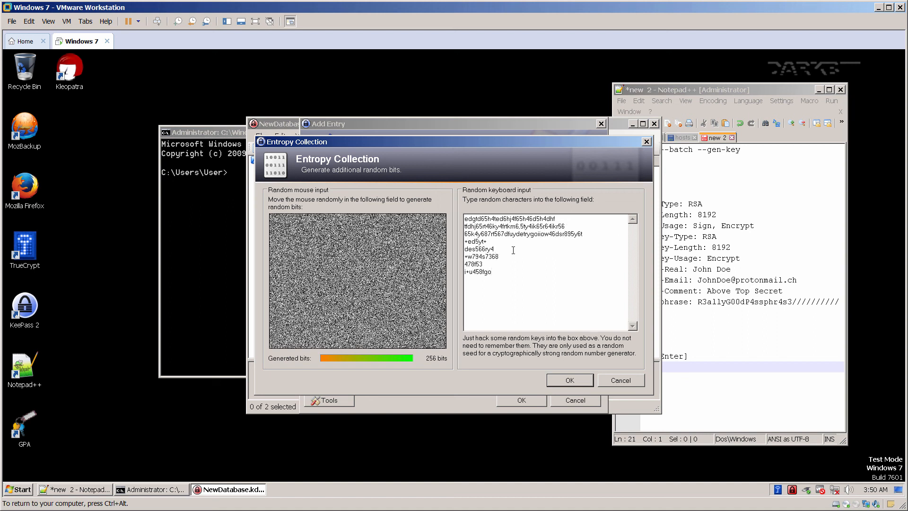
{"action": "key", "text": "Return"}
{"action": "type", "text": "35e689uj4t7698ok4jerds65tl7478665u4h3w+65hn4swe65ju4sw46swr4456"}
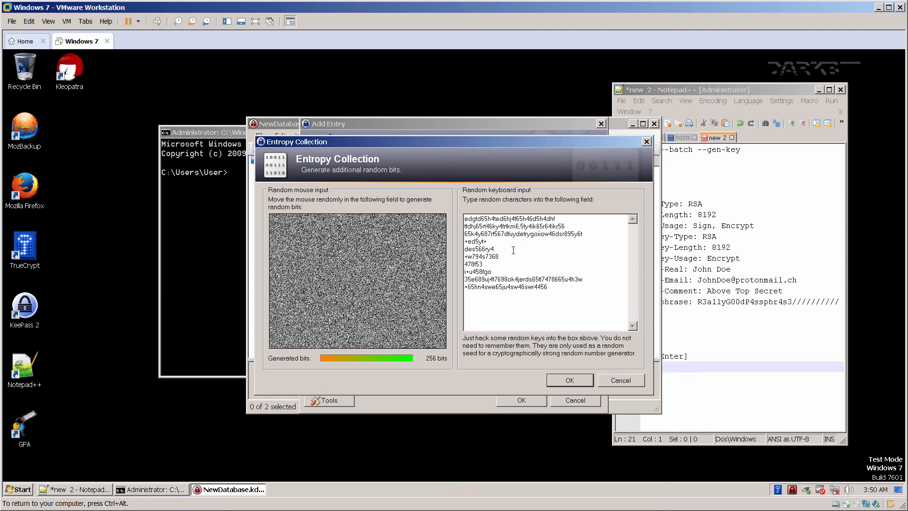
{"action": "left_click", "coordinate": [577, 376]}
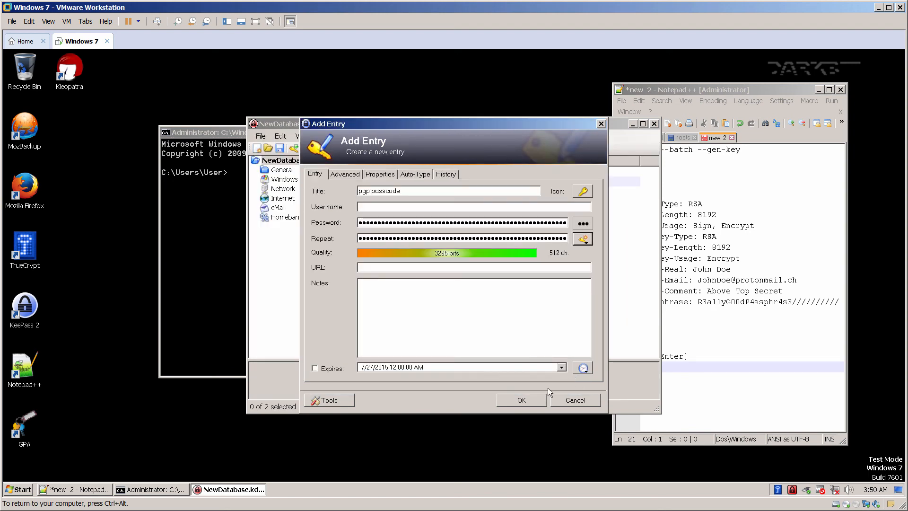
{"action": "left_click", "coordinate": [520, 400]}
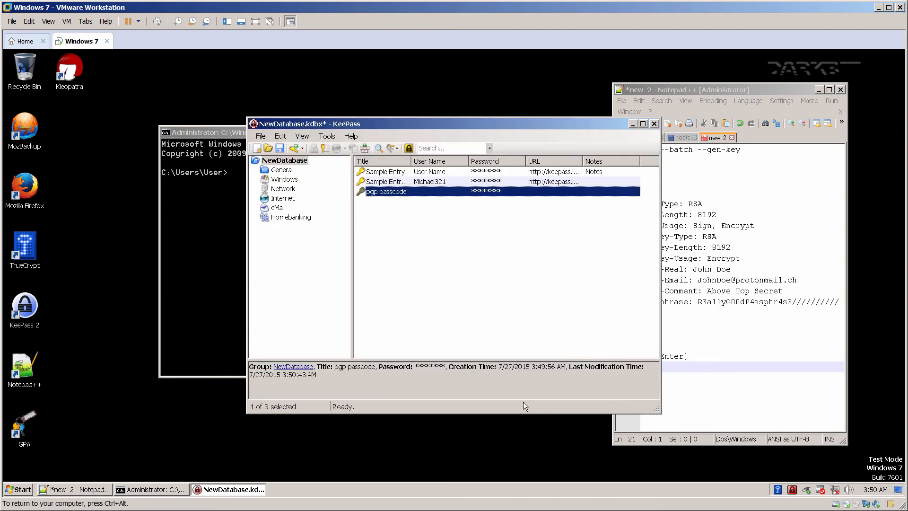
Copy the pgp passcode entry's password and paste it over the old passphrase on line 15.
{"action": "right_click", "coordinate": [405, 194]}
{"action": "left_click", "coordinate": [440, 213]}
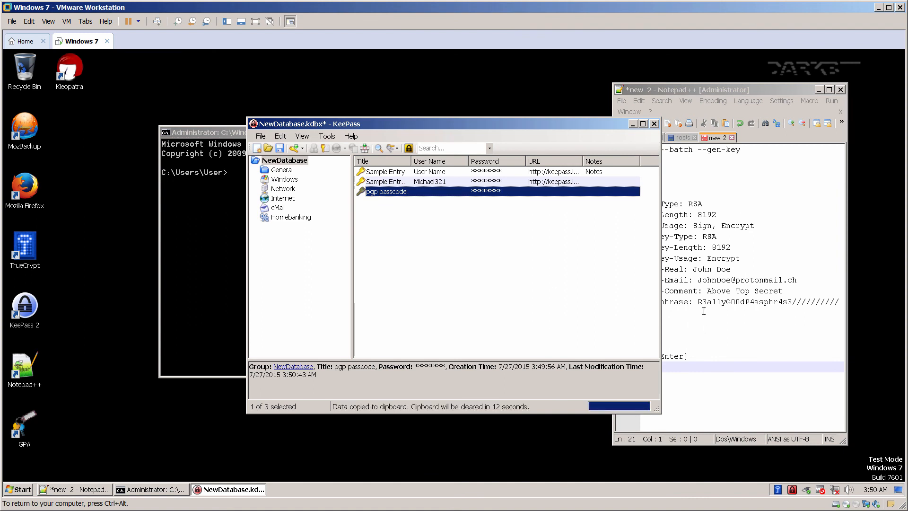
{"action": "left_click_drag", "start_coordinate": [838, 301], "coordinate": [700, 303]}
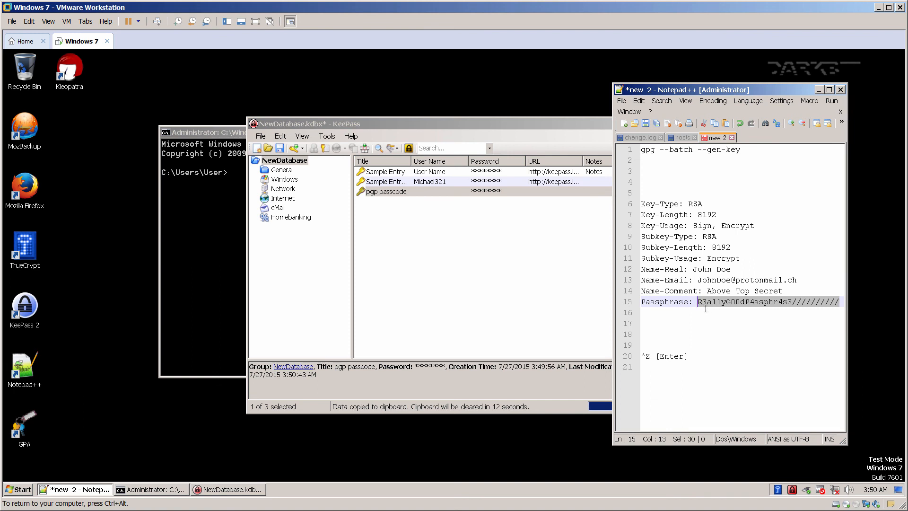
{"action": "key", "text": "ctrl+v"}
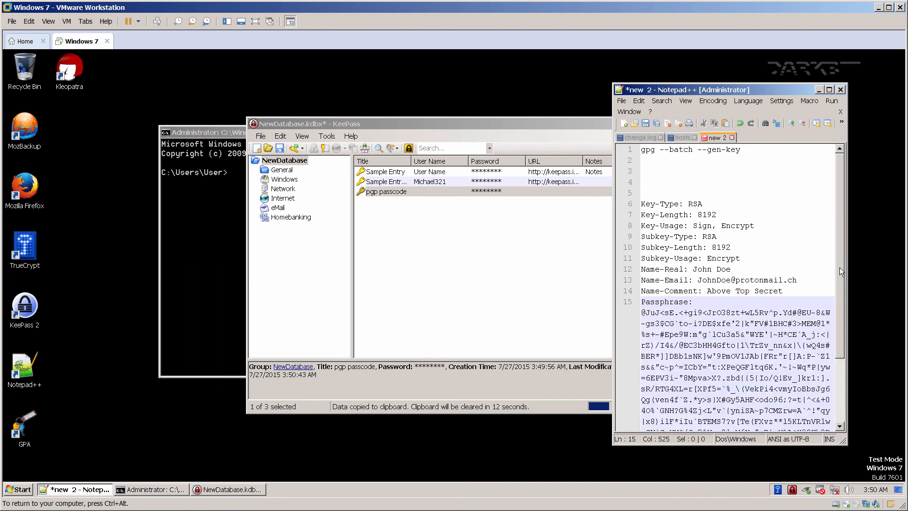
{"action": "left_click_drag", "start_coordinate": [839, 268], "coordinate": [840, 338]}
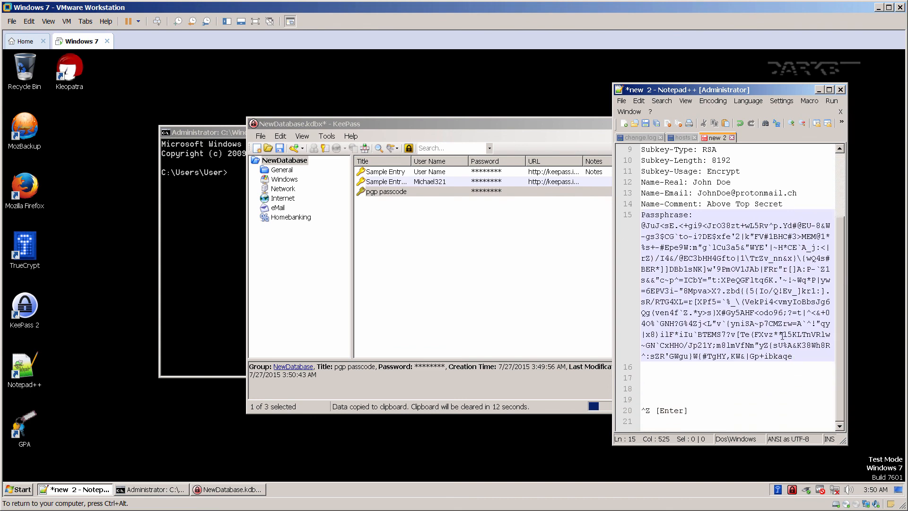
{"action": "left_click", "coordinate": [510, 258]}
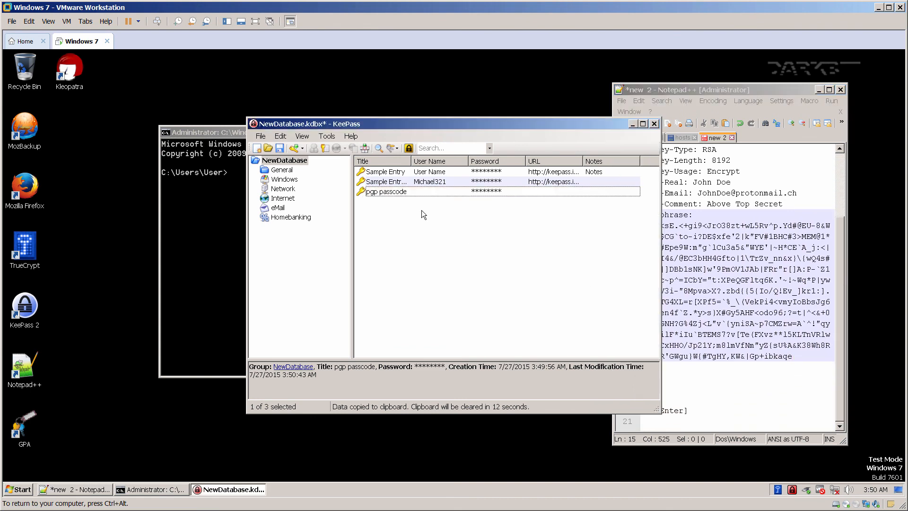
Generate a 100-character password for the pgp passcode entry, with Collect additional entropy on and random keys typed.
{"action": "double_click", "coordinate": [400, 191]}
{"action": "left_click", "coordinate": [583, 239]}
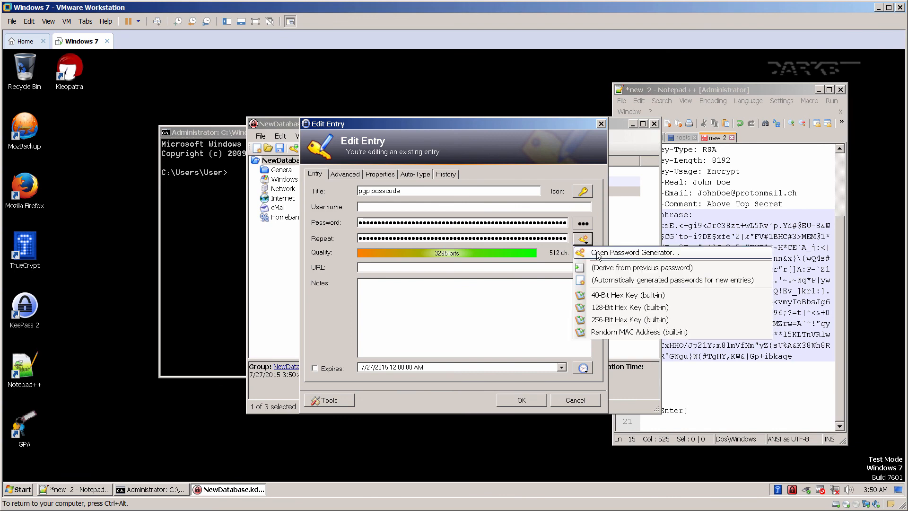
{"action": "left_click", "coordinate": [596, 247]}
{"action": "double_click", "coordinate": [484, 209]}
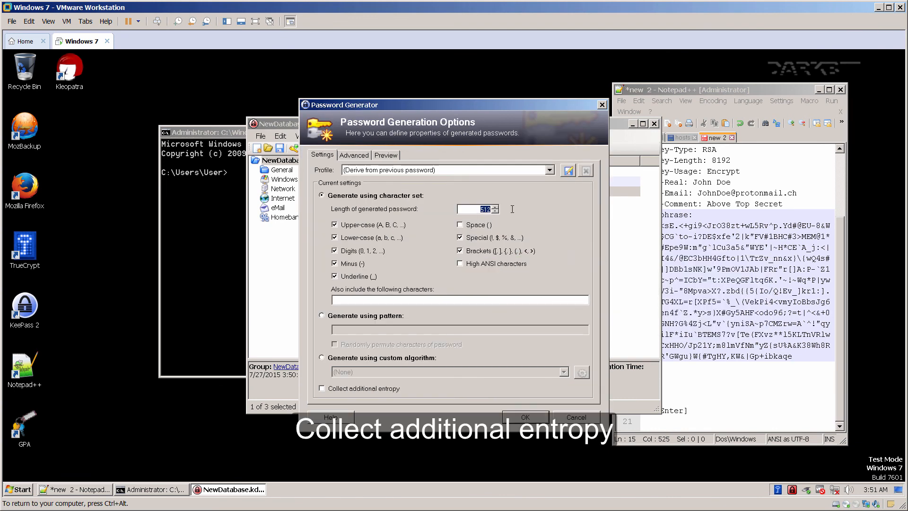
{"action": "key", "text": "BackSpace"}
{"action": "left_click", "coordinate": [322, 388]}
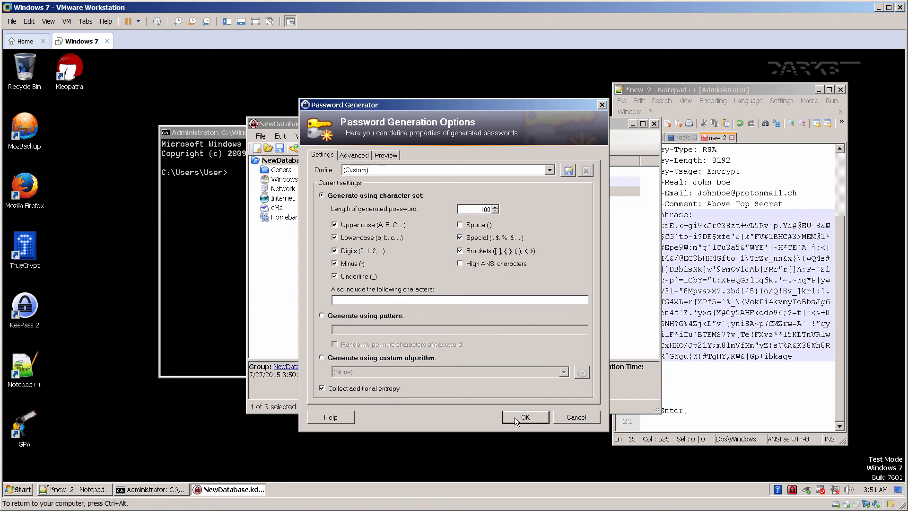
{"action": "left_click", "coordinate": [514, 417]}
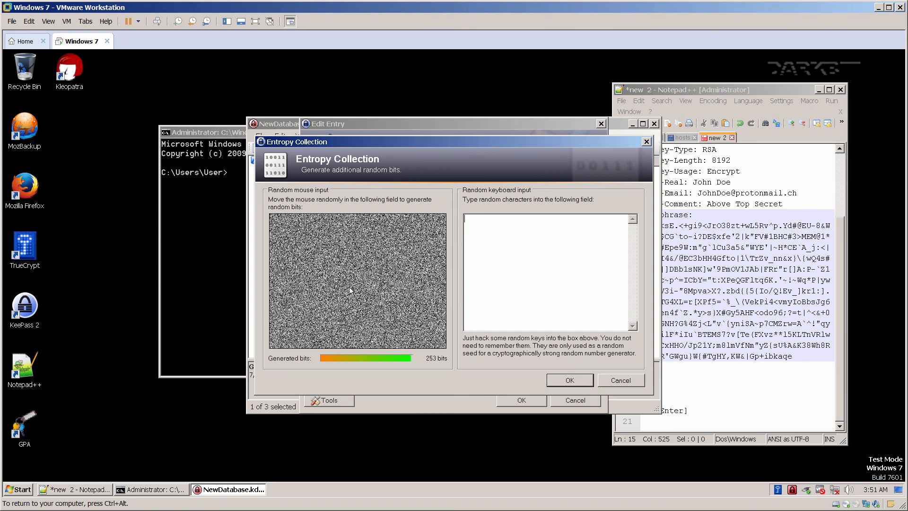
{"action": "left_click", "coordinate": [539, 253]}
{"action": "type", "text": "edhrt6+5djh465de4h65de46h5d465h4d65h4d65fh46d54h6d45h65dh"}
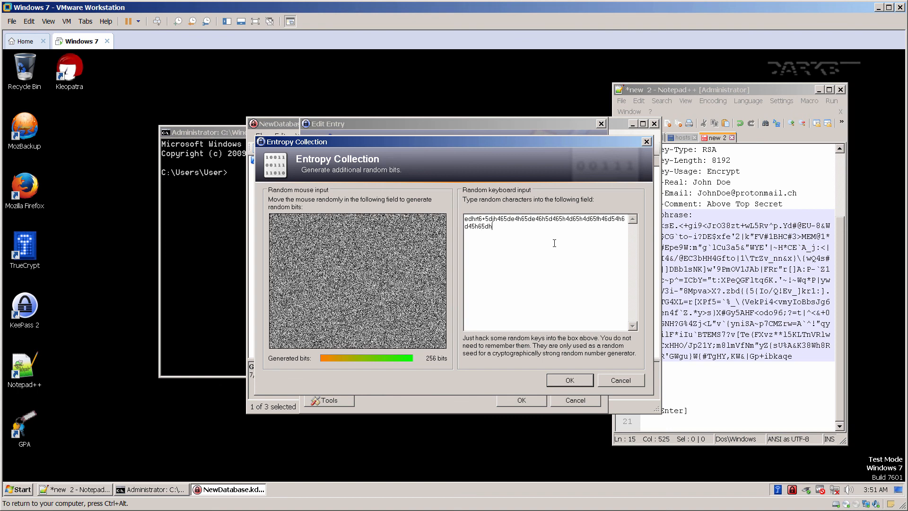
{"action": "left_click", "coordinate": [577, 385]}
Save the pgp passcode entry and copy its new password.
{"action": "left_click", "coordinate": [535, 399]}
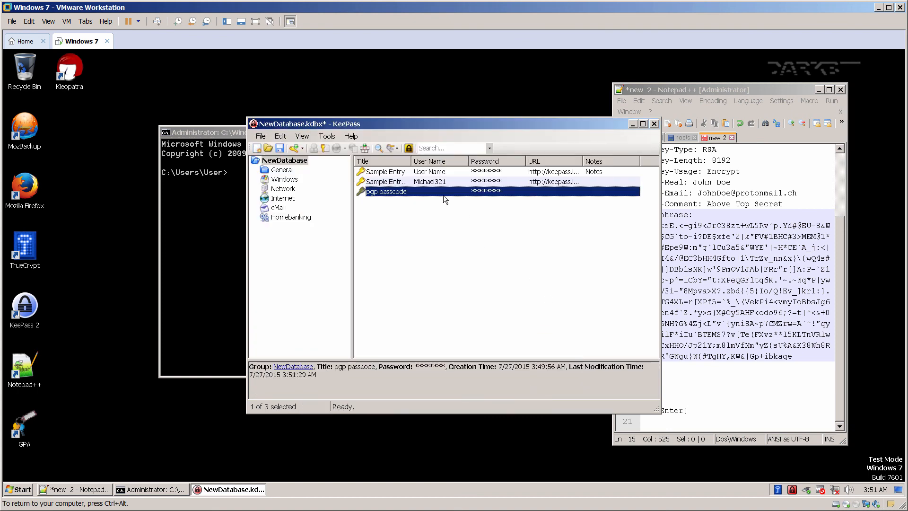
{"action": "right_click", "coordinate": [430, 191]}
{"action": "left_click", "coordinate": [451, 208]}
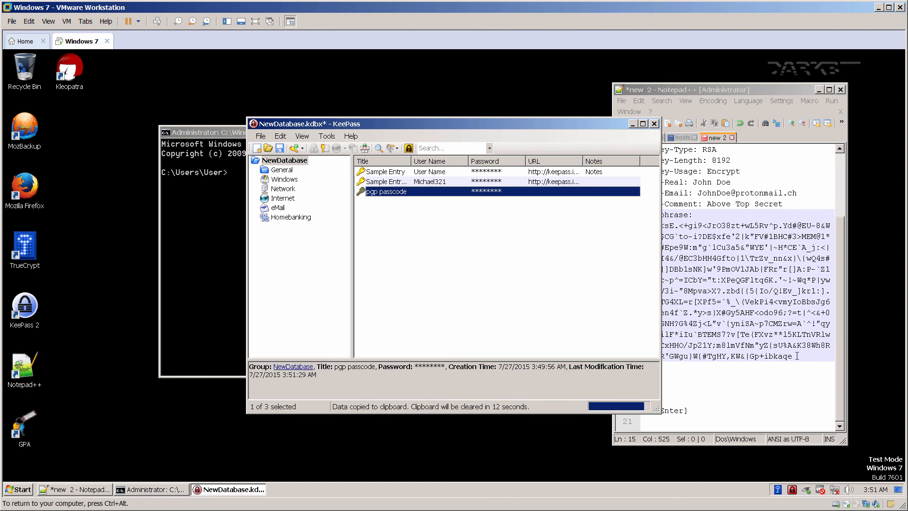
Replace the old passphrase on line 15 of the gen-key script with the copied password.
{"action": "left_click_drag", "start_coordinate": [796, 355], "coordinate": [641, 229]}
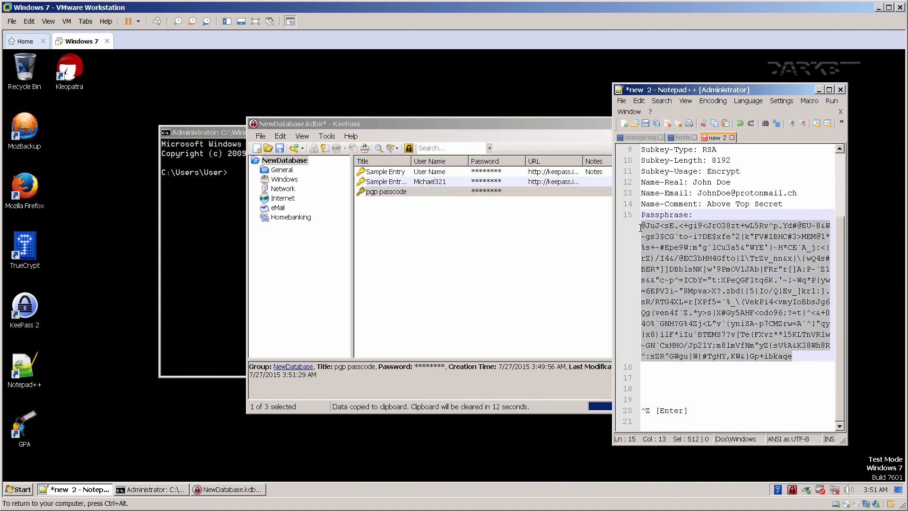
{"action": "key", "text": "ctrl+v"}
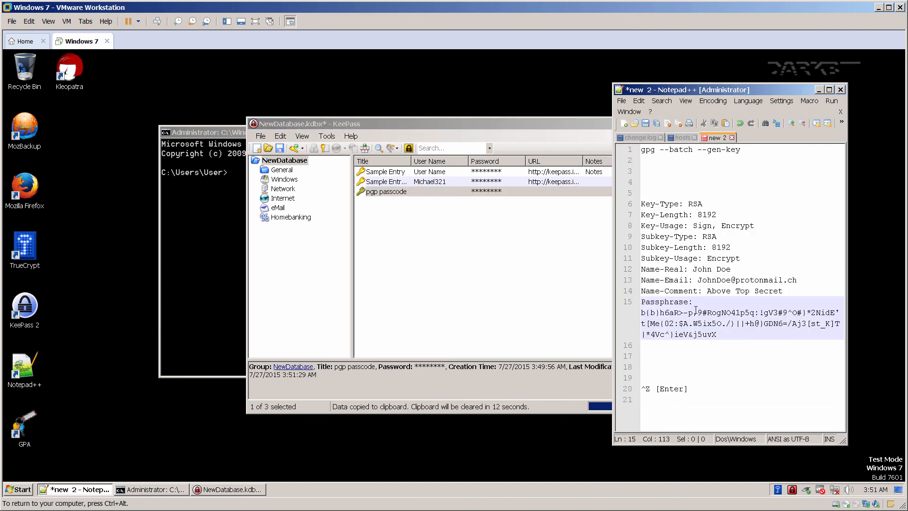
{"action": "left_click", "coordinate": [702, 360]}
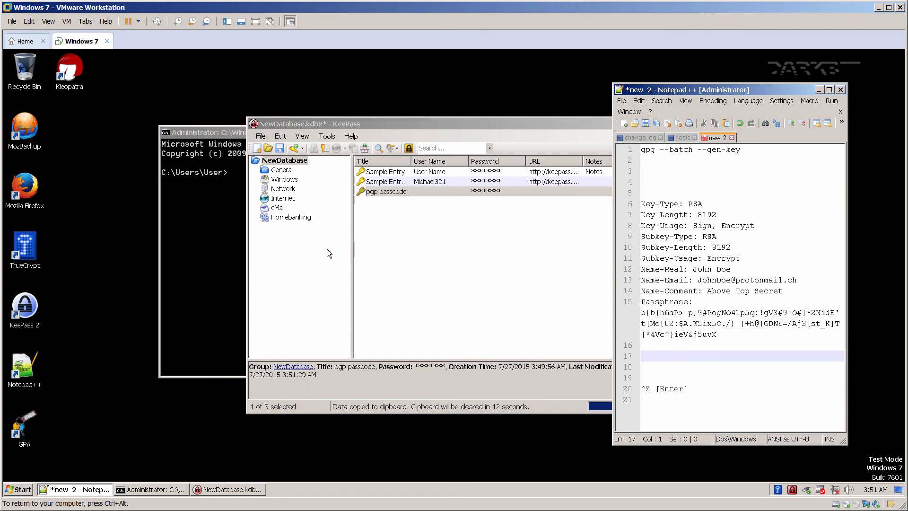
{"action": "left_click", "coordinate": [199, 235]}
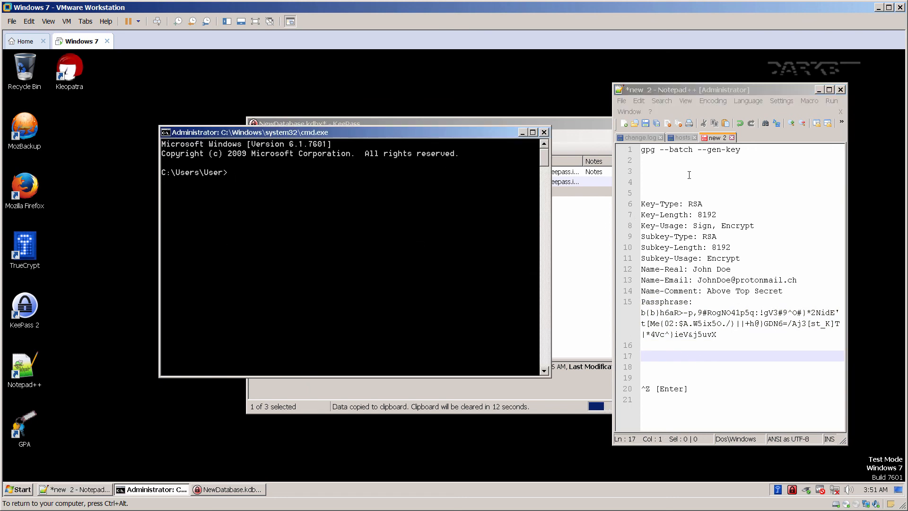
Run 'gpg --batch --gen-key' in the Command Prompt, pasted from line 1 of the notes.
{"action": "left_click_drag", "start_coordinate": [749, 149], "coordinate": [601, 147]}
{"action": "right_click", "coordinate": [296, 190]}
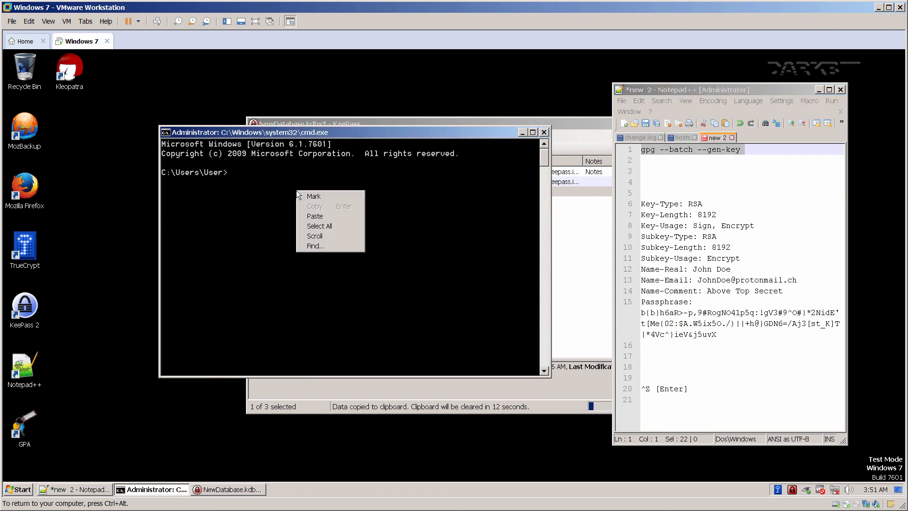
{"action": "left_click", "coordinate": [310, 215]}
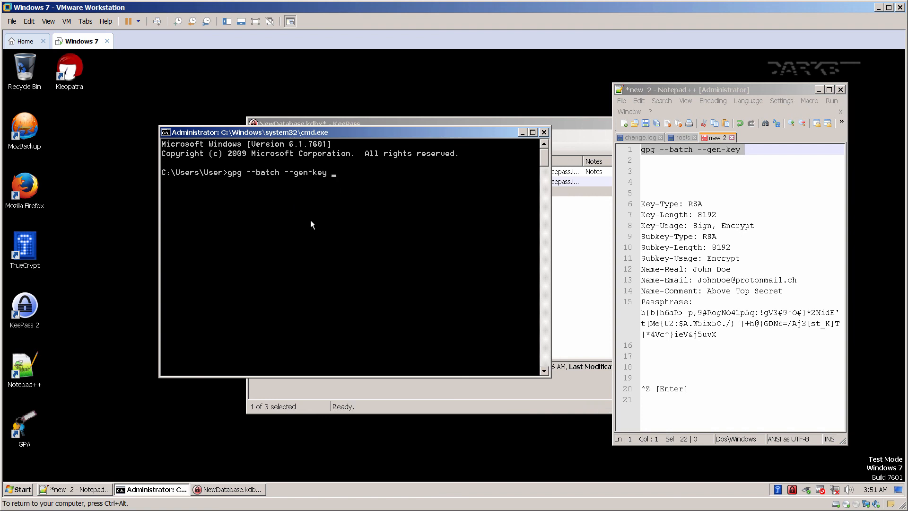
{"action": "key", "text": "Return"}
Feed gpg the RSA 8192 key parameters and passphrase from lines 6–15, ending input with Ctrl+Z.
{"action": "left_click_drag", "start_coordinate": [716, 334], "coordinate": [627, 203]}
{"action": "right_click", "coordinate": [663, 217]}
{"action": "left_click", "coordinate": [676, 233]}
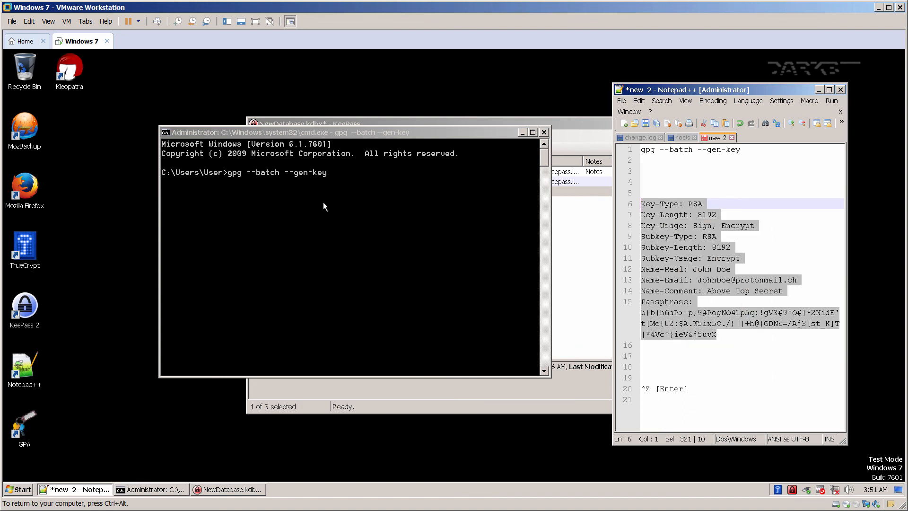
{"action": "left_click", "coordinate": [250, 197]}
{"action": "right_click", "coordinate": [250, 197]}
{"action": "left_click", "coordinate": [263, 220]}
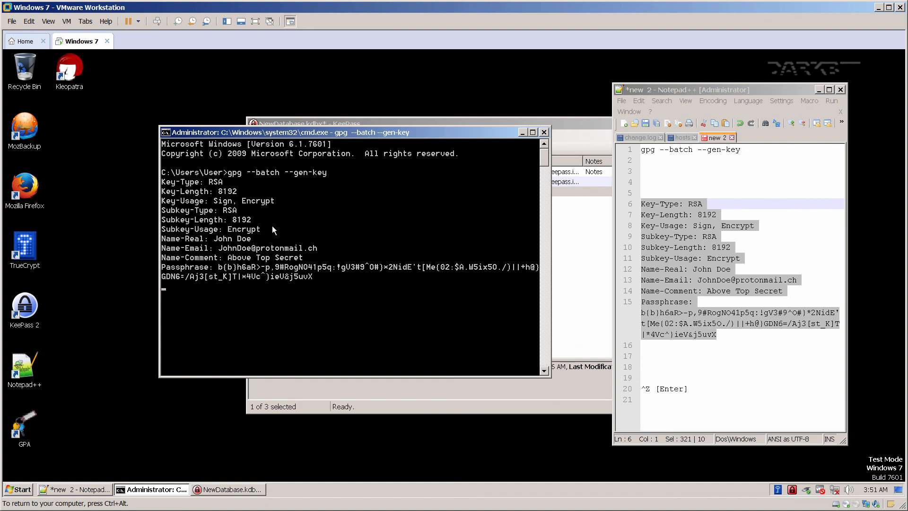
{"action": "key", "text": "ctrl+z"}
{"action": "key", "text": "Return"}
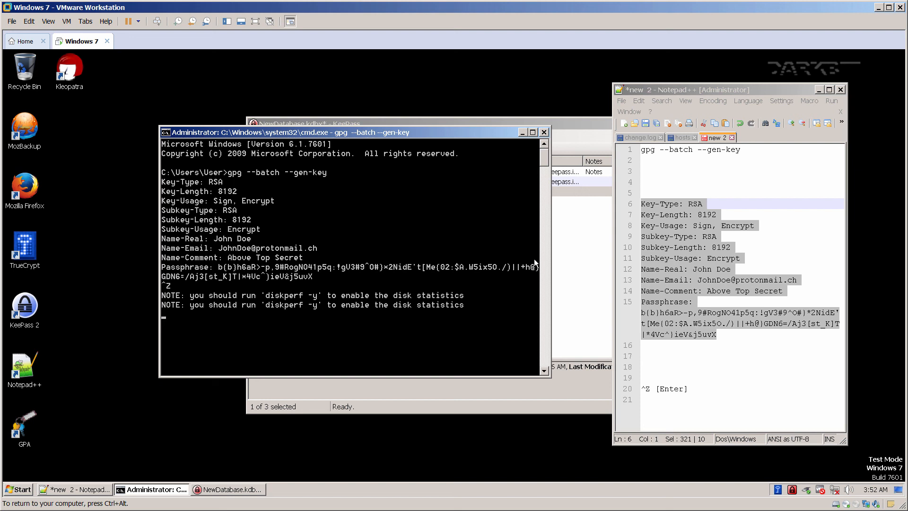
{"action": "left_click", "coordinate": [709, 180]}
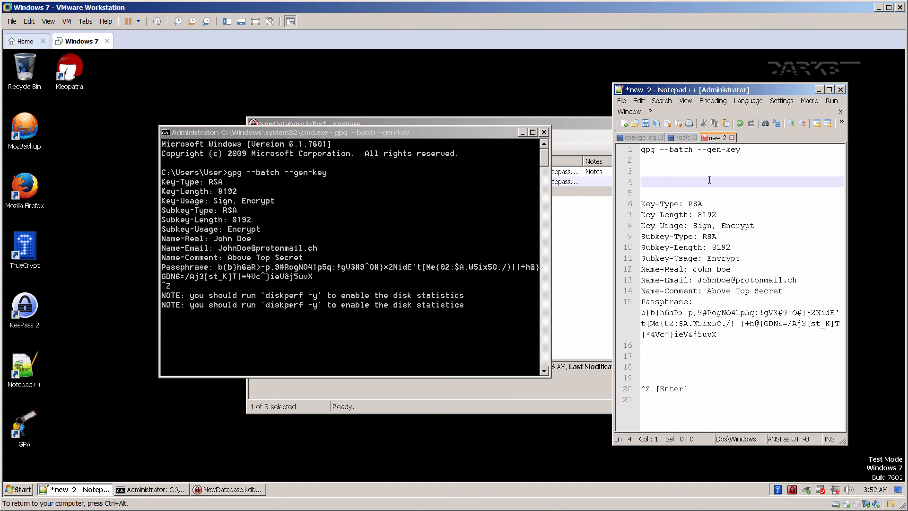
{"action": "right_click", "coordinate": [350, 490]}
Watch the Processes and Performance tabs in Task Manager during key generation, then minimize it and close the Command Prompt.
{"action": "left_click", "coordinate": [373, 459]}
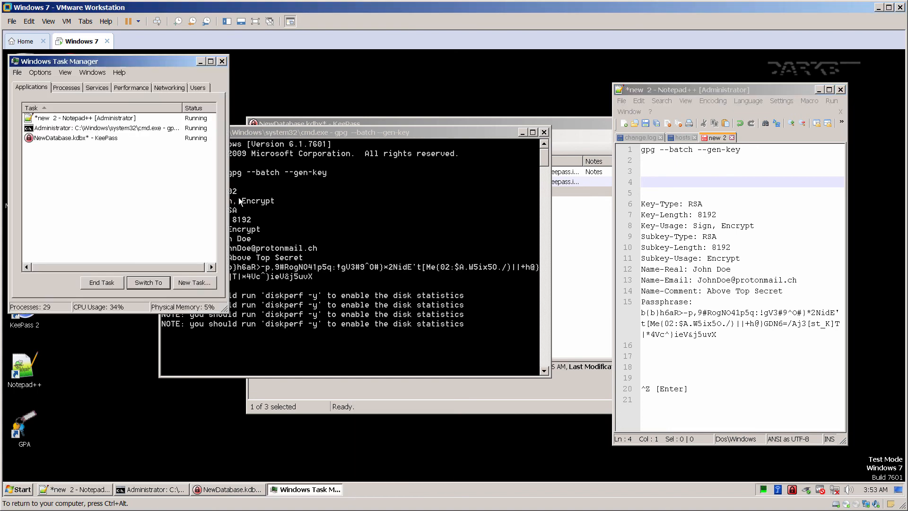
{"action": "left_click_drag", "start_coordinate": [114, 63], "coordinate": [561, 112]}
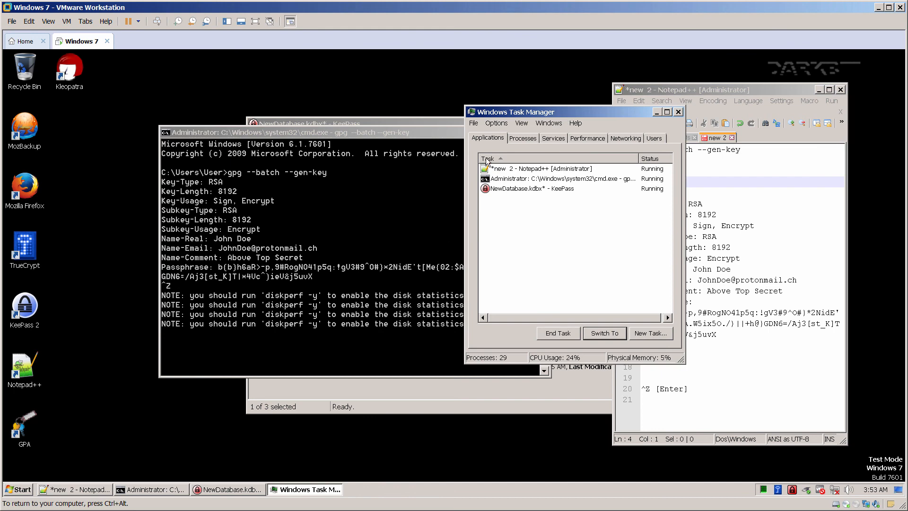
{"action": "left_click", "coordinate": [519, 140]}
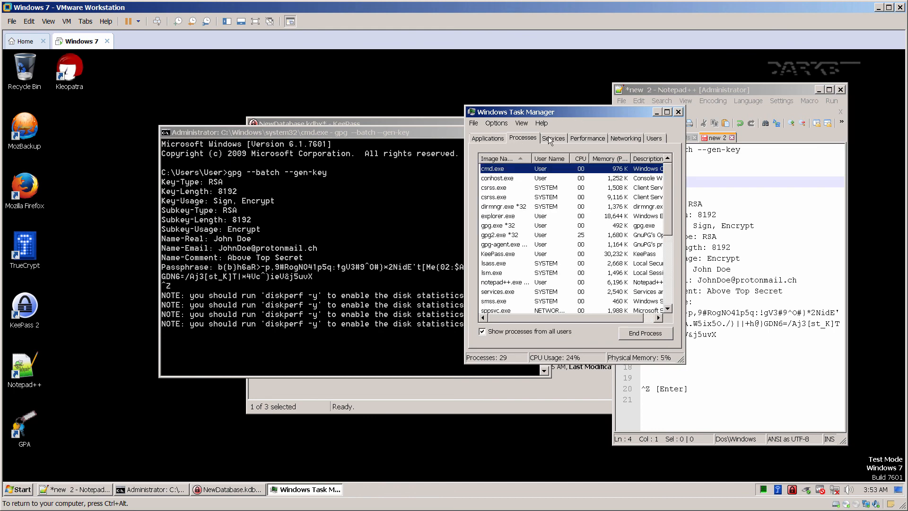
{"action": "left_click", "coordinate": [584, 138]}
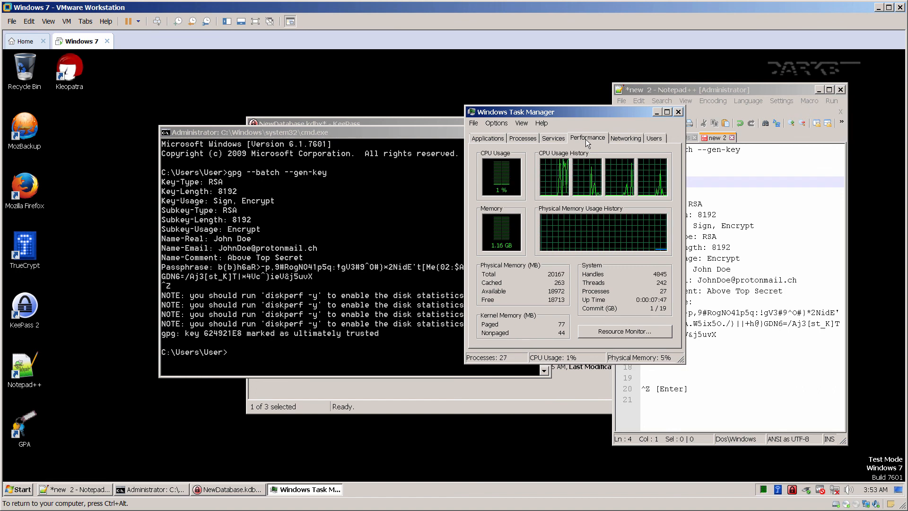
{"action": "left_click", "coordinate": [656, 113]}
{"action": "left_click", "coordinate": [475, 135]}
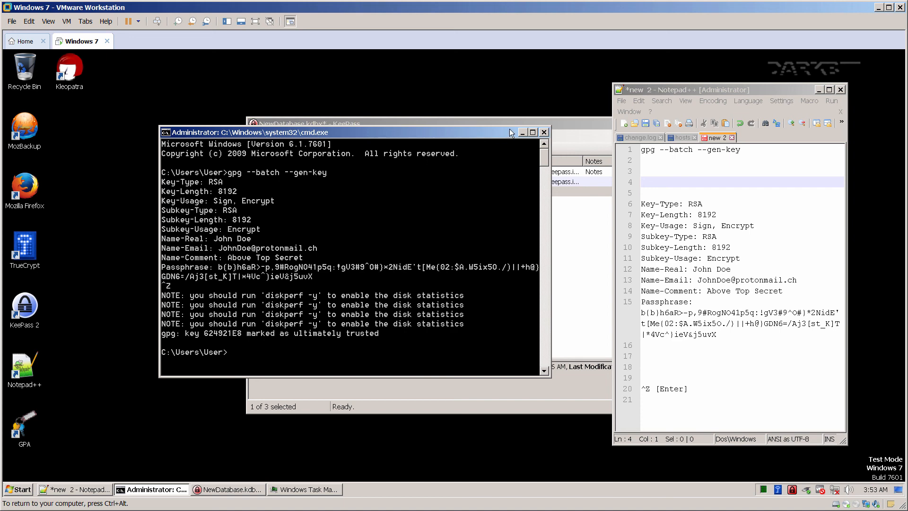
{"action": "left_click", "coordinate": [544, 133]}
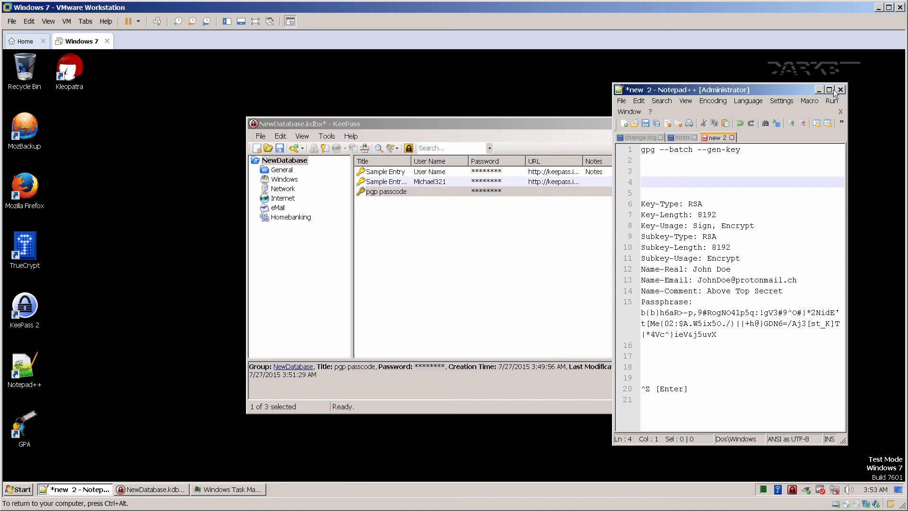
Minimize the notes editor and close the KeePass database without saving changes.
{"action": "left_click", "coordinate": [818, 89]}
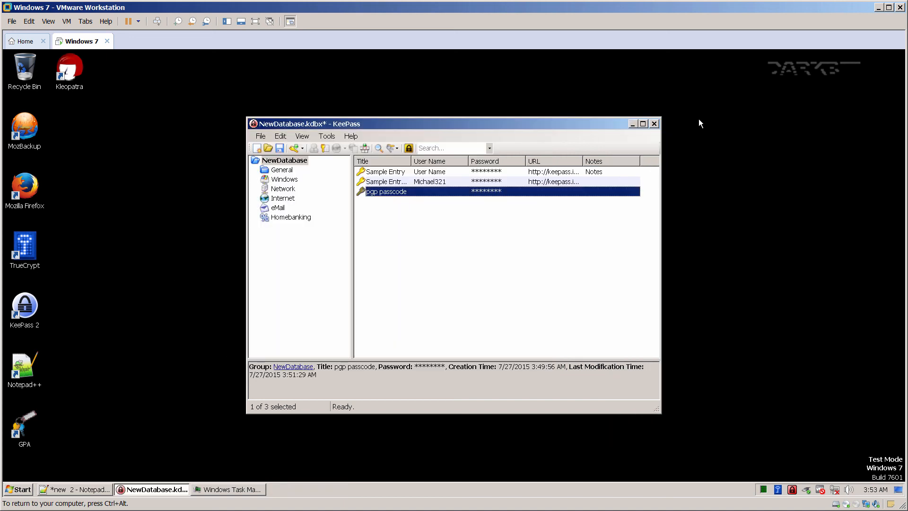
{"action": "left_click", "coordinate": [656, 124]}
{"action": "left_click", "coordinate": [409, 269]}
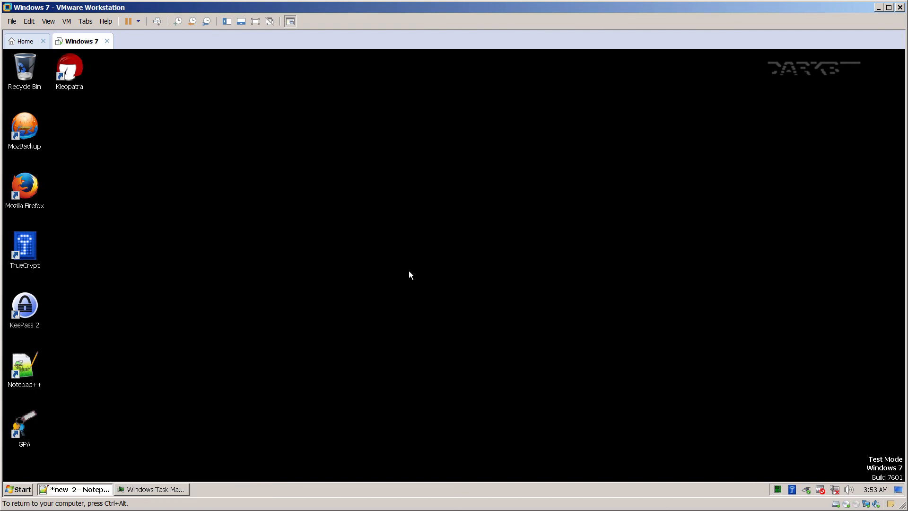
Launch GNU Privacy Assistant and select the new 8192-bit key.
{"action": "left_click", "coordinate": [21, 489]}
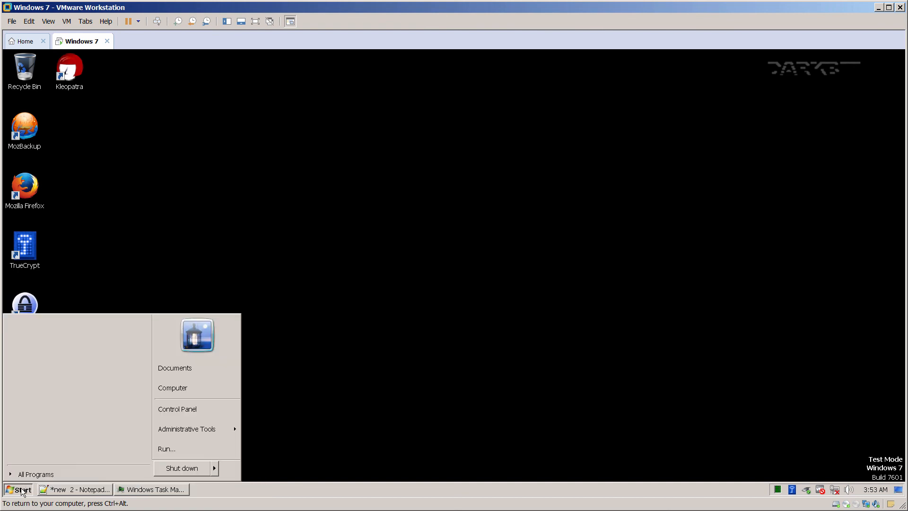
{"action": "left_click", "coordinate": [115, 256]}
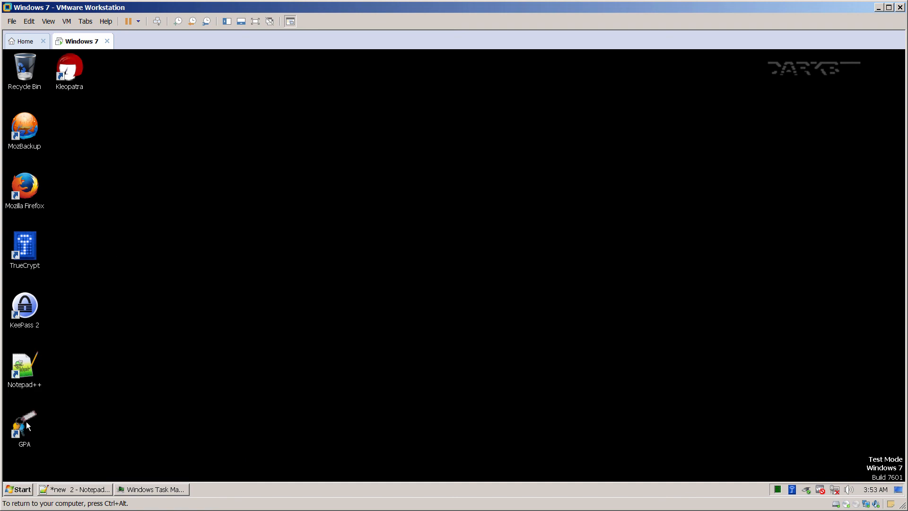
{"action": "double_click", "coordinate": [25, 422]}
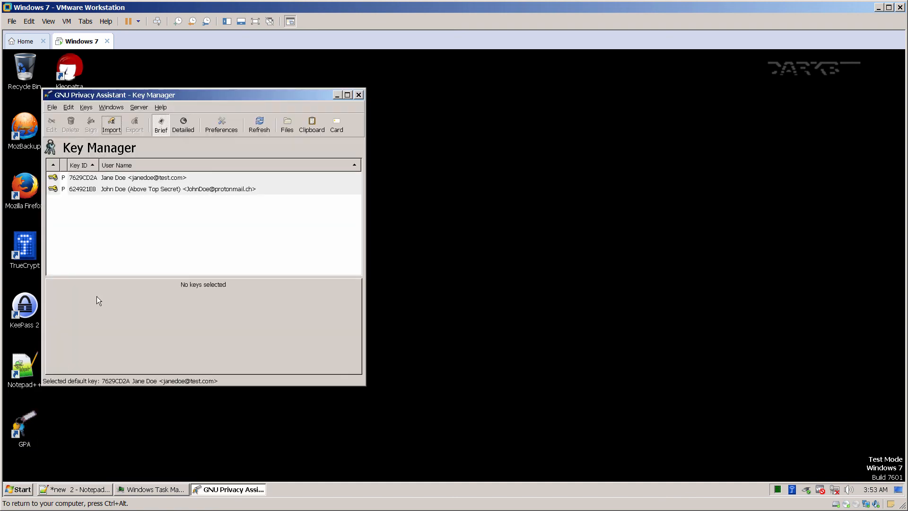
{"action": "left_click_drag", "start_coordinate": [163, 95], "coordinate": [387, 119]}
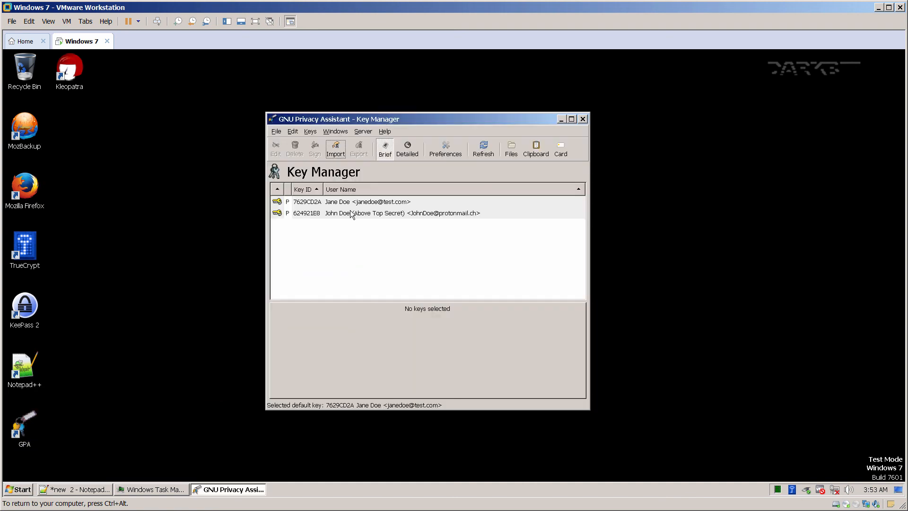
{"action": "left_click", "coordinate": [351, 214]}
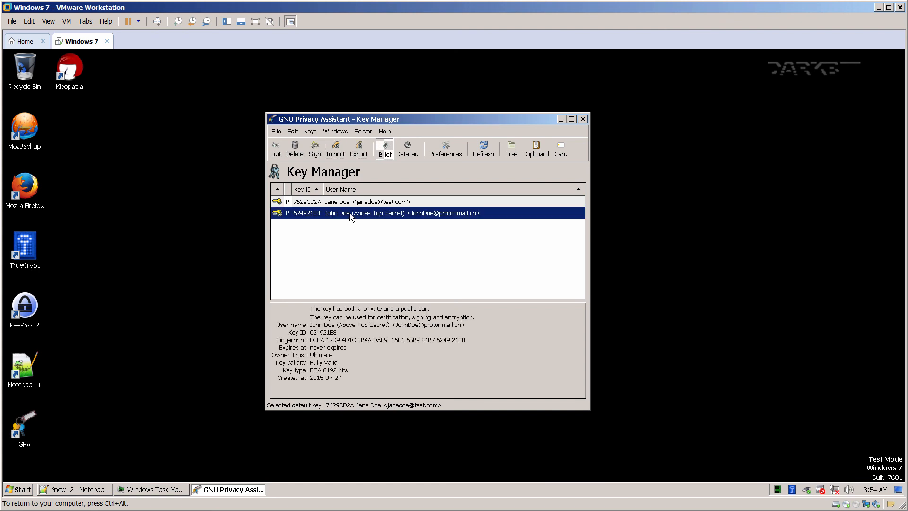
Export the key's public part to C:\ as 'keysexport'.
{"action": "right_click", "coordinate": [349, 213]}
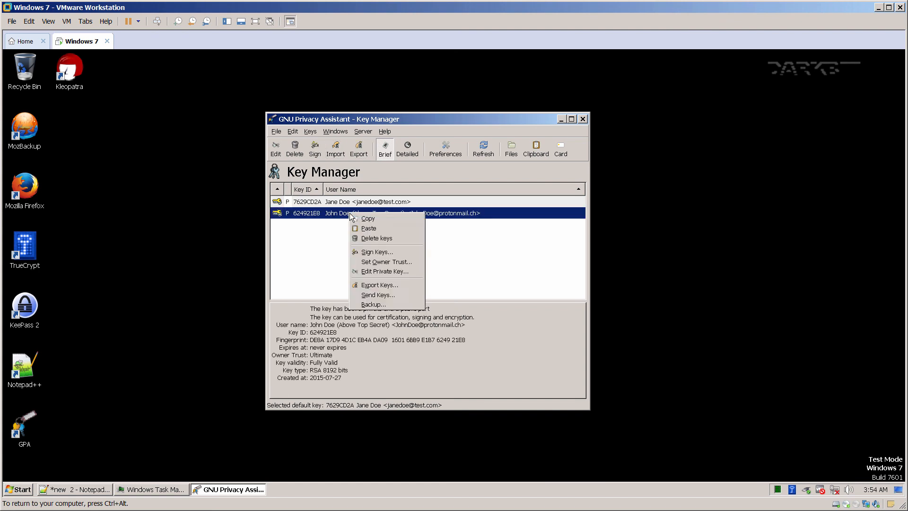
{"action": "left_click", "coordinate": [376, 283]}
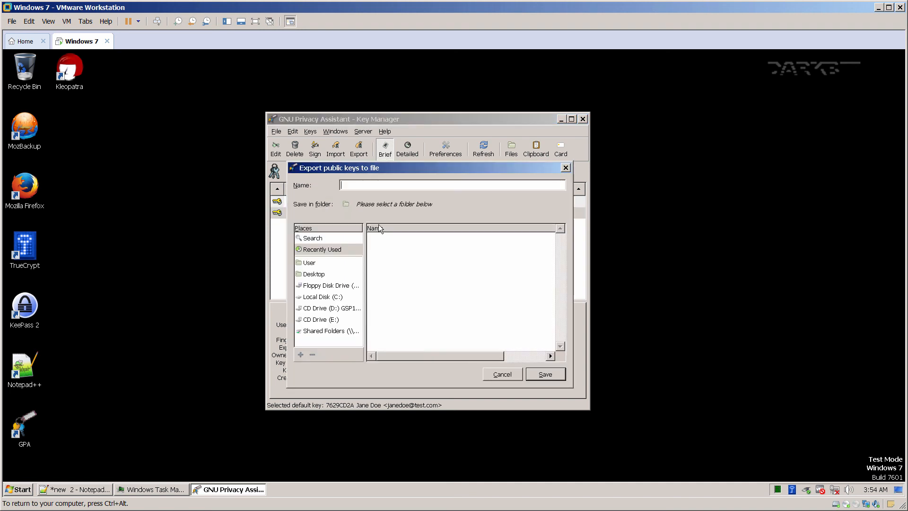
{"action": "left_click", "coordinate": [334, 298]}
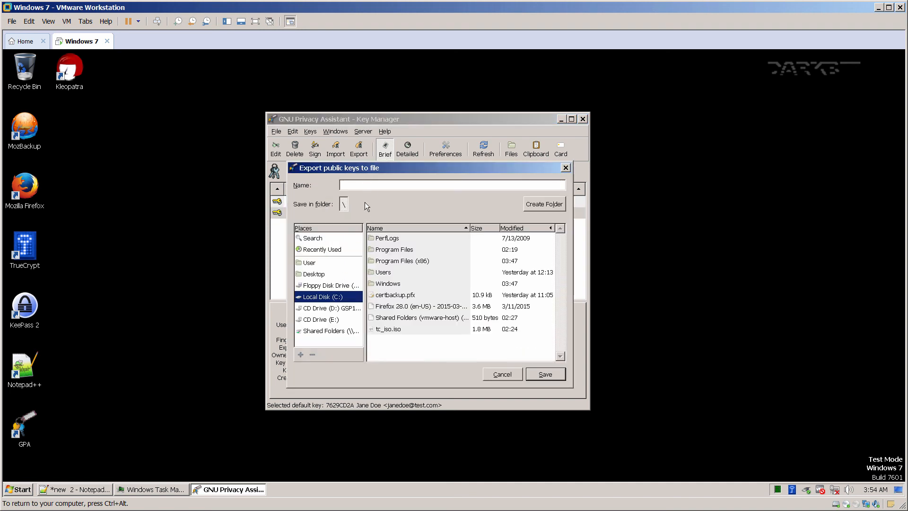
{"action": "left_click", "coordinate": [368, 186]}
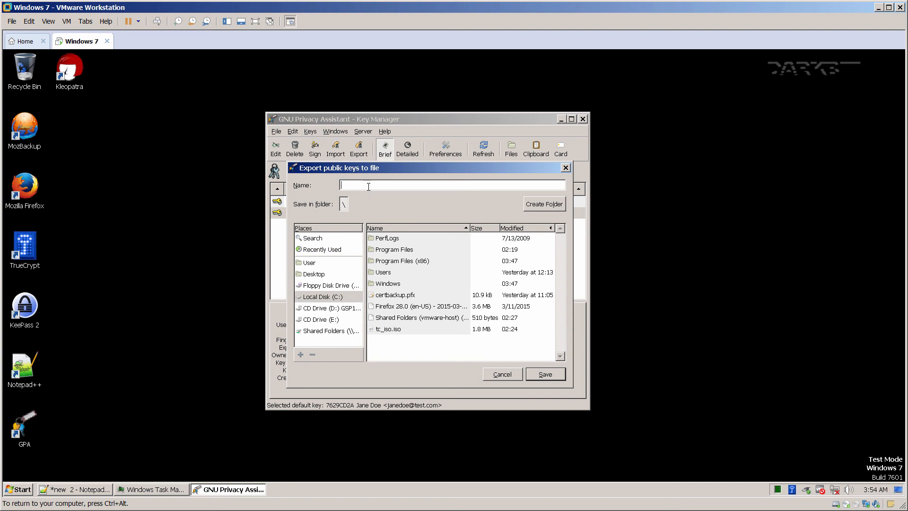
{"action": "type", "text": "keysexport"}
{"action": "left_click", "coordinate": [533, 374]}
{"action": "left_click", "coordinate": [489, 291]}
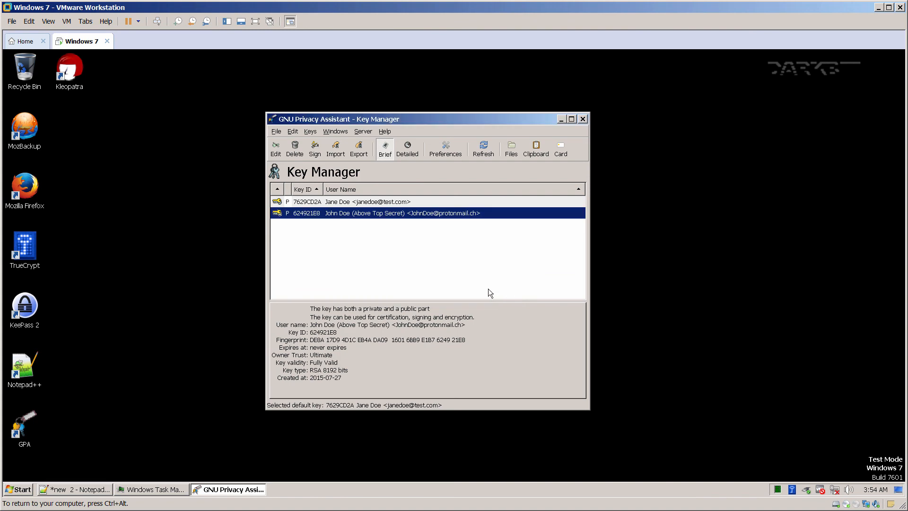
{"action": "left_click", "coordinate": [558, 120]}
Open the keysexport file from Local Disk (C:) in Notepad++.
{"action": "key", "text": "super+e"}
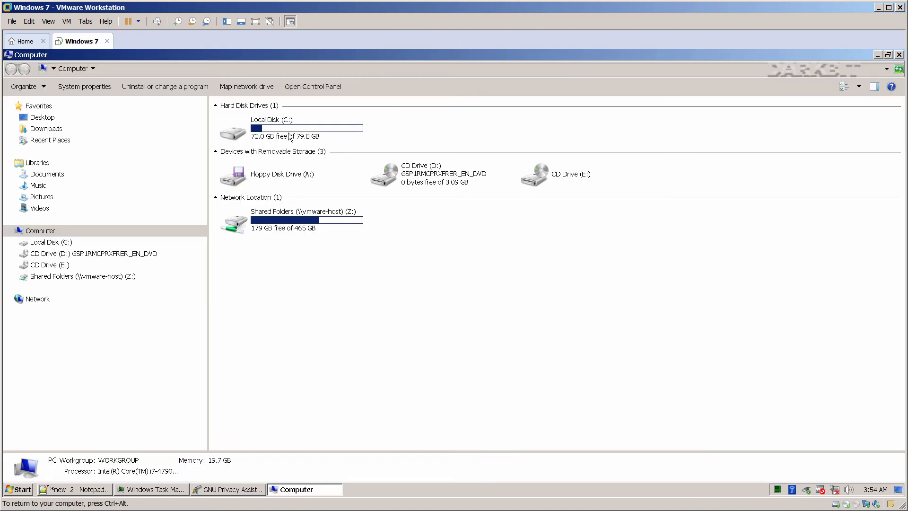
{"action": "double_click", "coordinate": [289, 134]}
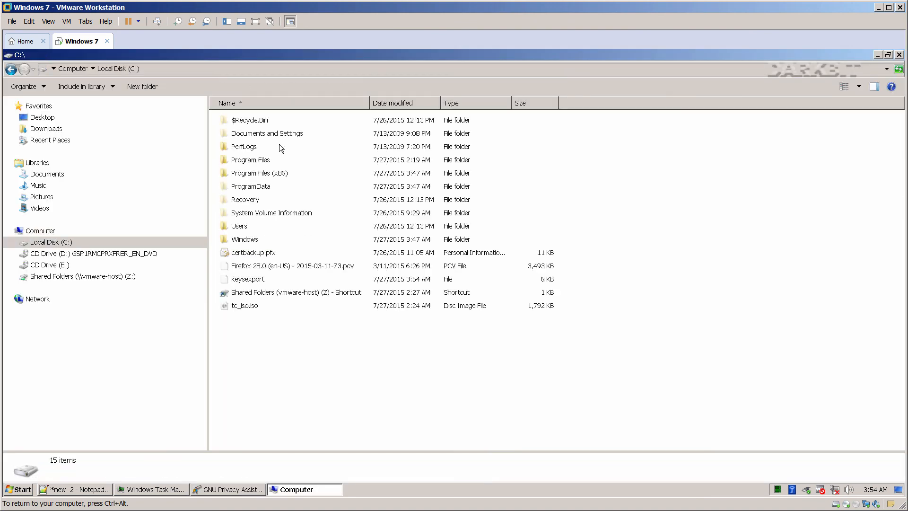
{"action": "right_click", "coordinate": [255, 279]}
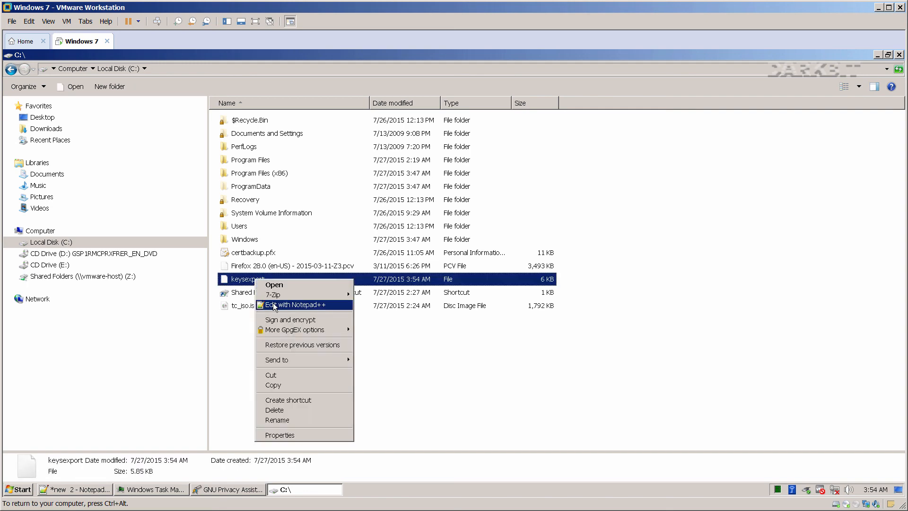
{"action": "left_click", "coordinate": [274, 305]}
{"action": "left_click", "coordinate": [877, 55]}
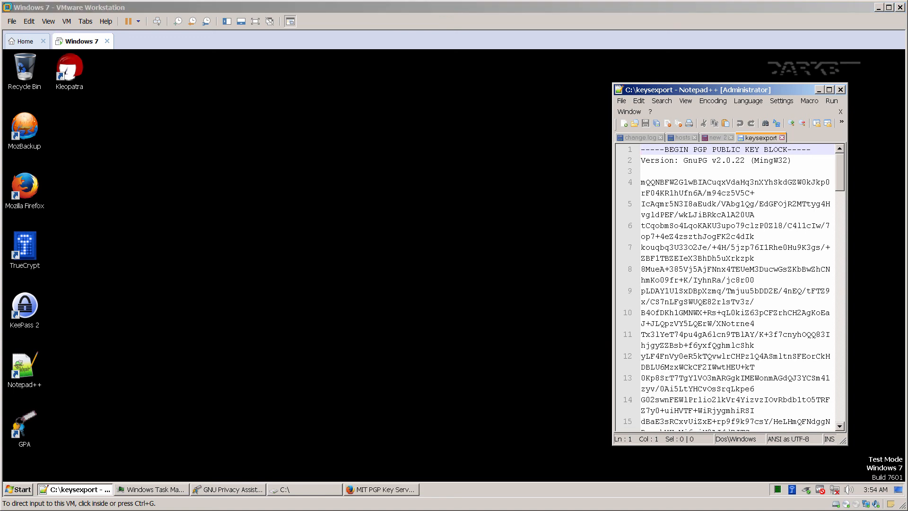
Select all of the PGP public key block and copy it.
{"action": "left_click", "coordinate": [702, 207]}
{"action": "left_click", "coordinate": [702, 206]}
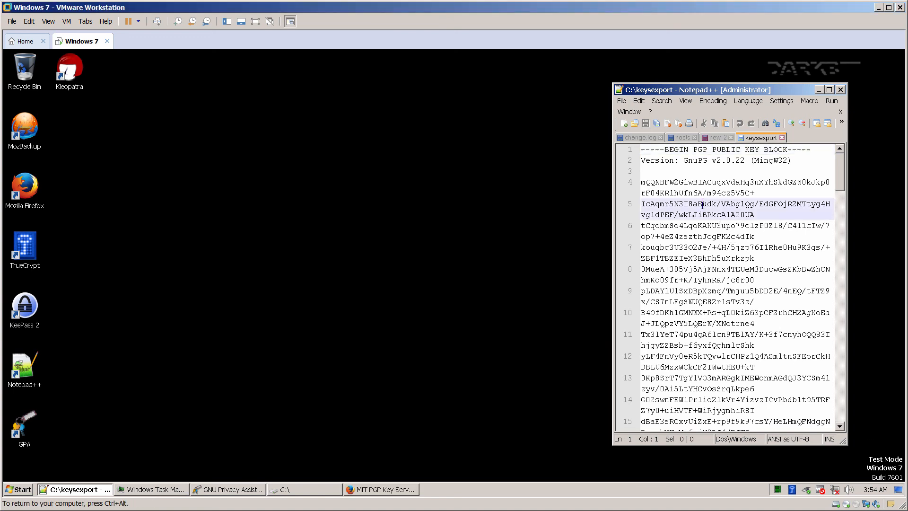
{"action": "right_click", "coordinate": [702, 207]}
{"action": "left_click", "coordinate": [723, 251]}
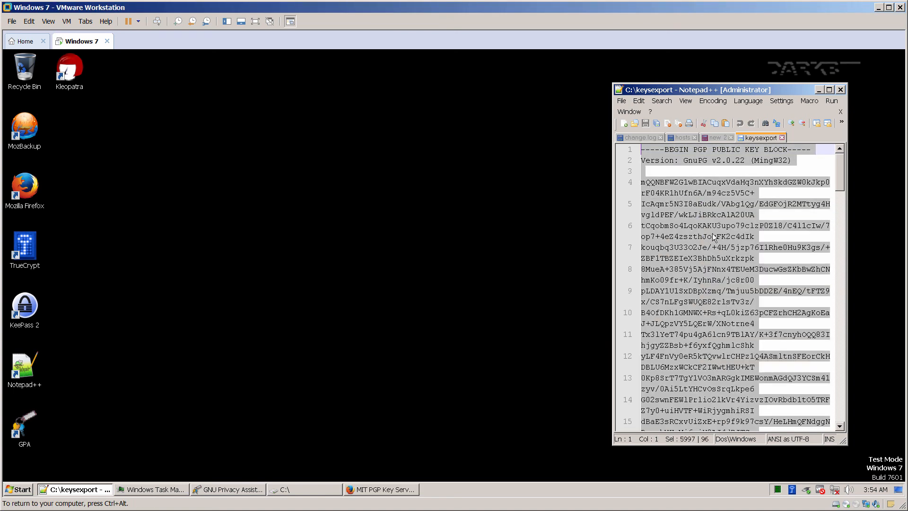
{"action": "right_click", "coordinate": [708, 224]}
{"action": "left_click", "coordinate": [725, 236]}
{"action": "left_click", "coordinate": [332, 442]}
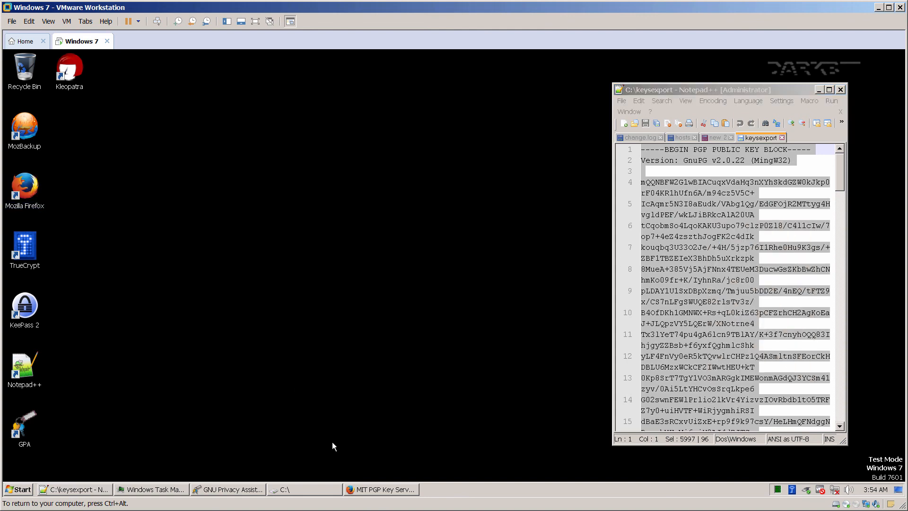
{"action": "left_click", "coordinate": [369, 491]}
Paste the public key block into the submission box and submit it to the keyserver.
{"action": "left_click", "coordinate": [162, 96]}
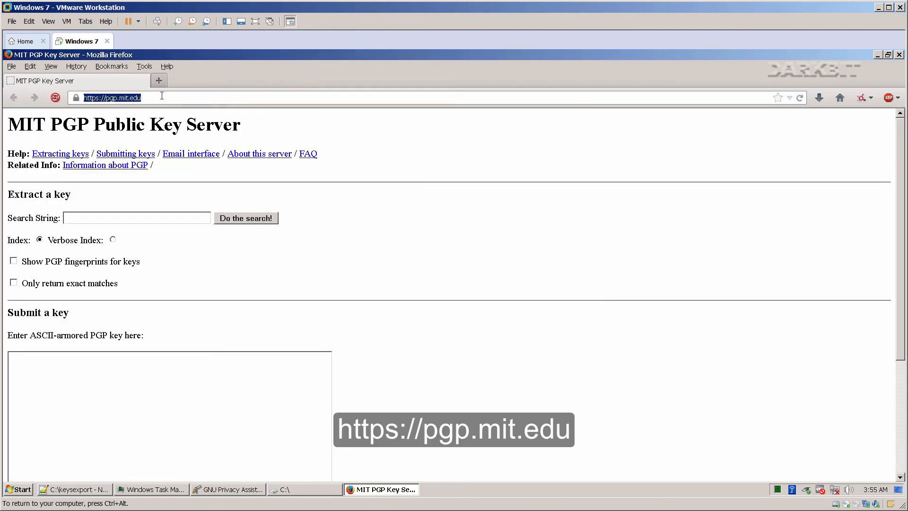
{"action": "left_click", "coordinate": [163, 100]}
{"action": "left_click", "coordinate": [95, 379]}
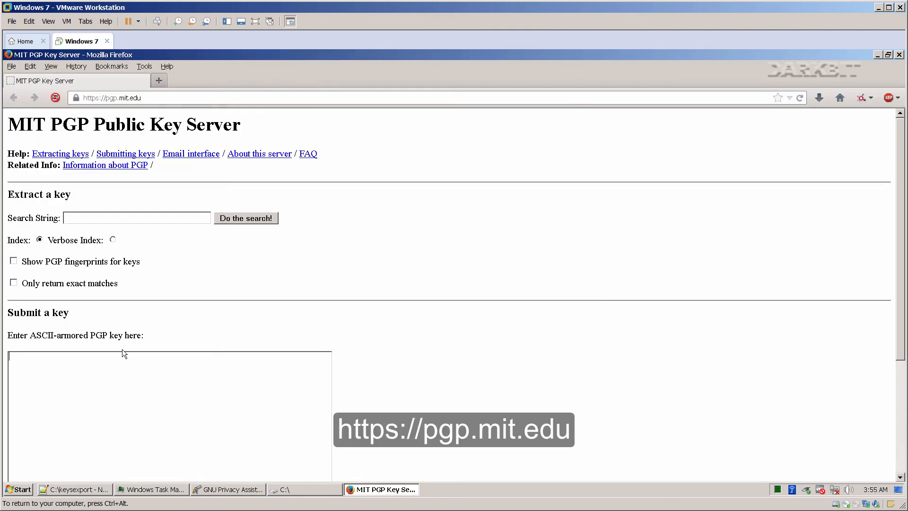
{"action": "scroll", "coordinate": [122, 349], "scroll_direction": "down", "scroll_amount": 3}
{"action": "right_click", "coordinate": [120, 316]}
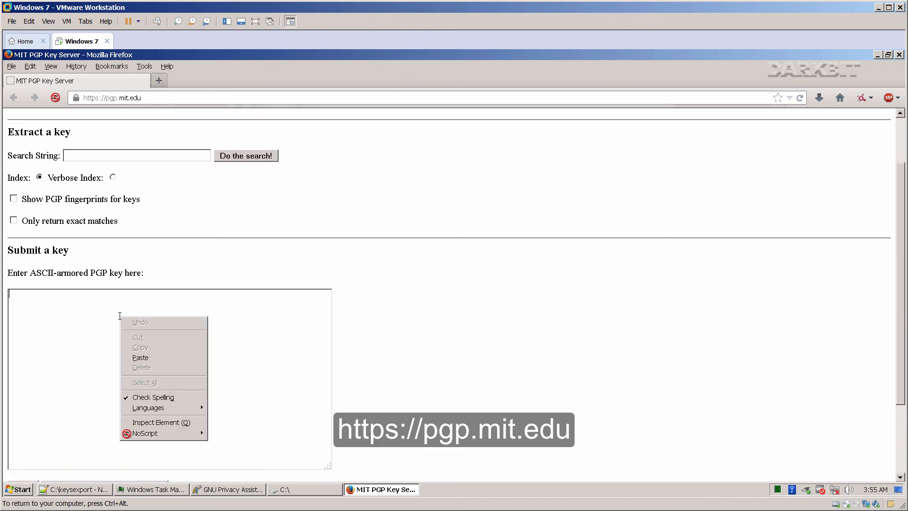
{"action": "left_click", "coordinate": [140, 355]}
{"action": "scroll", "coordinate": [142, 354], "scroll_direction": "down", "scroll_amount": 4}
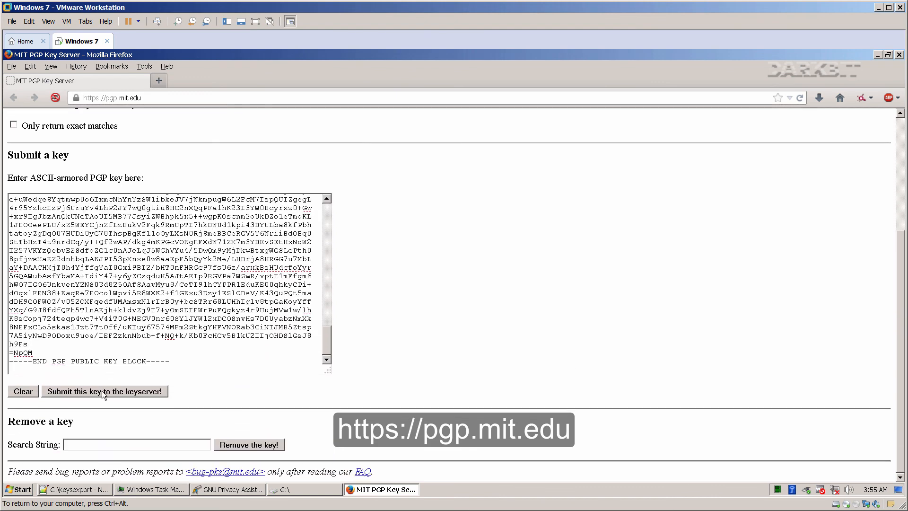
{"action": "left_click", "coordinate": [101, 390]}
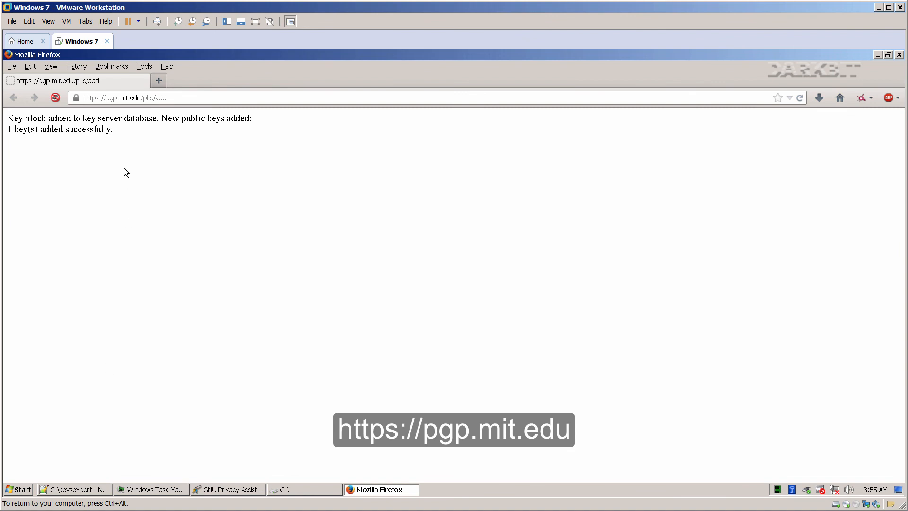
Remove 'pks/add' from the address to reload the key server's main page.
{"action": "left_click_drag", "start_coordinate": [143, 97], "coordinate": [177, 98]}
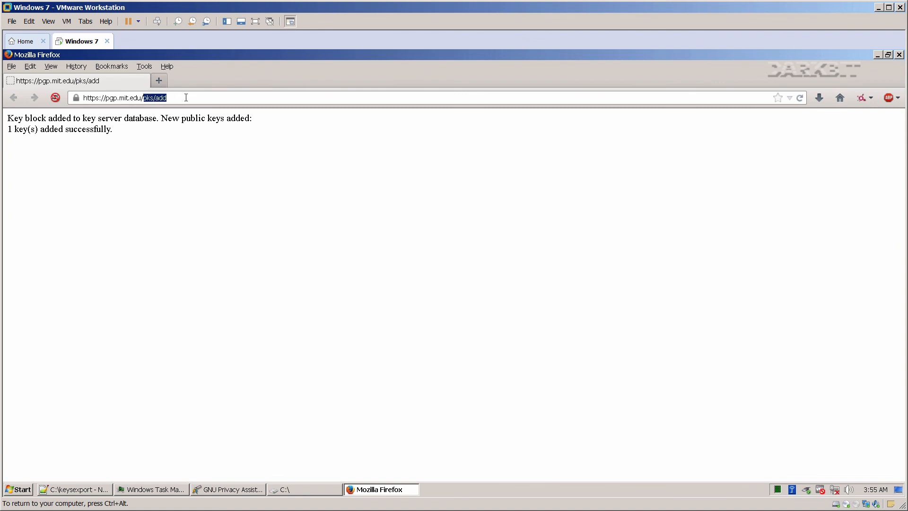
{"action": "key", "text": "BackSpace"}
{"action": "key", "text": "Return"}
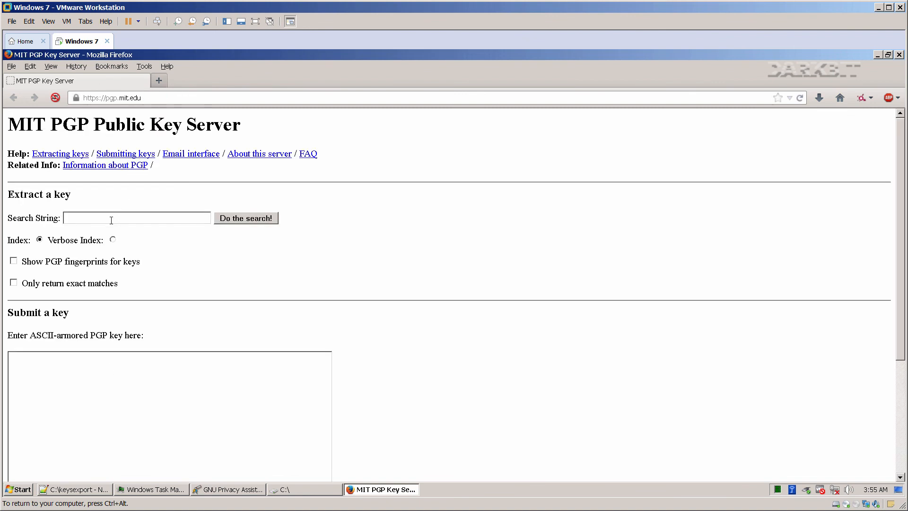
Search the keyserver by the user's e-mail address to find the published 8192R key.
{"action": "left_click", "coordinate": [111, 219]}
{"action": "left_click", "coordinate": [247, 220]}
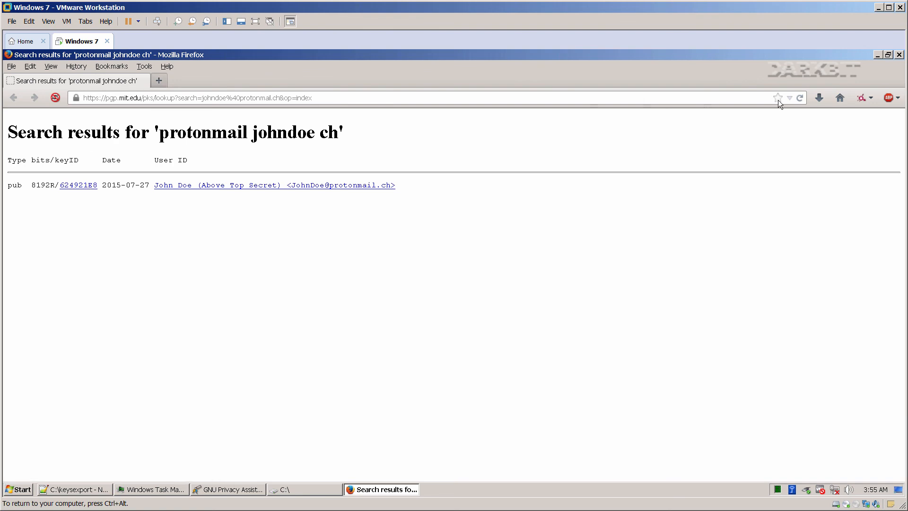
Close Firefox and Notepad++ without saving the unsaved note.
{"action": "left_click", "coordinate": [898, 55]}
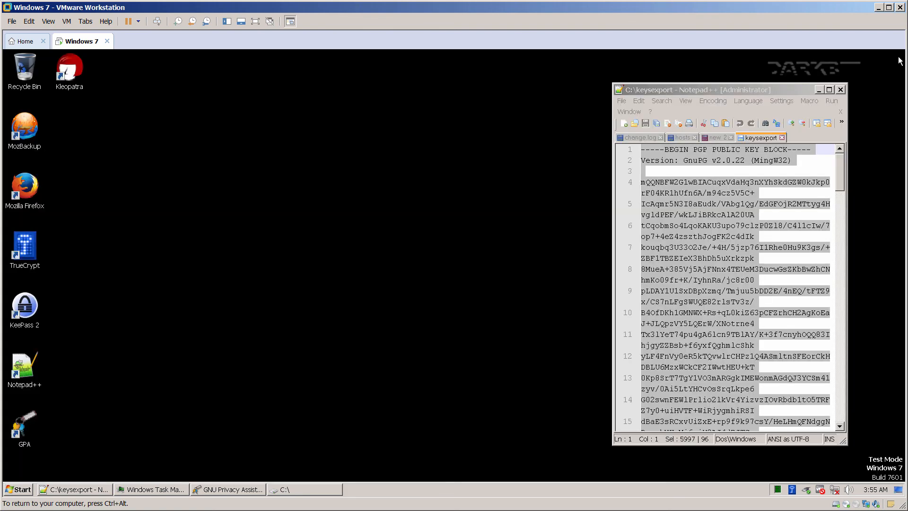
{"action": "left_click", "coordinate": [840, 89]}
{"action": "left_click", "coordinate": [481, 305]}
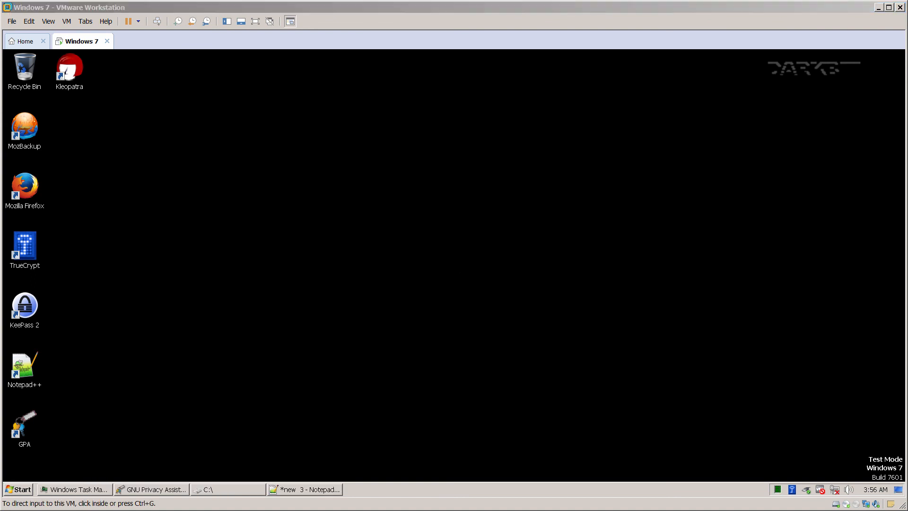
{"action": "left_click", "coordinate": [285, 262]}
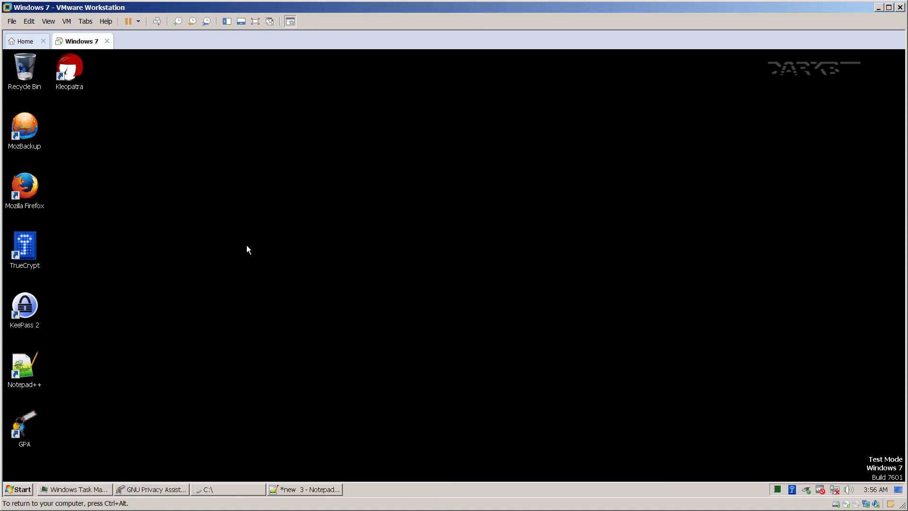
Copy the God Mode folder name from line 2 of the note.
{"action": "left_click", "coordinate": [310, 489]}
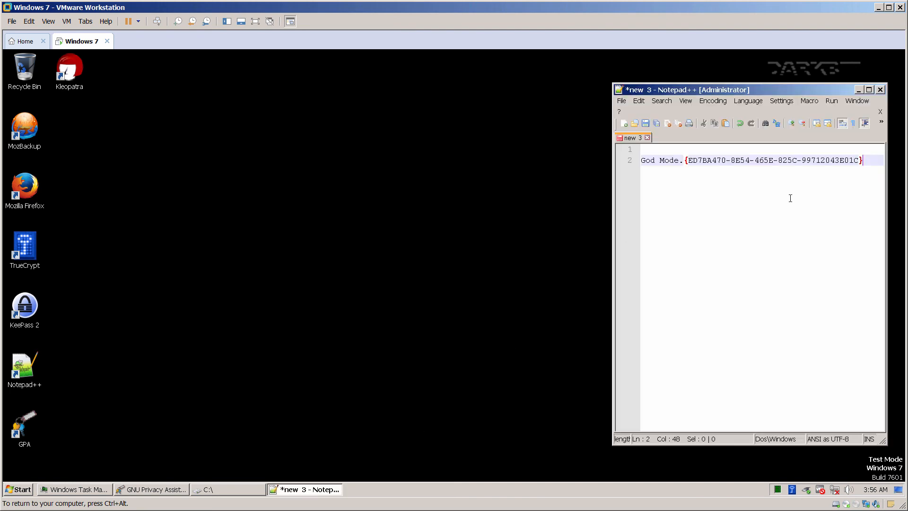
{"action": "left_click_drag", "start_coordinate": [867, 163], "coordinate": [647, 161]}
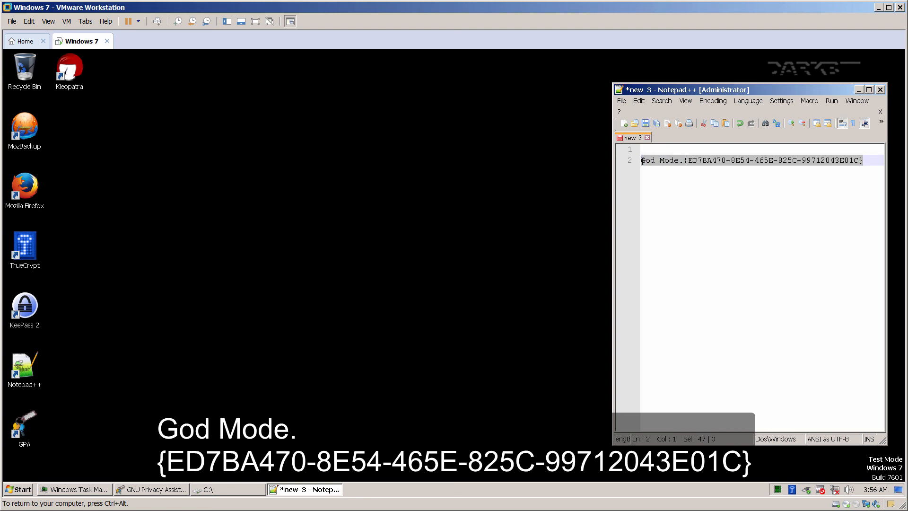
{"action": "right_click", "coordinate": [661, 158]}
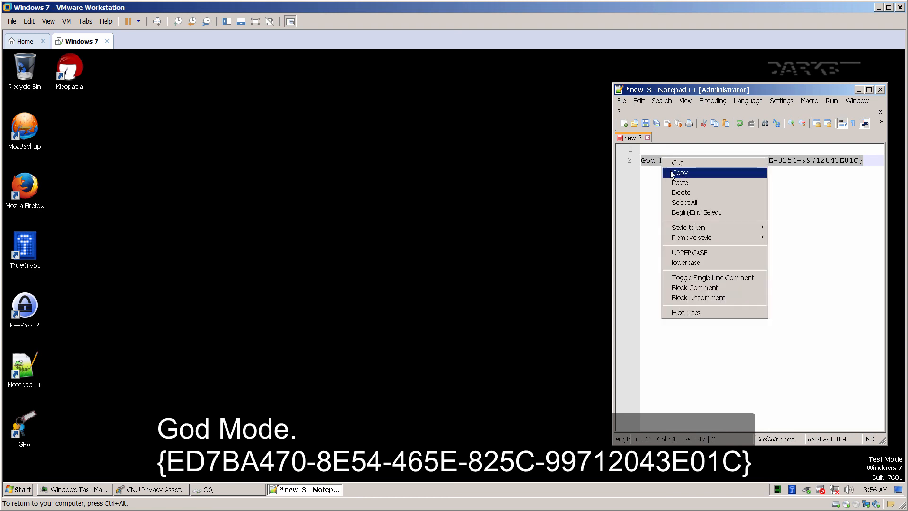
{"action": "left_click", "coordinate": [674, 173]}
Create a new desktop folder named with the pasted God Mode.{ED7BA470-8E54-465E-825C-99712043E01C} string.
{"action": "left_click", "coordinate": [127, 161]}
{"action": "right_click", "coordinate": [94, 147]}
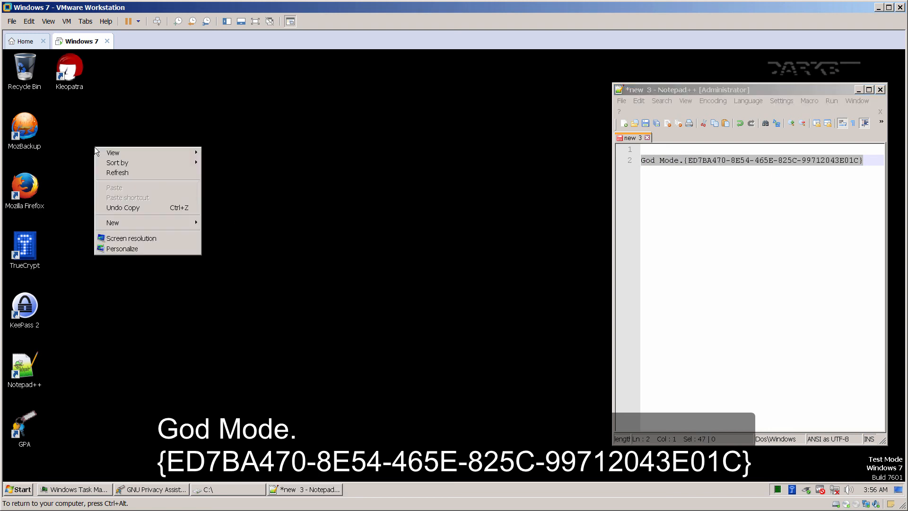
{"action": "mouse_move", "coordinate": [154, 220]}
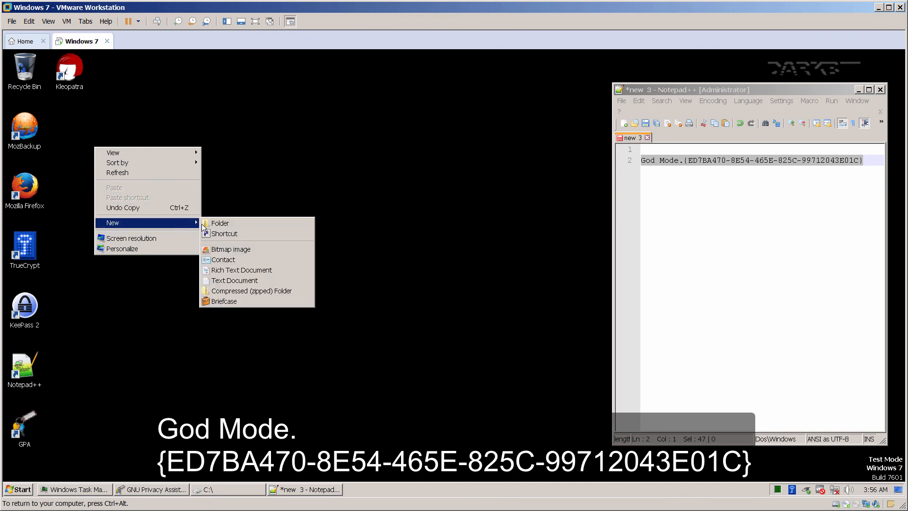
{"action": "left_click", "coordinate": [212, 224]}
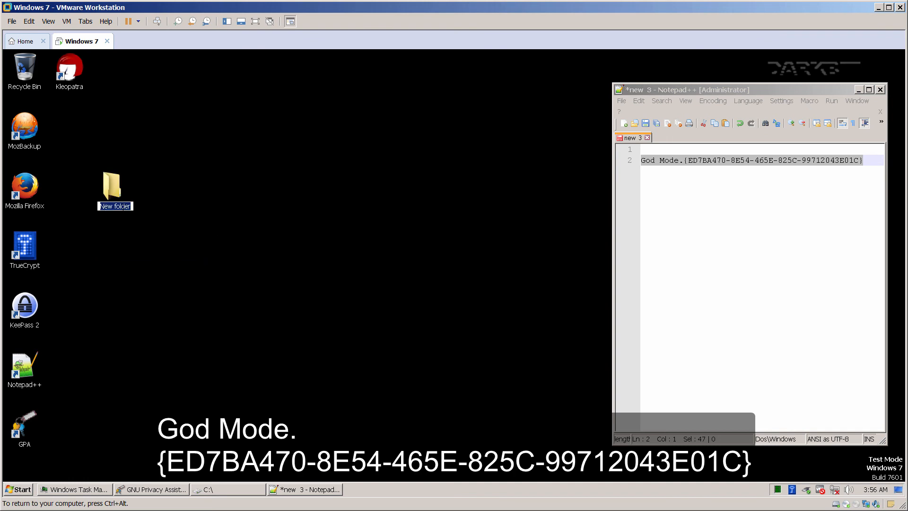
{"action": "right_click", "coordinate": [122, 206]}
{"action": "left_click", "coordinate": [139, 246]}
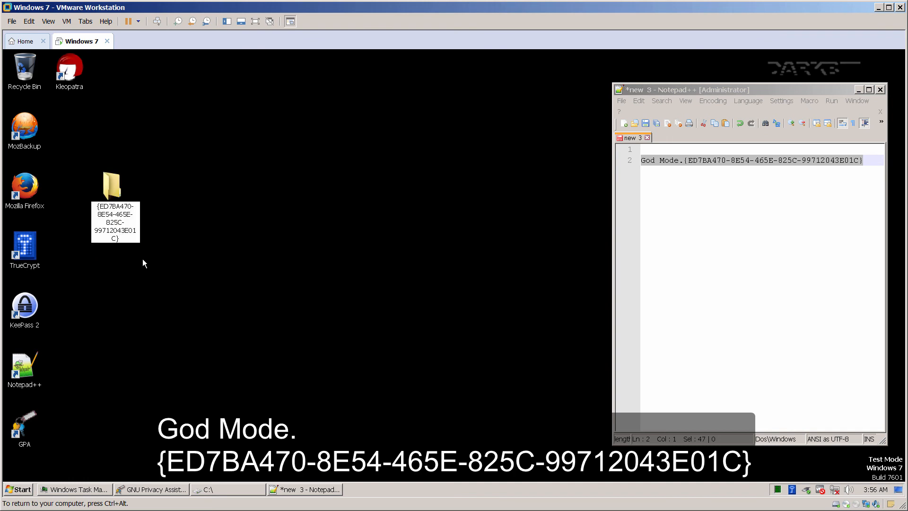
{"action": "key", "text": "Return"}
Open the God Mode folder and scroll its task list from Action Center to Windows Update and back.
{"action": "double_click", "coordinate": [115, 190]}
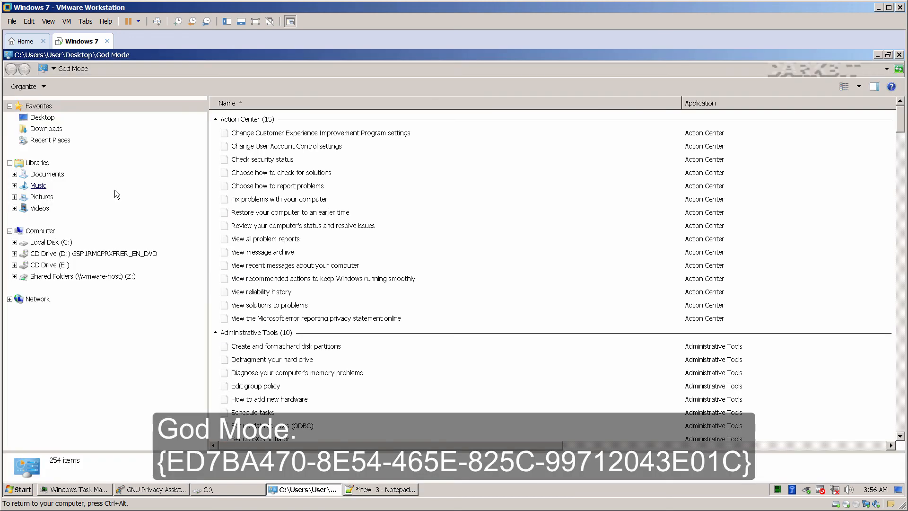
{"action": "left_click", "coordinate": [291, 135]}
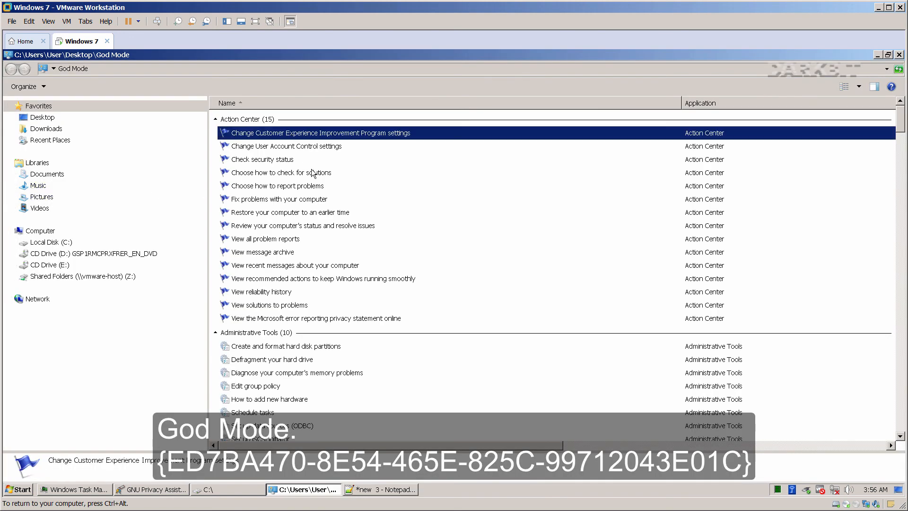
{"action": "scroll", "coordinate": [329, 259], "scroll_direction": "down", "scroll_amount": 1}
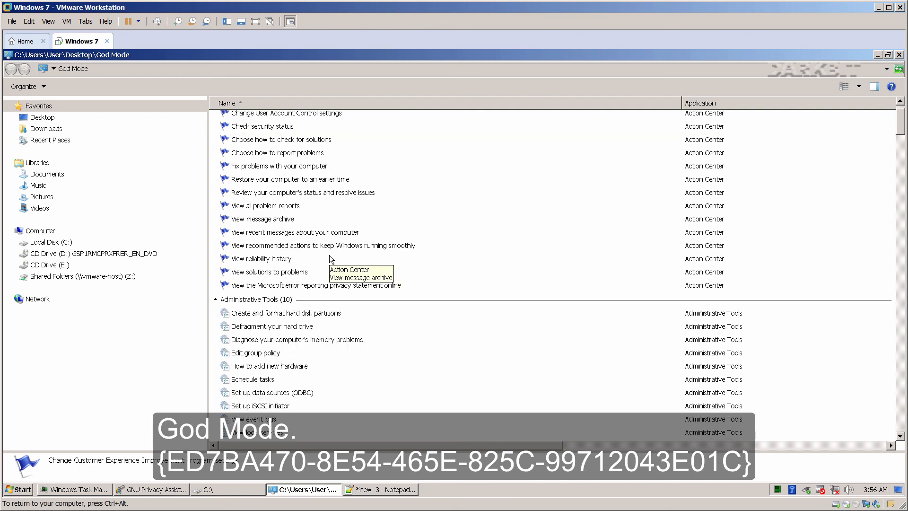
{"action": "scroll", "coordinate": [330, 259], "scroll_direction": "down", "scroll_amount": 1}
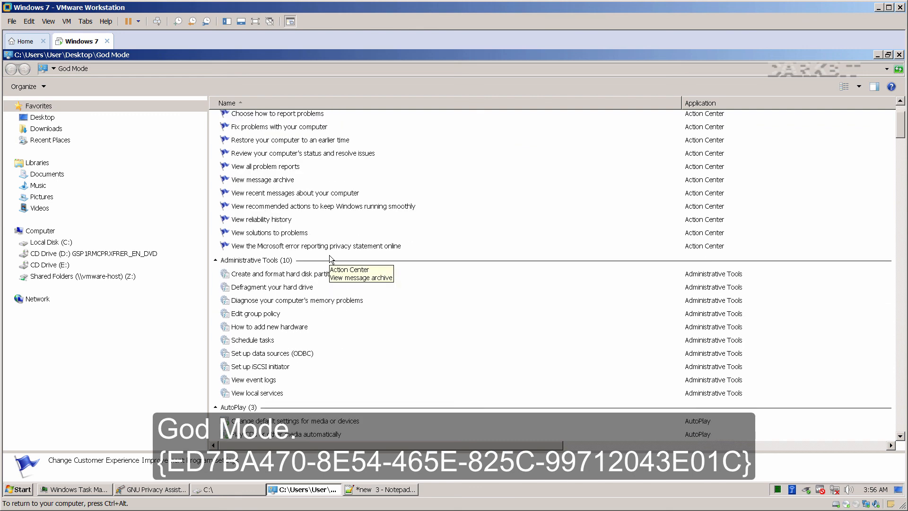
{"action": "scroll", "coordinate": [329, 258], "scroll_direction": "down", "scroll_amount": 4}
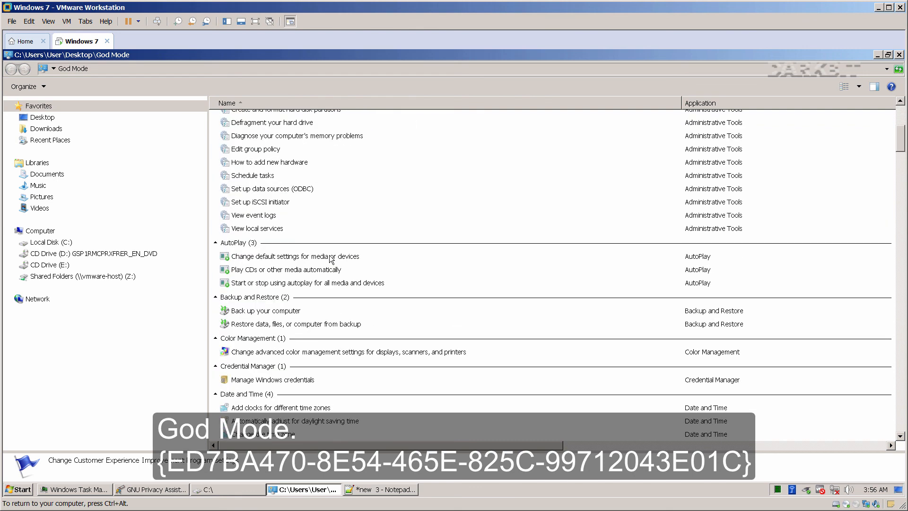
{"action": "scroll", "coordinate": [329, 258], "scroll_direction": "down", "scroll_amount": 7}
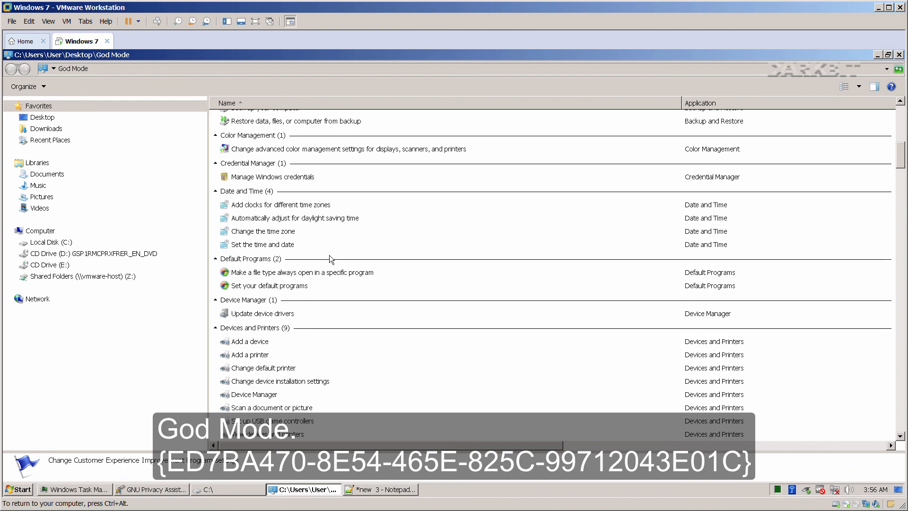
{"action": "scroll", "coordinate": [330, 259], "scroll_direction": "down", "scroll_amount": 5}
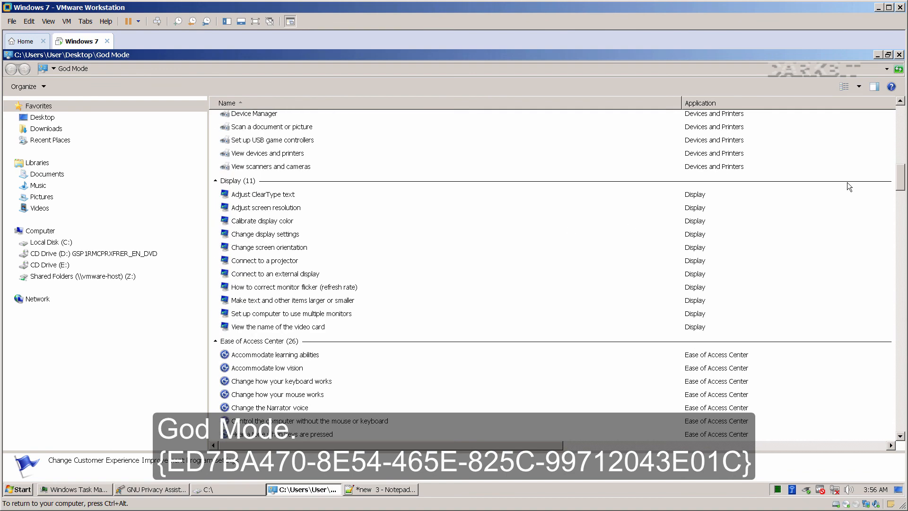
{"action": "left_click_drag", "start_coordinate": [900, 175], "coordinate": [905, 422]}
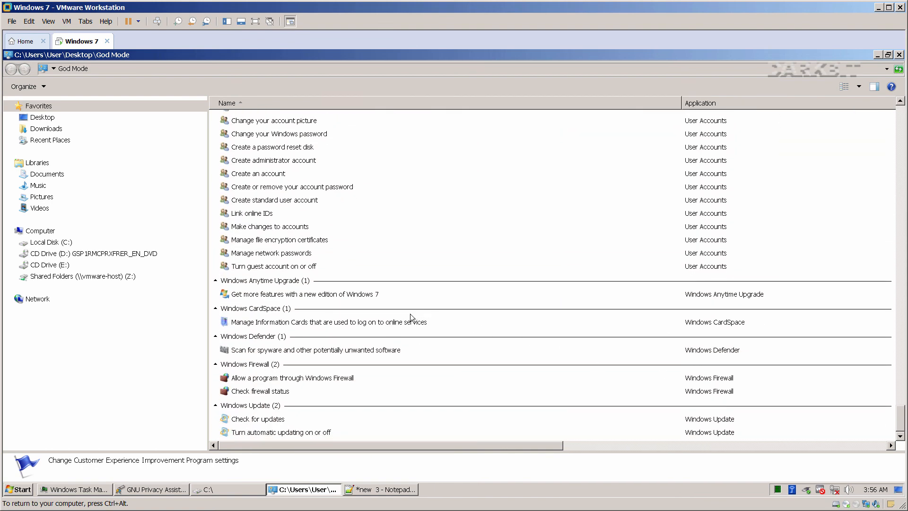
{"action": "scroll", "coordinate": [416, 310], "scroll_direction": "up", "scroll_amount": 20}
{"action": "scroll", "coordinate": [430, 316], "scroll_direction": "up", "scroll_amount": 20}
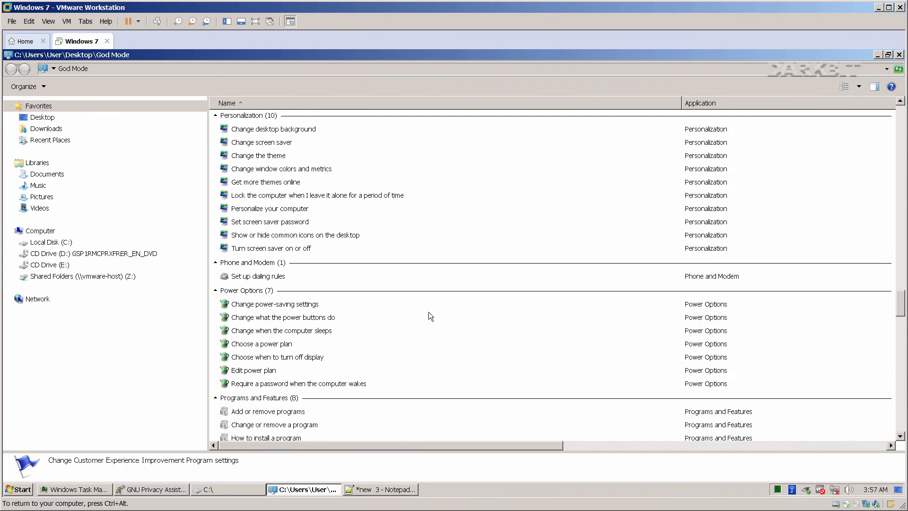
{"action": "scroll", "coordinate": [433, 314], "scroll_direction": "up", "scroll_amount": 20}
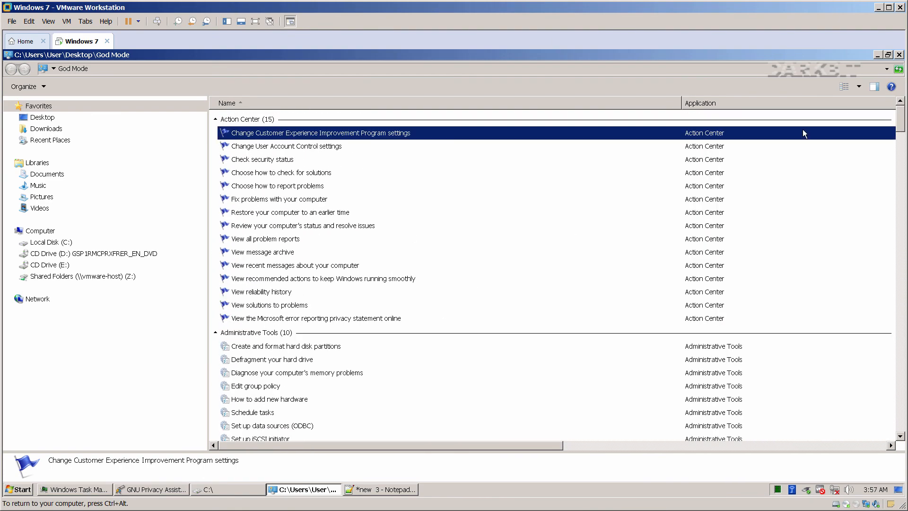
Close the God Mode window and force an immediate guest shutdown with shutdown -s -f -t 0, discarding the Notepad++ note.
{"action": "left_click", "coordinate": [898, 55]}
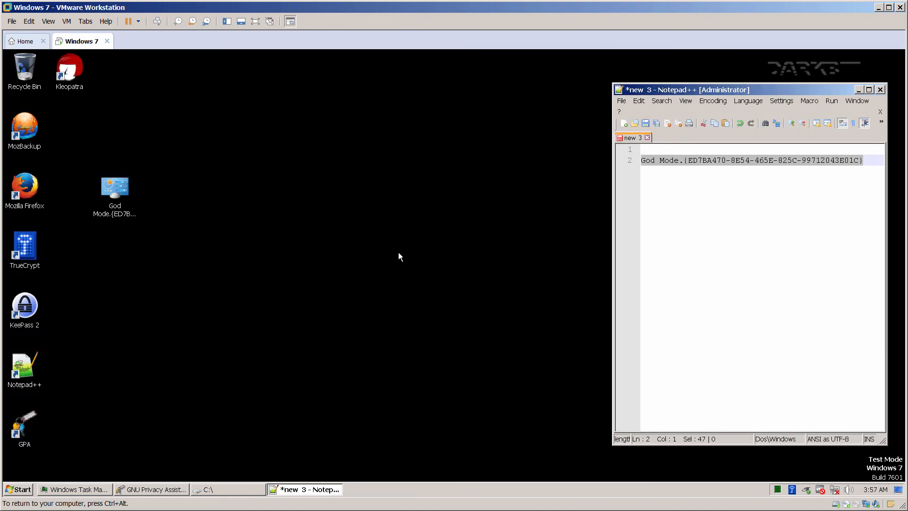
{"action": "key", "text": "super+r"}
{"action": "type", "text": "cmd"}
{"action": "key", "text": "Return"}
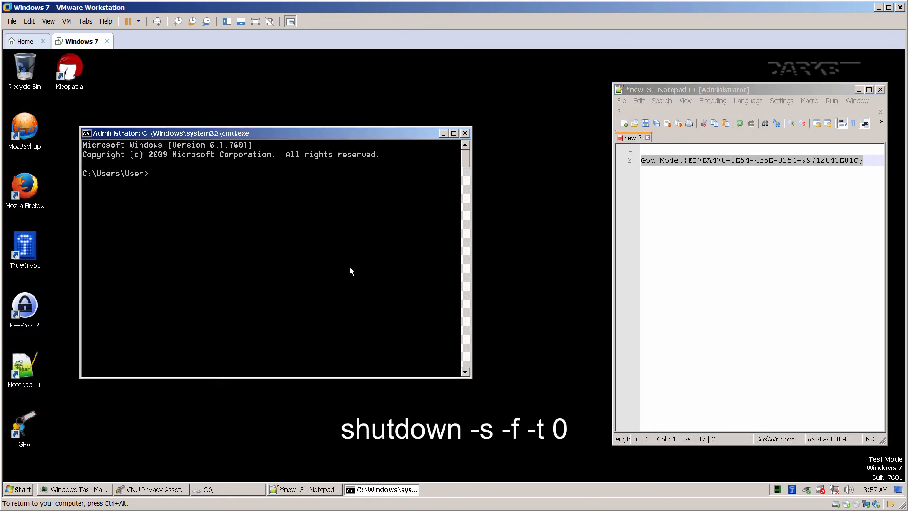
{"action": "type", "text": "shutdown -s -f -t 0"}
{"action": "key", "text": "Return"}
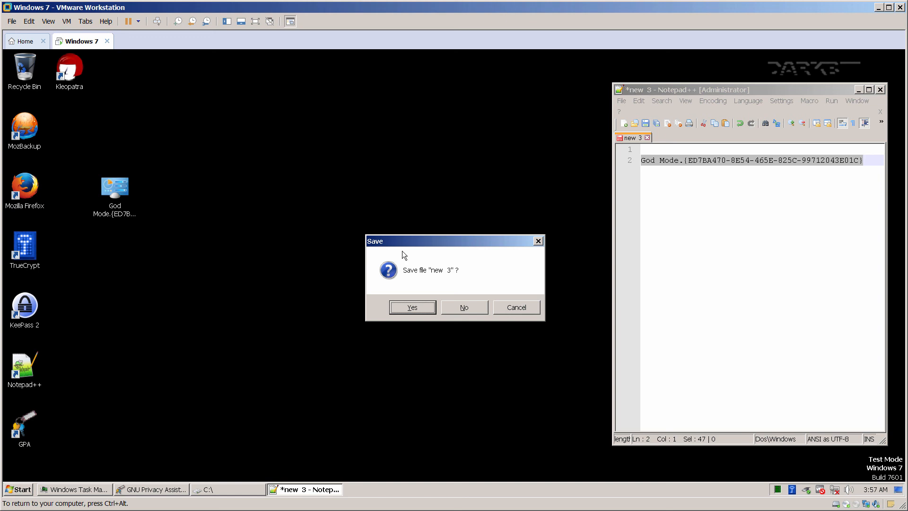
{"action": "left_click", "coordinate": [455, 307]}
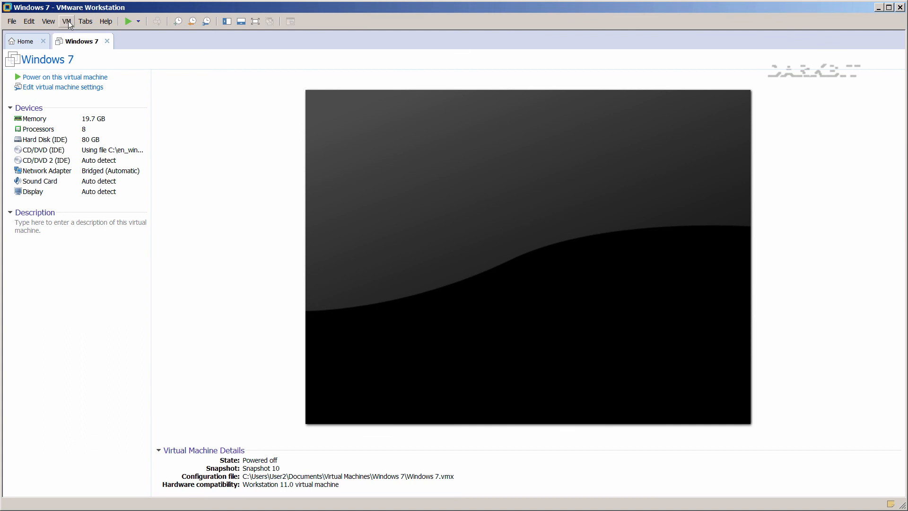
Take Snapshot 11 of the powered-off Windows 7 VM.
{"action": "left_click", "coordinate": [68, 21]}
{"action": "mouse_move", "coordinate": [102, 93]}
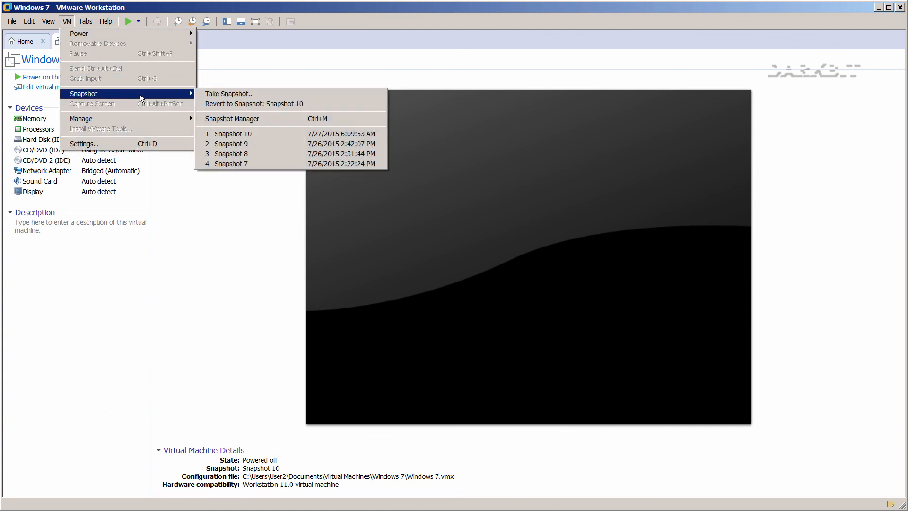
{"action": "left_click", "coordinate": [204, 94]}
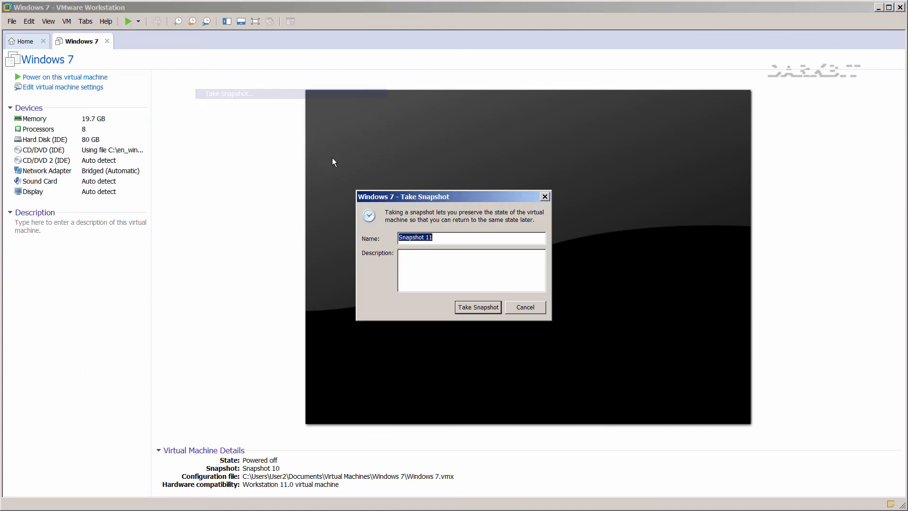
{"action": "left_click", "coordinate": [474, 307]}
Make a full clone named 'Clone of Windows 7' from Snapshot 11, then quit Workstation.
{"action": "left_click", "coordinate": [67, 21]}
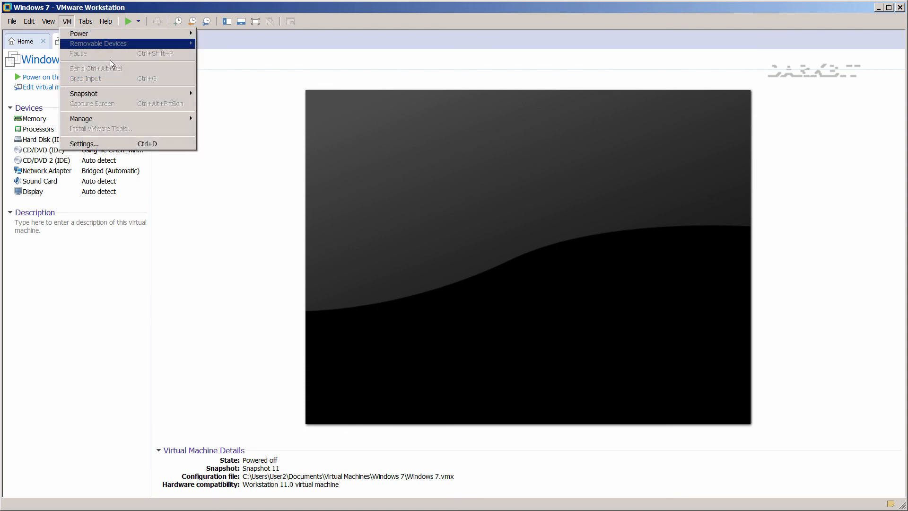
{"action": "mouse_move", "coordinate": [140, 94]}
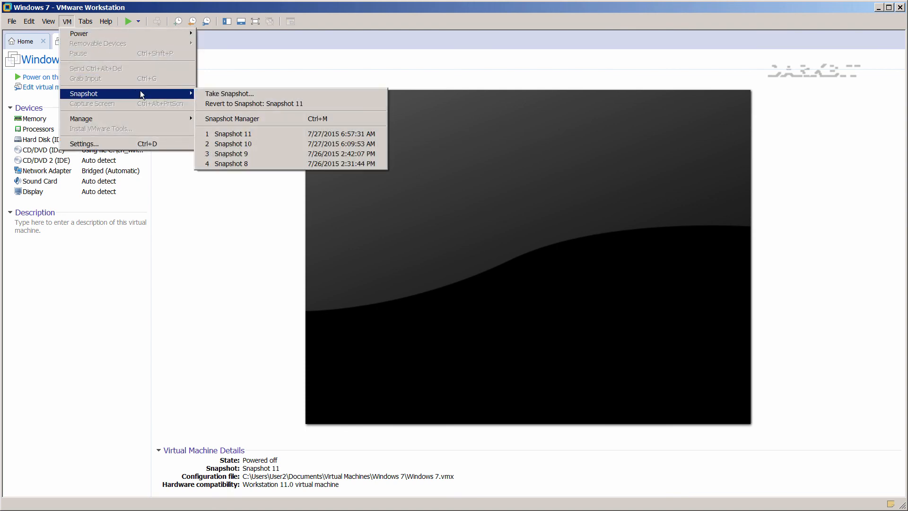
{"action": "left_click", "coordinate": [230, 118]}
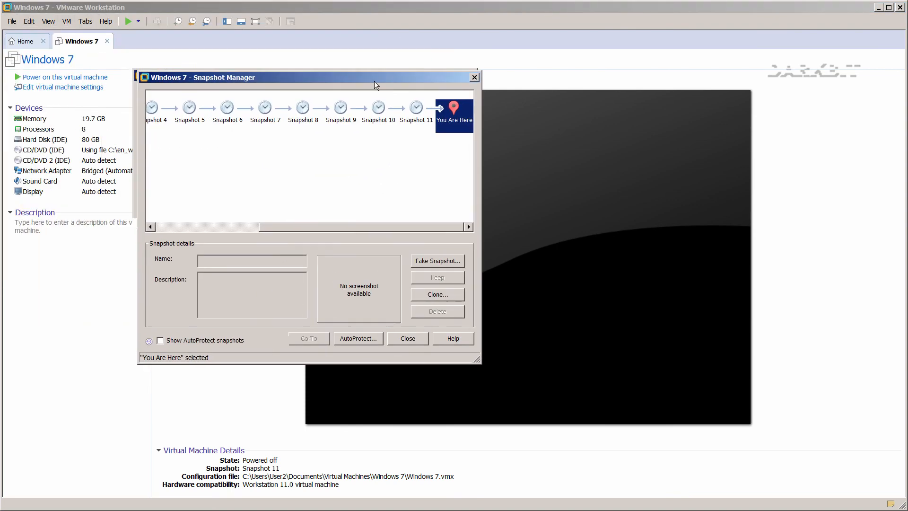
{"action": "left_click", "coordinate": [478, 120]}
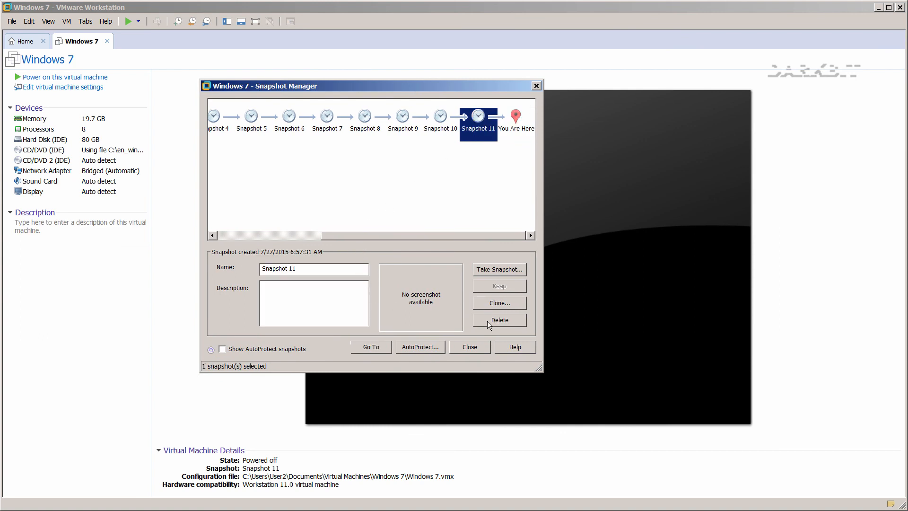
{"action": "left_click", "coordinate": [495, 305]}
{"action": "left_click", "coordinate": [434, 323]}
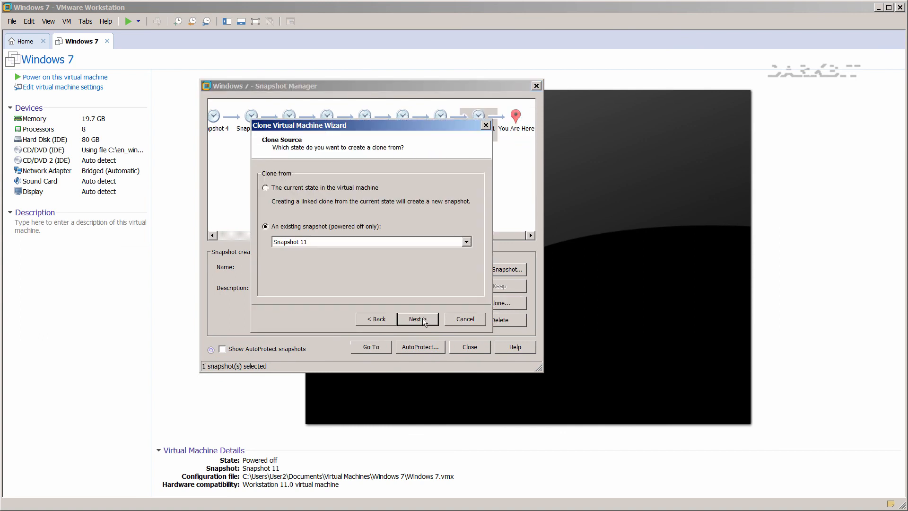
{"action": "left_click", "coordinate": [411, 321]}
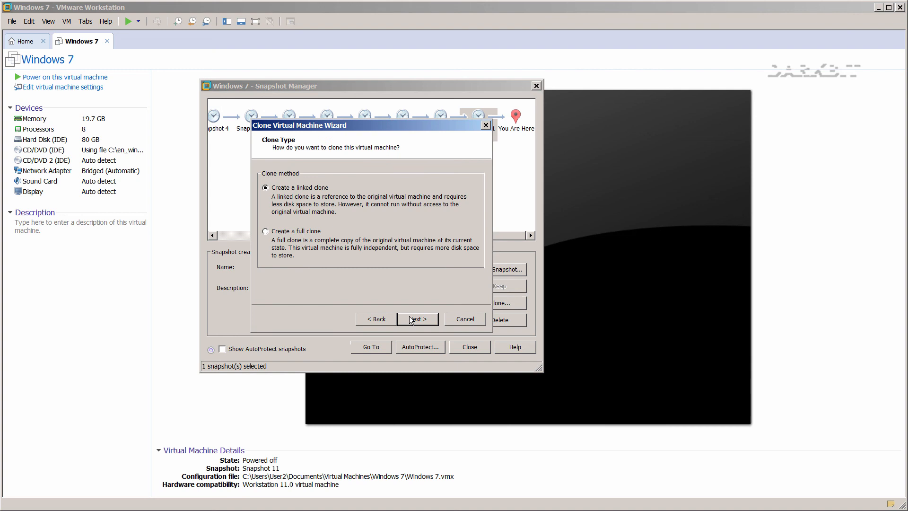
{"action": "left_click", "coordinate": [296, 232]}
{"action": "left_click", "coordinate": [411, 318]}
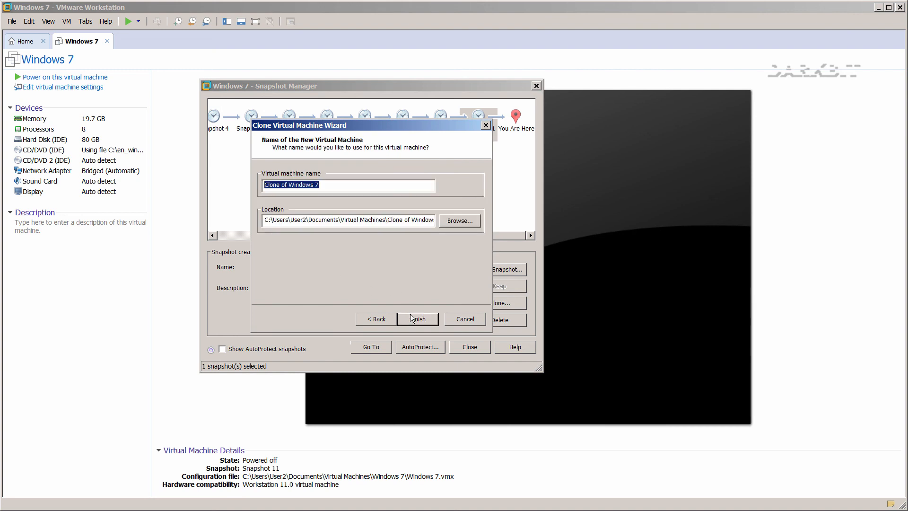
{"action": "left_click", "coordinate": [409, 320]}
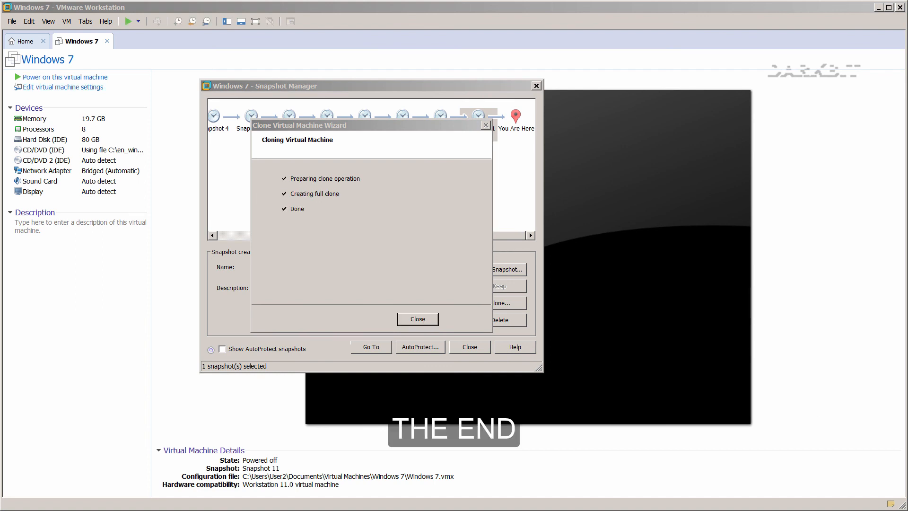
{"action": "left_click", "coordinate": [416, 318]}
{"action": "left_click", "coordinate": [468, 347]}
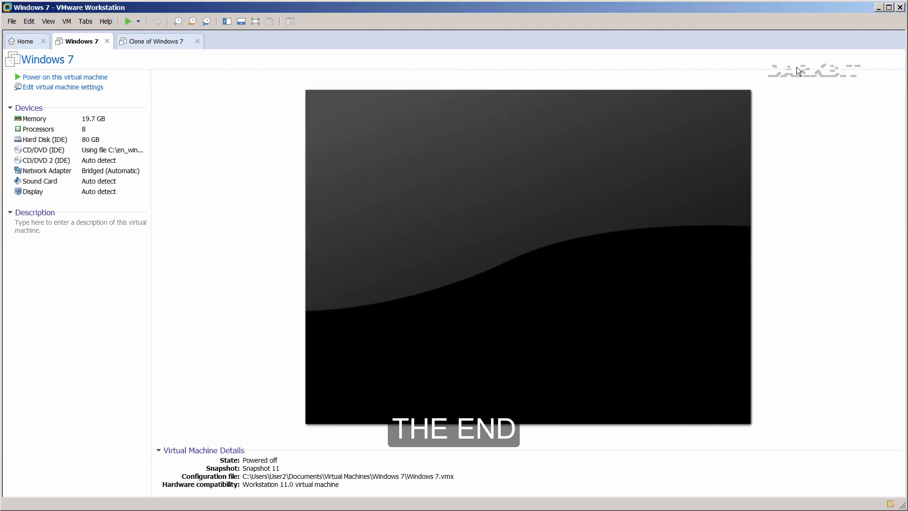
{"action": "left_click", "coordinate": [899, 7]}
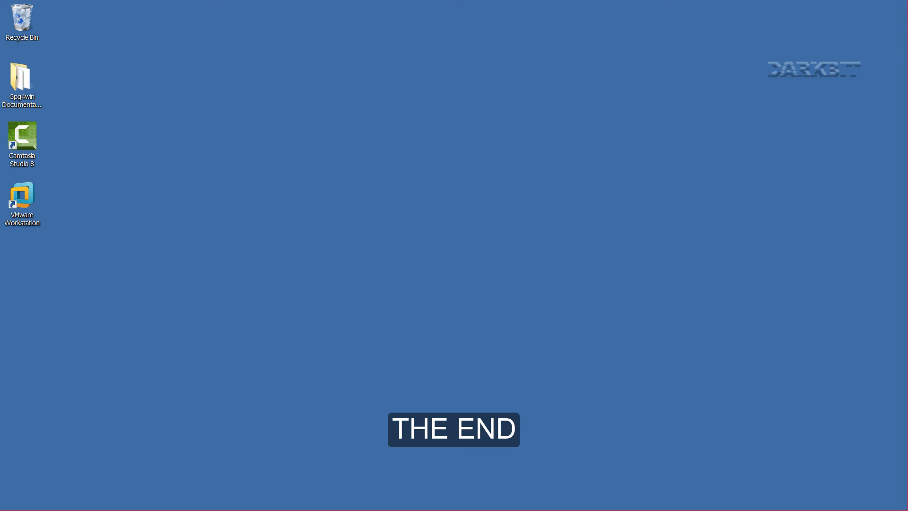